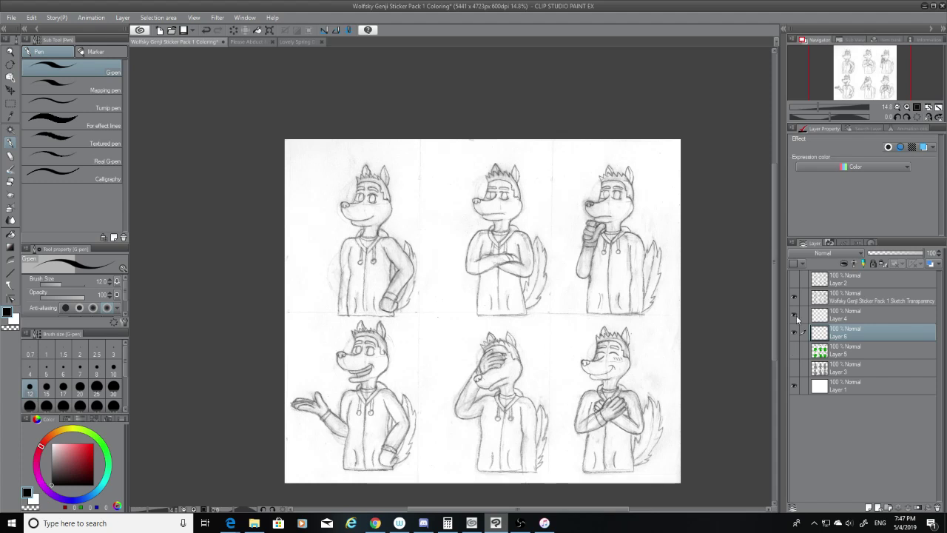
Show the line art on Layer 2 and the flat colors on Layer 5.
left_click(794, 279)
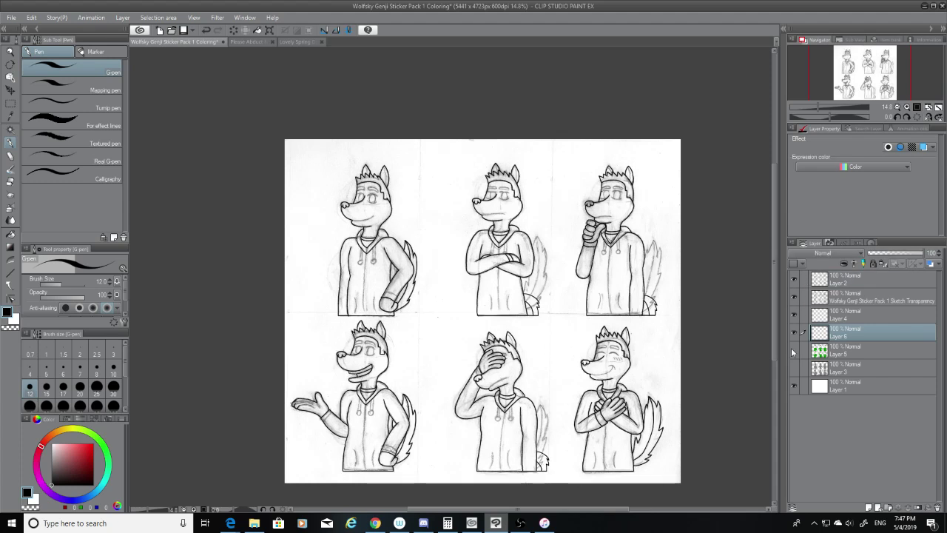
left_click(793, 352)
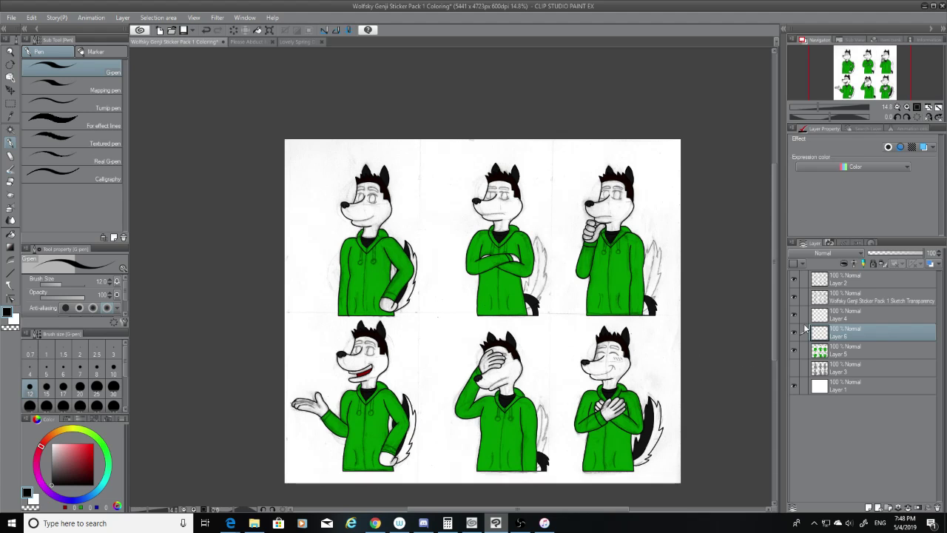
Ink the inner fold line of the top-left wolf's left ear on Layer 6 with the G-pen at size 12.
scroll(354, 186, "up", 5)
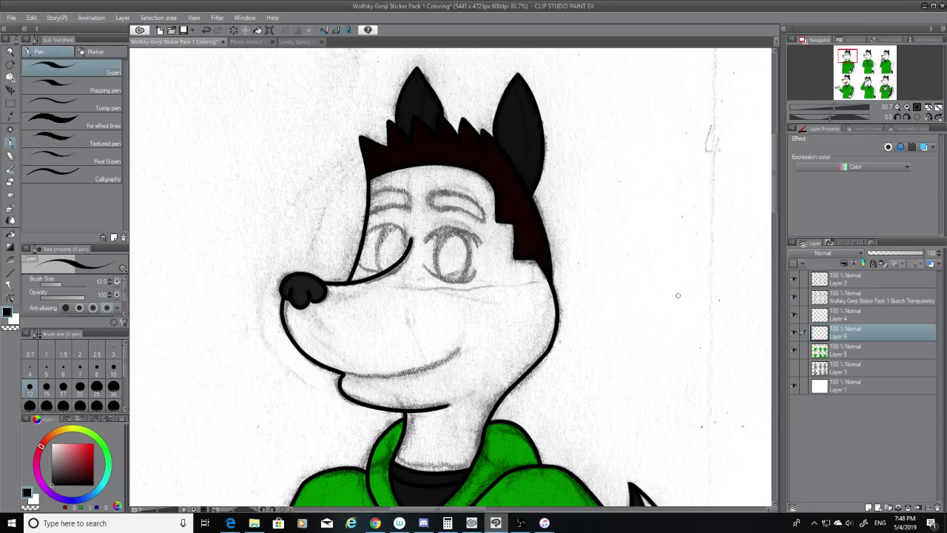
scroll(354, 83, "up", 1)
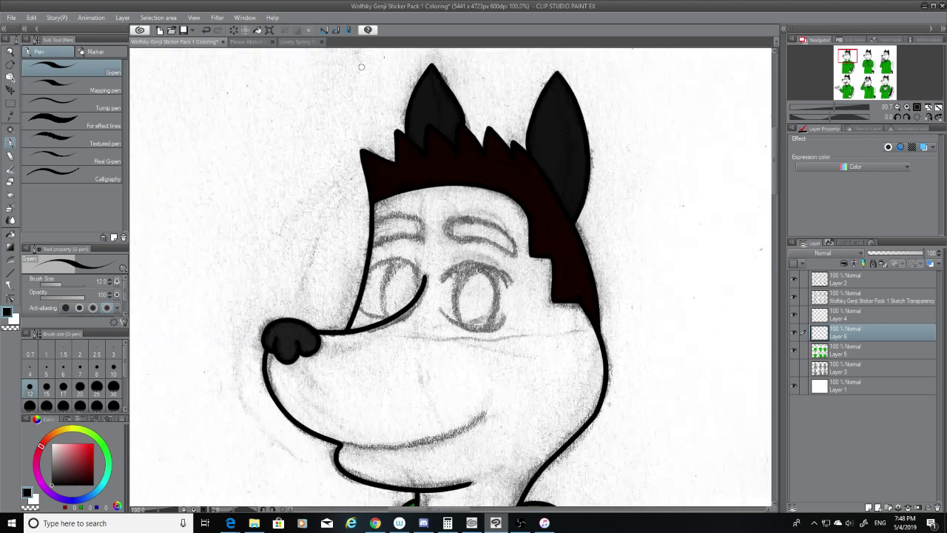
left_click_drag(774, 170, 774, 157)
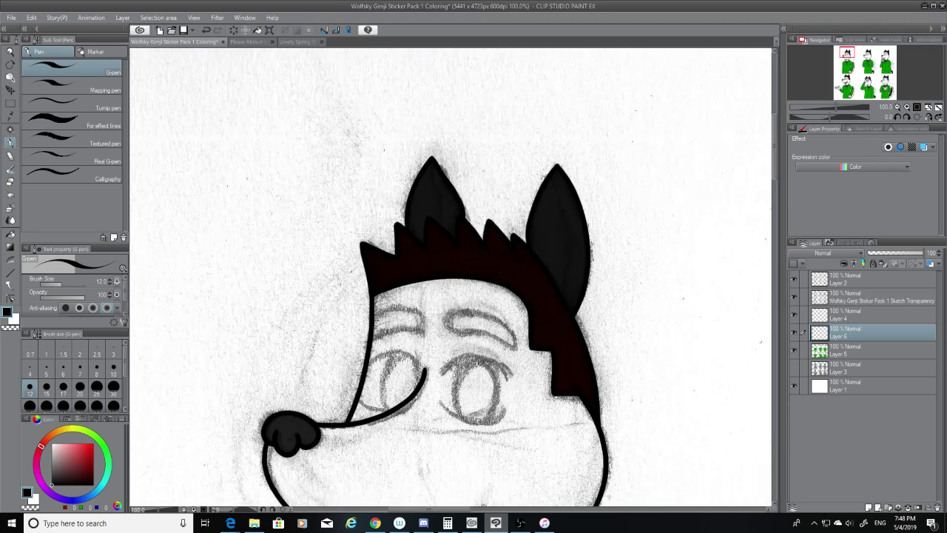
scroll(590, 167, "up", 2)
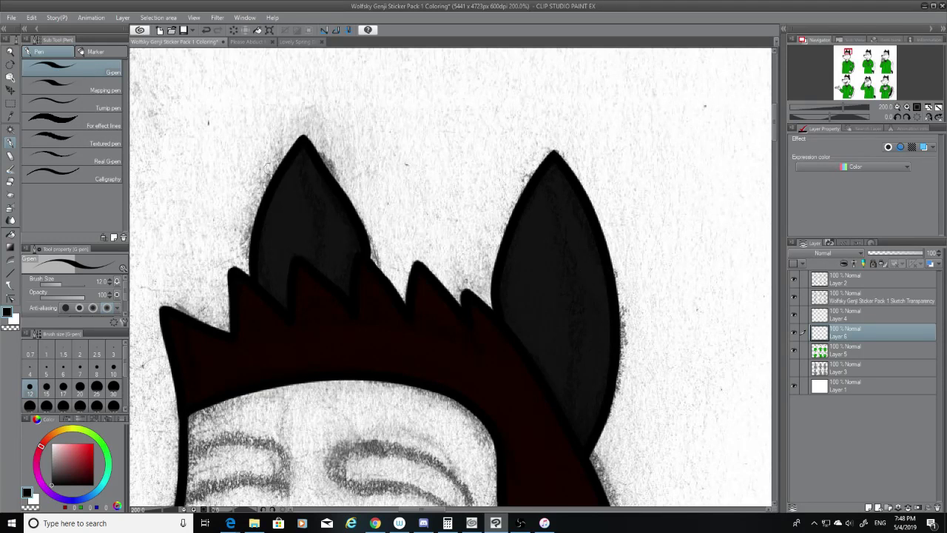
left_click_drag(296, 157, 332, 279)
key("ctrl+z")
mouse_move(296, 156)
left_mouse_down()
mouse_move(329, 221)
mouse_move(339, 283)
left_mouse_up()
key("ctrl+z")
mouse_move(296, 154)
left_mouse_down()
mouse_move(333, 263)
mouse_move(318, 268)
mouse_move(293, 156)
left_mouse_up()
key("ctrl+z")
key("ctrl+z")
key("ctrl+z")
mouse_move(319, 268)
left_mouse_down()
mouse_move(289, 157)
mouse_move(337, 285)
left_mouse_up()
key("ctrl+z")
left_click_drag(293, 158, 324, 268)
key("ctrl+z")
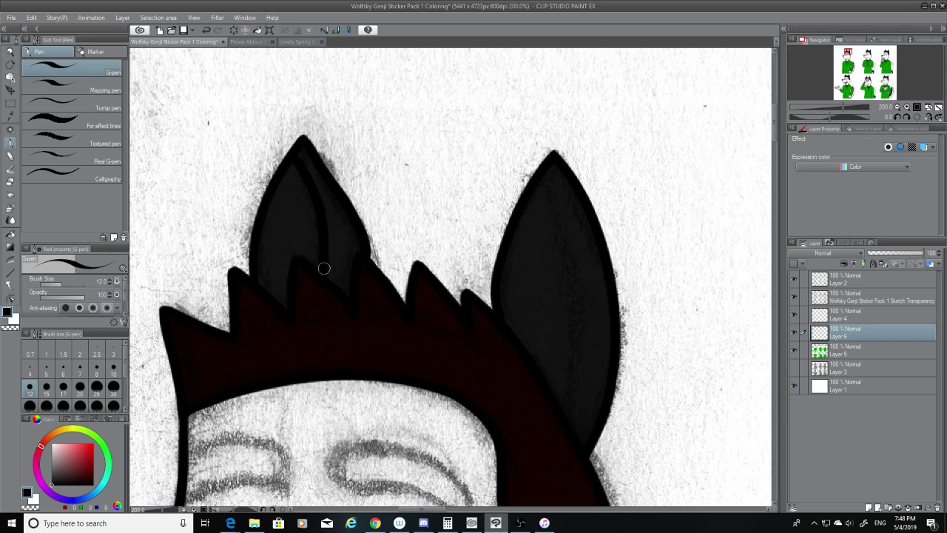
Ink the inner fold line of the same wolf's right ear, running from the tip down to the hair.
mouse_move(538, 174)
left_mouse_down()
mouse_move(584, 364)
mouse_move(554, 394)
left_mouse_up()
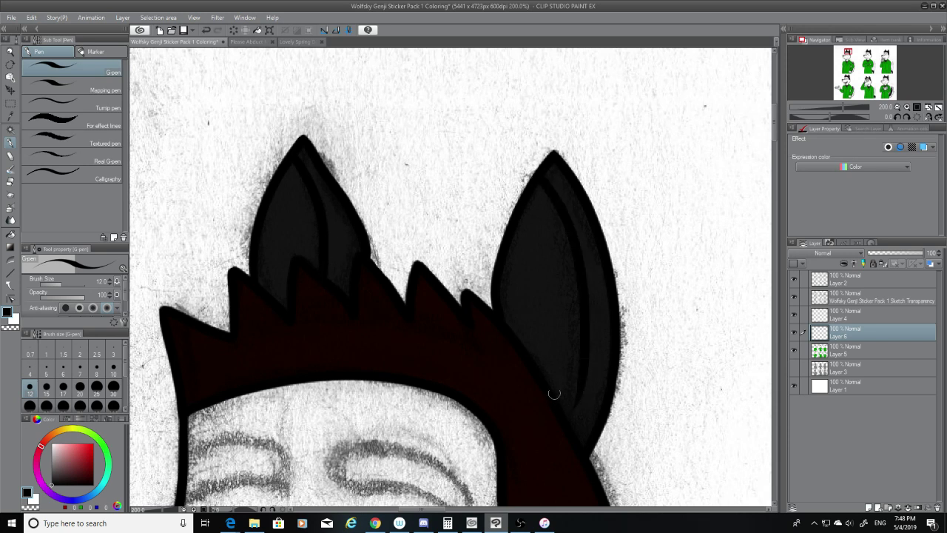
key("ctrl+z")
mouse_move(539, 179)
left_mouse_down()
mouse_move(568, 237)
mouse_move(574, 406)
left_mouse_up()
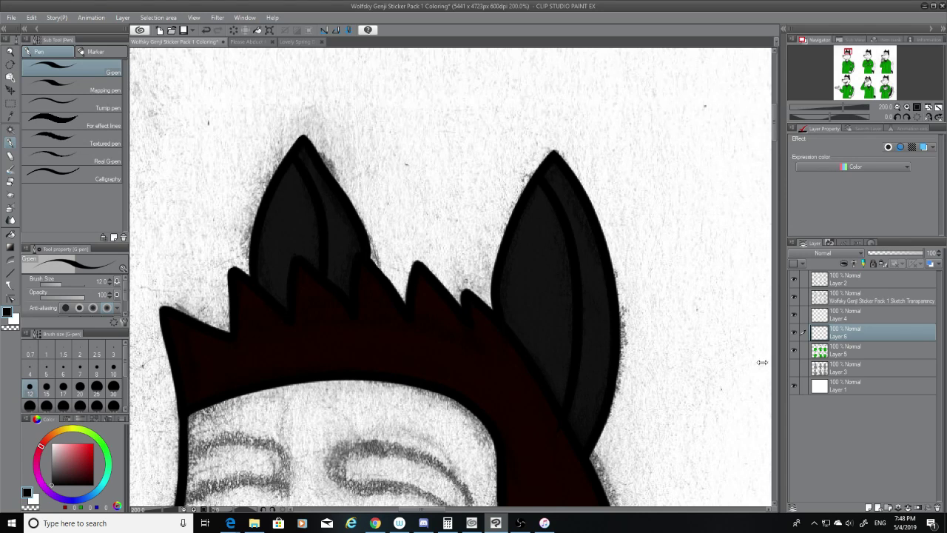
left_click(9, 182)
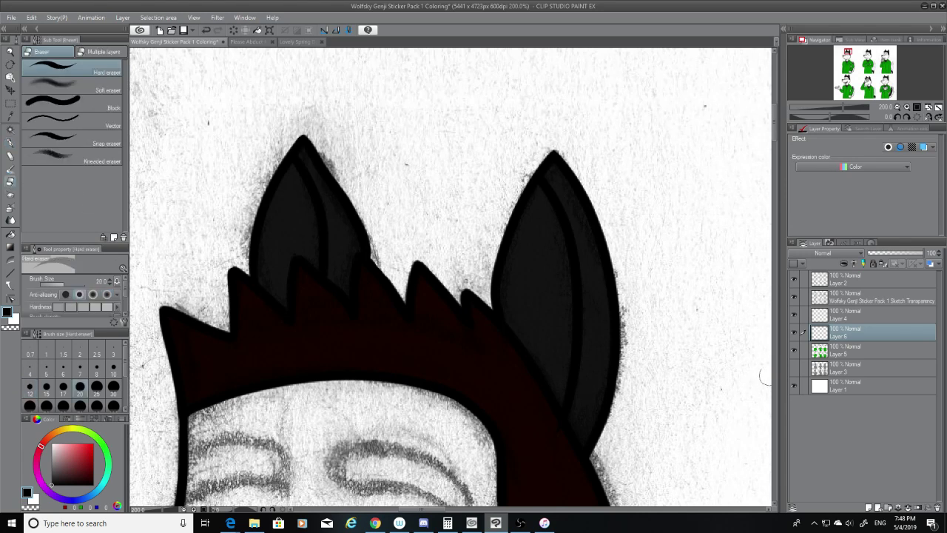
scroll(775, 127, "down", 3)
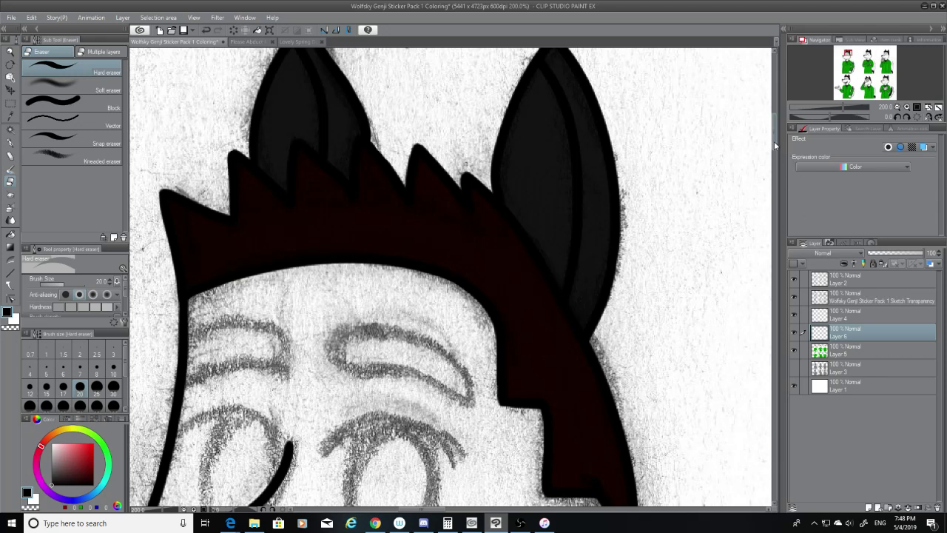
scroll(774, 142, "up", 2)
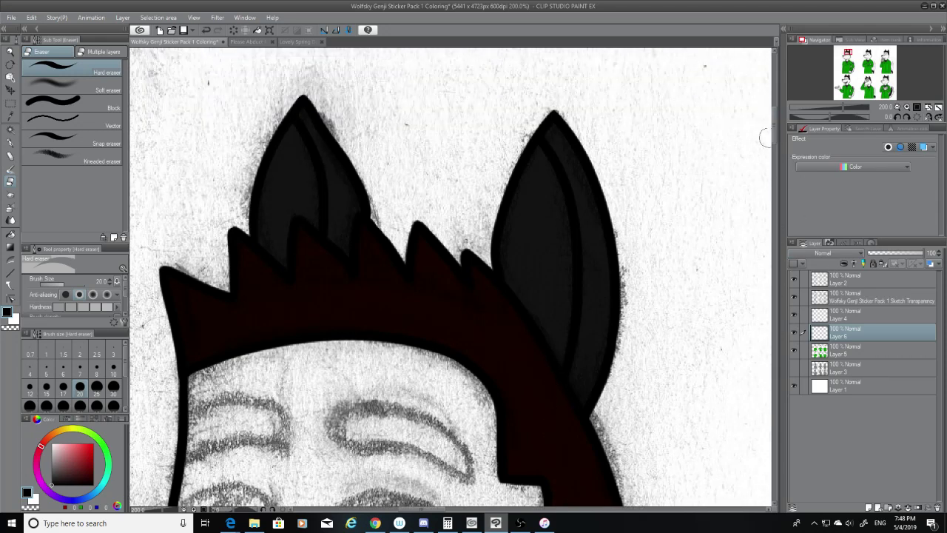
scroll(776, 145, "down", 4)
scroll(776, 148, "down", 2)
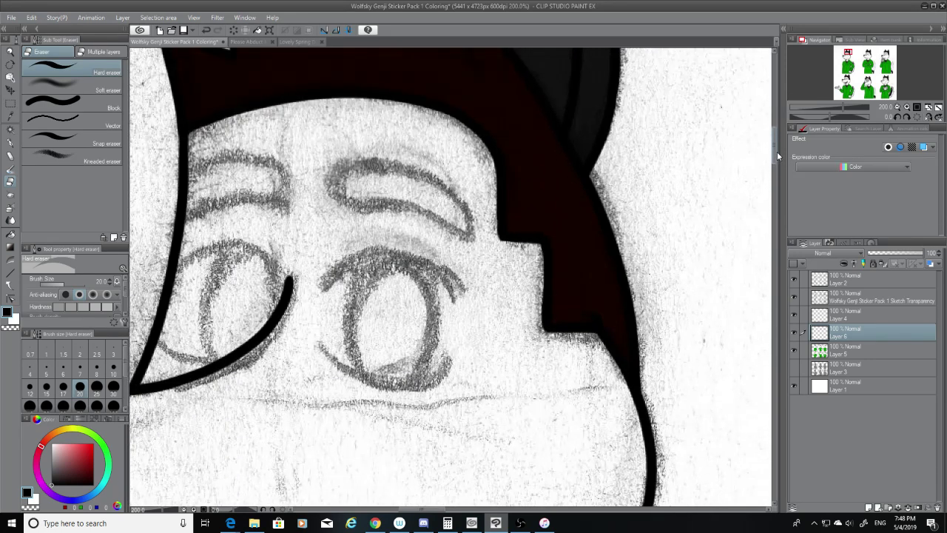
left_click_drag(436, 509, 427, 509)
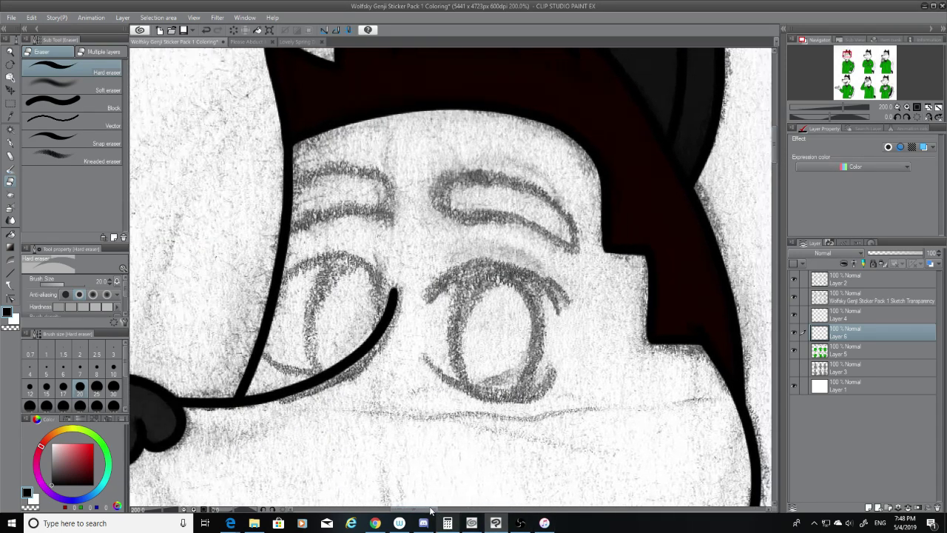
left_click(9, 143)
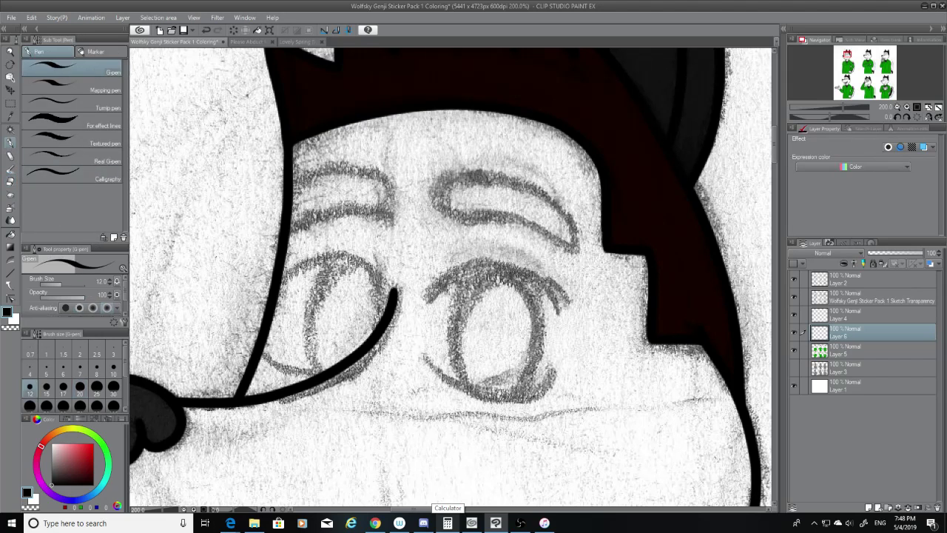
left_click_drag(294, 197, 392, 211)
key("ctrl+z")
left_click_drag(295, 196, 391, 243)
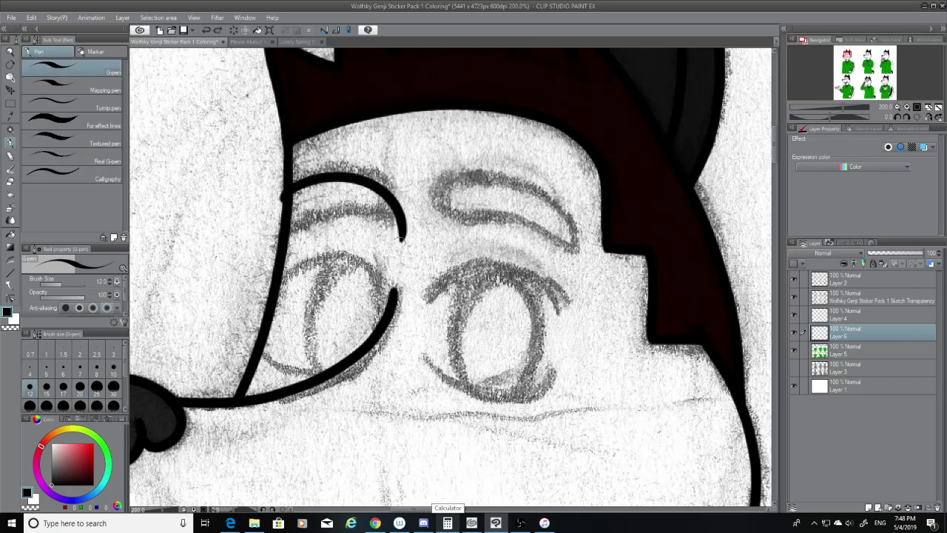
key("ctrl+z")
left_click_drag(295, 196, 384, 230)
key("ctrl+z")
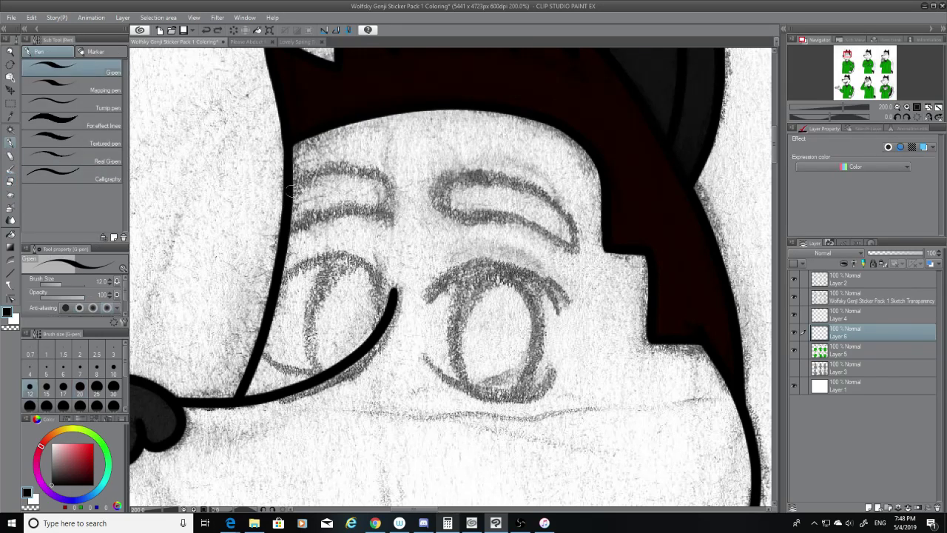
left_click_drag(293, 189, 377, 194)
key("ctrl+z")
Set the G-pen size to 10 and ink the upper and lower edges of the left eyebrow along the sketch.
left_click(114, 367)
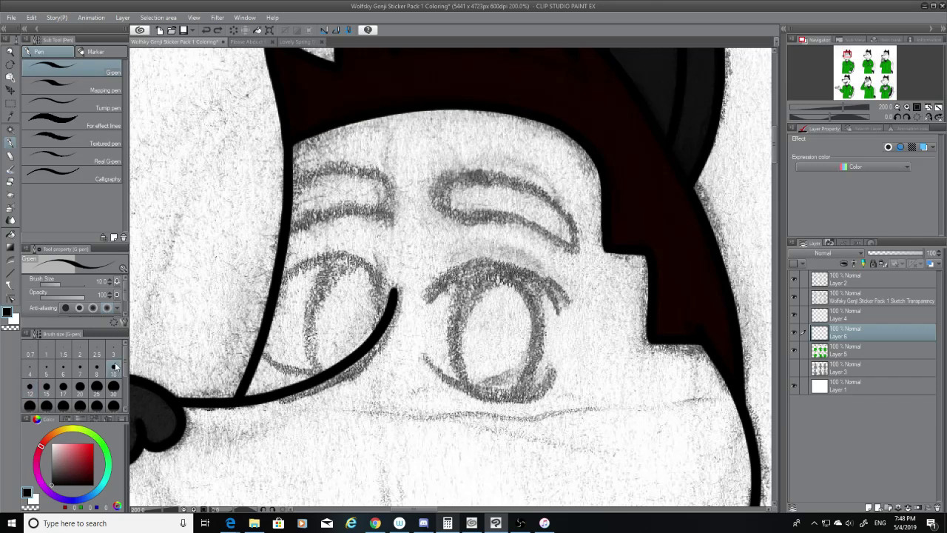
left_click_drag(309, 209, 400, 210)
key("ctrl+z")
left_click_drag(309, 207, 387, 206)
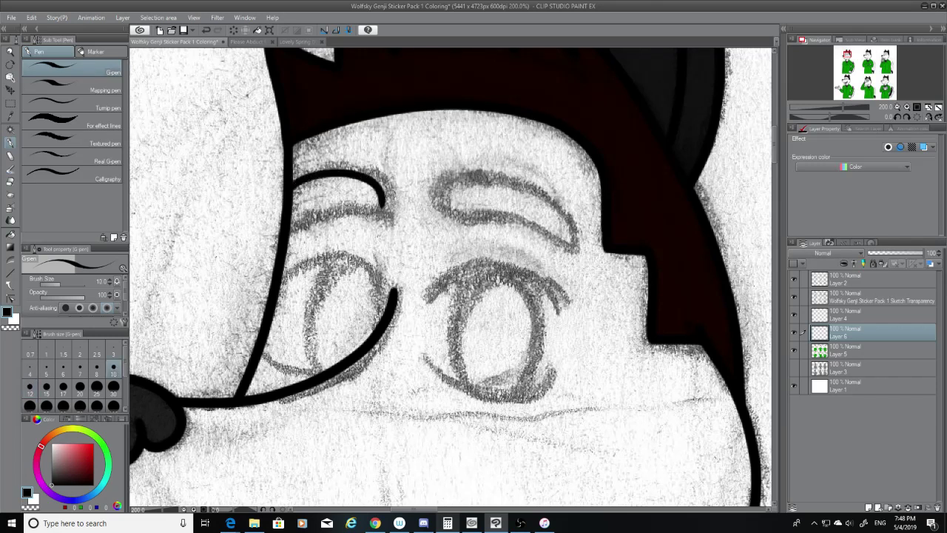
key("ctrl+z")
mouse_move(296, 194)
left_mouse_down()
mouse_move(387, 182)
mouse_move(391, 213)
mouse_move(307, 175)
mouse_move(392, 214)
left_mouse_up()
key("ctrl+z")
key("ctrl+z")
left_click_drag(295, 191, 389, 213)
key("ctrl+z")
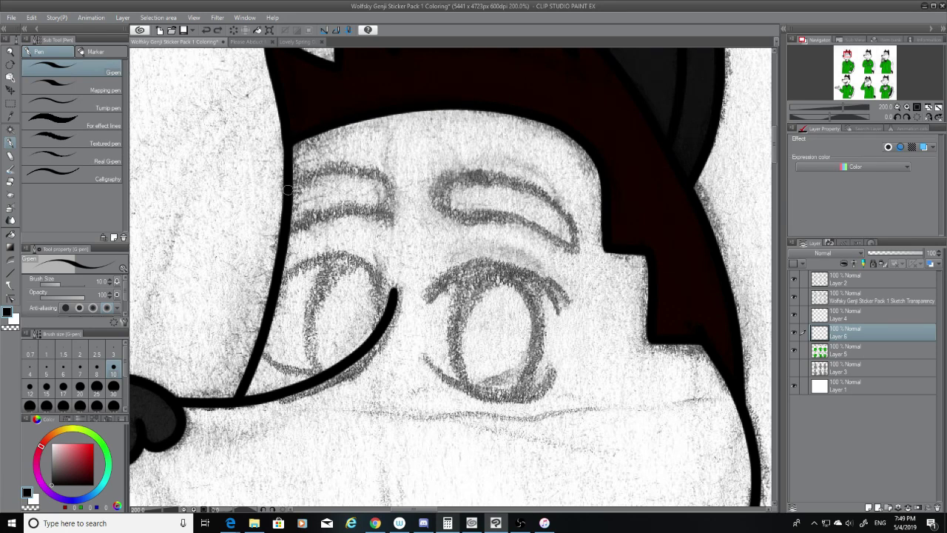
mouse_move(295, 190)
left_mouse_down()
mouse_move(321, 173)
mouse_move(393, 203)
left_mouse_up()
key("ctrl+z")
left_click_drag(296, 189, 395, 197)
key("ctrl+z")
mouse_move(290, 193)
left_mouse_down()
mouse_move(382, 196)
mouse_move(393, 216)
left_mouse_up()
key("ctrl+z")
left_click_drag(291, 192, 407, 204)
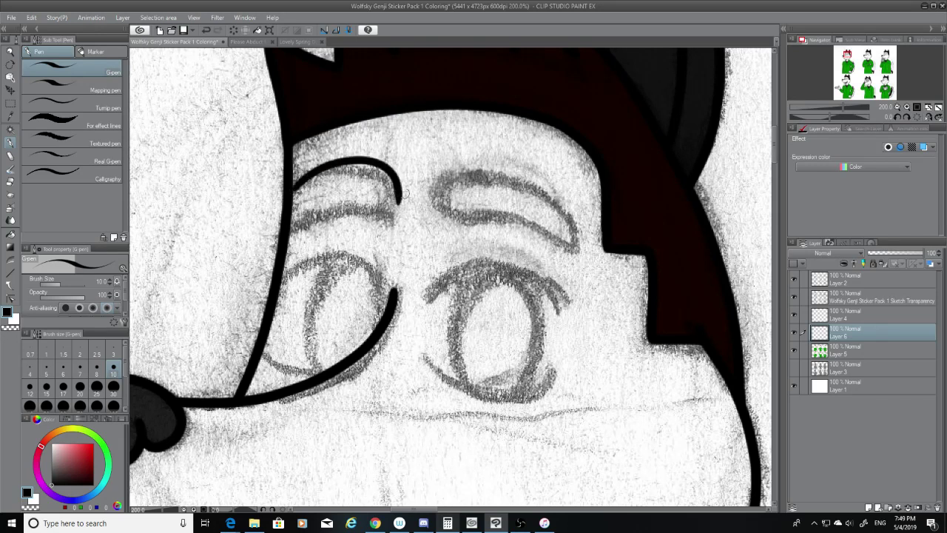
key("ctrl+z")
left_click_drag(293, 186, 397, 205)
key("ctrl+z")
mouse_move(294, 188)
left_mouse_down()
mouse_move(394, 202)
mouse_move(298, 229)
left_mouse_up()
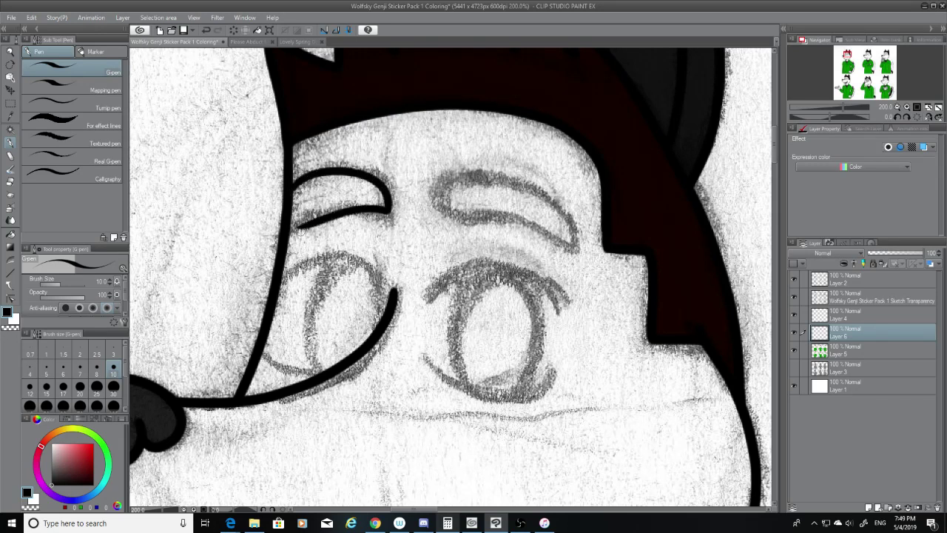
key("ctrl+z")
key("ctrl+z")
left_click_drag(291, 189, 415, 215)
key("ctrl+z")
left_click_drag(295, 183, 368, 207)
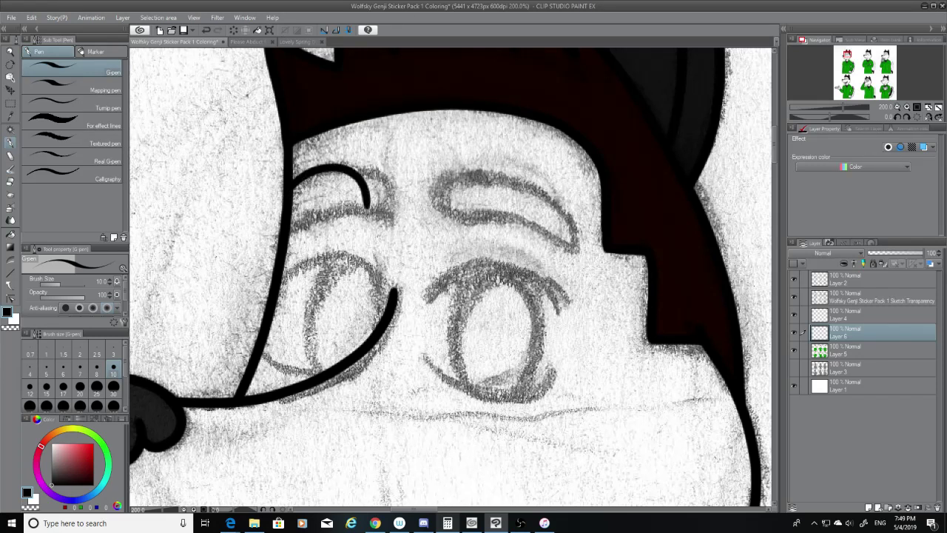
key("ctrl+z")
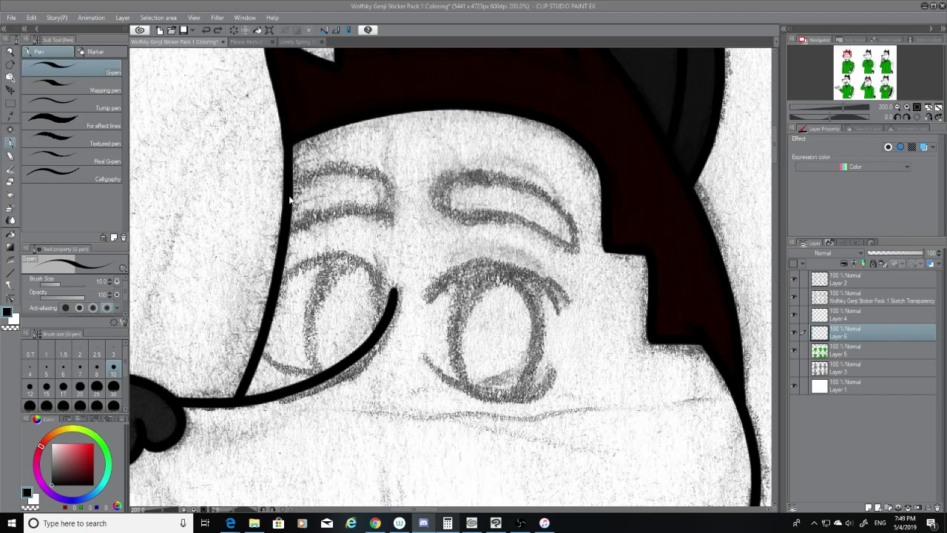
left_click_drag(293, 199, 377, 213)
key("ctrl+z")
mouse_move(295, 192)
left_mouse_down()
mouse_move(397, 213)
mouse_move(397, 203)
mouse_move(292, 228)
left_mouse_up()
key("ctrl+z")
key("ctrl+z")
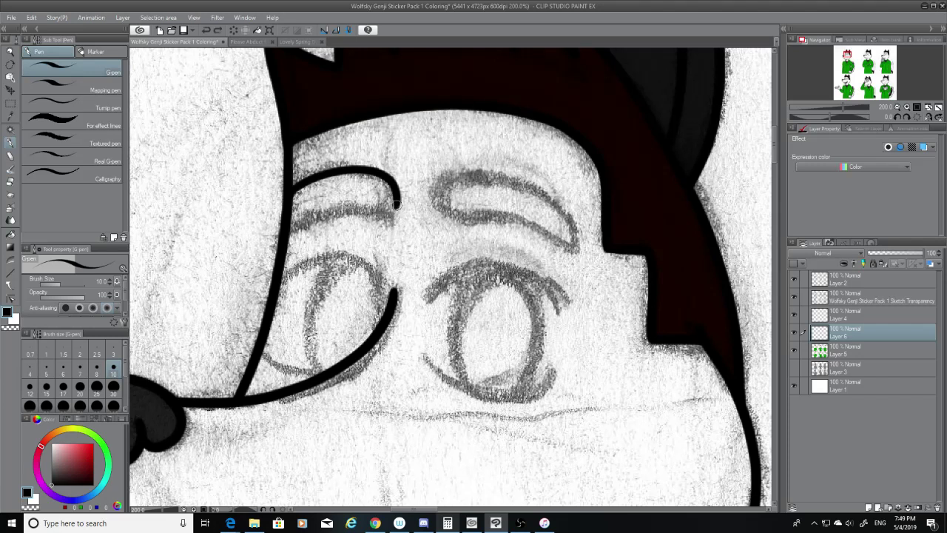
mouse_move(397, 205)
left_mouse_down()
mouse_move(291, 225)
mouse_move(299, 228)
left_mouse_up()
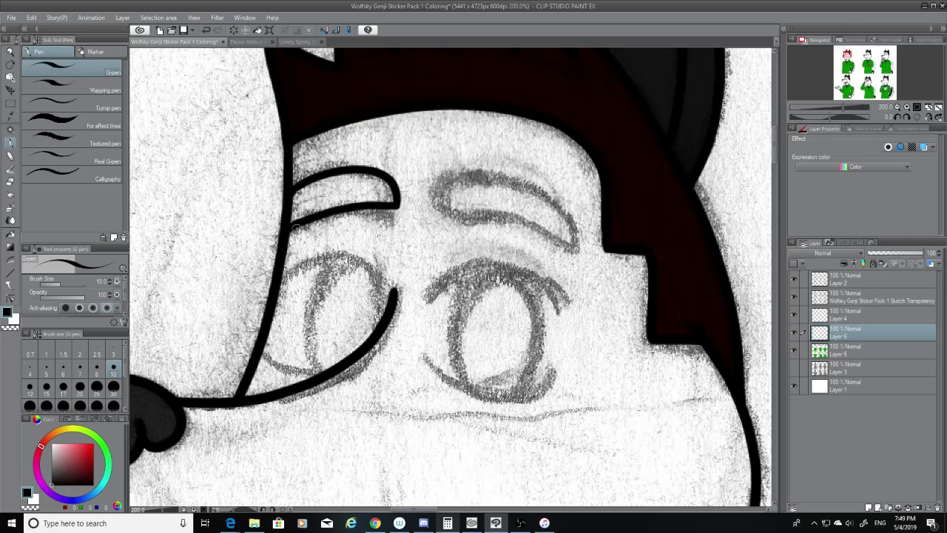
key("ctrl+z")
Ink the arched upper edge of the right eyebrow from its inner end to its outer tip.
mouse_move(437, 175)
left_mouse_down()
mouse_move(440, 200)
mouse_move(447, 183)
mouse_move(438, 209)
left_mouse_up()
key("ctrl+z")
key("ctrl+z")
key("ctrl+z")
key("ctrl+z")
mouse_move(446, 176)
left_mouse_down()
mouse_move(440, 205)
mouse_move(436, 191)
mouse_move(439, 204)
mouse_move(566, 226)
mouse_move(571, 238)
left_mouse_up()
key("ctrl+z")
key("ctrl+z")
mouse_move(442, 178)
left_mouse_down()
mouse_move(509, 178)
mouse_move(575, 246)
left_mouse_up()
key("ctrl+z")
left_click_drag(441, 177, 581, 247)
Ink the lower edge of the right eyebrow, closing the shape at its outer tip.
mouse_move(438, 200)
left_mouse_down()
mouse_move(486, 204)
mouse_move(600, 265)
left_mouse_up()
key("ctrl+z")
left_click_drag(436, 200, 603, 264)
key("ctrl+z")
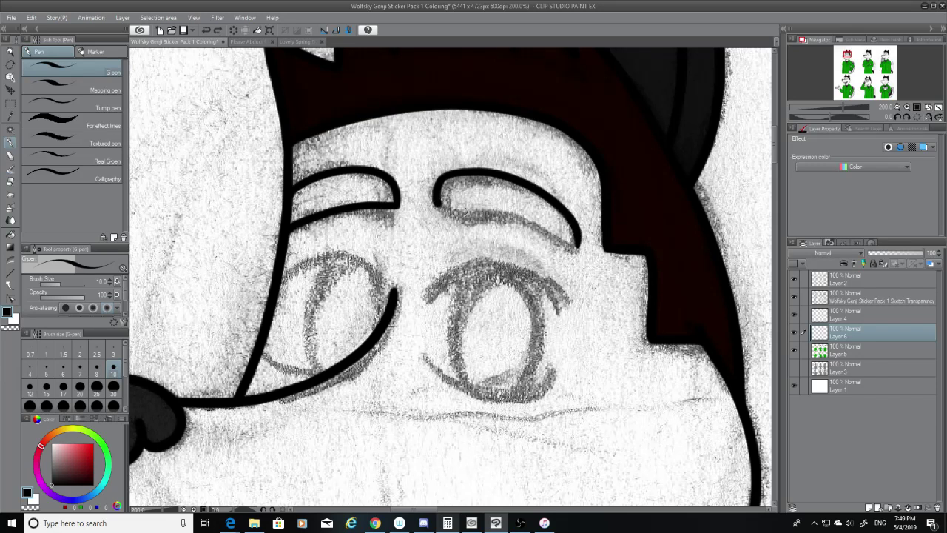
left_click_drag(438, 200, 598, 264)
key("ctrl+z")
left_click_drag(439, 202, 598, 259)
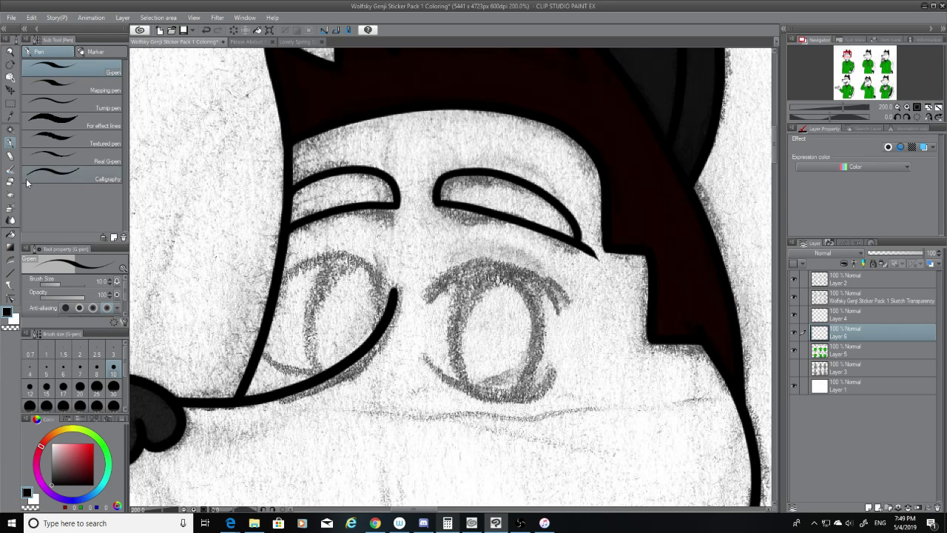
Hide the sketch layer and erase the line overshooting the right eyebrow's outer tip and the inner half of its lower edge.
key("e")
left_click(793, 296)
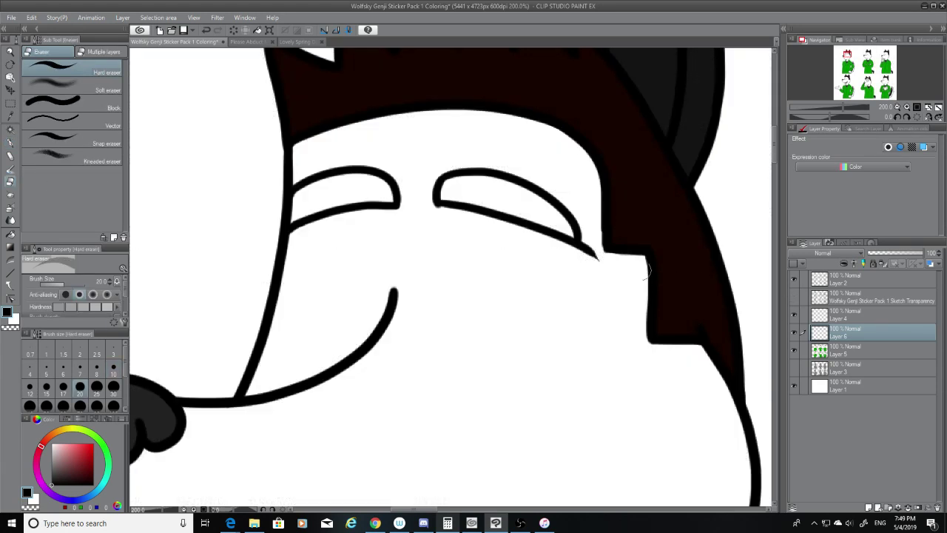
left_click_drag(590, 236, 588, 253)
mouse_move(445, 204)
left_mouse_down()
mouse_move(444, 231)
mouse_move(447, 209)
mouse_move(468, 199)
mouse_move(503, 205)
mouse_move(462, 210)
mouse_move(496, 217)
left_mouse_up()
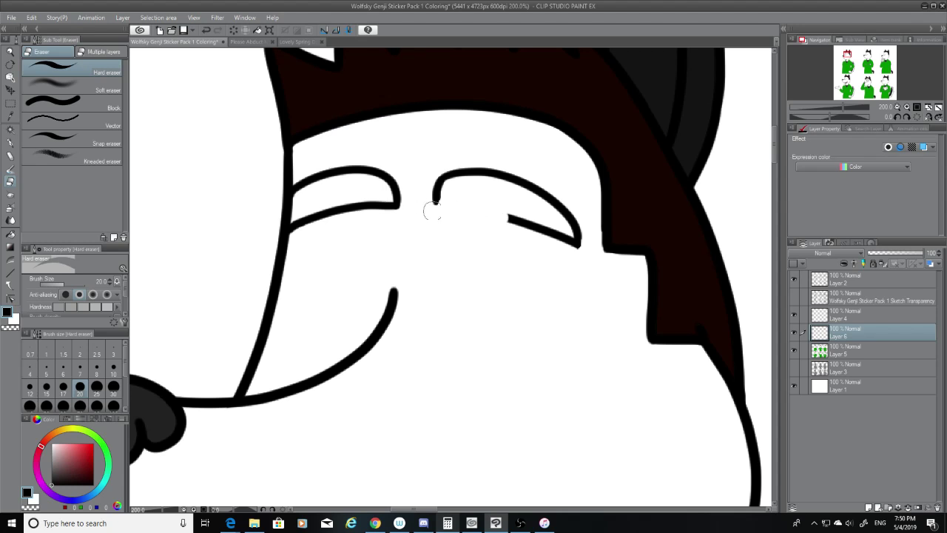
Redraw the inner half of the right eyebrow's lower edge with the G-pen, joining it to the remaining line.
left_click(10, 143)
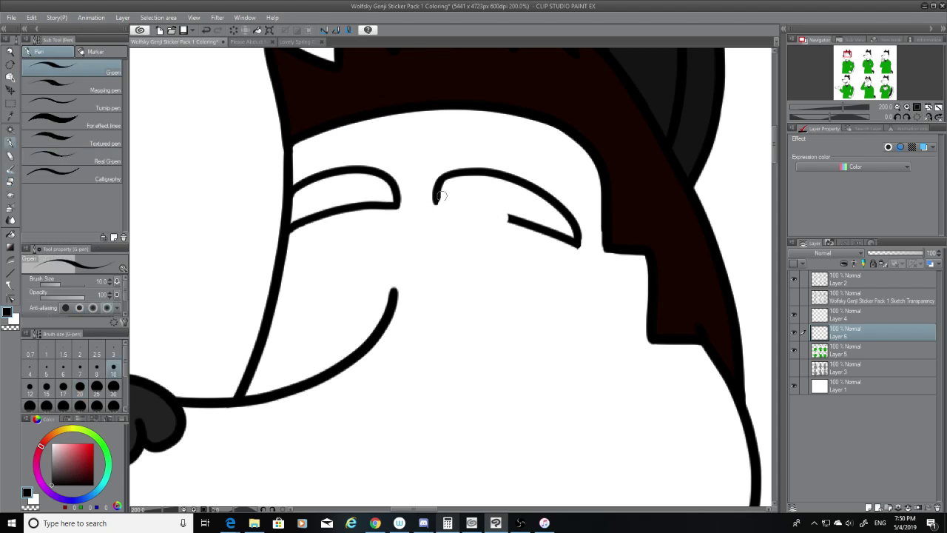
mouse_move(437, 194)
left_mouse_down()
mouse_move(527, 232)
mouse_move(512, 220)
mouse_move(455, 212)
mouse_move(520, 221)
left_mouse_up()
key("ctrl+z")
key("ctrl+z")
key("ctrl+z")
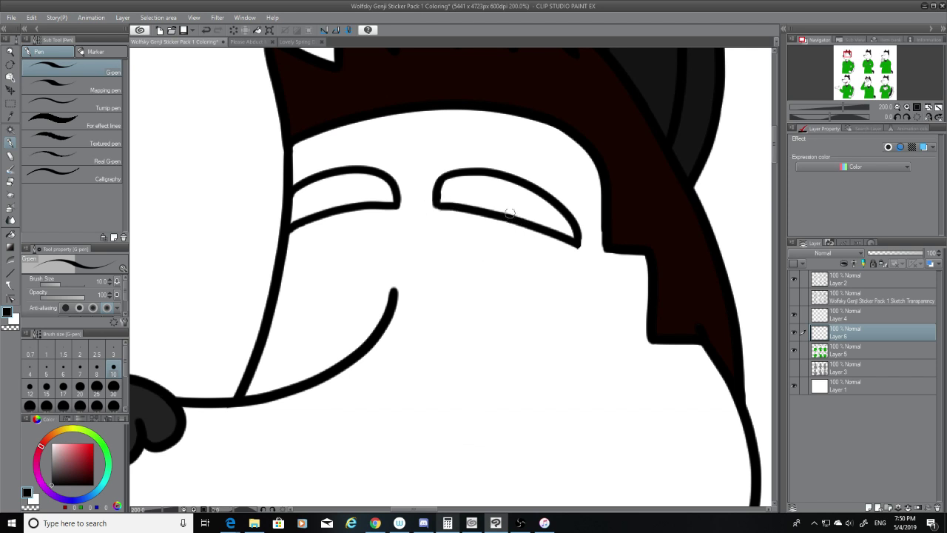
Show the sketch layer again and thin the line at the right eyebrow's outer tip with the Hard eraser.
left_click(796, 296)
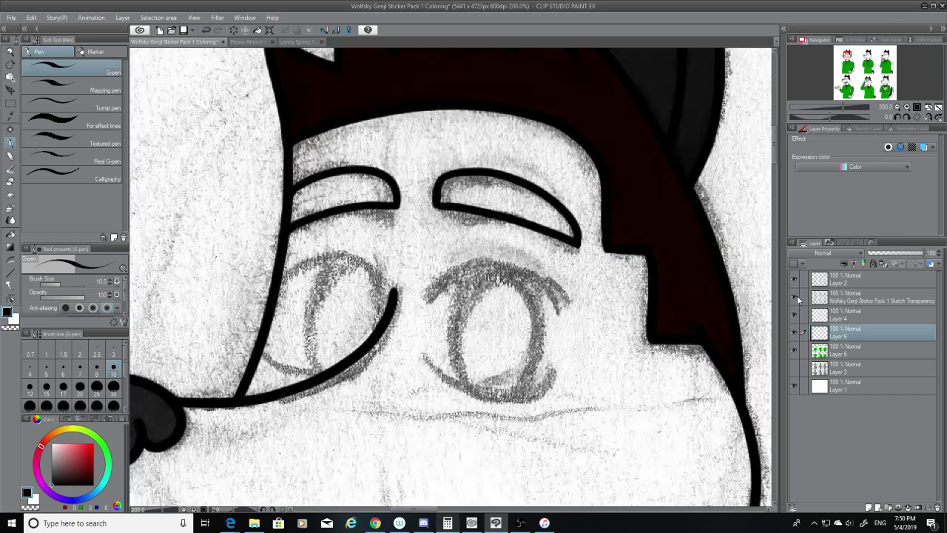
left_click(17, 179)
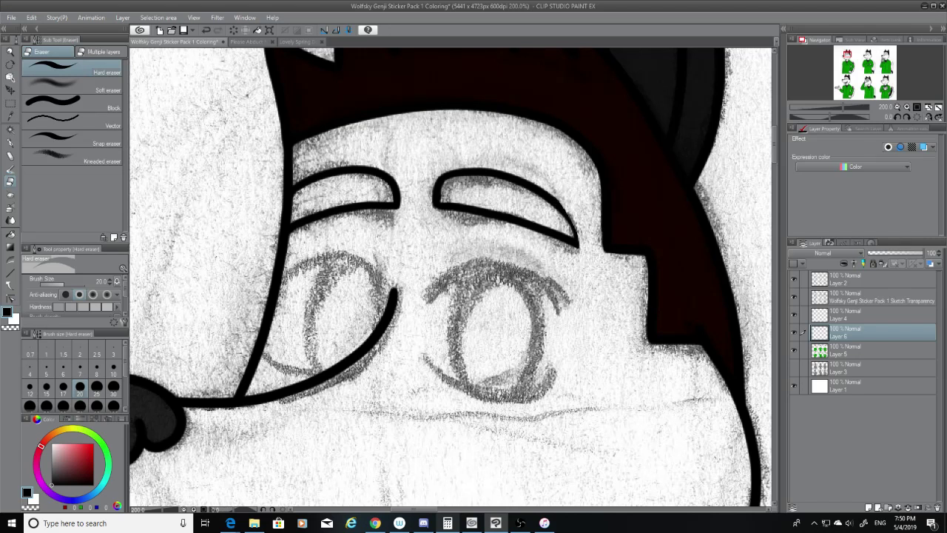
left_click(11, 141)
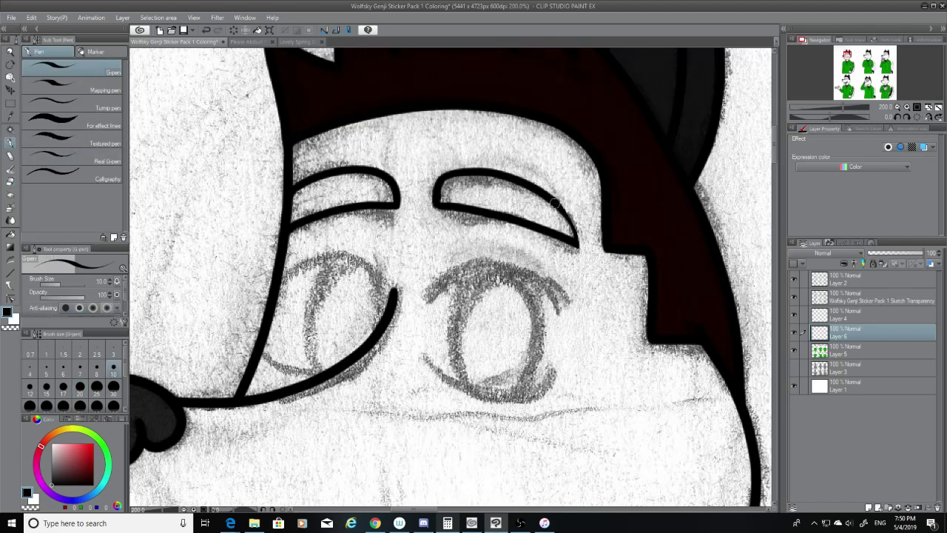
Thicken the upper outline of the right eyebrow towards its outer tip with the G-pen, checking it without the sketch layer.
left_click_drag(554, 203, 579, 248)
key("ctrl+z")
left_click_drag(553, 201, 577, 252)
key("ctrl+z")
left_click_drag(556, 203, 579, 249)
key("ctrl+z")
left_click(796, 296)
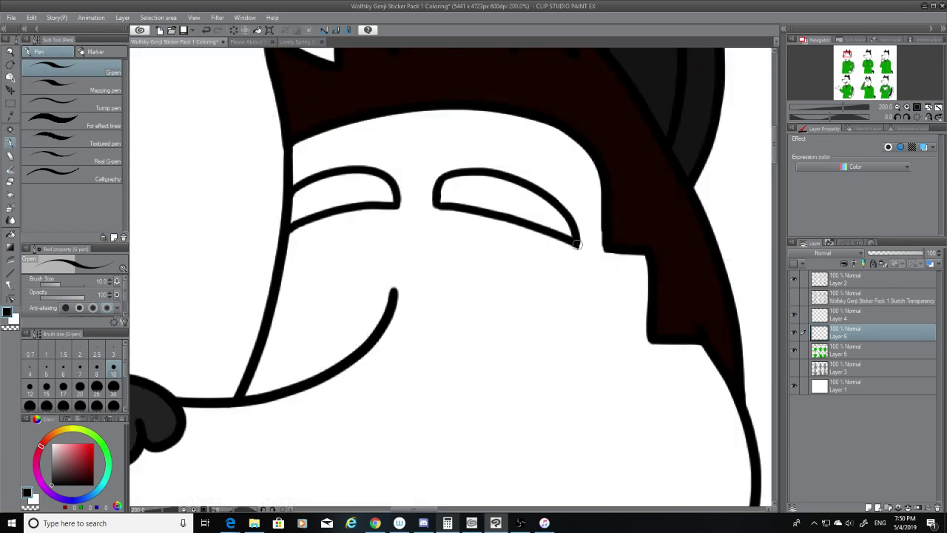
left_click(796, 297)
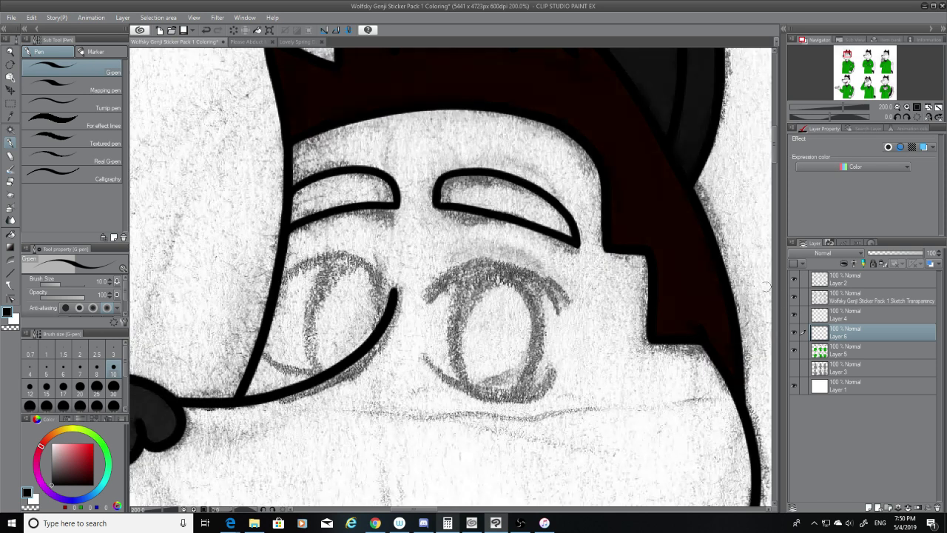
Set the G-pen size to 12 and ink the right eye's upper lid on Layer 2.
left_click(35, 393)
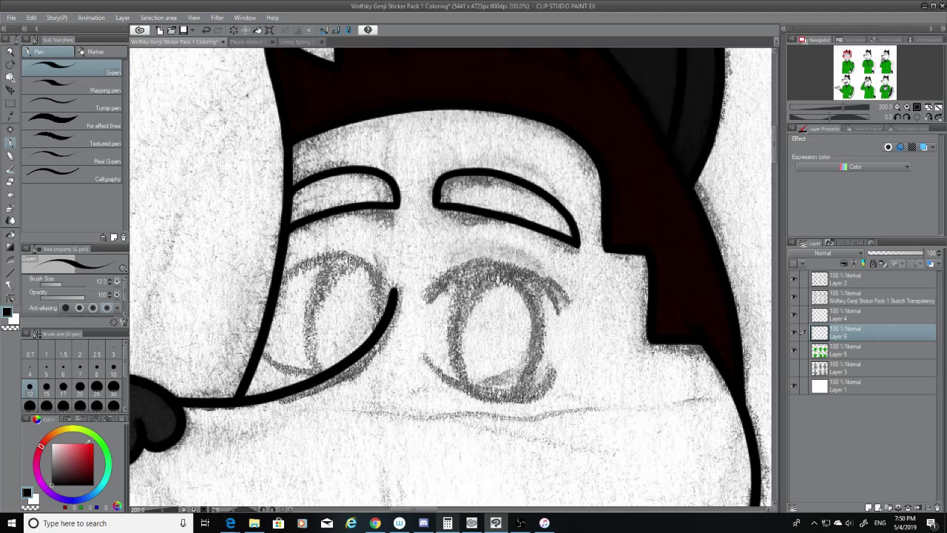
key("XF86AudioLowerVolume")
left_click(835, 286)
mouse_move(430, 291)
left_mouse_down()
mouse_move(441, 279)
mouse_move(558, 321)
mouse_move(453, 277)
mouse_move(542, 306)
mouse_move(441, 284)
mouse_move(563, 315)
left_mouse_up()
key("ctrl+z")
key("ctrl+z")
key("ctrl+z")
left_click_drag(431, 295, 561, 317)
key("ctrl+z")
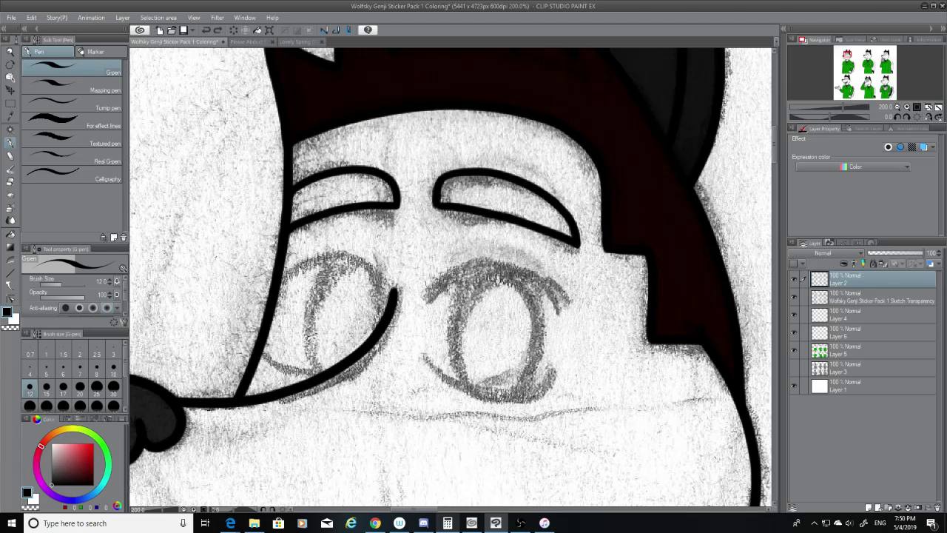
mouse_move(431, 293)
left_mouse_down()
mouse_move(452, 278)
mouse_move(571, 323)
mouse_move(446, 281)
mouse_move(566, 307)
left_mouse_up()
key("ctrl+z")
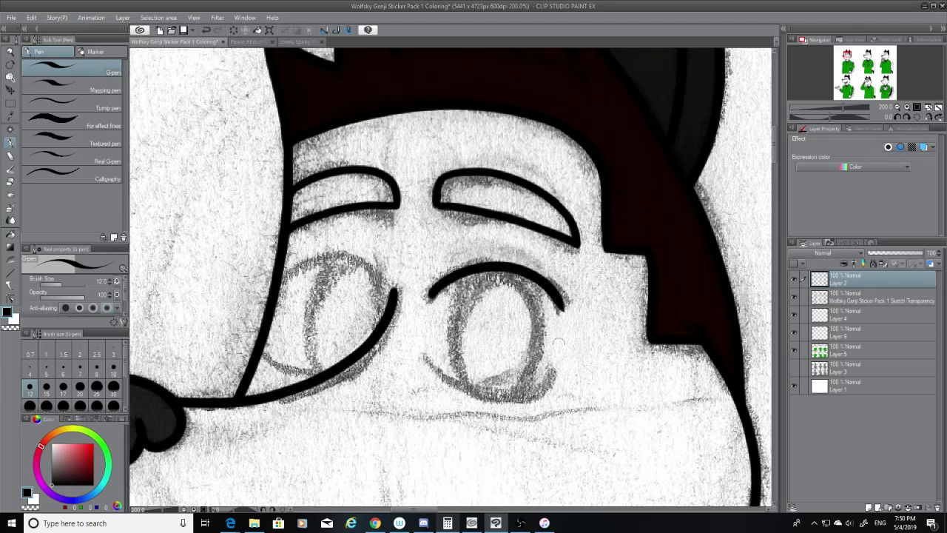
Ink the right eye's lower lid along the sketch and trim its outer tip with the Hard eraser.
mouse_move(422, 362)
left_mouse_down()
mouse_move(491, 404)
mouse_move(566, 379)
left_mouse_up()
key("ctrl+z")
mouse_move(426, 359)
left_mouse_down()
mouse_move(474, 399)
mouse_move(555, 381)
left_mouse_up()
key("ctrl+z")
mouse_move(425, 358)
left_mouse_down()
mouse_move(531, 389)
mouse_move(435, 363)
mouse_move(550, 365)
mouse_move(546, 379)
mouse_move(553, 376)
mouse_move(518, 393)
mouse_move(569, 365)
left_mouse_up()
key("ctrl+z")
key("ctrl+z")
key("ctrl+z")
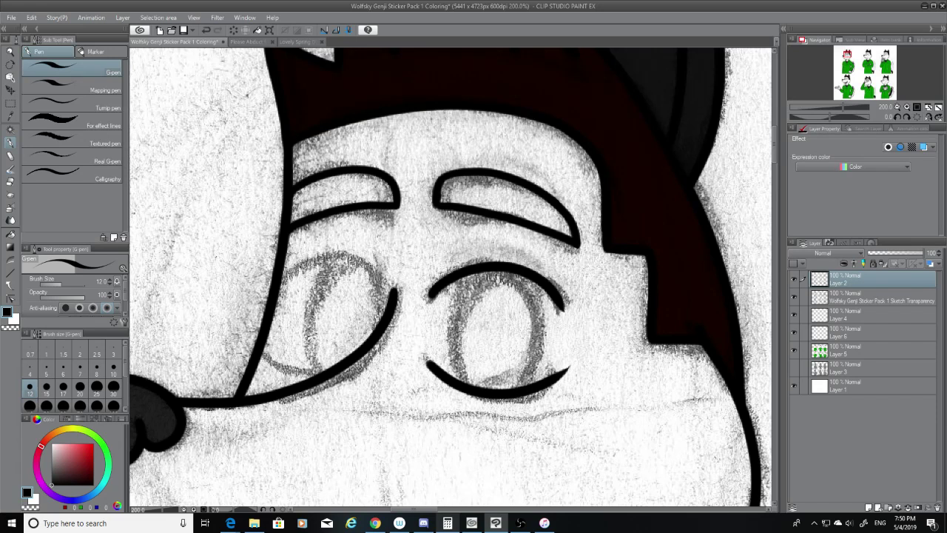
left_click(10, 182)
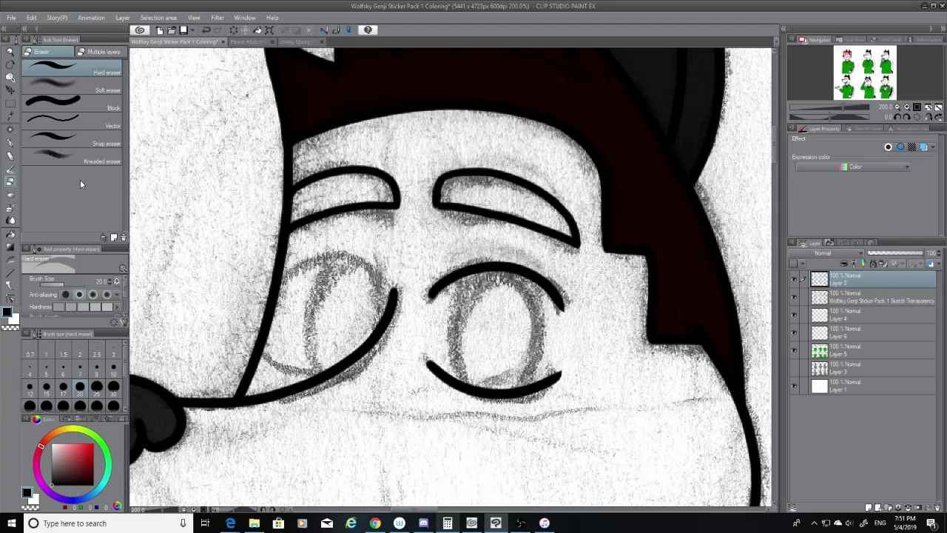
Ink the left eye's upper lid with the G-pen, curving from the muzzle outline to the eye's inner corner.
key("p")
left_click_drag(284, 278, 370, 291)
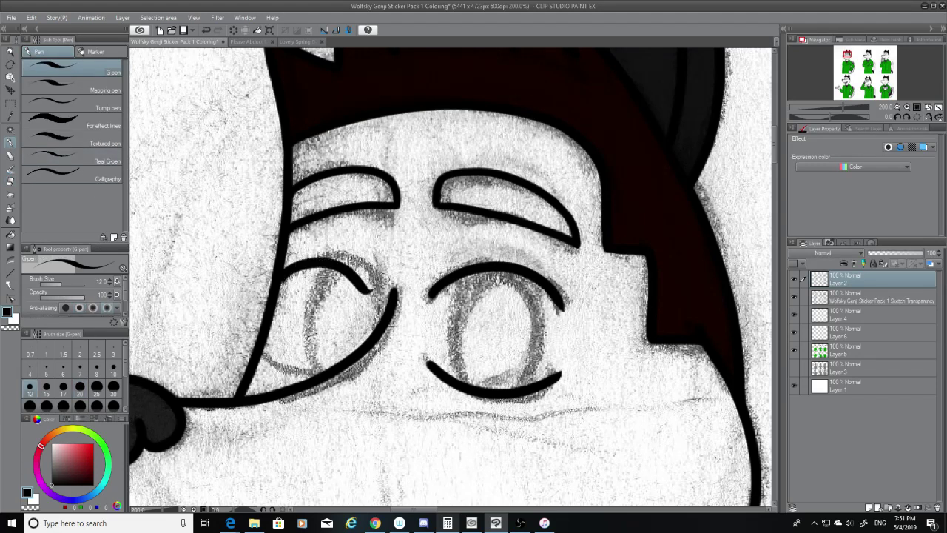
key("ctrl+z")
left_click_drag(282, 277, 389, 282)
key("ctrl+z")
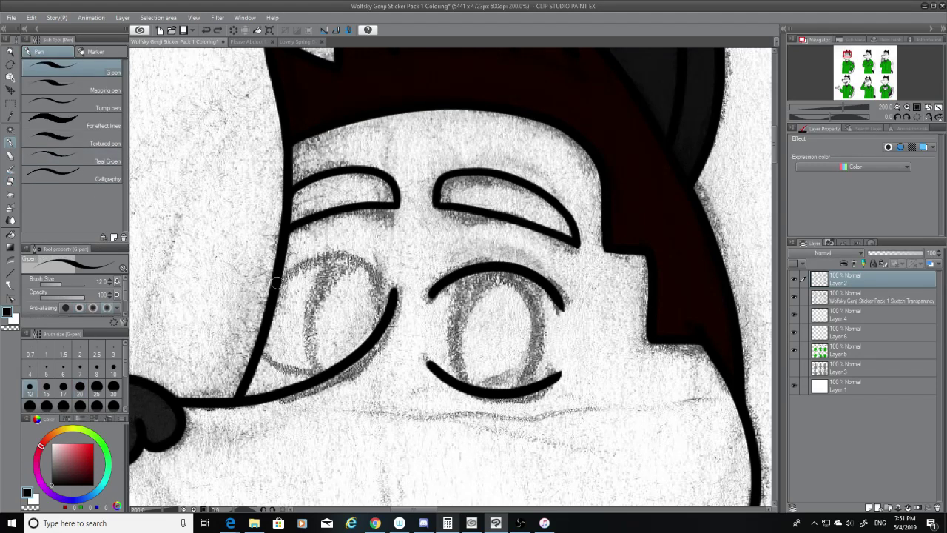
left_click_drag(277, 282, 384, 282)
key("ctrl+z")
left_click_drag(282, 284, 386, 294)
key("ctrl+z")
left_click_drag(278, 286, 388, 284)
key("ctrl+z")
left_click_drag(276, 281, 364, 293)
key("ctrl+z")
mouse_move(281, 280)
left_mouse_down()
mouse_move(370, 267)
mouse_move(379, 278)
mouse_move(300, 265)
mouse_move(394, 285)
left_mouse_up()
key("ctrl+z")
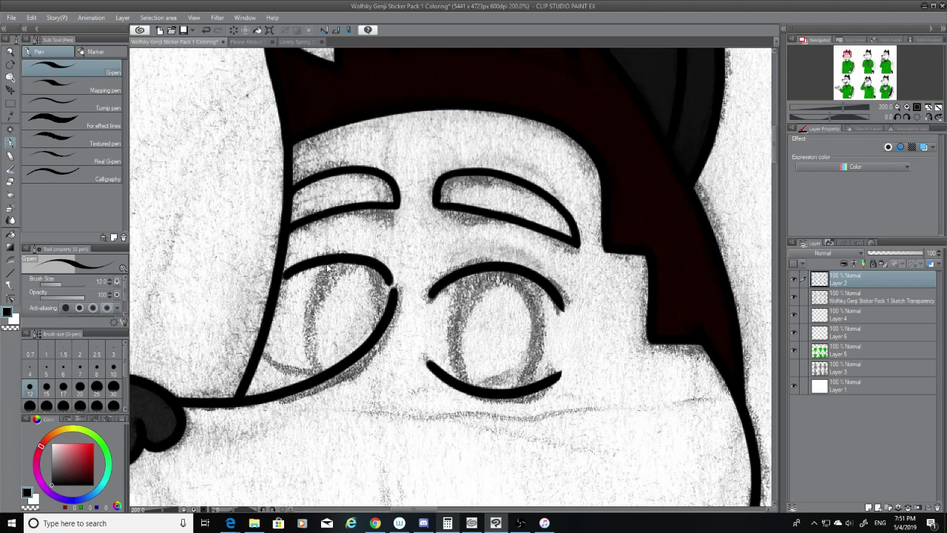
key("ctrl+z")
left_click_drag(278, 281, 381, 287)
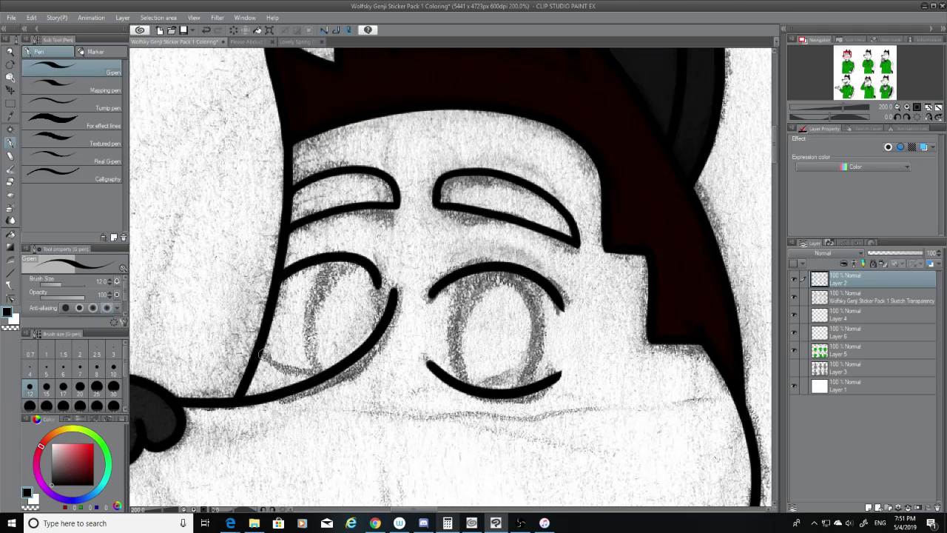
Ink the left eye's lower lid as a short curve joining the muzzle outline to the line below the eye.
mouse_move(262, 354)
left_mouse_down()
mouse_move(322, 382)
mouse_move(302, 373)
mouse_move(333, 367)
left_mouse_up()
key("ctrl+z")
key("ctrl+z")
left_click_drag(259, 352, 331, 374)
key("ctrl+z")
mouse_move(261, 351)
left_mouse_down()
mouse_move(326, 382)
mouse_move(327, 368)
left_mouse_up()
key("ctrl+z")
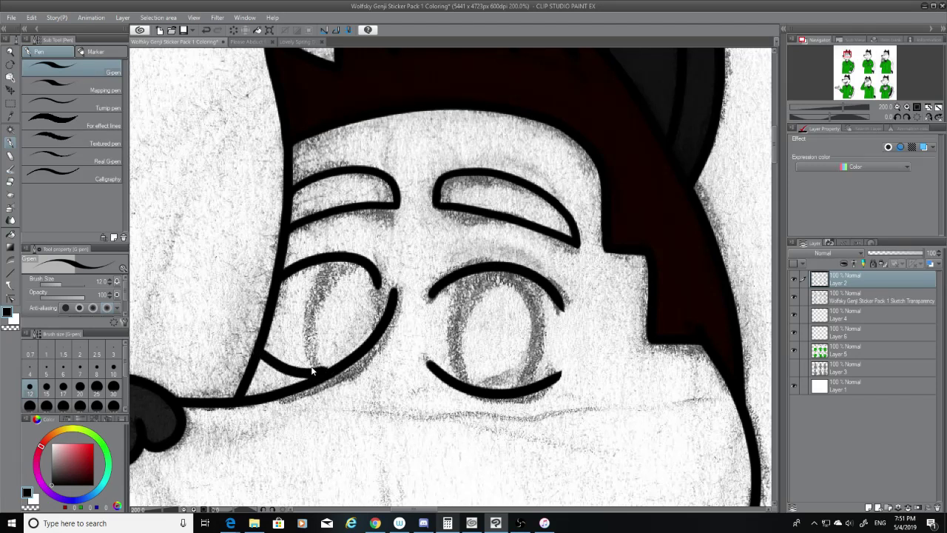
key("ctrl+z")
left_click_drag(259, 351, 331, 370)
key("ctrl+z")
left_click_drag(261, 350, 333, 369)
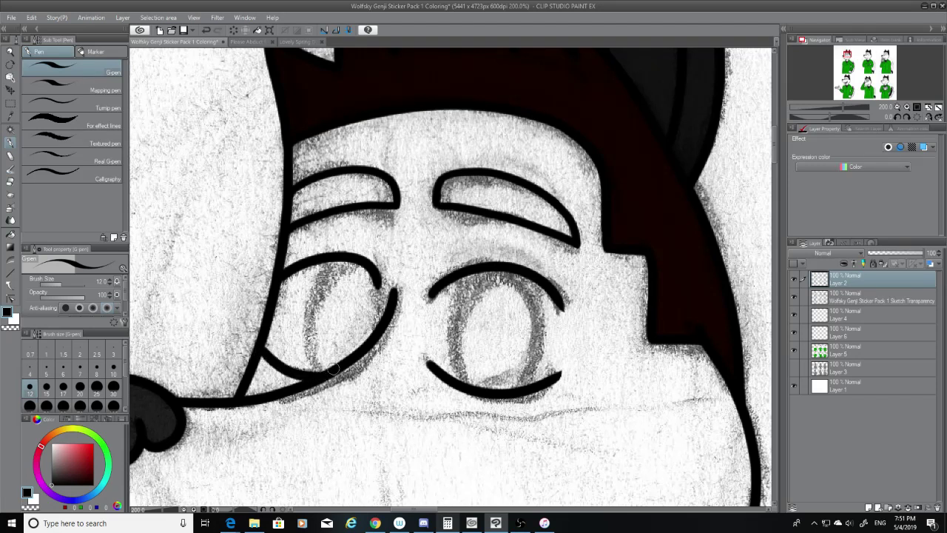
With the sketch layer hidden, clean the inside of the right eyebrow's inner corner on Layer 6 using the Hard eraser, then restore the sketch.
left_click(796, 297)
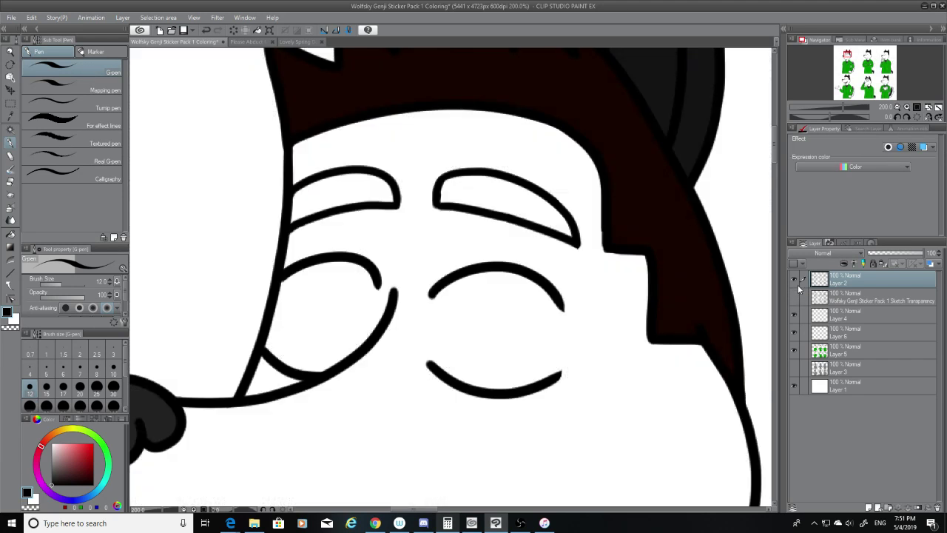
left_click(9, 180)
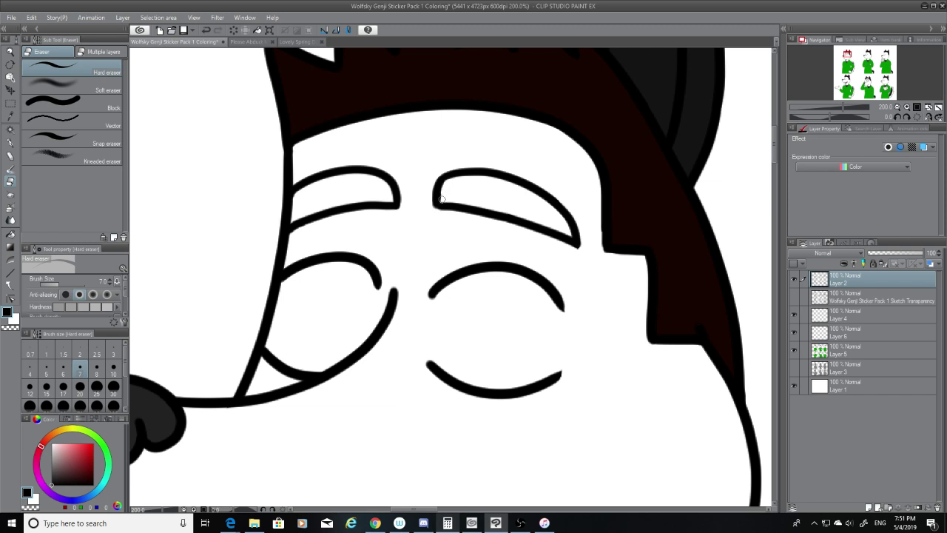
left_click(869, 330)
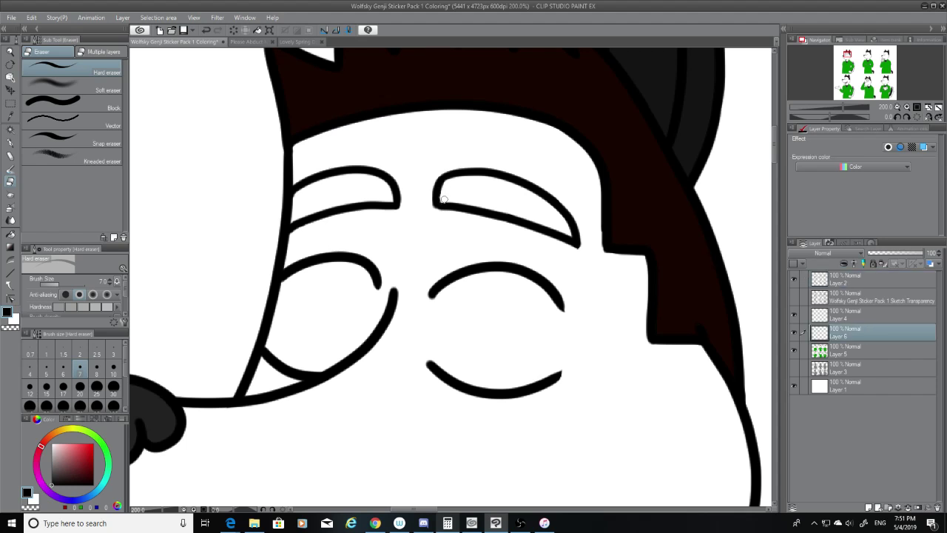
left_click_drag(444, 199, 442, 196)
key("ctrl+z")
left_click(441, 196)
key("ctrl+z")
left_click(442, 201)
key("ctrl+z")
left_click_drag(443, 199, 445, 190)
left_click(794, 299)
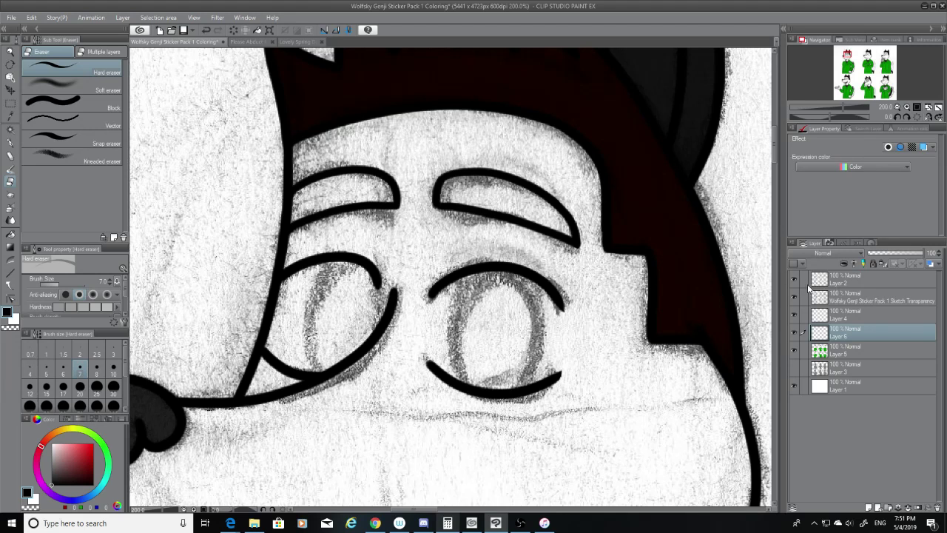
Ink the mouth line on Layer 2 with the G-pen, from the lower jaw's front corner along the sketch to the cheek.
left_click_drag(777, 146, 779, 169)
left_click(829, 284)
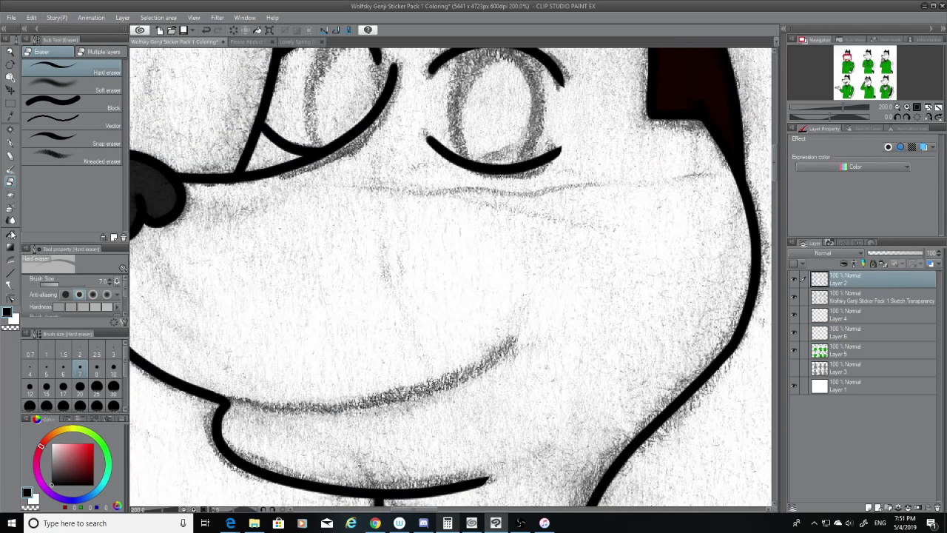
left_click(10, 144)
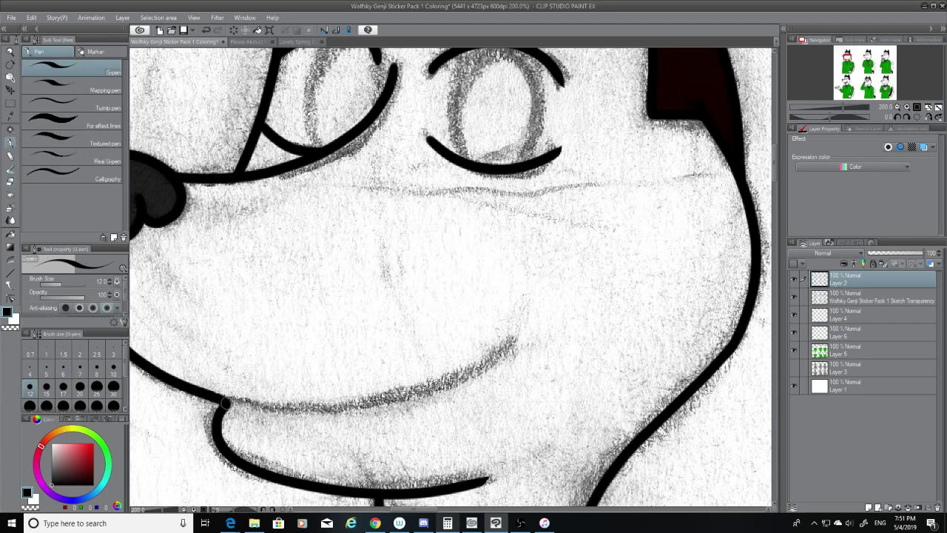
mouse_move(226, 403)
left_mouse_down()
mouse_move(368, 396)
mouse_move(548, 304)
left_mouse_up()
key("ctrl+z")
mouse_move(225, 403)
left_mouse_down()
mouse_move(328, 410)
mouse_move(498, 333)
left_mouse_up()
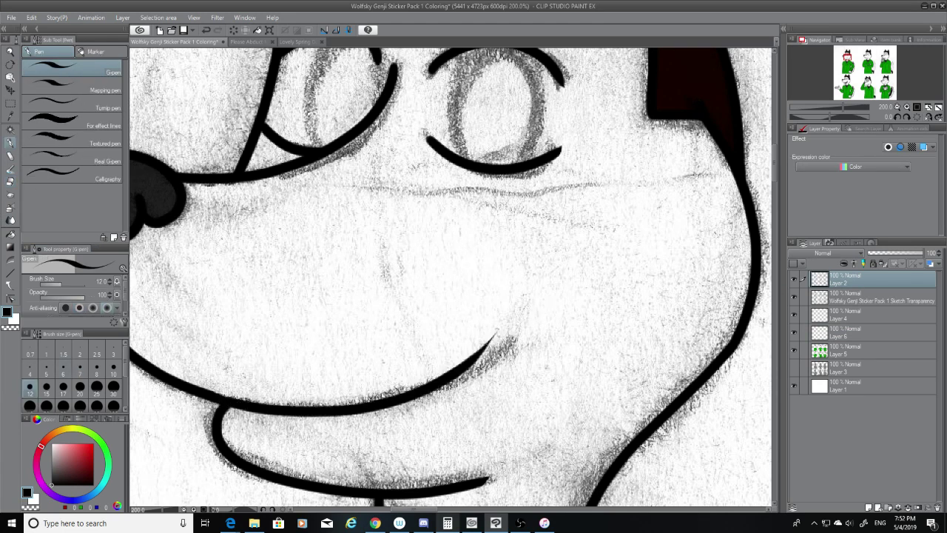
key("ctrl+z")
left_click_drag(226, 403, 504, 336)
key("ctrl+z")
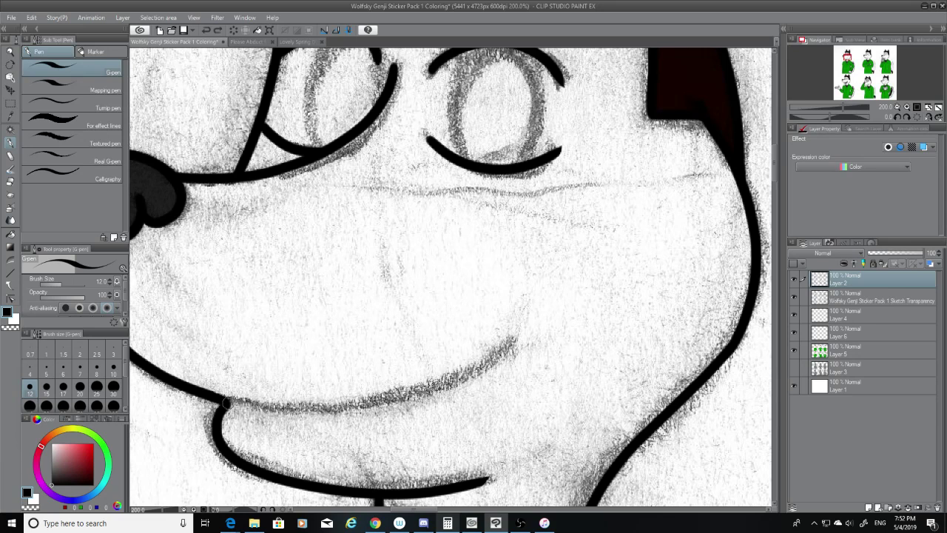
mouse_move(227, 402)
left_mouse_down()
mouse_move(356, 413)
mouse_move(516, 337)
left_mouse_up()
Try to smooth the joint between the mouth line and the muzzle outline with the sketch layer hidden.
left_click(794, 295)
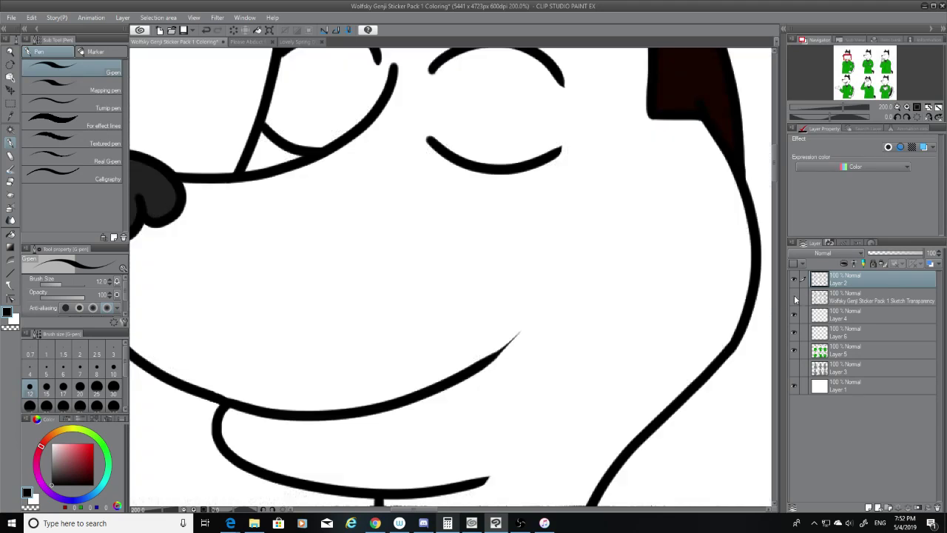
left_click_drag(209, 395, 269, 411)
key("ctrl+z")
mouse_move(209, 392)
left_mouse_down()
mouse_move(265, 416)
mouse_move(236, 397)
left_mouse_up()
key("ctrl+z")
key("ctrl+z")
key("ctrl+z")
key("ctrl+z")
left_click(795, 296)
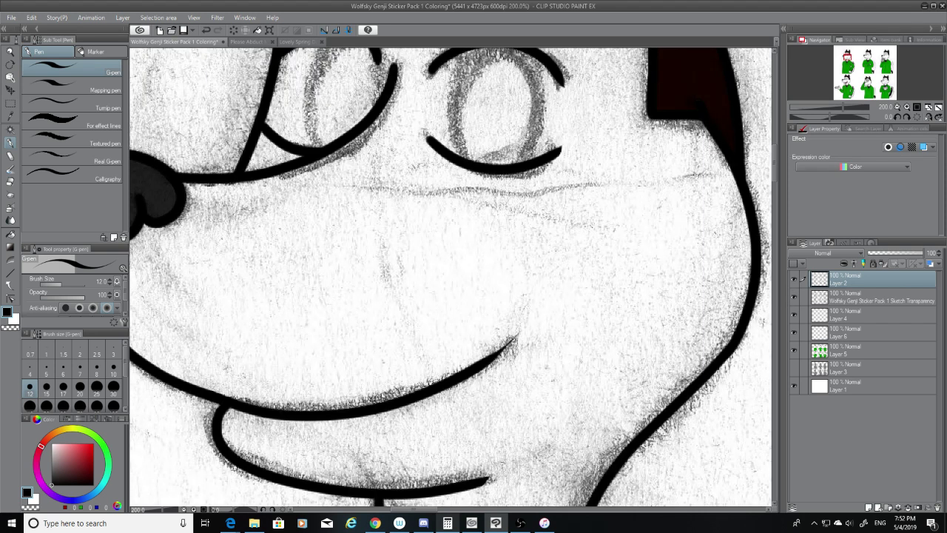
Thicken the cheek end of the mouth line with a short G-pen stroke.
left_click_drag(463, 376, 516, 335)
key("ctrl+z")
left_click_drag(466, 379, 519, 334)
key("ctrl+z")
left_click_drag(468, 376, 523, 336)
key("ctrl+z")
left_click_drag(472, 372, 517, 334)
Hide the sketch layer, round off the mouth line's pointed cheek end with the Hard eraser at size 20, and show the sketch again.
left_click(803, 297)
left_click(796, 297)
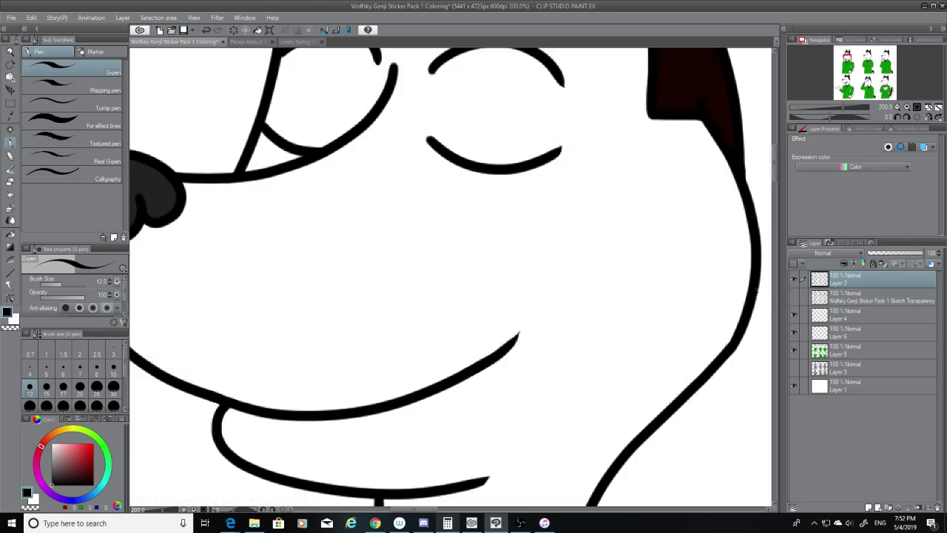
left_click(10, 169)
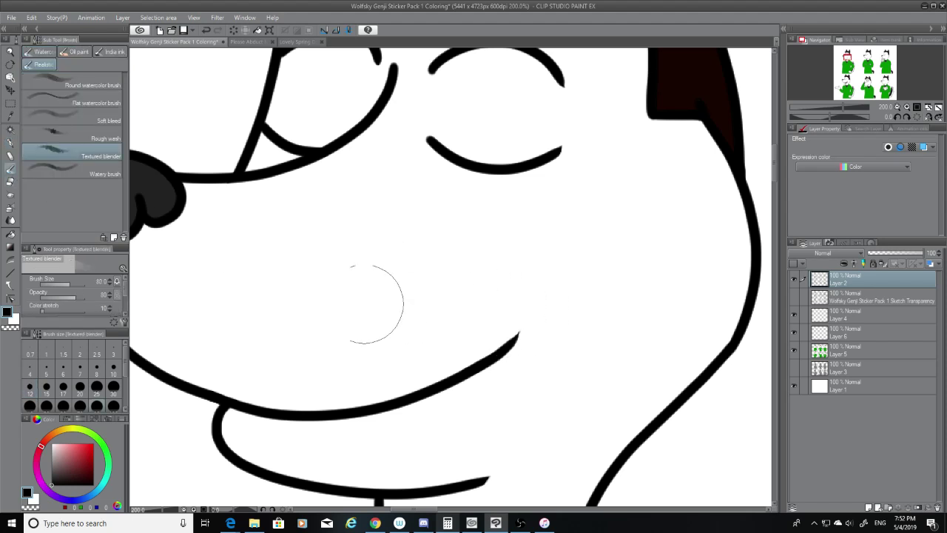
left_click(10, 182)
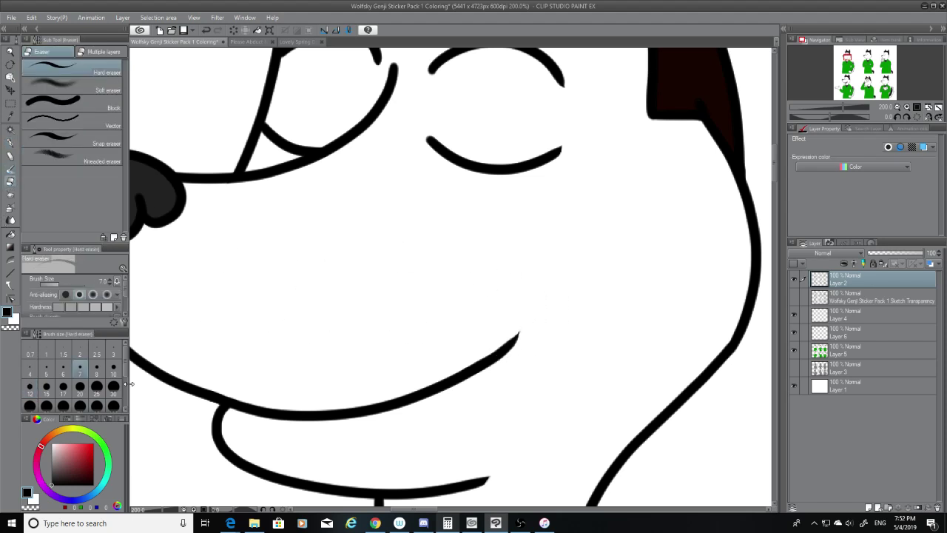
left_click(80, 387)
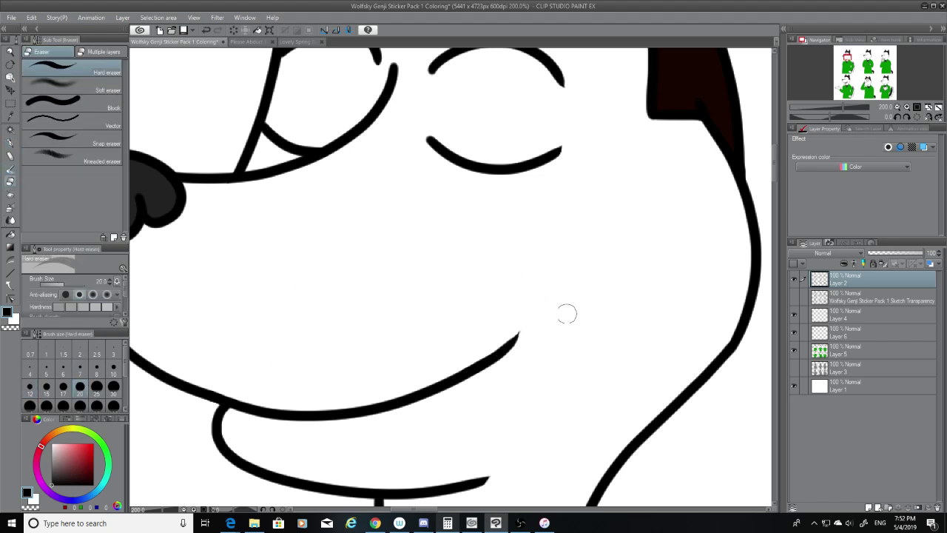
mouse_move(518, 324)
left_mouse_down()
mouse_move(525, 330)
mouse_move(514, 333)
left_mouse_up()
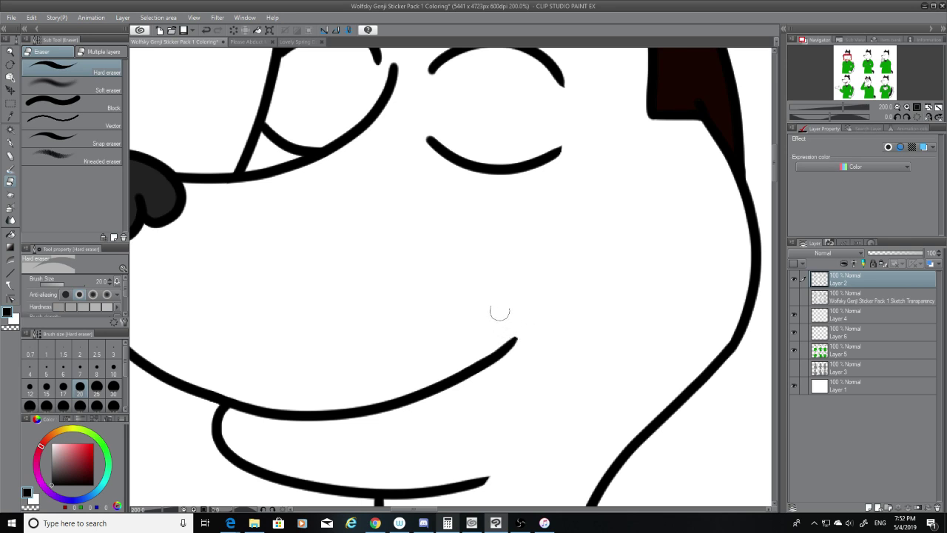
left_click(795, 297)
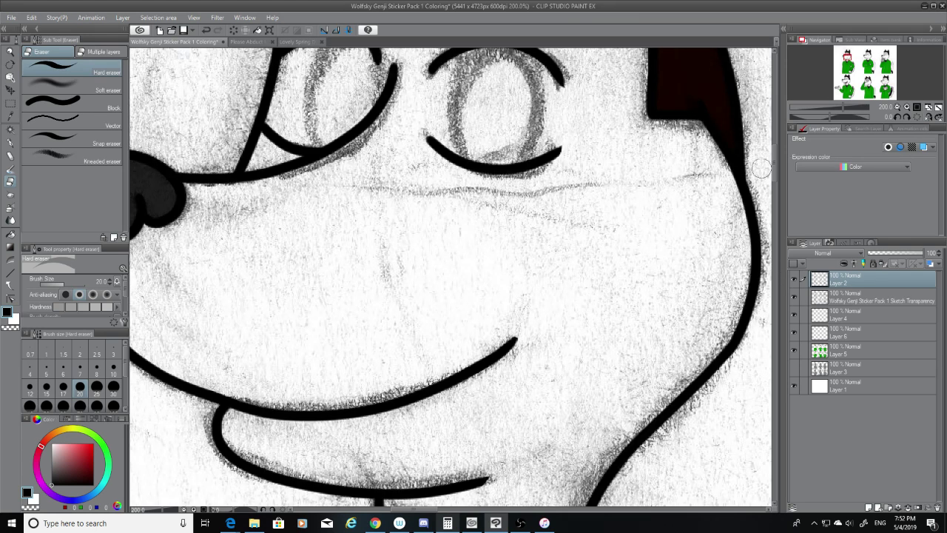
Make Layer 5 active, hide the sketch layer and sample the hair's dark brown as the drawing color.
left_click_drag(773, 161, 774, 142)
left_click(860, 356)
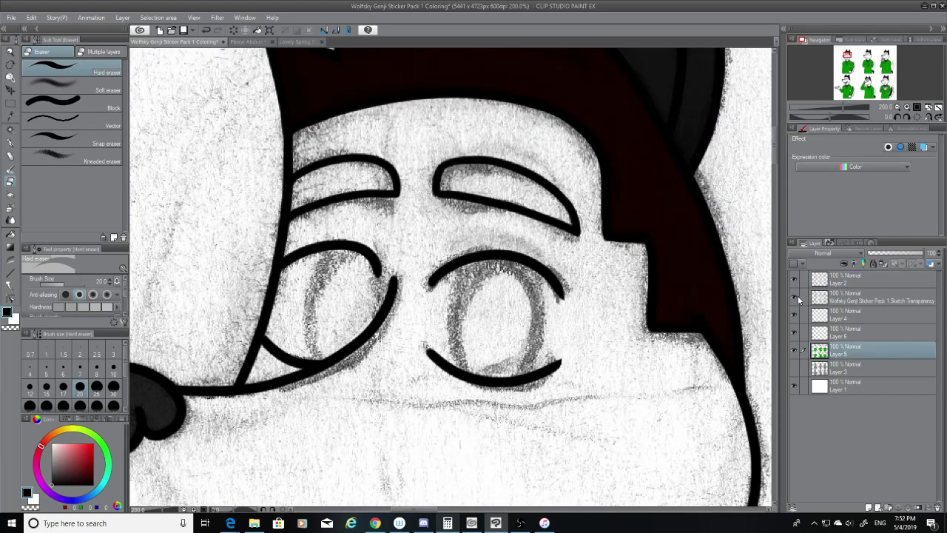
left_click(795, 296)
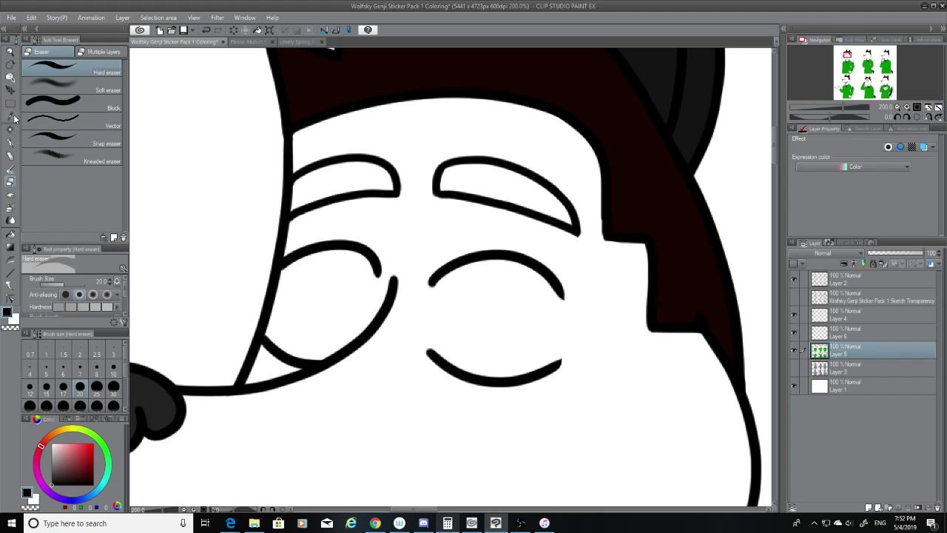
key("i")
left_click(687, 237)
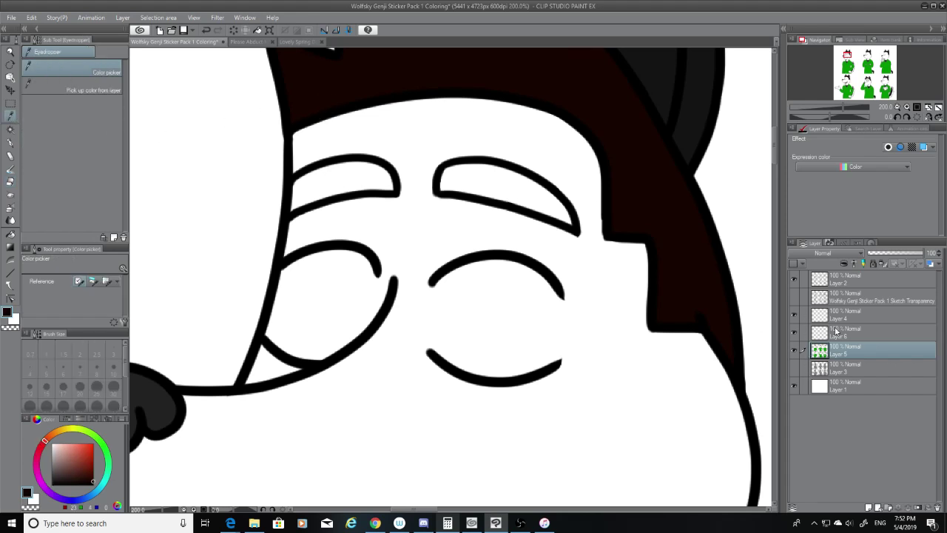
Paint the inside of the right eyebrow dark brown on Layer 5 with the G-pen.
left_click(10, 142)
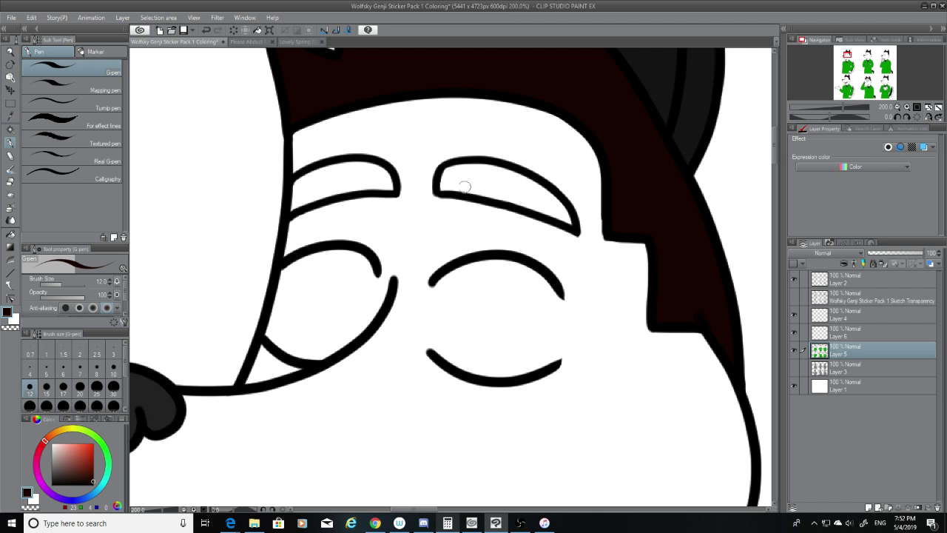
mouse_move(465, 187)
left_mouse_down()
mouse_move(443, 185)
mouse_move(447, 172)
mouse_move(493, 170)
mouse_move(548, 191)
mouse_move(564, 210)
left_mouse_up()
key("ctrl+z")
mouse_move(454, 171)
left_mouse_down()
mouse_move(510, 175)
mouse_move(570, 223)
mouse_move(541, 189)
mouse_move(504, 170)
mouse_move(452, 169)
mouse_move(441, 190)
mouse_move(565, 219)
mouse_move(467, 173)
mouse_move(448, 183)
mouse_move(471, 176)
mouse_move(521, 191)
left_mouse_up()
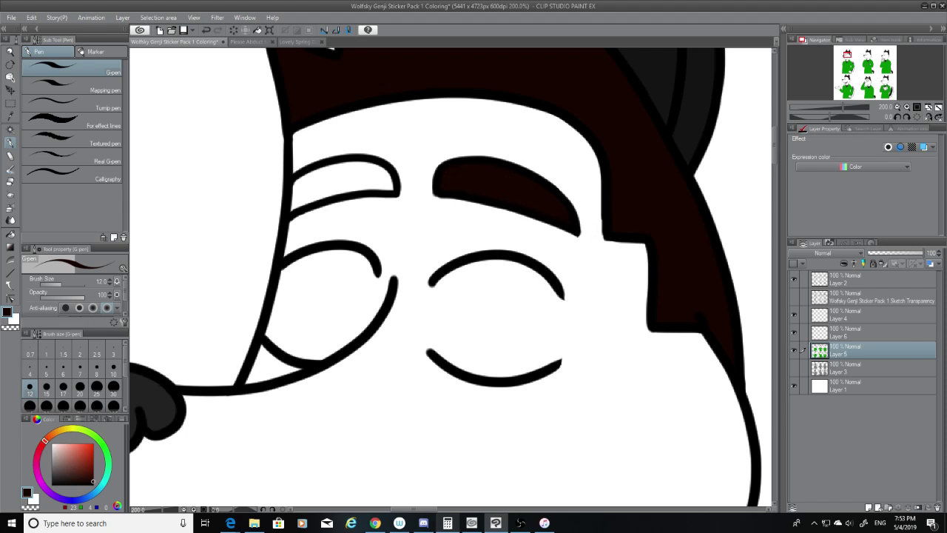
scroll(776, 152, "up", 1)
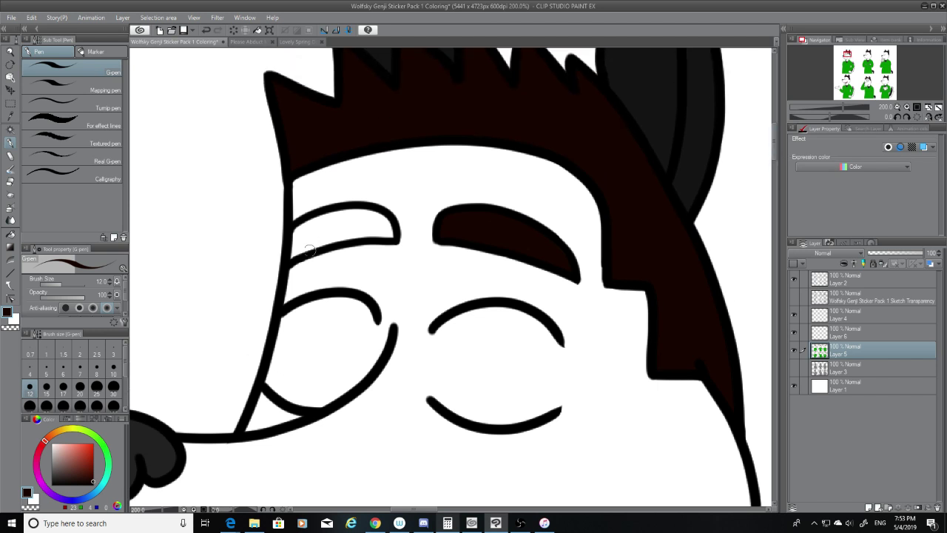
Paint the inside of the top-left wolf's left eyebrow dark brown on Layer 5 with the G-pen.
mouse_move(308, 251)
left_mouse_down()
mouse_move(299, 248)
mouse_move(305, 226)
mouse_move(363, 213)
mouse_move(340, 215)
mouse_move(377, 216)
mouse_move(395, 235)
left_mouse_up()
key("ctrl+z")
mouse_move(321, 219)
left_mouse_down()
mouse_move(374, 215)
mouse_move(393, 235)
mouse_move(383, 220)
mouse_move(328, 216)
mouse_move(297, 231)
mouse_move(295, 252)
mouse_move(311, 249)
mouse_move(300, 235)
mouse_move(290, 255)
mouse_move(316, 237)
mouse_move(386, 232)
mouse_move(345, 222)
mouse_move(297, 236)
mouse_move(370, 223)
left_mouse_up()
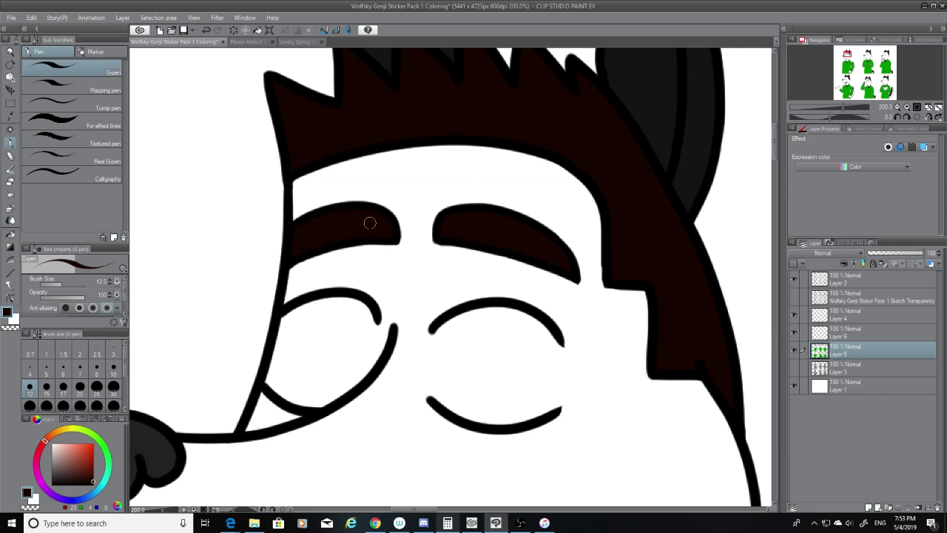
Touch up the inner corner of the right eyebrow's outline on Layer 2 with the black G-pen at size 10.
left_click(882, 280)
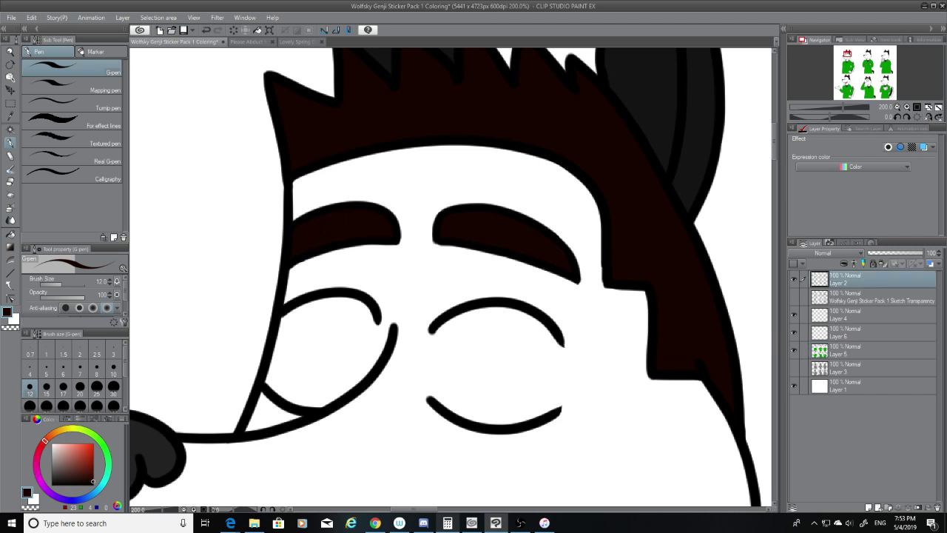
left_click(113, 365)
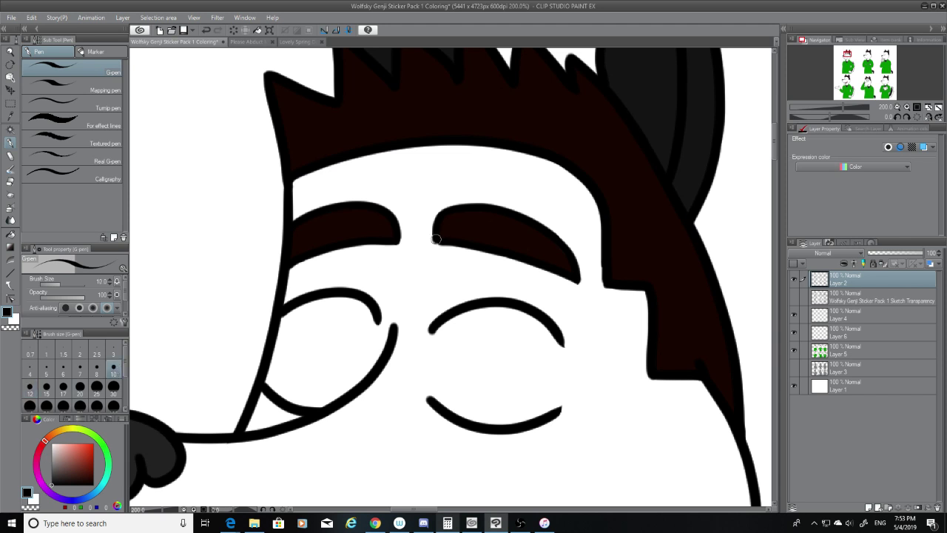
left_click_drag(436, 239, 438, 244)
Examine the Proud Moment reference drawing in Paint at 50% zoom, and return to Clip Studio Paint.
right_click(265, 524)
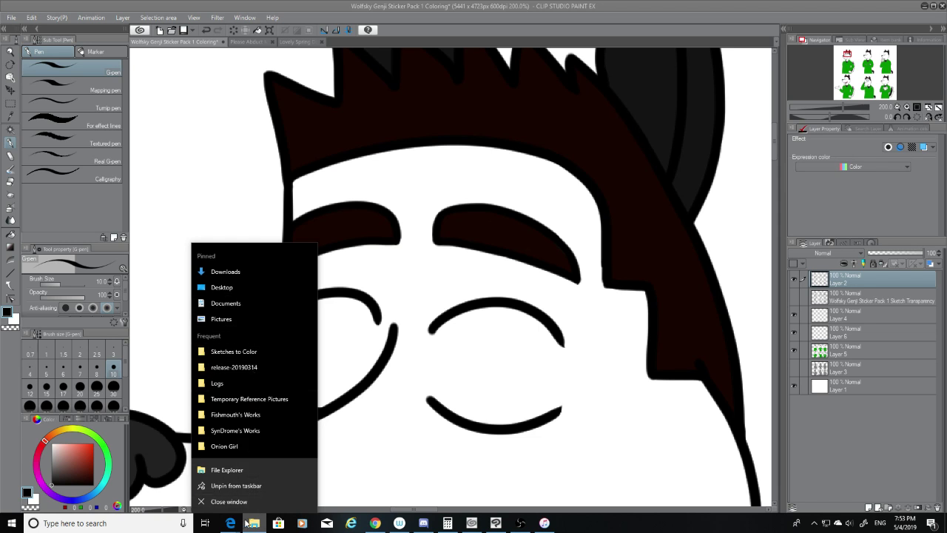
left_click(254, 524)
left_click_drag(827, 13, 0, 45)
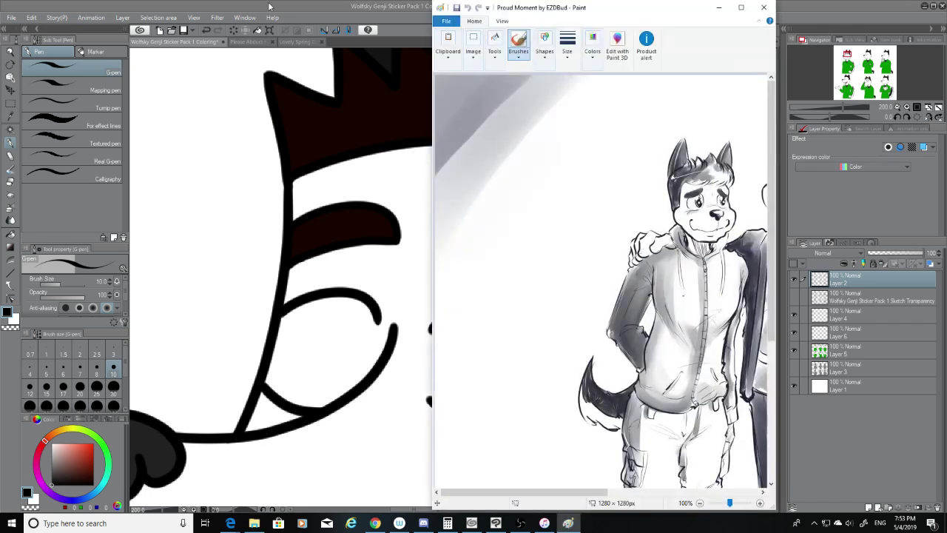
left_click(741, 6)
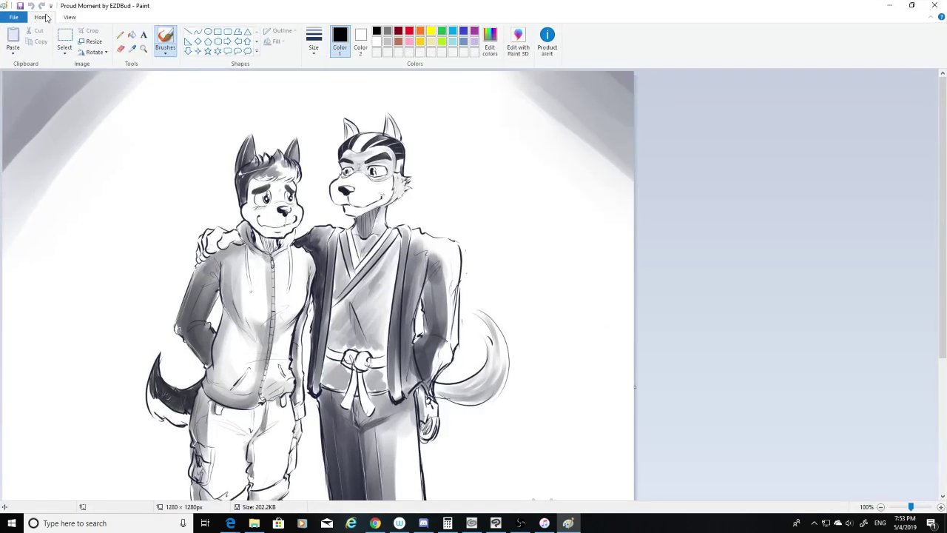
left_click(71, 17)
left_click(35, 49)
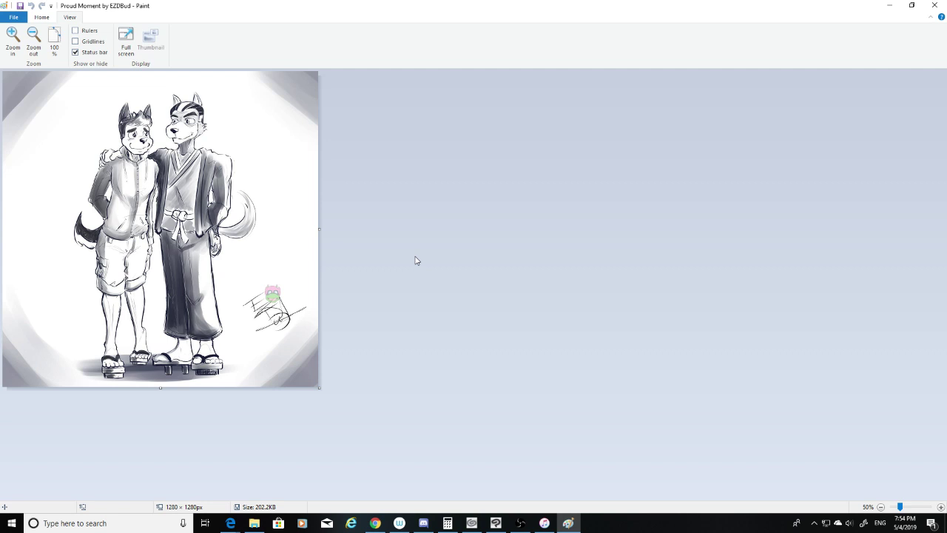
left_click(889, 5)
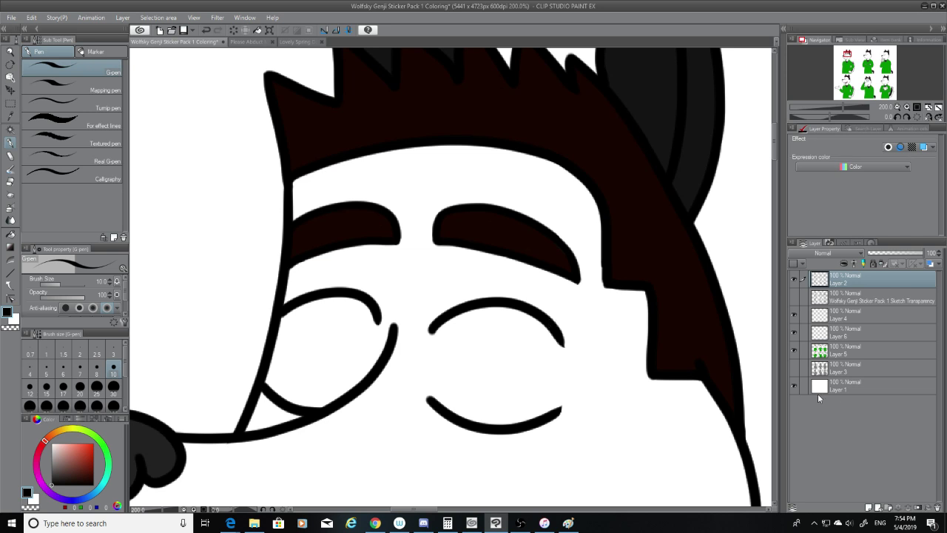
Show the sketch layer and ink the upper arc of the top-middle wolf's left eyebrow on Layer 6 with the G-pen.
mouse_move(777, 144)
left_mouse_down()
mouse_move(774, 135)
mouse_move(783, 170)
mouse_move(782, 160)
left_mouse_up()
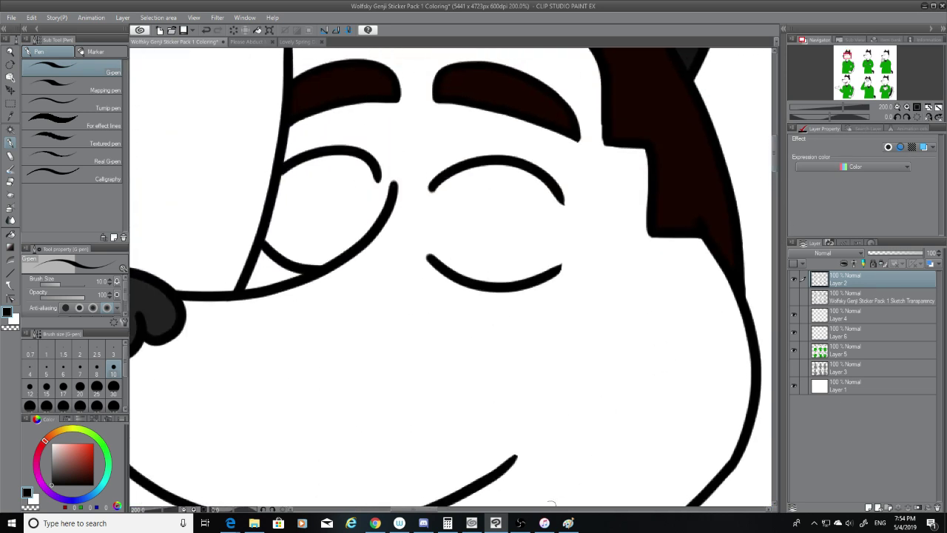
left_click_drag(435, 509, 552, 509)
left_click_drag(783, 190, 773, 147)
left_click(794, 296)
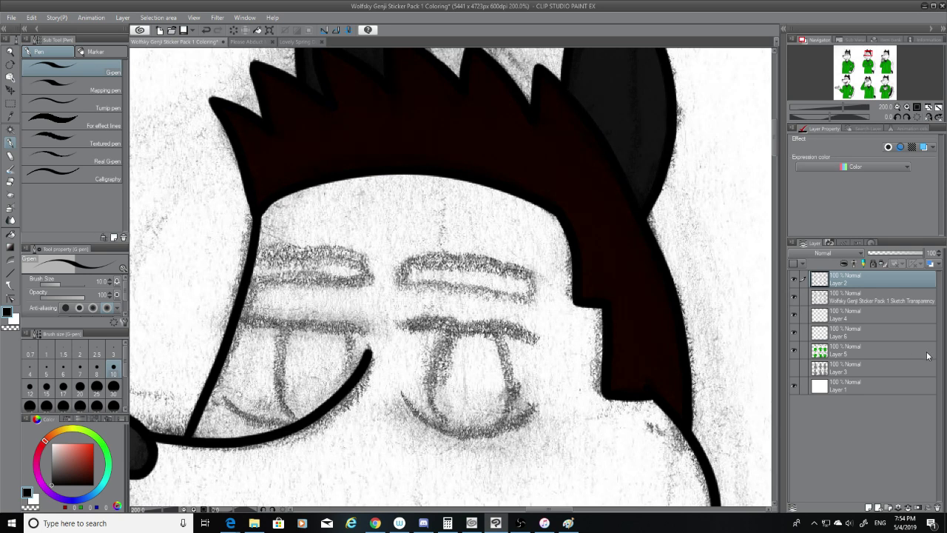
left_click(882, 335)
mouse_move(255, 261)
left_mouse_down()
mouse_move(277, 251)
mouse_move(370, 271)
left_mouse_up()
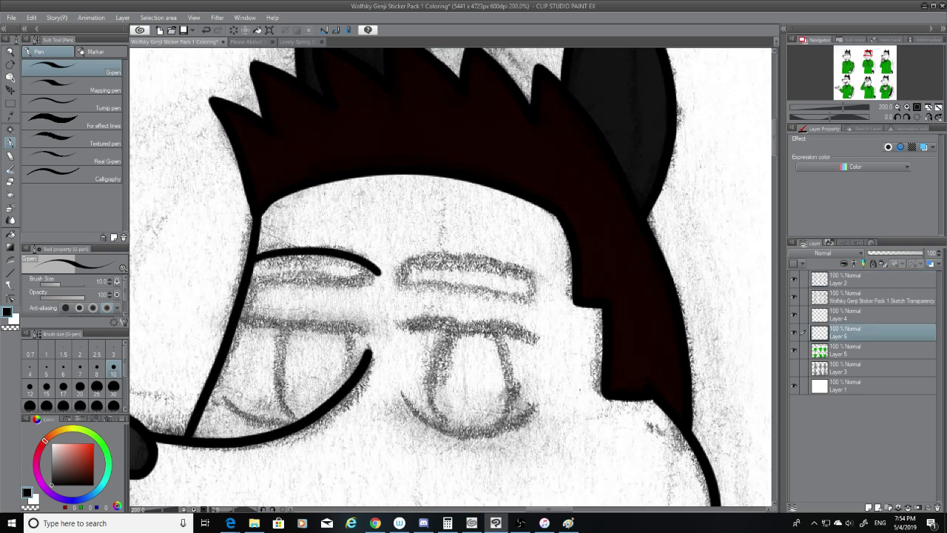
key("ctrl+z")
left_click_drag(254, 259, 367, 272)
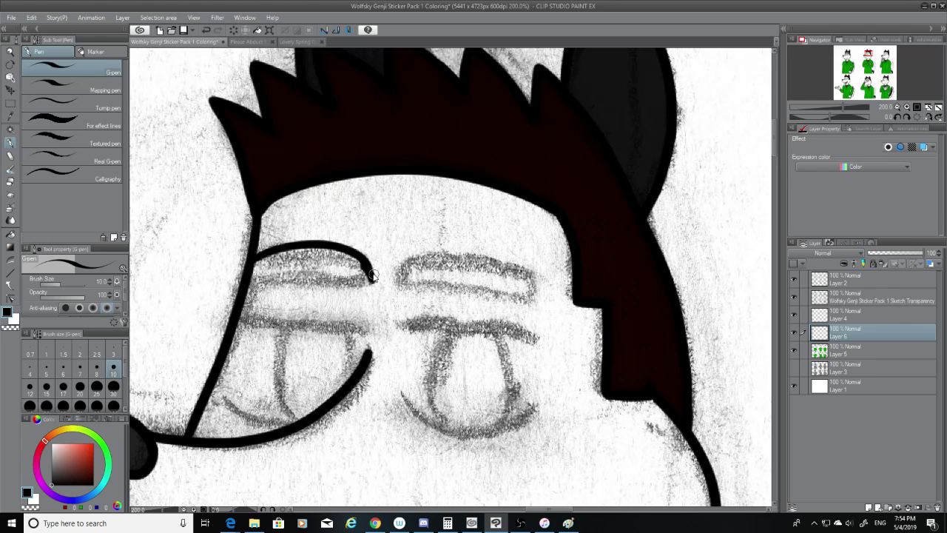
key("ctrl+z")
Ink the lower edge of the top-middle wolf's left eyebrow to close its outline.
mouse_move(366, 265)
left_mouse_down()
mouse_move(241, 291)
mouse_move(282, 277)
mouse_move(355, 285)
mouse_move(349, 277)
mouse_move(231, 282)
left_mouse_up()
key("ctrl+z")
key("ctrl+z")
key("ctrl+z")
left_click_drag(369, 282, 252, 288)
key("ctrl+z")
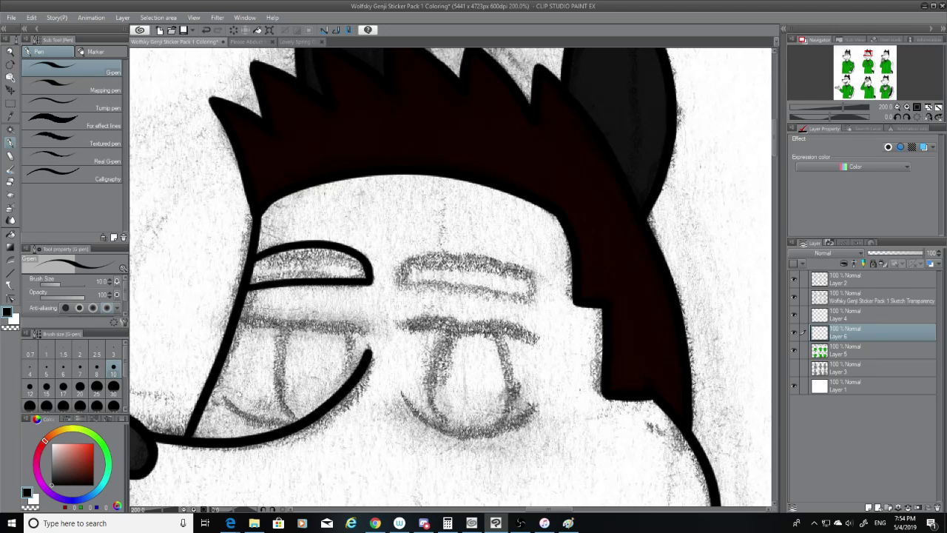
Try to ink the inner end and upper arc of the top-middle wolf's right eyebrow over the sketch.
mouse_move(409, 259)
left_mouse_down()
mouse_move(403, 283)
mouse_move(479, 286)
left_mouse_up()
key("ctrl+z")
key("ctrl+z")
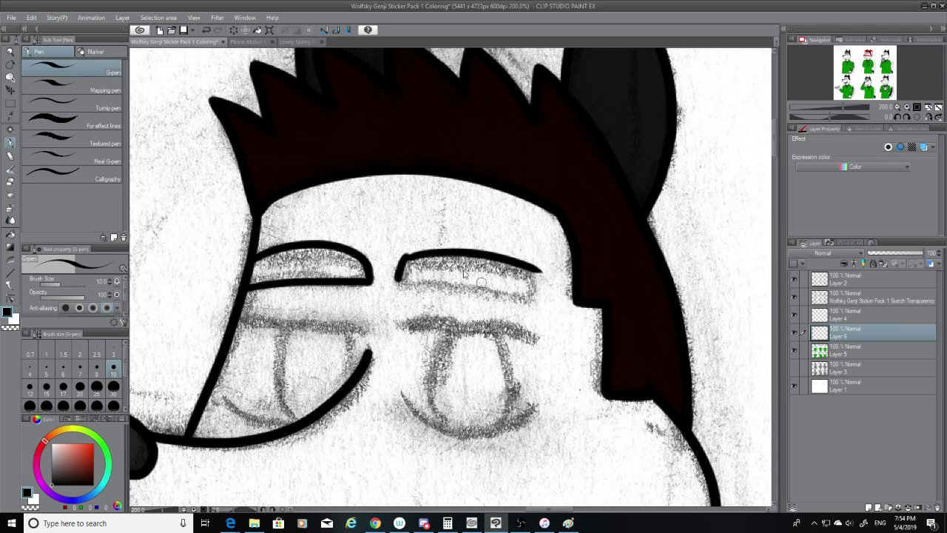
key("ctrl+z")
left_click_drag(405, 256, 526, 289)
key("ctrl+z")
mouse_move(408, 255)
left_mouse_down()
mouse_move(453, 252)
mouse_move(535, 290)
left_mouse_up()
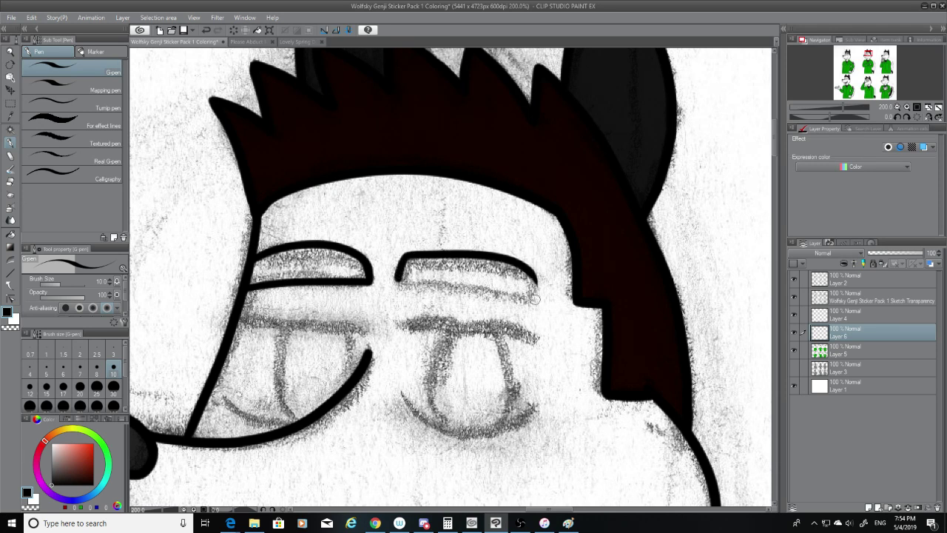
key("ctrl+z")
left_click_drag(406, 257, 531, 290)
key("ctrl+z")
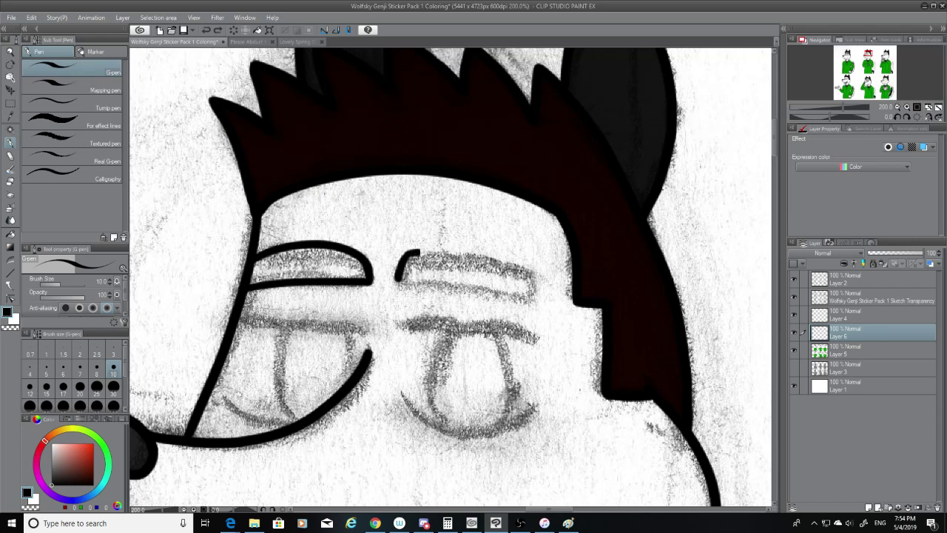
left_click_drag(407, 254, 540, 289)
key("ctrl+z")
left_click_drag(406, 256, 567, 279)
key("ctrl+z")
left_click_drag(404, 255, 544, 285)
key("ctrl+z")
mouse_move(403, 256)
left_mouse_down()
mouse_move(480, 254)
mouse_move(535, 297)
left_mouse_up()
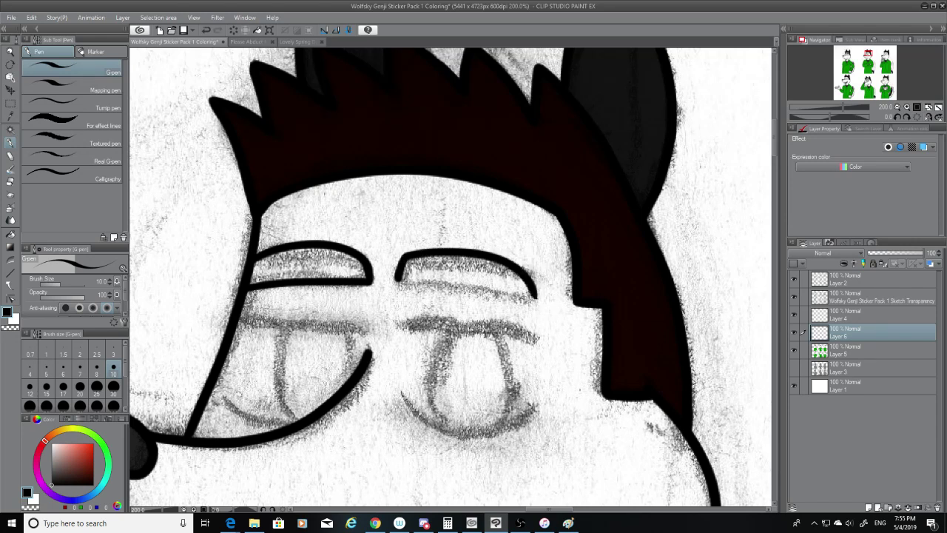
Try to ink the right eyebrow's lower edge from its inner end outward.
mouse_move(401, 280)
left_mouse_down()
mouse_move(461, 282)
mouse_move(542, 319)
left_mouse_up()
key("ctrl+z")
left_click_drag(397, 281, 560, 299)
key("ctrl+z")
left_click_drag(398, 281, 542, 312)
key("ctrl+z")
left_click_drag(400, 280, 539, 300)
key("ctrl+z")
left_click_drag(399, 280, 560, 309)
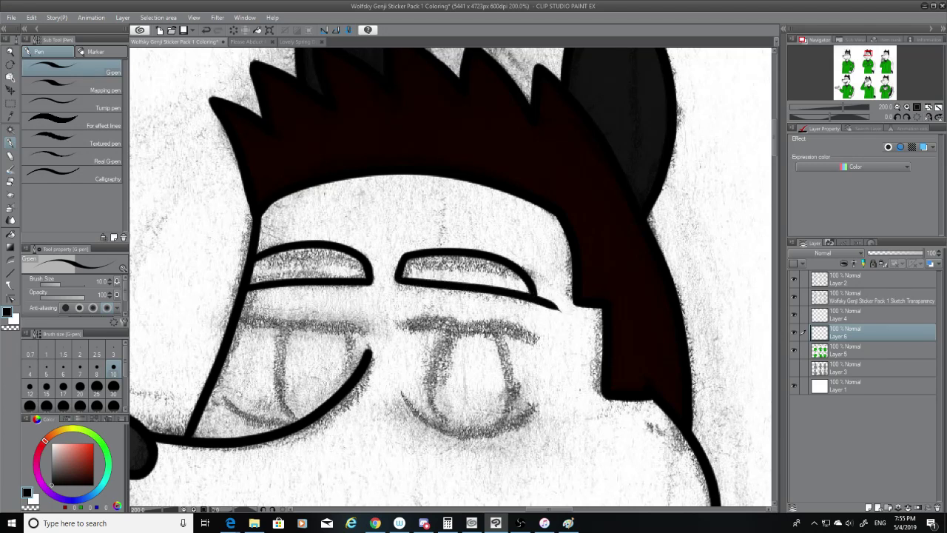
key("ctrl+z")
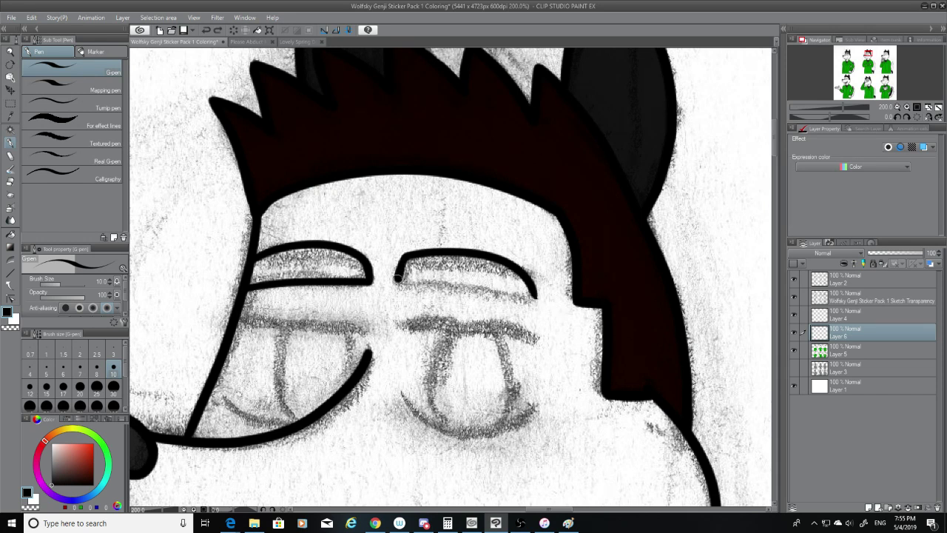
Undo the right eyebrow's arc and try a new outline whose lower edge runs past the outer end.
key("ctrl+z")
left_click_drag(412, 255, 404, 289)
key("ctrl+z")
key("ctrl+z")
mouse_move(412, 254)
left_mouse_down()
mouse_move(404, 285)
mouse_move(582, 319)
left_mouse_up()
key("ctrl+z")
key("ctrl+z")
key("ctrl+z")
left_click_drag(403, 285, 561, 308)
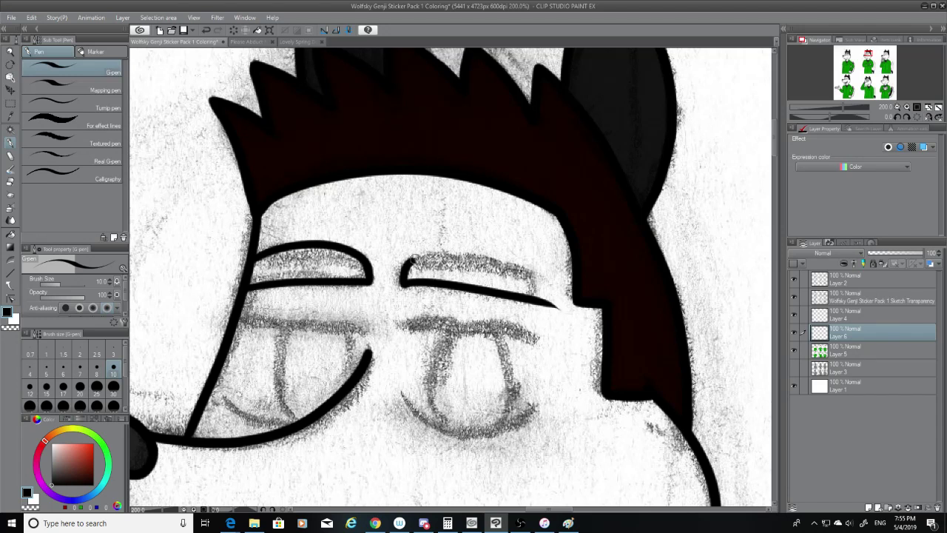
left_click_drag(412, 258, 552, 302)
key("ctrl+z")
key("ctrl+y")
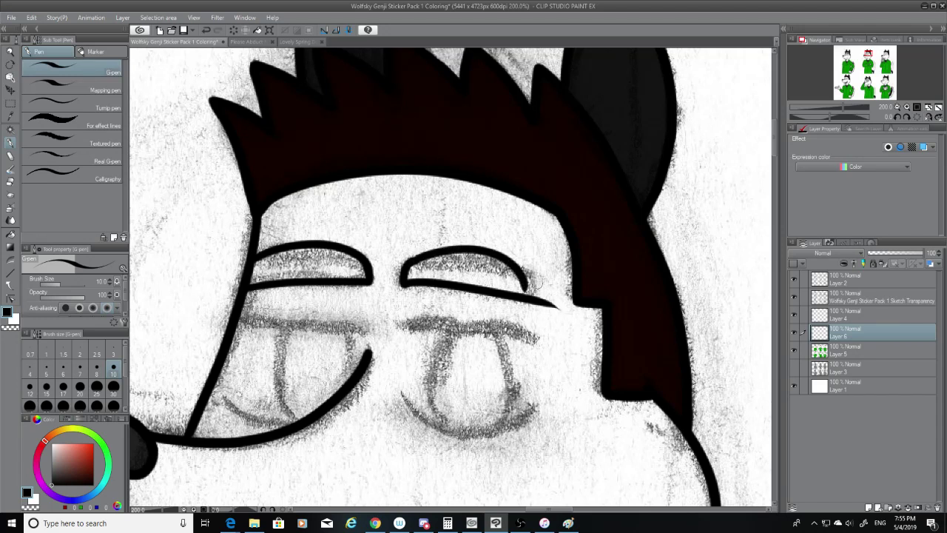
Undo the new right eyebrow outline and retry its upper arc.
key("ctrl+z")
key("ctrl+z")
key("ctrl+z")
mouse_move(409, 264)
left_mouse_down()
mouse_move(416, 287)
mouse_move(406, 277)
mouse_move(399, 285)
mouse_move(534, 286)
left_mouse_up()
key("ctrl+z")
key("ctrl+z")
key("ctrl+z")
key("ctrl+z")
key("ctrl+z")
key("ctrl+z")
key("ctrl+z")
Ink the right eyebrow's upper arc over the sketch and blend it smoothly into the rounded inner end.
left_click_drag(413, 256, 533, 286)
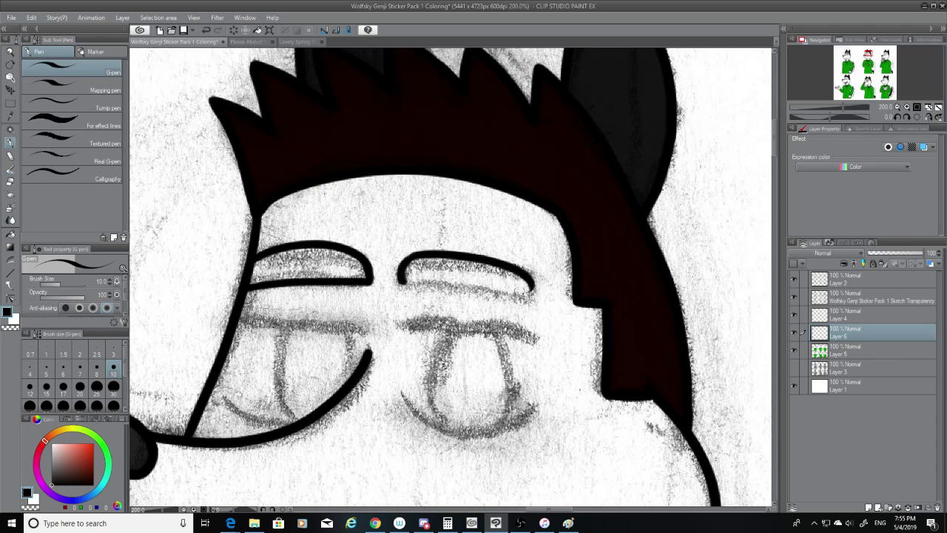
key("ctrl+z")
mouse_move(413, 255)
left_mouse_down()
mouse_move(458, 254)
mouse_move(533, 286)
left_mouse_up()
key("ctrl+z")
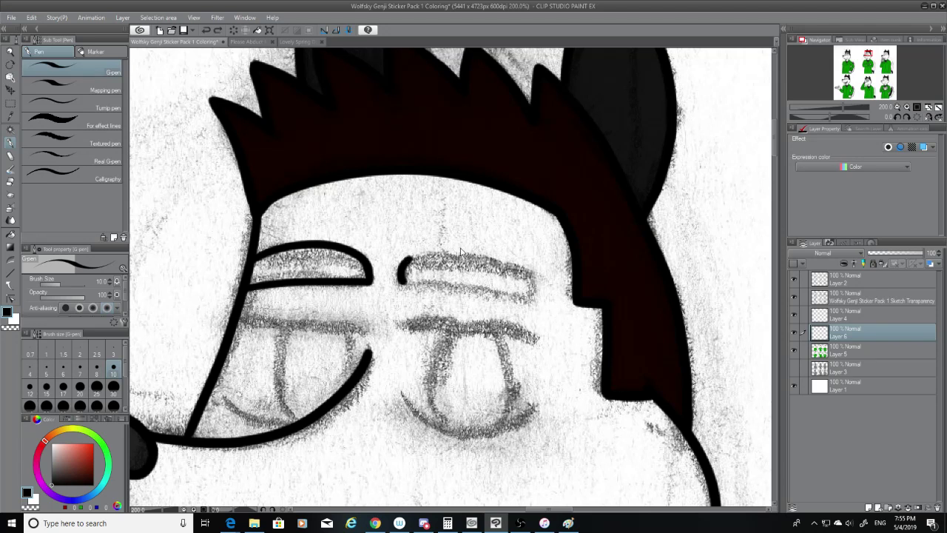
left_click_drag(413, 256, 534, 285)
key("ctrl+z")
left_click_drag(413, 255, 534, 285)
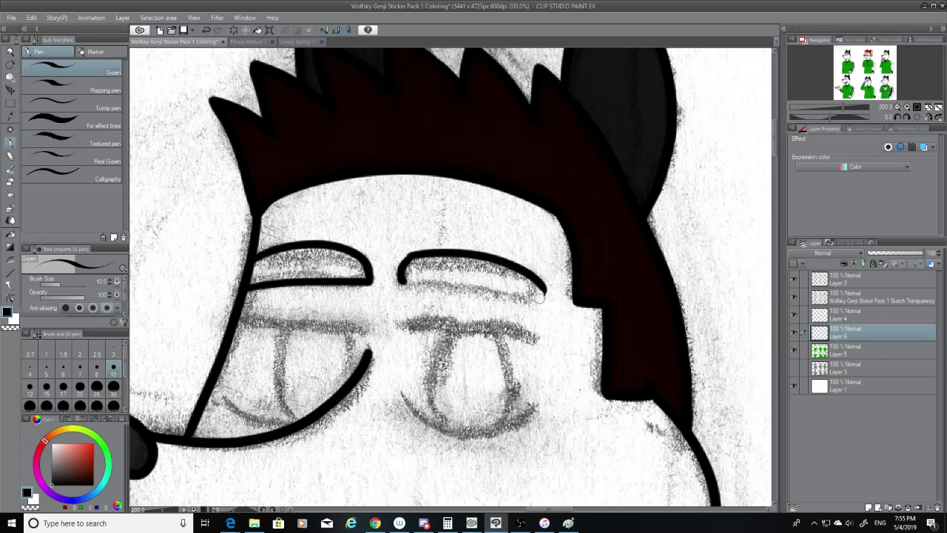
key("ctrl+z")
mouse_move(413, 256)
left_mouse_down()
mouse_move(457, 256)
mouse_move(534, 285)
left_mouse_up()
key("ctrl+z")
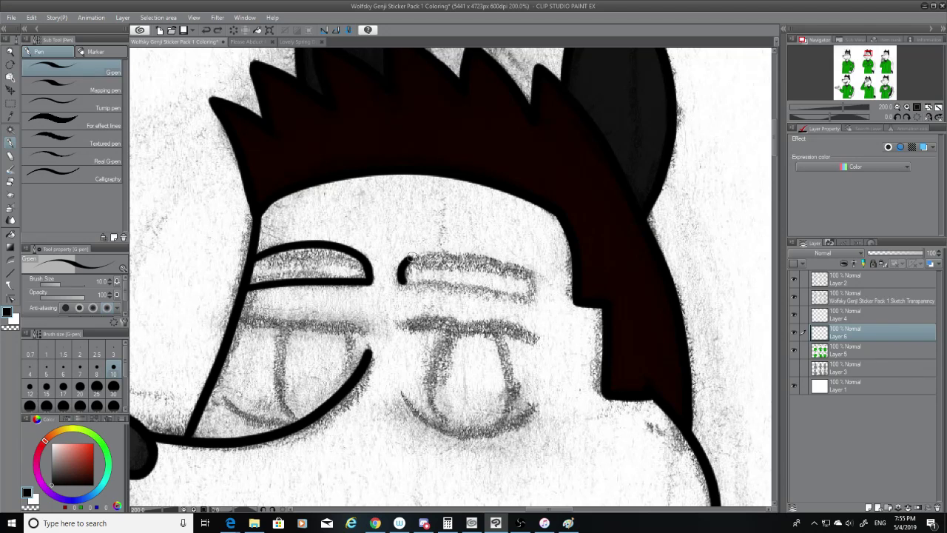
left_click_drag(413, 256, 533, 285)
left_click_drag(418, 254, 405, 265)
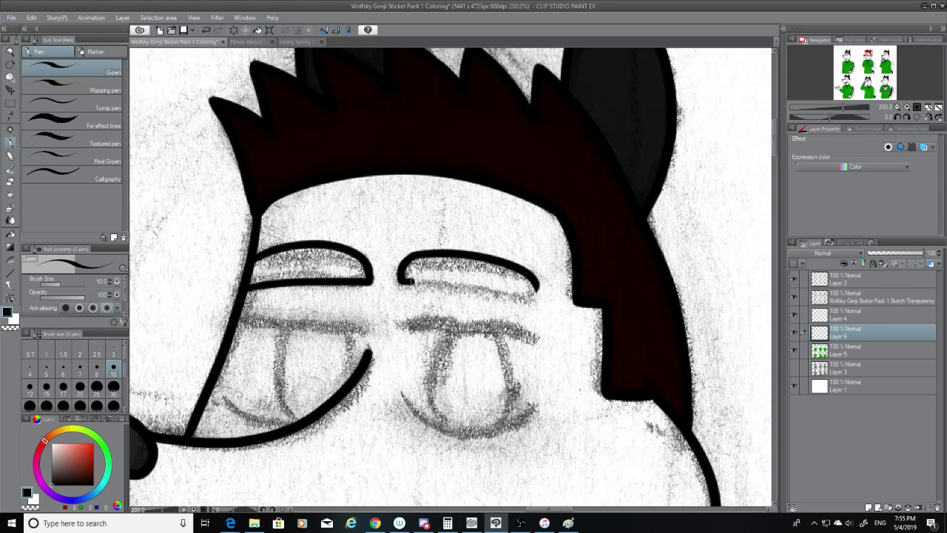
Ink the right eyebrow's lower edge and close its outer end with the G-pen.
left_click_drag(412, 282, 552, 308)
key("ctrl+z")
left_click_drag(405, 282, 546, 301)
key("ctrl+z")
left_click_drag(403, 281, 566, 310)
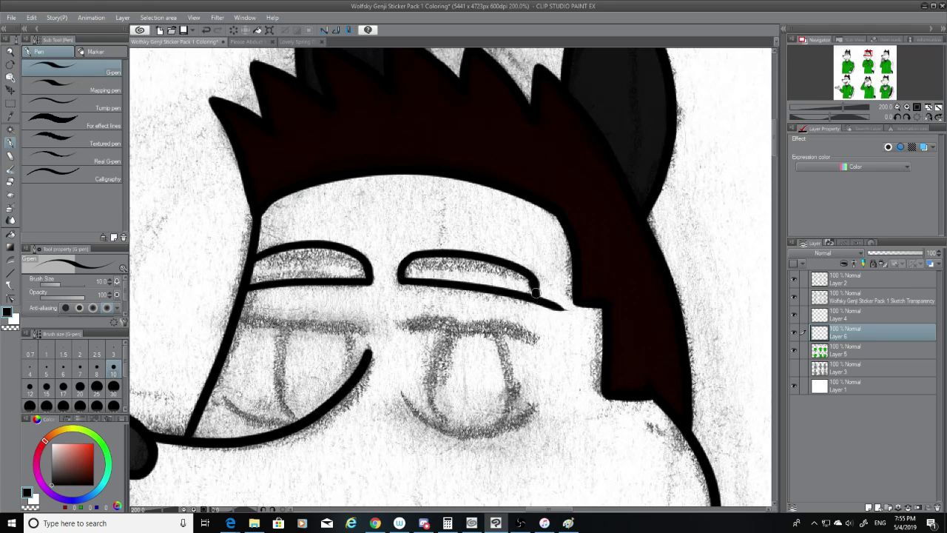
key("ctrl+z")
left_click_drag(529, 277, 541, 310)
Erase the line running past the right eyebrow's outer end with the Hard eraser at size 20, and hide the sketch layer.
left_click(11, 181)
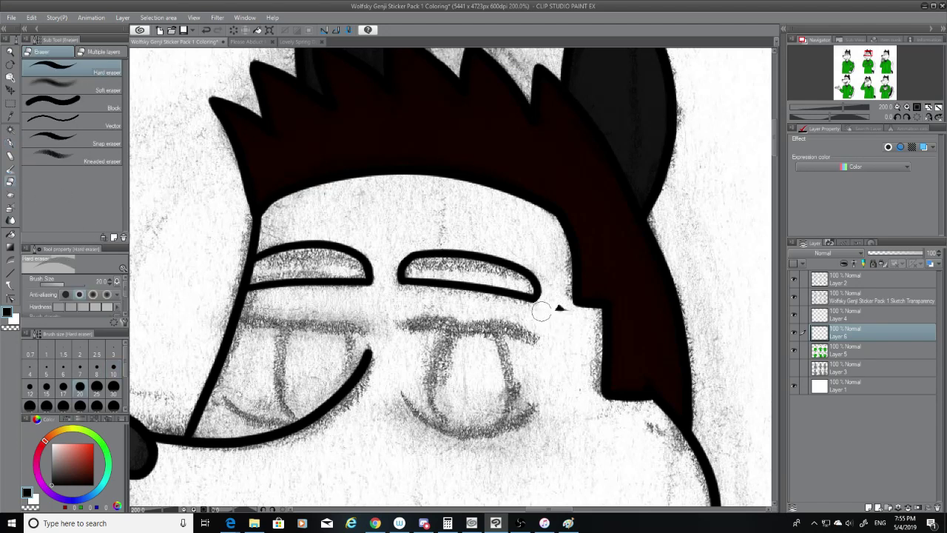
left_click_drag(544, 310, 564, 313)
left_click(796, 298)
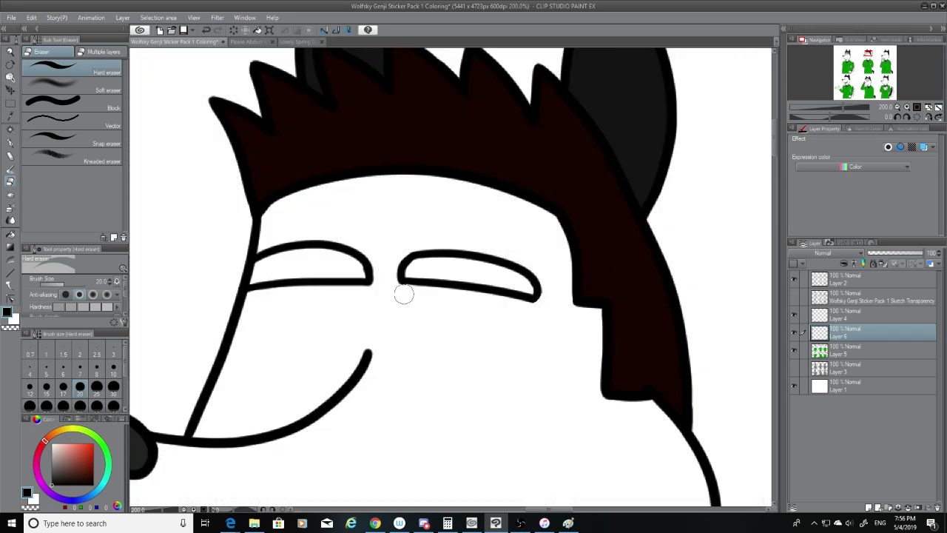
Erase the right eyebrow's lower inner corner and redraw it with the G-pen at size 10.
left_click_drag(397, 288, 420, 282)
left_click(80, 367)
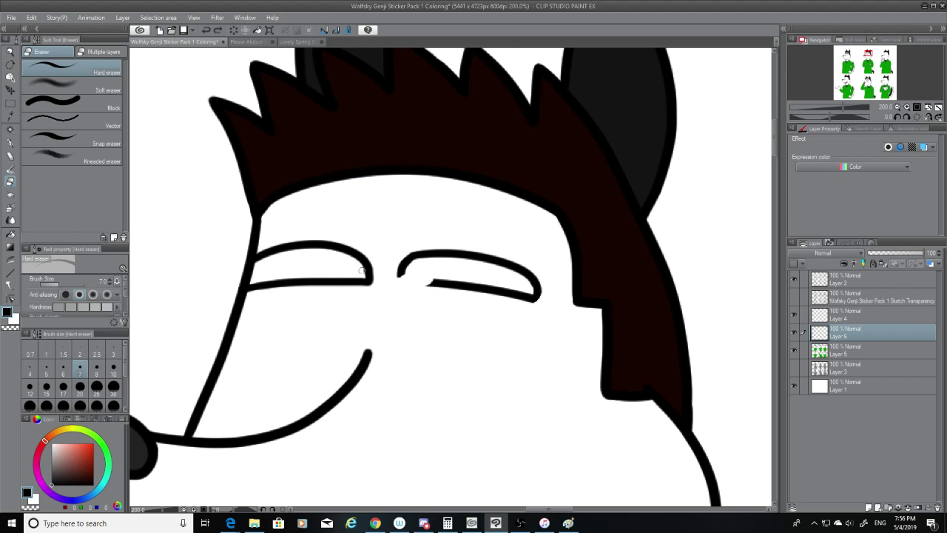
left_click(10, 143)
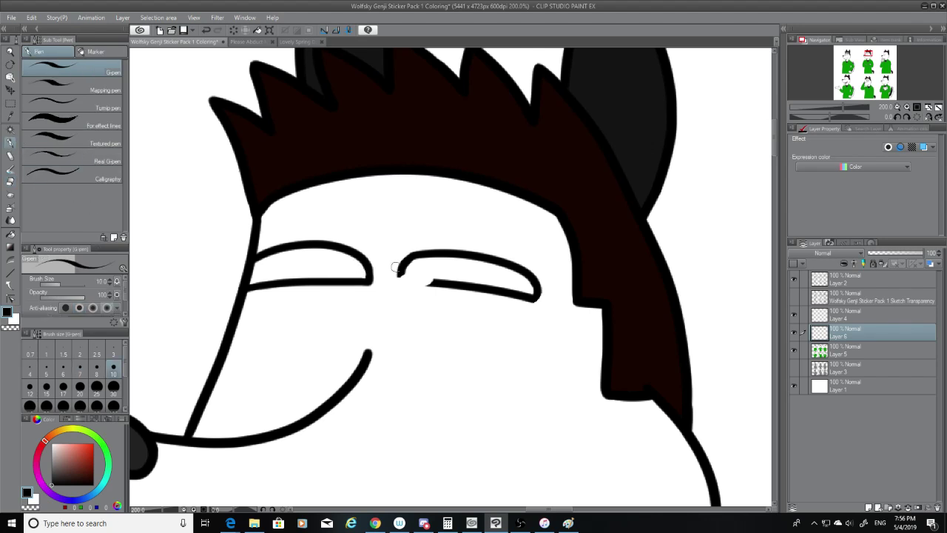
mouse_move(405, 264)
left_mouse_down()
mouse_move(400, 283)
mouse_move(464, 288)
left_mouse_up()
key("ctrl+z")
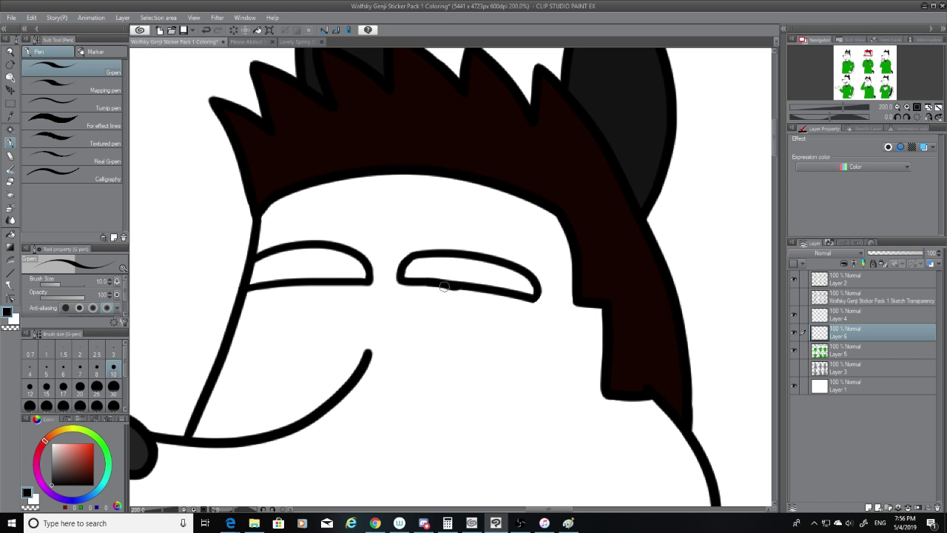
Smooth the bump on the right eyebrow's lower edge with the Hard eraser at size 7, and show the sketch layer again.
left_click(10, 182)
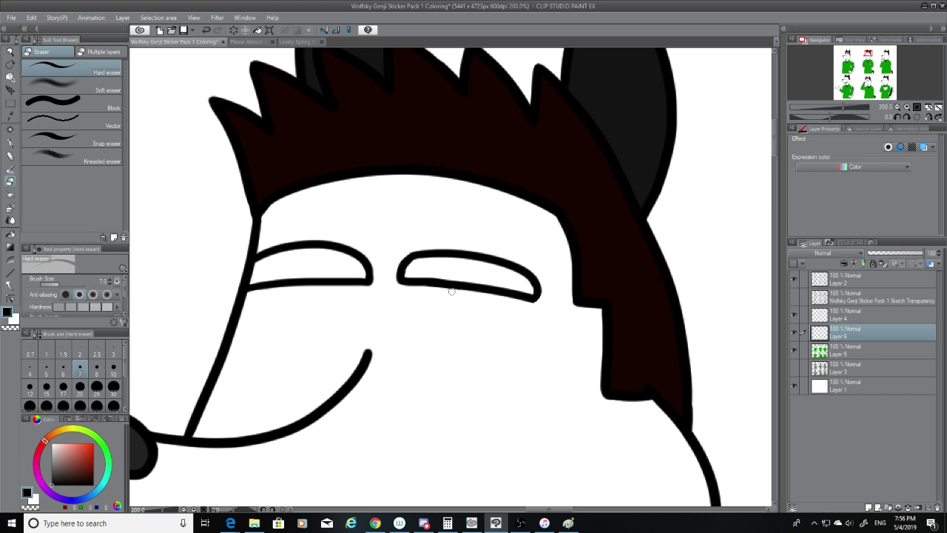
key("p")
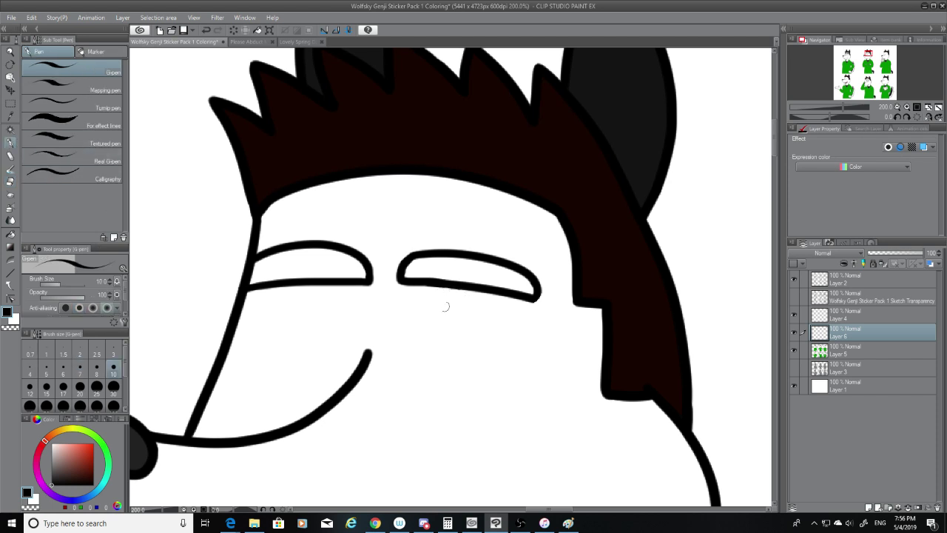
left_click_drag(438, 284, 466, 286)
key("ctrl+z")
scroll(772, 140, "up", 3)
left_click(794, 296)
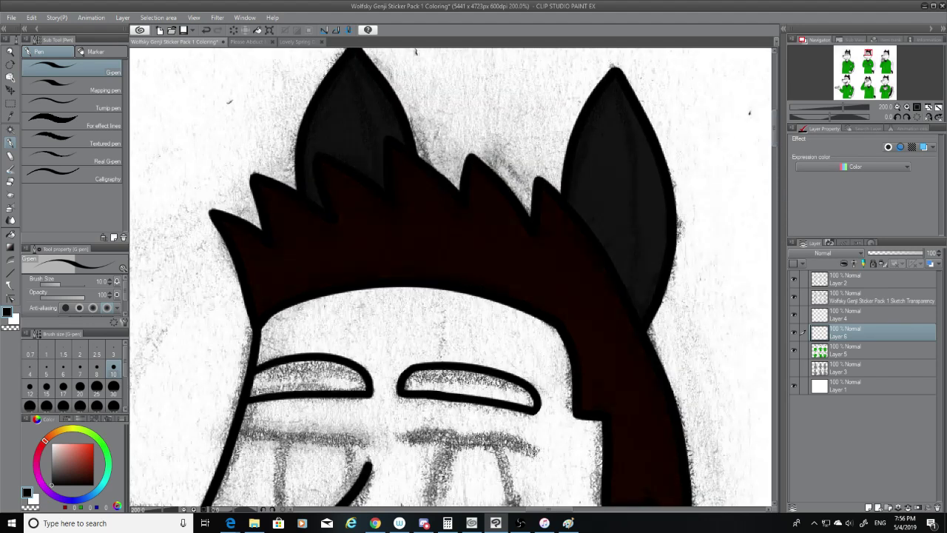
Ink the inner fold line of the right ear with the G-pen at size 10 and check it without the sketch layer.
mouse_move(612, 84)
left_mouse_down()
mouse_move(639, 196)
mouse_move(619, 282)
left_mouse_up()
key("ctrl+z")
mouse_move(606, 85)
left_mouse_down()
mouse_move(631, 164)
mouse_move(638, 297)
left_mouse_up()
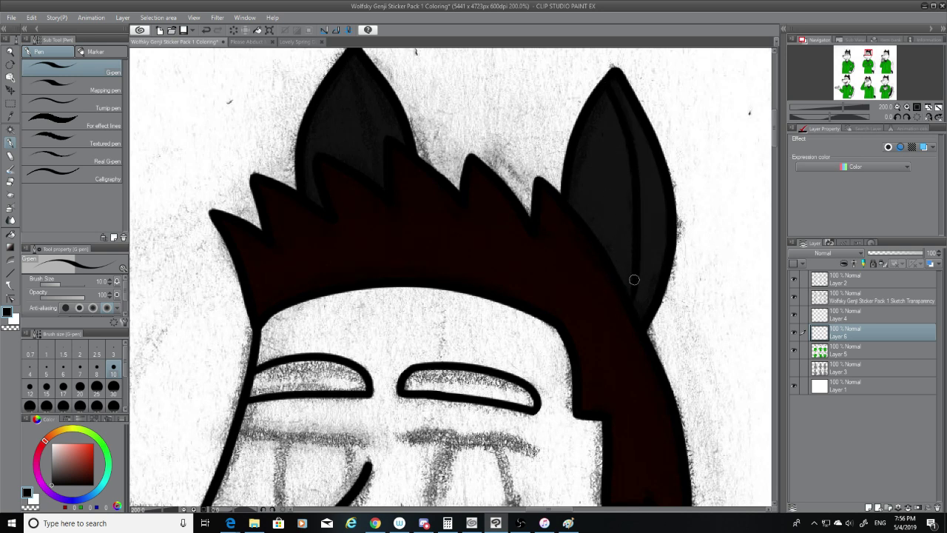
left_click(794, 297)
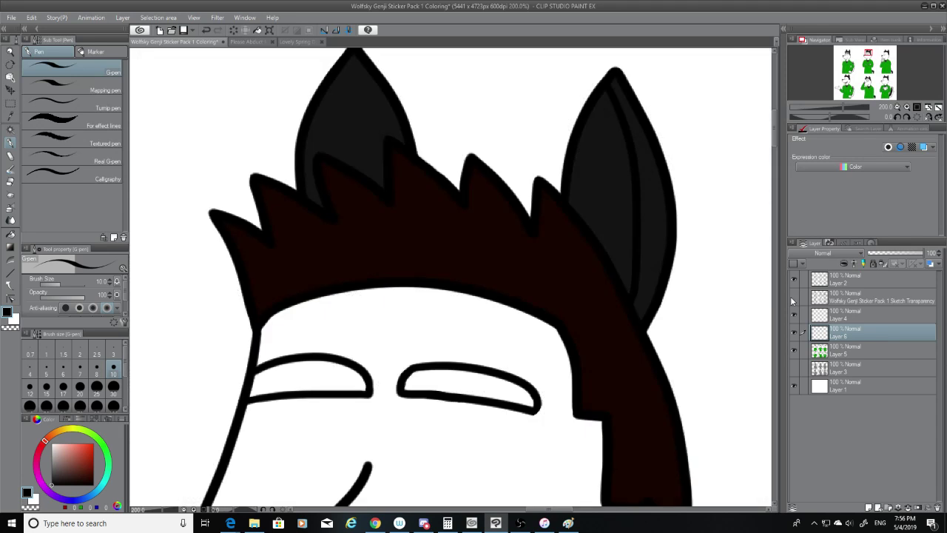
left_click(790, 297)
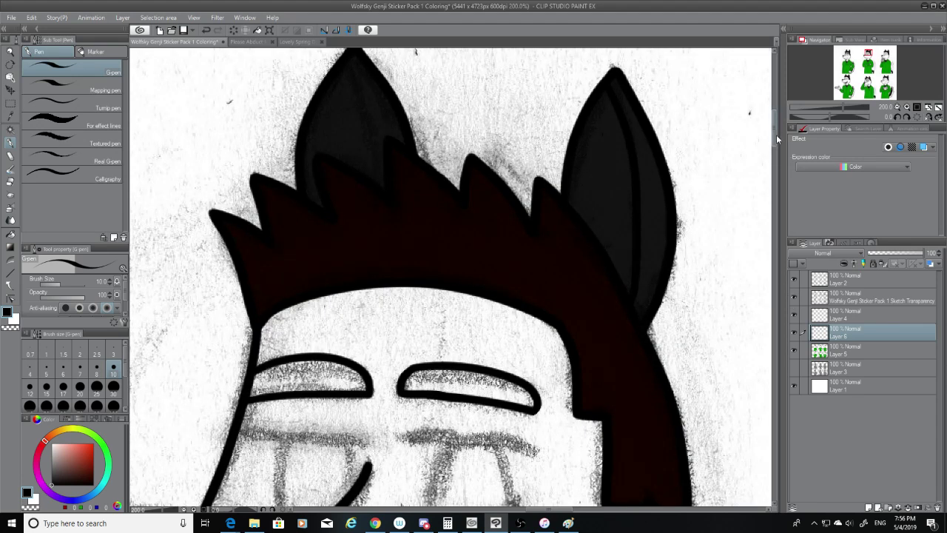
Ink the matching inner fold line from the left ear's tip down to the hair, and hide the sketch layer.
left_click_drag(776, 135, 773, 119)
left_click_drag(345, 137, 371, 250)
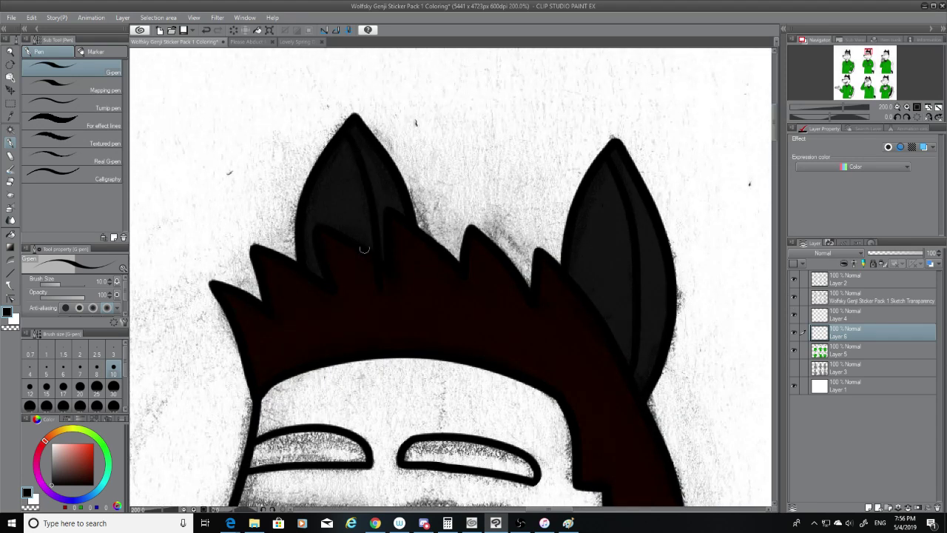
key("ctrl+z")
left_click_drag(349, 132, 372, 249)
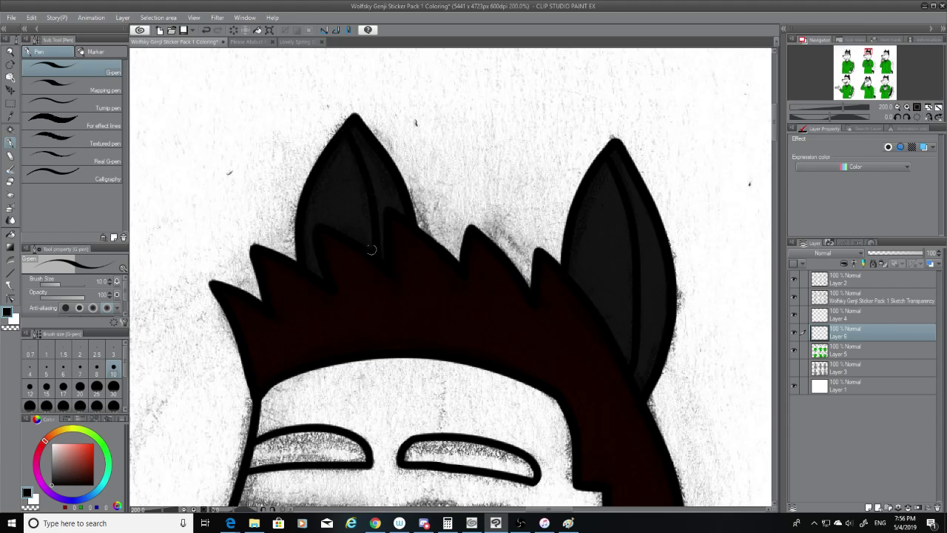
left_click(793, 297)
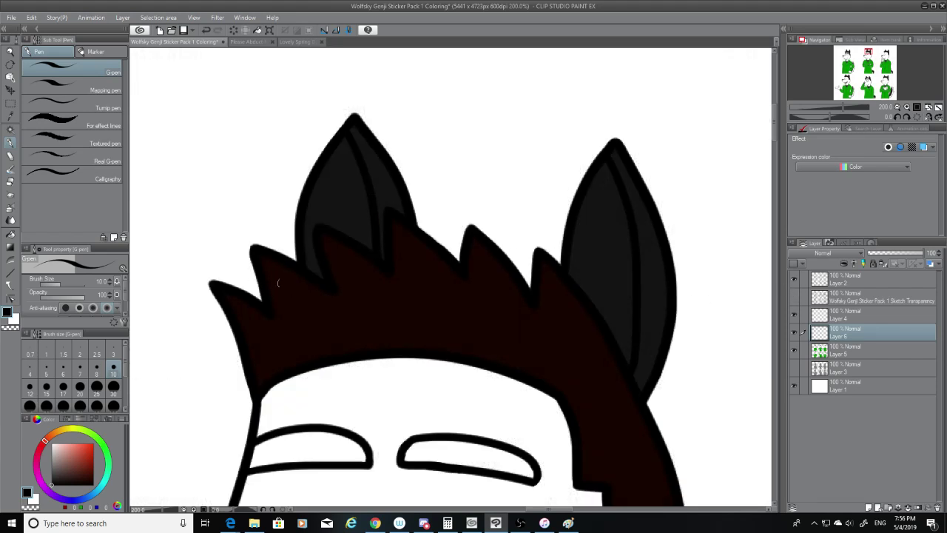
Compare the eyebrows with the sketch, erase the left eyebrow's upper edge with the Hard eraser at size 20, and return to the G-pen.
left_click_drag(776, 134, 777, 150)
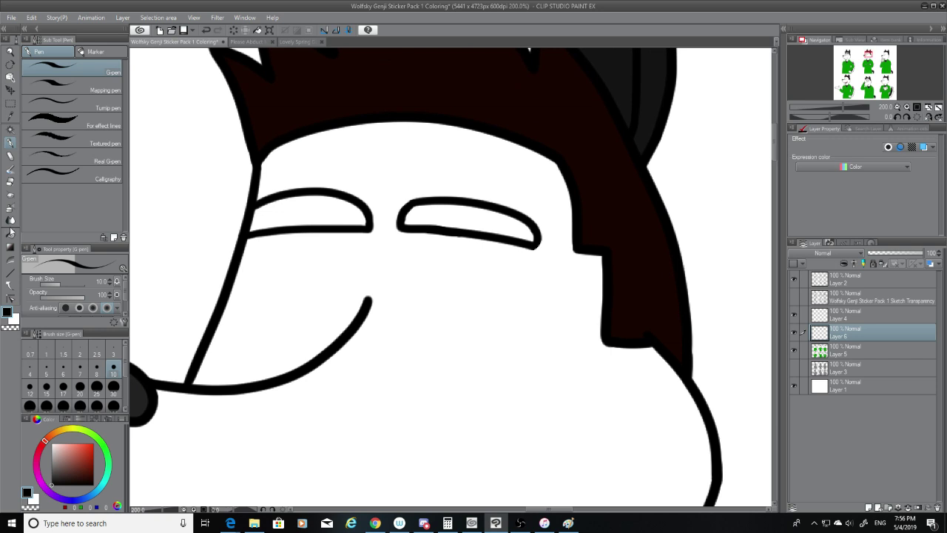
left_click(10, 182)
left_click(794, 298)
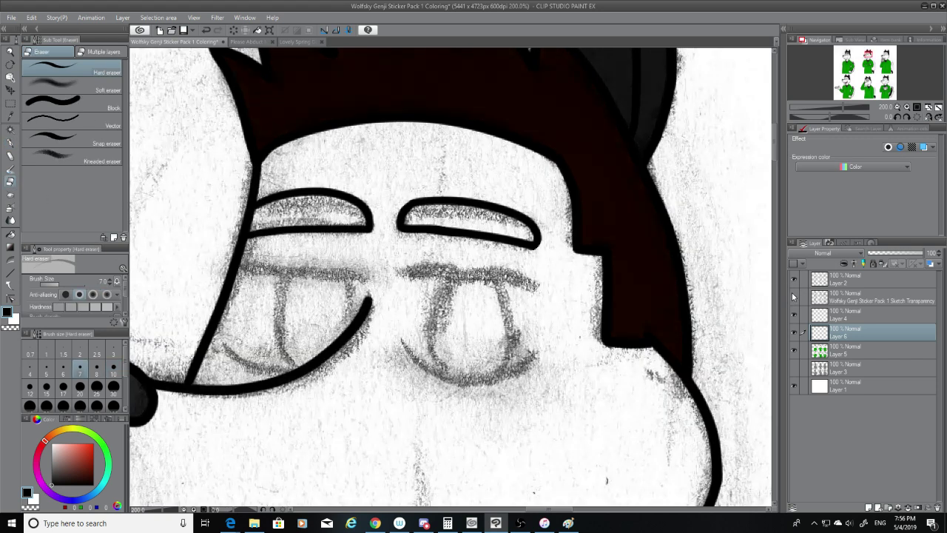
left_click(793, 297)
left_click(793, 297)
left_click(793, 297)
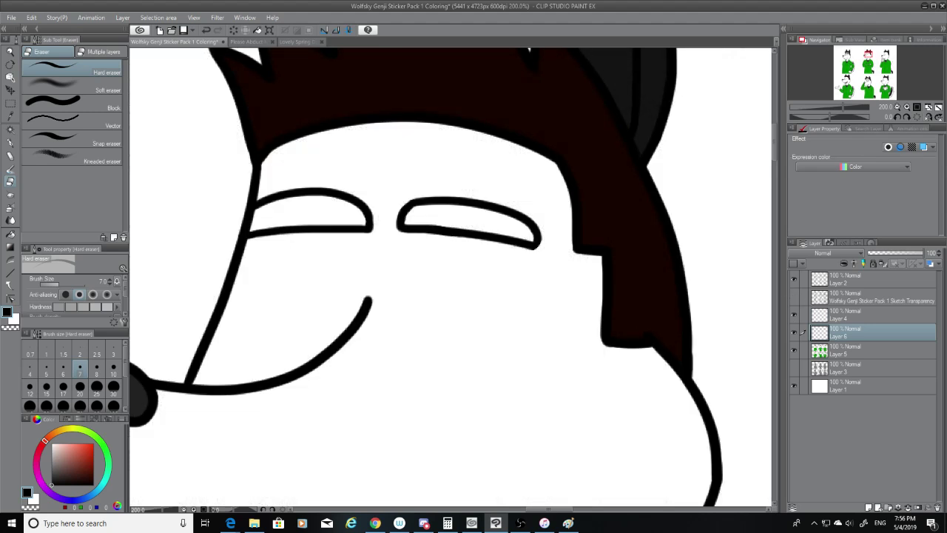
left_click(80, 388)
mouse_move(359, 203)
left_mouse_down()
mouse_move(296, 190)
mouse_move(257, 207)
left_mouse_up()
left_click_drag(360, 210, 388, 199)
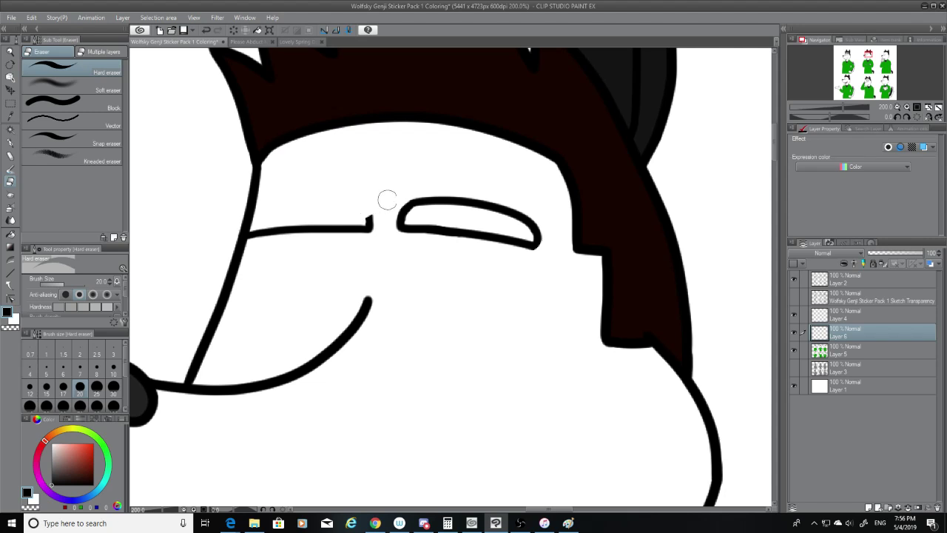
left_click(10, 142)
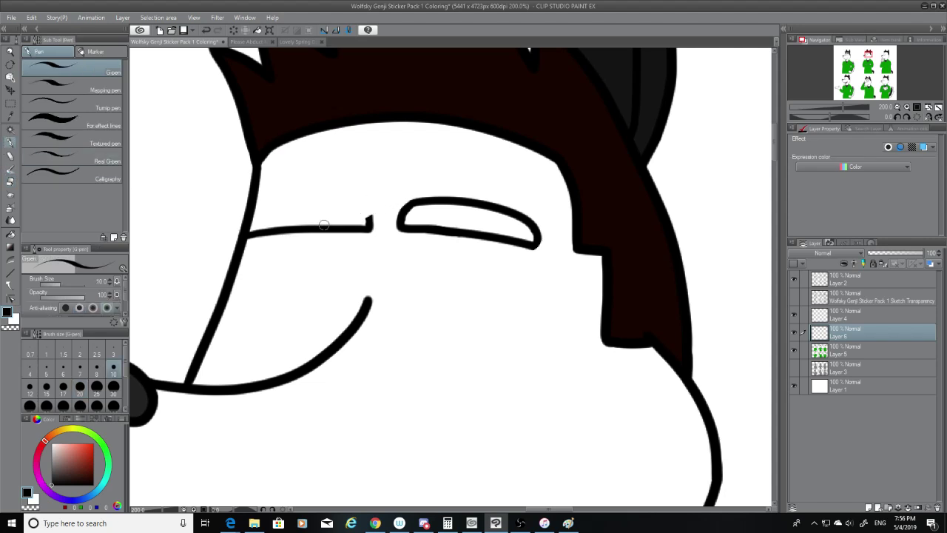
Try to ink a new upper edge for the left eyebrow from the snout line to its inner end.
left_click_drag(248, 213, 370, 223)
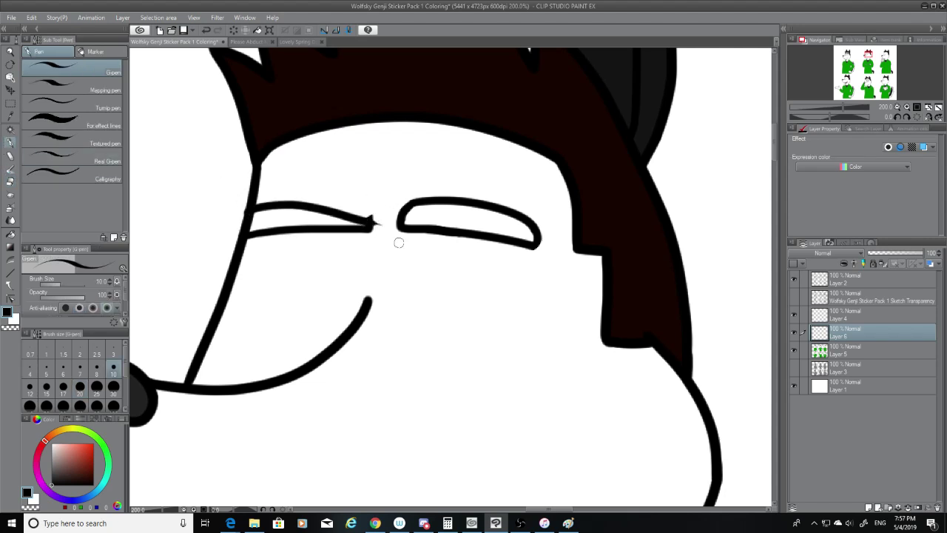
key("ctrl+z")
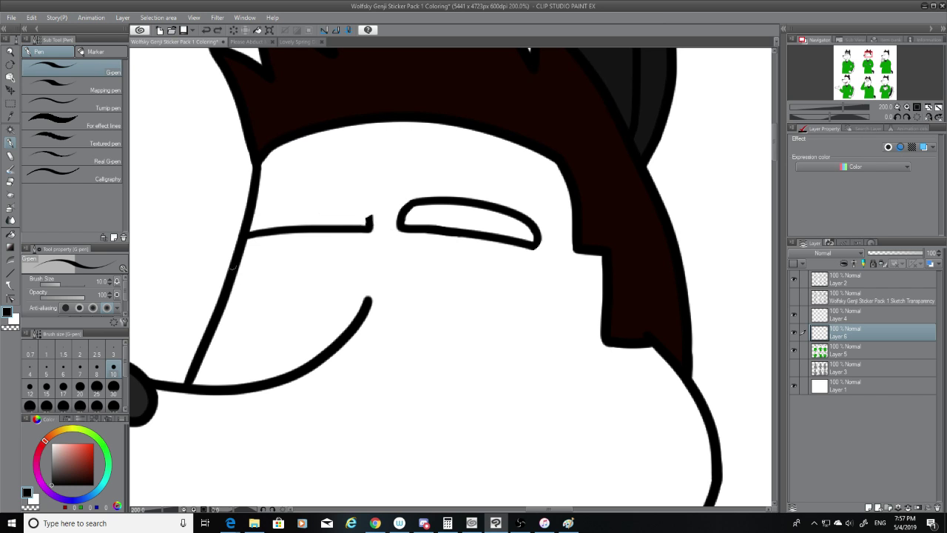
left_click_drag(250, 213, 371, 224)
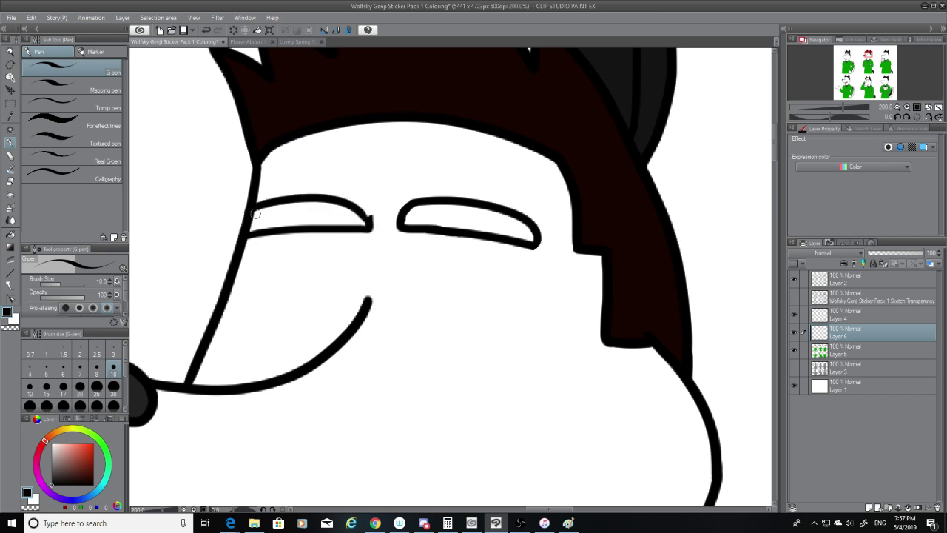
key("ctrl+z")
left_click_drag(251, 213, 370, 224)
key("ctrl+z")
left_click_drag(251, 211, 372, 222)
key("ctrl+z")
key("ctrl+z")
left_click_drag(252, 213, 362, 223)
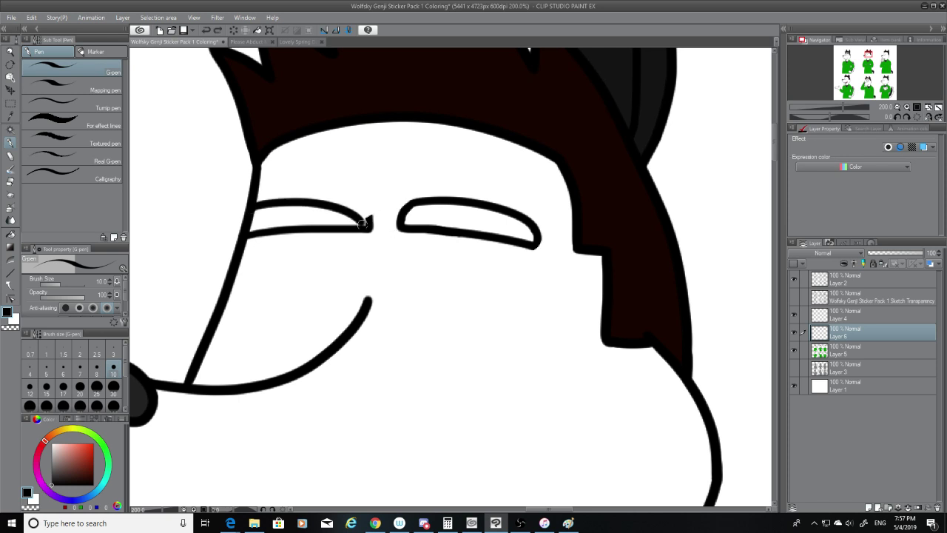
key("ctrl+z")
left_click_drag(252, 213, 373, 221)
key("ctrl+z")
left_click_drag(250, 215, 348, 210)
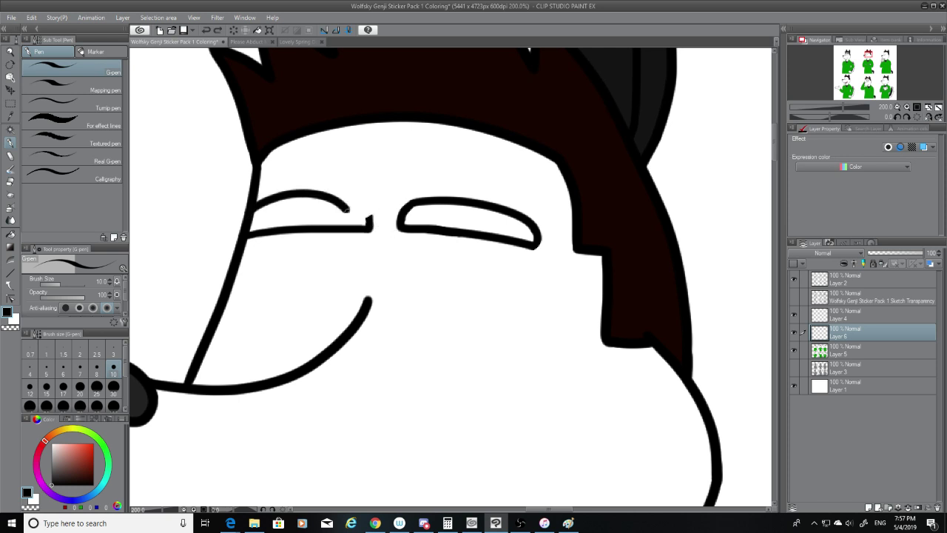
key("ctrl+z")
left_click_drag(251, 214, 372, 222)
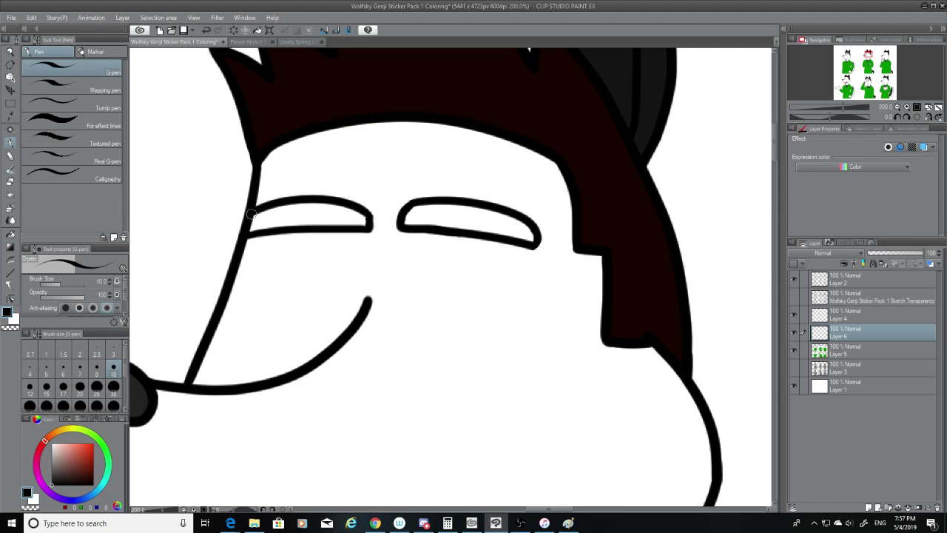
key("ctrl+z")
Extend the left eyebrow's inner end upward with a short curved G-pen stroke at size 10.
mouse_move(252, 213)
left_mouse_down()
mouse_move(284, 198)
mouse_move(368, 212)
left_mouse_up()
left_click_drag(369, 225, 365, 209)
key("ctrl+z")
key("ctrl+z")
key("ctrl+z")
key("ctrl+z")
key("ctrl+z")
Try to ink the left eyebrow's upper edge from the snout line to the extended inner end.
left_click_drag(253, 203, 368, 209)
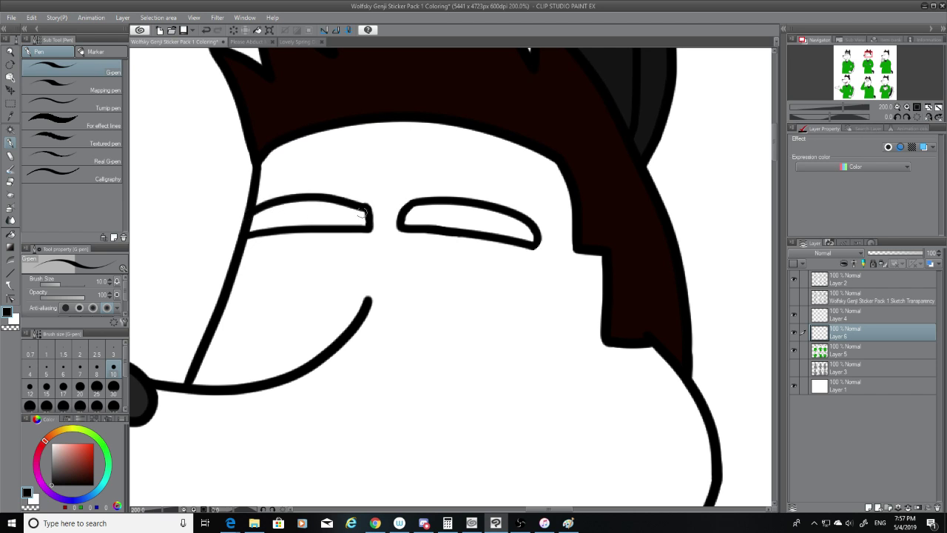
key("ctrl+z")
mouse_move(253, 203)
left_mouse_down()
mouse_move(367, 209)
mouse_move(260, 222)
left_mouse_up()
key("ctrl+z")
key("ctrl+z")
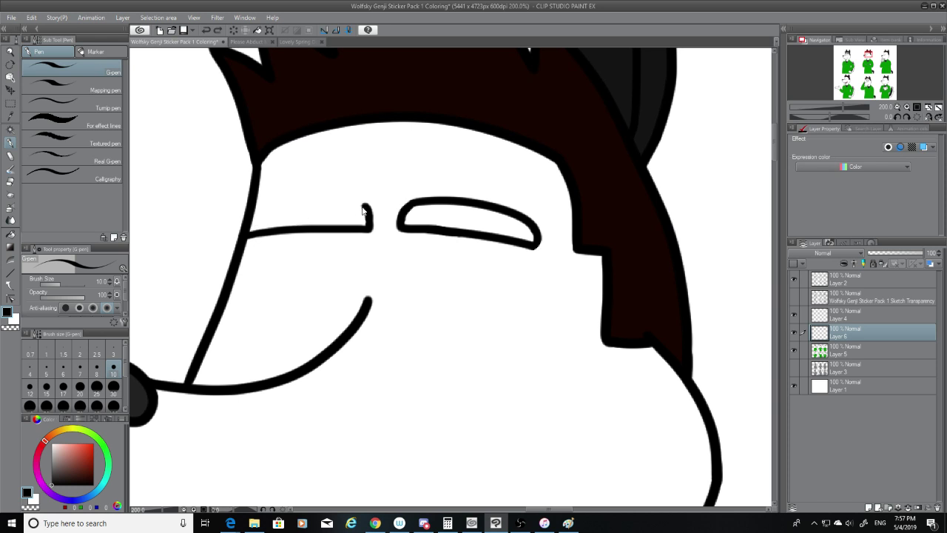
Try to ink the left eyebrow's upper edge in the opposite direction, from its inner end to the snout line.
left_click_drag(368, 210, 251, 224)
key("ctrl+z")
left_click_drag(368, 209, 250, 224)
key("ctrl+z")
mouse_move(368, 210)
left_mouse_down()
mouse_move(252, 223)
mouse_move(326, 200)
mouse_move(368, 209)
mouse_move(252, 223)
left_mouse_up()
key("ctrl+z")
key("ctrl+z")
key("ctrl+z")
left_click_drag(368, 210, 249, 224)
key("ctrl+z")
left_click_drag(368, 209, 249, 224)
key("ctrl+z")
left_click_drag(366, 207, 249, 223)
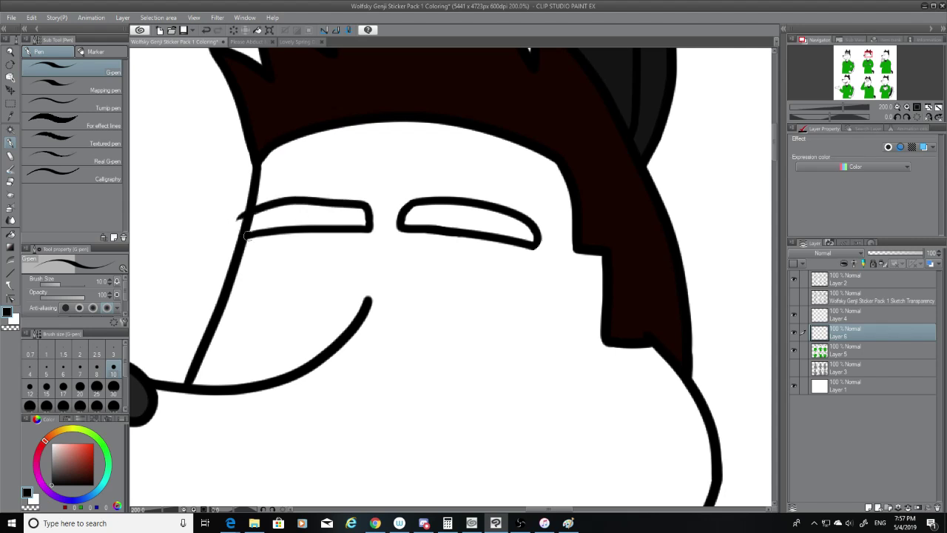
key("ctrl+z")
left_click_drag(367, 210, 234, 222)
key("ctrl+z")
key("ctrl+z")
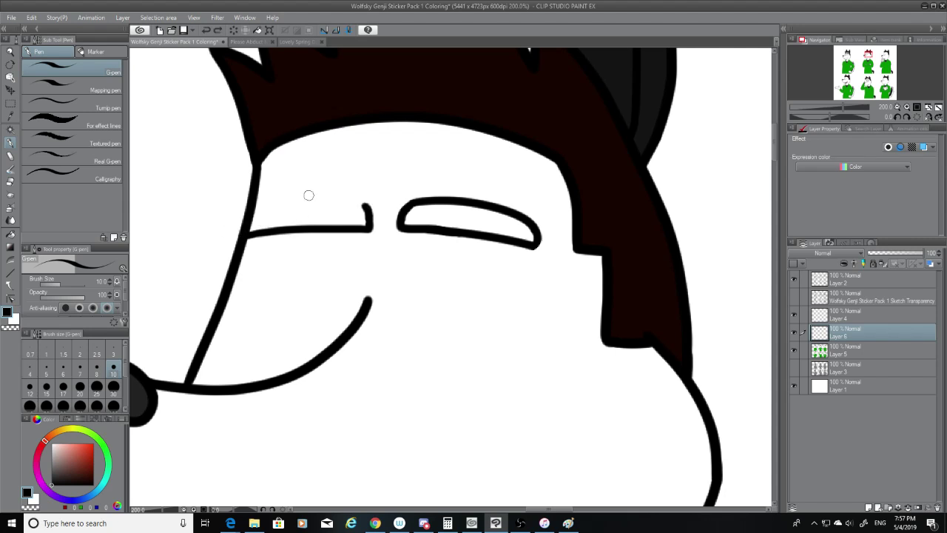
left_click_drag(367, 210, 211, 226)
key("ctrl+z")
left_click_drag(365, 208, 219, 222)
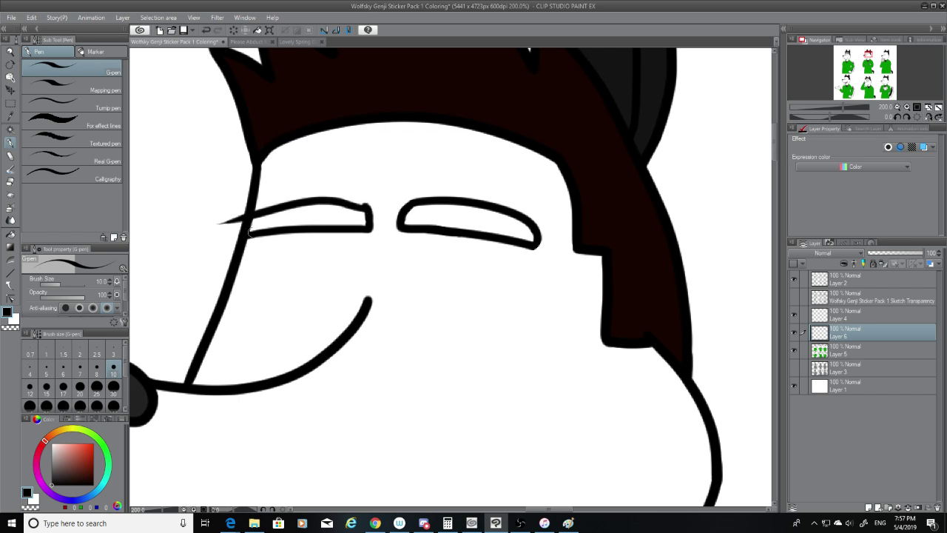
key("ctrl+z")
left_click_drag(367, 208, 213, 227)
key("ctrl+z")
key("ctrl+z")
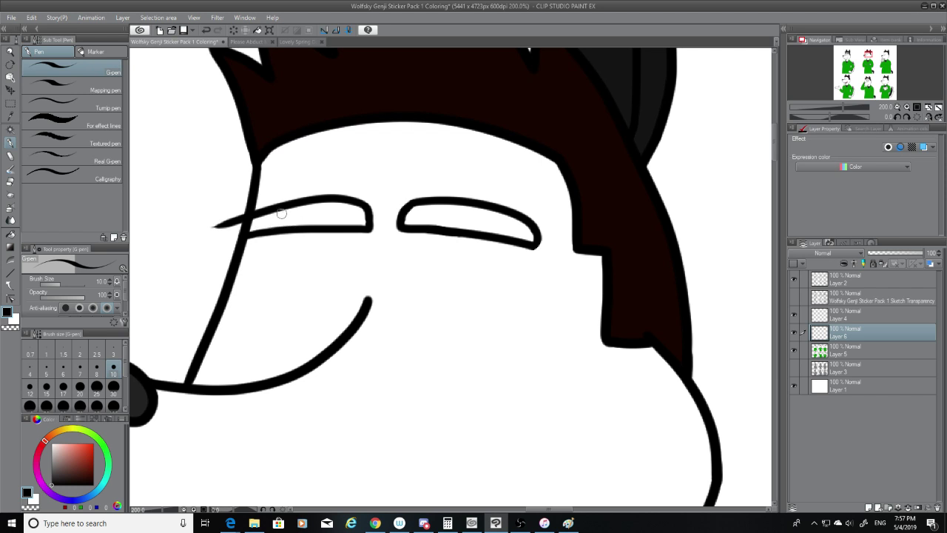
key("ctrl+z")
mouse_move(368, 209)
left_mouse_down()
mouse_move(334, 197)
mouse_move(221, 226)
left_mouse_up()
key("ctrl+z")
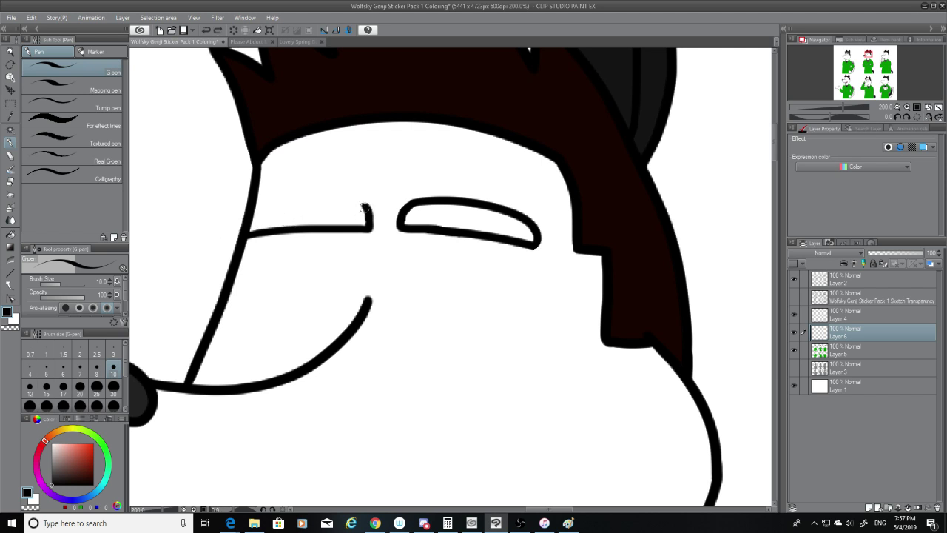
Ink the left eyebrow's upper edge from its inner end past the snout line, and erase the overshoot with the Hard eraser.
left_click_drag(367, 208, 202, 224)
key("ctrl+z")
mouse_move(367, 209)
left_mouse_down()
mouse_move(316, 197)
mouse_move(209, 227)
mouse_move(238, 214)
mouse_move(222, 230)
left_mouse_up()
left_click(9, 185)
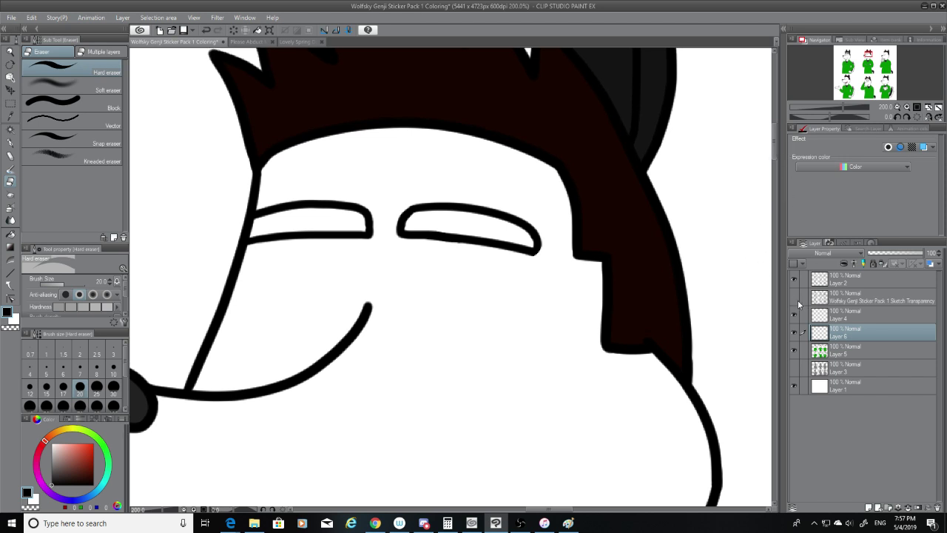
Show the sketch layer and ink the left eye's upper lid line on Layer 2 with the G-pen at size 12.
left_click(795, 296)
left_click(836, 280)
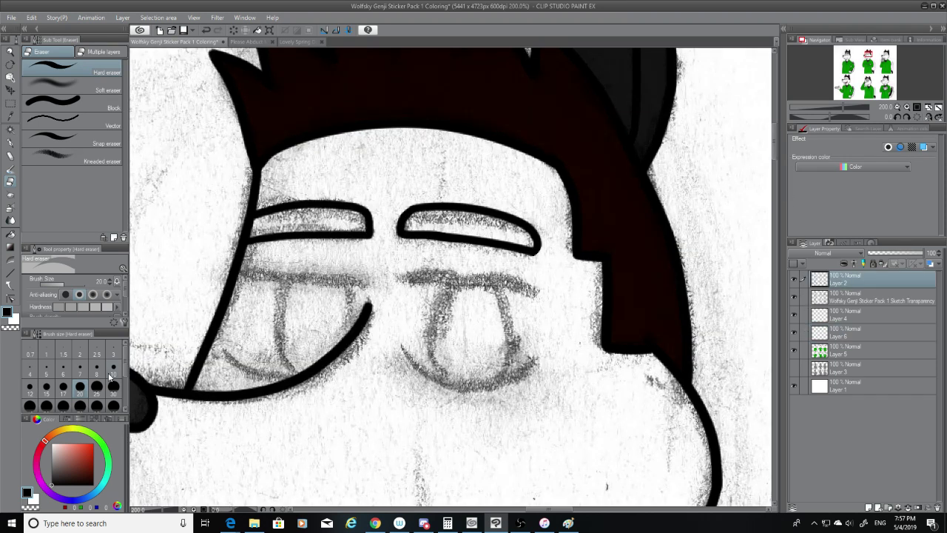
left_click(10, 143)
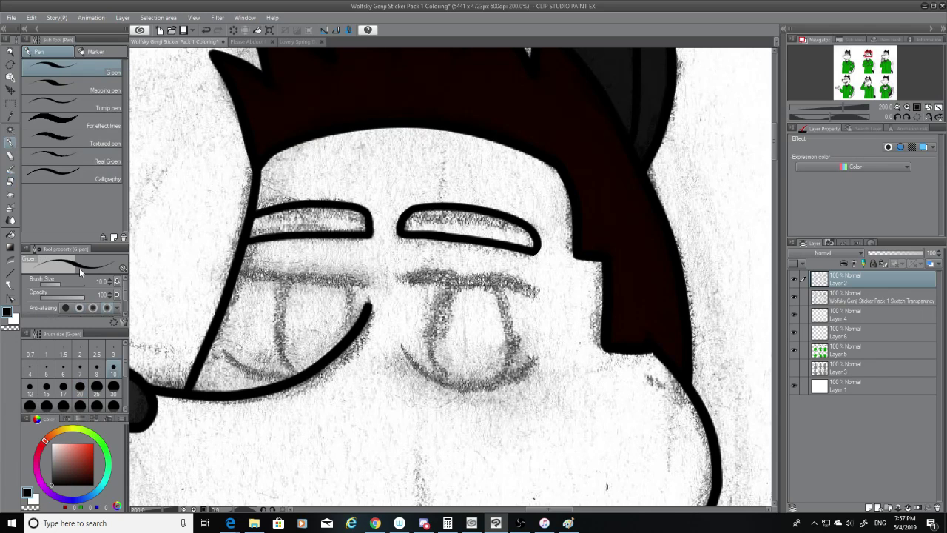
left_click(30, 388)
left_click_drag(246, 271, 388, 293)
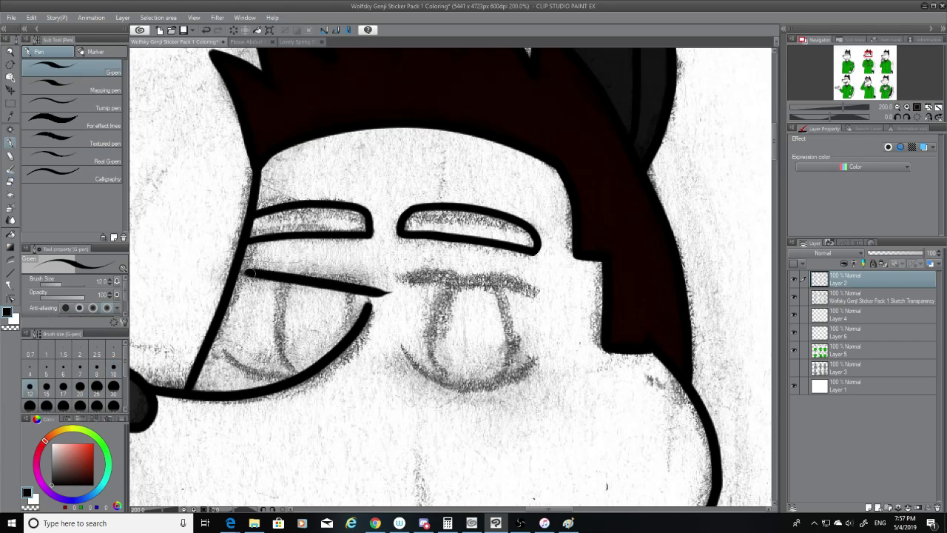
key("ctrl+z")
left_click_drag(238, 272, 379, 275)
key("ctrl+z")
left_click_drag(238, 273, 358, 278)
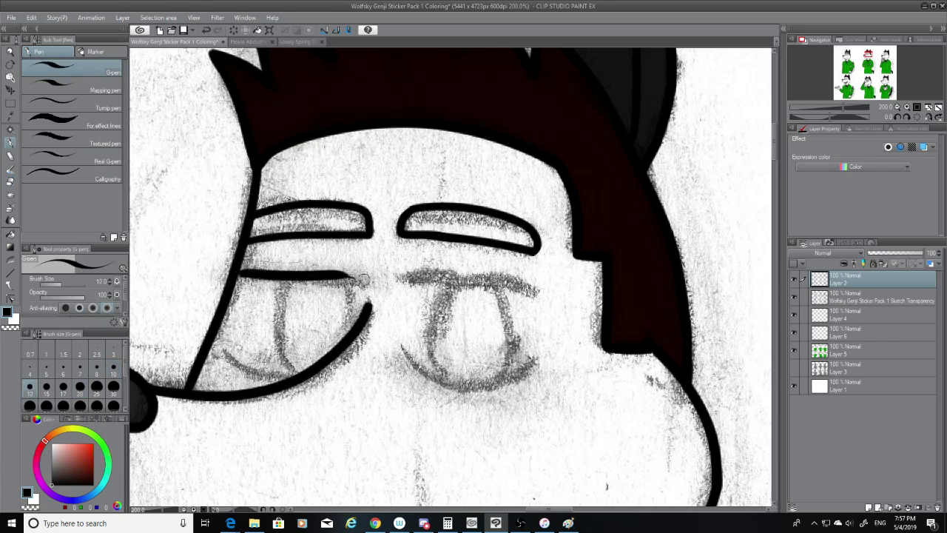
key("ctrl+z")
left_click_drag(238, 270, 389, 290)
key("ctrl+z")
left_click_drag(240, 273, 370, 288)
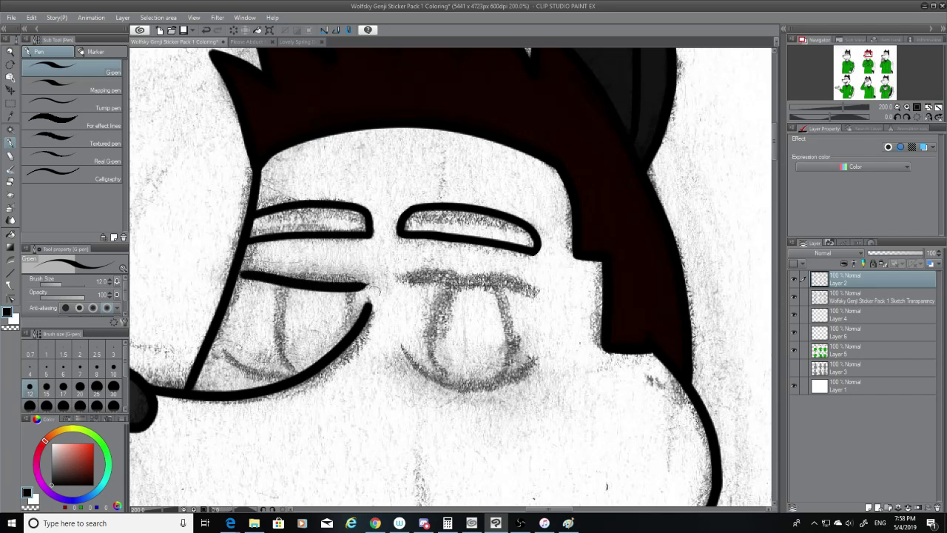
key("ctrl+z")
left_click_drag(243, 272, 377, 288)
key("ctrl+z")
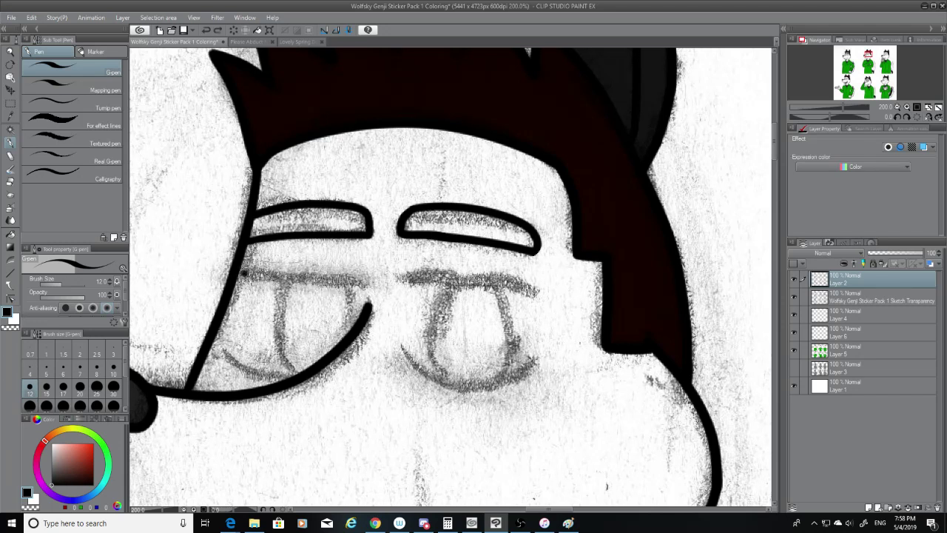
left_click_drag(243, 273, 368, 280)
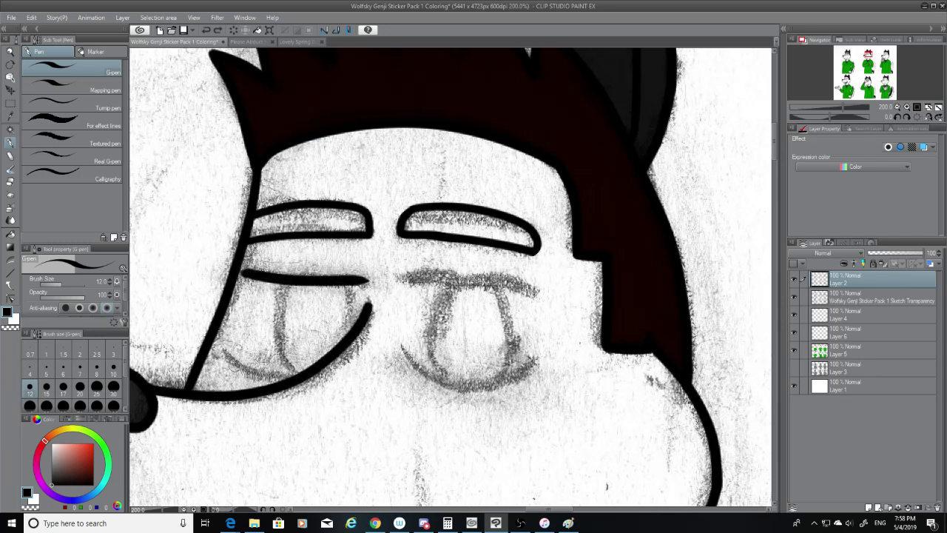
Ink the left eye's lower lid line to the smile curve, and trim the upper lid line's inner end with the Hard eraser.
mouse_move(222, 353)
left_mouse_down()
mouse_move(303, 379)
mouse_move(231, 366)
mouse_move(287, 383)
mouse_move(299, 378)
left_mouse_up()
key("ctrl+z")
key("ctrl+z")
key("ctrl+z")
key("ctrl+z")
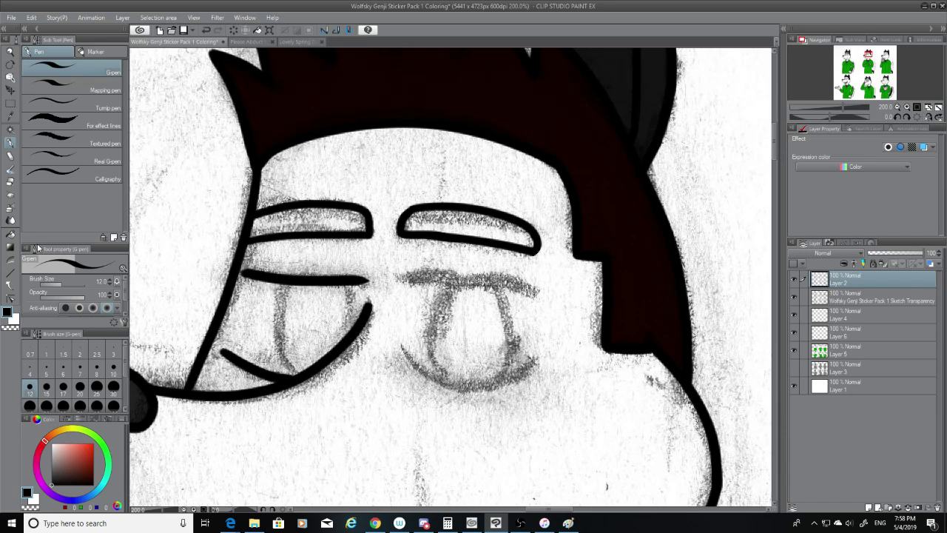
left_click(9, 182)
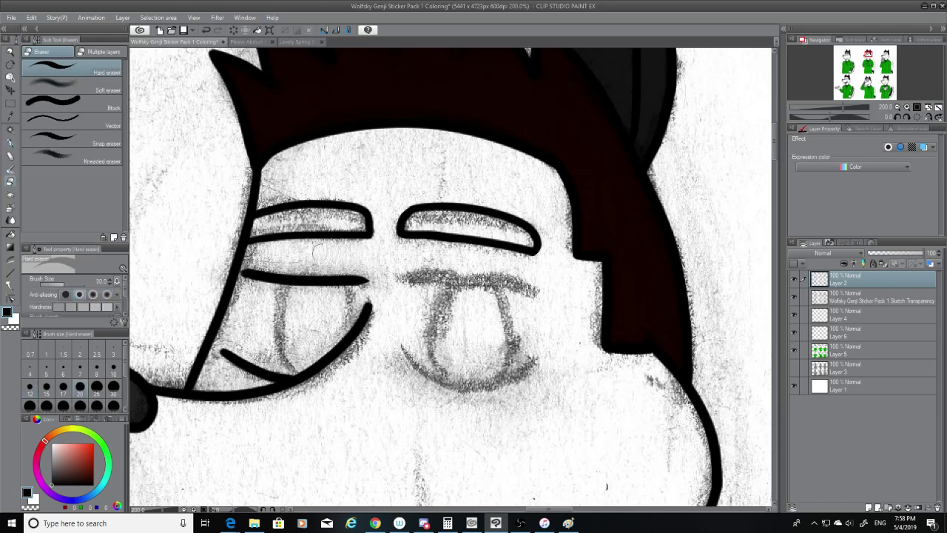
left_click(373, 277)
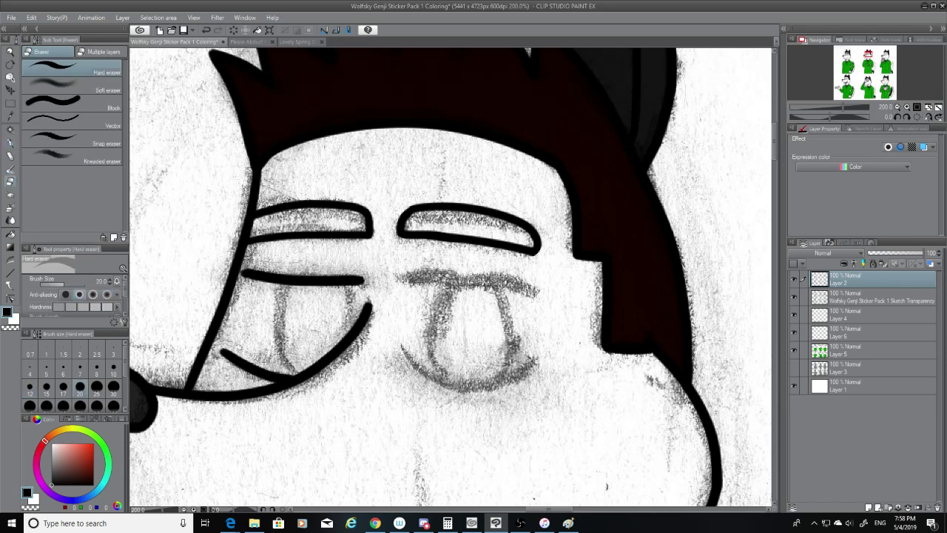
Ink the right eye's upper lid line over the sketch with the G-pen at size 12, redoing the stroke until it fits.
left_click(10, 142)
key("ctrl+z")
left_click_drag(411, 278, 559, 288)
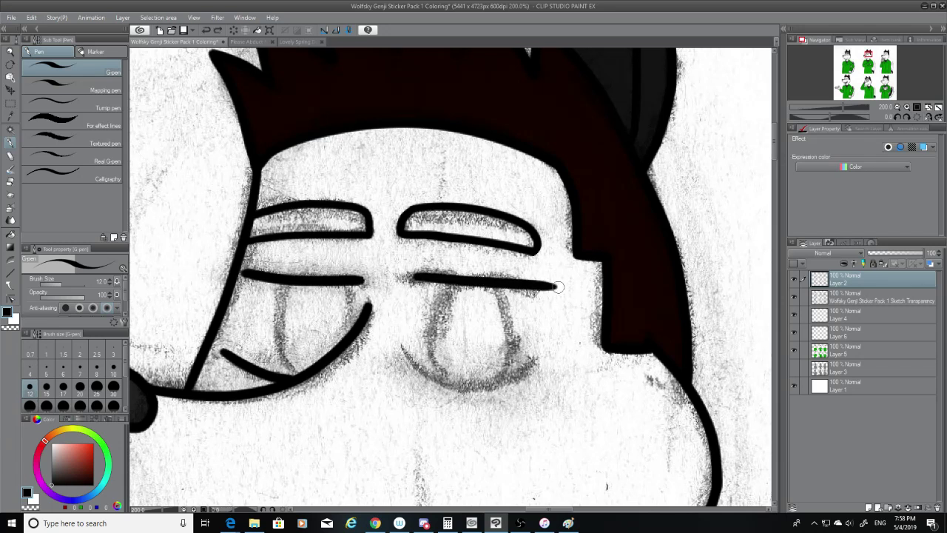
key("ctrl+z")
left_click_drag(413, 278, 546, 296)
key("ctrl+z")
left_click_drag(413, 278, 538, 294)
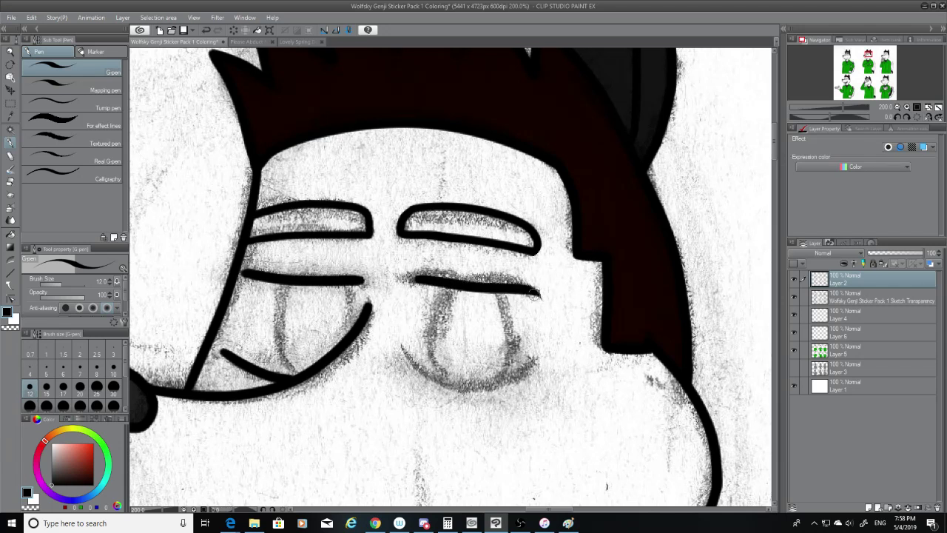
key("ctrl+z")
mouse_move(417, 278)
left_mouse_down()
mouse_move(536, 296)
mouse_move(481, 284)
mouse_move(530, 289)
left_mouse_up()
key("ctrl+z")
key("ctrl+z")
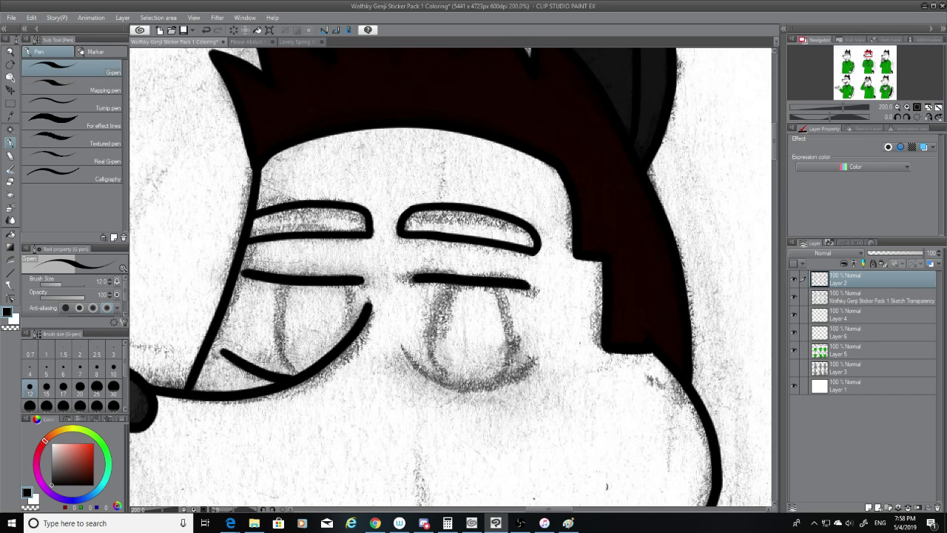
key("ctrl+z")
mouse_move(409, 280)
left_mouse_down()
mouse_move(530, 306)
mouse_move(537, 299)
mouse_move(496, 276)
mouse_move(530, 287)
left_mouse_up()
key("ctrl+z")
key("ctrl+z")
key("ctrl+z")
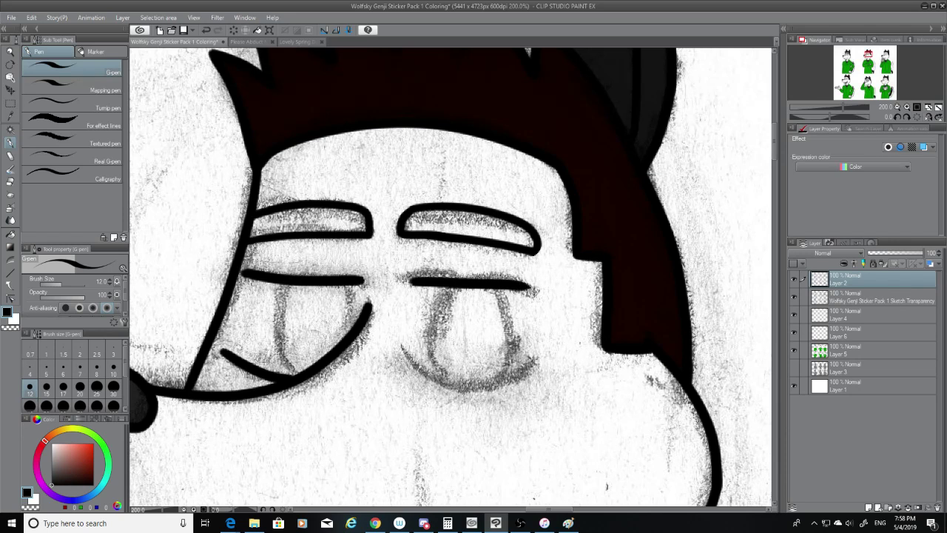
Ink the right eye's lower lid as a downward-bowed curve along the sketch.
left_click_drag(407, 356, 560, 372)
key("ctrl+z")
left_click_drag(405, 351, 546, 361)
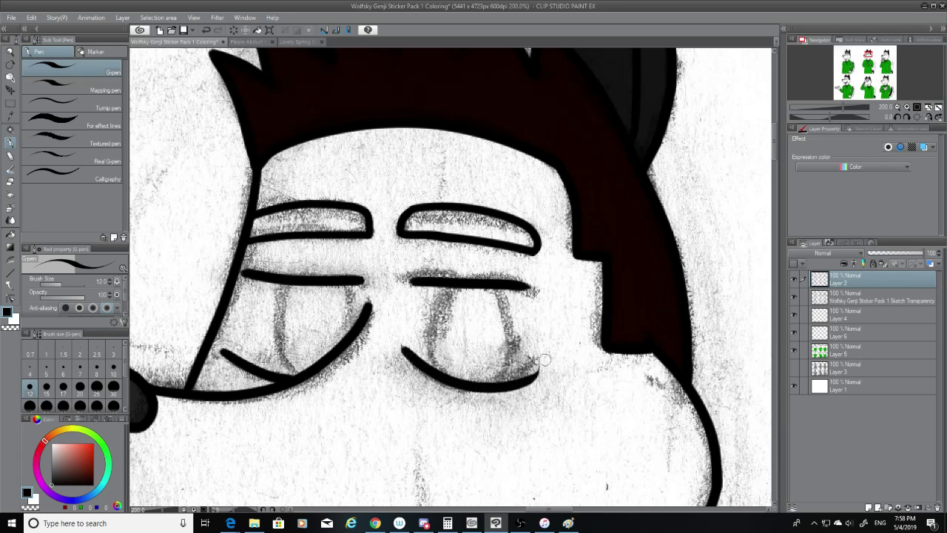
key("ctrl+z")
mouse_move(404, 349)
left_mouse_down()
mouse_move(519, 376)
mouse_move(530, 368)
mouse_move(518, 378)
mouse_move(555, 359)
left_mouse_up()
key("ctrl+z")
Hide the sketch layer and trim the outer ends of the right eye's lid lines with the Hard eraser at size 20.
key("e")
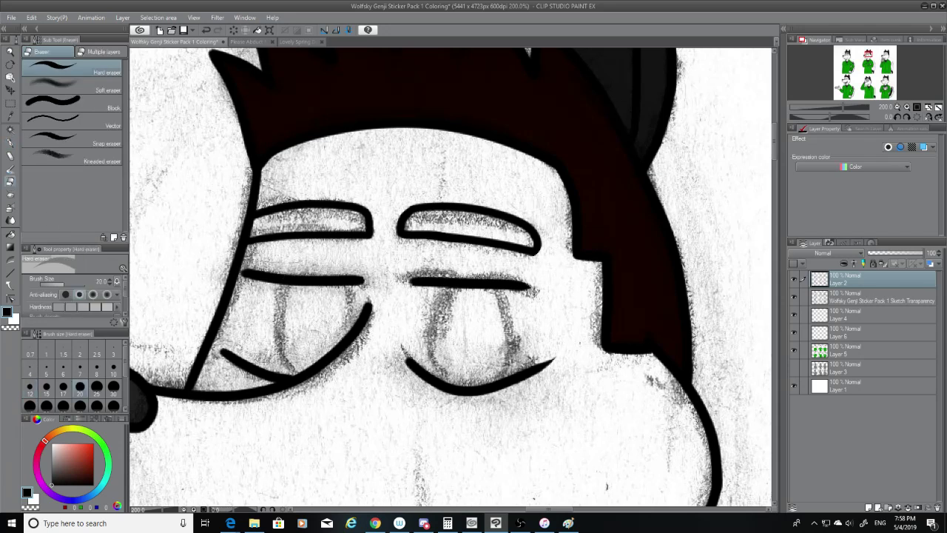
mouse_move(554, 354)
left_mouse_down()
mouse_move(536, 380)
mouse_move(542, 358)
left_mouse_up()
left_click(795, 299)
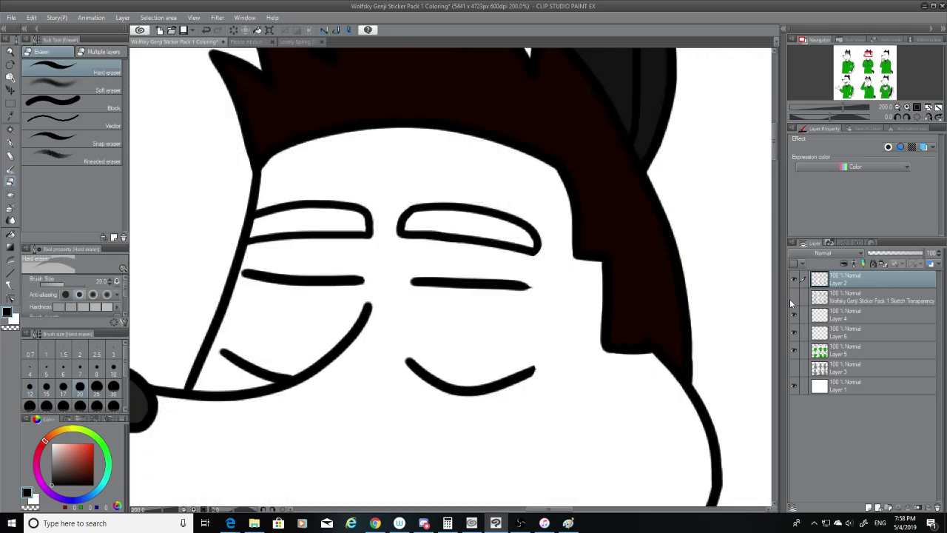
left_click_drag(537, 282, 538, 288)
left_click_drag(537, 353, 538, 370)
Extend the outer ends of the left eye's lid lines toward the snout line with the G-pen at size 12.
left_click(10, 142)
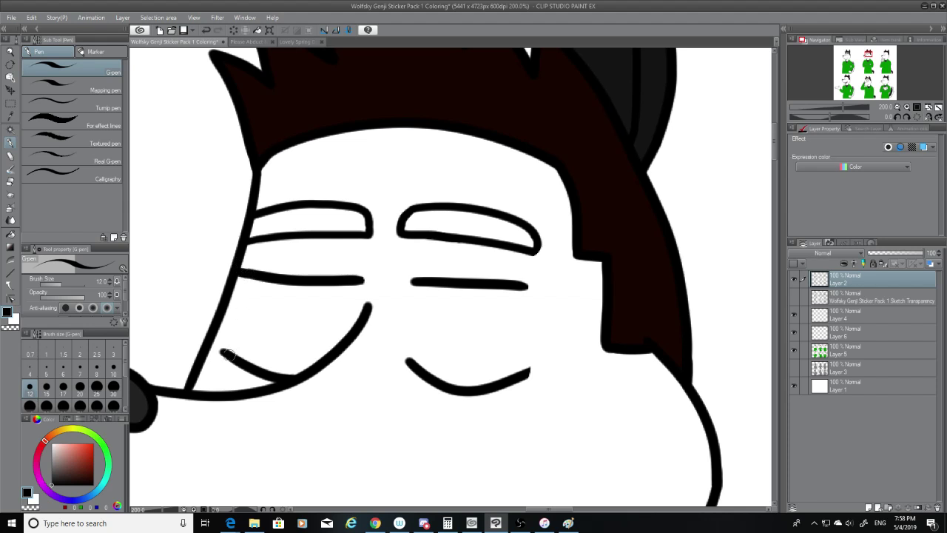
left_click_drag(229, 356, 219, 348)
key("ctrl+z")
Pick the hair's dark brown and fill both eyebrows on Layer 5 with the G-pen at size 20.
key("i")
key("c")
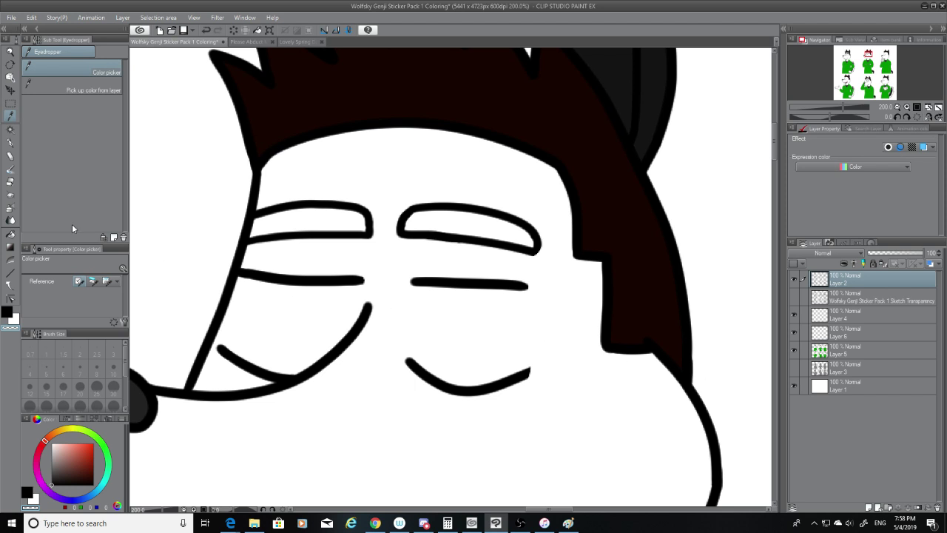
left_click(862, 348)
left_click(591, 300)
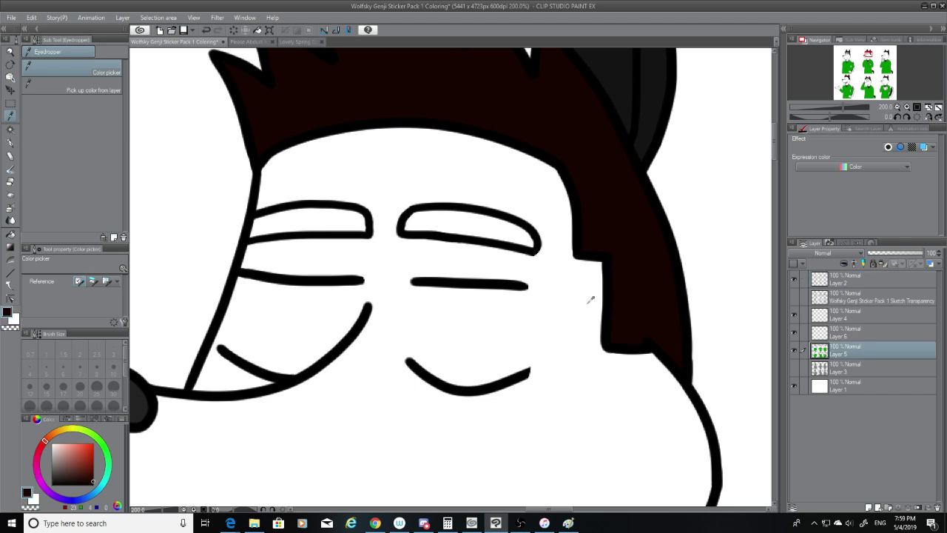
left_click(10, 142)
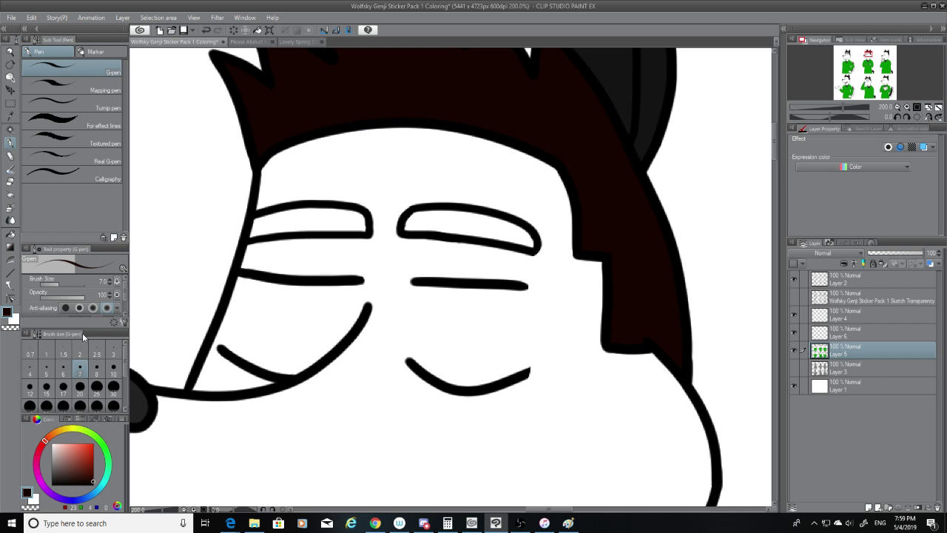
left_click(80, 387)
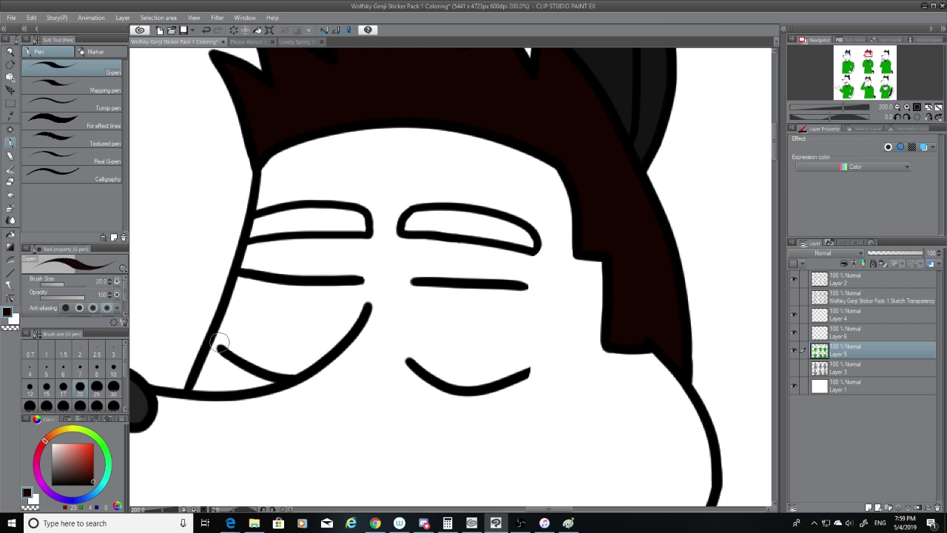
mouse_move(413, 226)
left_mouse_down()
mouse_move(408, 220)
mouse_move(456, 218)
mouse_move(533, 243)
mouse_move(429, 220)
mouse_move(487, 233)
mouse_move(440, 226)
left_mouse_up()
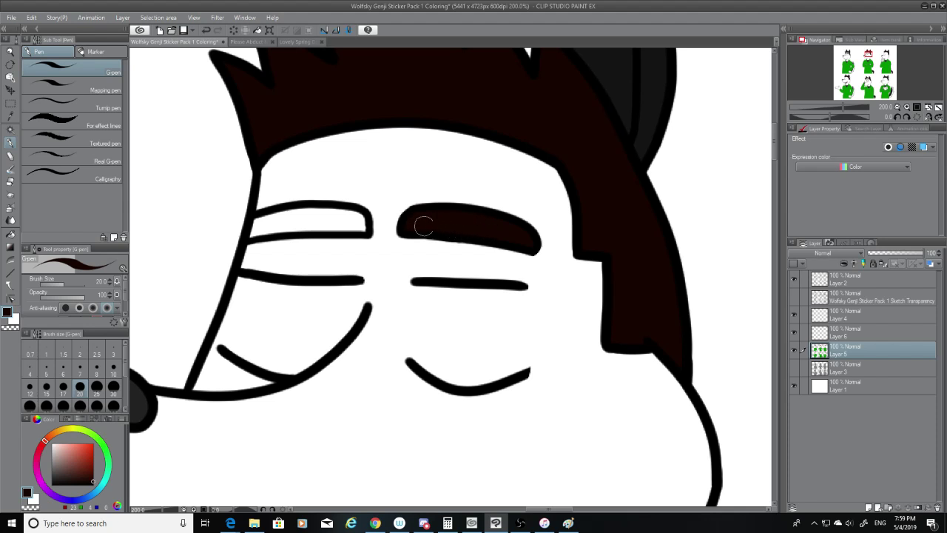
mouse_move(253, 228)
left_mouse_down()
mouse_move(351, 217)
mouse_move(322, 215)
mouse_move(291, 217)
mouse_move(343, 216)
mouse_move(364, 228)
mouse_move(239, 235)
mouse_move(239, 213)
mouse_move(226, 249)
left_mouse_up()
On Layer 2, trim the left upper lid's inner end and the right lower lid's outer end with the Hard eraser at size 20.
left_click(11, 181)
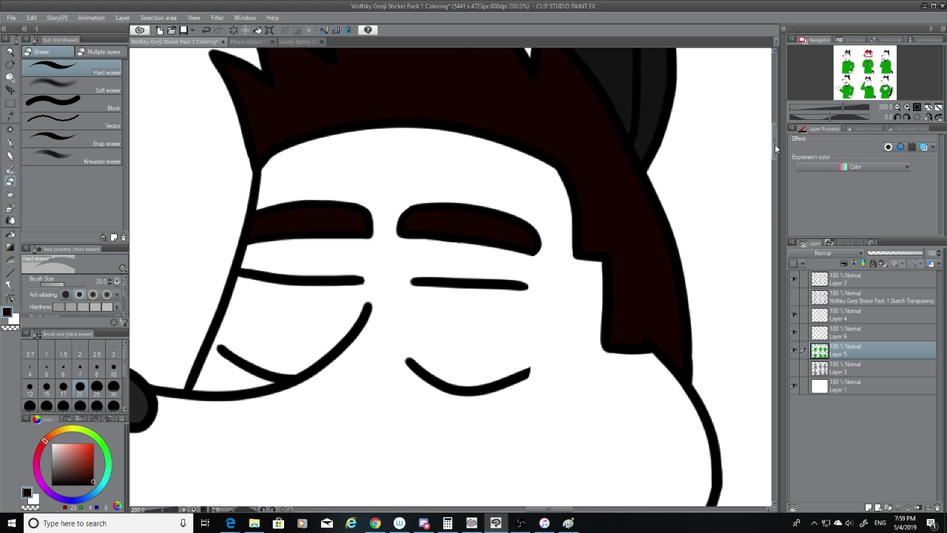
left_click_drag(775, 144, 781, 132)
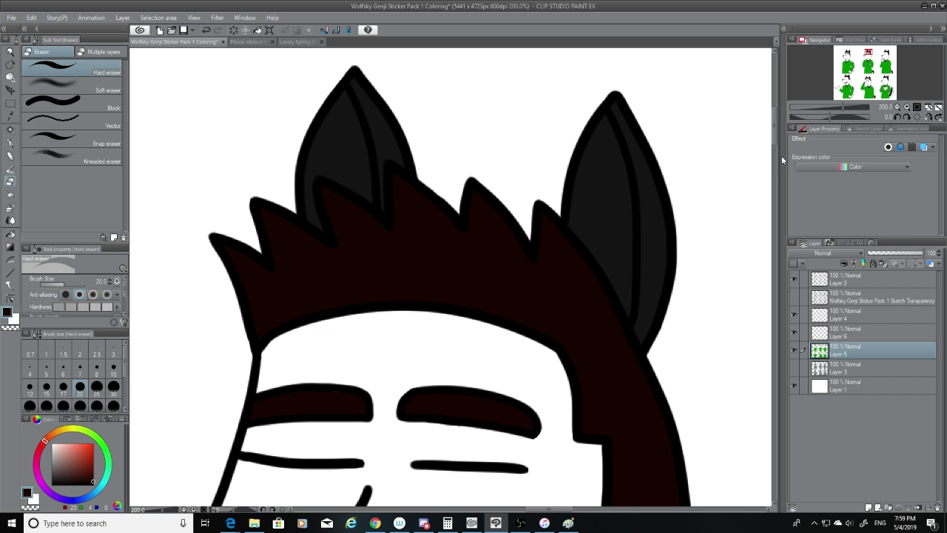
left_click_drag(773, 141, 779, 144)
left_click(858, 278)
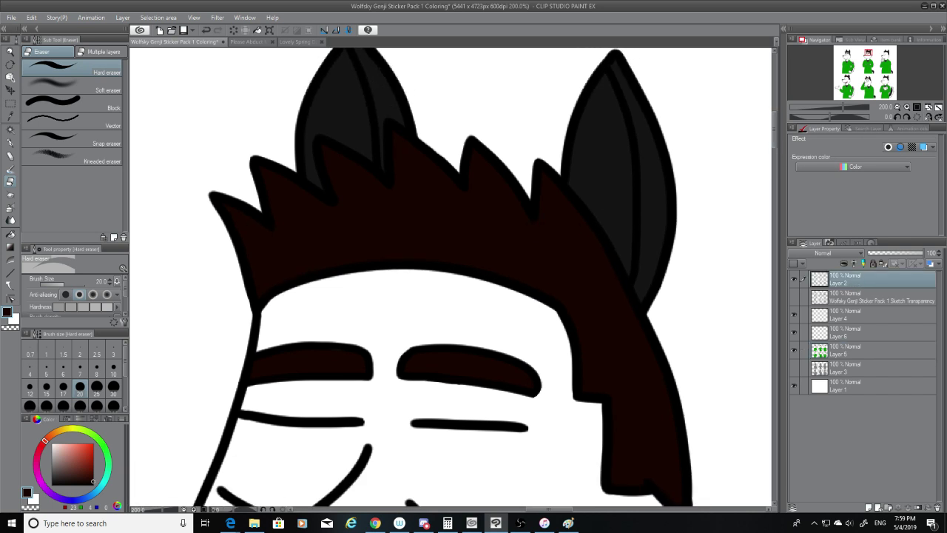
left_click(11, 142)
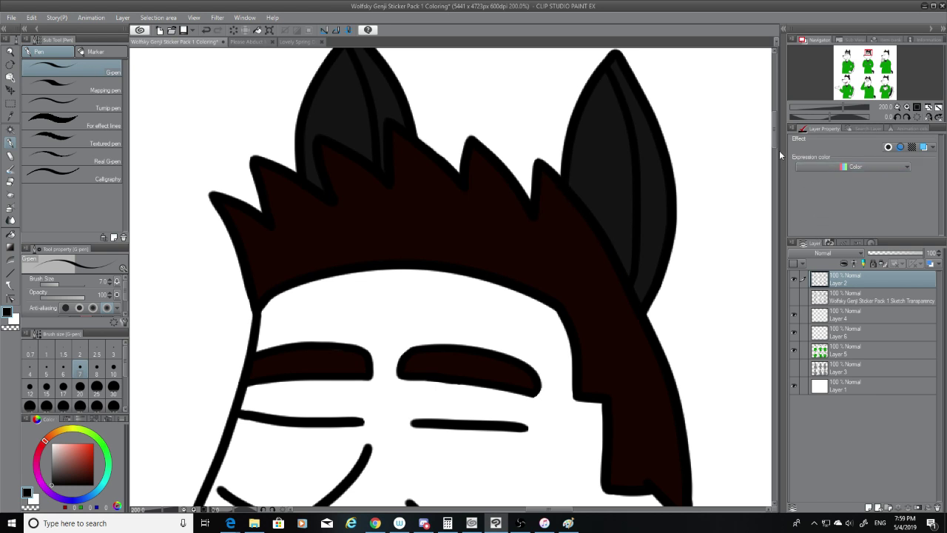
scroll(774, 144, "down", 3)
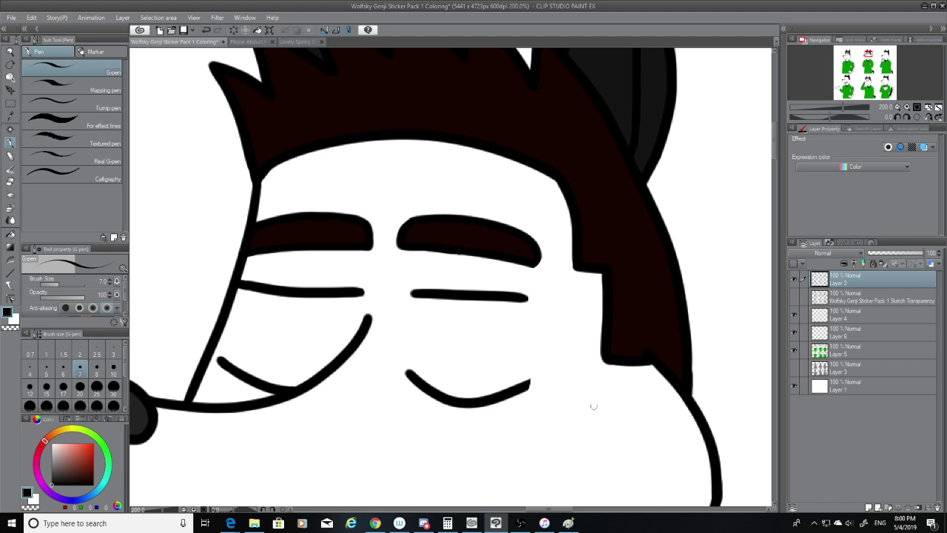
left_click(18, 184)
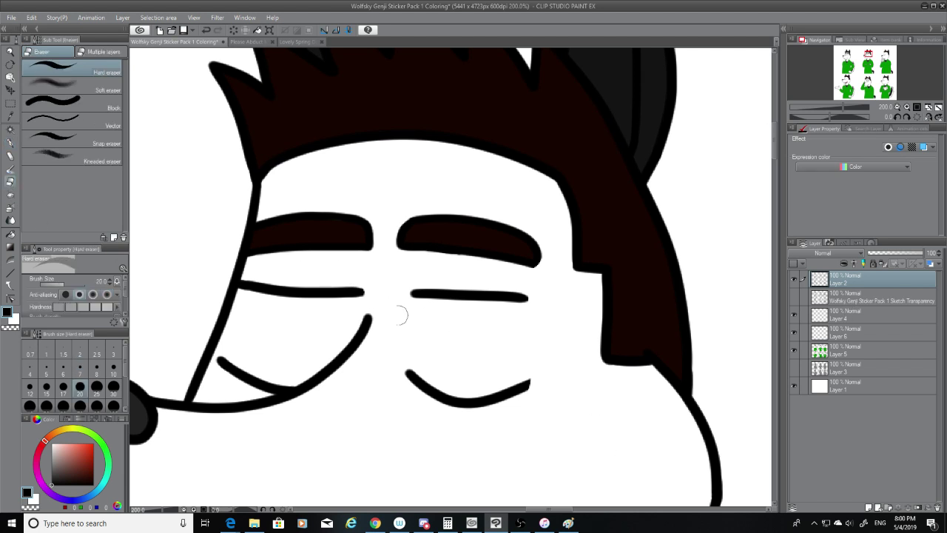
left_click_drag(370, 281, 355, 306)
key("ctrl+z")
mouse_move(363, 277)
left_mouse_down()
mouse_move(368, 298)
mouse_move(357, 305)
left_mouse_up()
left_click_drag(539, 370, 518, 422)
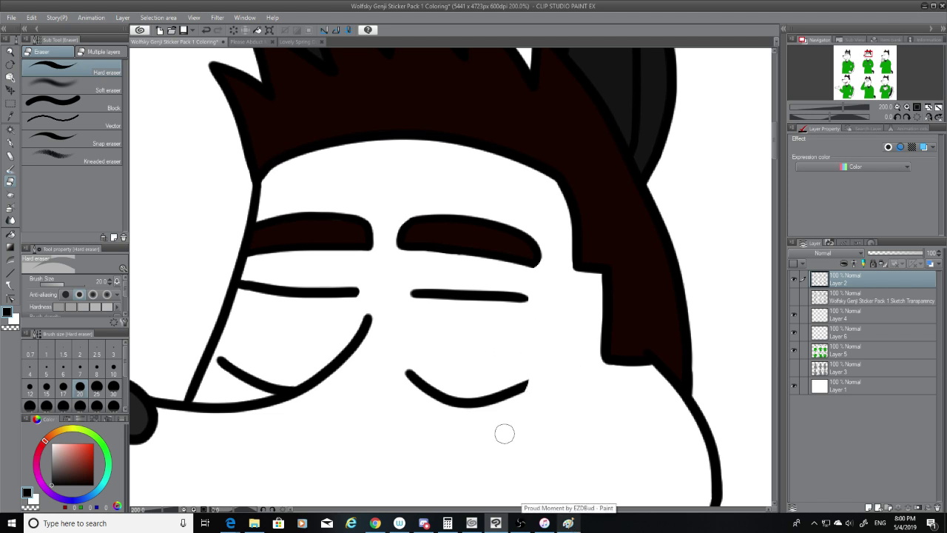
left_click_drag(531, 371, 513, 404)
Round off the right lower lid's outer end and extend the left lower lid to the snout line with the G-pen at size 12.
left_click(11, 143)
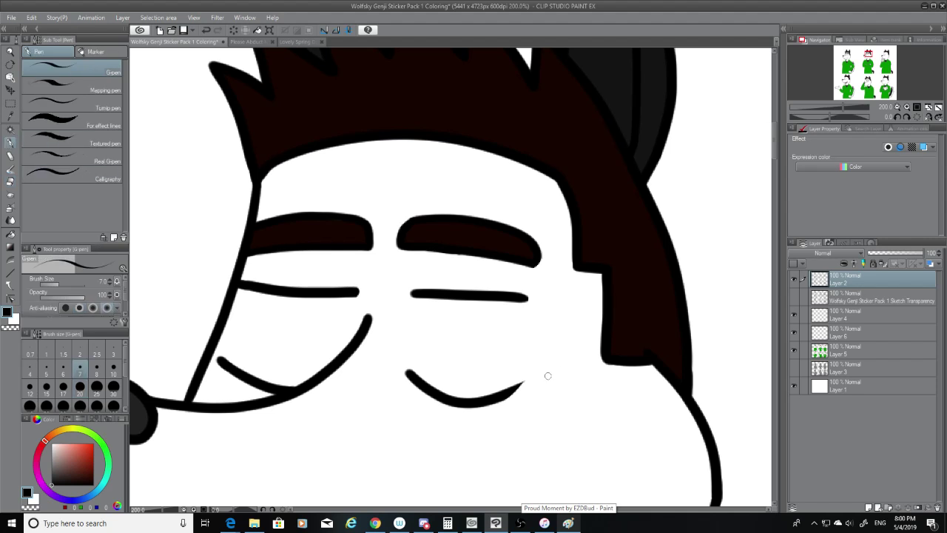
left_click(28, 392)
mouse_move(518, 394)
left_mouse_down()
mouse_move(527, 379)
mouse_move(495, 398)
left_mouse_up()
key("ctrl+z")
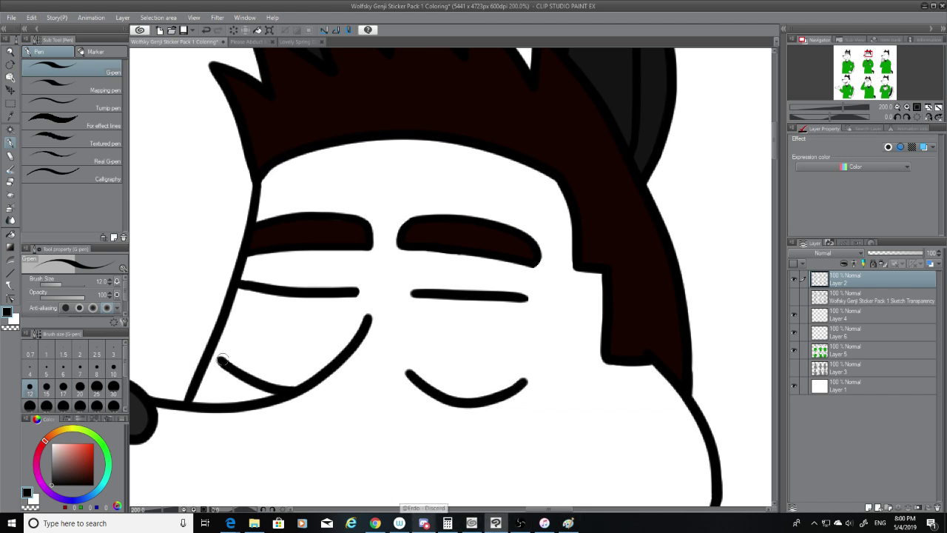
left_click_drag(220, 360, 215, 352)
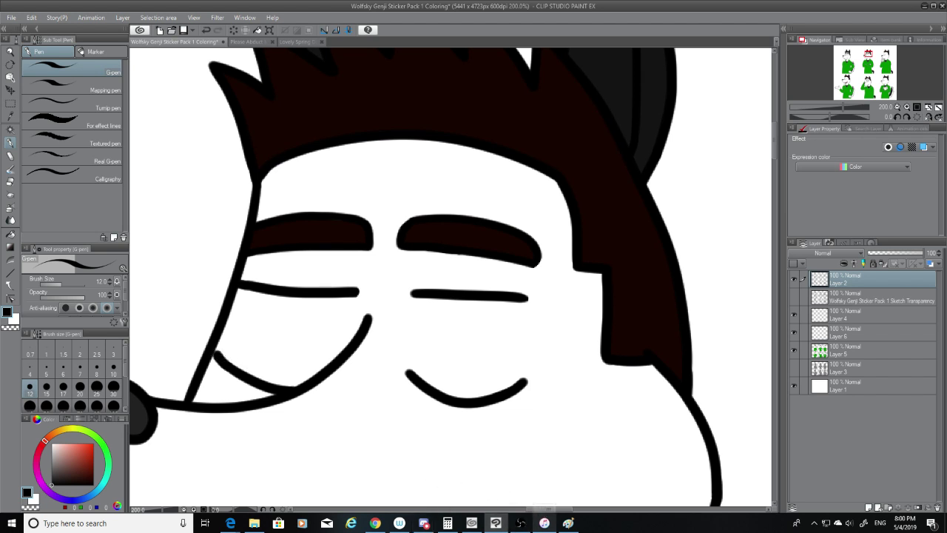
Erase the outer ends of the left eye's lid lines to leave a gap at the snout line, using the Hard eraser at size 7.
left_click(10, 182)
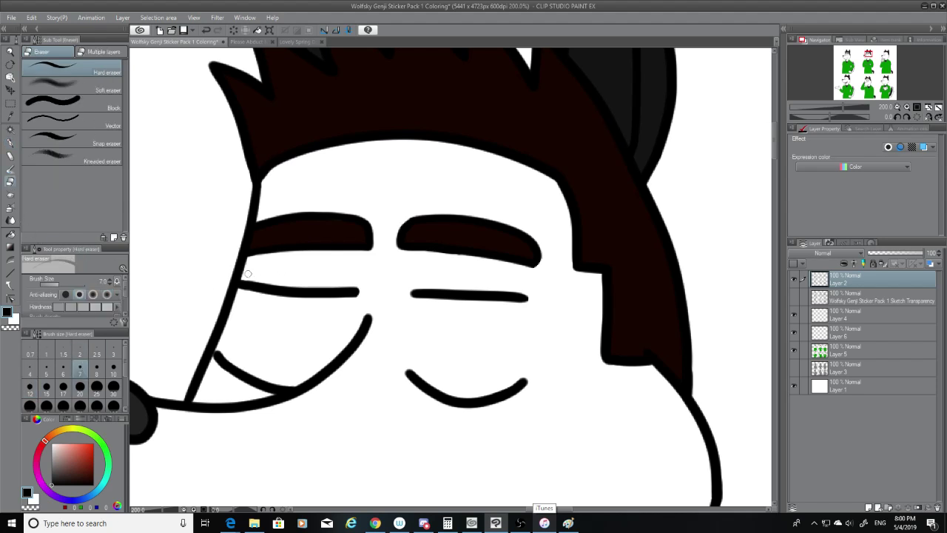
left_click_drag(242, 282, 242, 286)
key("ctrl+z")
left_click_drag(217, 356, 242, 336)
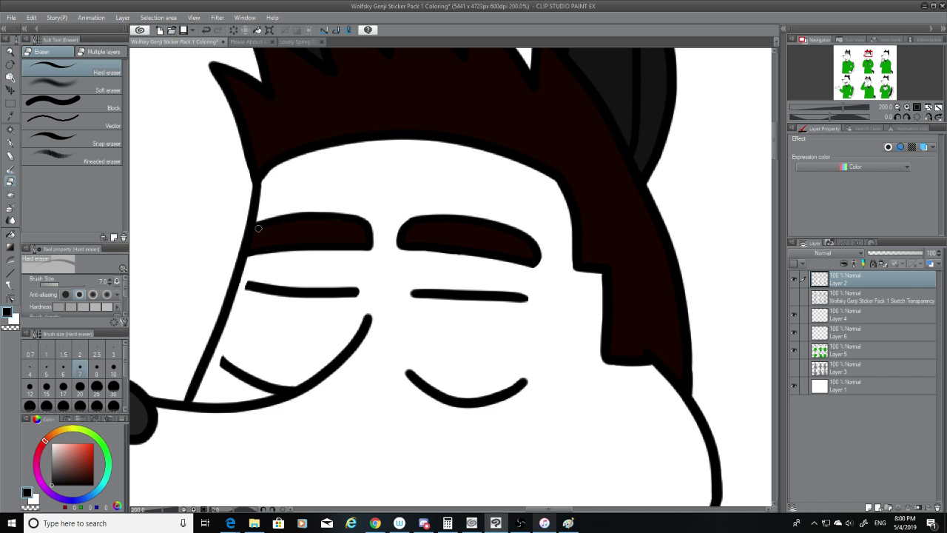
Erase the left eyebrow outline's outer ends on Layer 6, and try closing that end with the G-pen at size 10.
left_click(806, 333)
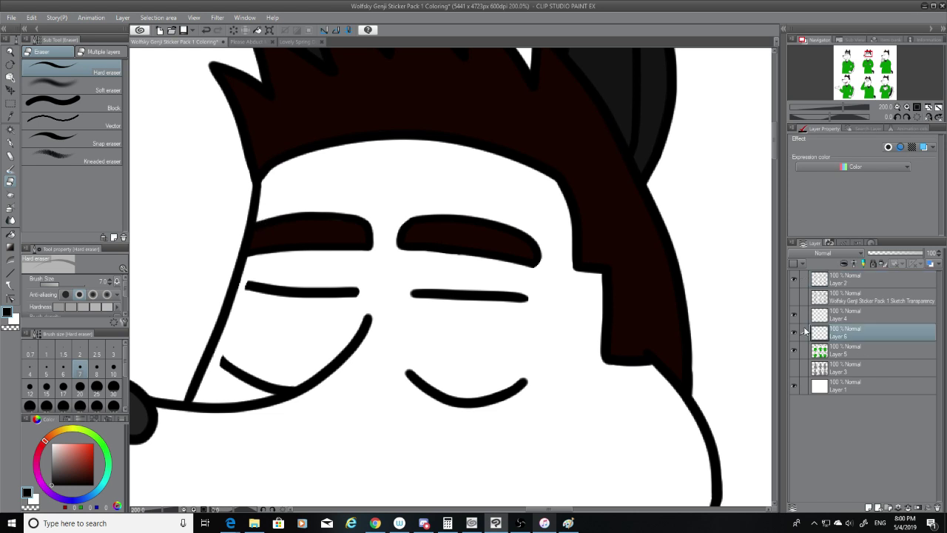
left_click_drag(248, 258, 257, 230)
left_click(10, 142)
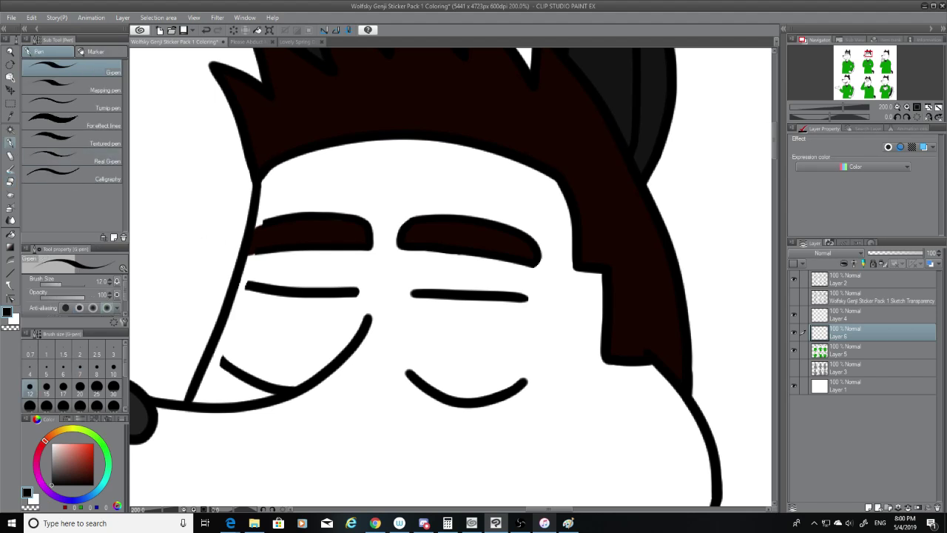
left_click(115, 373)
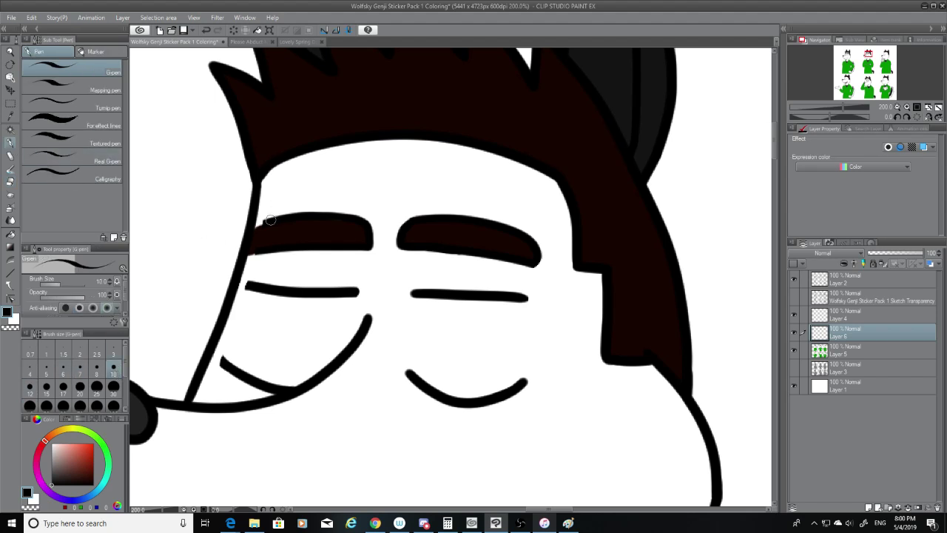
left_click_drag(267, 223, 251, 242)
key("ctrl+z")
Hide Layer 5 and ink a rounded outer end joining the left eyebrow's upper and lower edges.
left_click(795, 350)
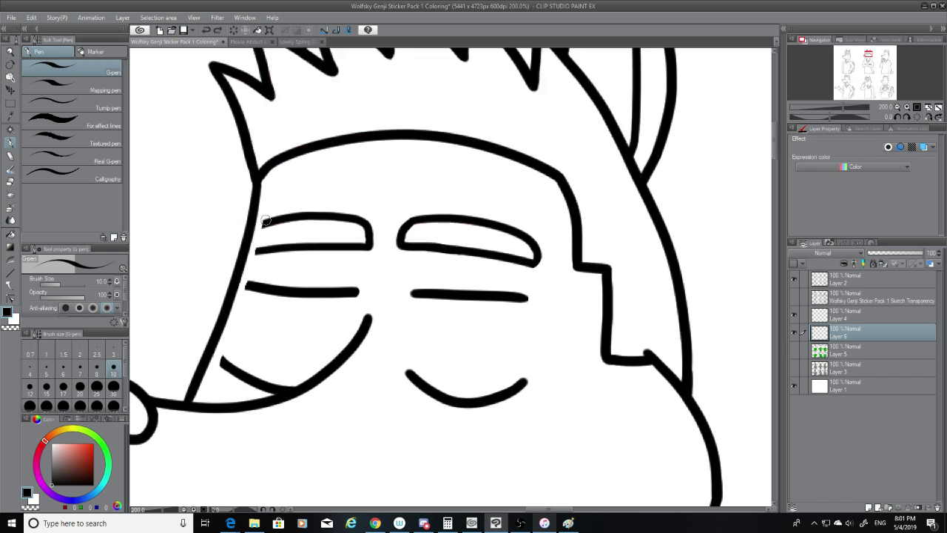
key("ctrl+z")
mouse_move(253, 234)
left_mouse_down()
mouse_move(271, 221)
mouse_move(250, 241)
left_mouse_up()
key("ctrl+z")
key("ctrl+z")
key("ctrl+z")
key("ctrl+z")
left_click_drag(254, 237, 255, 252)
key("ctrl+z")
key("ctrl+z")
Clean up the corners of the left eyebrow's outer end with the Hard eraser at size 7.
left_click(10, 182)
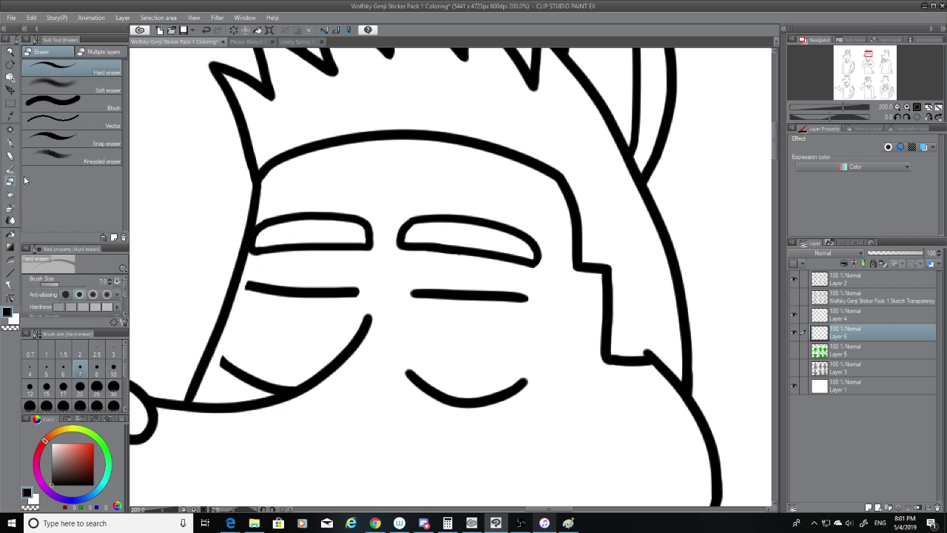
key("ctrl+z")
left_click(265, 254)
key("ctrl+z")
left_click_drag(261, 257, 251, 257)
left_click_drag(264, 220, 274, 215)
key("ctrl+z")
key("ctrl+y")
key("ctrl+z")
key("ctrl+y")
key("ctrl+z")
left_click_drag(261, 219, 271, 213)
Show Layer 5 again and fill the left eyebrow's outer end with the hair's dark brown using the G-pen at size 10.
left_click(794, 349)
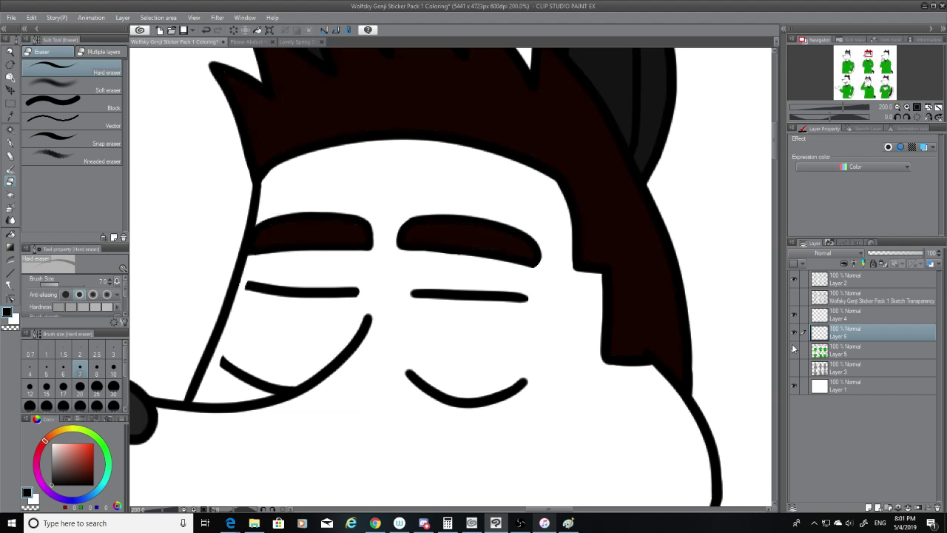
left_click(827, 349)
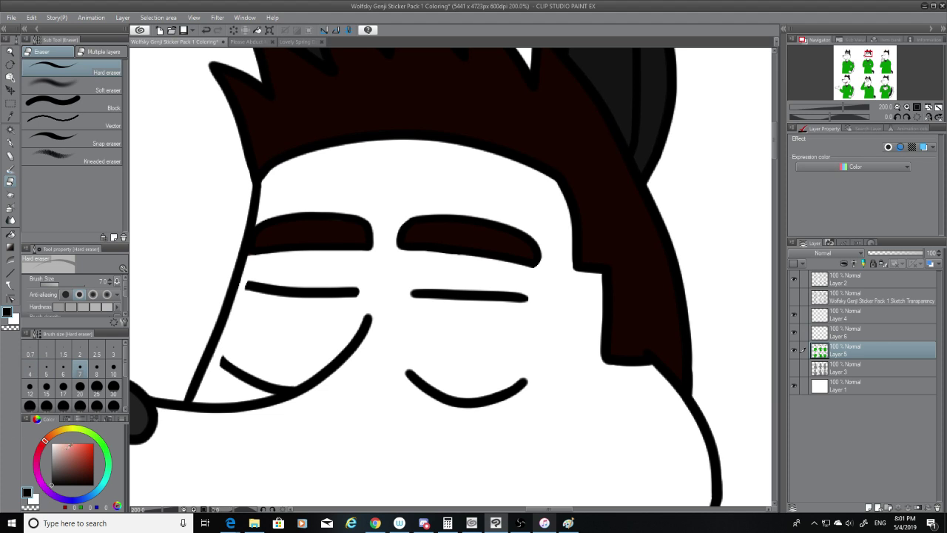
key("x")
left_click(10, 115)
left_click(274, 123)
left_click(10, 142)
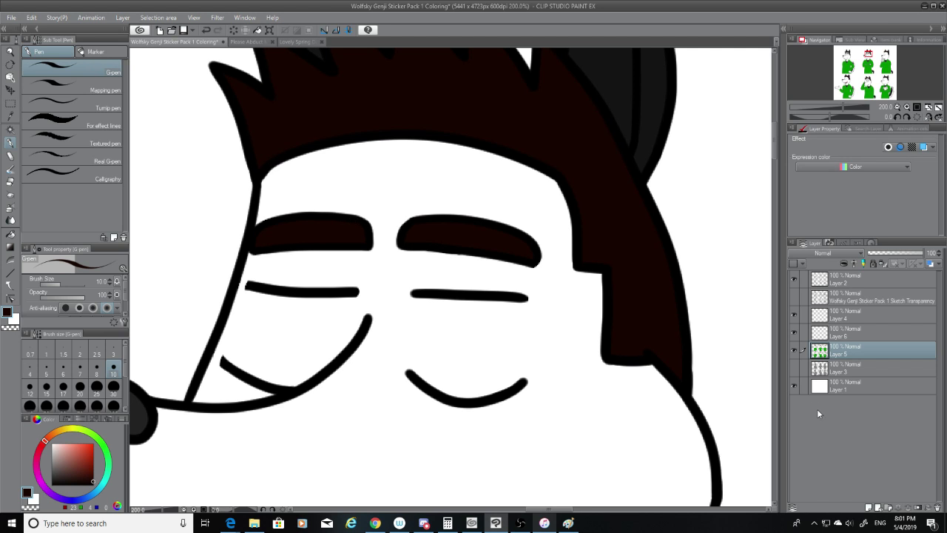
Make Layer 6 active and show the sketch transparency layer over the top-right wolf's face.
left_click_drag(554, 509, 671, 520)
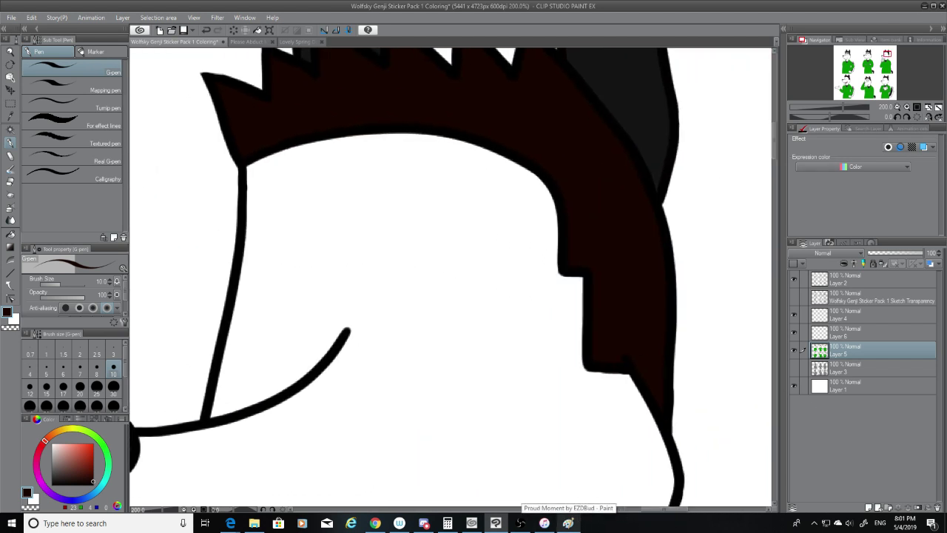
left_click(834, 331)
left_click(794, 297)
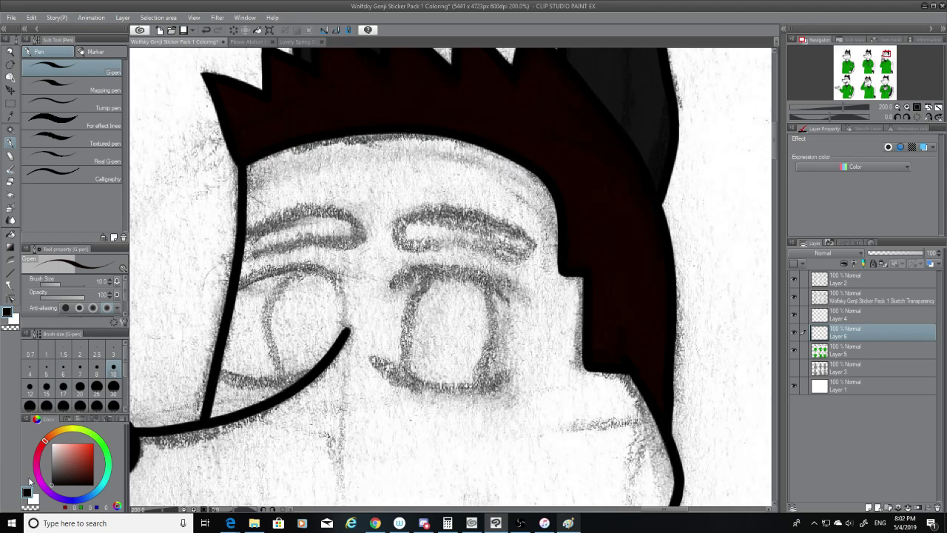
Try to ink the left eyebrow's curved upper edge over the sketch with the G-pen at size 10.
mouse_move(248, 238)
left_mouse_down()
mouse_move(264, 222)
mouse_move(349, 245)
mouse_move(270, 217)
mouse_move(353, 240)
left_mouse_up()
key("ctrl+z")
key("ctrl+z")
left_click_drag(250, 235, 374, 246)
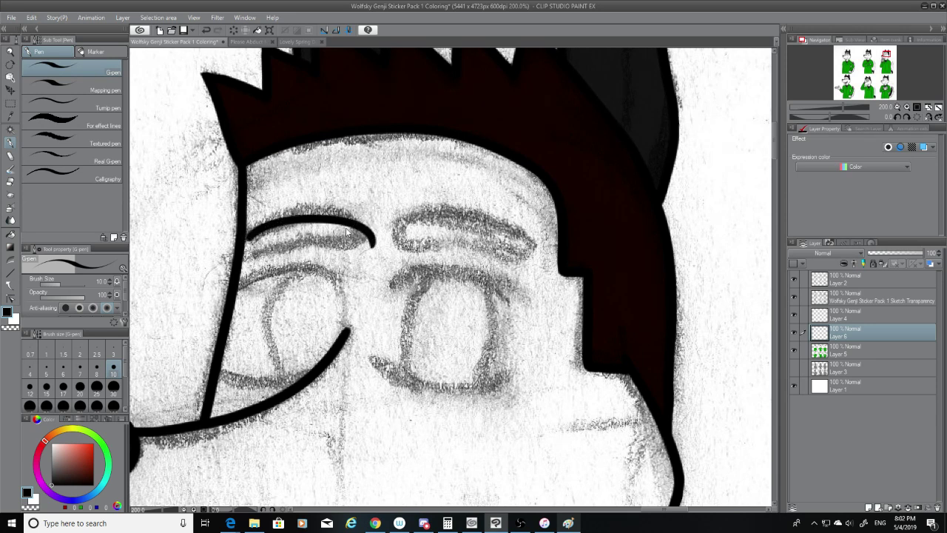
key("ctrl+z")
mouse_move(255, 223)
left_mouse_down()
mouse_move(373, 242)
mouse_move(268, 220)
mouse_move(356, 241)
mouse_move(313, 211)
mouse_move(361, 238)
left_mouse_up()
key("ctrl+z")
key("ctrl+z")
key("ctrl+z")
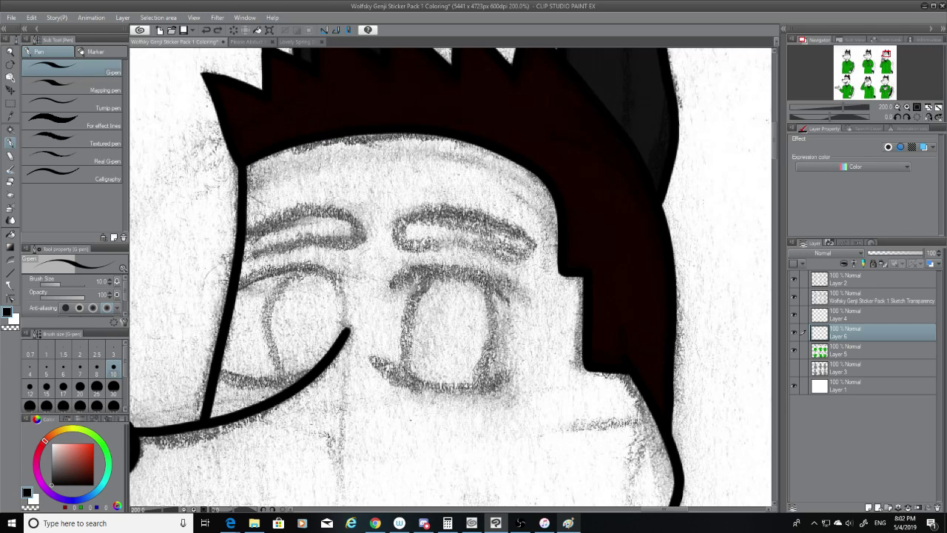
left_click_drag(256, 228, 362, 242)
key("ctrl+z")
mouse_move(267, 226)
left_mouse_down()
mouse_move(369, 243)
mouse_move(296, 216)
mouse_move(361, 235)
left_mouse_up()
key("ctrl+z")
key("ctrl+z")
left_click_drag(261, 231, 349, 244)
key("ctrl+z")
left_click_drag(260, 230, 352, 247)
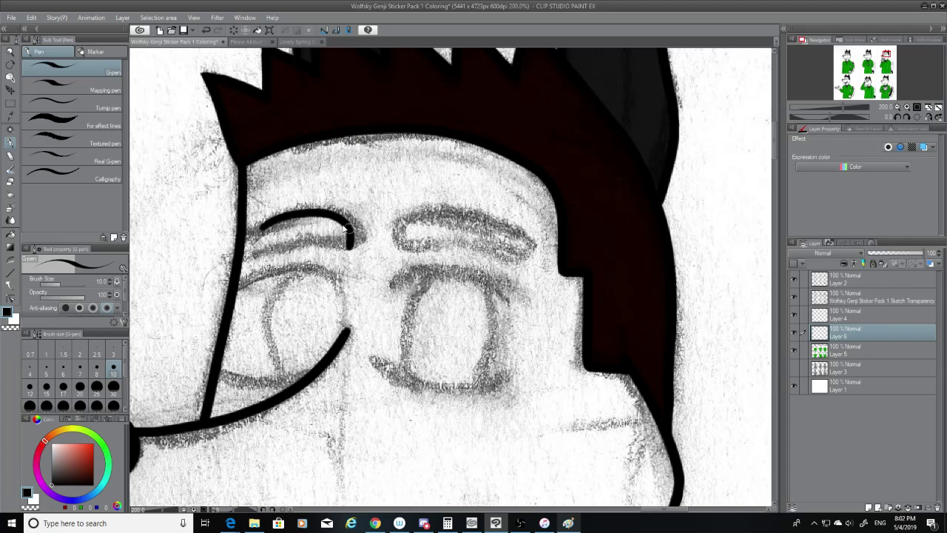
key("ctrl+z")
left_click_drag(260, 226, 368, 236)
key("ctrl+z")
Ink the left eyebrow's arched upper edge with a rounded inner end, and its lower edge out to the face outline.
mouse_move(262, 223)
left_mouse_down()
mouse_move(353, 246)
mouse_move(284, 214)
mouse_move(351, 243)
left_mouse_up()
key("ctrl+z")
key("ctrl+z")
mouse_move(259, 224)
left_mouse_down()
mouse_move(358, 244)
mouse_move(259, 261)
left_mouse_up()
key("ctrl+z")
left_click_drag(355, 245, 229, 259)
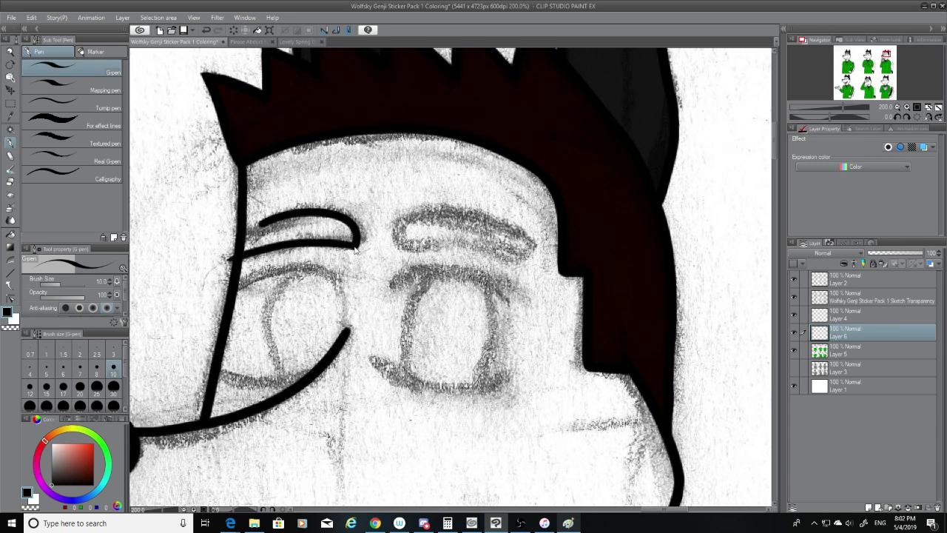
Erase the lower edge's overshoot past the face outline and close the left eyebrow's outer end with the G-pen.
left_click(10, 181)
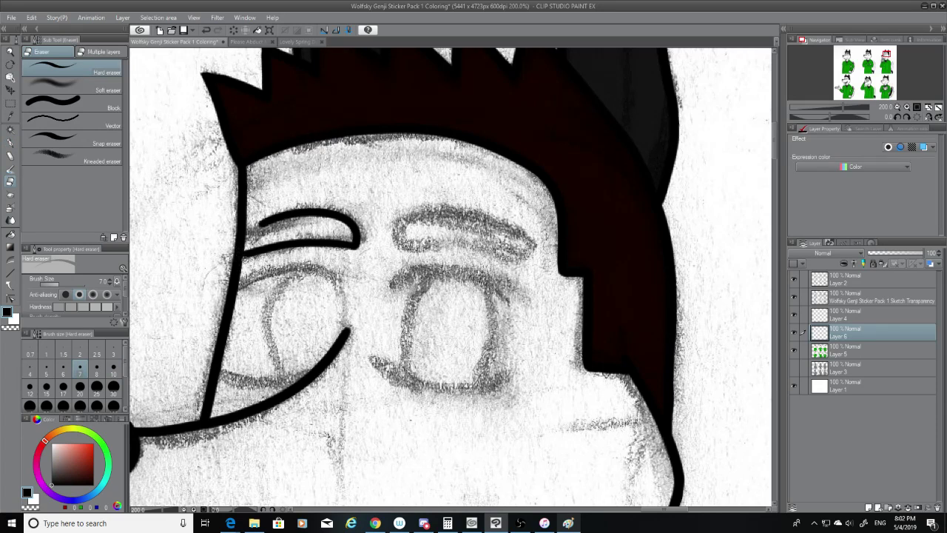
left_click(11, 142)
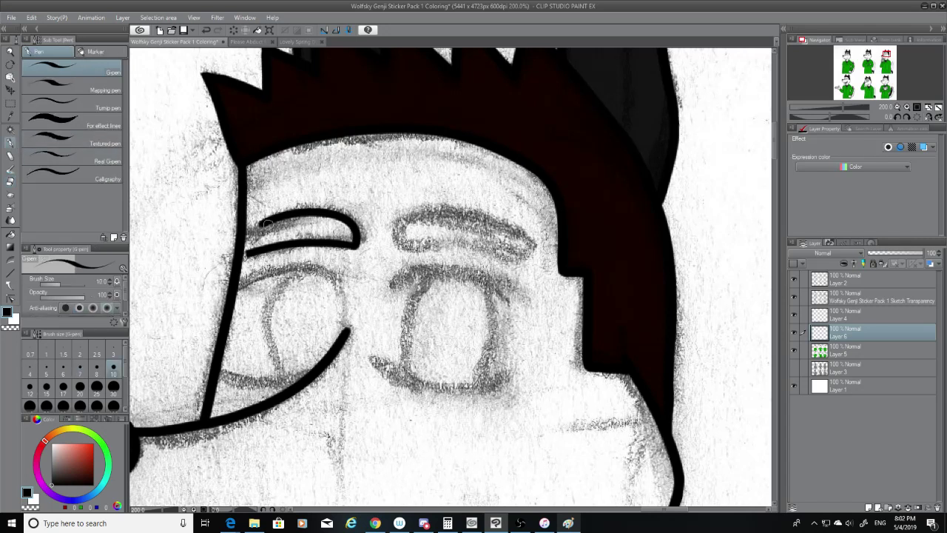
mouse_move(268, 225)
left_mouse_down()
mouse_move(248, 238)
mouse_move(250, 250)
left_mouse_up()
key("ctrl+z")
Ink the right eyebrow's short inner end and its gently curved lower edge over the sketch.
mouse_move(405, 223)
left_mouse_down()
mouse_move(405, 222)
mouse_move(400, 248)
mouse_move(518, 263)
left_mouse_up()
key("ctrl+z")
key("ctrl+z")
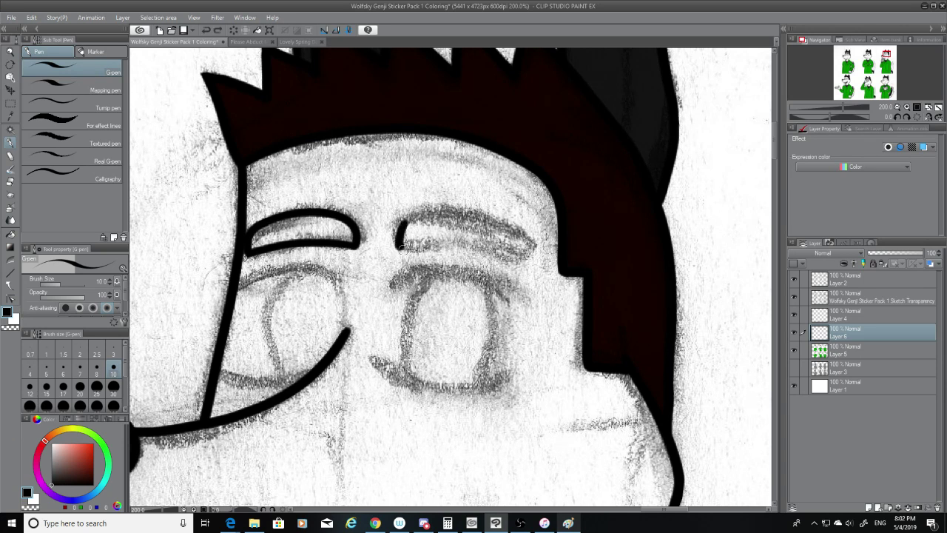
left_click_drag(398, 247, 527, 277)
key("ctrl+z")
left_click_drag(398, 247, 510, 263)
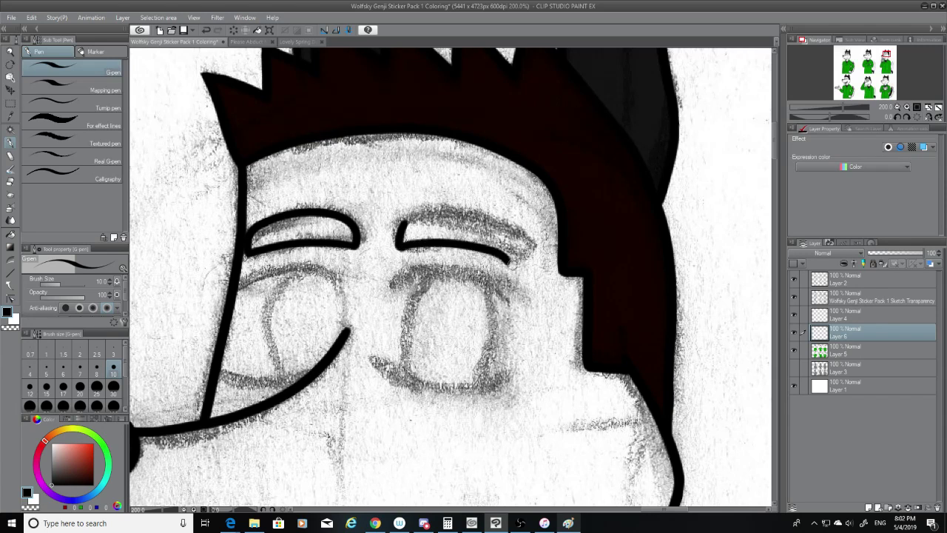
Try to ink the right eyebrow's upper edge from the inner end to the outer tip over the sketch.
left_click_drag(404, 221, 523, 259)
key("ctrl+z")
left_click_drag(405, 221, 524, 260)
key("ctrl+z")
mouse_move(400, 221)
left_mouse_down()
mouse_move(522, 259)
mouse_move(442, 213)
mouse_move(518, 258)
left_mouse_up()
key("ctrl+z")
key("ctrl+z")
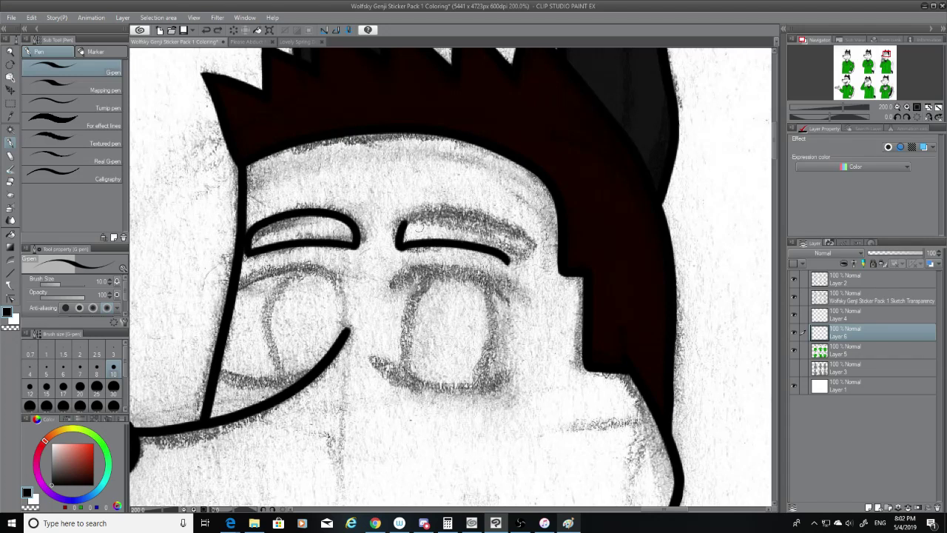
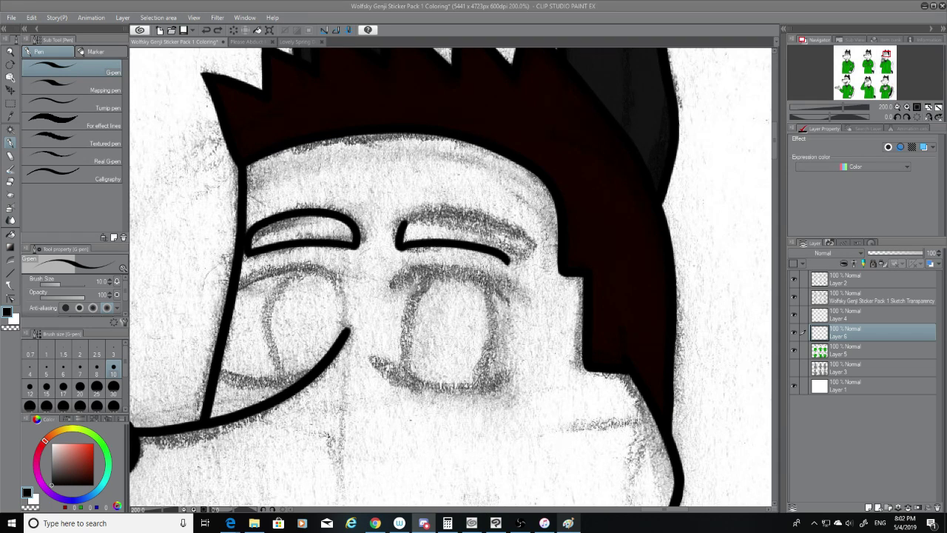
key("alt+Tab")
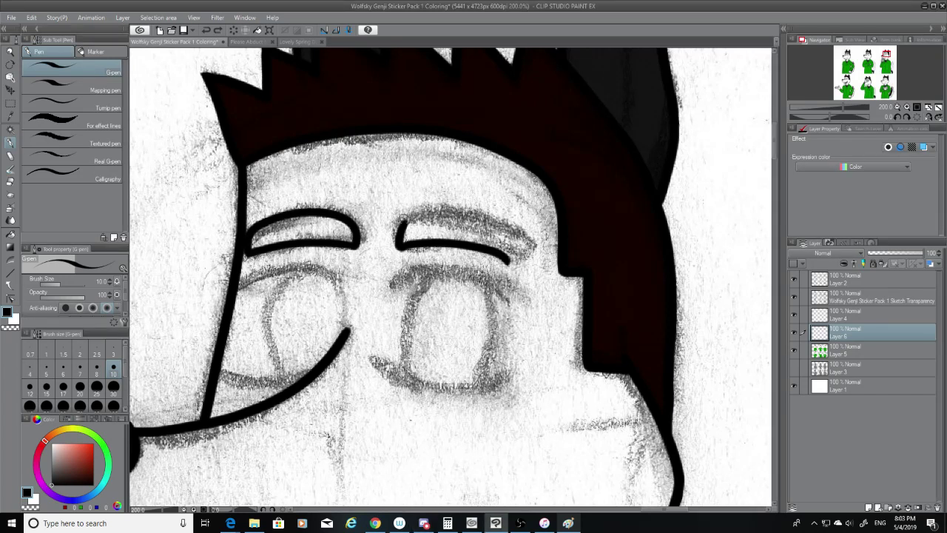
left_click_drag(400, 238, 509, 248)
key("ctrl+z")
mouse_move(402, 236)
left_mouse_down()
mouse_move(467, 216)
mouse_move(508, 246)
mouse_move(510, 261)
mouse_move(512, 247)
left_mouse_up()
key("ctrl+z")
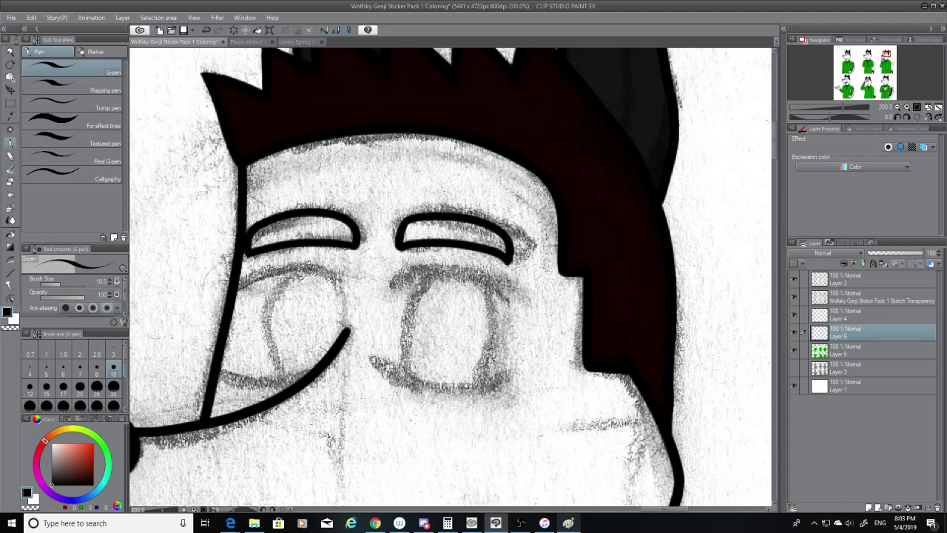
Hide the sketch layer and ink the right eyebrow's upper edge, curving it down past the outer end of the lower edge.
left_click(794, 296)
key("ctrl+z")
key("ctrl+z")
mouse_move(407, 221)
left_mouse_down()
mouse_move(473, 221)
mouse_move(511, 259)
left_mouse_up()
key("ctrl+z")
key("ctrl+z")
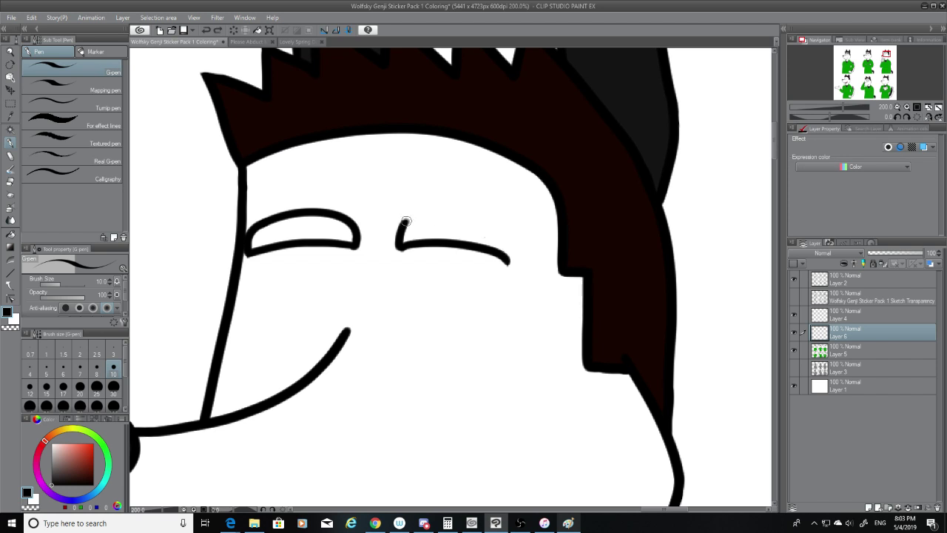
left_click_drag(404, 219, 510, 259)
key("ctrl+z")
mouse_move(403, 220)
left_mouse_down()
mouse_move(473, 222)
mouse_move(510, 259)
left_mouse_up()
key("ctrl+z")
mouse_move(404, 220)
left_mouse_down()
mouse_move(457, 214)
mouse_move(511, 258)
left_mouse_up()
key("ctrl+z")
left_click_drag(404, 220, 511, 259)
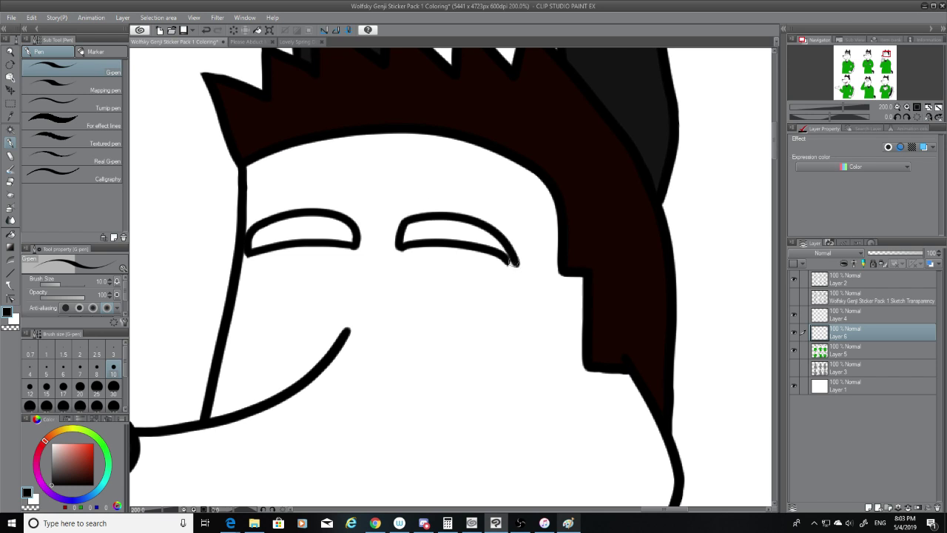
key("ctrl+z")
left_click_drag(404, 220, 511, 259)
key("ctrl+z")
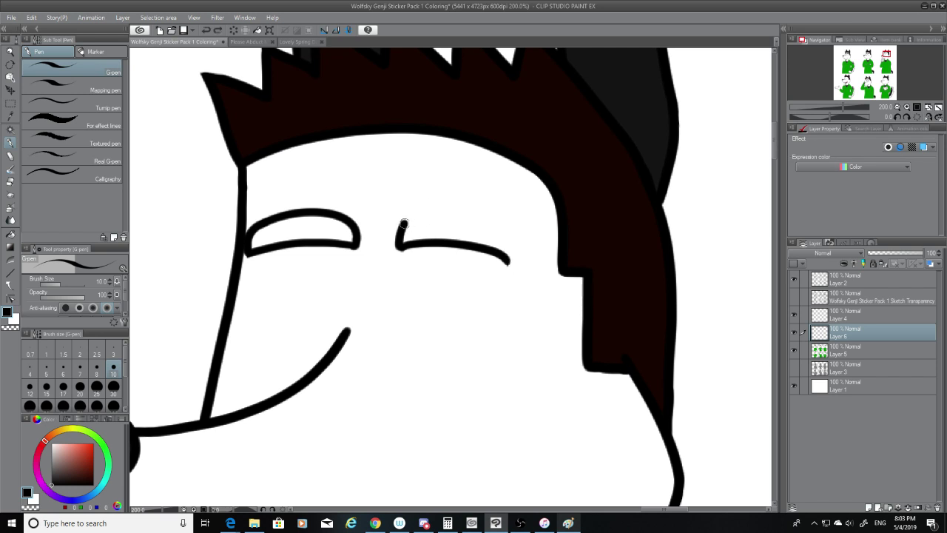
left_click_drag(404, 219, 511, 259)
key("ctrl+z")
left_click_drag(403, 220, 510, 259)
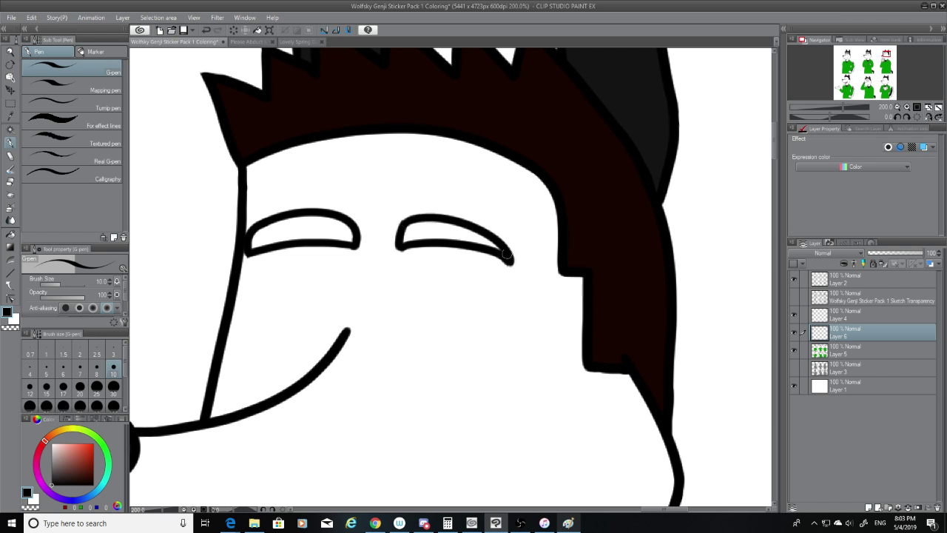
key("ctrl+z")
left_click_drag(403, 219, 513, 261)
key("ctrl+z")
left_click_drag(404, 220, 510, 259)
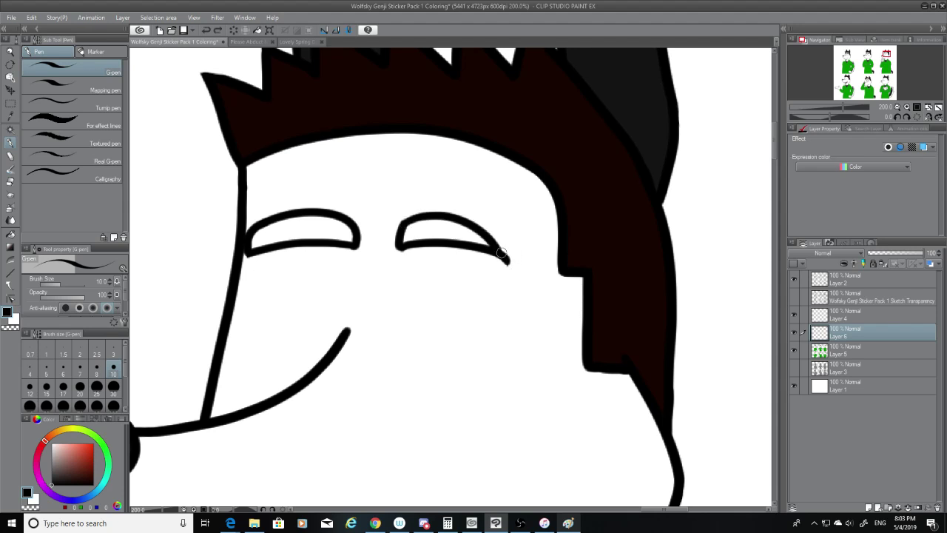
key("ctrl+z")
left_click_drag(404, 219, 521, 260)
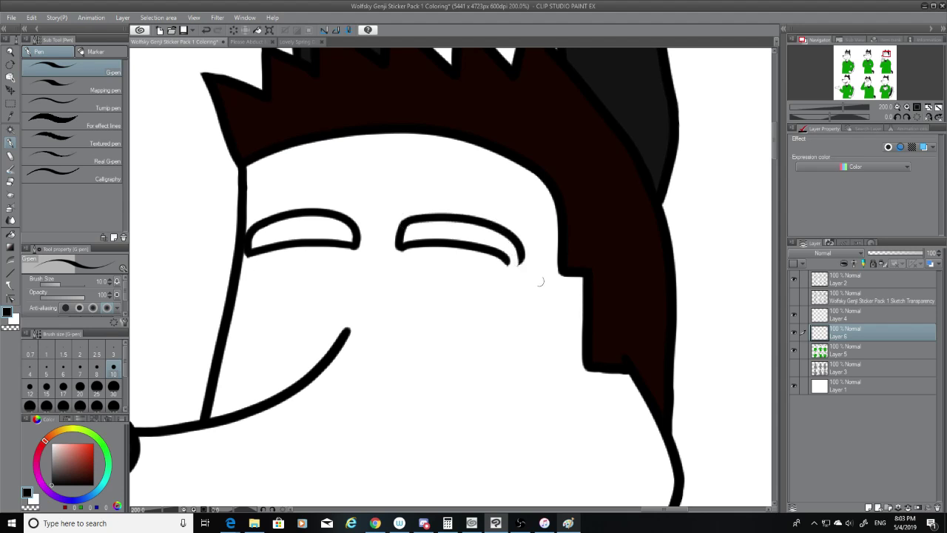
Erase the downward curve at the right eyebrow's outer end with the Hard eraser at size 20.
left_click(9, 182)
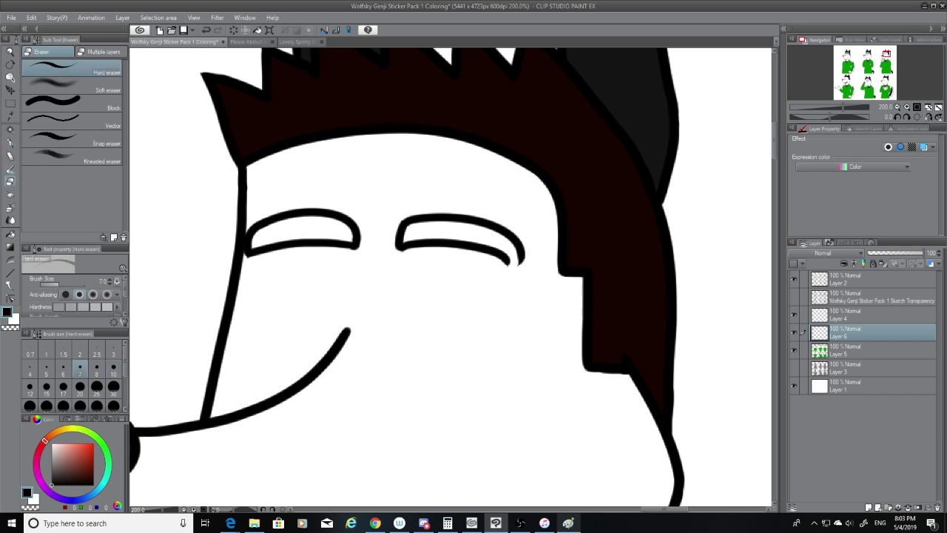
left_click(81, 387)
mouse_move(523, 265)
left_mouse_down()
mouse_move(514, 205)
mouse_move(520, 239)
mouse_move(513, 229)
left_mouse_up()
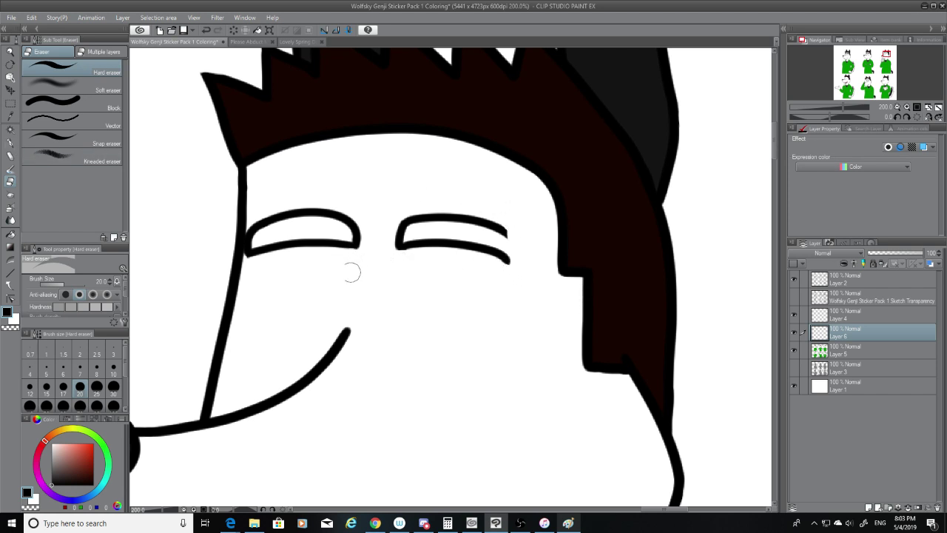
Close the right eyebrow's outer end with a short G-pen curve, and touch up the left eyebrow's lower inner corner.
left_click(9, 142)
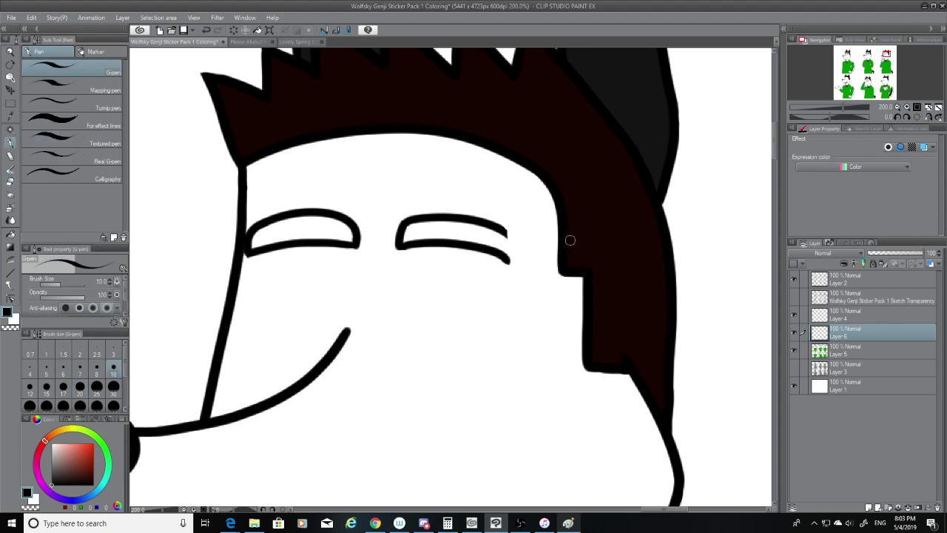
left_click_drag(502, 229, 509, 259)
key("ctrl+z")
key("ctrl+z")
key("ctrl+z")
key("ctrl+z")
left_click_drag(354, 243, 360, 246)
Sample the hair's dark brown with the Eyedropper on Layer 5, and return to Layer 6.
left_click(851, 348)
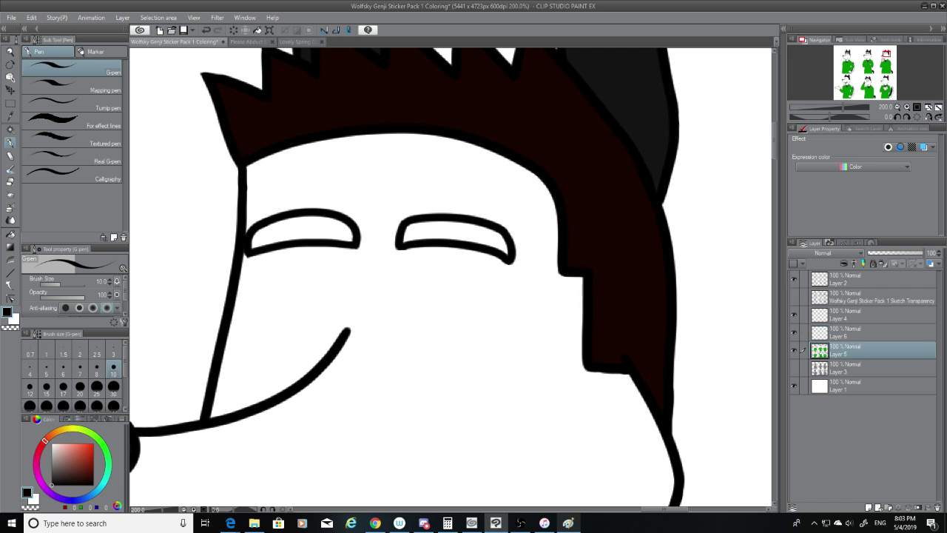
left_click(11, 115)
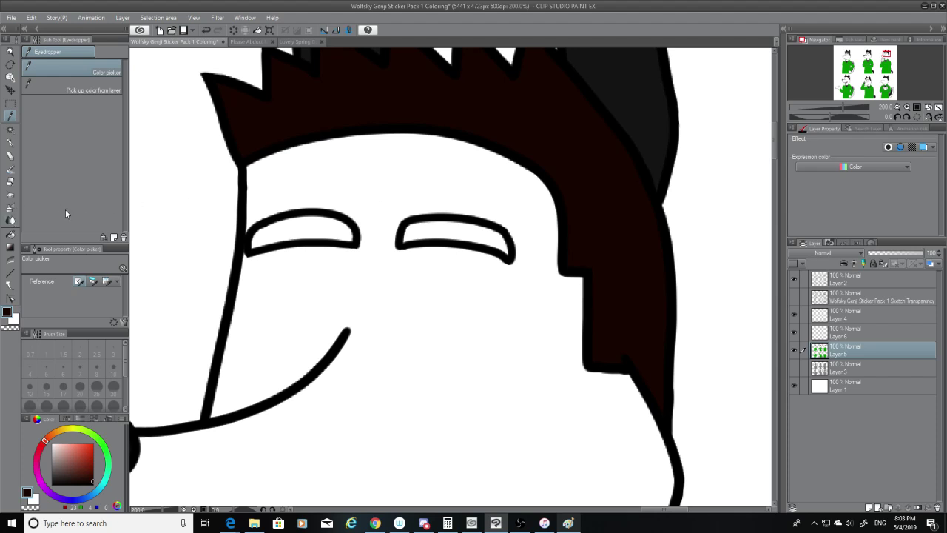
left_click(864, 333)
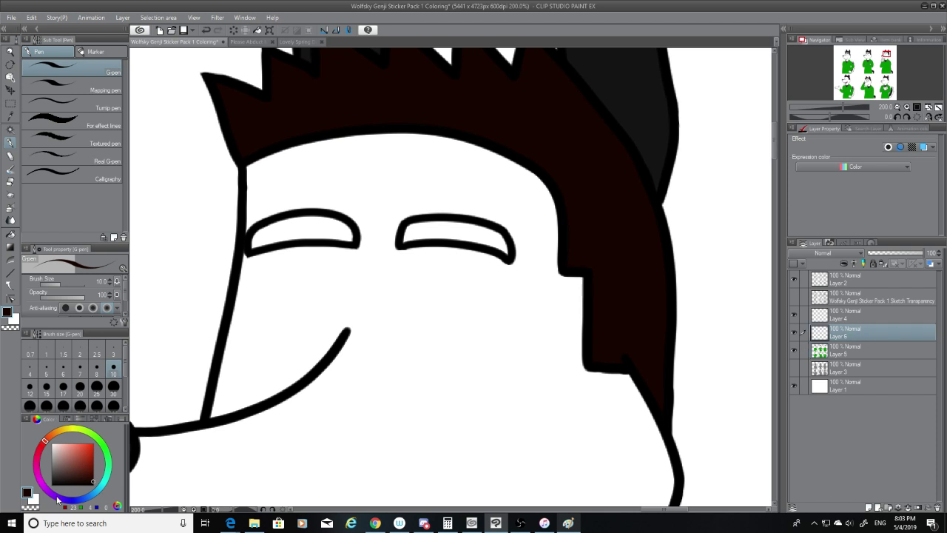
Erase the right eyebrow's upper edge with the Hard eraser at size 20 and return to the G-pen.
left_click(10, 181)
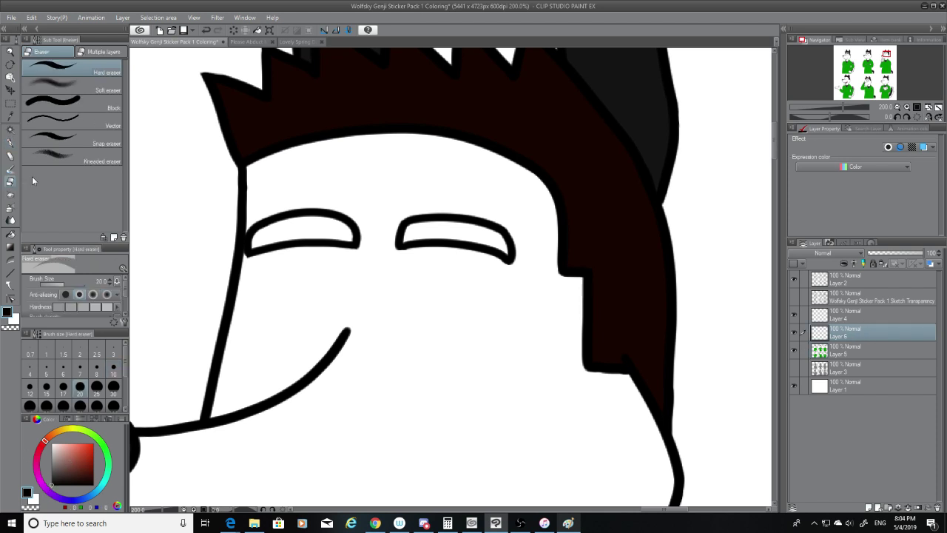
left_click_drag(413, 221, 510, 222)
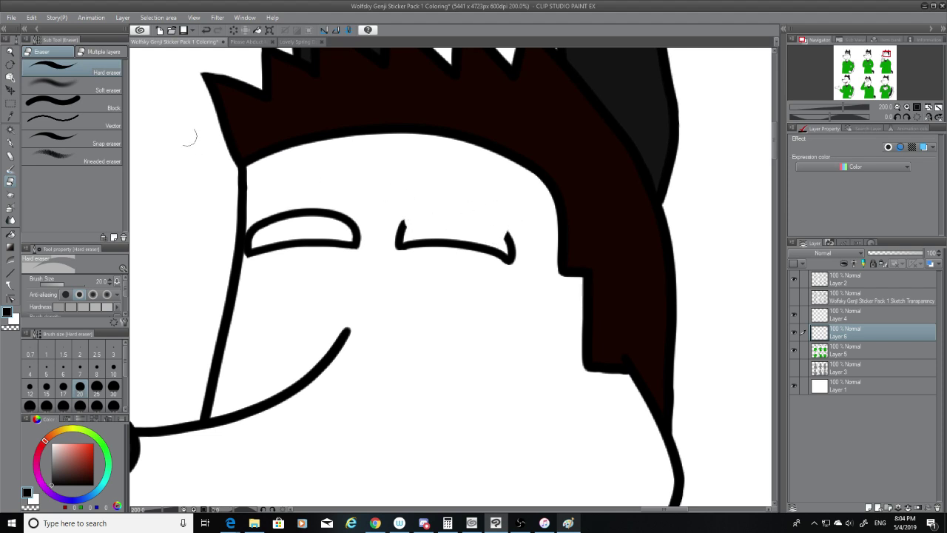
left_click(11, 142)
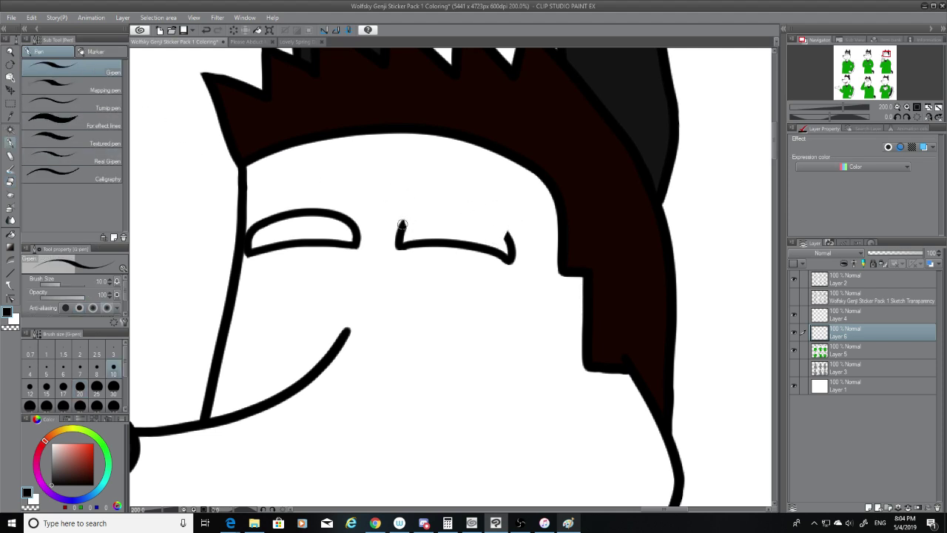
Try to redraw the right eyebrow's upper edge as one stroke between its inner and outer ends.
mouse_move(402, 223)
left_mouse_down()
mouse_move(473, 220)
mouse_move(504, 231)
left_mouse_up()
key("ctrl+z")
left_click_drag(405, 222, 503, 231)
key("ctrl+z")
left_click_drag(406, 222, 503, 231)
key("ctrl+z")
mouse_move(407, 222)
left_mouse_down()
mouse_move(507, 232)
mouse_move(488, 219)
mouse_move(416, 217)
mouse_move(503, 228)
left_mouse_up()
key("ctrl+z")
key("ctrl+z")
key("ctrl+z")
mouse_move(407, 223)
left_mouse_down()
mouse_move(458, 214)
mouse_move(506, 233)
left_mouse_up()
key("ctrl+z")
left_click_drag(406, 222, 507, 233)
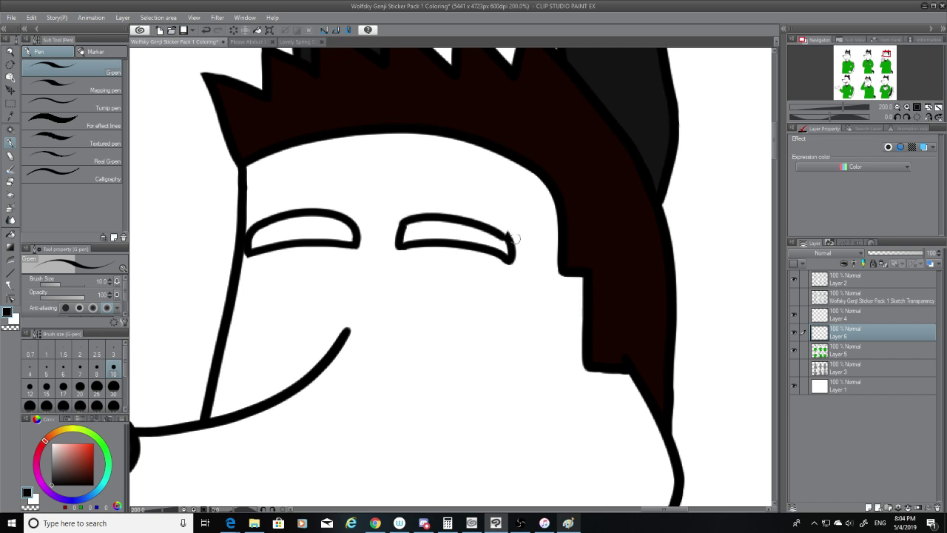
key("ctrl+z")
left_click_drag(407, 222, 507, 233)
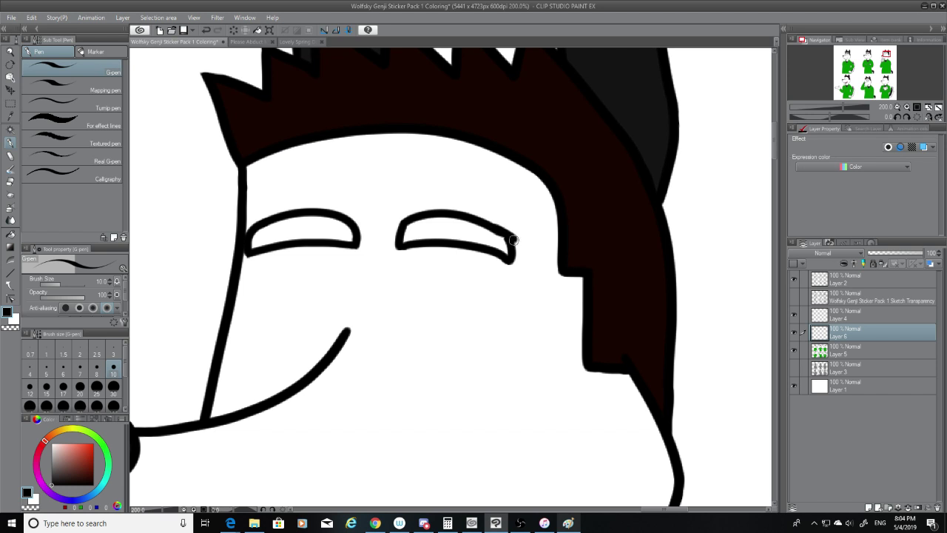
key("ctrl+z")
left_click_drag(407, 222, 506, 233)
key("ctrl+z")
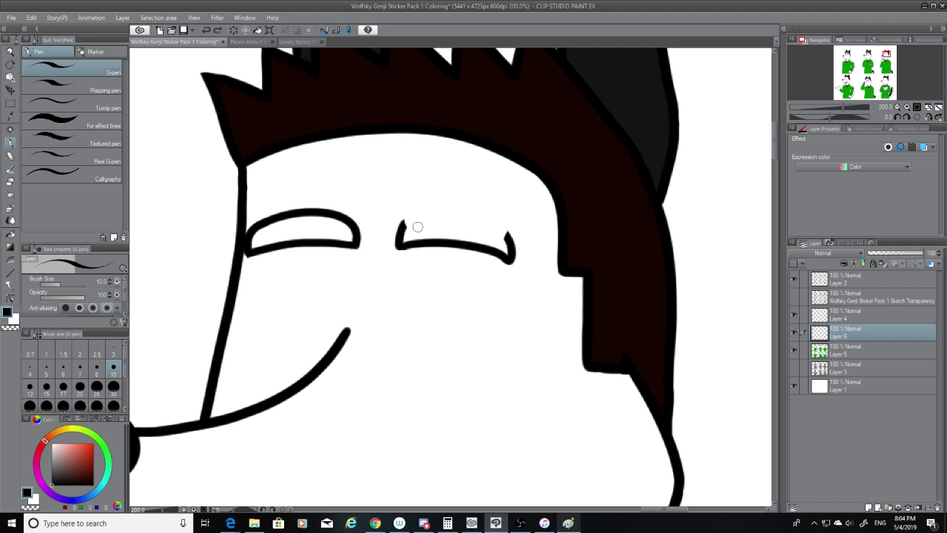
left_click_drag(406, 223, 507, 233)
key("ctrl+z")
Ink the right eyebrow's upper edge as a smooth arch and join it to the outer end.
left_click_drag(409, 220, 506, 236)
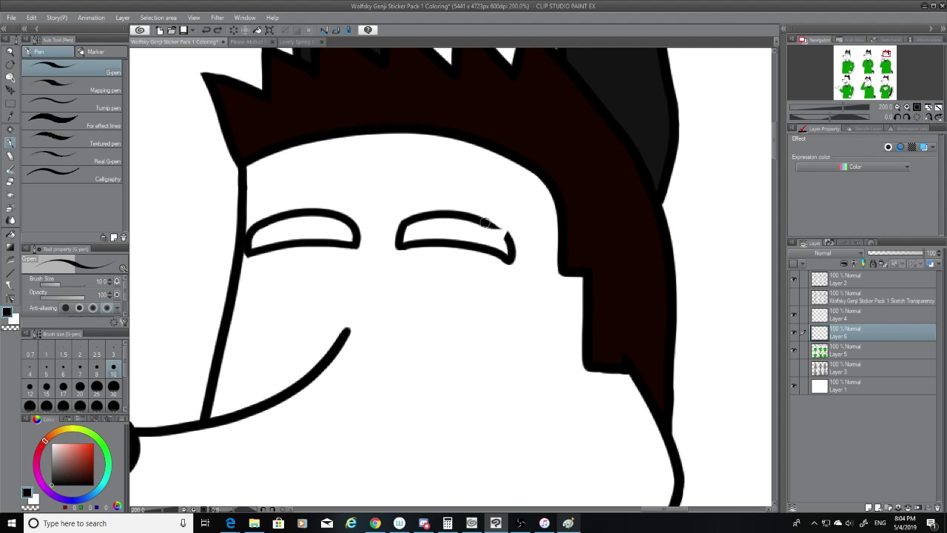
left_click_drag(482, 222, 510, 241)
key("ctrl+z")
key("ctrl+z")
key("ctrl+z")
key("ctrl+z")
Smooth the upper inner corner of the right eyebrow's outline with the Hard eraser and small G-pen touch-ups.
left_click(12, 184)
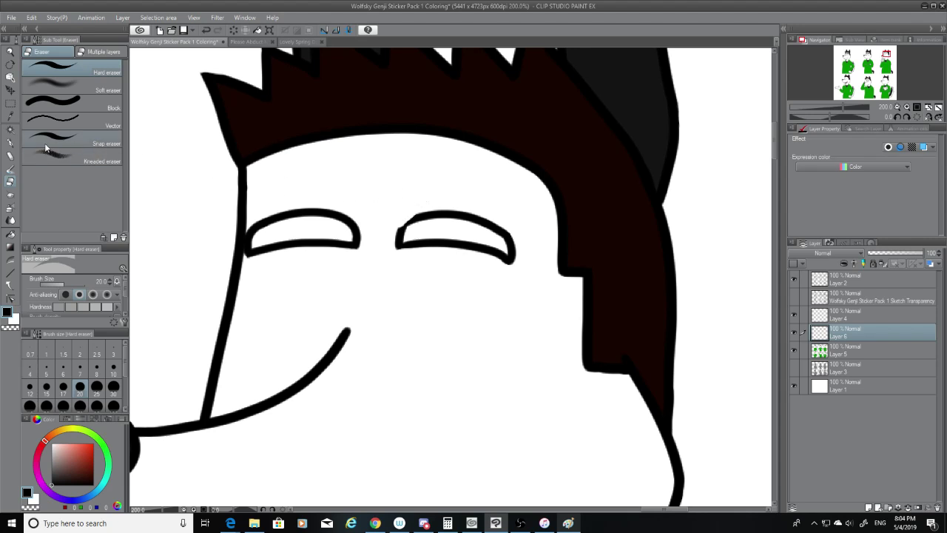
key("p")
mouse_move(418, 217)
left_mouse_down()
mouse_move(401, 231)
mouse_move(410, 221)
mouse_move(430, 225)
mouse_move(400, 233)
mouse_move(422, 217)
mouse_move(400, 234)
mouse_move(422, 217)
left_mouse_up()
key("ctrl+z")
key("ctrl+z")
key("ctrl+z")
key("ctrl+z")
key("ctrl+z")
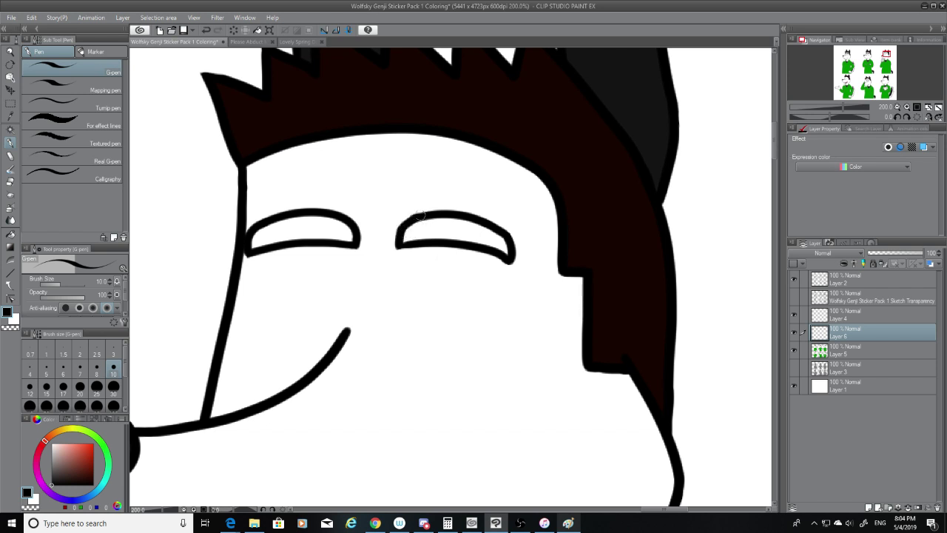
Clean the right eyebrow's upper inner corner with the Hard eraser and fill both eyebrows with the hair's dark brown on Layer 5.
key("e")
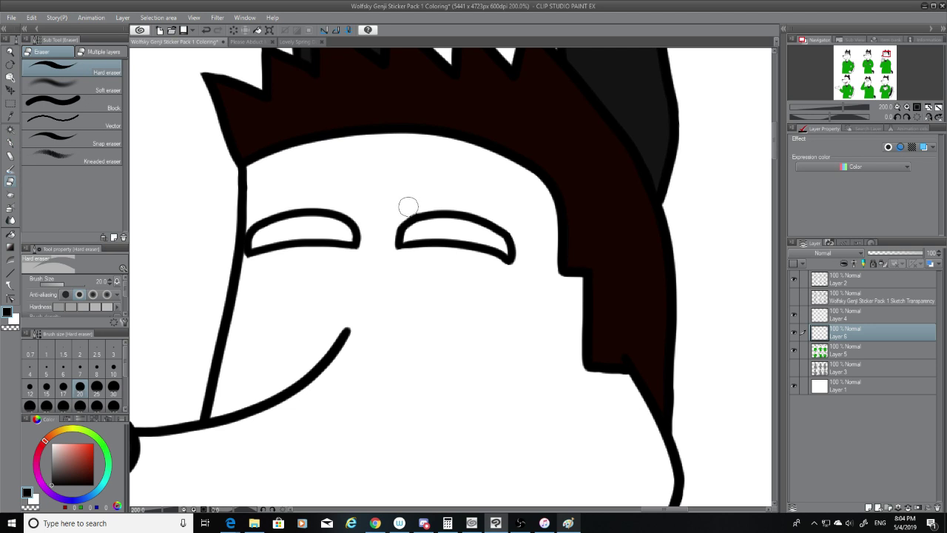
left_click_drag(408, 207, 387, 224)
left_click(881, 352)
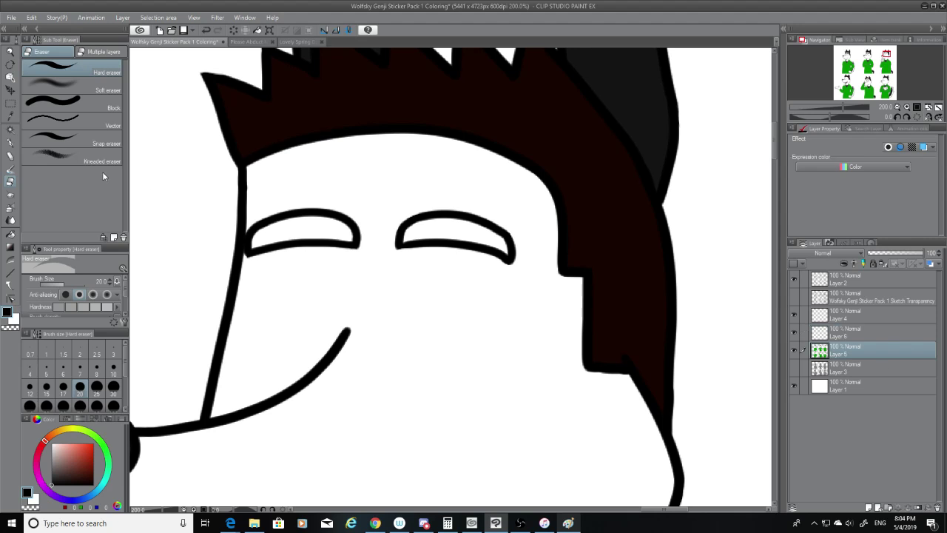
left_click(10, 118)
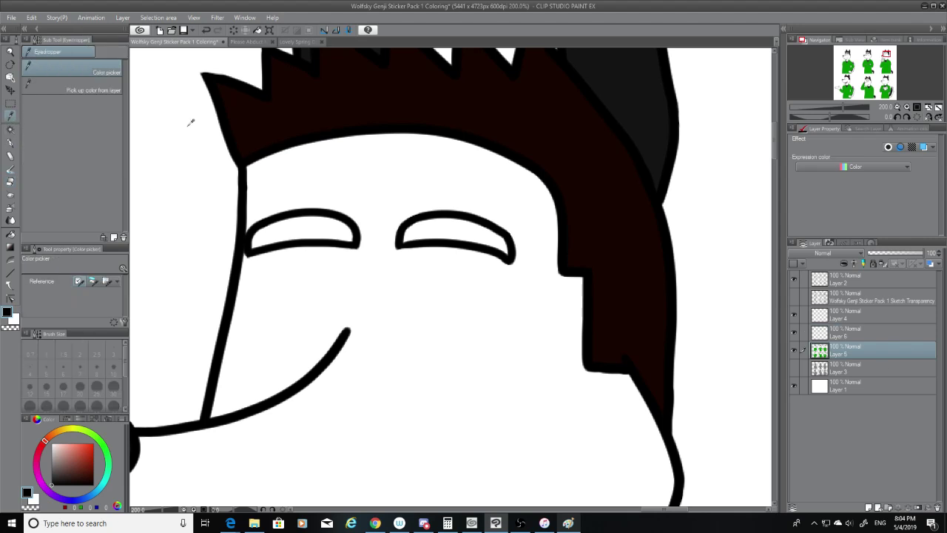
left_click(10, 142)
mouse_move(330, 243)
left_mouse_down()
mouse_move(347, 230)
mouse_move(320, 221)
mouse_move(268, 231)
mouse_move(330, 222)
mouse_move(351, 239)
mouse_move(256, 244)
mouse_move(270, 227)
mouse_move(254, 242)
mouse_move(308, 234)
left_mouse_up()
left_click(47, 387)
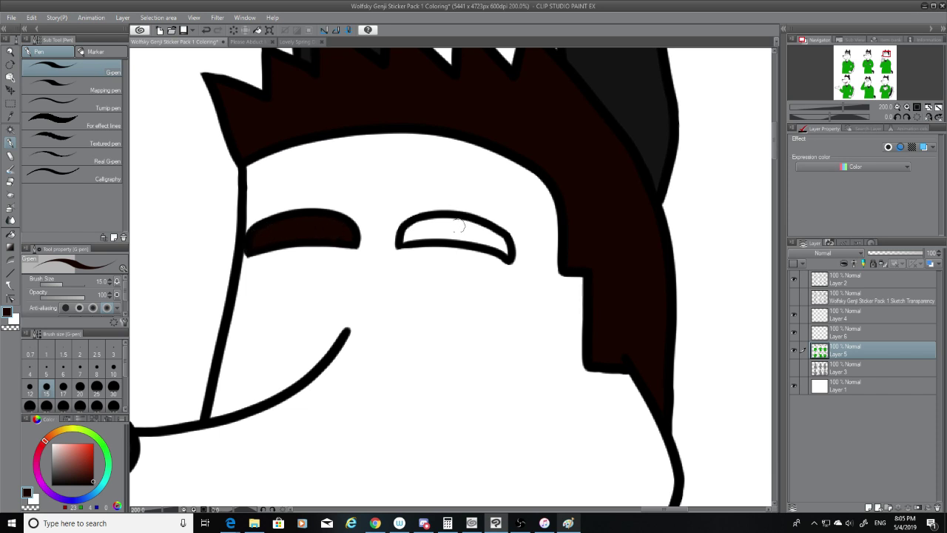
mouse_move(450, 226)
left_mouse_down()
mouse_move(405, 239)
mouse_move(462, 224)
mouse_move(504, 246)
mouse_move(418, 233)
mouse_move(482, 232)
left_mouse_up()
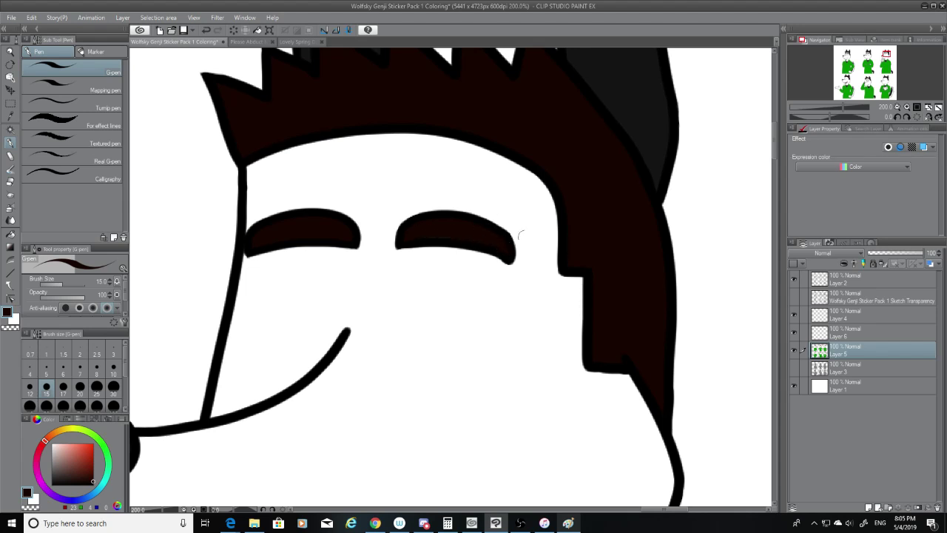
Show the sketch and try to ink the right eye's upper lid on Layer 2 with the G-pen at size 12.
left_click(794, 297)
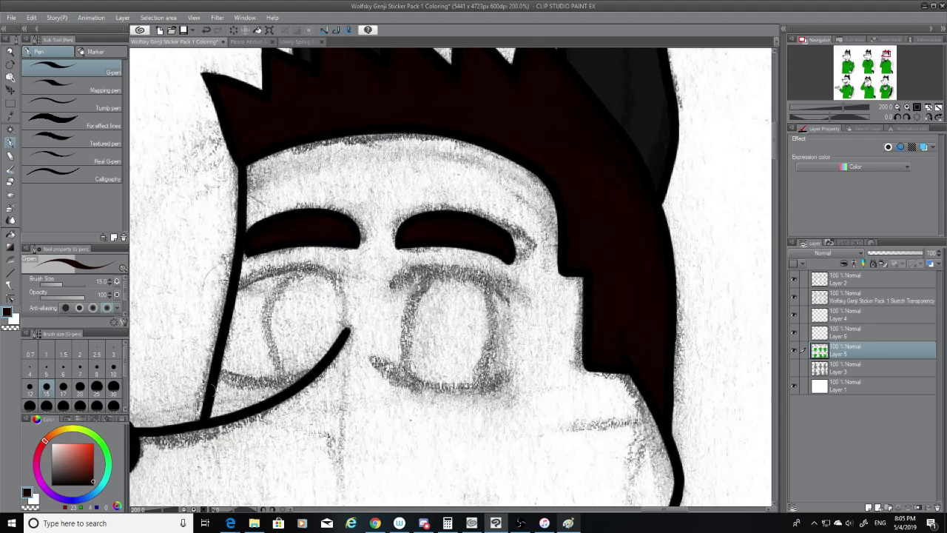
left_click(29, 395)
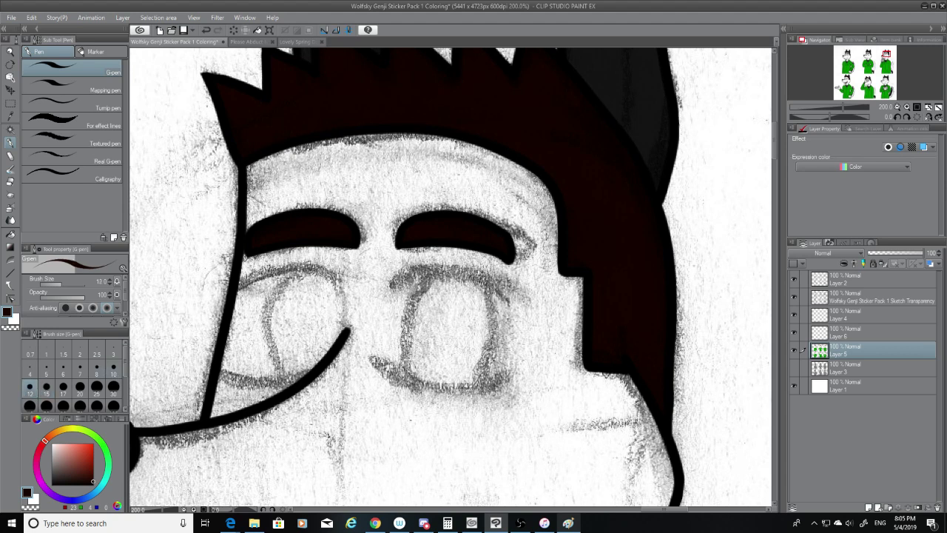
left_click(855, 281)
left_click_drag(401, 271, 531, 304)
key("ctrl+z")
left_click_drag(75, 462, 51, 485)
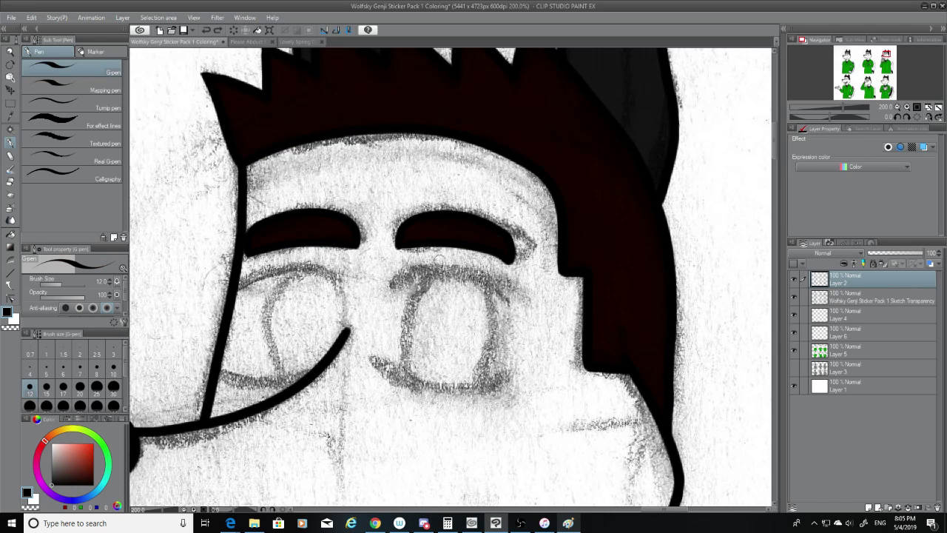
left_click(793, 279)
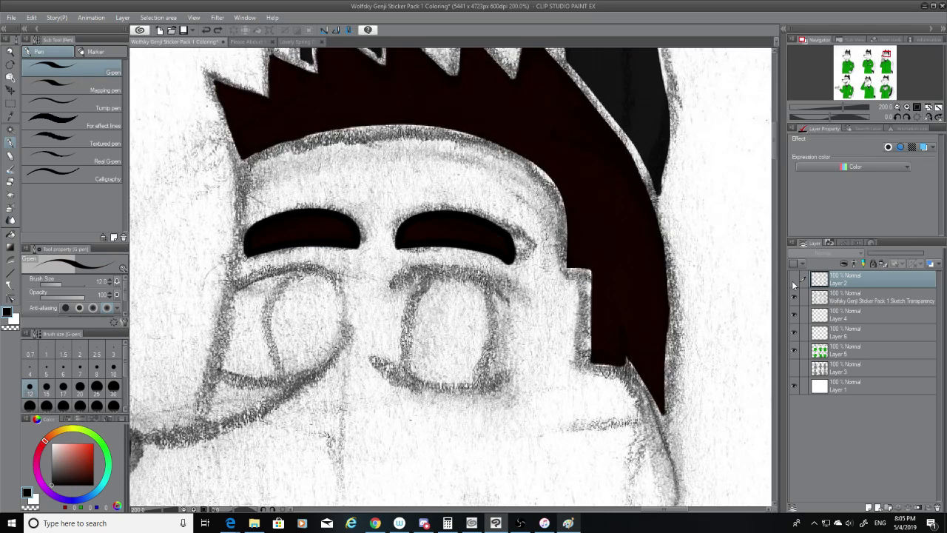
left_click(793, 279)
left_click(795, 294)
left_click(795, 294)
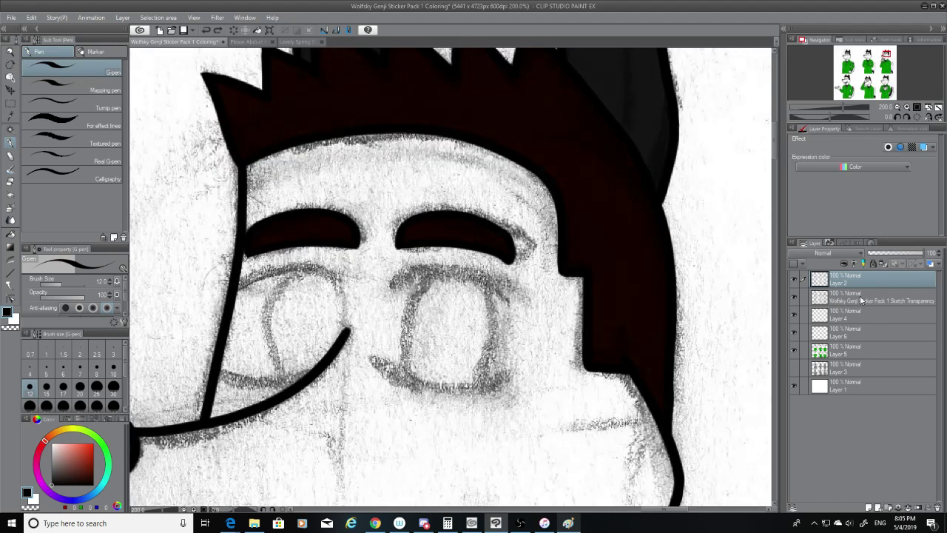
Erase the outline at the right eyebrow's outer end on Layer 6 with the Hard eraser at size 20 and hide the sketch.
left_click(849, 335)
key("e")
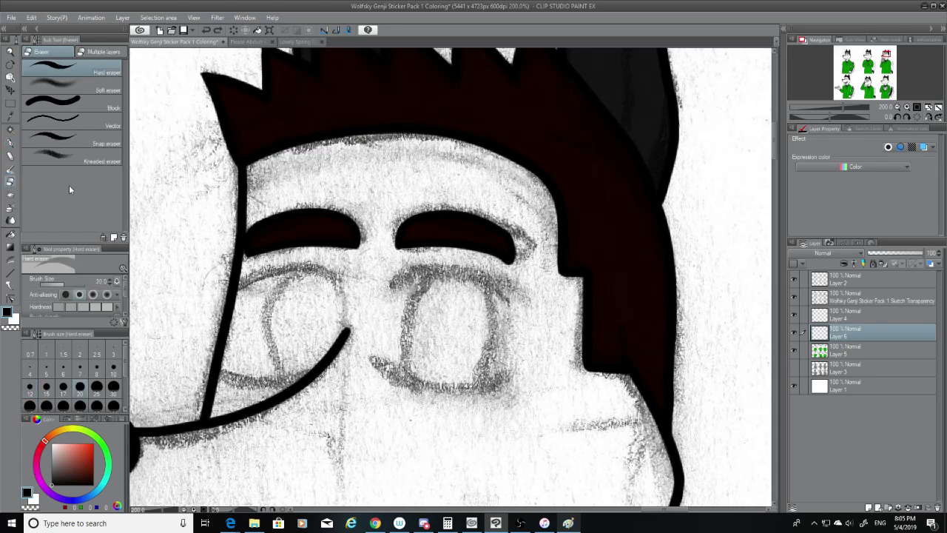
mouse_move(517, 246)
left_mouse_down()
mouse_move(515, 233)
mouse_move(519, 279)
mouse_move(509, 243)
left_mouse_up()
left_click(795, 298)
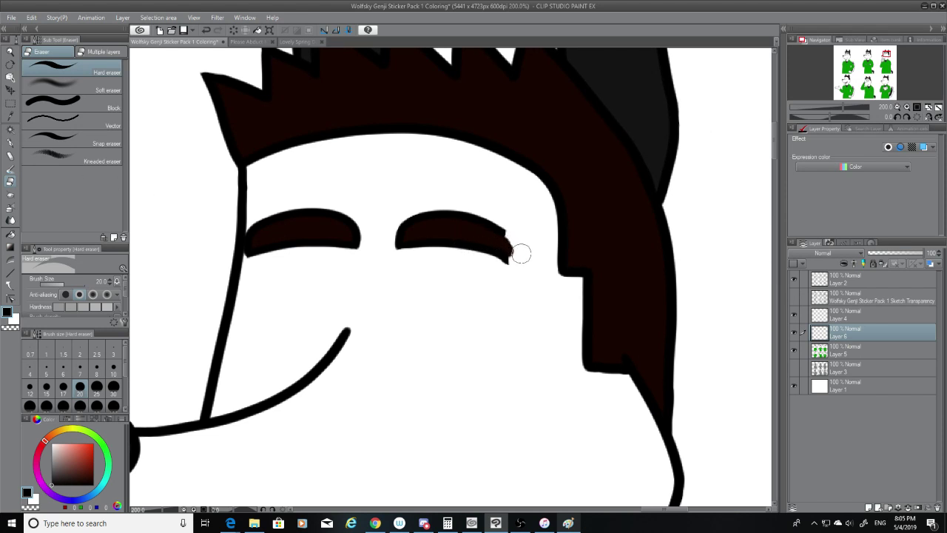
Redraw the right eyebrow's outer end as a rounded tip with the black G-pen at size 10.
left_click(10, 143)
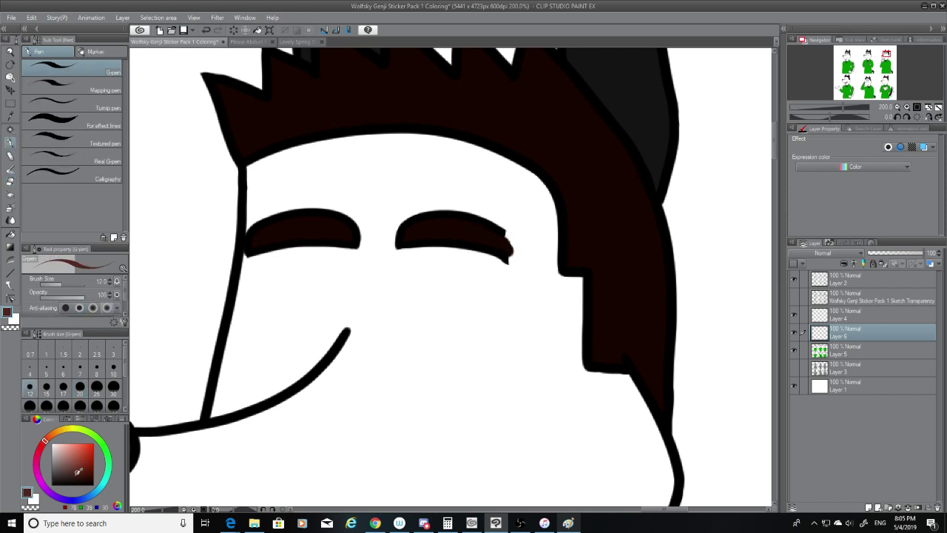
left_click(113, 368)
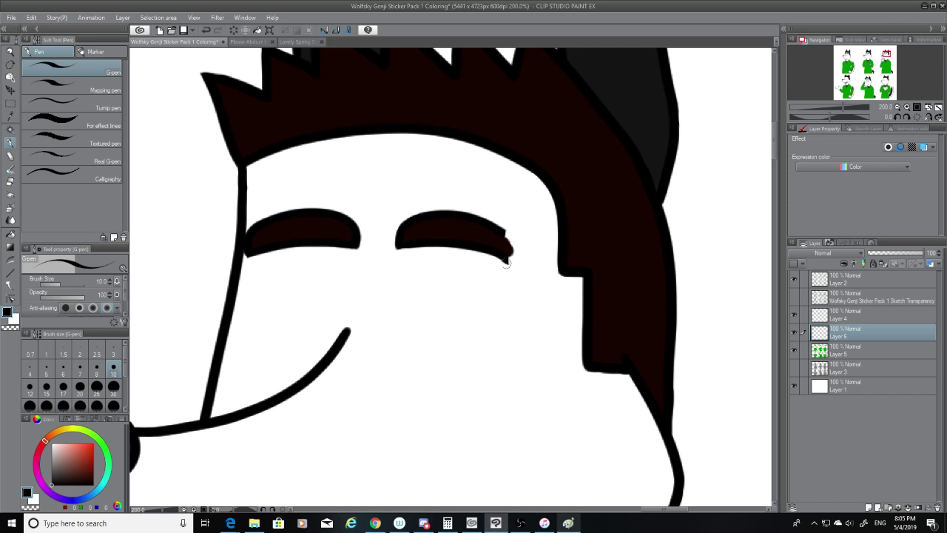
mouse_move(502, 232)
left_mouse_down()
mouse_move(516, 253)
mouse_move(504, 255)
left_mouse_up()
key("ctrl+z")
key("ctrl+z")
key("ctrl+z")
Smooth the lower tip of the right eyebrow's outer end with the Hard eraser and G-pen touch-ups.
left_click(11, 182)
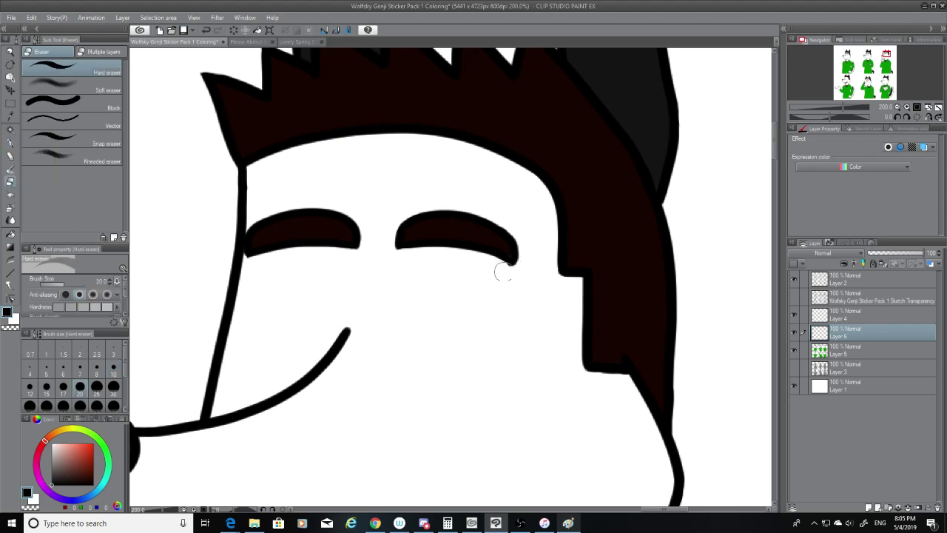
left_click(10, 145)
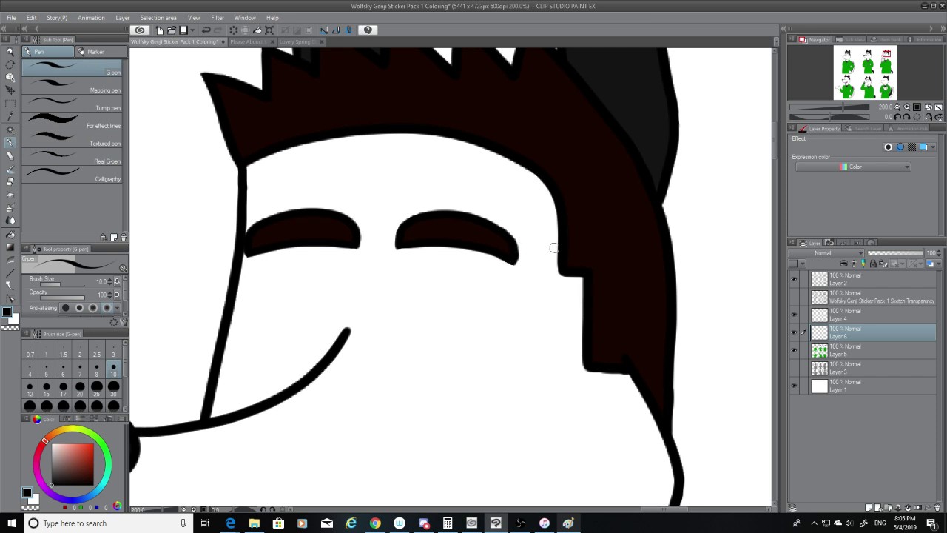
left_click(9, 183)
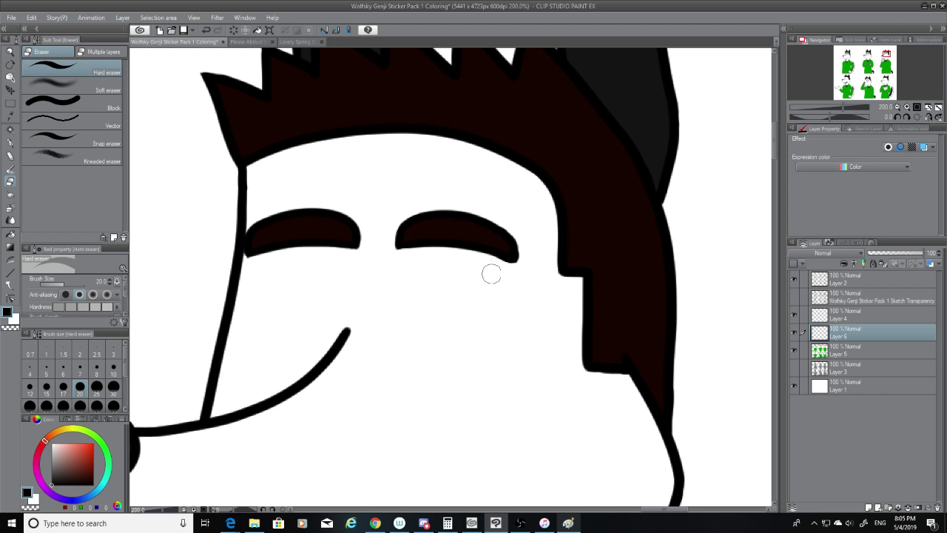
Sample the dark brown and fill the gap inside the right eyebrow's outer end on Layer 5 with the G-pen.
left_click(857, 354)
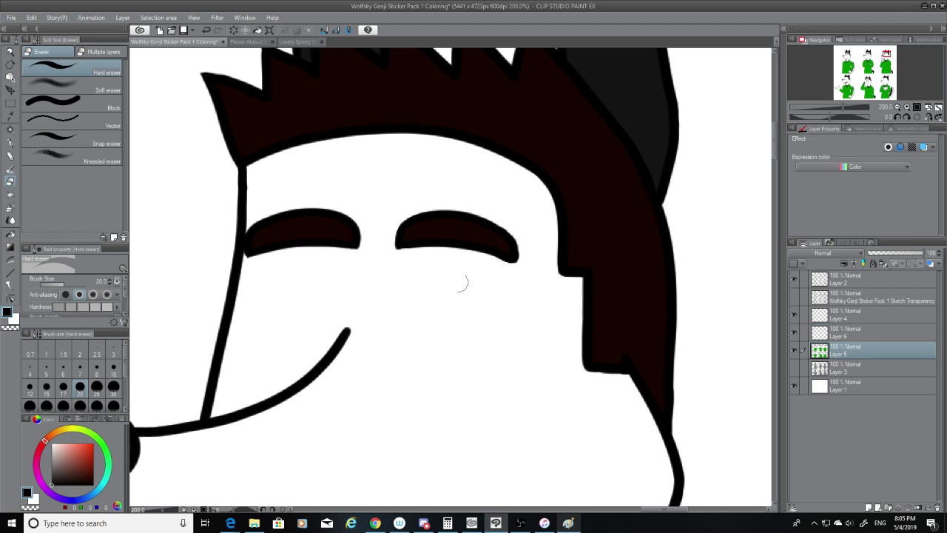
left_click(10, 116)
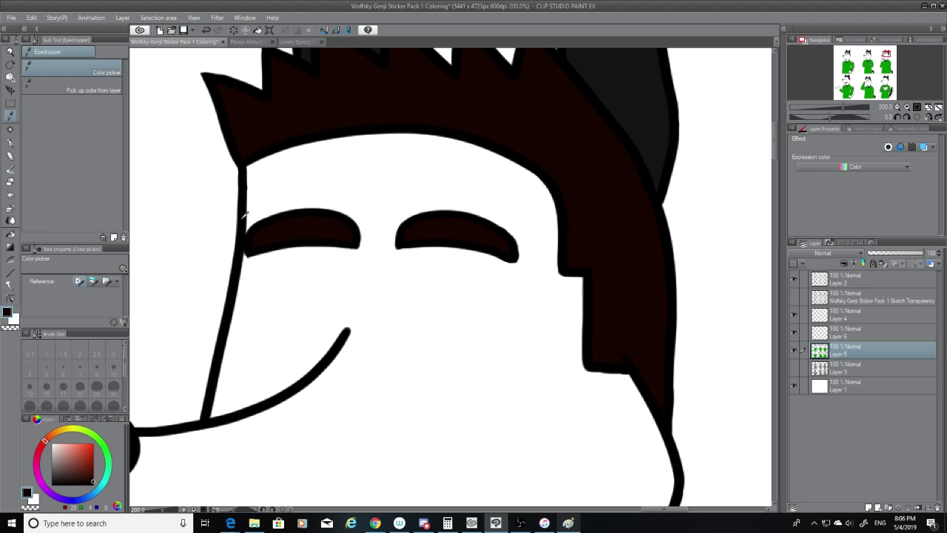
key("p")
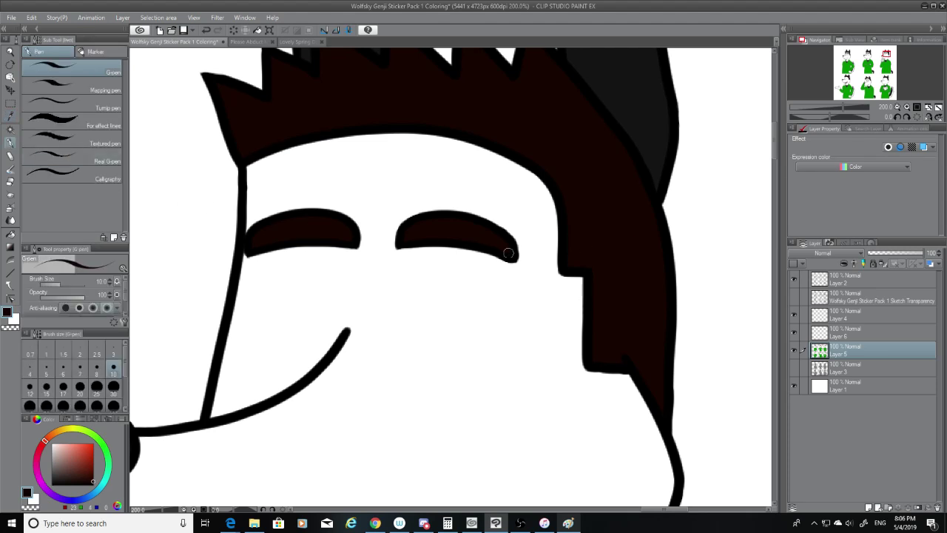
Show the sketch and prepare the black G-pen at size 12 for inking on Layer 2.
left_click(853, 282)
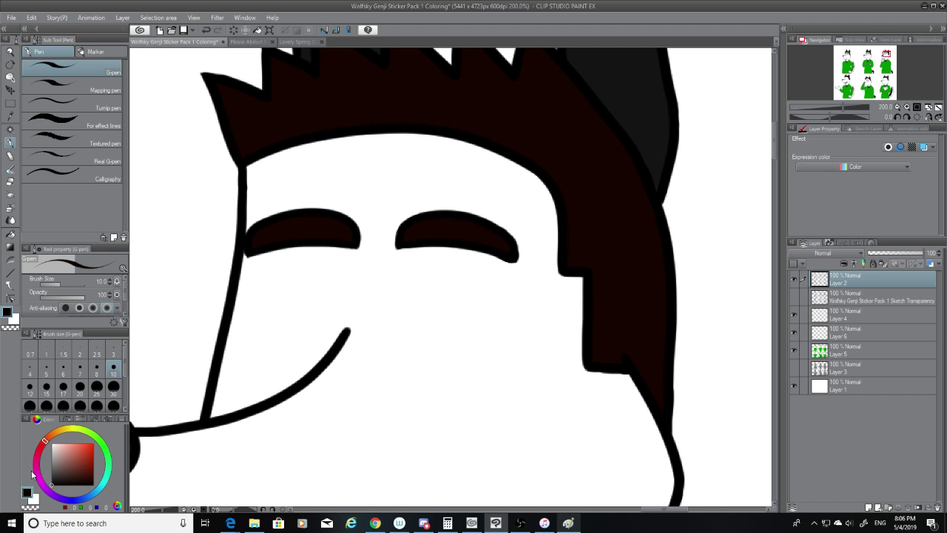
left_click(29, 388)
left_click(795, 299)
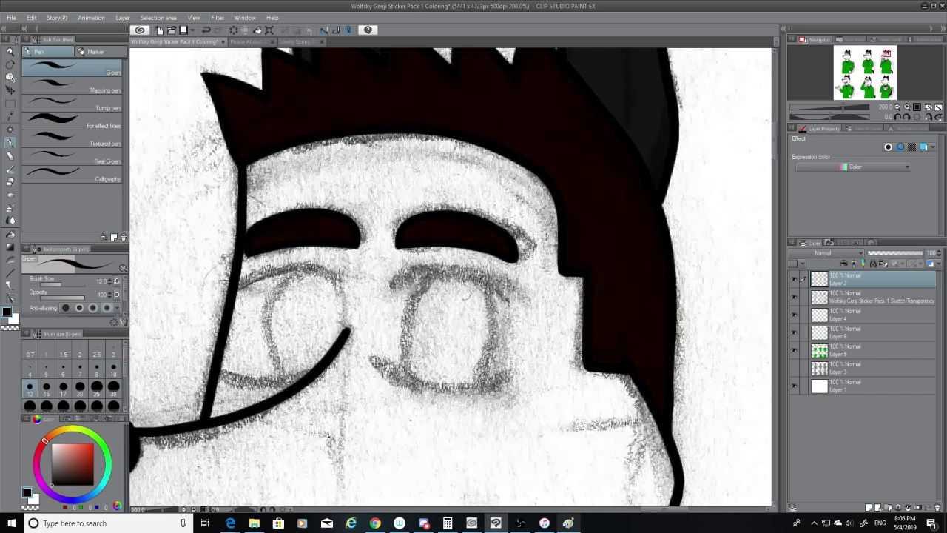
Try to ink the right eye's upper lid as a single arched stroke along the sketch.
left_click_drag(397, 282, 517, 306)
key("ctrl+z")
left_click_drag(394, 281, 517, 309)
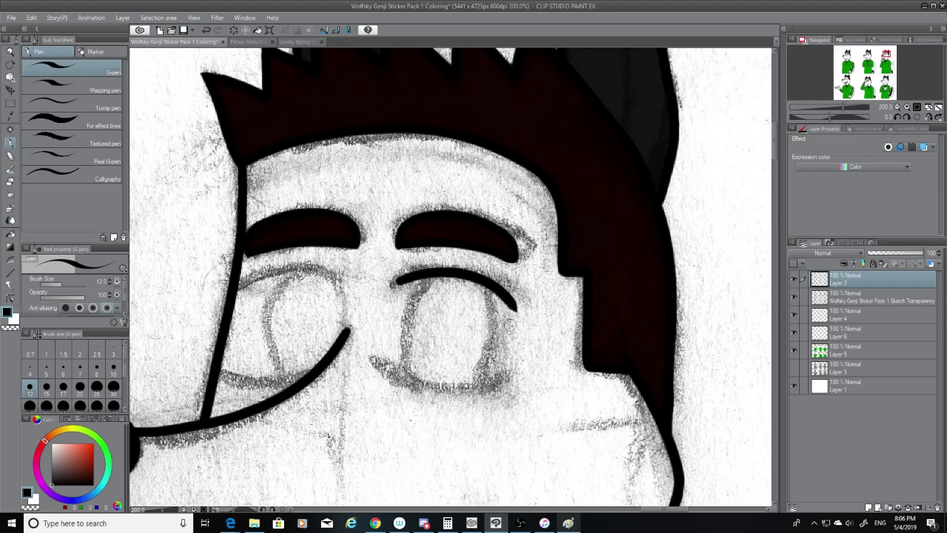
key("ctrl+z")
left_click_drag(395, 285, 522, 317)
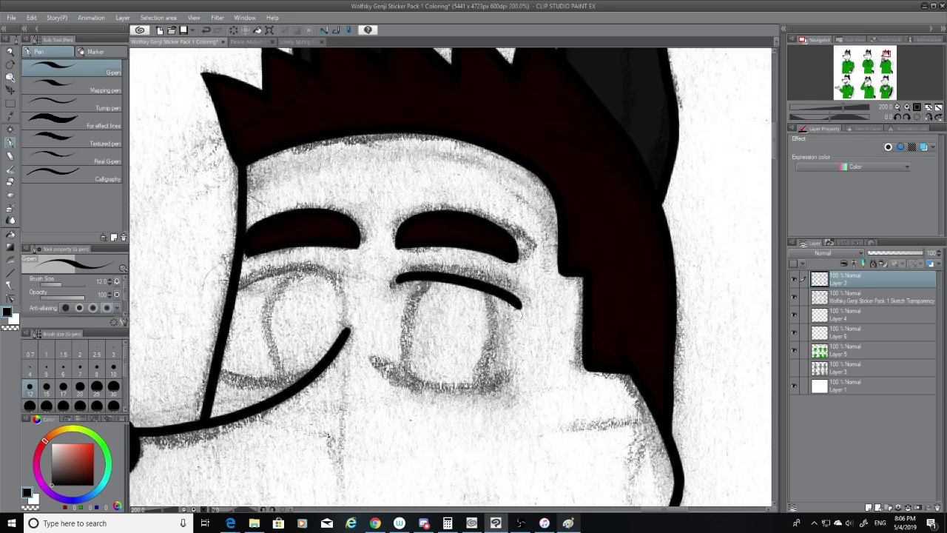
key("ctrl+z")
left_click_drag(390, 284, 508, 316)
key("ctrl+z")
left_click_drag(392, 283, 513, 315)
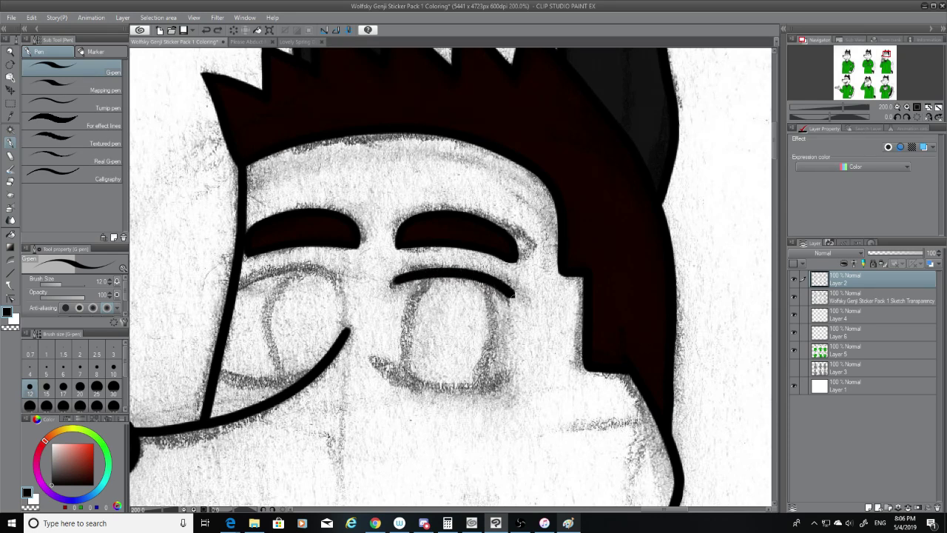
key("ctrl+z")
mouse_move(392, 284)
left_mouse_down()
mouse_move(411, 275)
mouse_move(524, 309)
left_mouse_up()
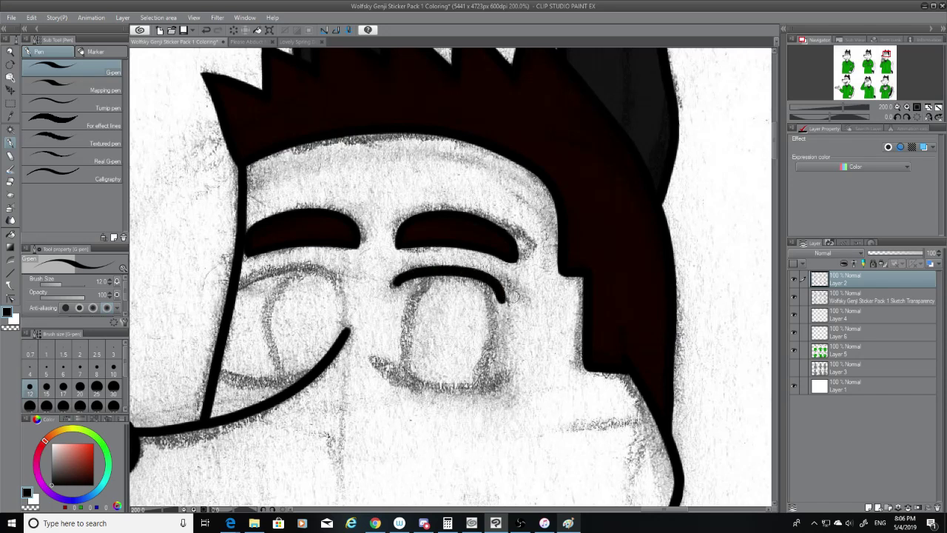
key("ctrl+z")
mouse_move(396, 284)
left_mouse_down()
mouse_move(411, 275)
mouse_move(530, 300)
mouse_move(445, 269)
mouse_move(512, 306)
mouse_move(395, 280)
mouse_move(507, 299)
mouse_move(400, 276)
mouse_move(510, 312)
left_mouse_up()
key("ctrl+z")
key("ctrl+z")
key("ctrl+z")
key("ctrl+z")
left_click_drag(395, 284, 511, 311)
key("ctrl+z")
key("ctrl+z")
left_click_drag(392, 285, 510, 311)
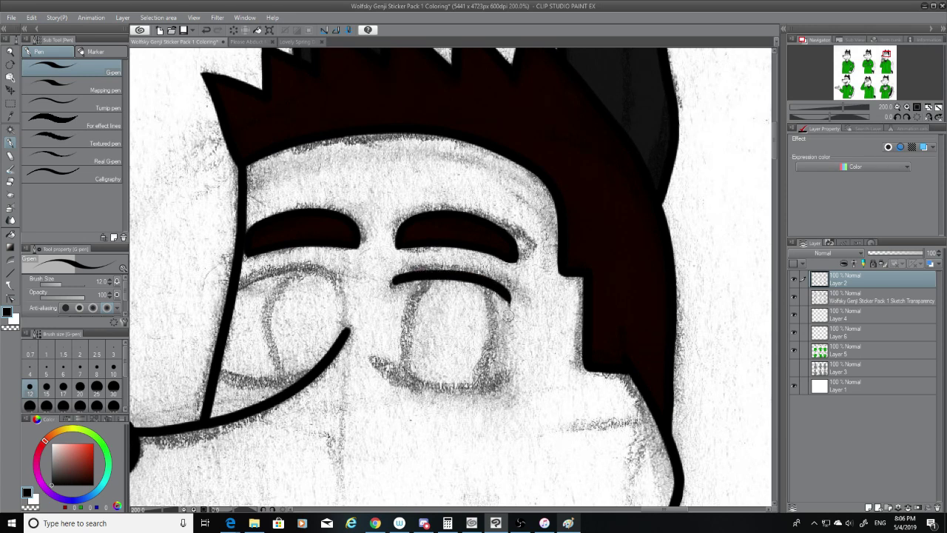
key("ctrl+z")
left_click_drag(392, 287, 510, 311)
key("ctrl+z")
mouse_move(391, 286)
left_mouse_down()
mouse_move(511, 299)
mouse_move(518, 310)
mouse_move(507, 293)
mouse_move(518, 302)
left_mouse_up()
key("ctrl+z")
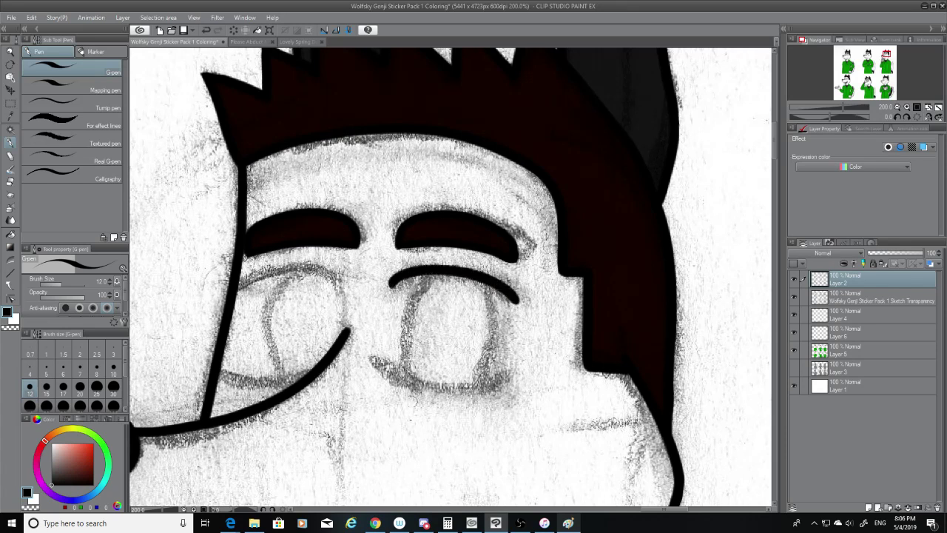
Try to ink the right eye's lower lid along the sketch, and undo both lid strokes.
left_click_drag(374, 360, 506, 389)
key("ctrl+z")
key("ctrl+z")
Ink the right eye's upper lid as a smooth arch and trim its outer end with the Hard eraser at size 20.
left_click_drag(386, 286, 511, 311)
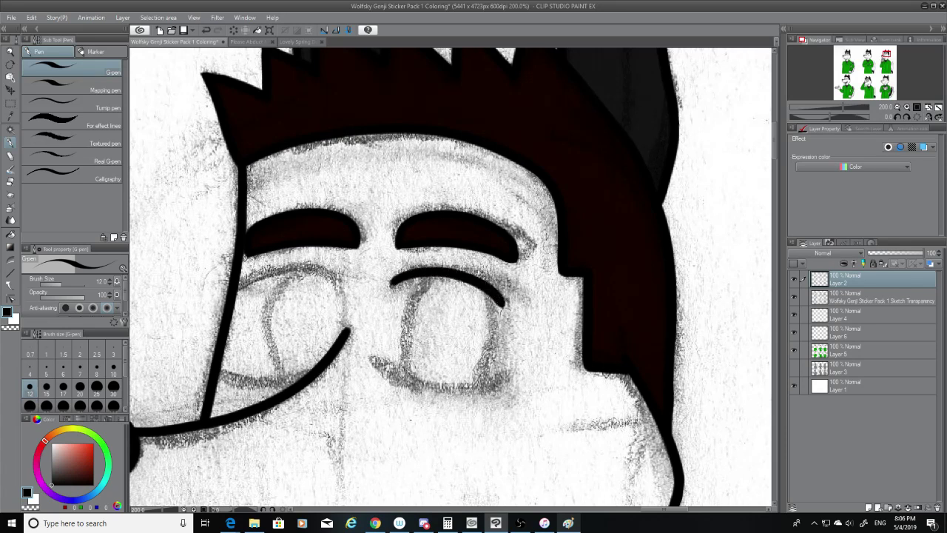
key("ctrl+z")
mouse_move(391, 285)
left_mouse_down()
mouse_move(495, 295)
mouse_move(511, 315)
left_mouse_up()
key("ctrl+z")
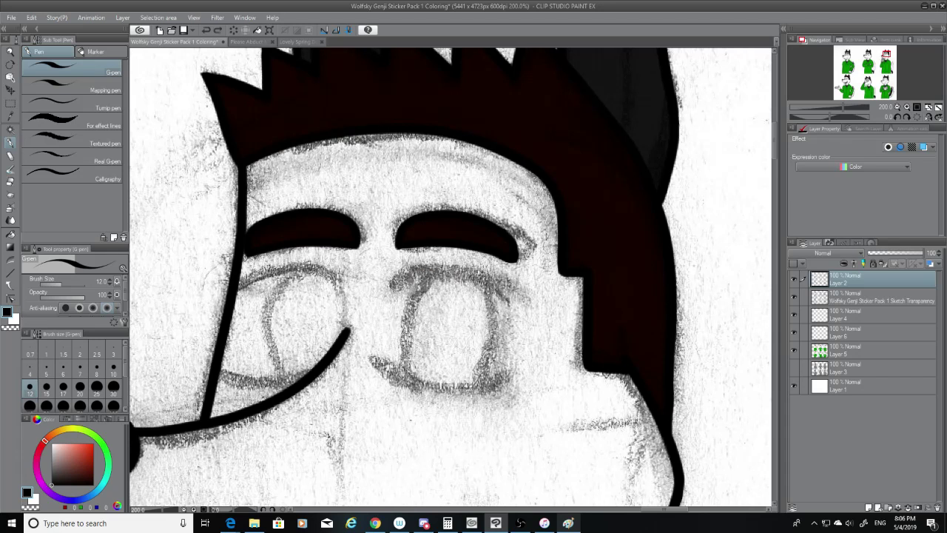
left_click_drag(391, 285, 510, 314)
left_click(10, 182)
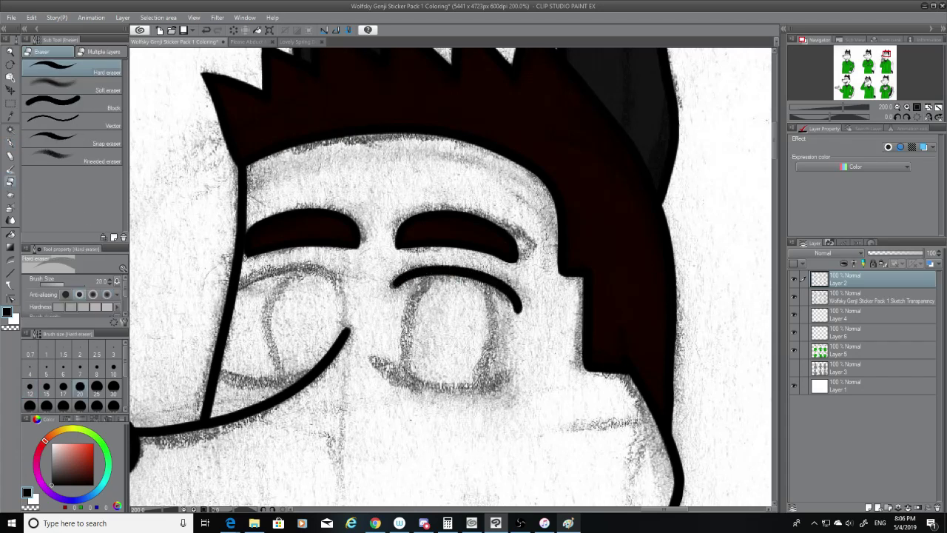
left_click_drag(526, 293, 518, 313)
Ink the right eye's lower lid as an upward-opening curve with the G-pen at size 12.
left_click(9, 142)
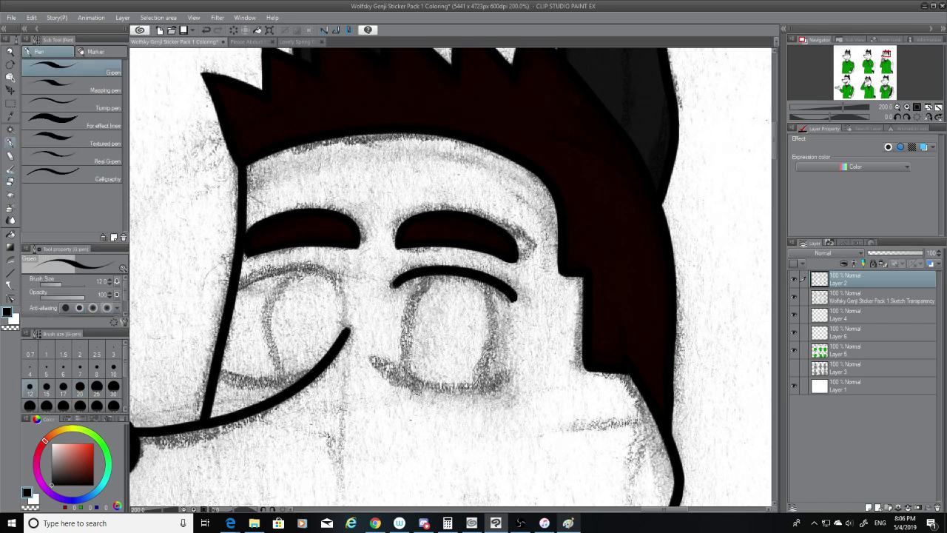
left_click_drag(382, 363, 506, 372)
key("ctrl+z")
mouse_move(382, 362)
left_mouse_down()
mouse_move(471, 392)
mouse_move(499, 377)
left_mouse_up()
key("ctrl+z")
left_click_drag(382, 363, 507, 372)
key("ctrl+z")
left_click_drag(383, 361, 502, 378)
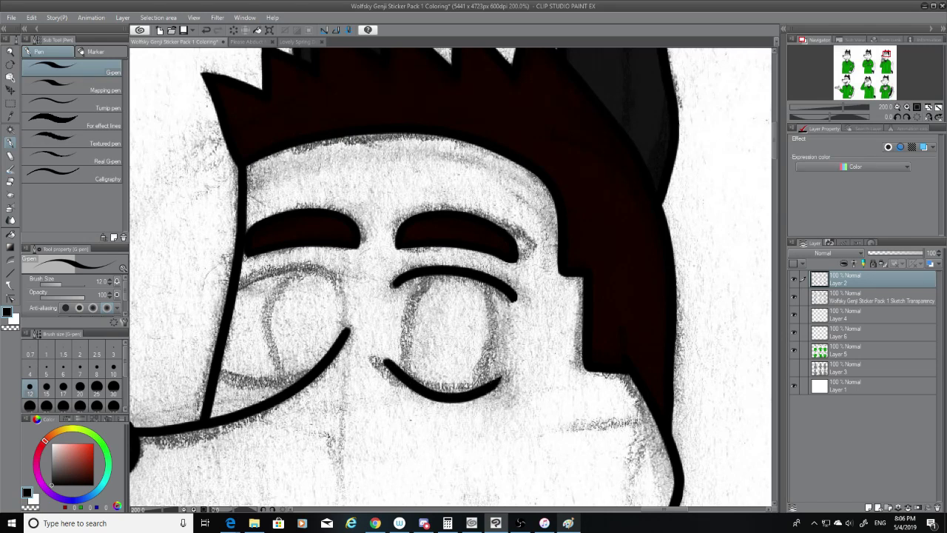
Try to ink the left eye's upper lid as a single arched stroke along the sketch.
left_click_drag(244, 284, 346, 299)
key("ctrl+z")
left_click_drag(244, 284, 348, 299)
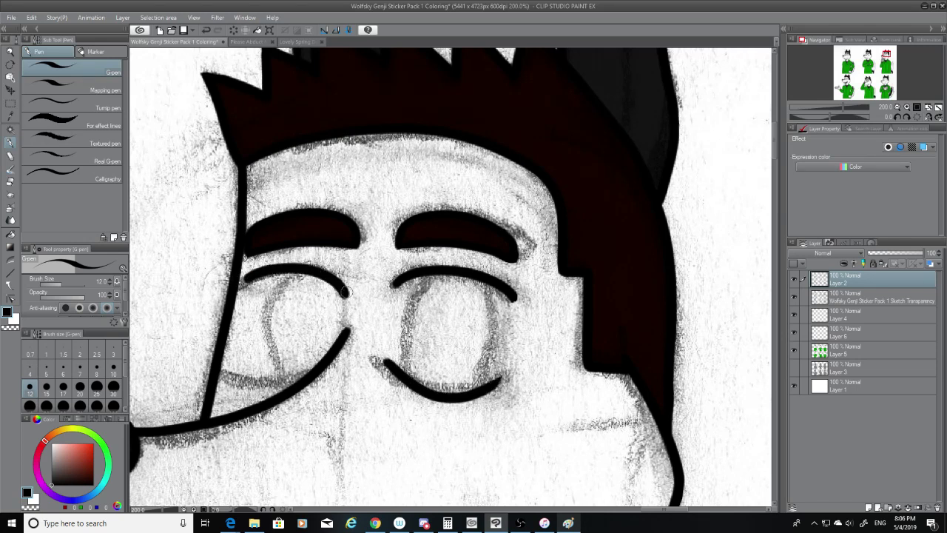
key("ctrl+z")
mouse_move(244, 284)
left_mouse_down()
mouse_move(340, 296)
mouse_move(338, 304)
mouse_move(305, 269)
mouse_move(348, 294)
mouse_move(263, 274)
mouse_move(348, 294)
left_mouse_up()
key("ctrl+z")
key("ctrl+z")
key("ctrl+z")
key("ctrl+z")
key("ctrl+z")
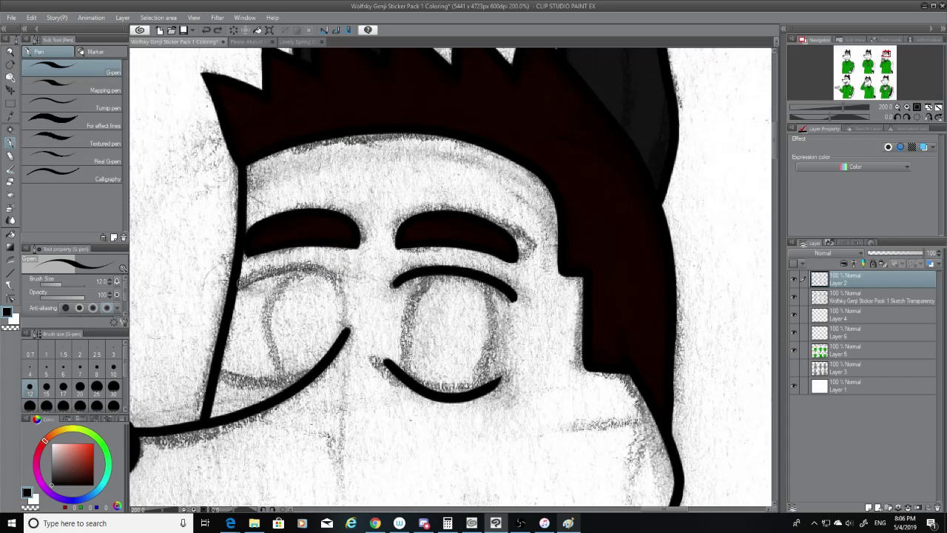
Ink the left eye's upper lid as a short smooth arch with the G-pen at size 12.
left_click_drag(243, 283, 332, 291)
key("ctrl+z")
mouse_move(246, 283)
left_mouse_down()
mouse_move(253, 274)
mouse_move(342, 295)
mouse_move(256, 274)
mouse_move(344, 296)
left_mouse_up()
key("ctrl+z")
key("ctrl+z")
mouse_move(246, 283)
left_mouse_down()
mouse_move(343, 293)
mouse_move(253, 275)
mouse_move(353, 296)
left_mouse_up()
key("ctrl+z")
key("ctrl+z")
left_click_drag(246, 283, 343, 290)
key("ctrl+z")
mouse_move(246, 283)
left_mouse_down()
mouse_move(280, 266)
mouse_move(342, 289)
left_mouse_up()
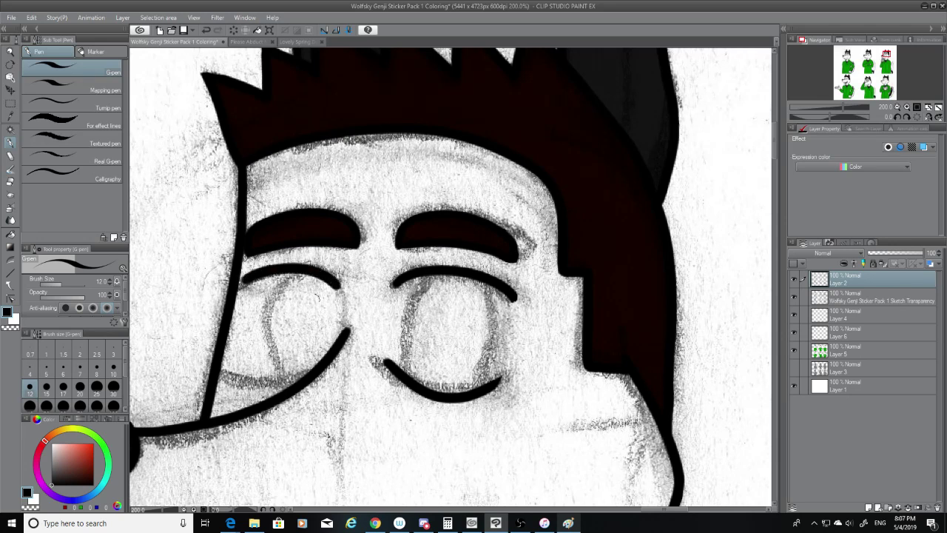
Ink the left eye's lower lid as a shallow curve running into the muzzle line.
left_click_drag(228, 366, 295, 380)
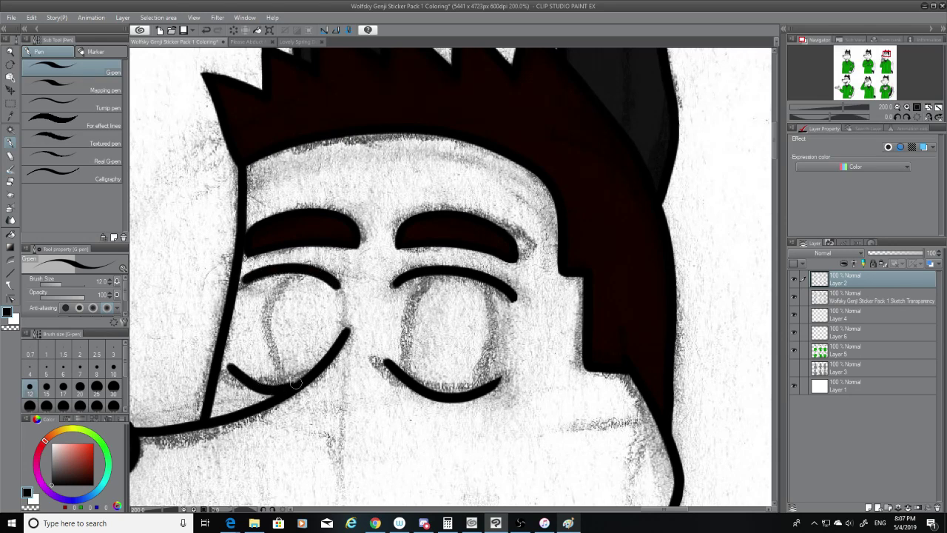
key("ctrl+z")
mouse_move(226, 367)
left_mouse_down()
mouse_move(243, 379)
mouse_move(306, 381)
mouse_move(253, 387)
mouse_move(303, 385)
mouse_move(238, 373)
mouse_move(319, 376)
left_mouse_up()
key("ctrl+z")
key("ctrl+z")
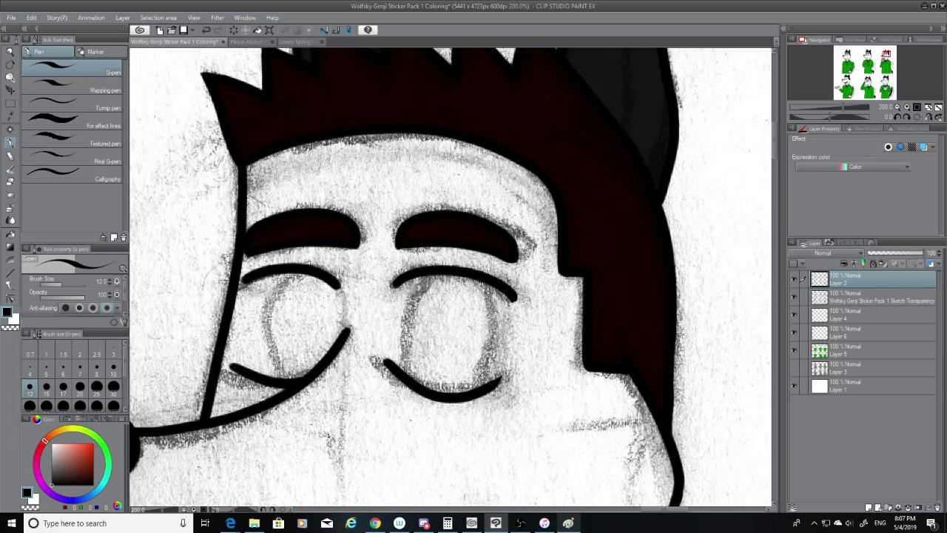
Hide the sketch layer and tidy the outer ends of the right eye's two lids with the Hard eraser at size 20.
left_click(794, 296)
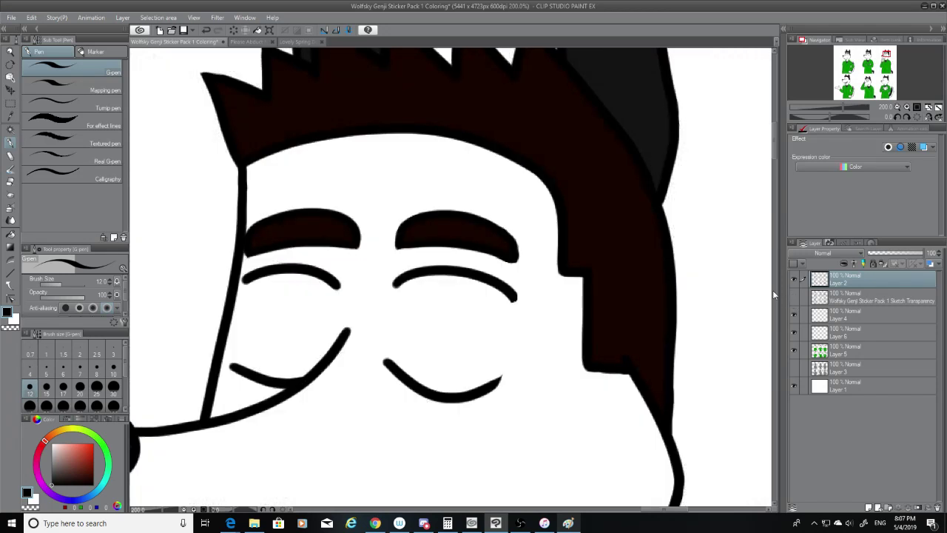
left_click(11, 181)
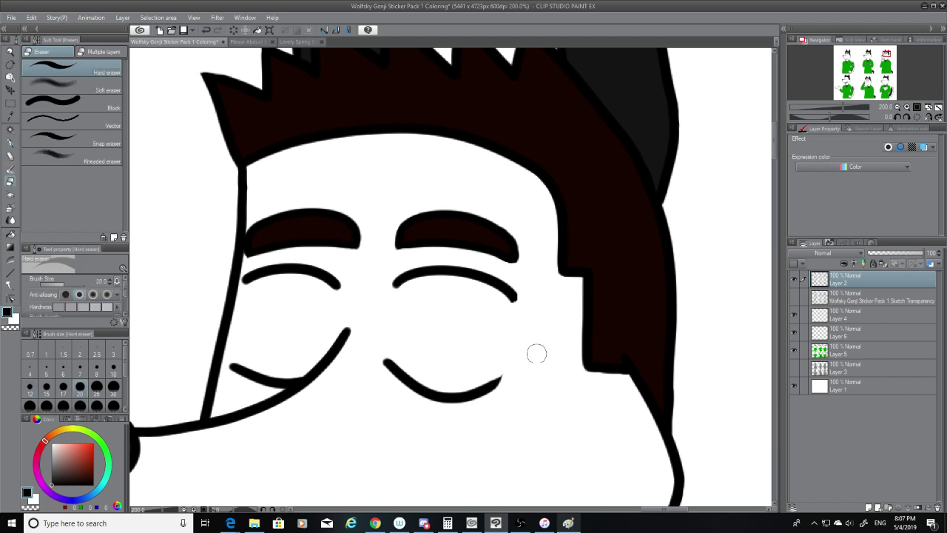
left_click_drag(507, 357, 515, 377)
left_click(10, 142)
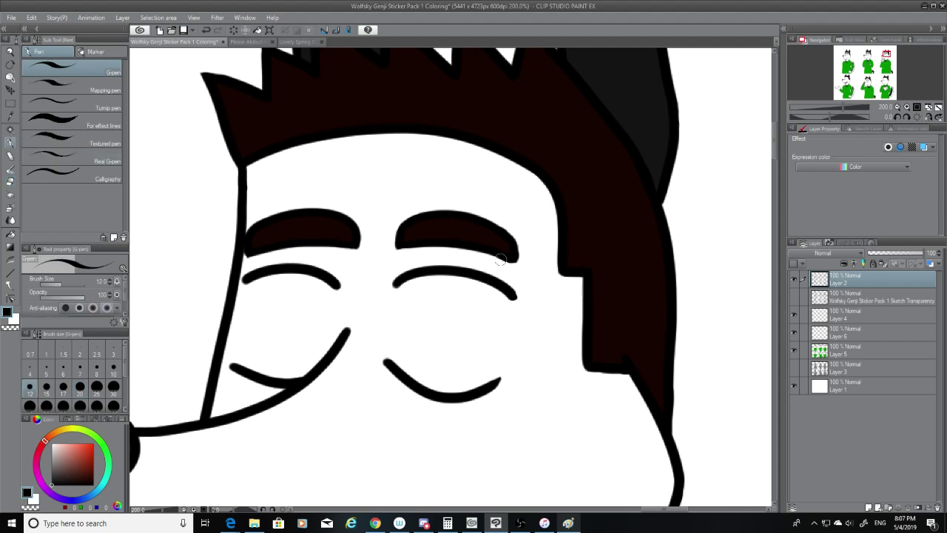
left_click(512, 297)
left_click(10, 183)
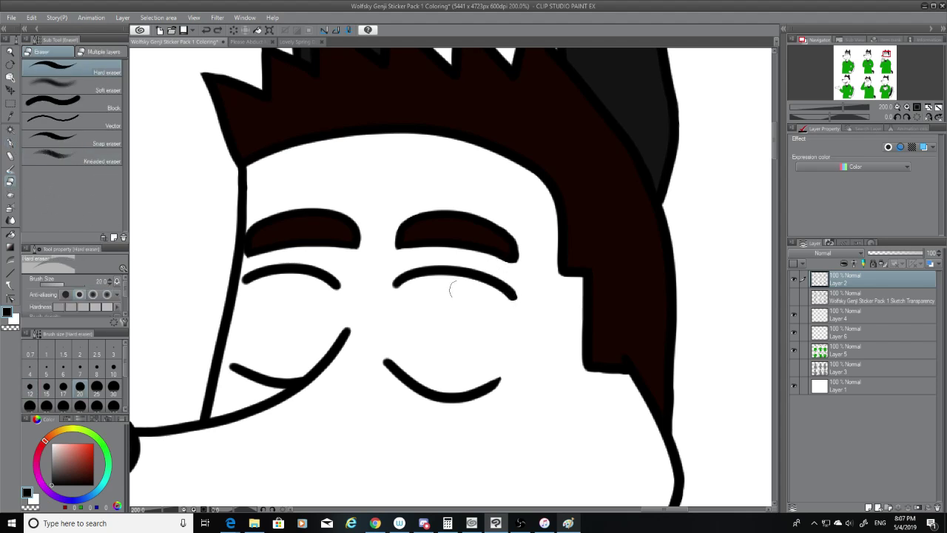
left_click_drag(522, 288, 509, 308)
Extend the inner end of the left eye's upper lid slightly downward with the G-pen.
left_click(9, 143)
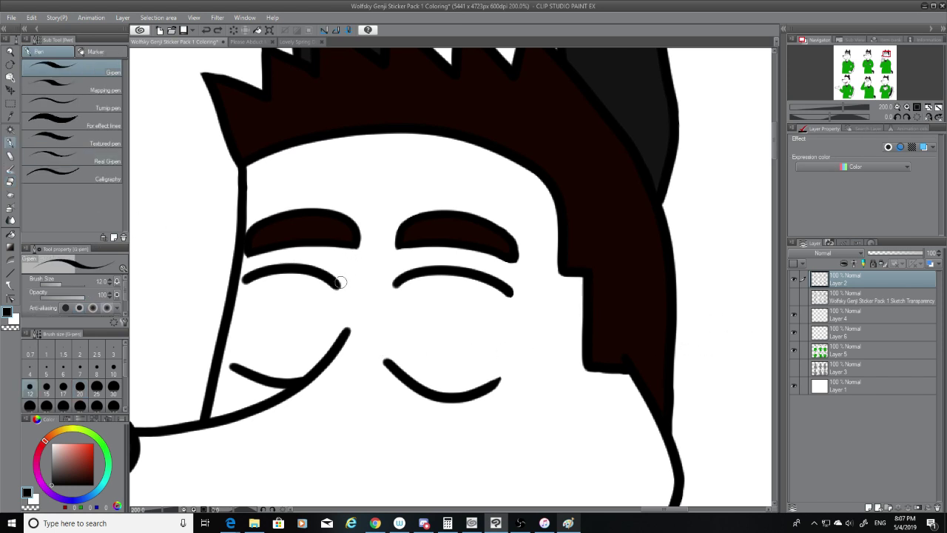
left_click_drag(333, 282, 341, 294)
key("ctrl+z")
key("ctrl+z")
key("ctrl+z")
key("ctrl+z")
key("ctrl+z")
key("ctrl+z")
key("ctrl+z")
key("ctrl+z")
key("ctrl+z")
key("ctrl+z")
Draw a curved inner fold line in both ears of the top-right wolf in black on Layer 6 with the G-pen at size 10.
left_click(12, 115)
left_click(883, 351)
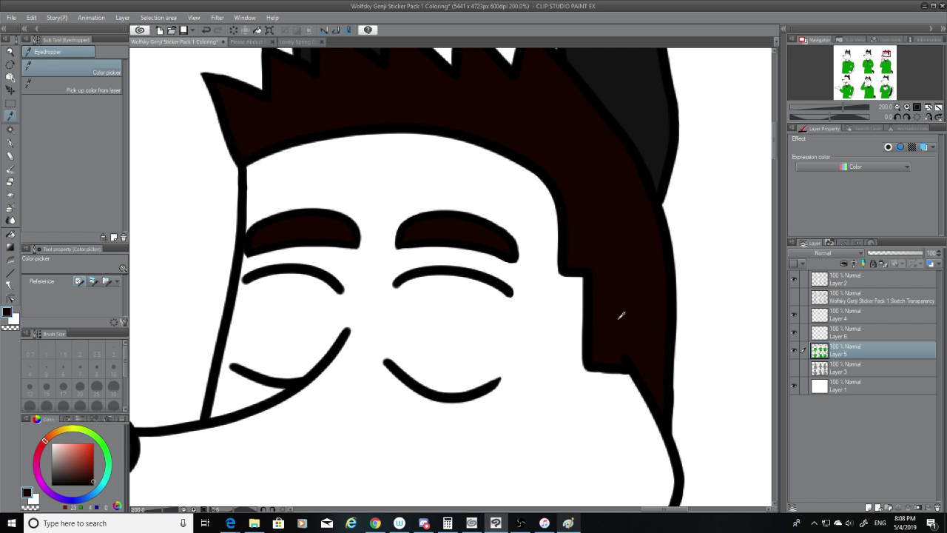
left_click(10, 143)
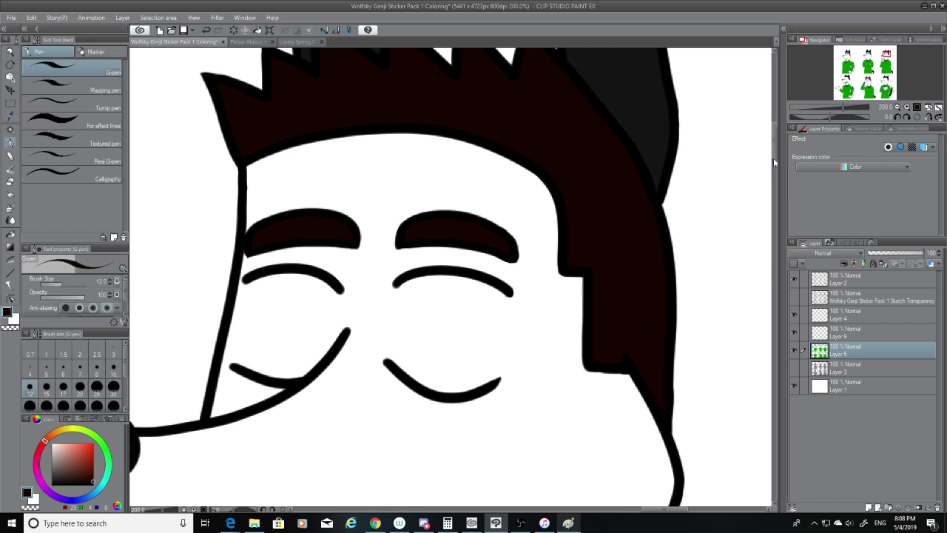
left_click_drag(774, 158, 776, 139)
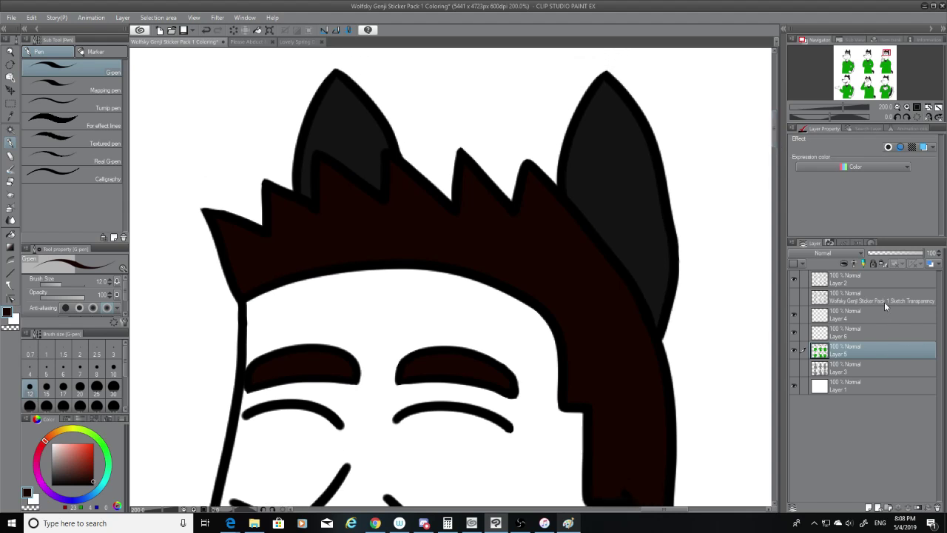
left_click(875, 336)
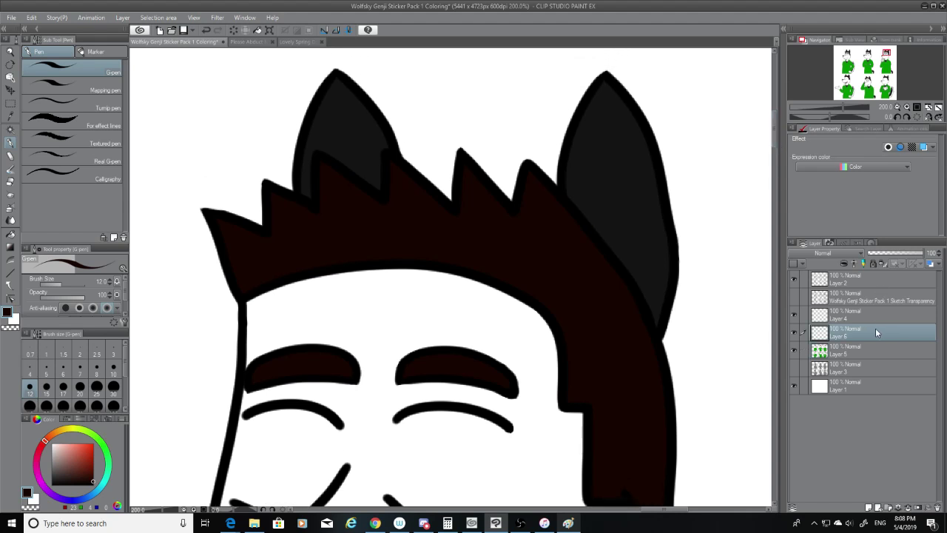
left_click(113, 369)
left_click_drag(603, 80, 638, 296)
key("ctrl+z")
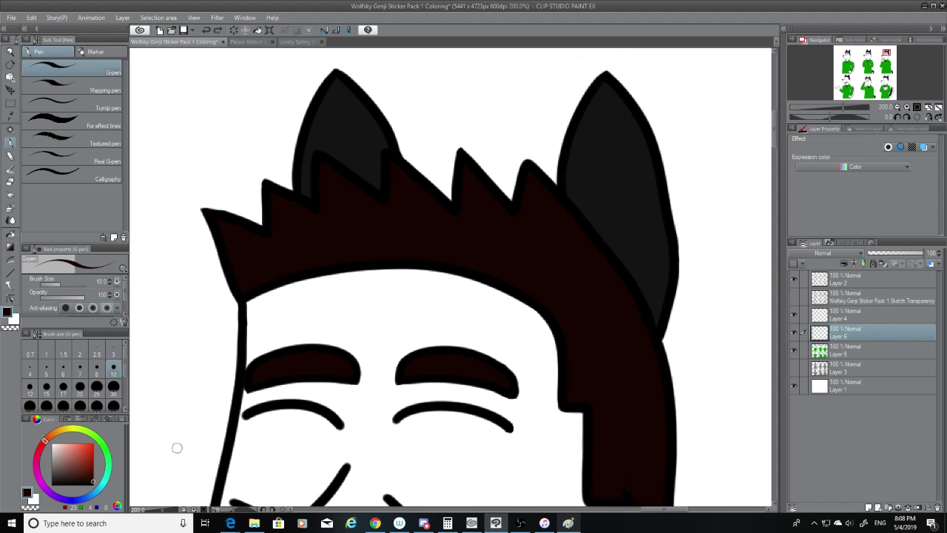
left_click_drag(59, 474, 51, 485)
left_click_drag(608, 83, 644, 286)
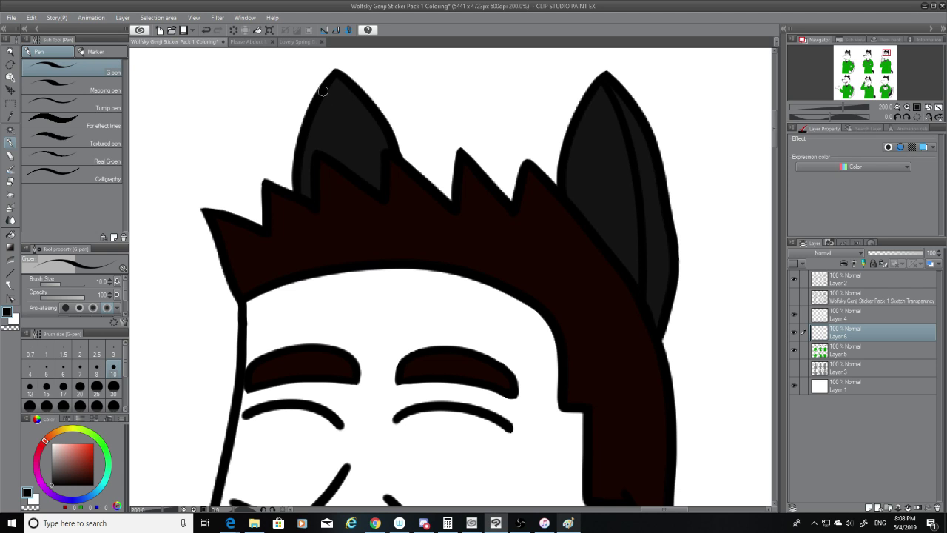
left_click_drag(323, 90, 382, 185)
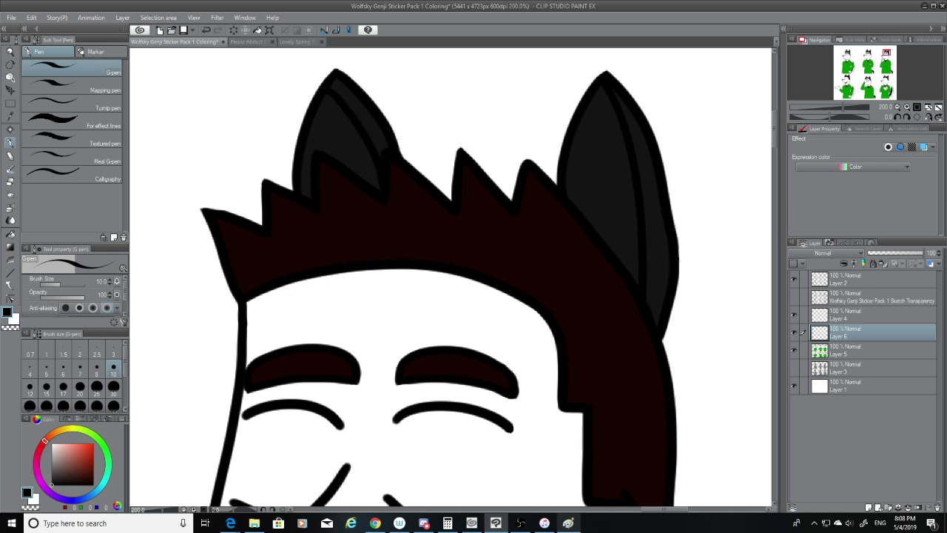
Examine the other wolves' heads and the whole sticker sheet for missing facial line work.
left_click_drag(676, 509, 563, 510)
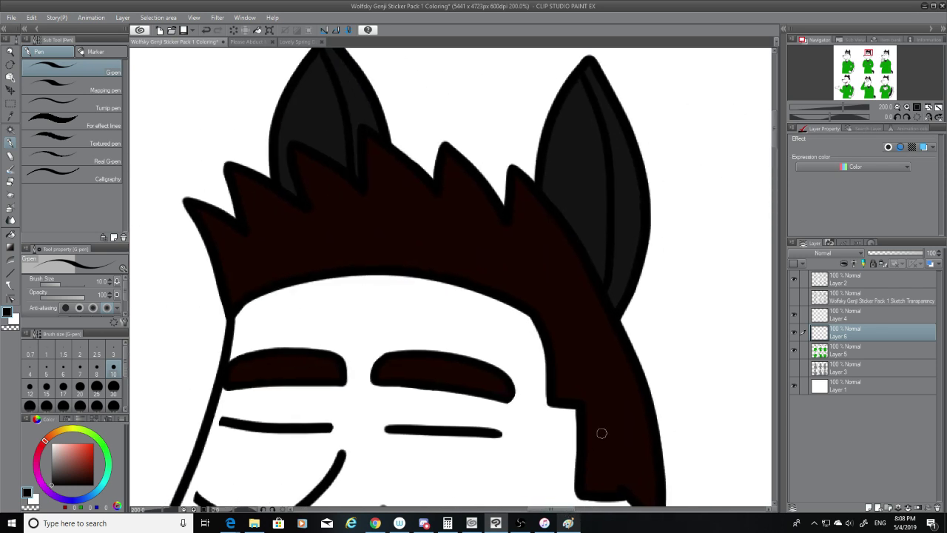
left_click_drag(775, 137, 788, 234)
left_click_drag(573, 510, 433, 511)
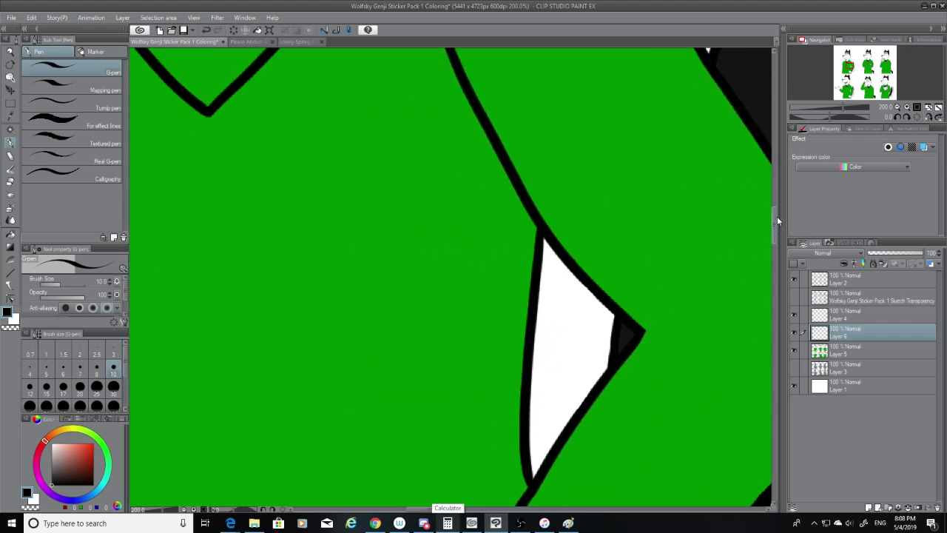
left_click_drag(778, 216, 780, 152)
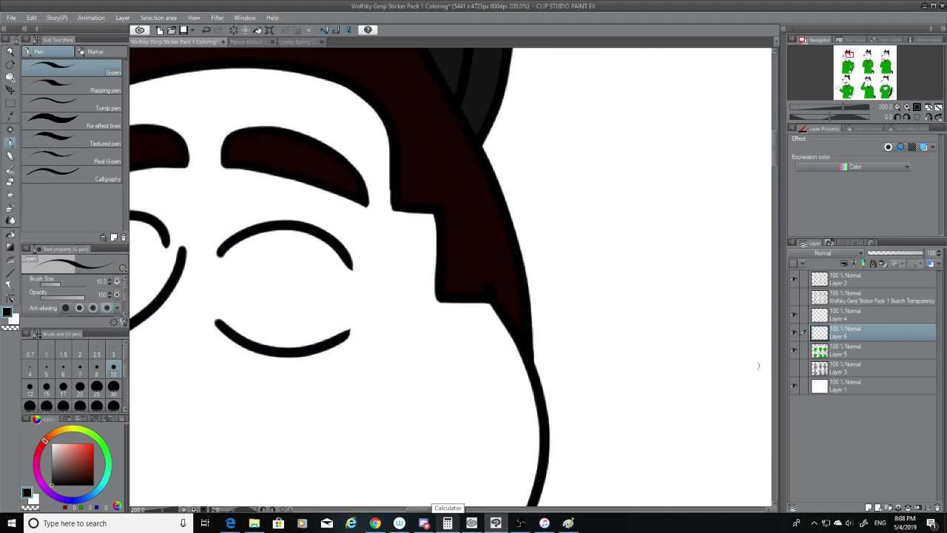
scroll(709, 347, "down", 8)
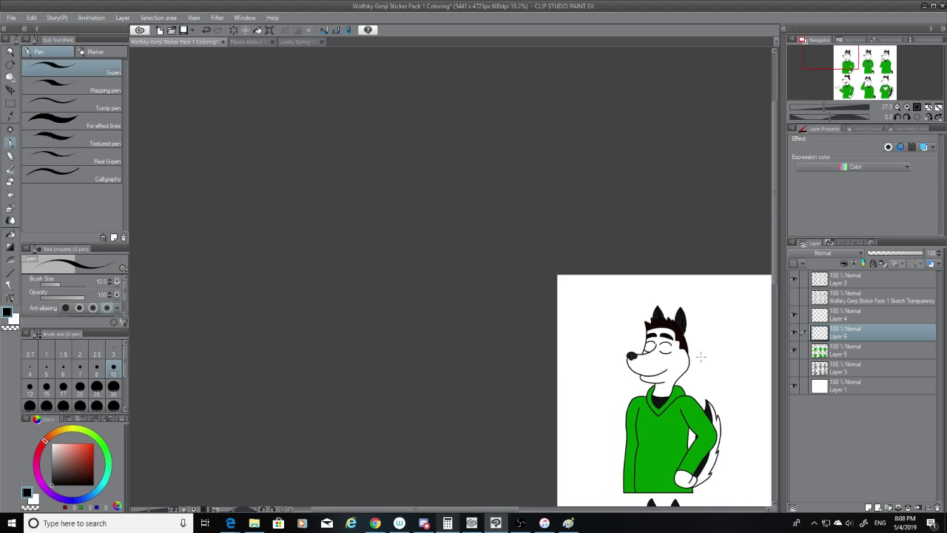
scroll(701, 356, "down", 5)
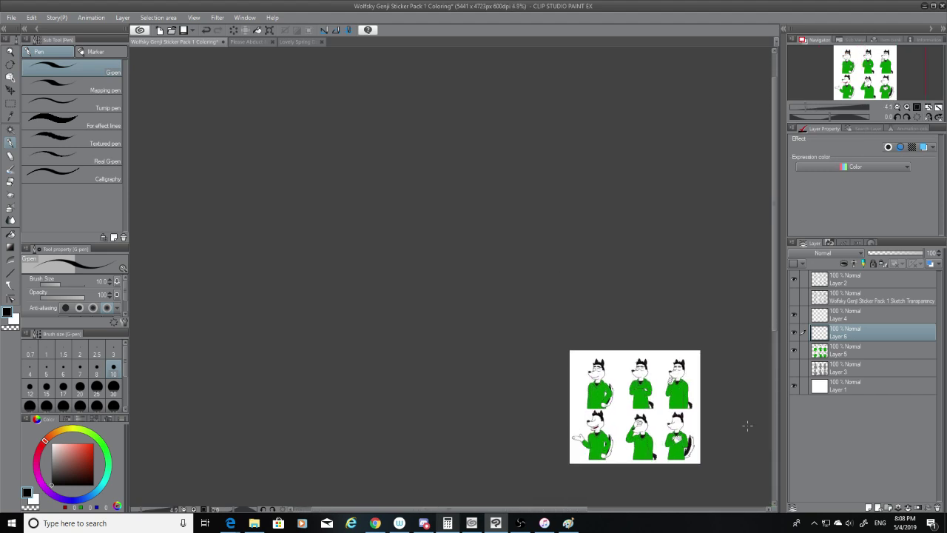
scroll(746, 425, "up", 3)
scroll(601, 242, "up", 3)
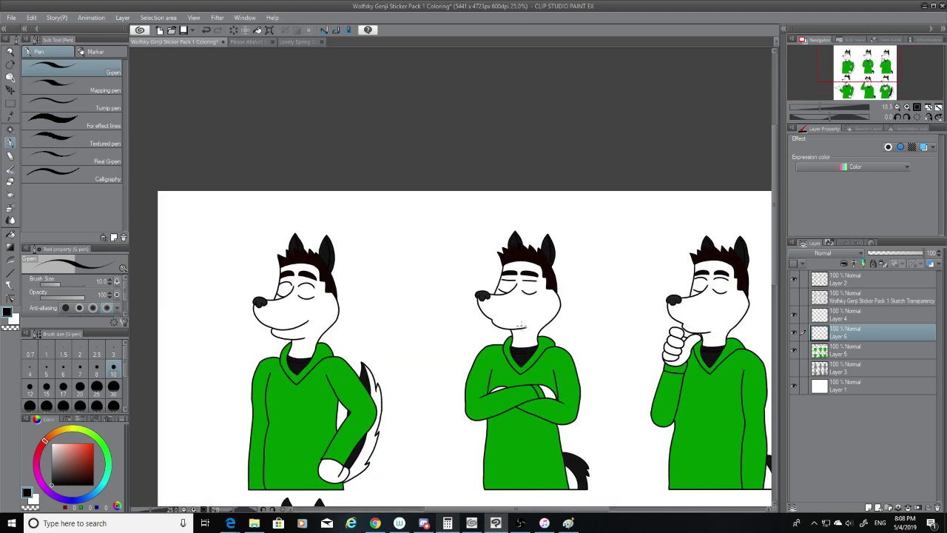
Try to ink the top-middle wolf's mouth along the visible sketch on Layer 2 with the G-pen at size 12, and hide the sketch to check it.
left_click(794, 298)
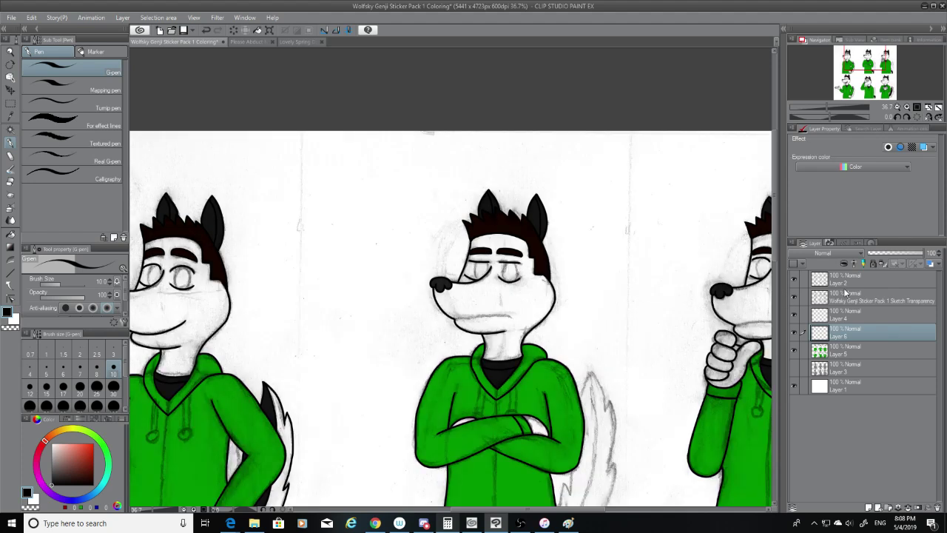
left_click(844, 280)
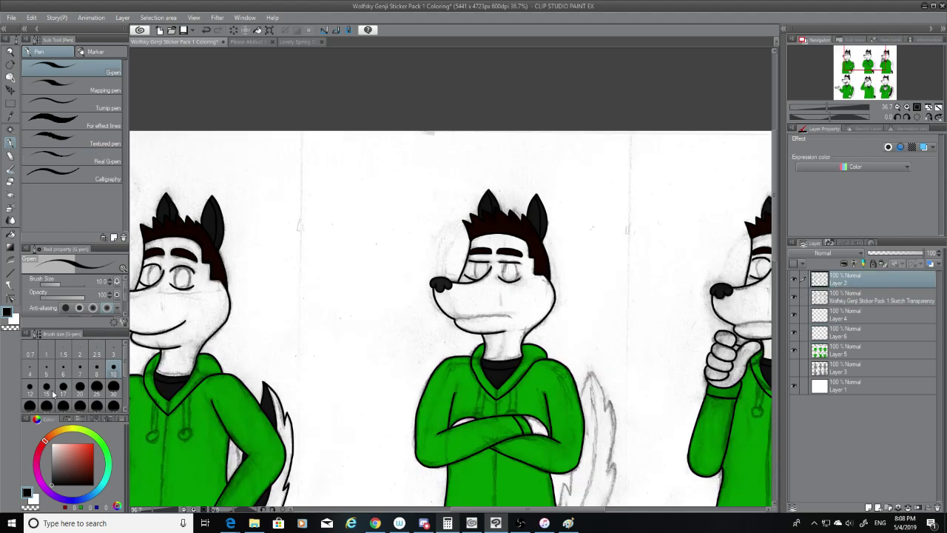
left_click(30, 386)
scroll(461, 355, "up", 2)
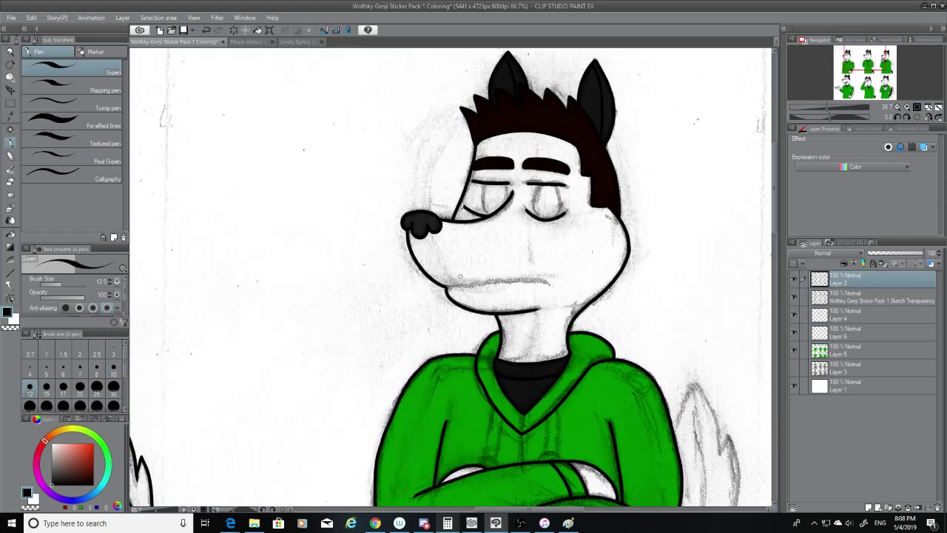
scroll(460, 277, "up", 5)
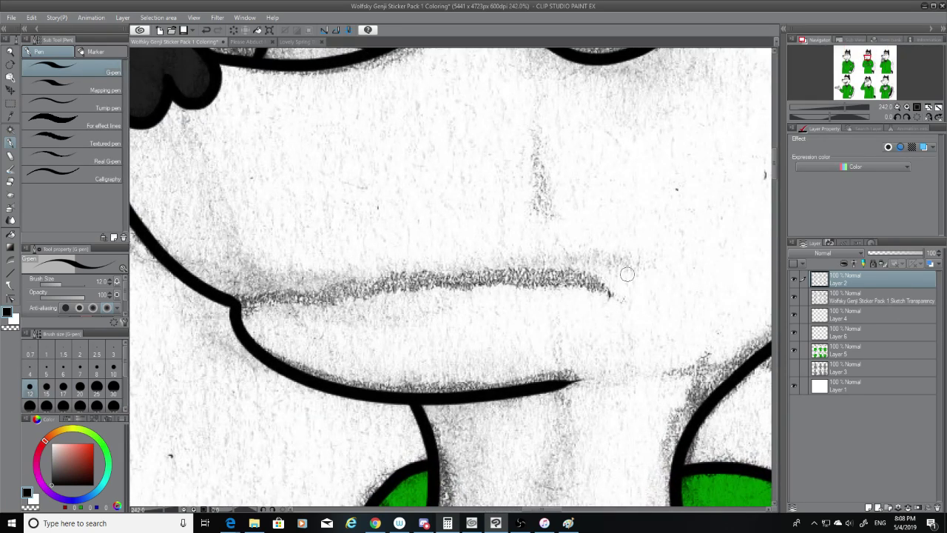
mouse_move(235, 302)
left_mouse_down()
mouse_move(338, 280)
mouse_move(597, 275)
left_mouse_up()
key("ctrl+z")
mouse_move(234, 303)
left_mouse_down()
mouse_move(552, 282)
mouse_move(636, 303)
left_mouse_up()
left_click(794, 296)
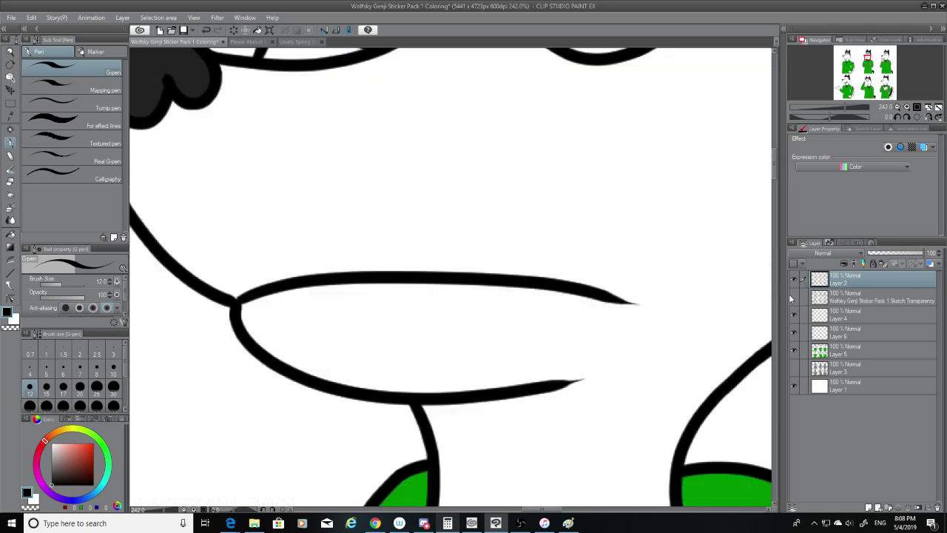
Redraw the top-middle wolf's mouth as one long, gently arched line starting from the chin corner.
key("ctrl+z")
mouse_move(234, 305)
left_mouse_down()
mouse_move(396, 278)
mouse_move(633, 293)
left_mouse_up()
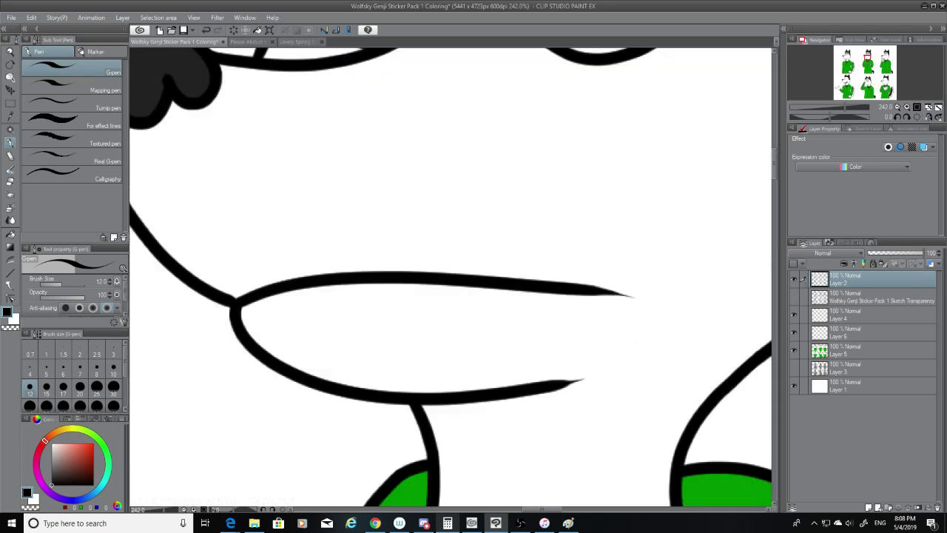
key("ctrl+z")
left_click_drag(235, 301, 668, 315)
key("ctrl+z")
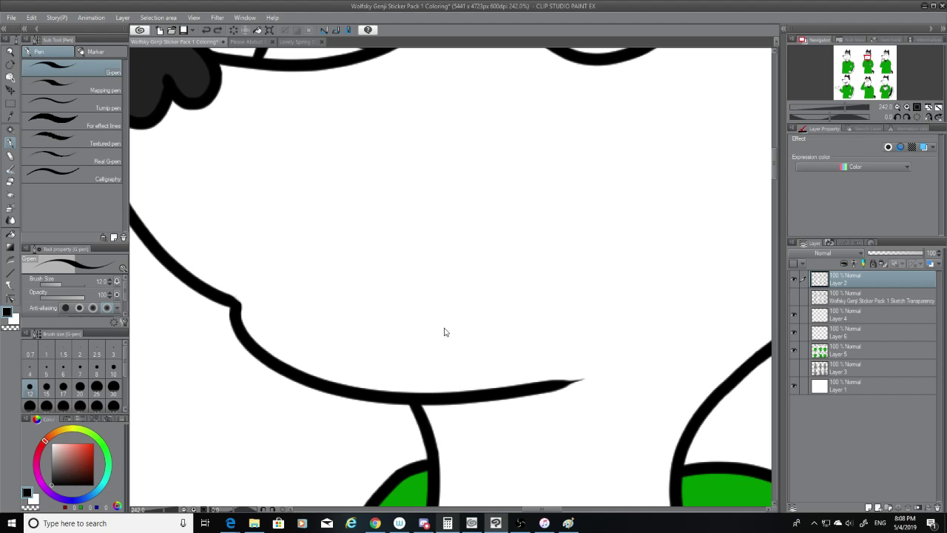
left_click_drag(240, 301, 688, 306)
Compare the mouth line with the sketch and erase its outer half with the Hard eraser at size 20.
left_click(794, 296)
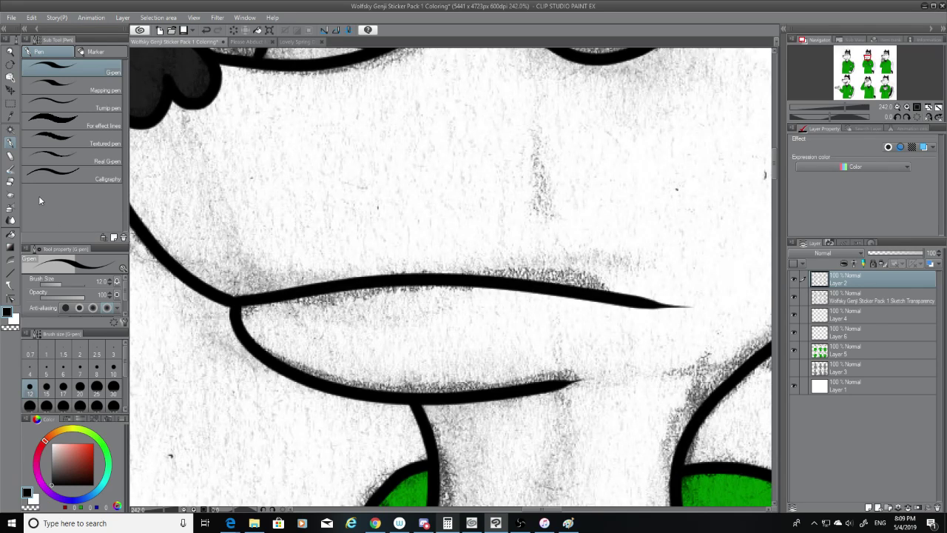
key("e")
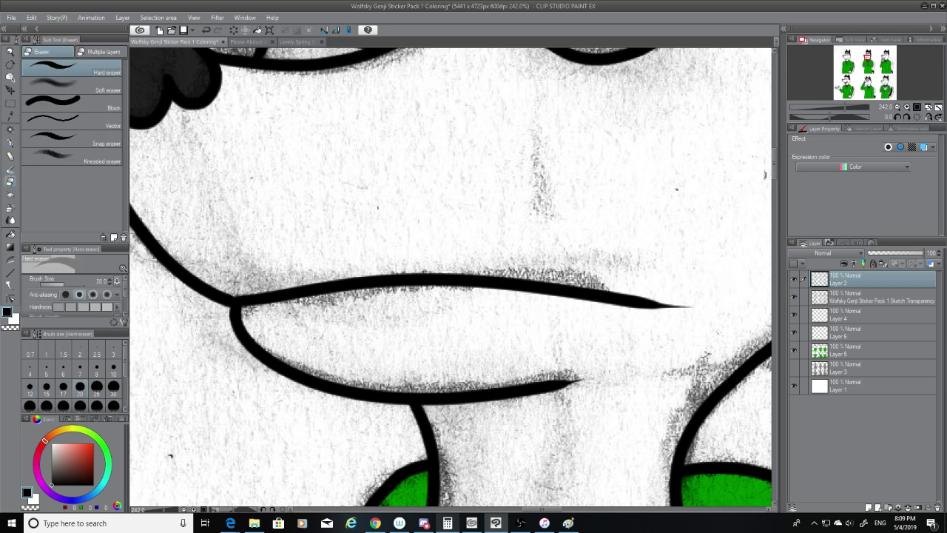
mouse_move(677, 290)
left_mouse_down()
mouse_move(548, 302)
mouse_move(590, 297)
mouse_move(466, 285)
left_mouse_up()
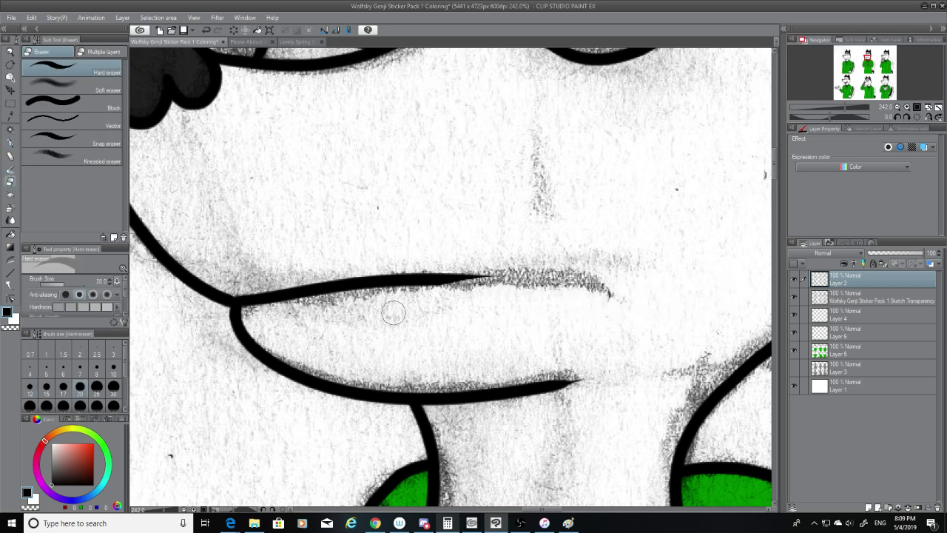
left_click(794, 298)
Ink the outer half of the top-middle wolf's mouth with the G-pen at size 12 as a long, gently falling curve, checking it against the sketch.
left_click(10, 142)
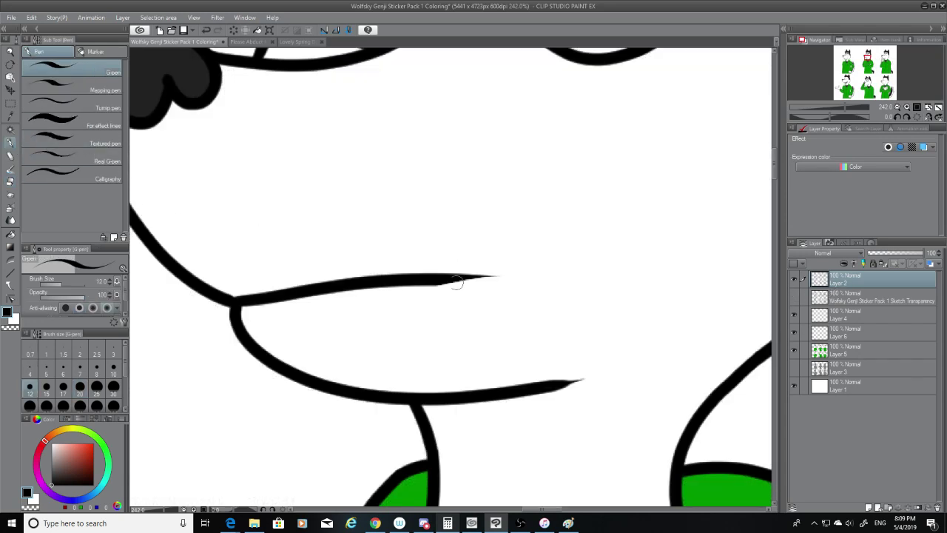
left_click_drag(435, 282, 565, 283)
key("ctrl+z")
left_click_drag(428, 282, 582, 287)
key("ctrl+z")
mouse_move(438, 283)
left_mouse_down()
mouse_move(580, 288)
mouse_move(430, 289)
mouse_move(569, 284)
left_mouse_up()
key("ctrl+z")
key("ctrl+z")
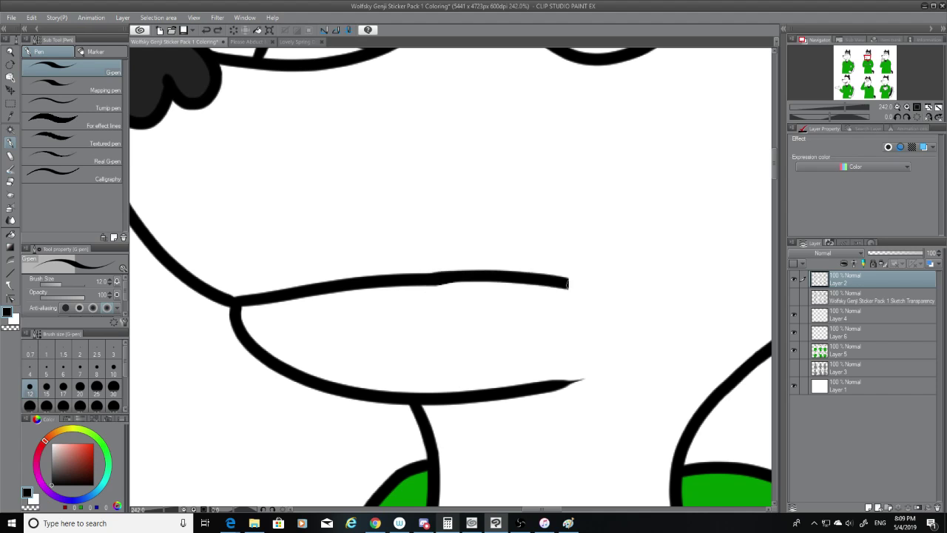
key("ctrl+z")
left_click_drag(430, 283, 585, 288)
key("ctrl+z")
left_click_drag(441, 278, 596, 296)
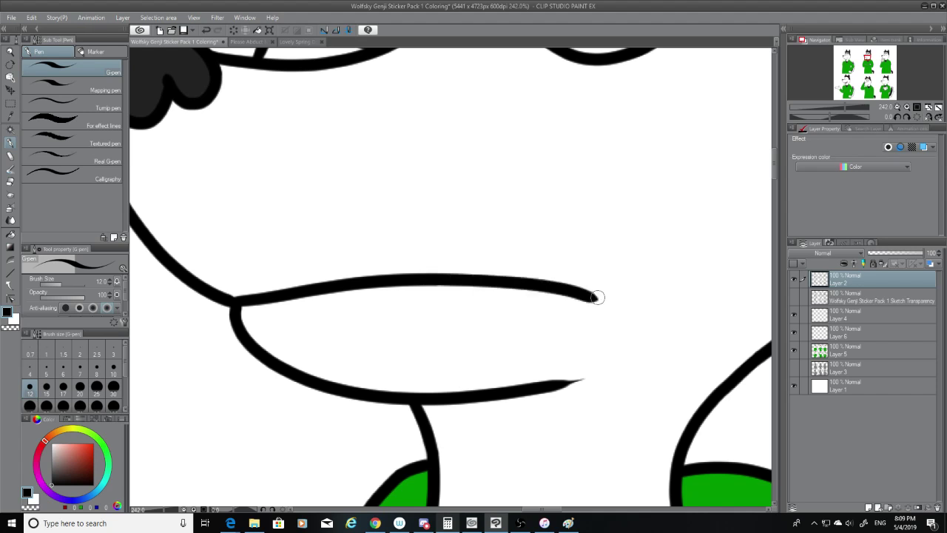
left_click(794, 297)
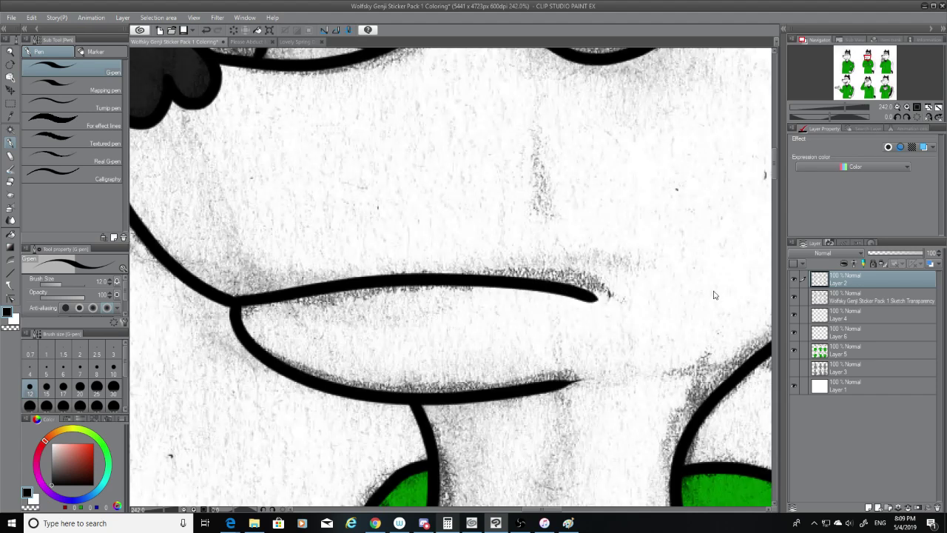
key("ctrl+z")
left_click_drag(441, 279, 616, 291)
key("ctrl+z")
left_click_drag(435, 276, 626, 294)
left_click(795, 296)
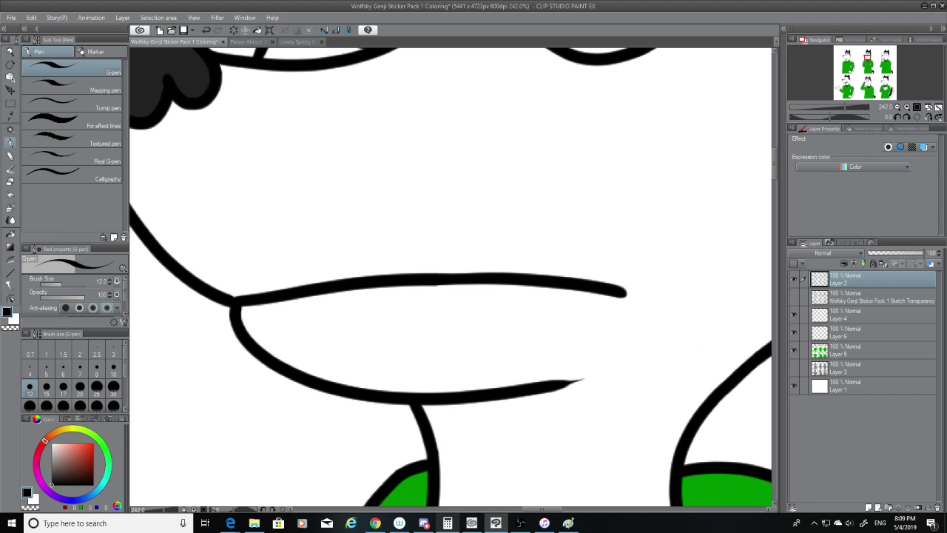
Hide the white Layer 1 and the sketch, and trim the pointed tip of the wolf's lower jaw line with the Hard eraser.
left_click(10, 182)
left_click(791, 296)
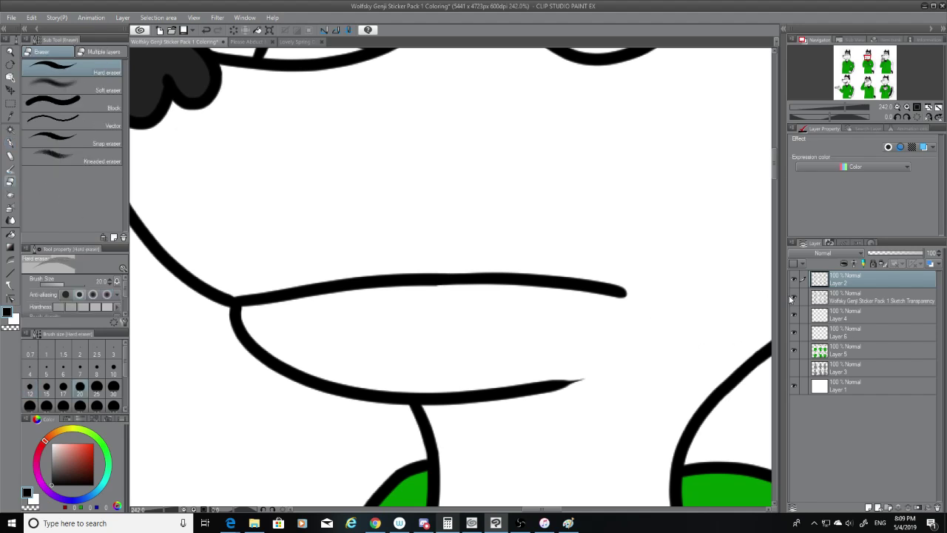
left_click(793, 385)
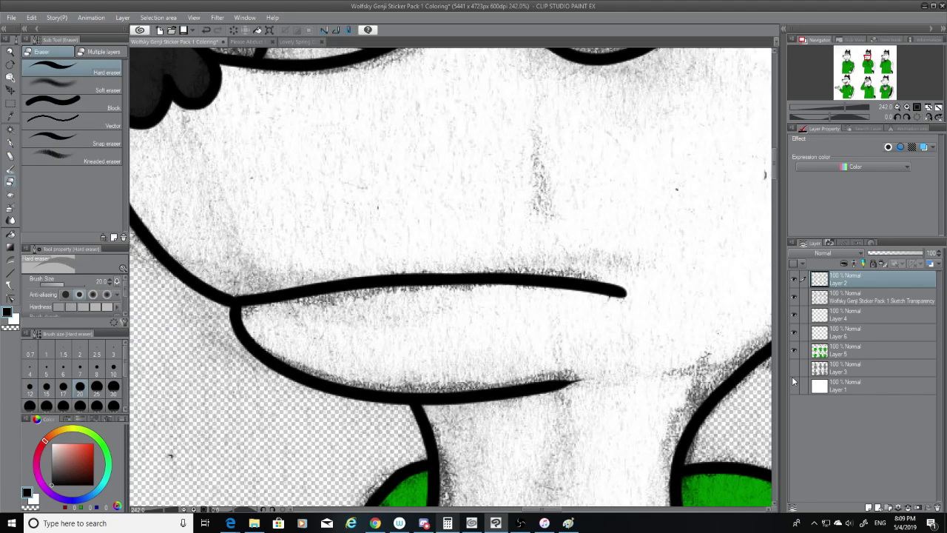
left_click(794, 298)
left_click_drag(592, 380, 582, 372)
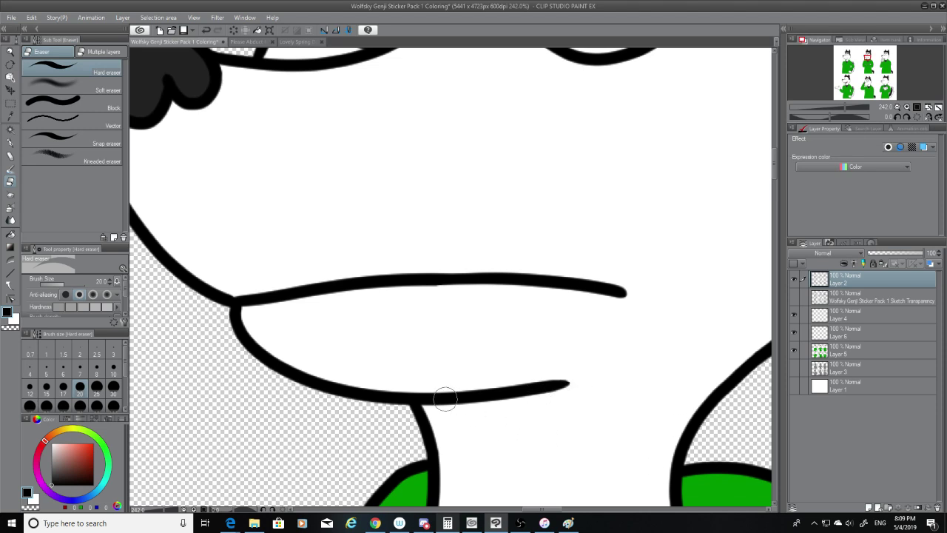
Examine the join in the mouth line up close and the top-middle wolf's whole head for flaws.
scroll(441, 385, "down", 5)
scroll(437, 328, "up", 6)
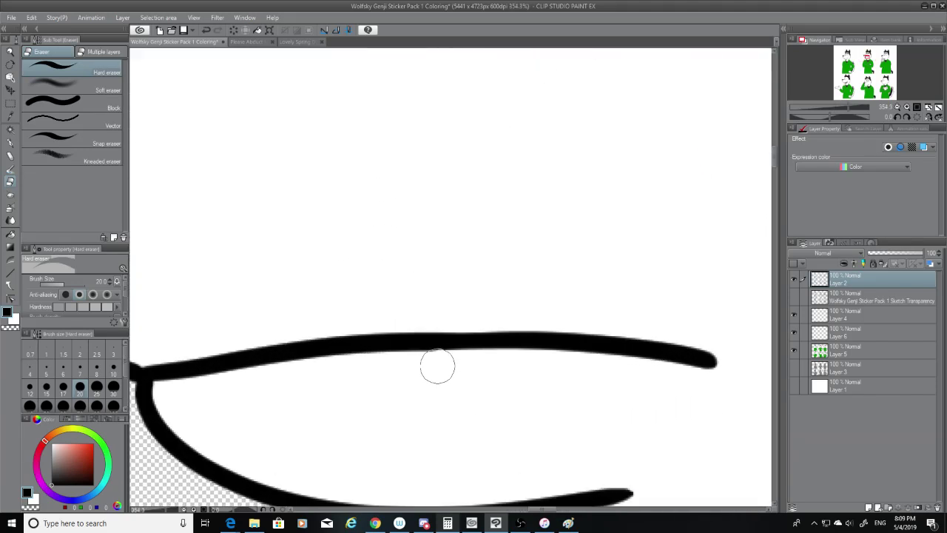
scroll(409, 367, "up", 3)
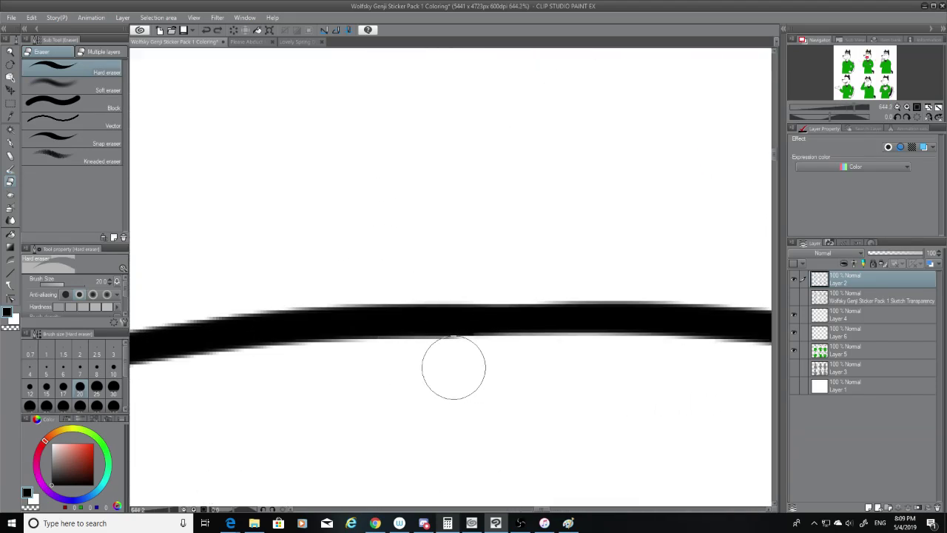
scroll(434, 378, "down", 4)
scroll(435, 378, "down", 10)
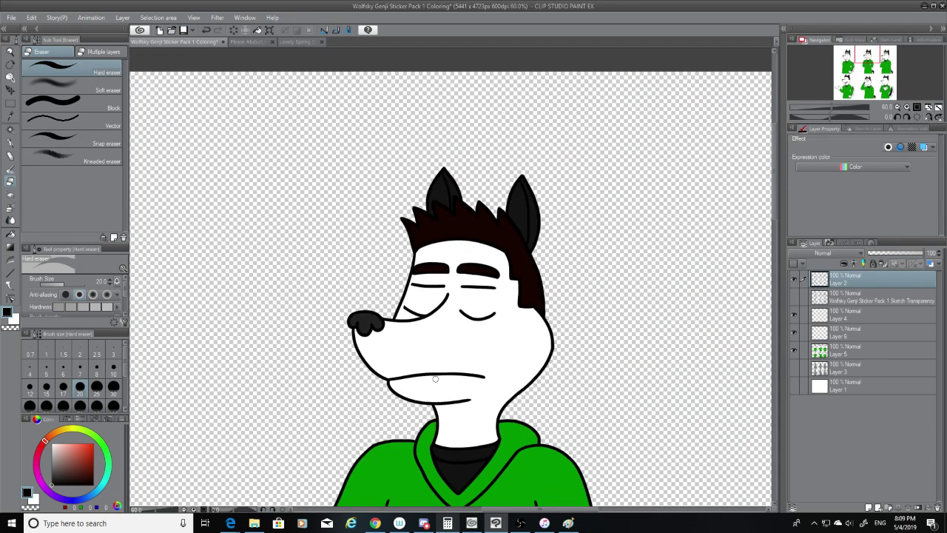
scroll(435, 379, "down", 5)
scroll(491, 319, "up", 5)
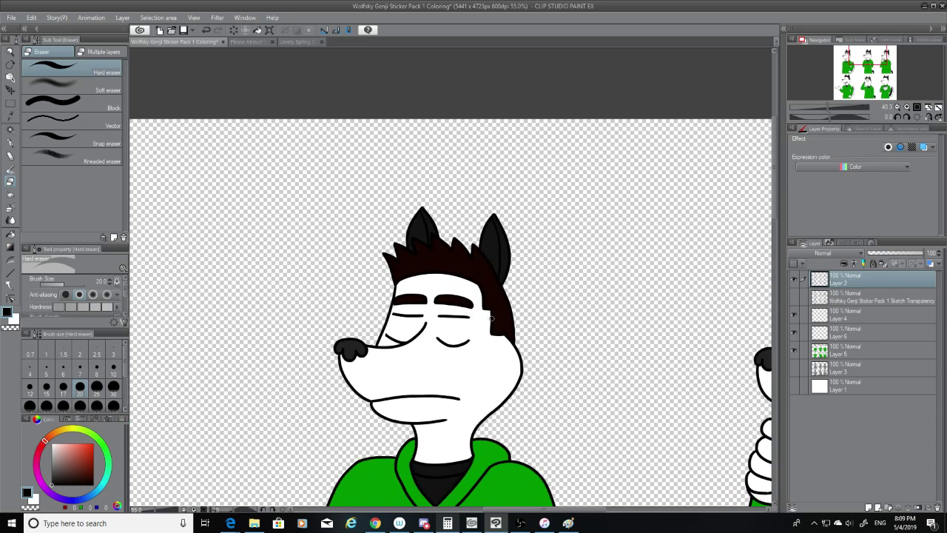
Lengthen the inner end of the upper eyelid line on the eye nearer the sideburn slightly with the G-pen.
scroll(491, 318, "up", 8)
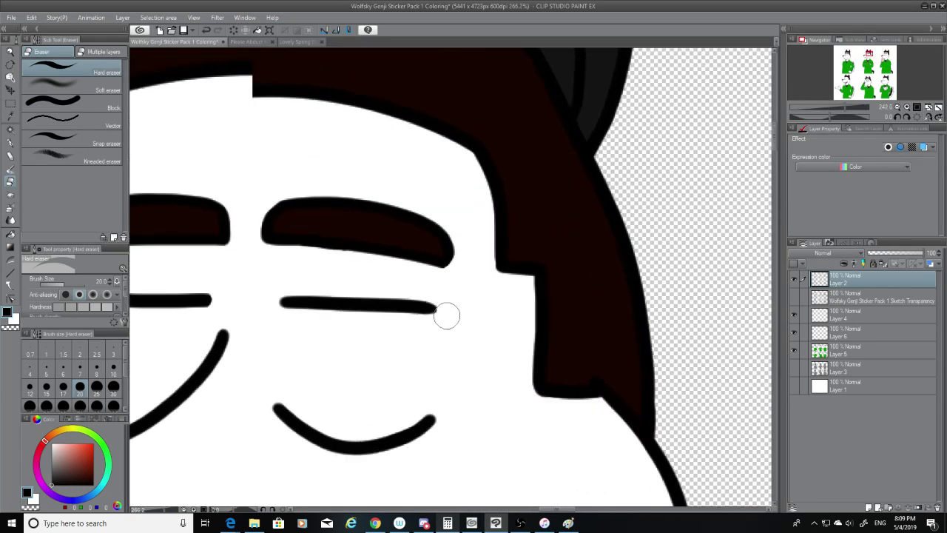
scroll(447, 316, "up", 2)
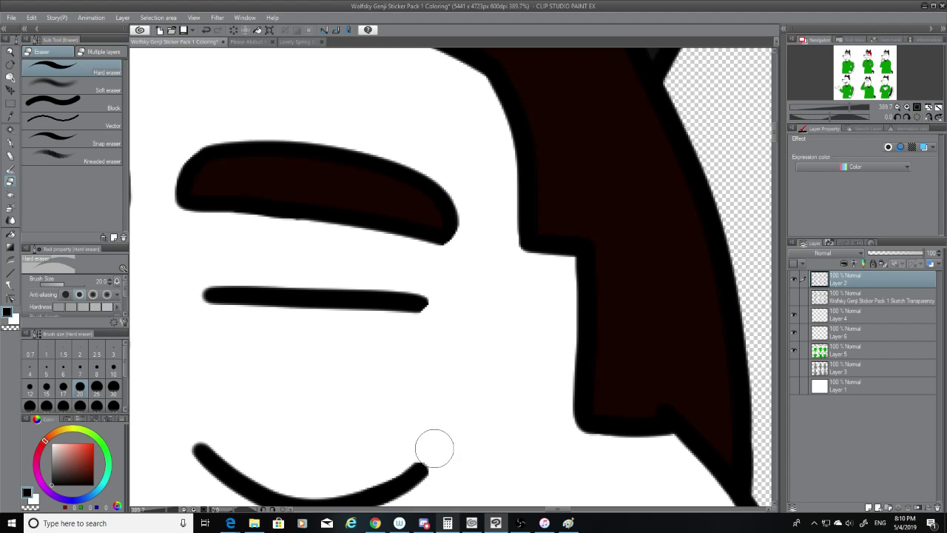
scroll(313, 366, "down", 3)
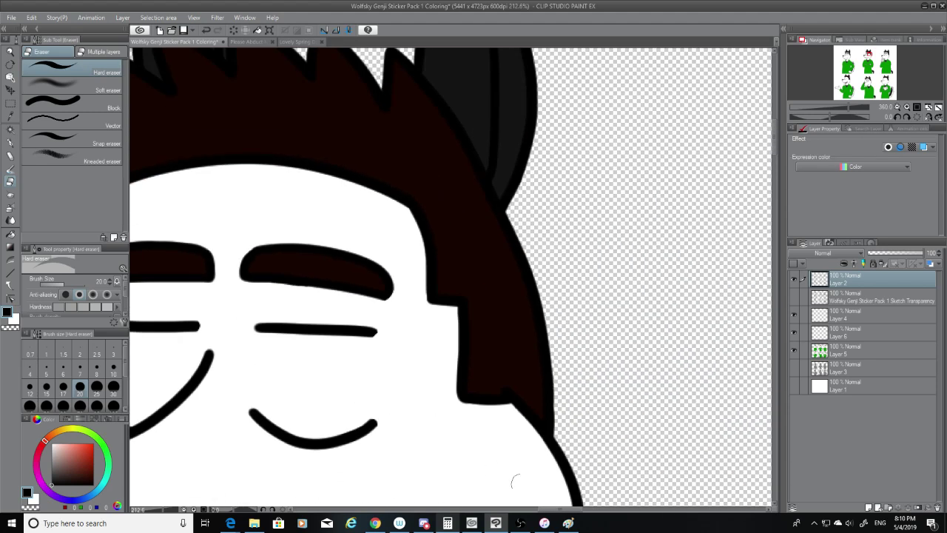
mouse_move(566, 509)
left_mouse_down()
mouse_move(532, 509)
mouse_move(551, 509)
left_mouse_up()
scroll(480, 390, "up", 3)
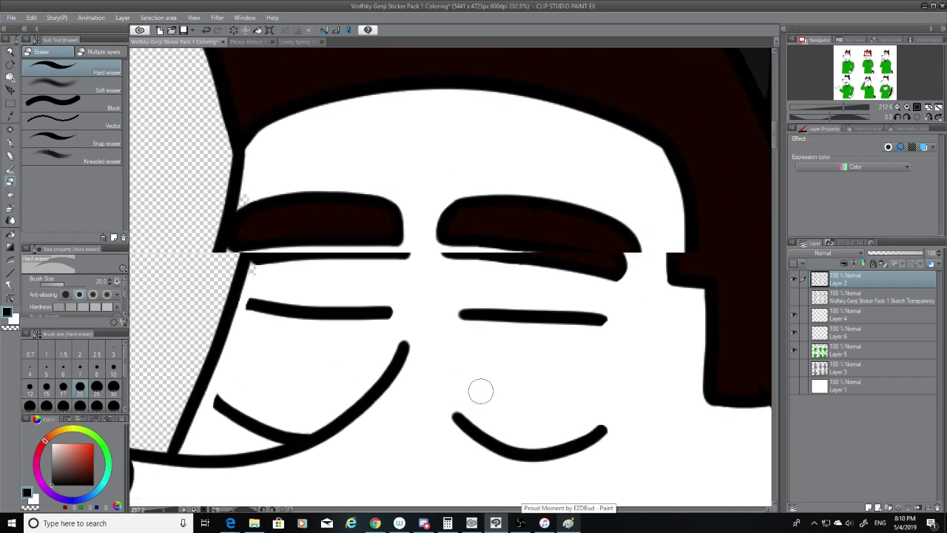
scroll(481, 391, "up", 2)
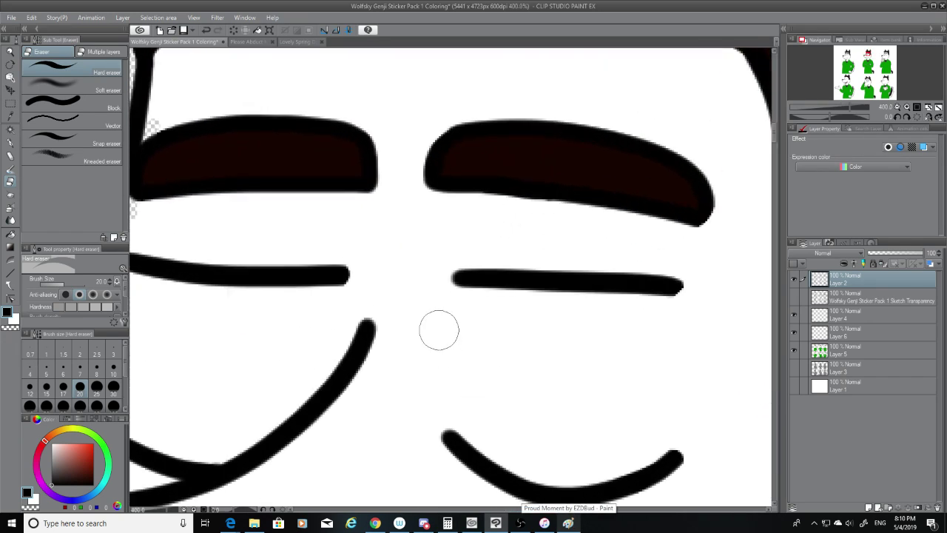
left_click(11, 144)
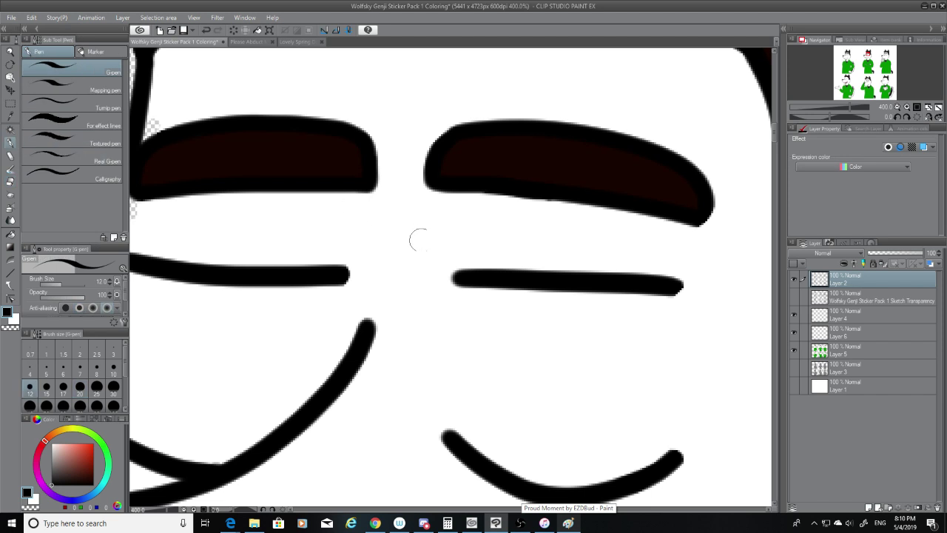
left_click_drag(465, 275, 443, 277)
key("ctrl+z")
key("ctrl+z")
key("ctrl+z")
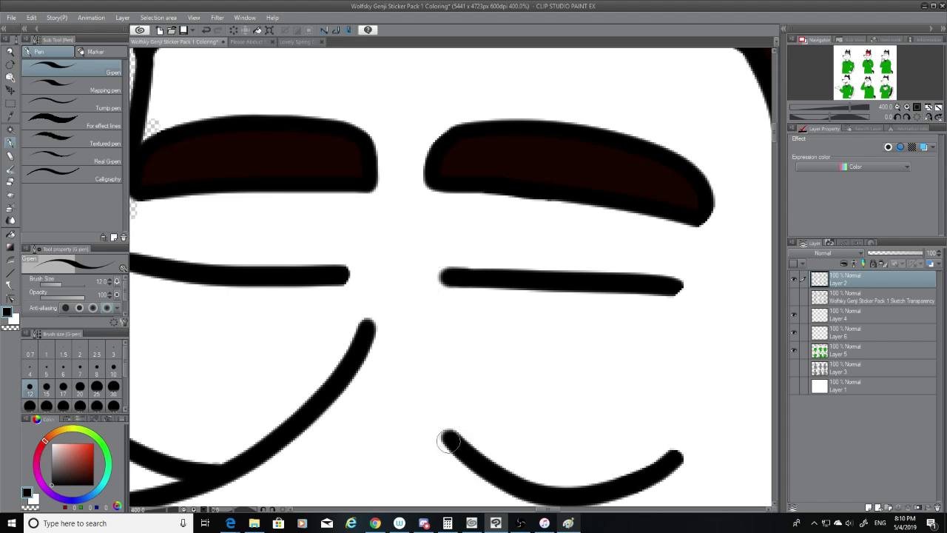
Paint the transparent gaps around the eyebrow at the face's front edge white on Layer 5 with the G-pen.
left_click_drag(561, 510, 540, 510)
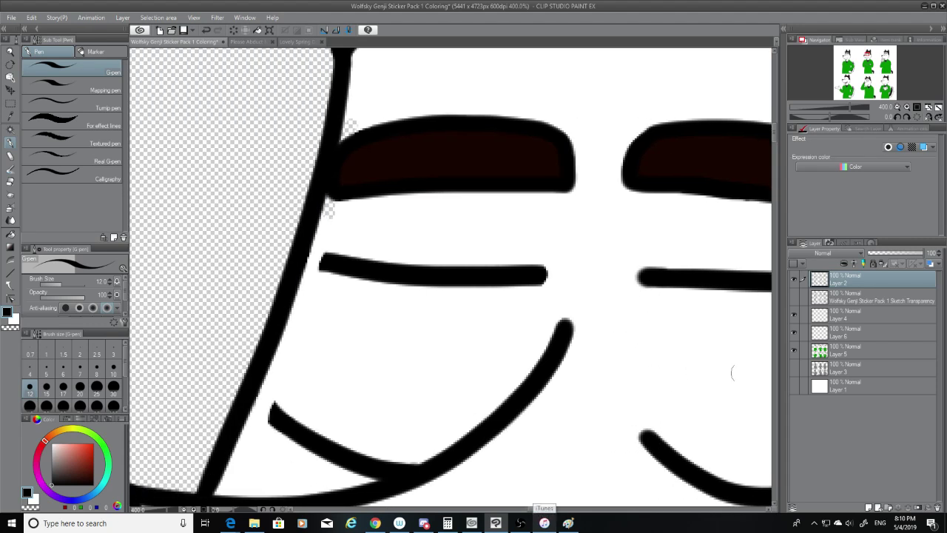
left_click(843, 351)
key("x")
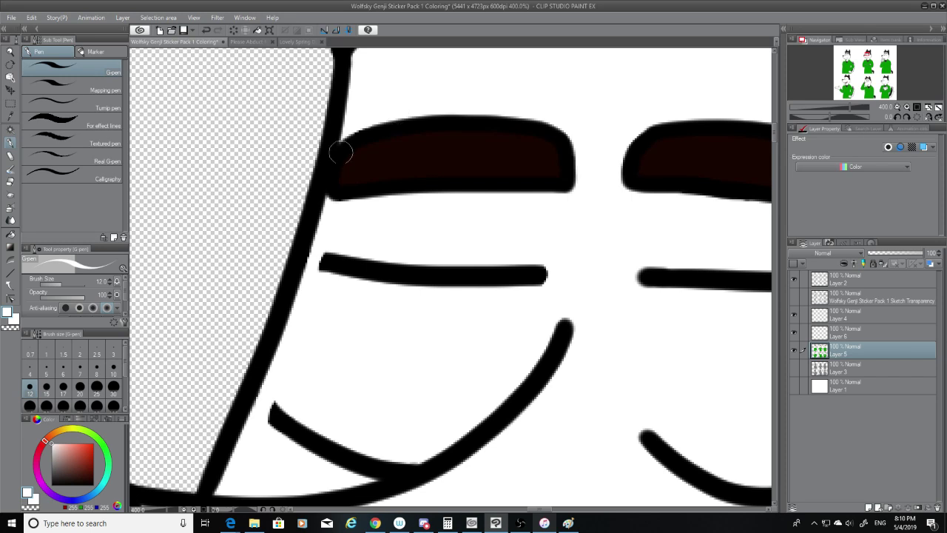
Compare the top-row wolves with the pencil sketch for missing details.
scroll(402, 233, "down", 5)
scroll(408, 236, "down", 5)
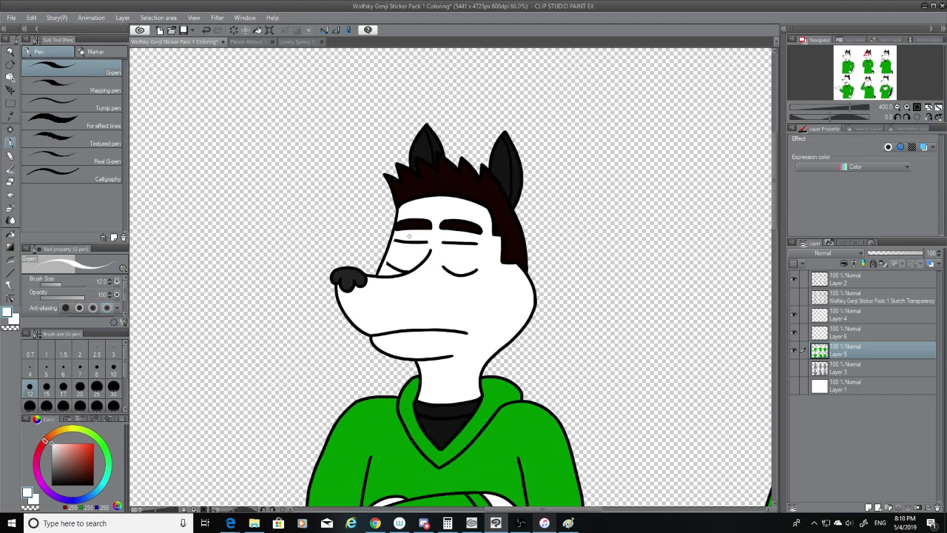
scroll(408, 236, "down", 4)
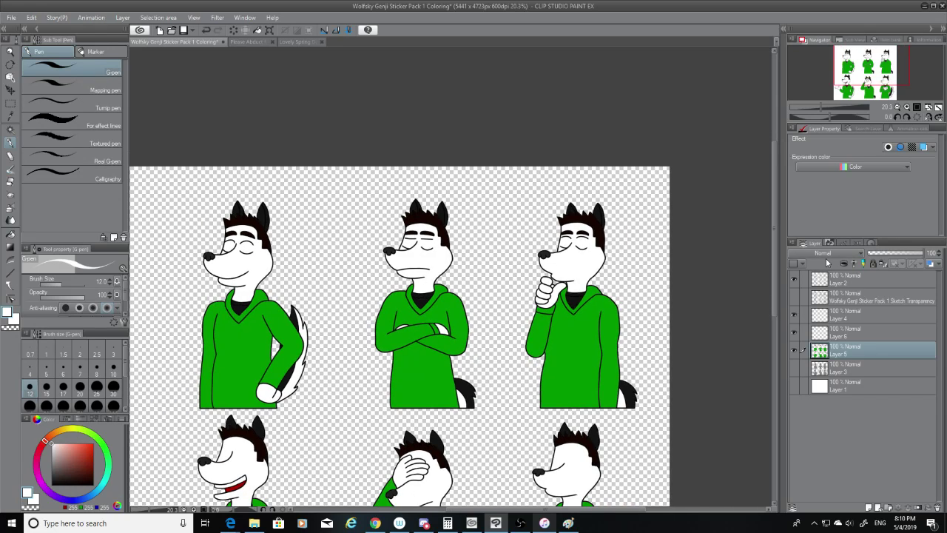
left_click(795, 297)
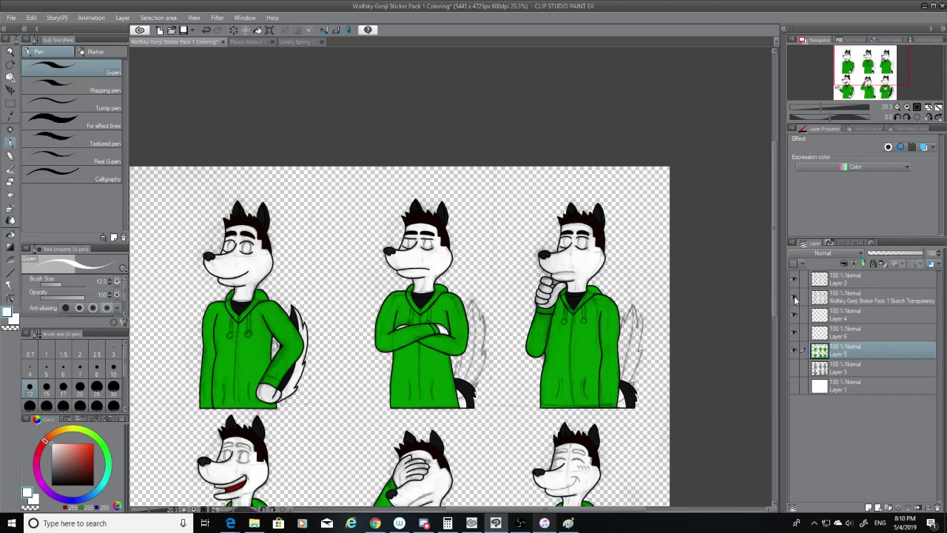
left_click(794, 298)
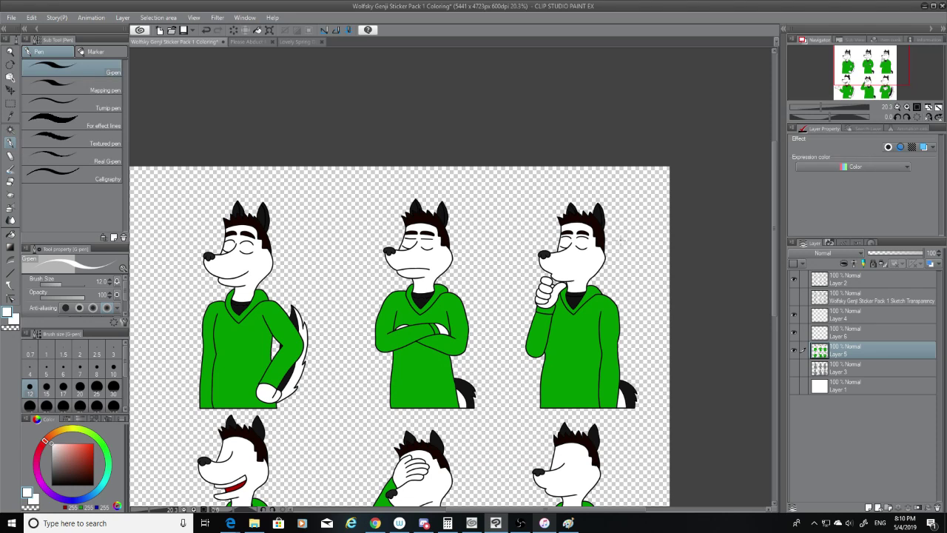
Erase the hairline outline above the top-right wolf's forehead on Layer 2 with the Hard eraser at size 20.
scroll(620, 239, "up", 8)
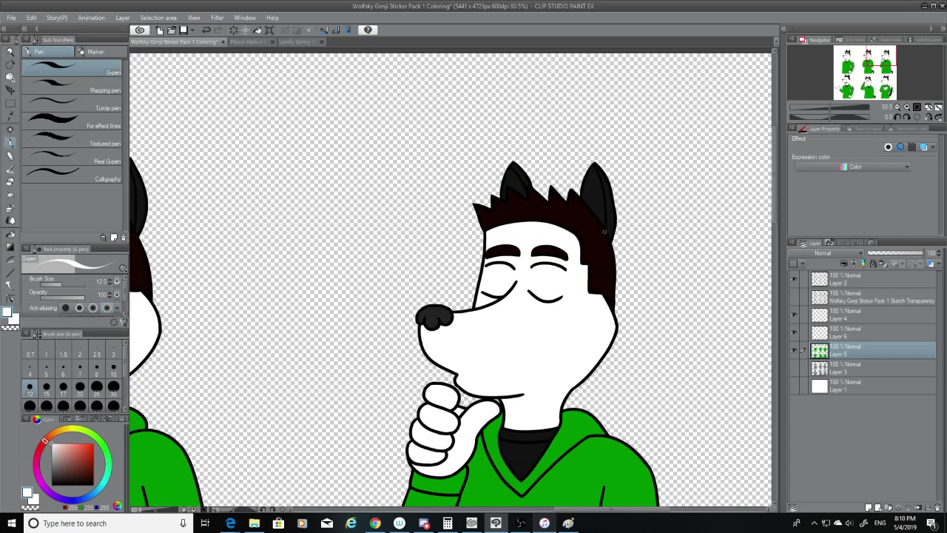
scroll(605, 232, "up", 8)
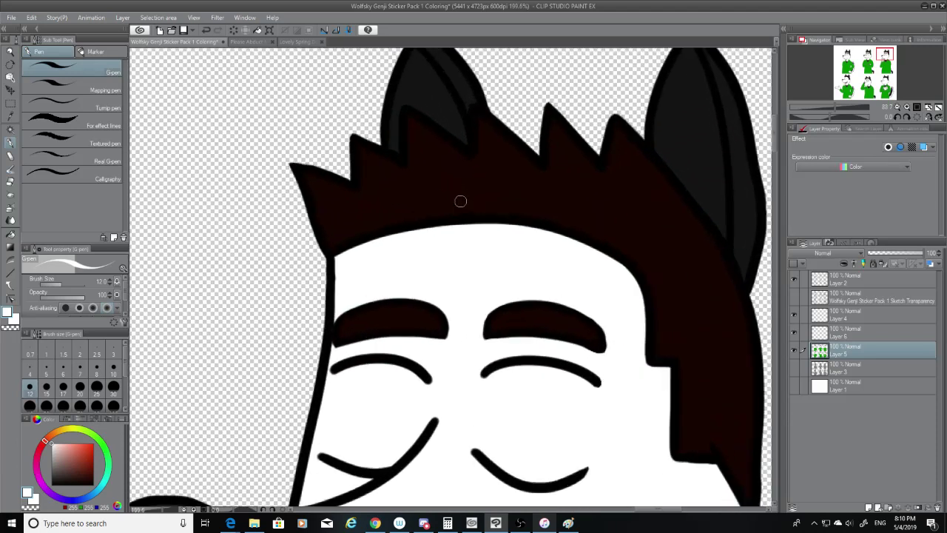
scroll(460, 201, "up", 4)
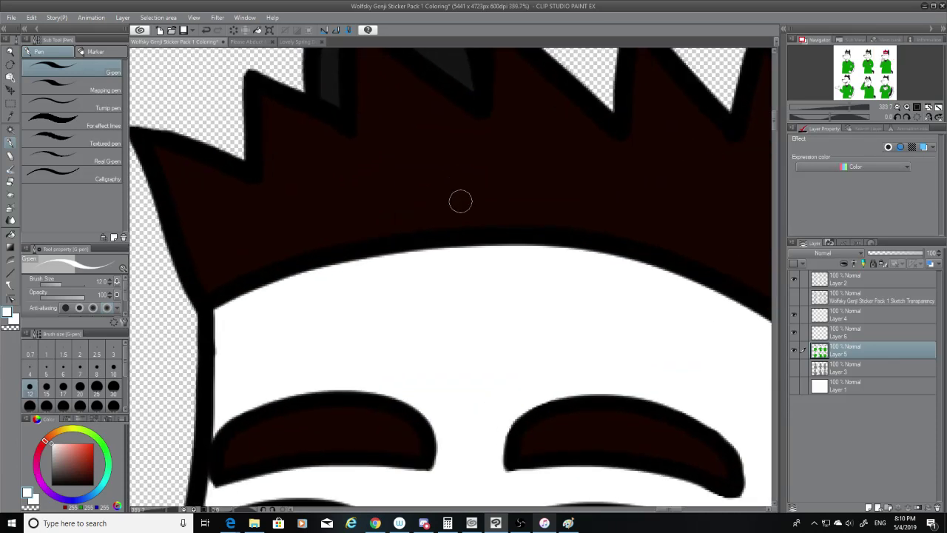
left_click(9, 181)
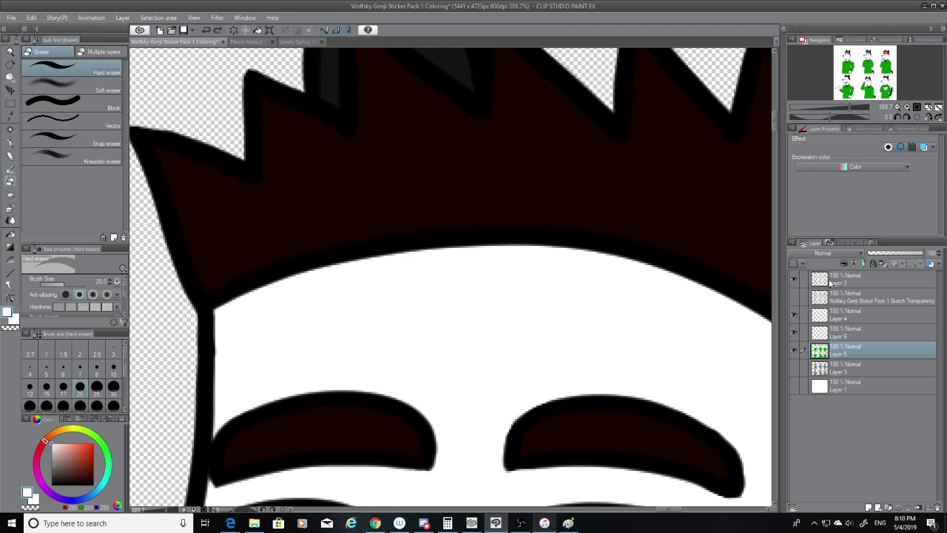
left_click(830, 282)
mouse_move(239, 309)
left_mouse_down()
mouse_move(268, 281)
mouse_move(394, 253)
mouse_move(312, 268)
mouse_move(489, 235)
mouse_move(670, 259)
mouse_move(770, 315)
left_mouse_up()
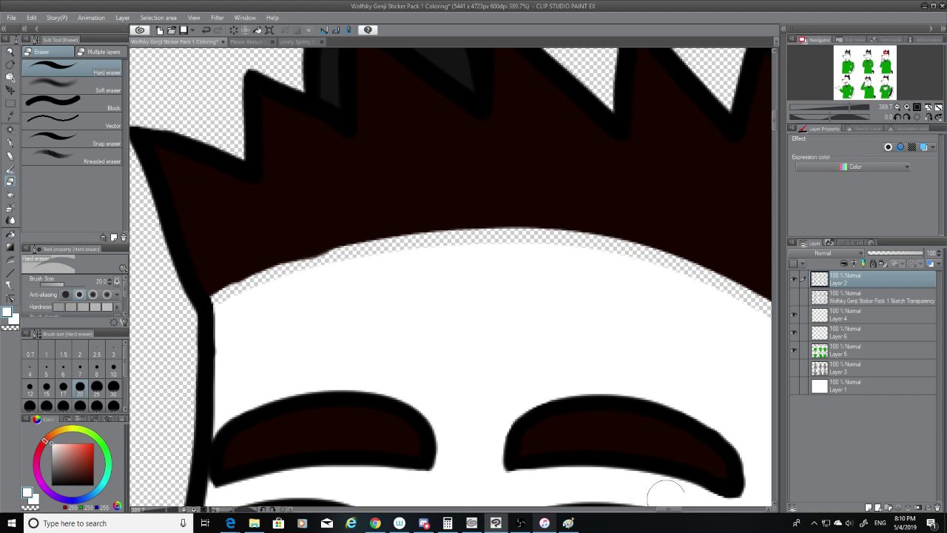
left_click_drag(670, 509, 677, 509)
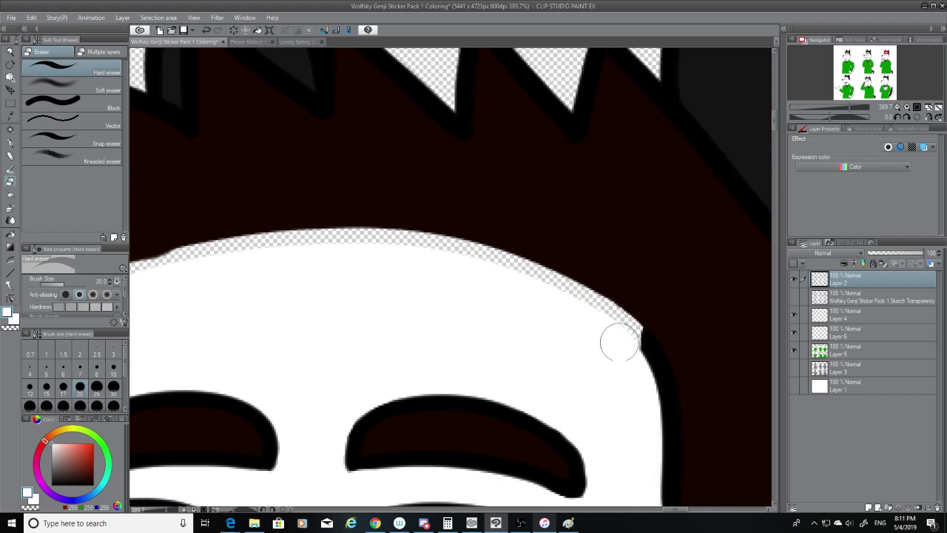
left_click_drag(619, 342, 645, 313)
Redraw the top-right wolf's forehead hairline as one smooth black arc with the G-pen at size 12.
left_click_drag(671, 509, 665, 509)
key("p")
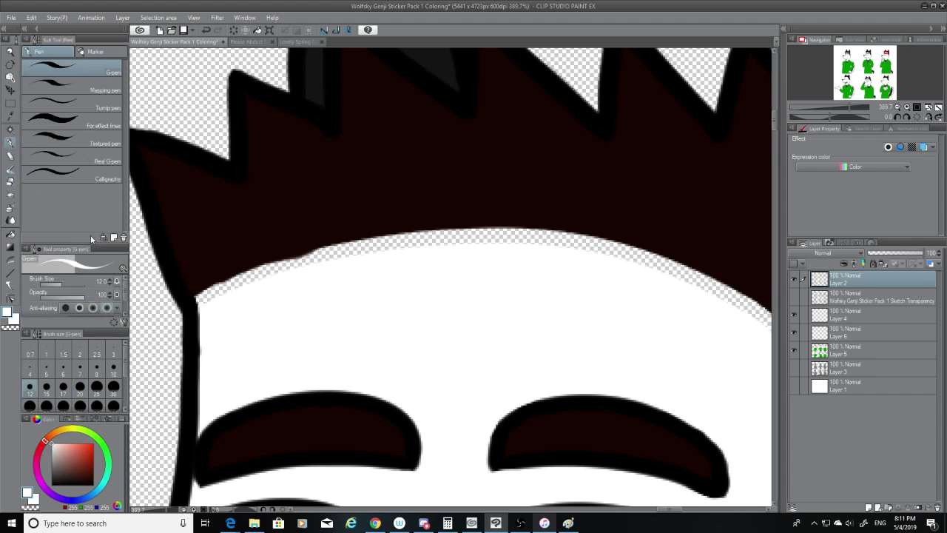
left_click_drag(199, 302, 770, 287)
key("ctrl+z")
left_click_drag(51, 465, 47, 500)
mouse_move(198, 301)
left_mouse_down()
mouse_move(730, 339)
mouse_move(768, 325)
left_mouse_up()
key("ctrl+z")
mouse_move(186, 308)
left_mouse_down()
mouse_move(531, 234)
mouse_move(769, 315)
mouse_move(199, 308)
mouse_move(750, 303)
mouse_move(767, 312)
left_mouse_up()
key("ctrl+z")
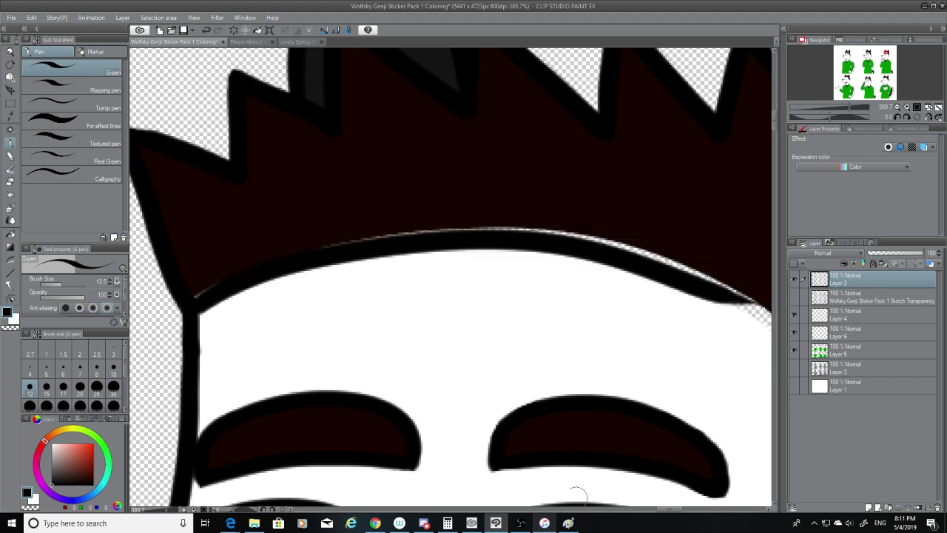
Trim the tapered end of the top-right wolf's forehead hairline on Layer 2 with the Hard eraser, leaving a clean joining point.
left_click_drag(674, 512, 681, 514)
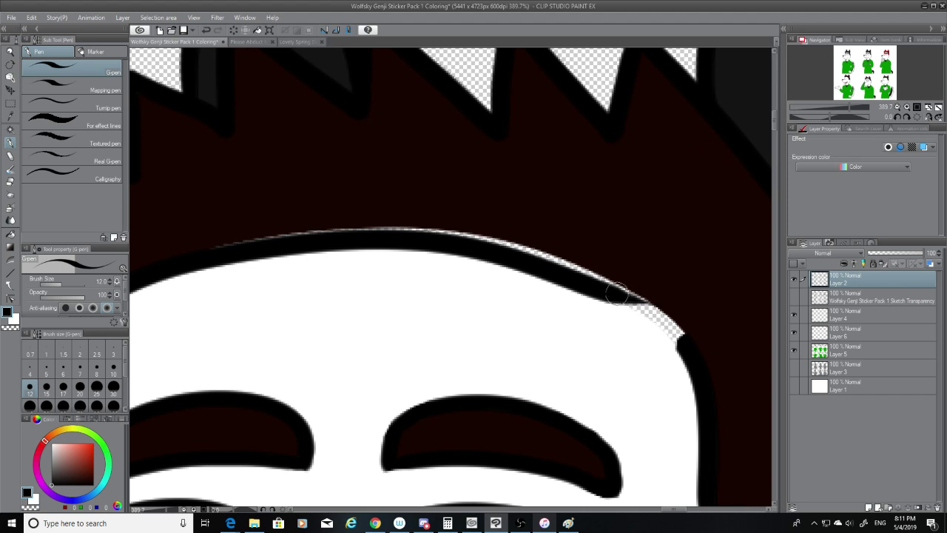
left_click_drag(618, 295, 692, 346)
key("ctrl+z")
left_click_drag(615, 300, 683, 334)
key("ctrl+z")
left_click(10, 181)
mouse_move(644, 274)
left_mouse_down()
mouse_move(637, 313)
mouse_move(635, 283)
mouse_move(644, 290)
mouse_move(611, 291)
mouse_move(675, 333)
left_mouse_up()
left_click(10, 143)
Connect the top-right wolf's forehead hairline to the side hair outline with a smooth black G-pen curve at size 12.
key("ctrl+z")
left_click_drag(609, 292, 675, 333)
key("ctrl+z")
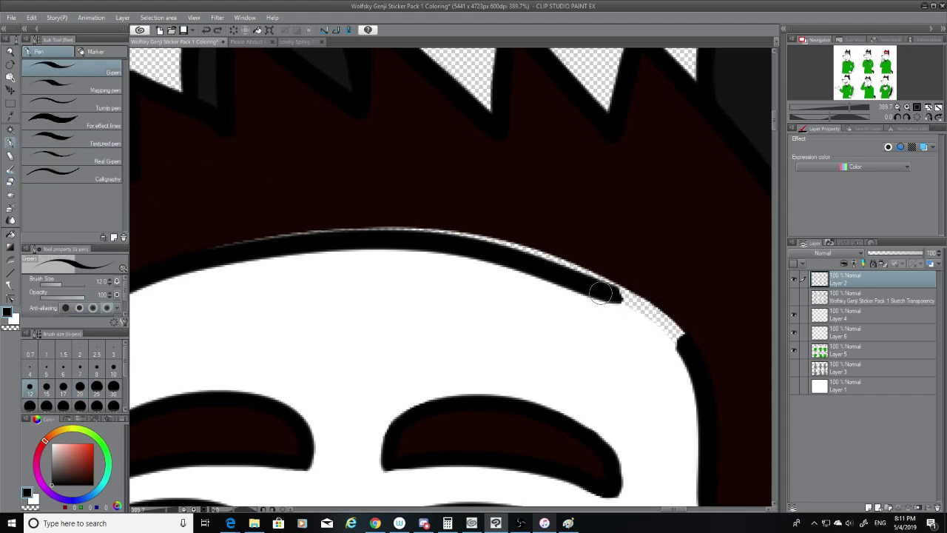
left_click_drag(609, 291, 670, 331)
key("ctrl+z")
left_click_drag(610, 292, 675, 335)
key("ctrl+z")
left_click_drag(609, 291, 691, 350)
key("ctrl+z")
left_click_drag(608, 291, 692, 352)
key("ctrl+z")
left_click_drag(608, 291, 685, 360)
key("ctrl+z")
left_click_drag(607, 290, 694, 363)
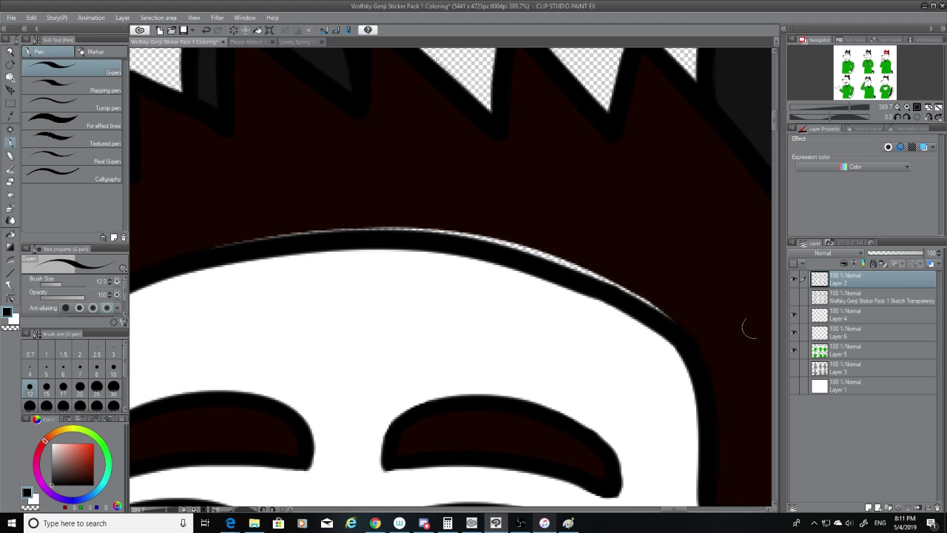
left_click(793, 297)
left_click(793, 297)
left_click(10, 182)
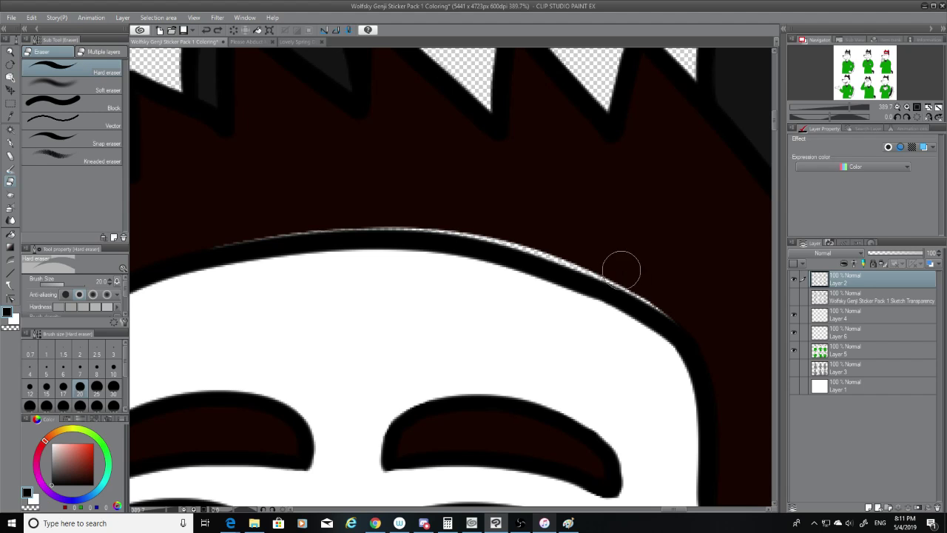
left_click(619, 268)
left_click(848, 354)
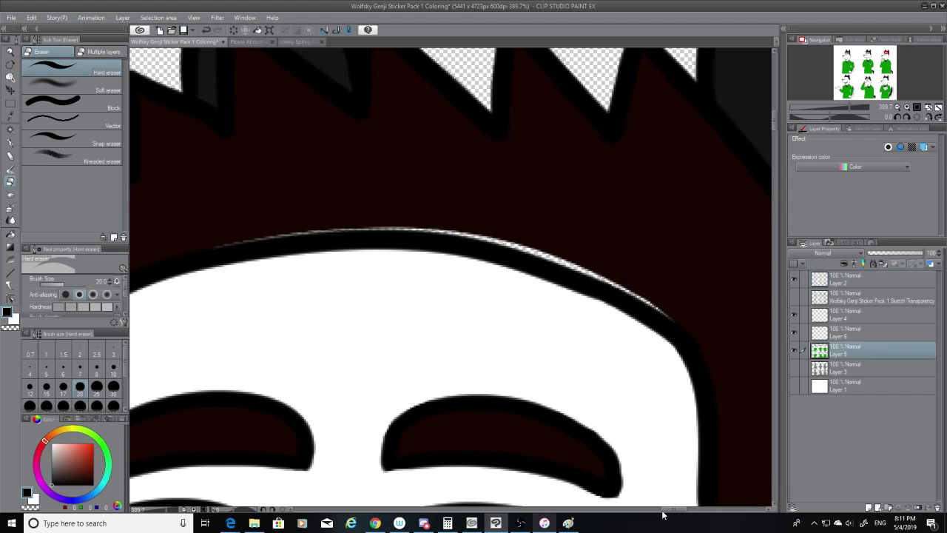
left_click_drag(683, 509, 680, 510)
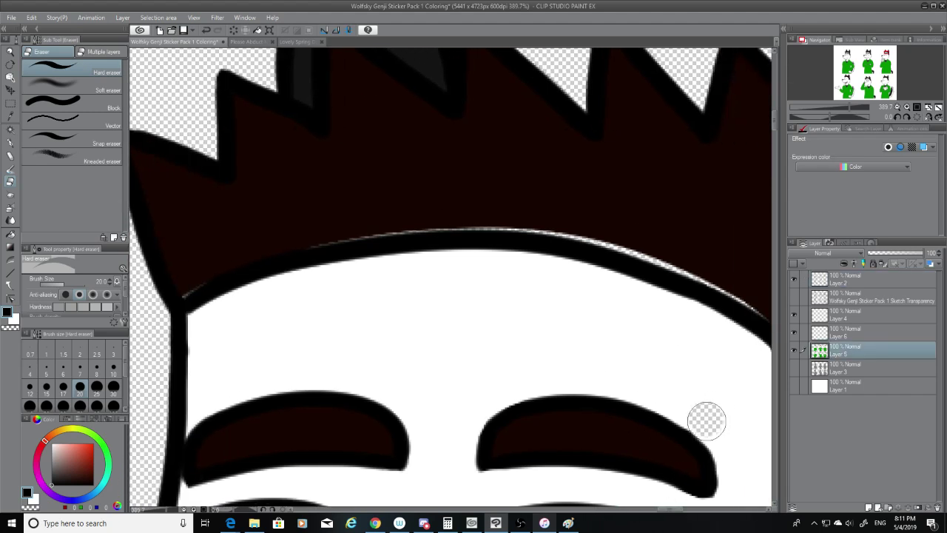
key("ctrl+z")
left_click(872, 335)
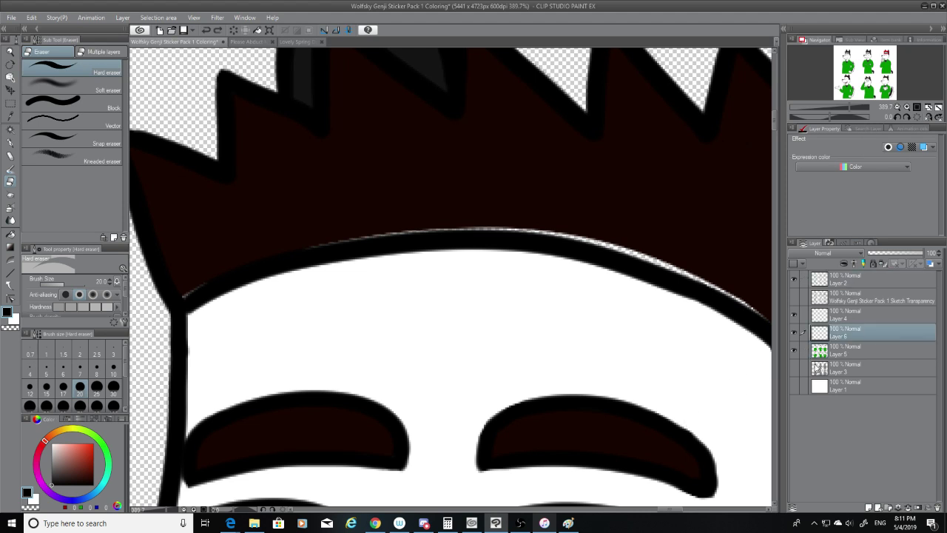
left_click(698, 415)
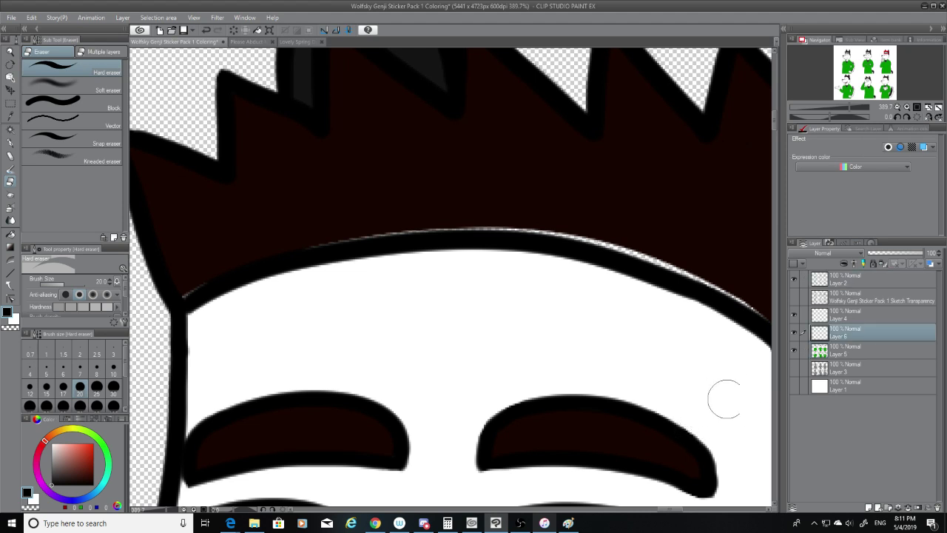
Paint the transparent gap above the top-right wolf's hairline on Layer 5 in the sampled dark brown hair color with the G-pen.
left_click(873, 353)
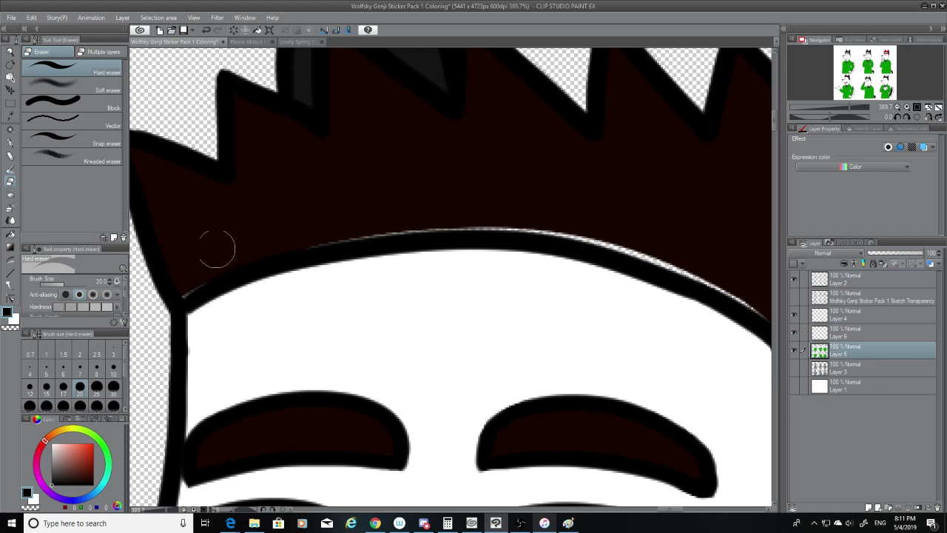
left_click(11, 117)
left_click(10, 141)
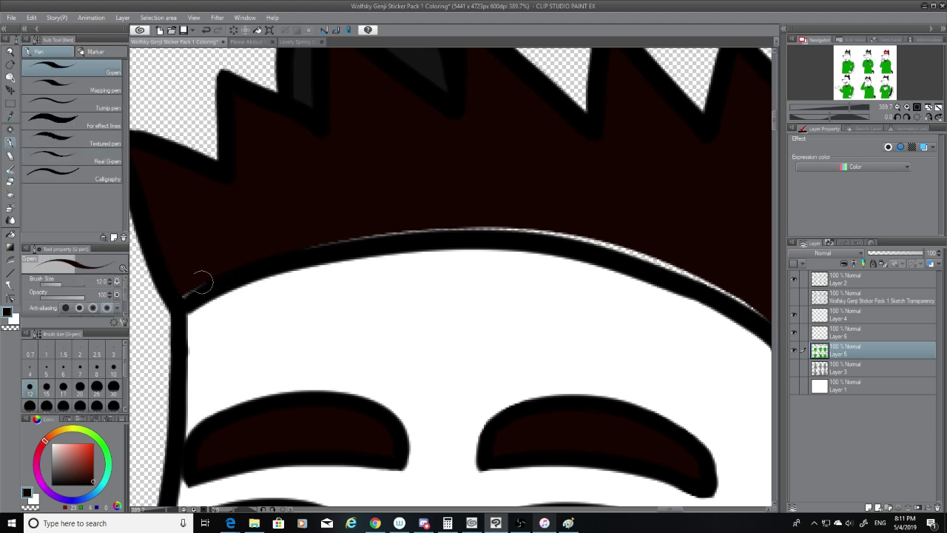
mouse_move(287, 254)
left_mouse_down()
mouse_move(431, 225)
mouse_move(587, 222)
mouse_move(453, 219)
mouse_move(609, 248)
mouse_move(731, 293)
mouse_move(764, 320)
left_mouse_up()
left_click_drag(679, 509, 684, 509)
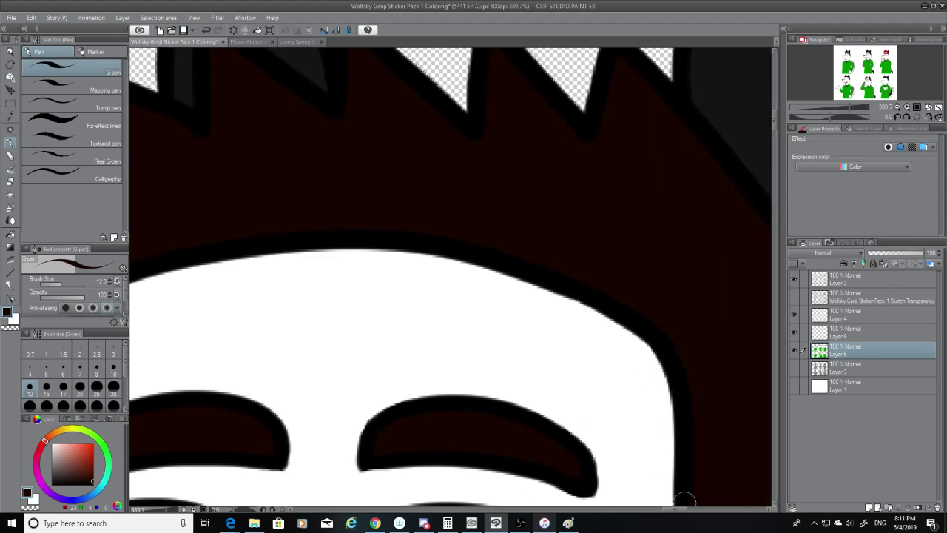
Erase the bottom-right wolf's forehead hairline outline on Layer 2 with the Hard eraser at size 20, checking against the pencil sketch.
scroll(684, 502, "down", 10)
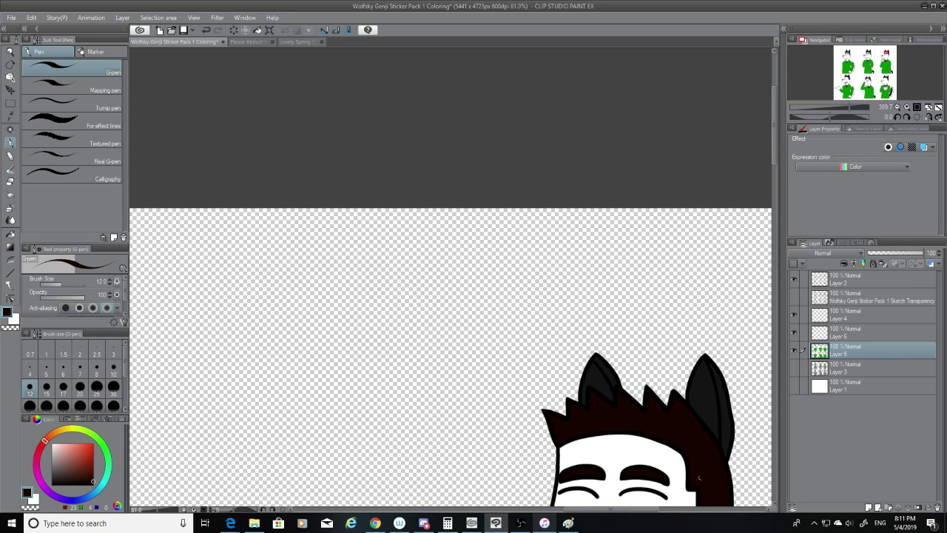
scroll(683, 501, "down", 4)
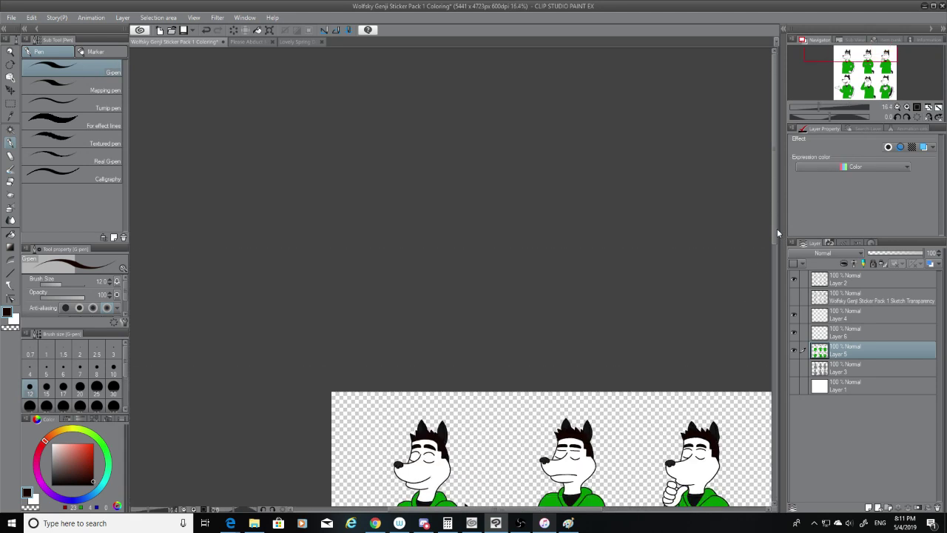
left_click_drag(775, 229, 773, 303)
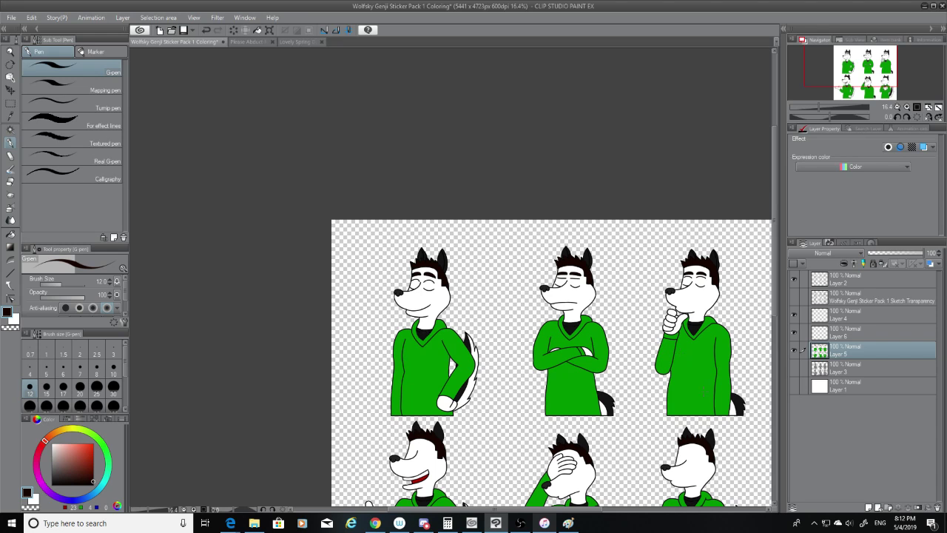
scroll(695, 492, "up", 4)
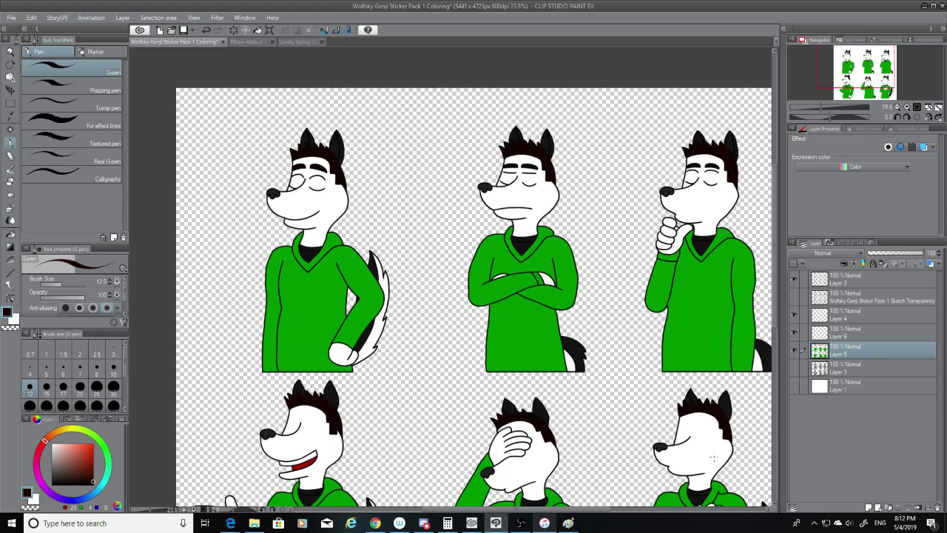
scroll(718, 445, "up", 3)
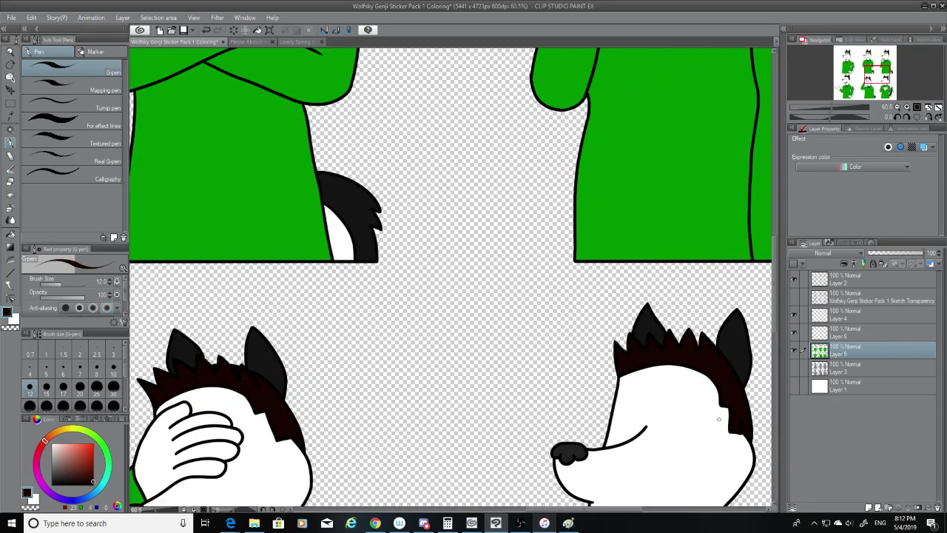
scroll(718, 419, "up", 4)
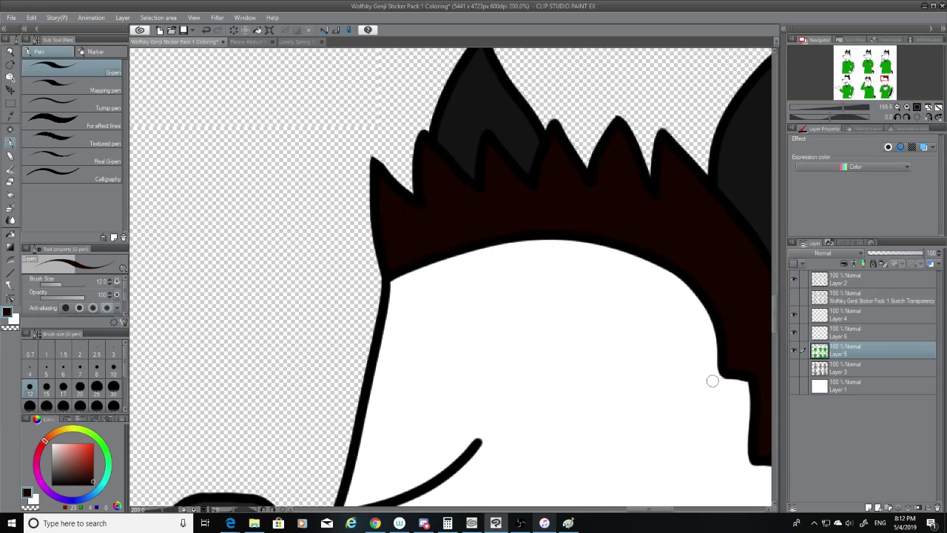
scroll(712, 381, "up", 2)
left_click(794, 296)
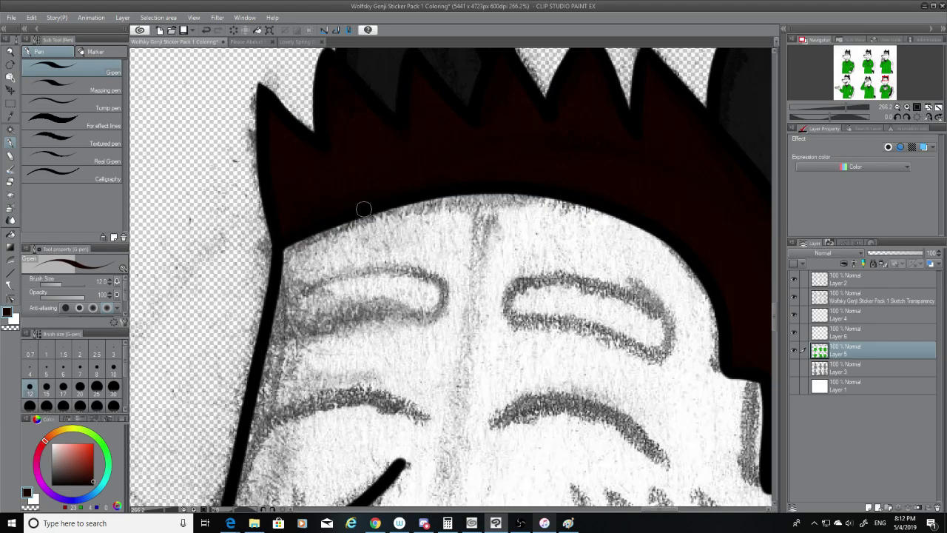
key("e")
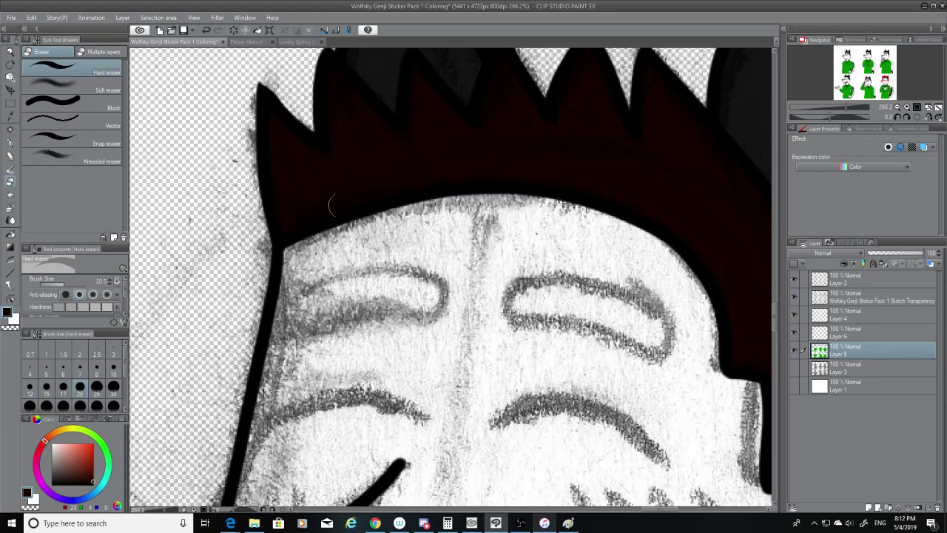
left_click(856, 283)
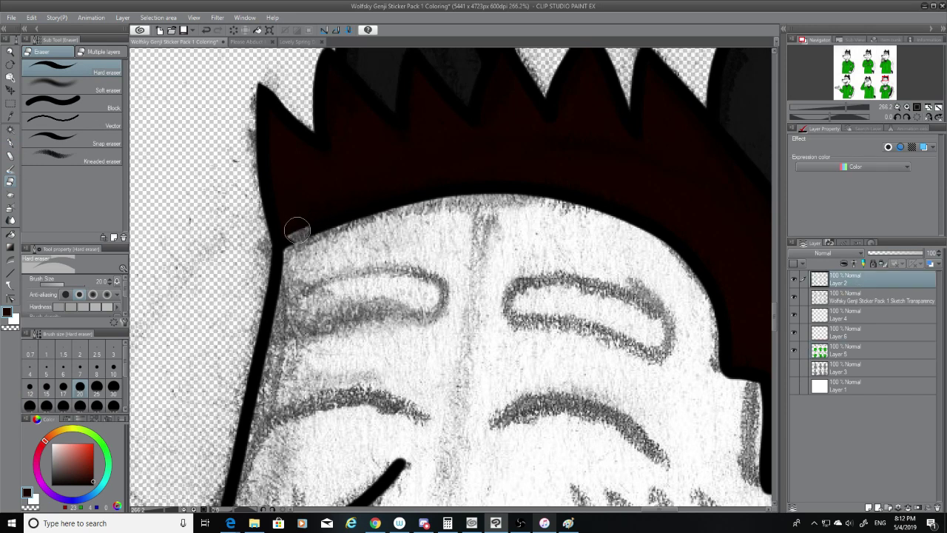
mouse_move(296, 246)
left_mouse_down()
mouse_move(322, 221)
mouse_move(519, 211)
mouse_move(354, 202)
mouse_move(480, 194)
mouse_move(549, 202)
mouse_move(394, 184)
mouse_move(523, 186)
mouse_move(627, 201)
mouse_move(706, 244)
mouse_move(639, 217)
mouse_move(708, 257)
mouse_move(690, 259)
left_mouse_up()
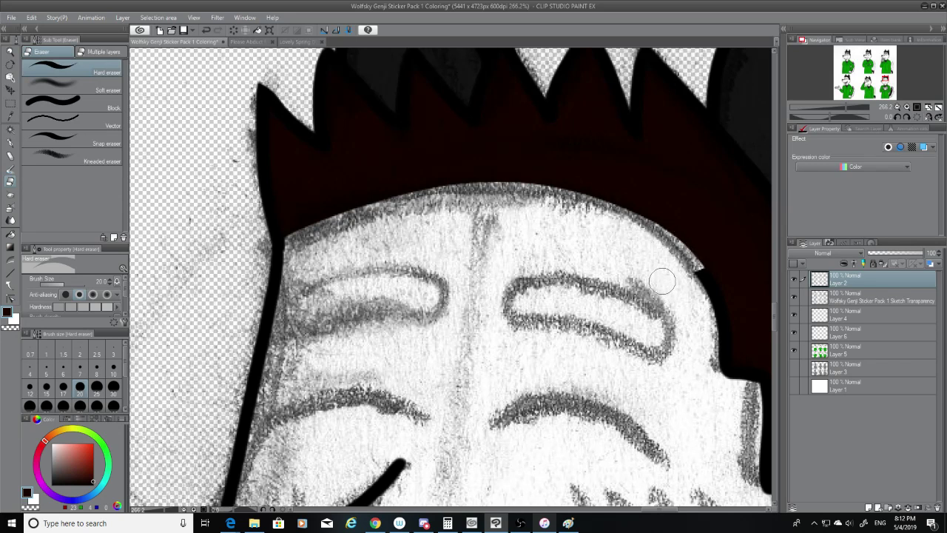
left_click(796, 298)
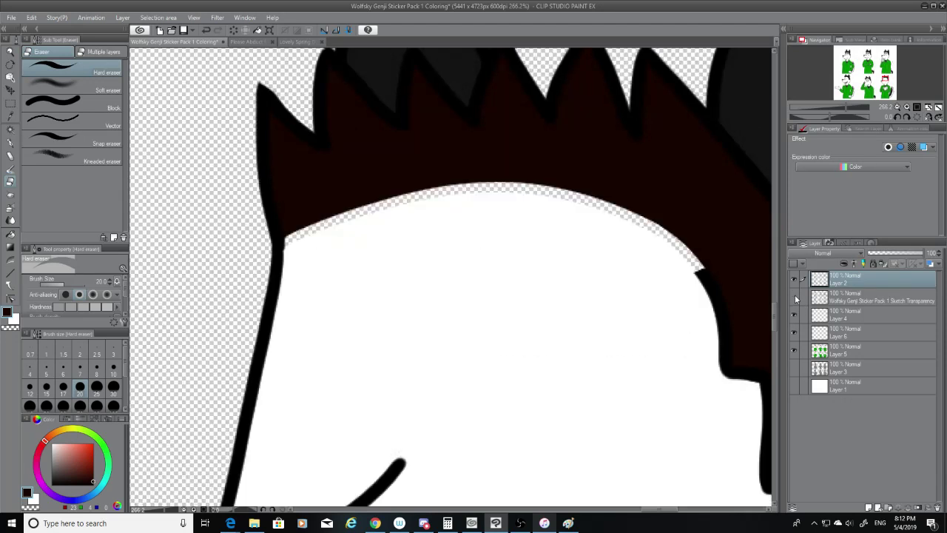
Redraw the bottom-right wolf's forehead hairline on Layer 2 as one smooth black arc with the G-pen at size 12.
left_click(10, 144)
mouse_move(288, 244)
left_mouse_down()
mouse_move(507, 205)
mouse_move(645, 247)
left_mouse_up()
key("ctrl+z")
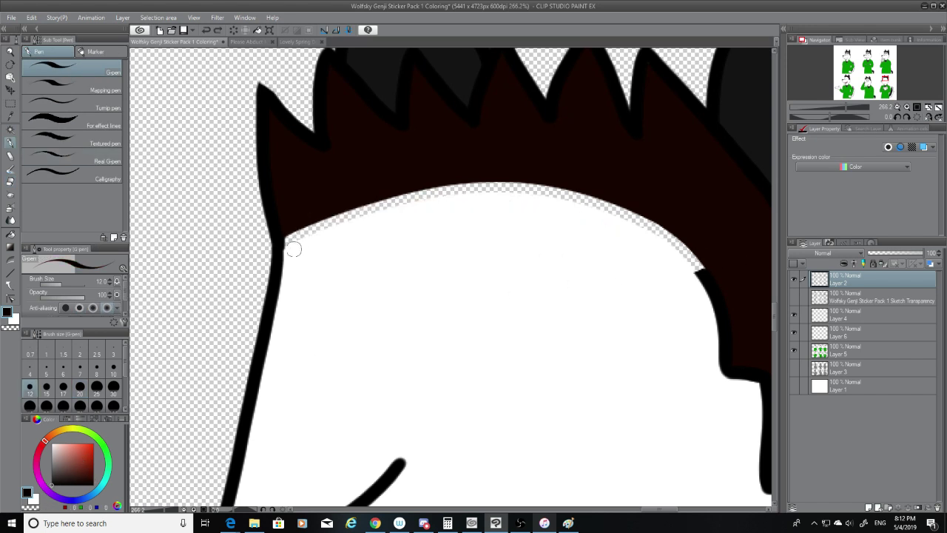
mouse_move(293, 249)
left_mouse_down()
mouse_move(675, 261)
mouse_move(701, 276)
mouse_move(359, 222)
left_mouse_up()
key("ctrl+z")
key("ctrl+z")
mouse_move(706, 278)
left_mouse_down()
mouse_move(339, 222)
mouse_move(287, 238)
mouse_move(288, 248)
mouse_move(327, 226)
left_mouse_up()
key("ctrl+z")
key("ctrl+z")
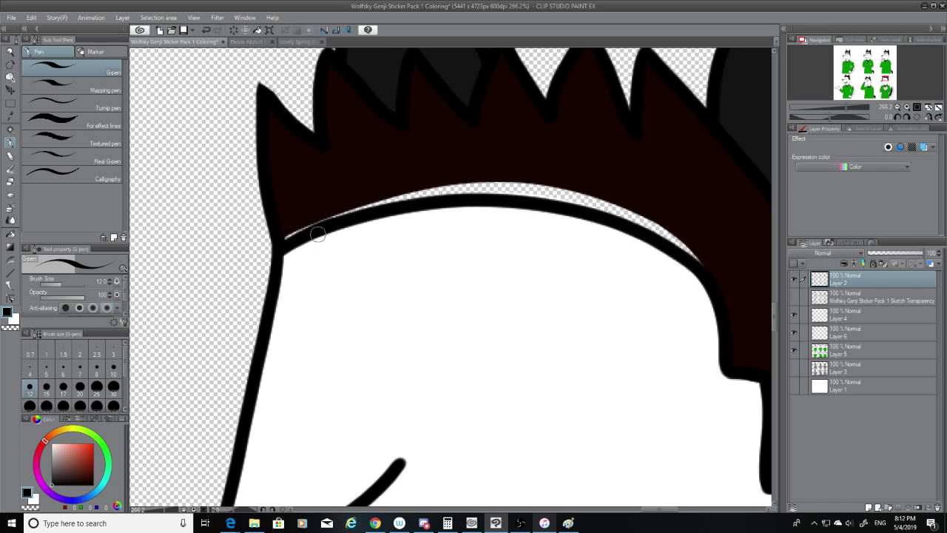
Fill the transparent gap above the bottom-right wolf's hairline on Layer 5 with the sampled dark brown hair color using the G-pen.
left_click(864, 350)
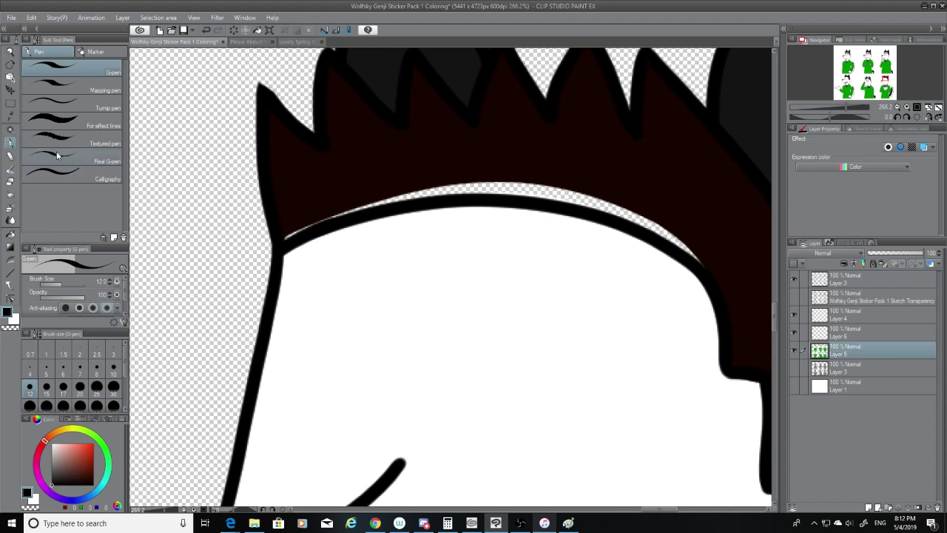
left_click(10, 130)
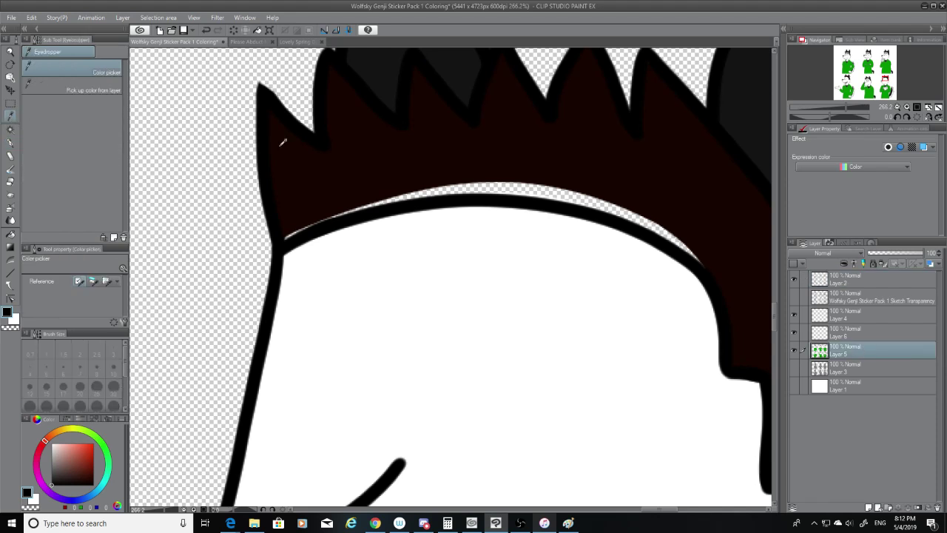
left_click(11, 143)
mouse_move(296, 231)
left_mouse_down()
mouse_move(434, 191)
mouse_move(572, 193)
mouse_move(558, 184)
mouse_move(641, 212)
mouse_move(527, 172)
mouse_move(488, 182)
mouse_move(640, 213)
mouse_move(621, 202)
mouse_move(615, 213)
mouse_move(707, 255)
left_mouse_up()
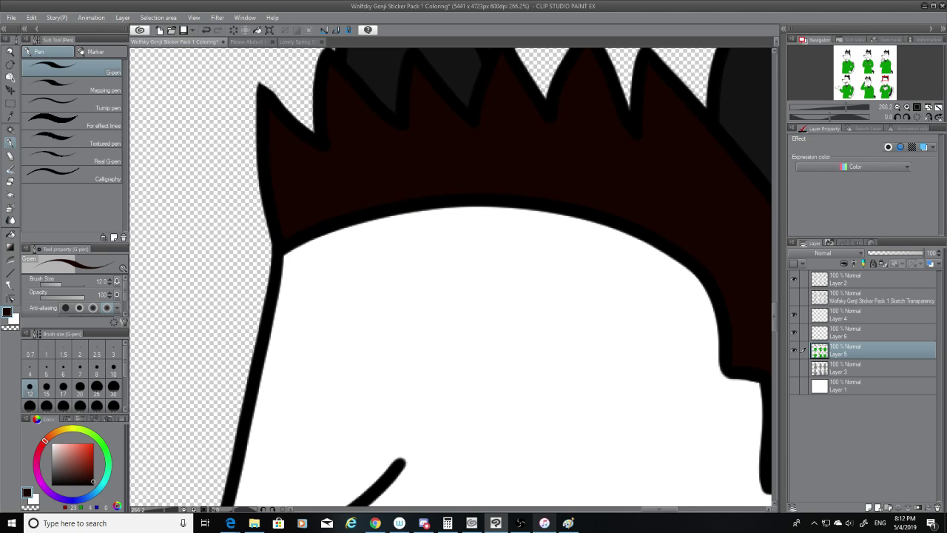
Erase the bottom-left wolf's forehead hairline outline on Layer 2 with the Hard eraser at size 20 and show the pencil sketch layer.
scroll(338, 138, "down", 7)
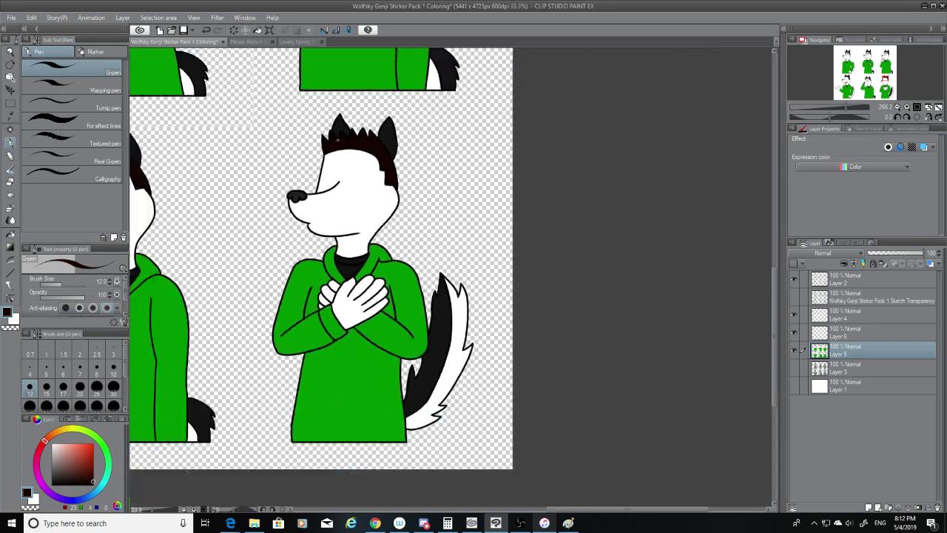
scroll(337, 138, "down", 4)
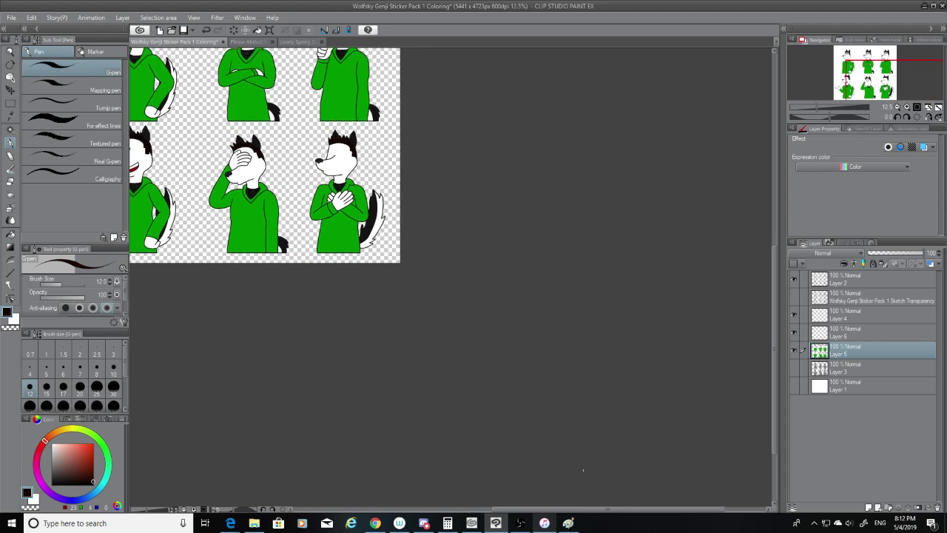
left_click_drag(598, 509, 550, 508)
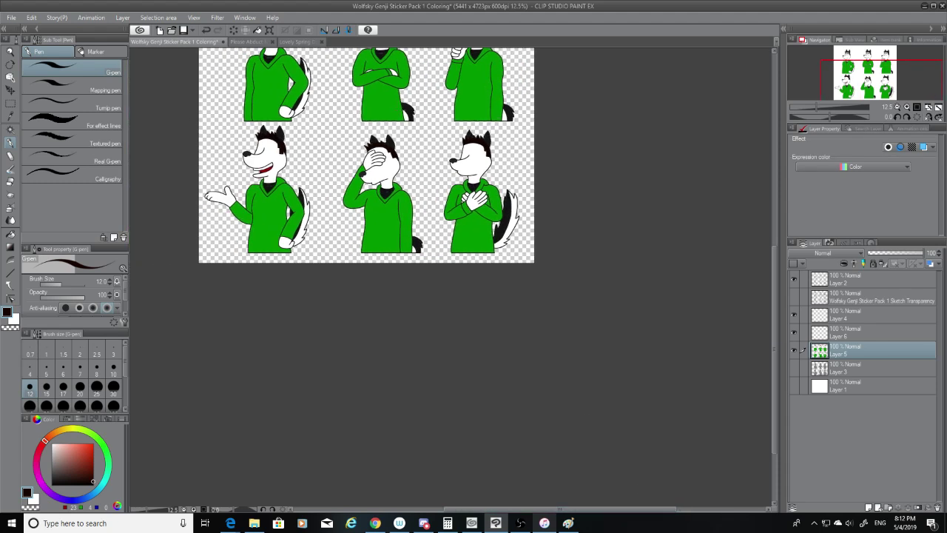
left_click_drag(778, 309, 778, 261)
scroll(270, 267, "up", 5)
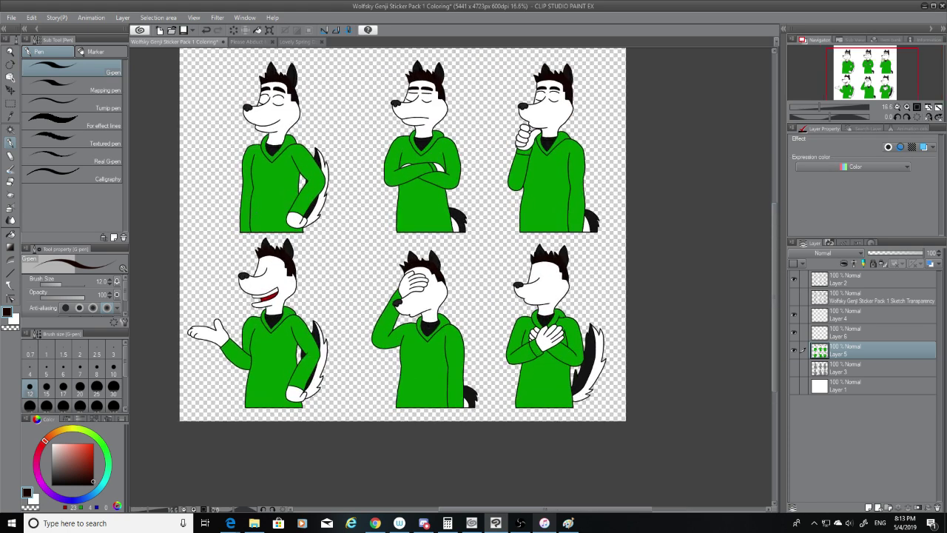
scroll(275, 272, "down", 3)
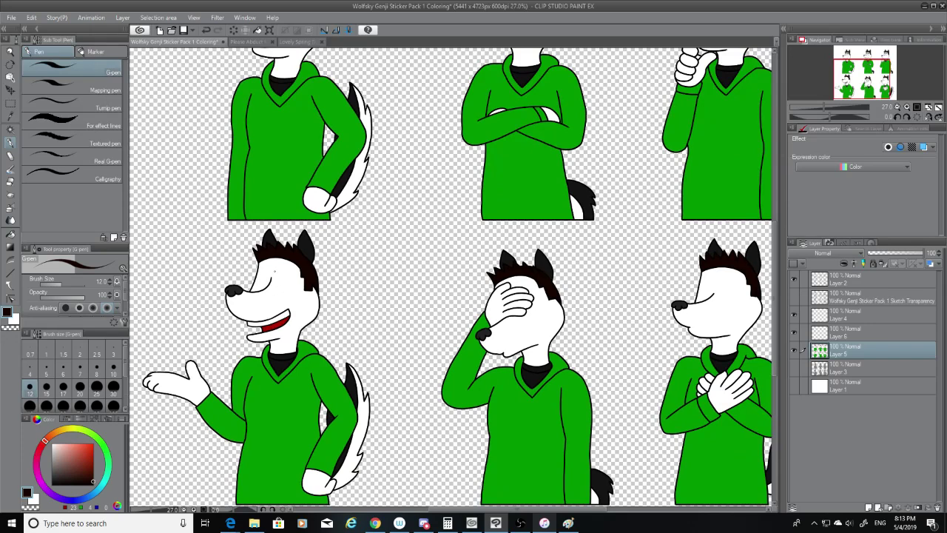
scroll(275, 271, "up", 8)
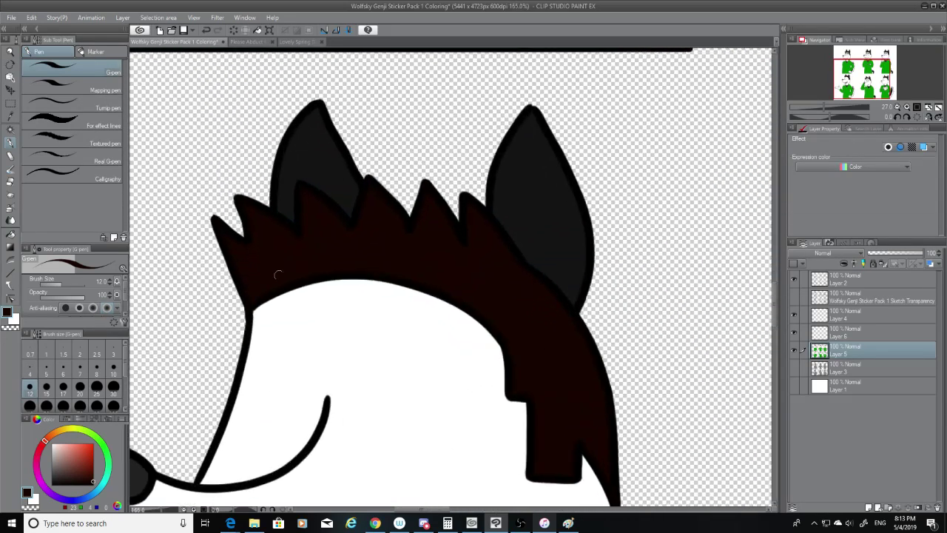
scroll(283, 273, "up", 6)
scroll(433, 281, "down", 3)
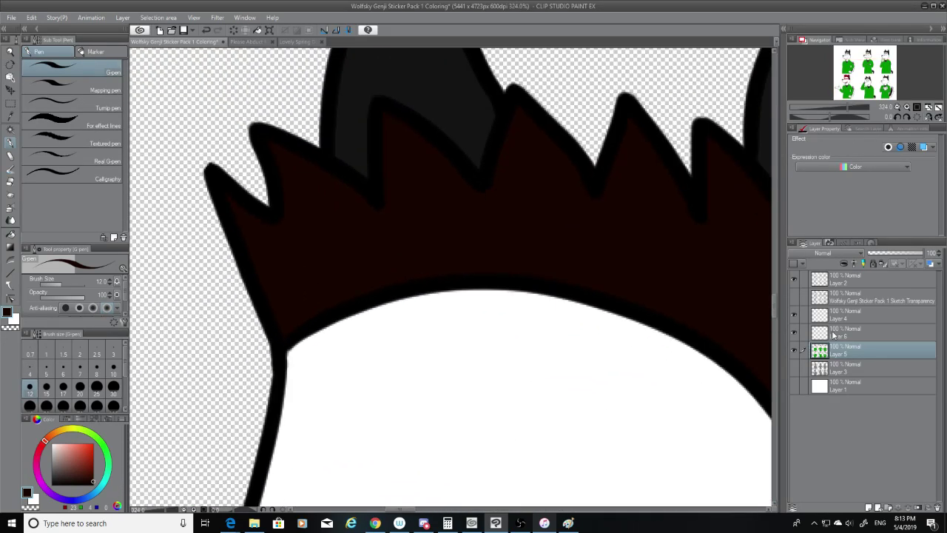
left_click(858, 277)
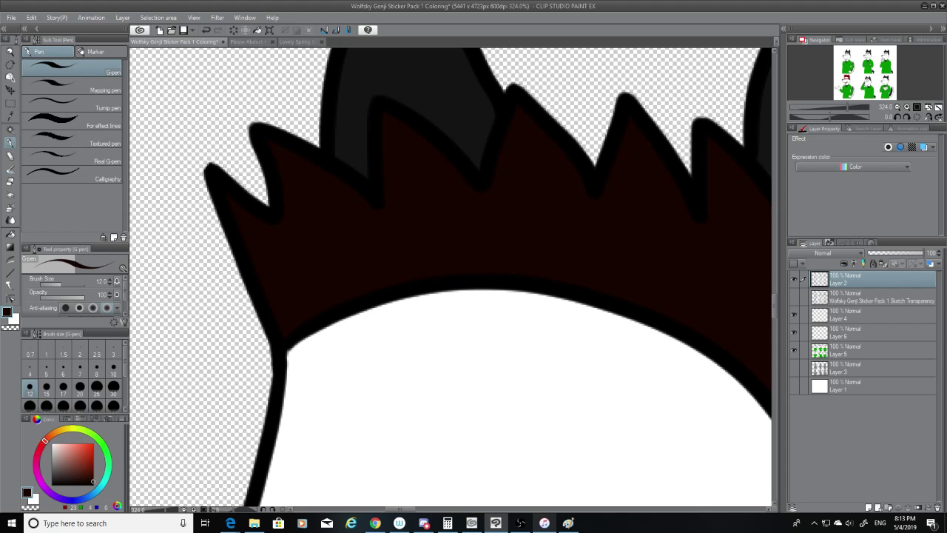
left_click(10, 182)
mouse_move(366, 302)
left_mouse_down()
mouse_move(303, 330)
mouse_move(304, 348)
mouse_move(301, 338)
mouse_move(348, 332)
mouse_move(380, 301)
mouse_move(578, 292)
mouse_move(663, 317)
mouse_move(708, 359)
mouse_move(729, 347)
mouse_move(711, 379)
mouse_move(726, 355)
left_mouse_up()
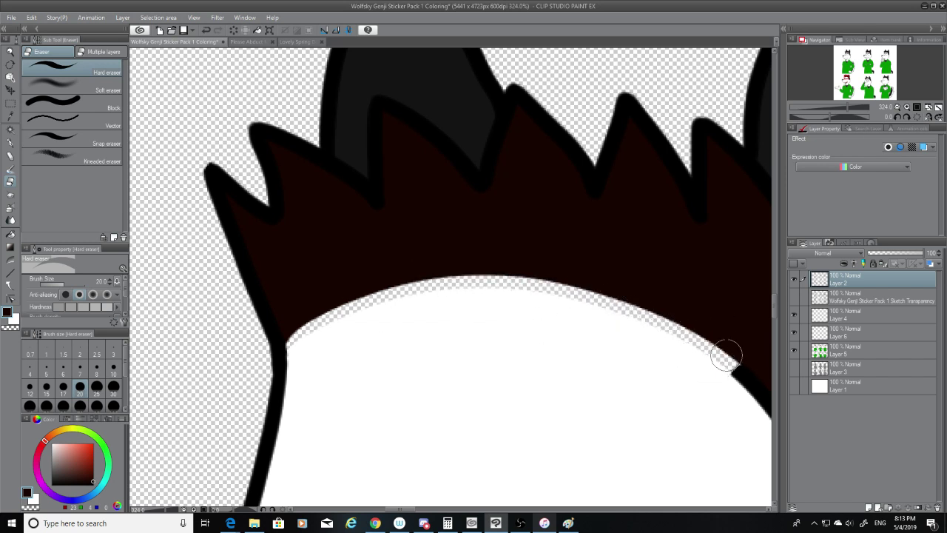
left_click(794, 297)
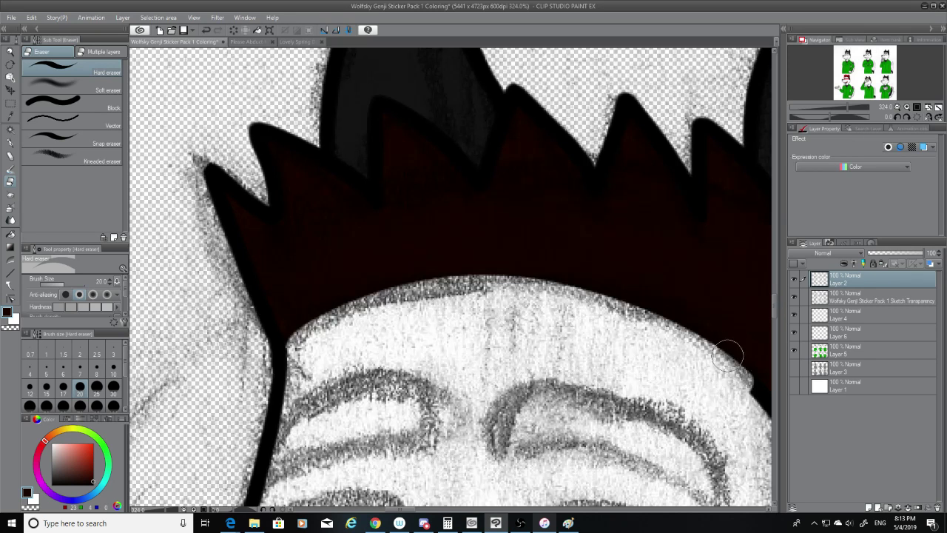
Redraw the bottom-left wolf's forehead hairline on Layer 2 as a lower black arc with the G-pen at size 12, then hide the sketch.
left_click(9, 142)
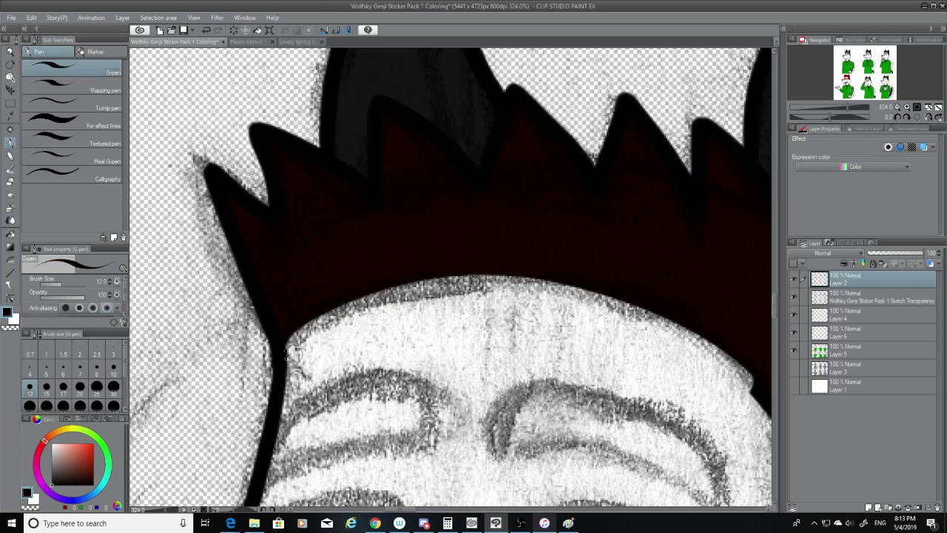
left_click_drag(293, 354, 690, 331)
key("ctrl+z")
mouse_move(750, 382)
left_mouse_down()
mouse_move(562, 304)
mouse_move(357, 332)
left_mouse_up()
key("ctrl+z")
mouse_move(758, 388)
left_mouse_down()
mouse_move(634, 327)
mouse_move(319, 331)
left_mouse_up()
key("ctrl+z")
mouse_move(760, 391)
left_mouse_down()
mouse_move(296, 329)
mouse_move(628, 318)
mouse_move(722, 350)
left_mouse_up()
key("ctrl+z")
key("ctrl+z")
mouse_move(292, 342)
left_mouse_down()
mouse_move(481, 292)
mouse_move(737, 355)
mouse_move(767, 386)
mouse_move(676, 334)
left_mouse_up()
key("ctrl+z")
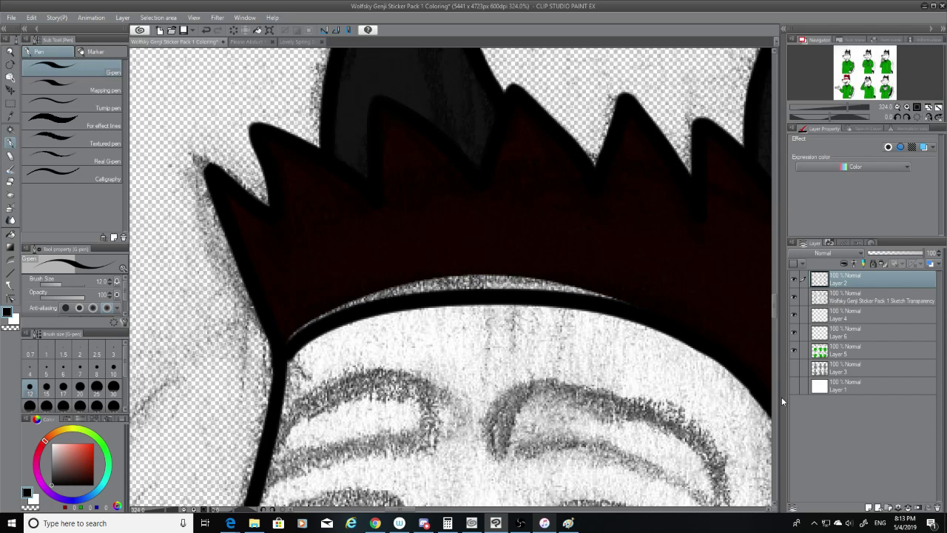
left_click(794, 297)
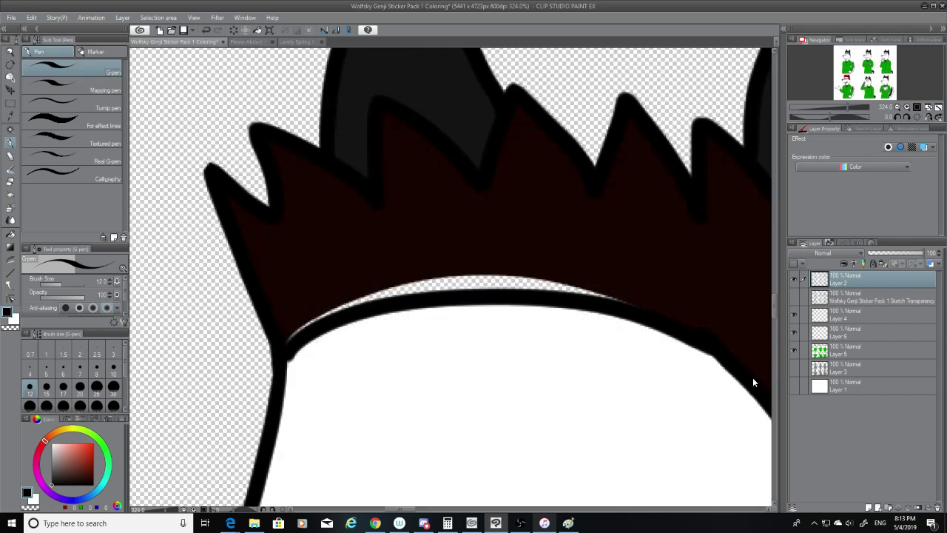
key("ctrl+z")
mouse_move(762, 397)
left_mouse_down()
mouse_move(703, 338)
mouse_move(766, 398)
mouse_move(696, 343)
mouse_move(758, 390)
left_mouse_up()
key("ctrl+z")
key("ctrl+z")
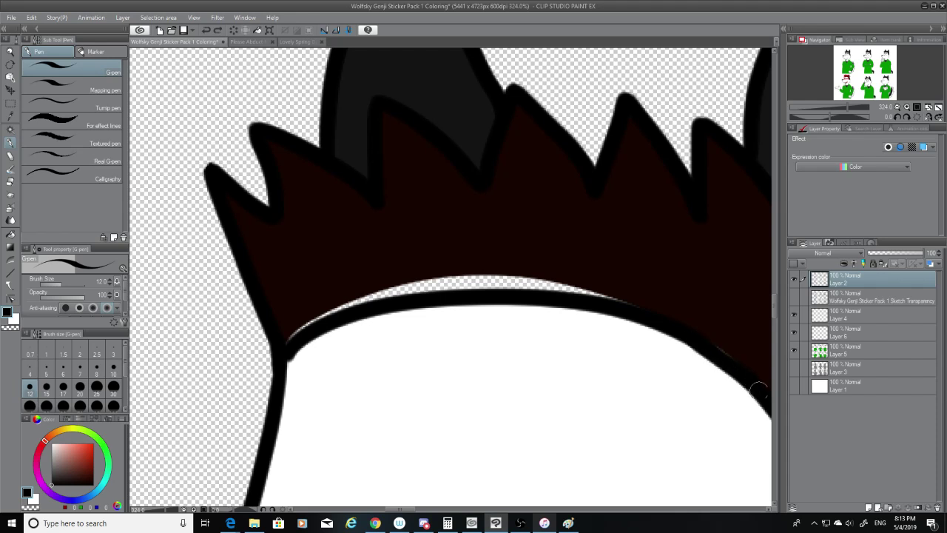
key("ctrl+z")
left_click_drag(696, 339, 761, 392)
key("ctrl+z")
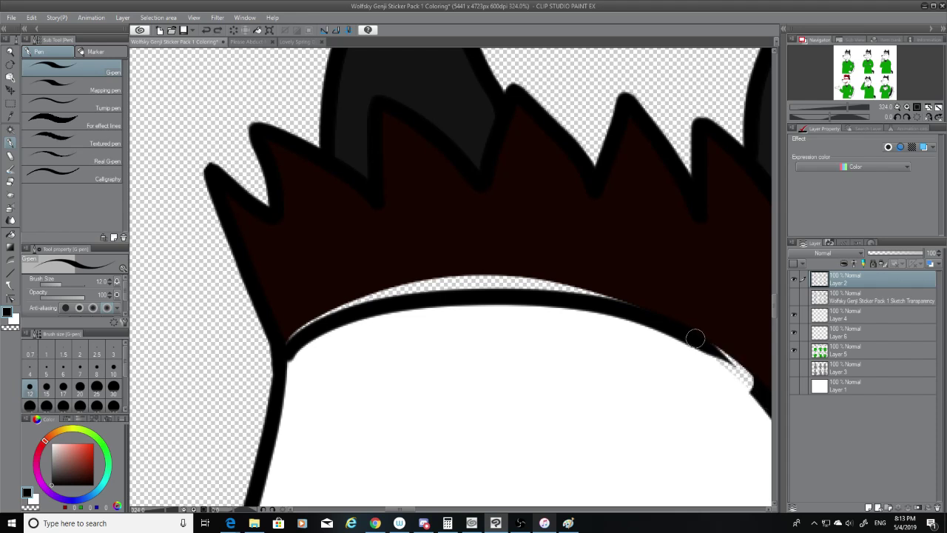
mouse_move(694, 337)
left_mouse_down()
mouse_move(764, 390)
mouse_move(672, 323)
left_mouse_up()
key("ctrl+z")
key("ctrl+z")
left_click_drag(763, 400, 660, 331)
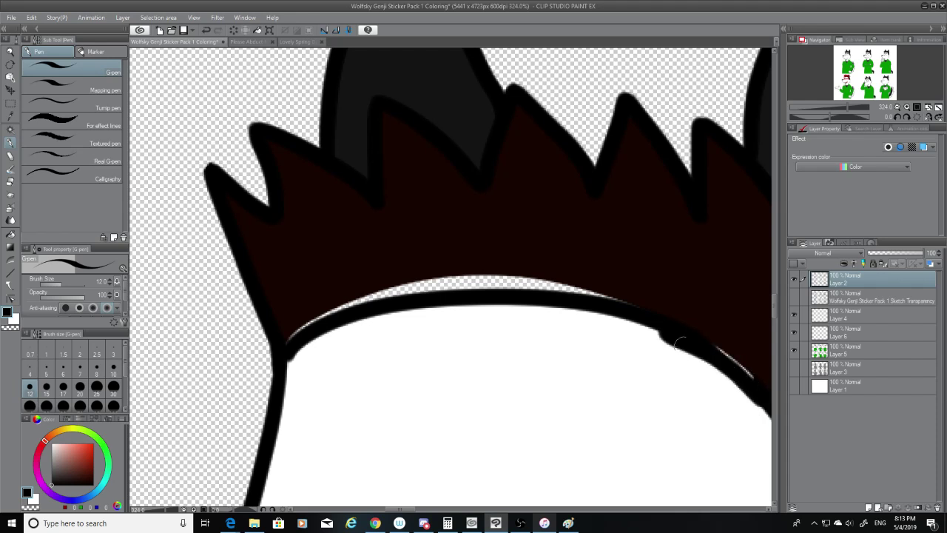
key("ctrl+z")
Join the rear end of the bottom-left wolf's new hairline arc smoothly to the existing black outline using the G-pen at size 12.
left_click_drag(399, 510, 406, 510)
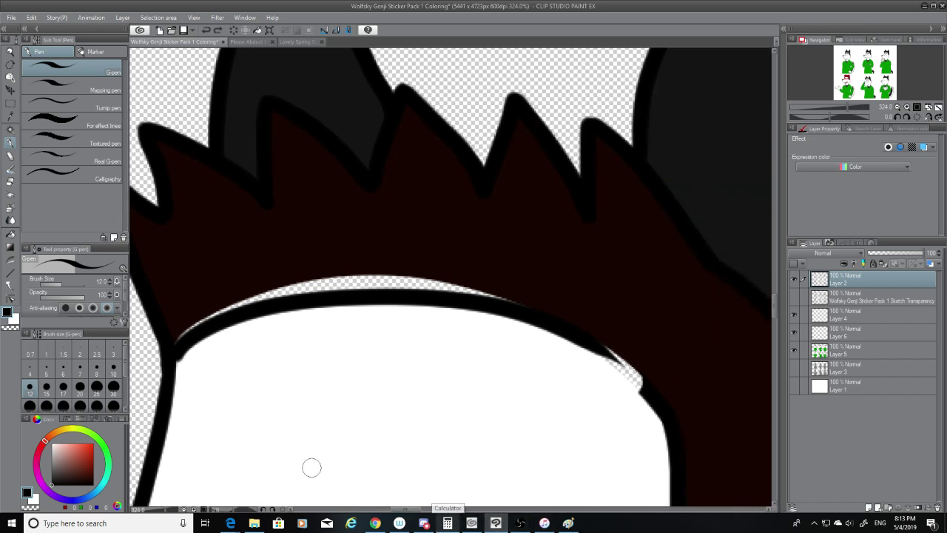
left_click_drag(180, 349, 171, 359)
key("ctrl+z")
left_click_drag(599, 354, 656, 405)
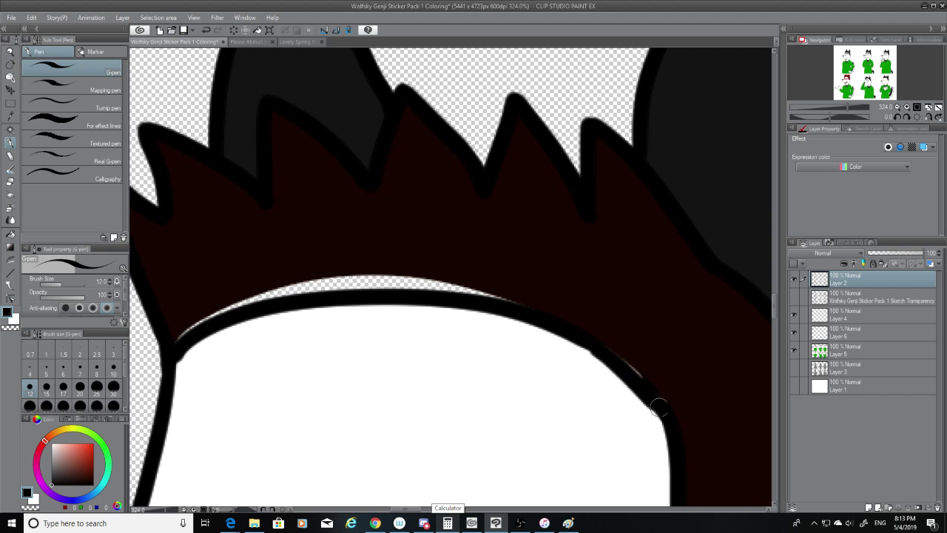
key("ctrl+z")
left_click_drag(595, 347, 647, 392)
key("ctrl+z")
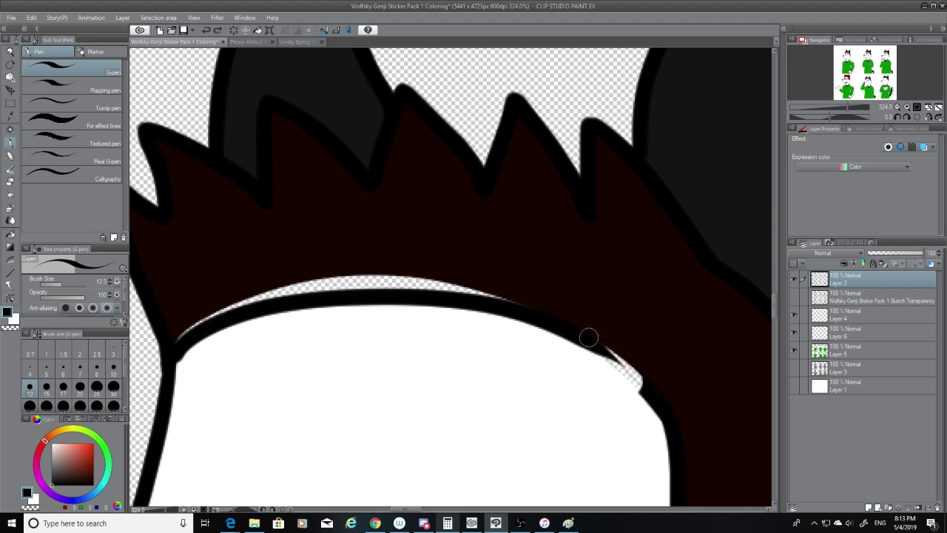
mouse_move(590, 338)
left_mouse_down()
mouse_move(649, 392)
mouse_move(588, 349)
mouse_move(651, 395)
left_mouse_up()
key("ctrl+z")
key("ctrl+z")
key("ctrl+z")
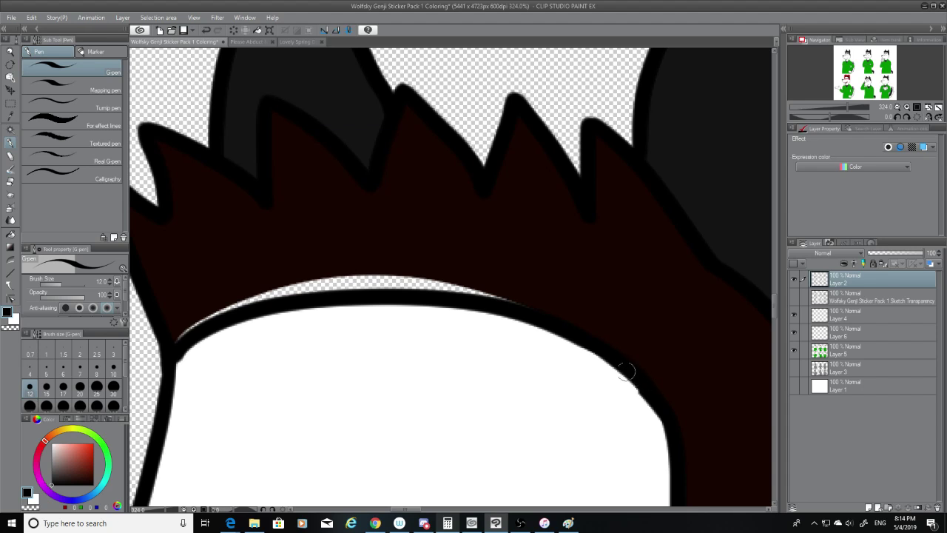
key("e")
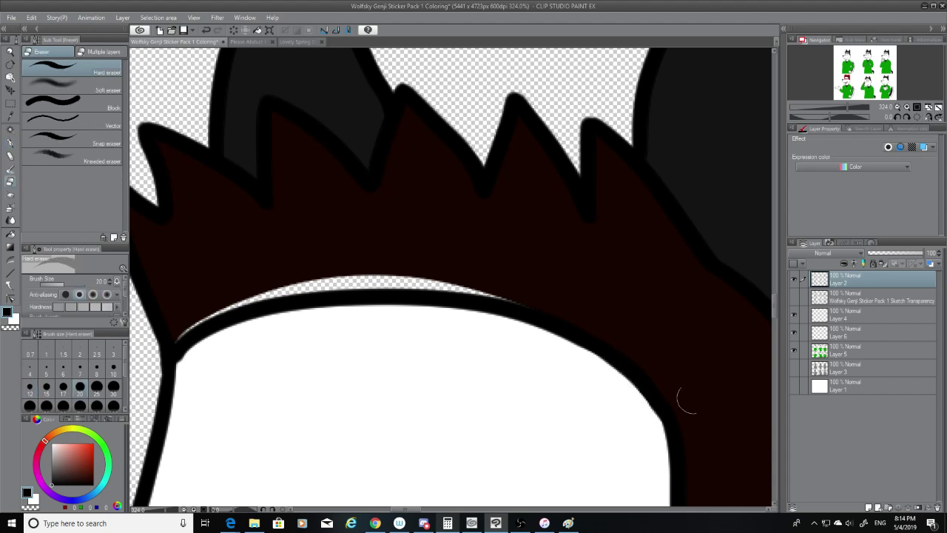
Fill the transparent gap above the bottom-left wolf's hairline on Layer 5 with the sampled dark brown hair color using the G-pen.
left_click(838, 344)
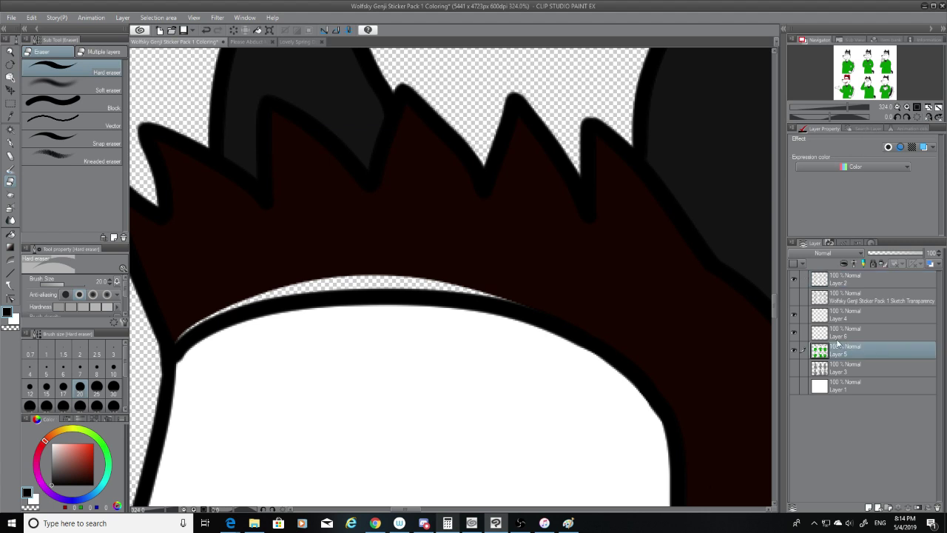
left_click(10, 117)
left_click(12, 144)
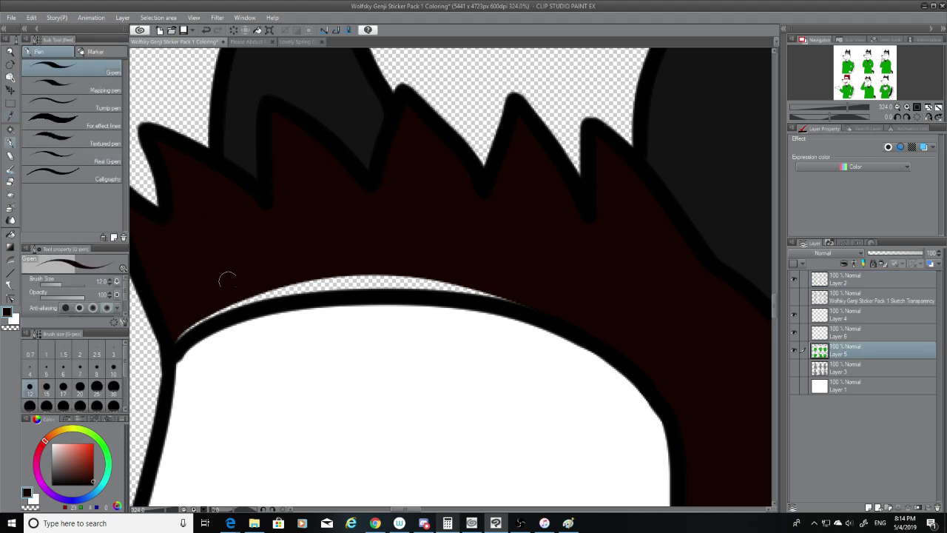
mouse_move(175, 340)
left_mouse_down()
mouse_move(262, 292)
mouse_move(379, 281)
mouse_move(267, 296)
mouse_move(475, 295)
mouse_move(562, 313)
left_mouse_up()
left_click_drag(344, 275, 421, 277)
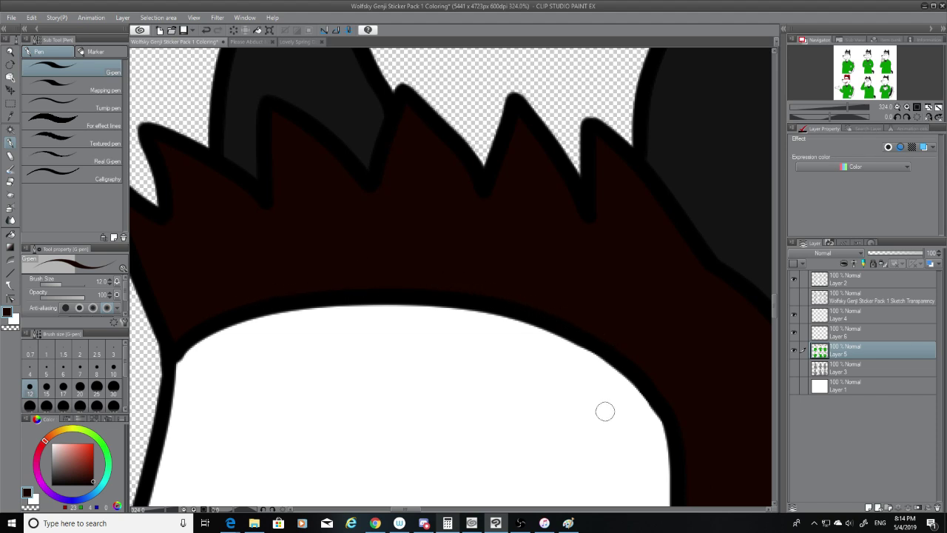
scroll(353, 303, "down", 6)
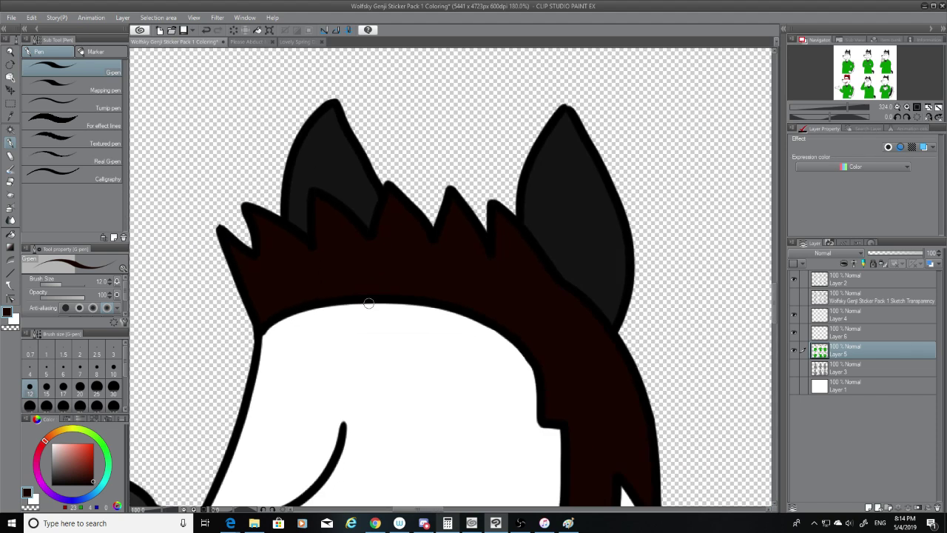
Examine the hairline of the open-mouthed character up close and against the whole sticker sheet.
scroll(359, 318, "down", 5)
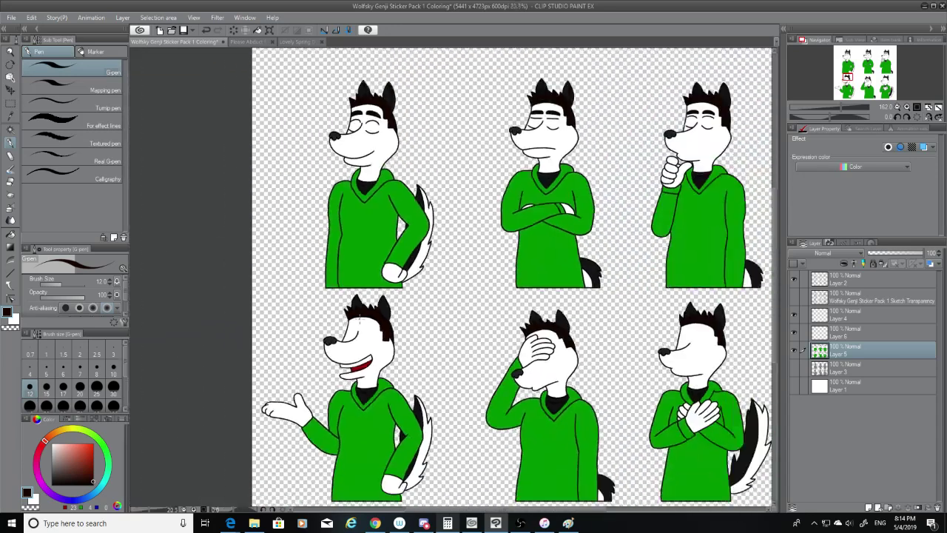
scroll(362, 322, "up", 5)
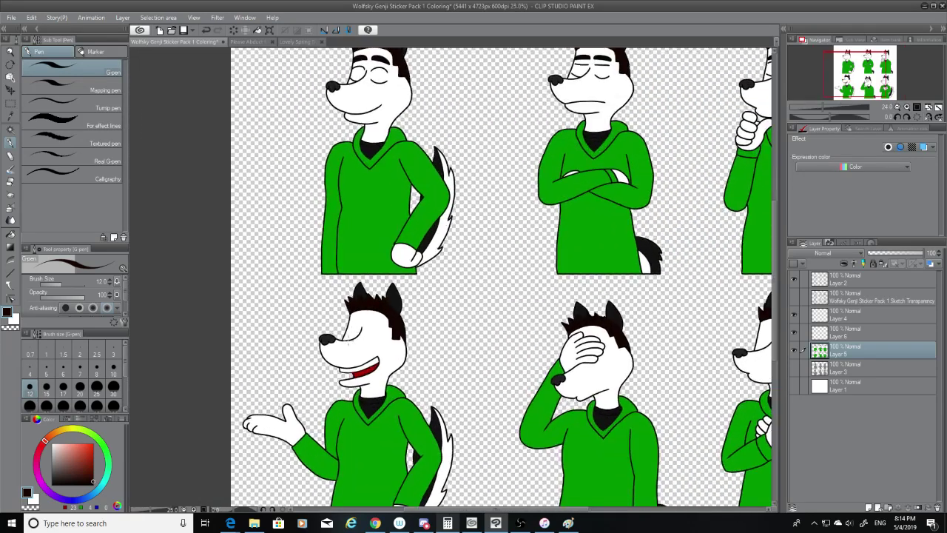
scroll(367, 314, "up", 10)
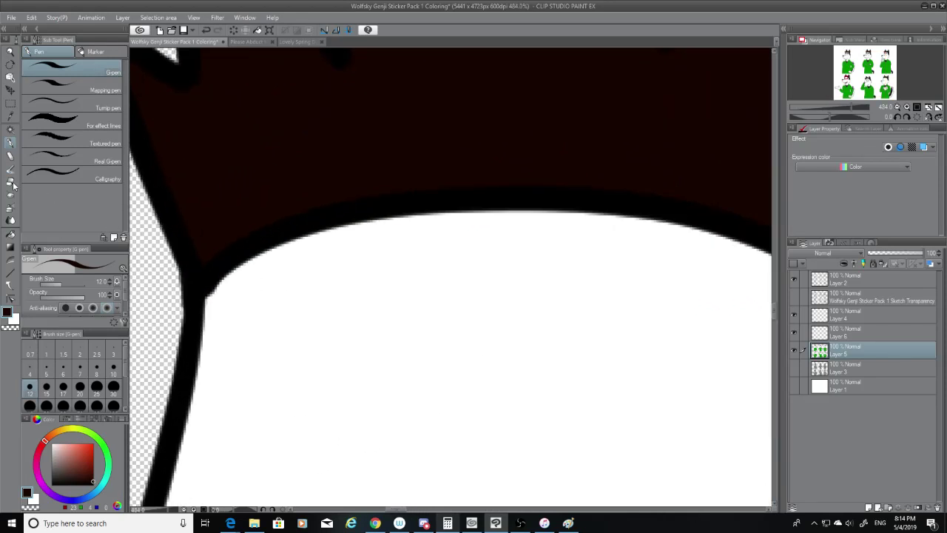
left_click(10, 182)
scroll(258, 306, "up", 3)
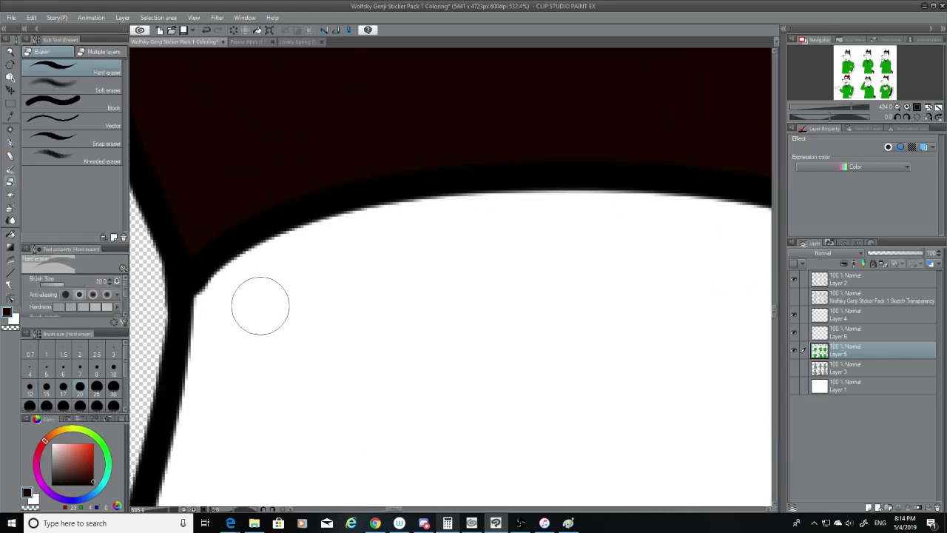
left_click(867, 284)
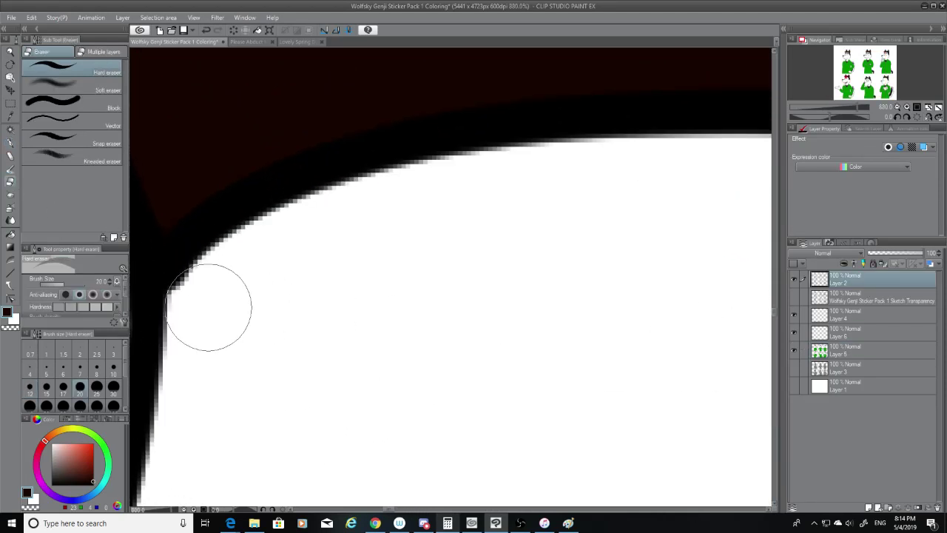
scroll(296, 384, "down", 2)
scroll(303, 390, "down", 8)
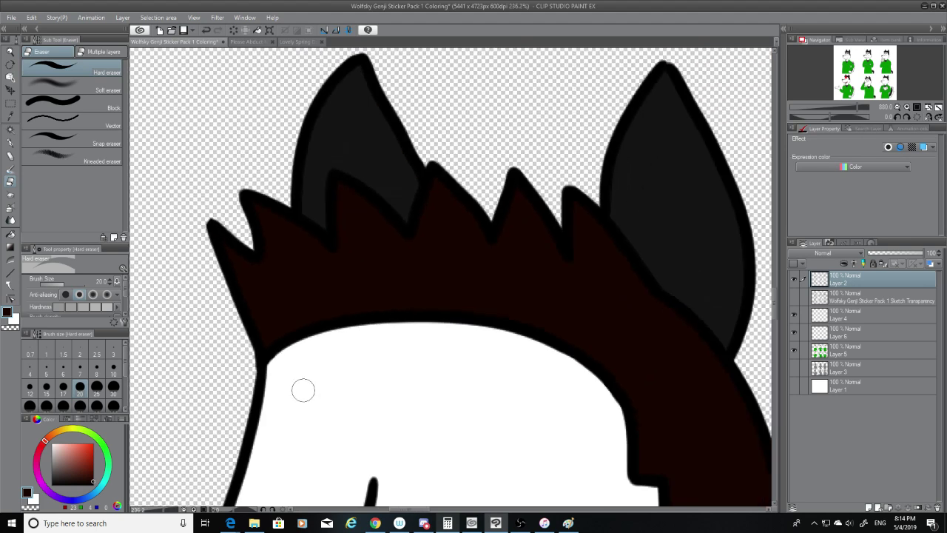
scroll(299, 398, "down", 2)
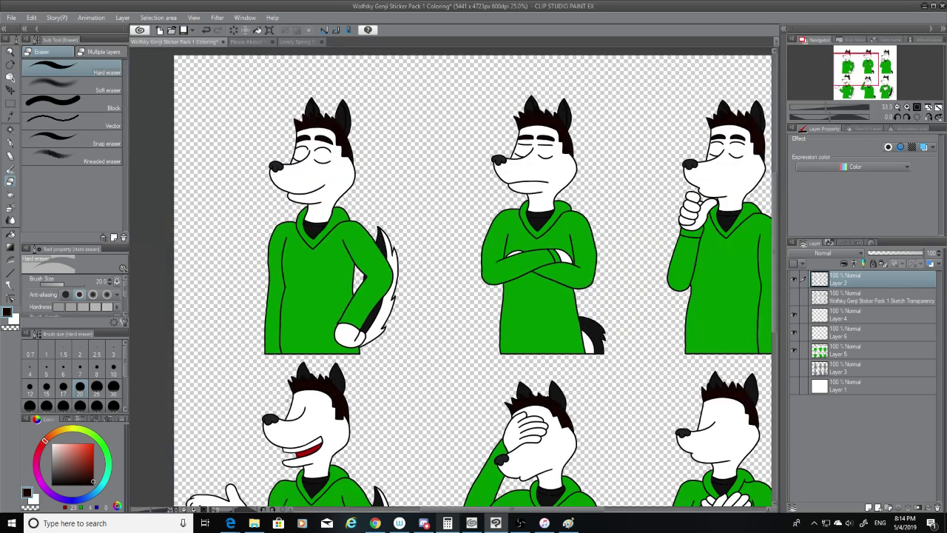
scroll(292, 399, "down", 2)
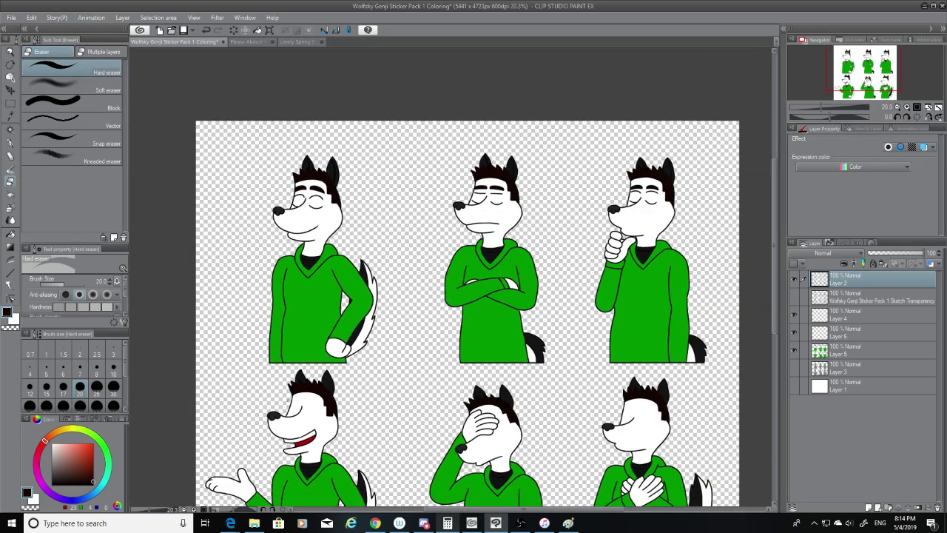
Examine the hair and forehead outline of the character with both hands crossed on the chest.
scroll(290, 399, "up", 1)
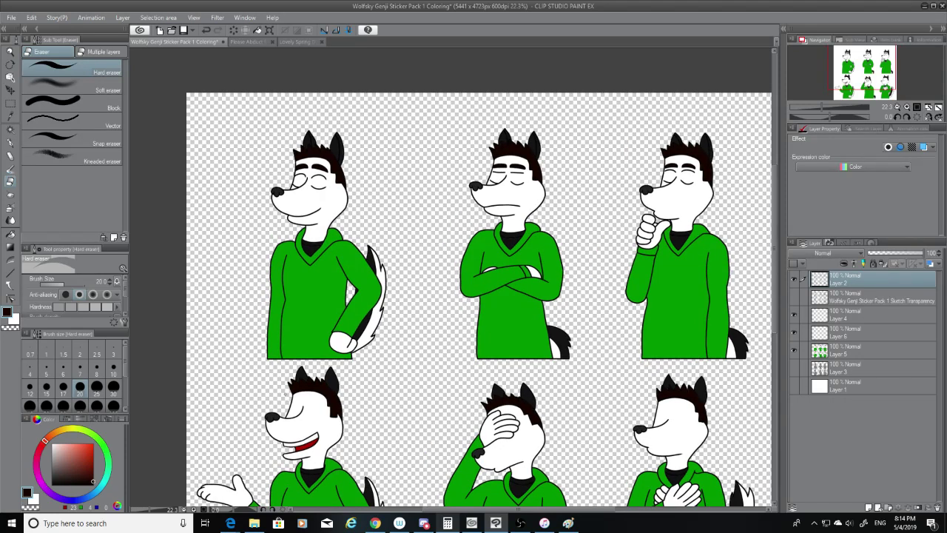
scroll(296, 325, "down", 3)
scroll(489, 362, "up", 5)
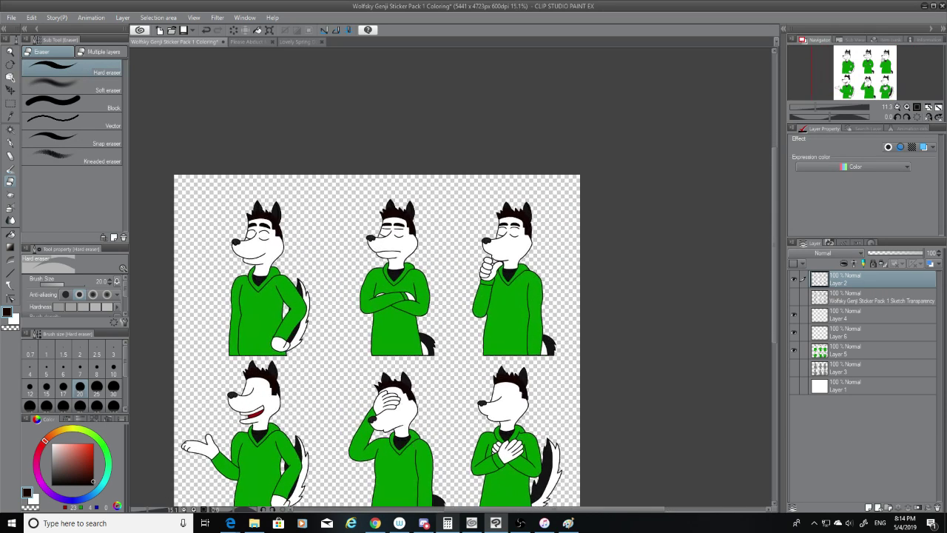
scroll(481, 359, "up", 15)
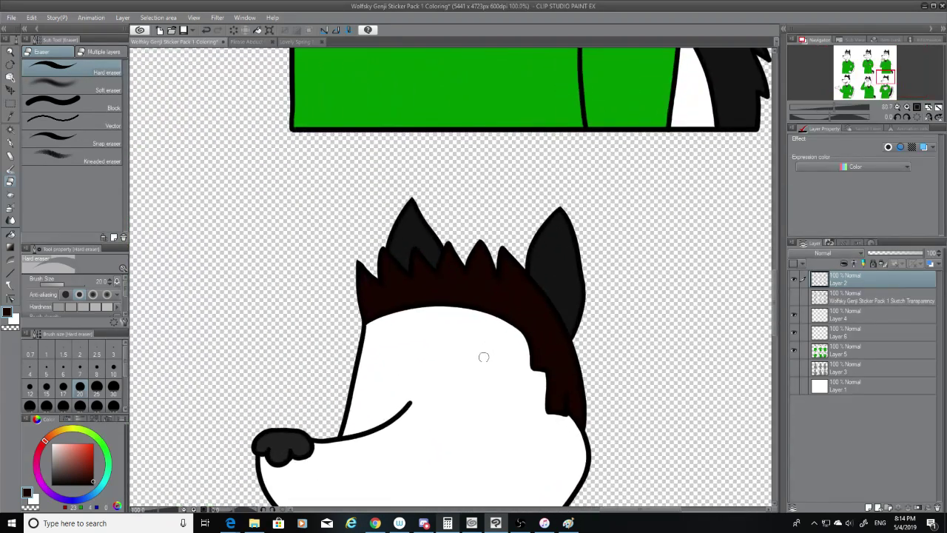
scroll(541, 413, "up", 2)
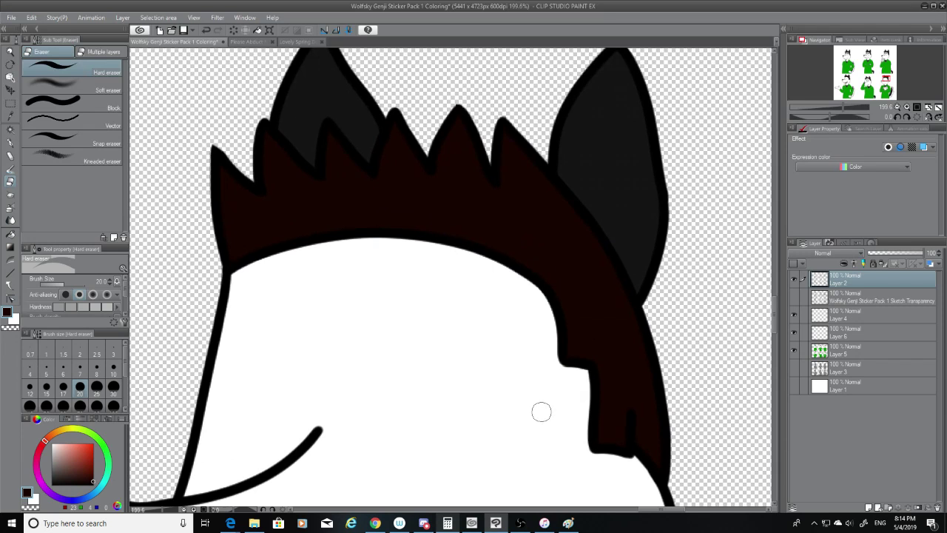
scroll(446, 144, "up", 6)
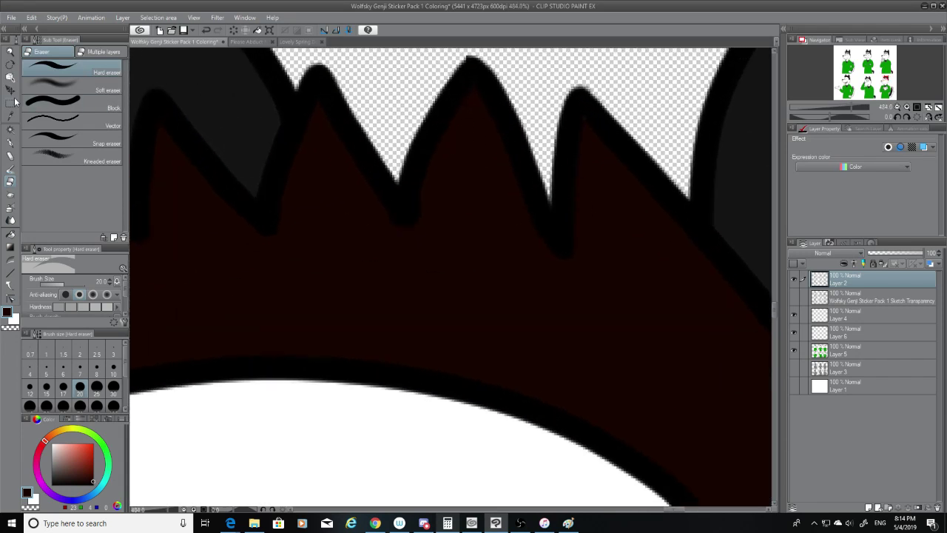
left_click(11, 116)
left_click(857, 357)
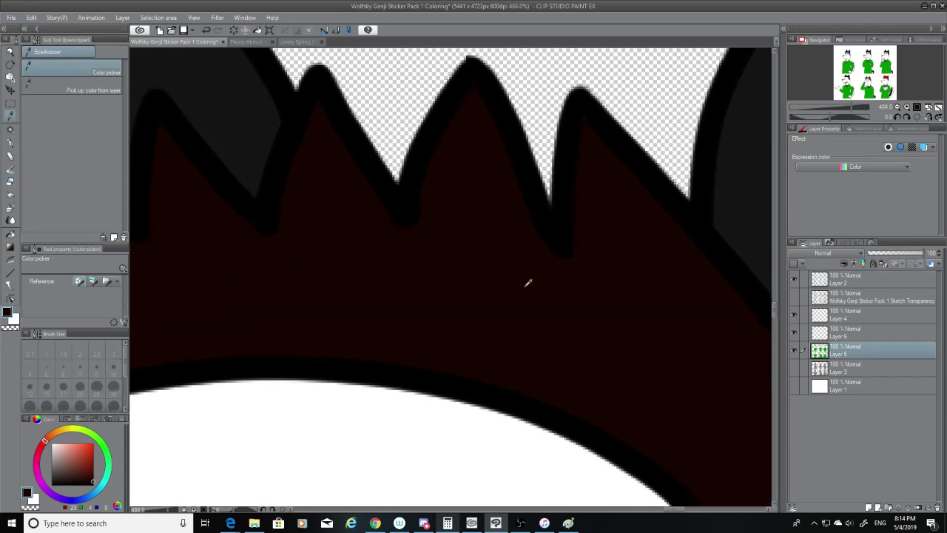
left_click(10, 129)
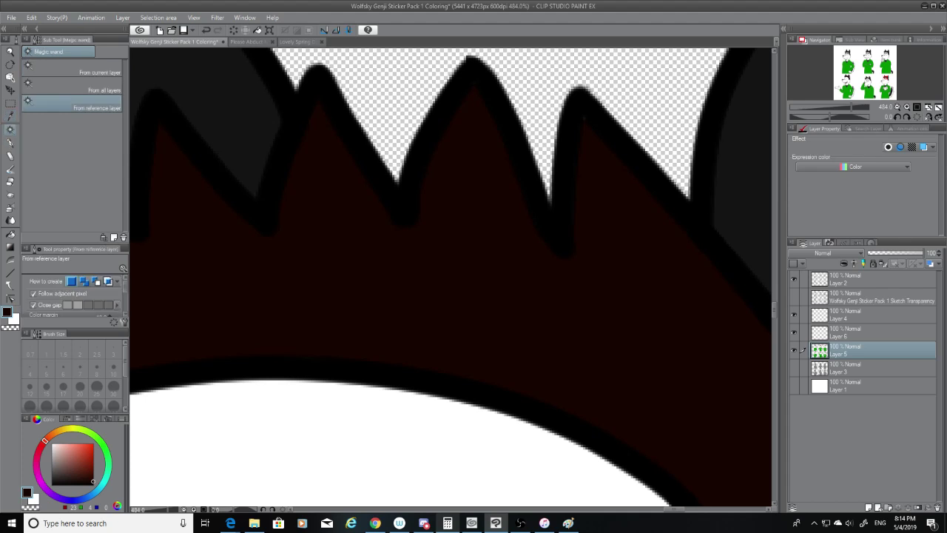
left_click(9, 143)
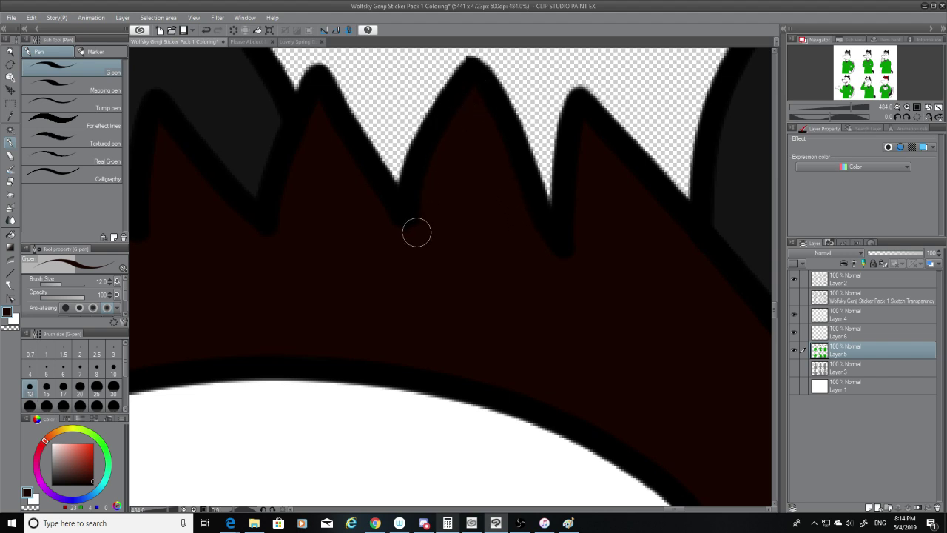
scroll(361, 194, "down", 4)
scroll(361, 194, "down", 7)
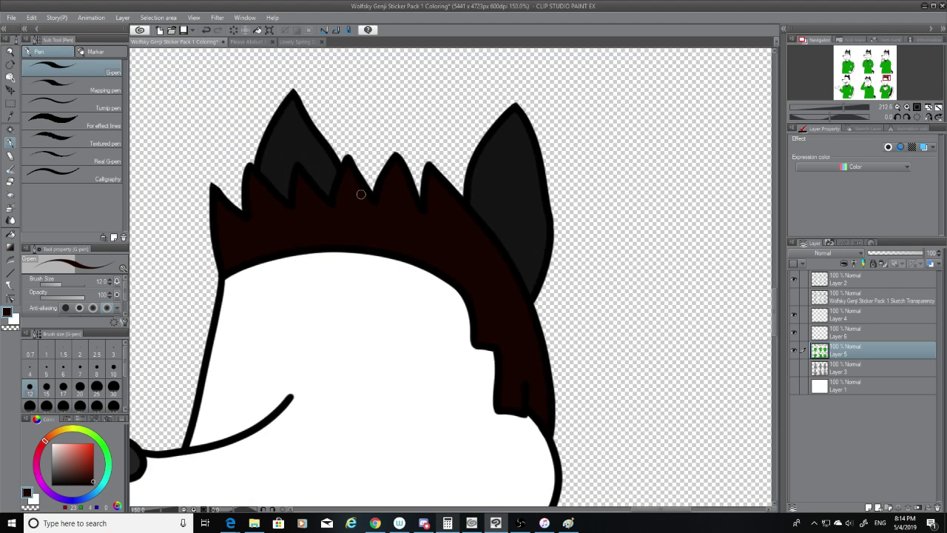
scroll(362, 194, "down", 3)
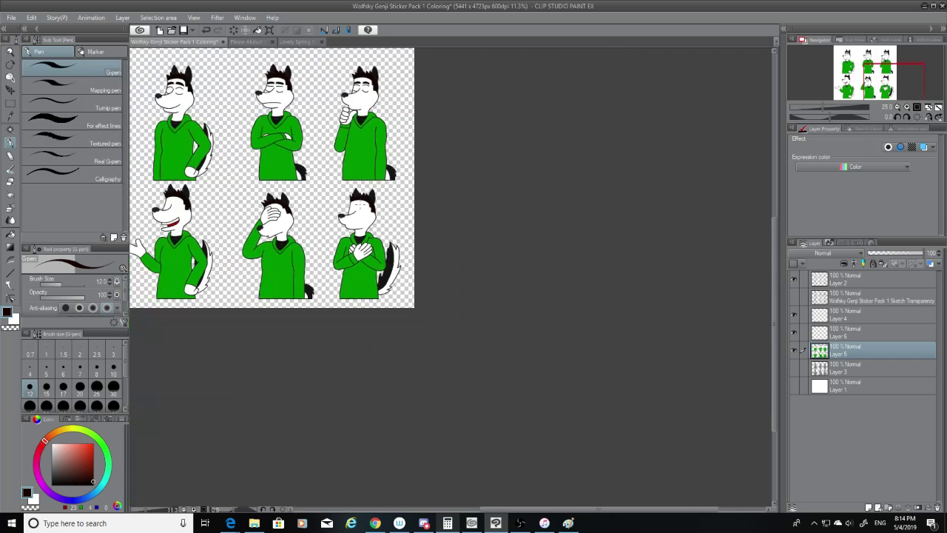
Show the sketch transparency layer over the head of the character covering its face with one hand.
scroll(296, 185, "up", 5)
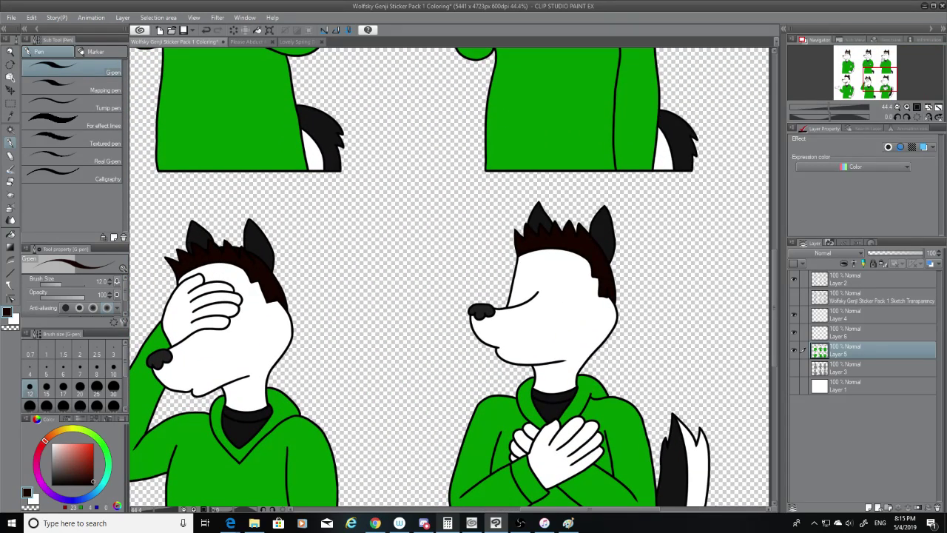
left_click_drag(611, 510, 542, 498)
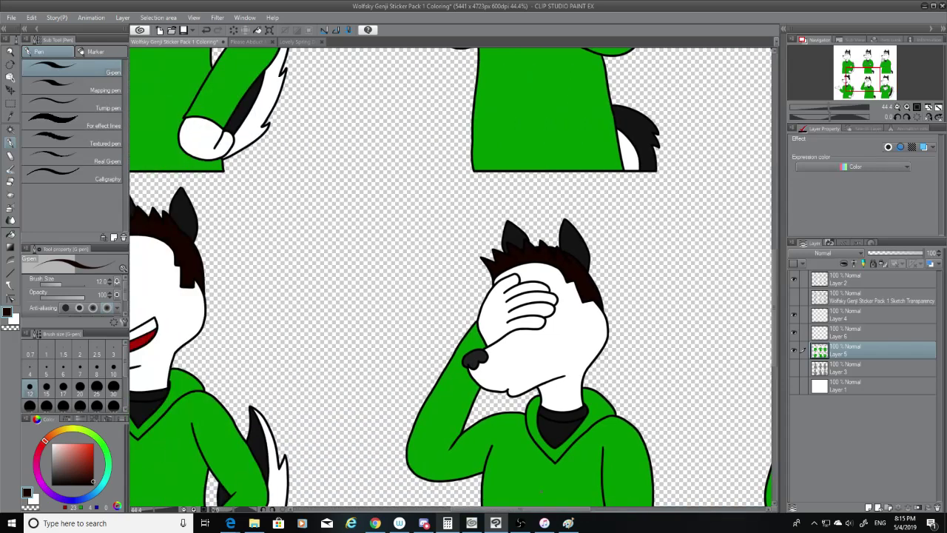
left_click(795, 296)
scroll(523, 269, "up", 5)
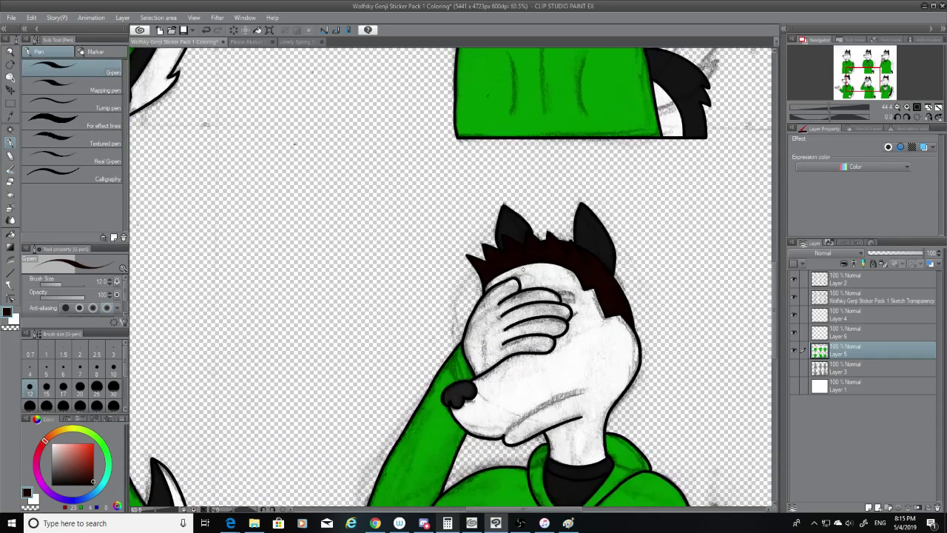
scroll(524, 269, "up", 3)
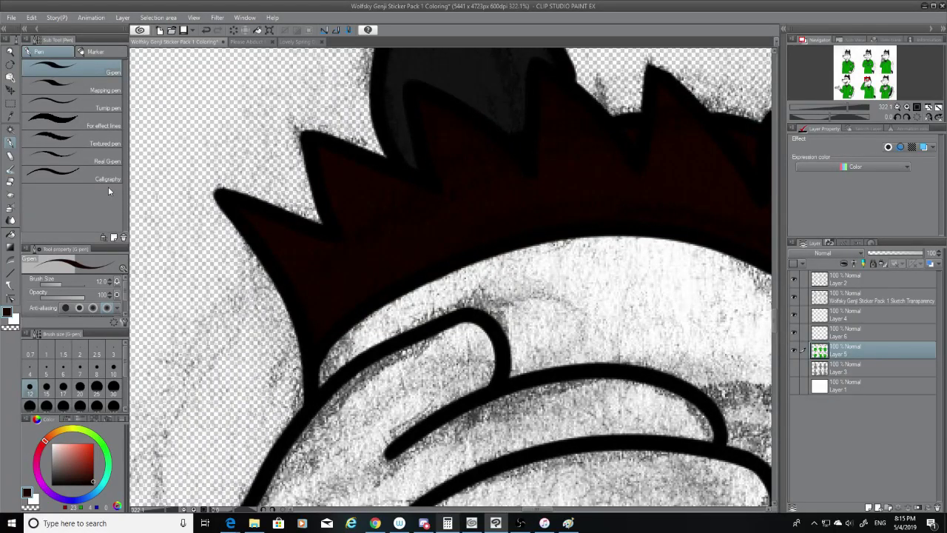
Erase the lower hair outline along the face-covering character's forehead on Layer 2 with the Hard eraser.
left_click(9, 180)
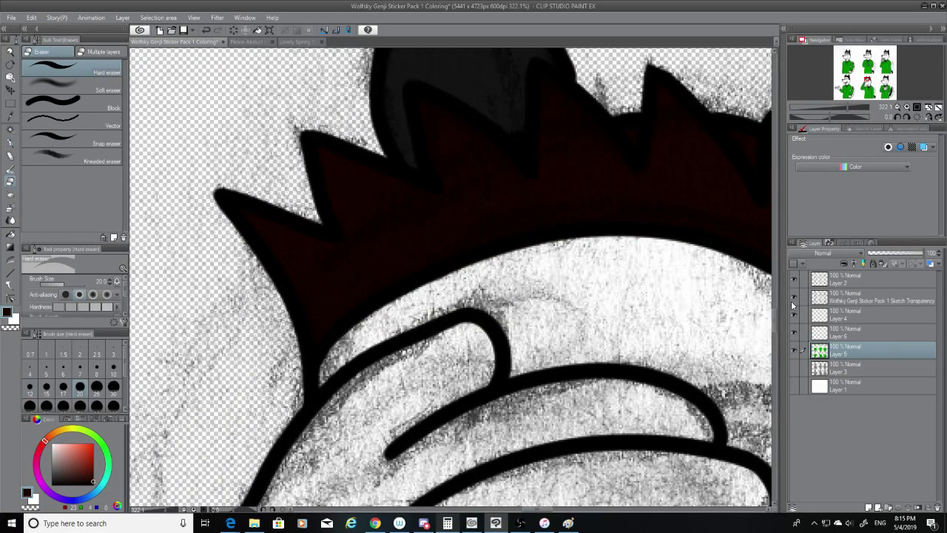
left_click(877, 284)
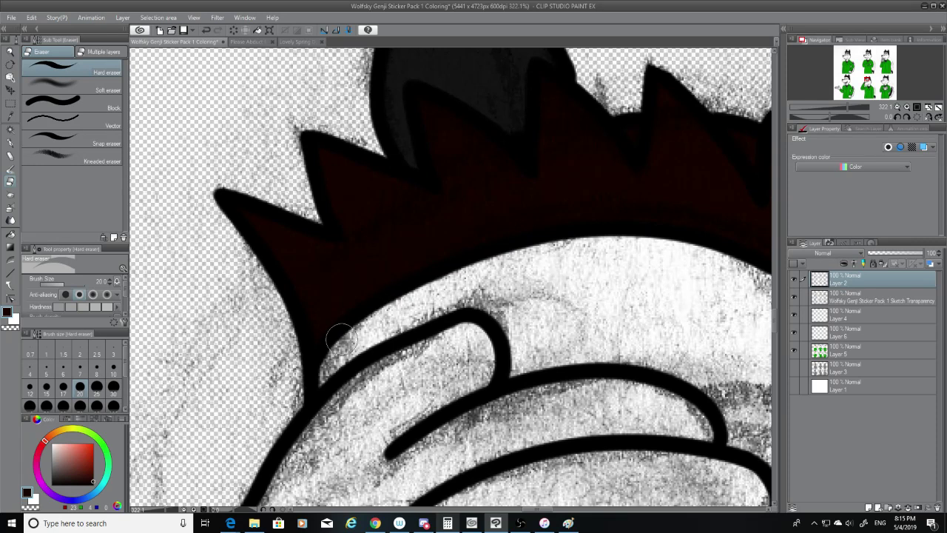
mouse_move(337, 337)
left_mouse_down()
mouse_move(333, 355)
mouse_move(352, 311)
mouse_move(598, 235)
mouse_move(770, 251)
left_mouse_up()
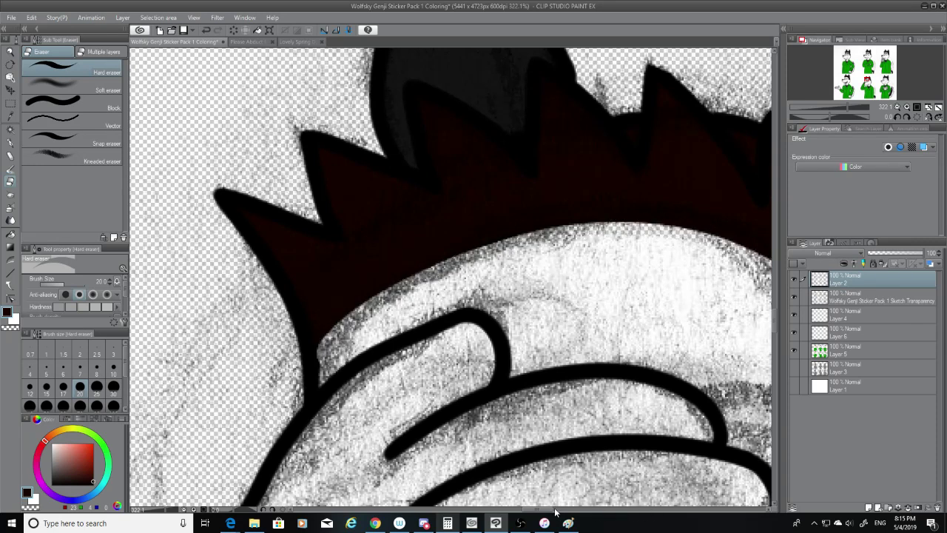
left_click_drag(555, 511, 565, 511)
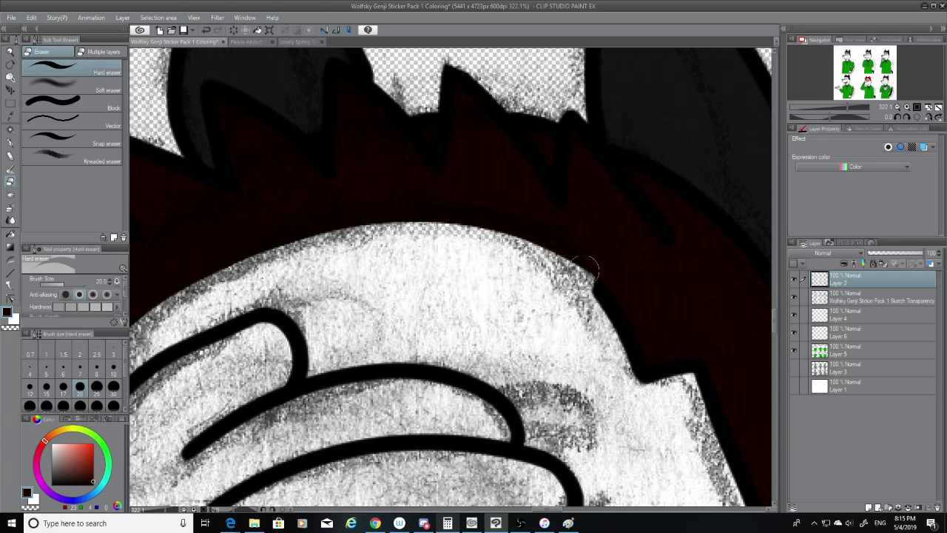
left_click_drag(581, 281, 598, 272)
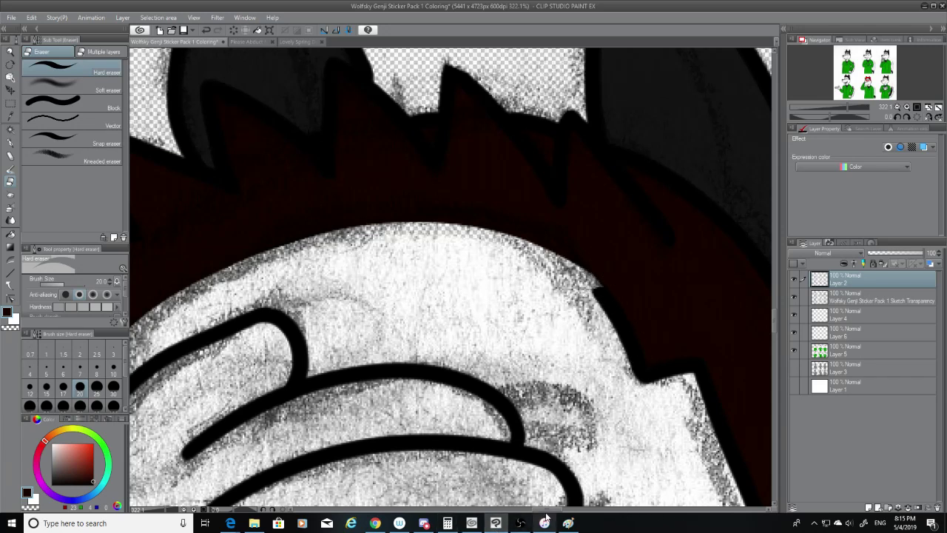
Try to redraw the forehead hairline in black with the G-pen, stroking from the front of the hair towards the back.
left_click_drag(552, 510, 541, 510)
key("p")
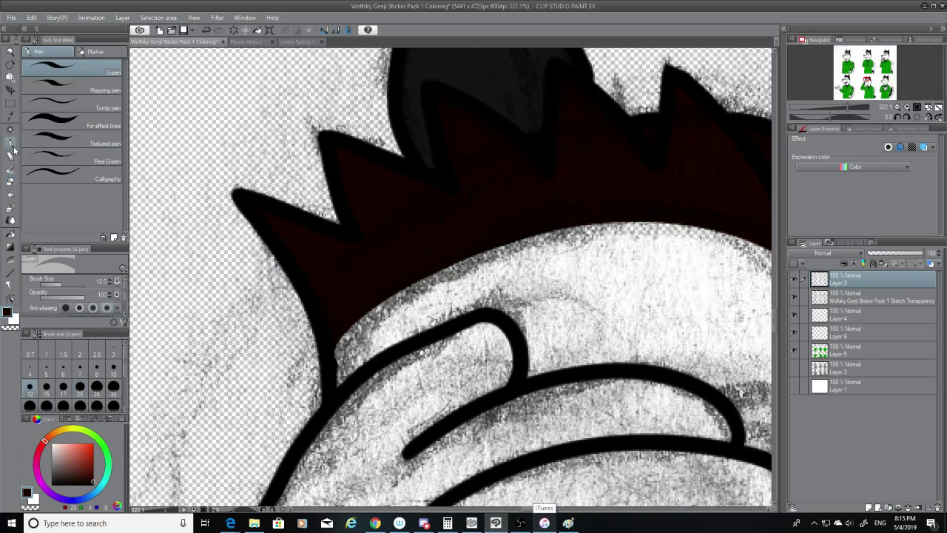
left_click_drag(331, 362, 752, 232)
key("ctrl+z")
left_click_drag(339, 362, 762, 240)
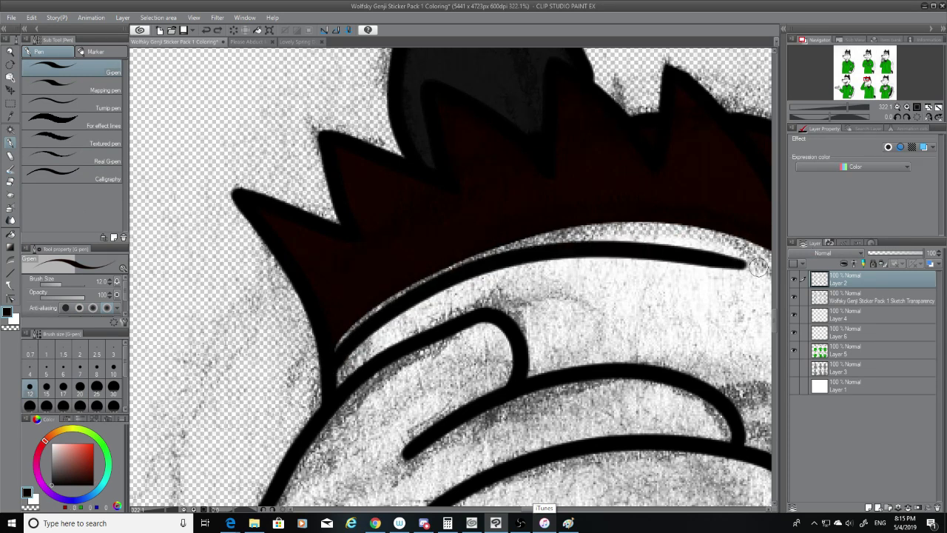
key("ctrl+z")
mouse_move(339, 363)
left_mouse_down()
mouse_move(448, 293)
mouse_move(770, 251)
left_mouse_up()
key("ctrl+z")
left_click_drag(339, 357, 770, 239)
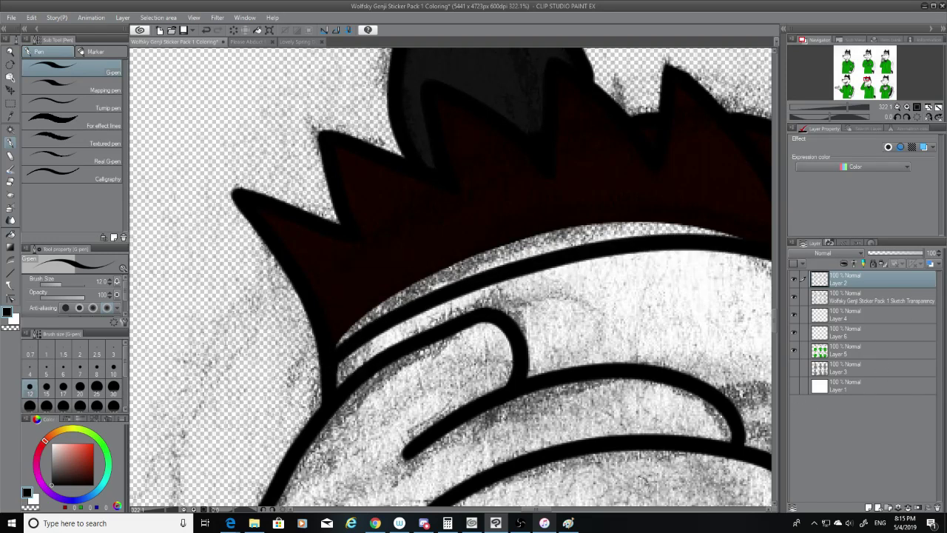
left_click_drag(546, 510, 555, 511)
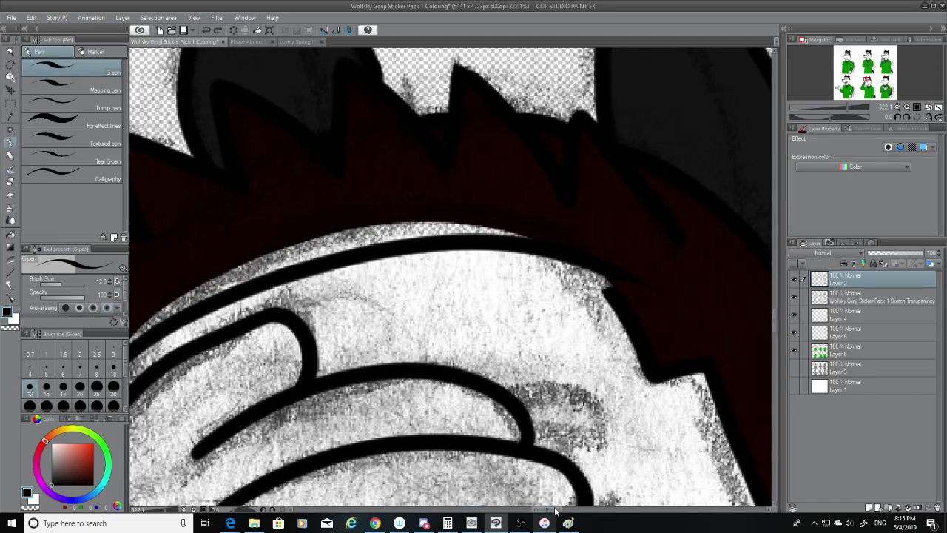
key("ctrl+z")
Try to redraw the face-covering character's forehead hairline as a single black G-pen curve from the back of the hair to the front.
mouse_move(617, 294)
left_mouse_down()
mouse_move(546, 266)
mouse_move(295, 311)
left_mouse_up()
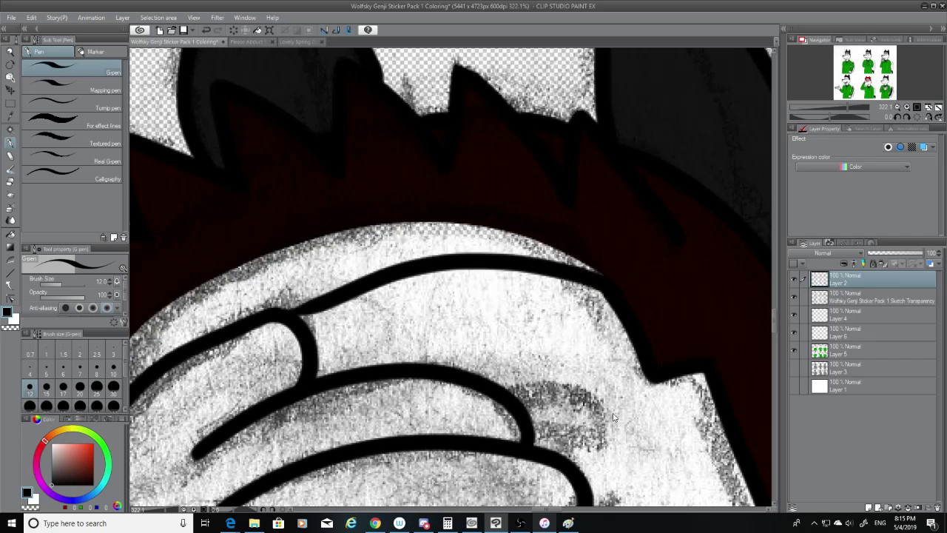
key("ctrl+z")
left_click_drag(552, 510, 548, 510)
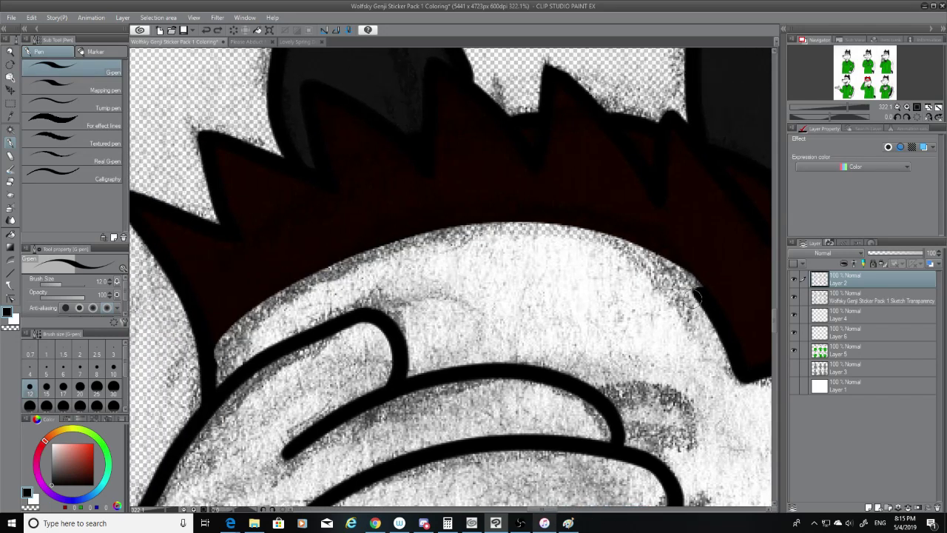
left_click_drag(698, 285, 244, 314)
key("ctrl+z")
mouse_move(699, 285)
left_mouse_down()
mouse_move(645, 270)
mouse_move(229, 331)
left_mouse_up()
key("ctrl+z")
mouse_move(702, 294)
left_mouse_down()
mouse_move(690, 284)
mouse_move(248, 355)
mouse_move(319, 295)
left_mouse_up()
key("ctrl+z")
key("ctrl+z")
mouse_move(215, 367)
left_mouse_down()
mouse_move(493, 257)
mouse_move(267, 311)
left_mouse_up()
key("ctrl+z")
key("ctrl+z")
mouse_move(703, 290)
left_mouse_down()
mouse_move(610, 264)
mouse_move(252, 326)
left_mouse_up()
key("ctrl+z")
left_click_drag(703, 290, 245, 329)
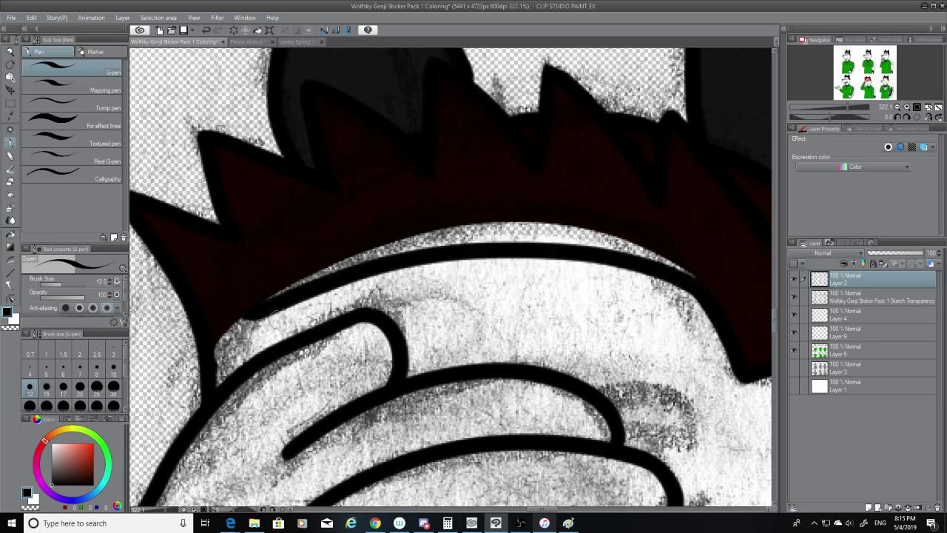
key("ctrl+z")
mouse_move(698, 287)
left_mouse_down()
mouse_move(368, 290)
mouse_move(324, 336)
mouse_move(642, 289)
mouse_move(401, 275)
mouse_move(274, 318)
left_mouse_up()
key("ctrl+z")
key("ctrl+z")
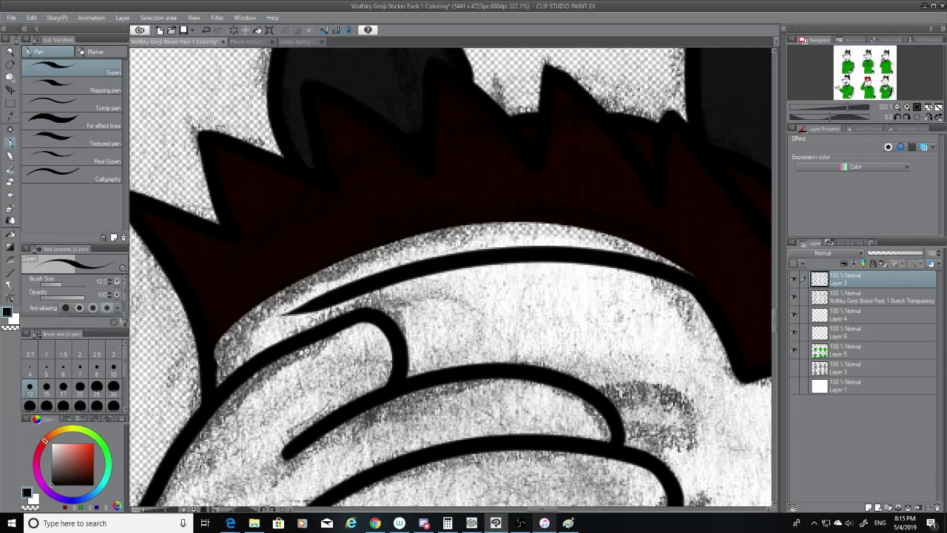
key("ctrl+z")
mouse_move(697, 280)
left_mouse_down()
mouse_move(437, 244)
mouse_move(240, 318)
left_mouse_up()
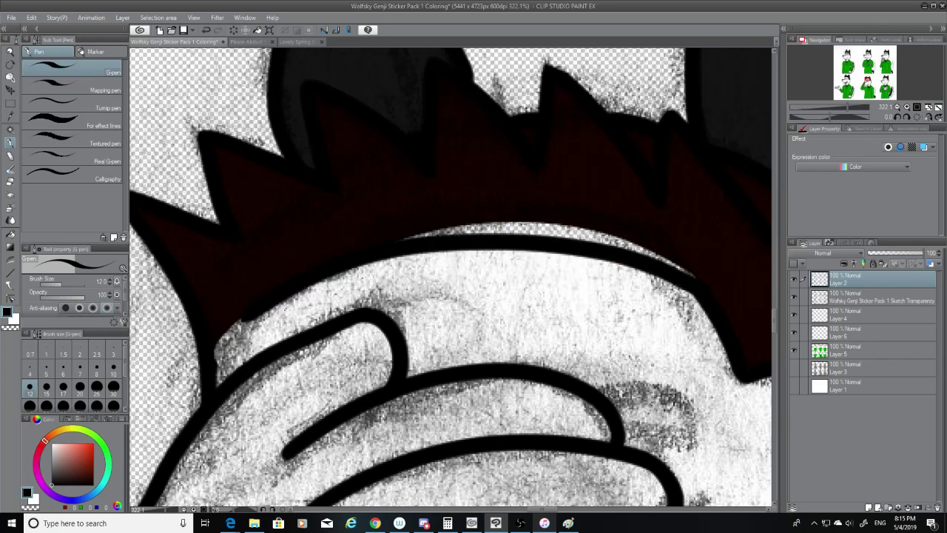
key("ctrl+z")
mouse_move(699, 287)
left_mouse_down()
mouse_move(668, 273)
mouse_move(279, 299)
mouse_move(238, 332)
left_mouse_up()
key("ctrl+z")
Try to build the forehead hairline from two black G-pen strokes, one from the front corner and one from the back, over the sketch.
left_click_drag(212, 369, 623, 284)
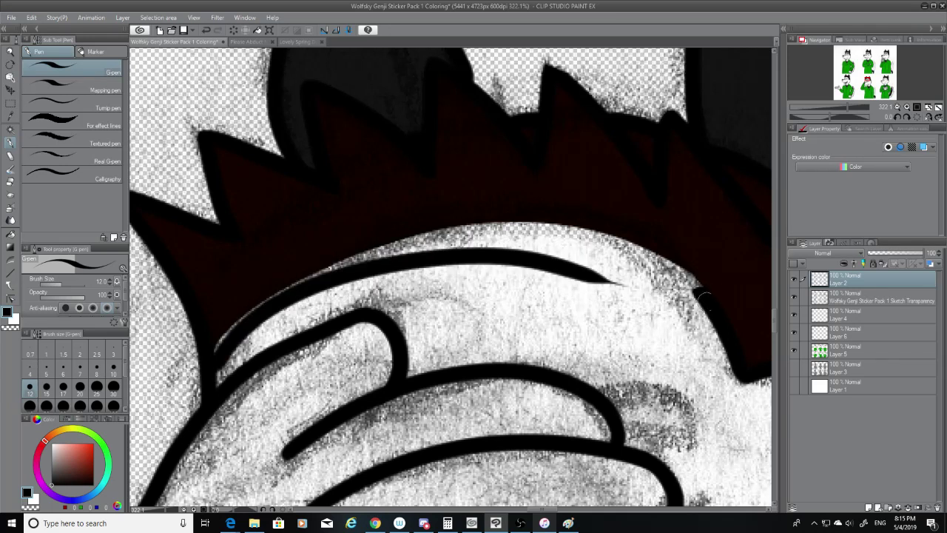
key("ctrl+z")
mouse_move(707, 290)
left_mouse_down()
mouse_move(627, 261)
mouse_move(255, 333)
left_mouse_up()
key("ctrl+z")
mouse_move(703, 293)
left_mouse_down()
mouse_move(557, 265)
mouse_move(214, 361)
mouse_move(622, 259)
left_mouse_up()
key("ctrl+z")
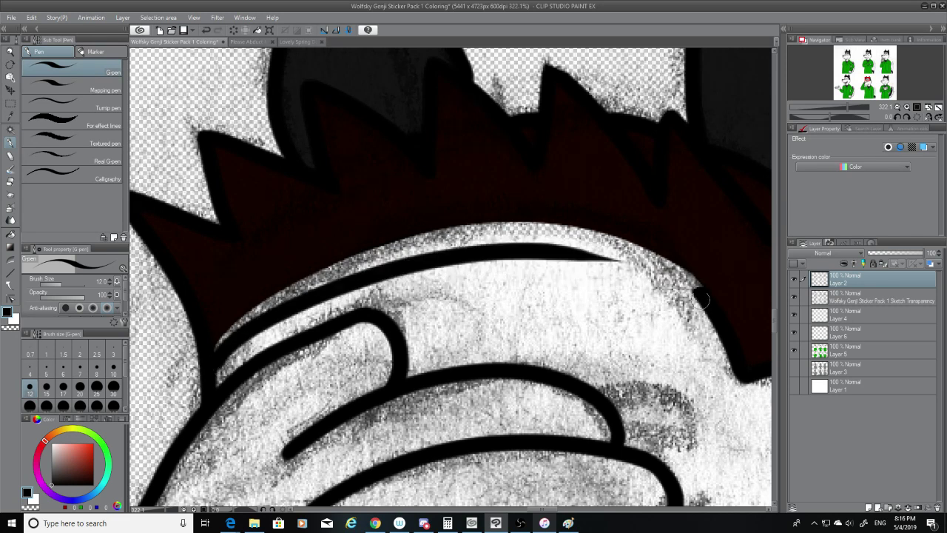
mouse_move(703, 291)
left_mouse_down()
mouse_move(664, 268)
mouse_move(531, 252)
left_mouse_up()
key("ctrl+z")
mouse_move(703, 296)
left_mouse_down()
mouse_move(577, 255)
mouse_move(682, 277)
mouse_move(561, 256)
left_mouse_up()
key("ctrl+z")
key("ctrl+z")
left_click_drag(707, 293, 564, 252)
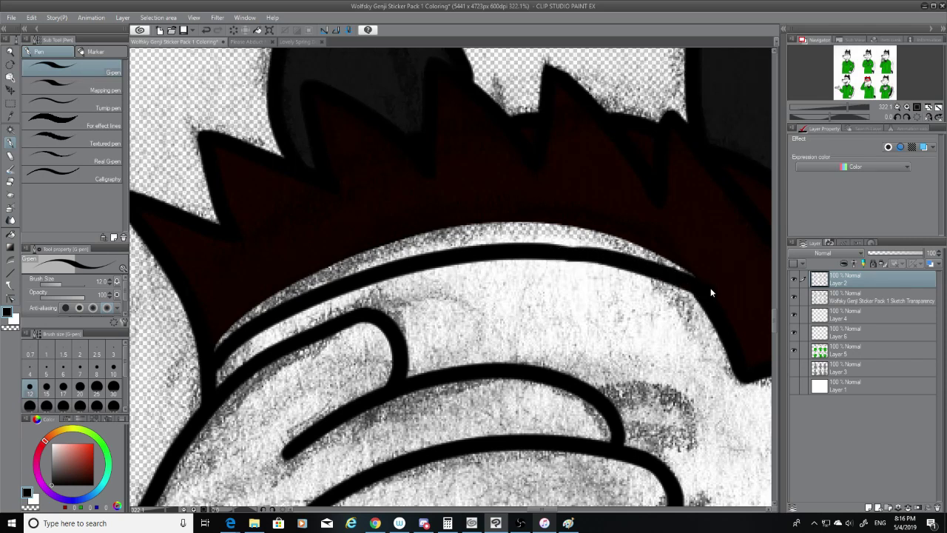
key("ctrl+z")
left_click_drag(707, 296, 552, 250)
key("ctrl+z")
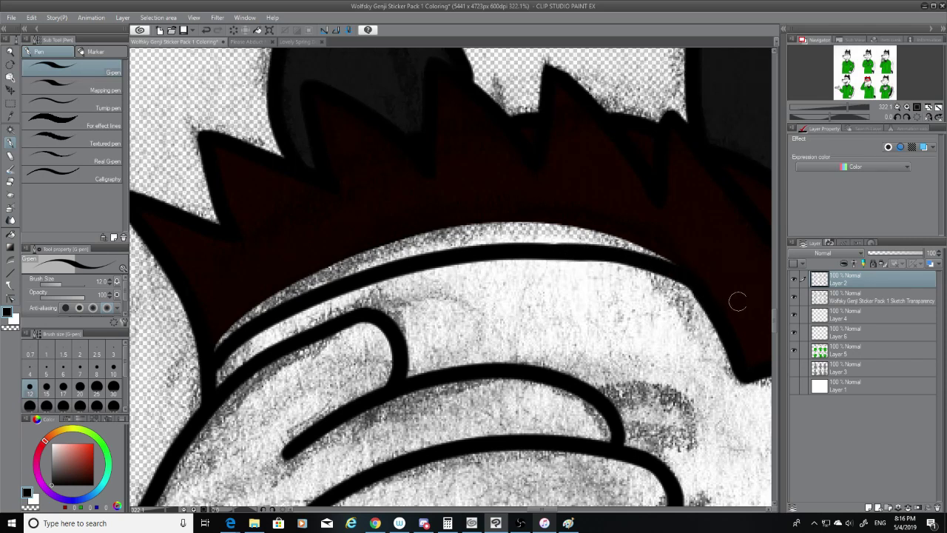
Hide the sketch transparency layer and ink the back part of the forehead hairline in black along the edge of the hair fill.
left_click(794, 297)
key("ctrl+z")
key("ctrl+z")
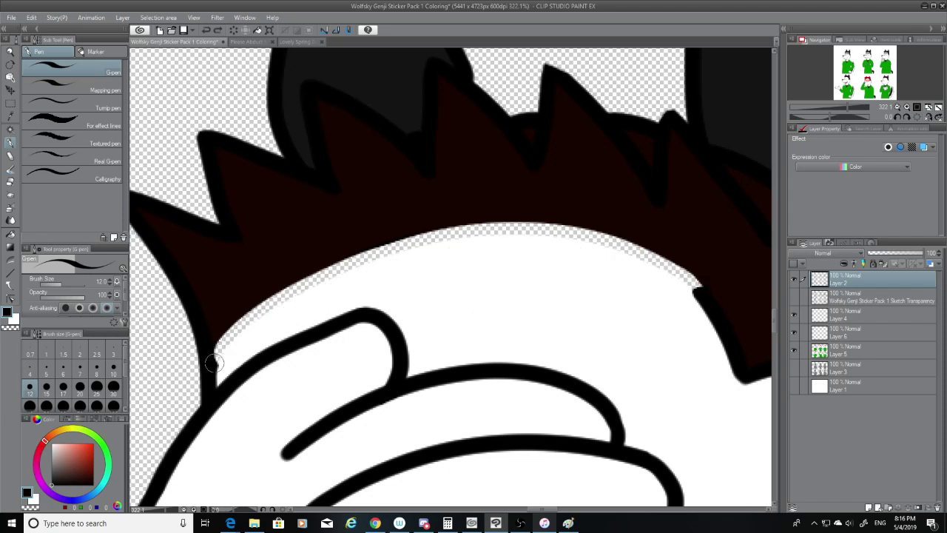
mouse_move(215, 359)
left_mouse_down()
mouse_move(707, 265)
mouse_move(558, 237)
mouse_move(370, 256)
mouse_move(315, 278)
mouse_move(251, 327)
left_mouse_up()
key("ctrl+z")
key("ctrl+z")
mouse_move(419, 245)
left_mouse_down()
mouse_move(349, 269)
mouse_move(219, 365)
mouse_move(372, 254)
mouse_move(403, 248)
left_mouse_up()
key("ctrl+z")
key("ctrl+z")
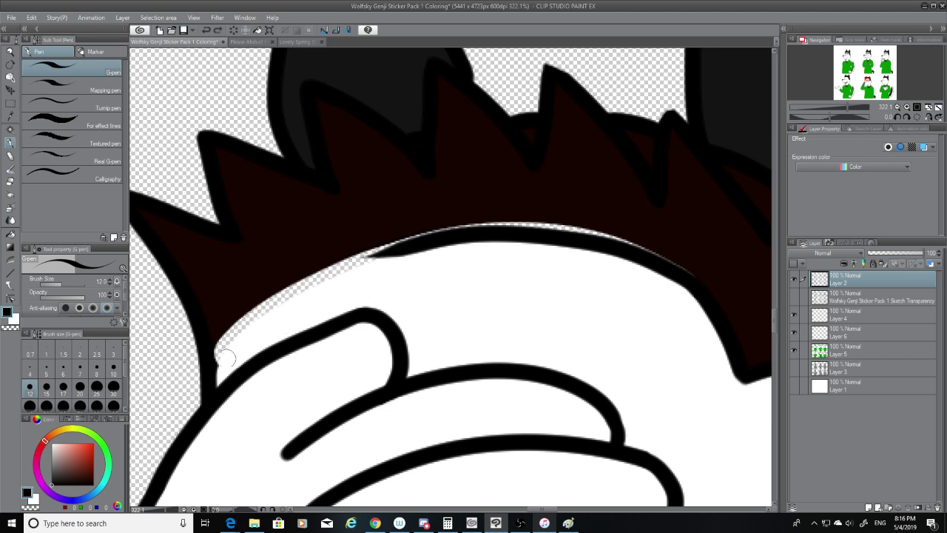
Ink the front part of the forehead hairline with the G-pen, from the front hair corner up to the back stroke.
left_click_drag(213, 370, 420, 238)
key("ctrl+z")
left_click_drag(228, 357, 417, 243)
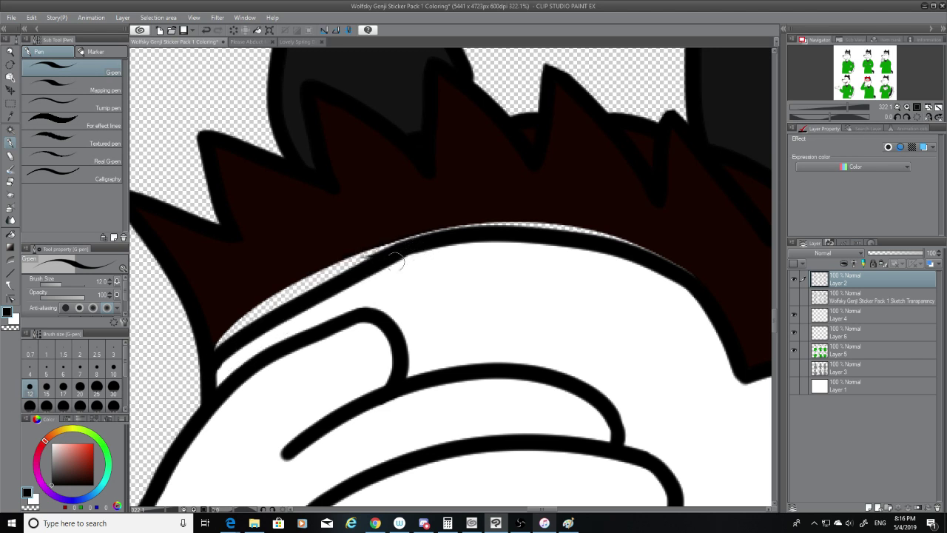
key("ctrl+z")
left_click_drag(226, 358, 416, 263)
key("ctrl+z")
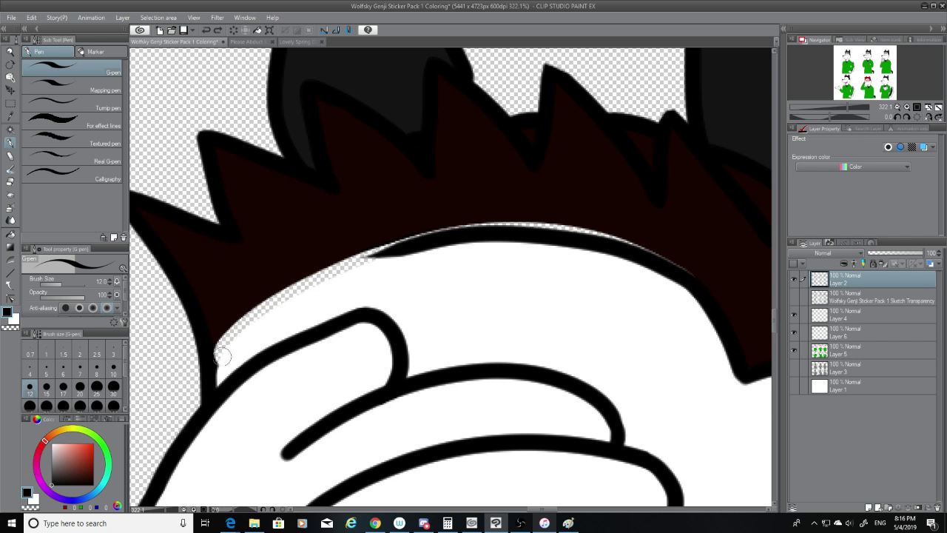
mouse_move(223, 357)
left_mouse_down()
mouse_move(396, 270)
mouse_move(384, 270)
mouse_move(402, 254)
left_mouse_up()
key("ctrl+z")
left_click_drag(222, 357, 406, 246)
key("ctrl+z")
left_click_drag(222, 358, 407, 261)
key("ctrl+z")
left_click_drag(226, 360, 408, 250)
key("ctrl+z")
mouse_move(220, 358)
left_mouse_down()
mouse_move(251, 322)
mouse_move(410, 252)
left_mouse_up()
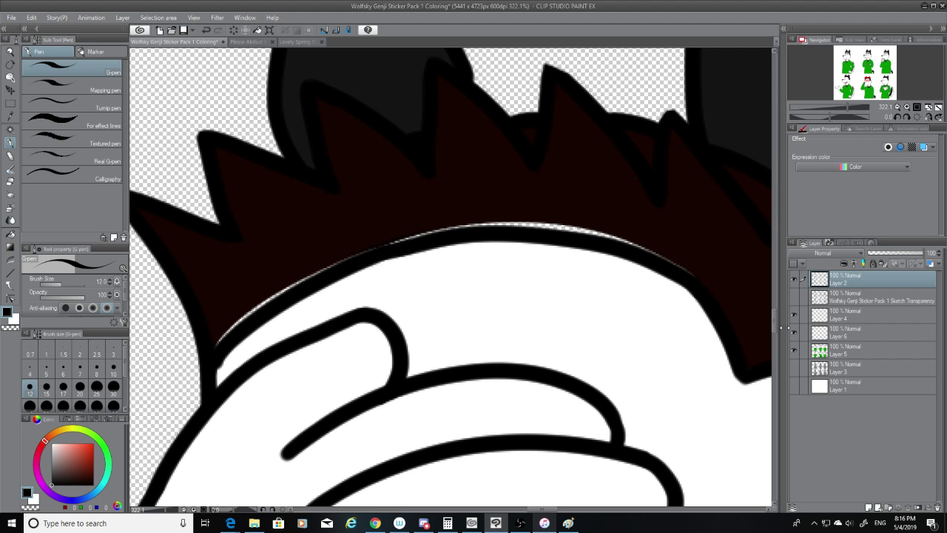
Trim the front end of the new hairline on Layer 2 with the Hard eraser at size 7.
left_click(839, 353)
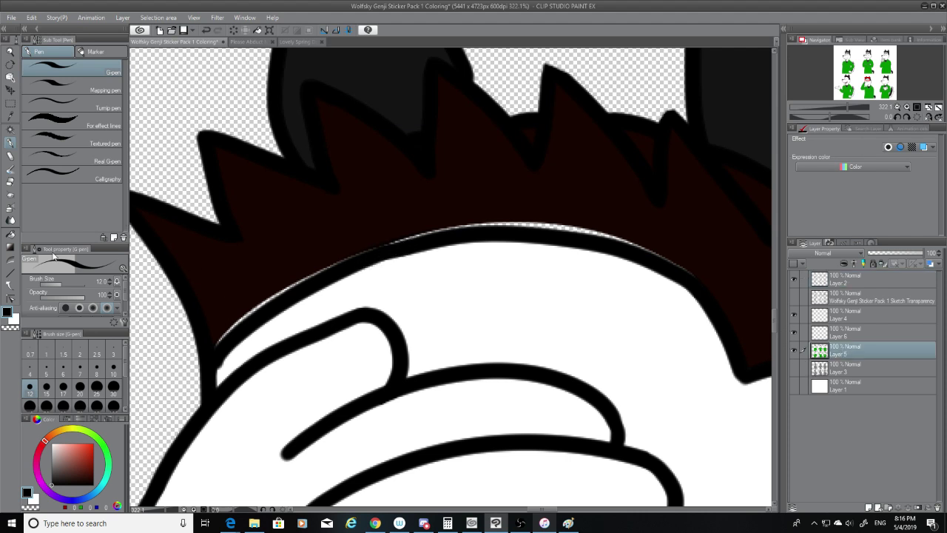
left_click(10, 183)
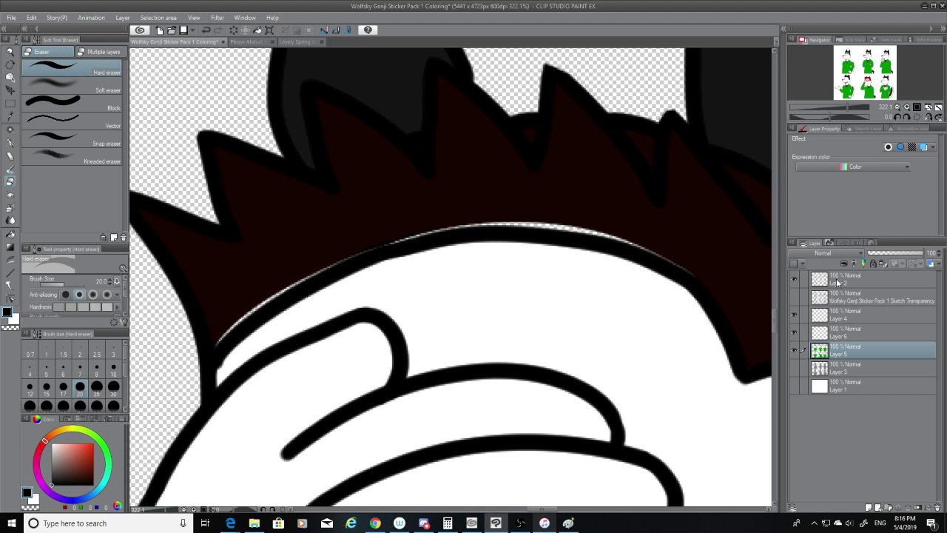
left_click(822, 279)
left_click(80, 376)
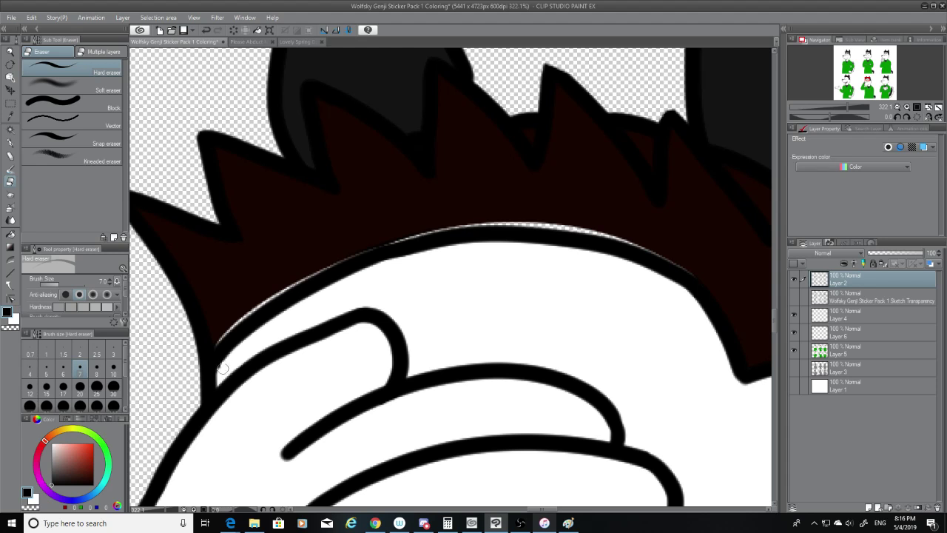
Fill the thin gap between hair and hairline on Layer 5 with the hair's dark brown, using the G-pen.
left_click(827, 347)
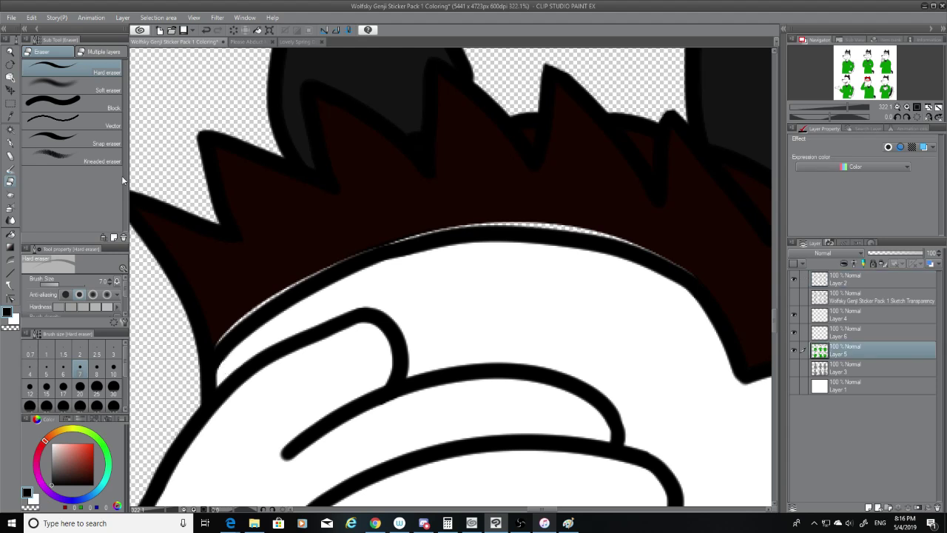
left_click(11, 117)
key("p")
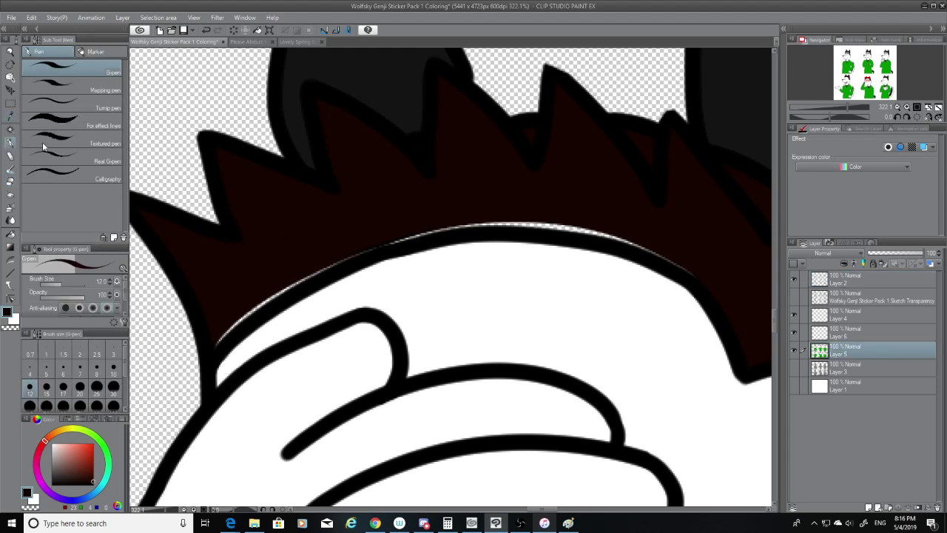
mouse_move(317, 273)
left_mouse_down()
mouse_move(218, 339)
mouse_move(252, 305)
mouse_move(432, 218)
mouse_move(316, 272)
mouse_move(530, 218)
mouse_move(433, 226)
mouse_move(649, 239)
left_mouse_up()
left_click_drag(699, 274, 635, 242)
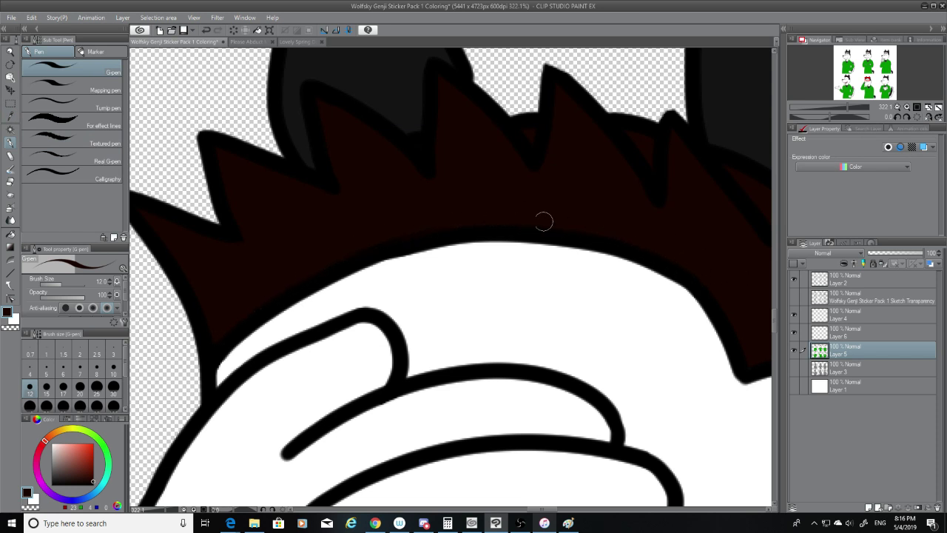
Erase the rough inner edge at the hairline's front corner on Layer 2 with the Hard eraser at size 7.
left_click(869, 282)
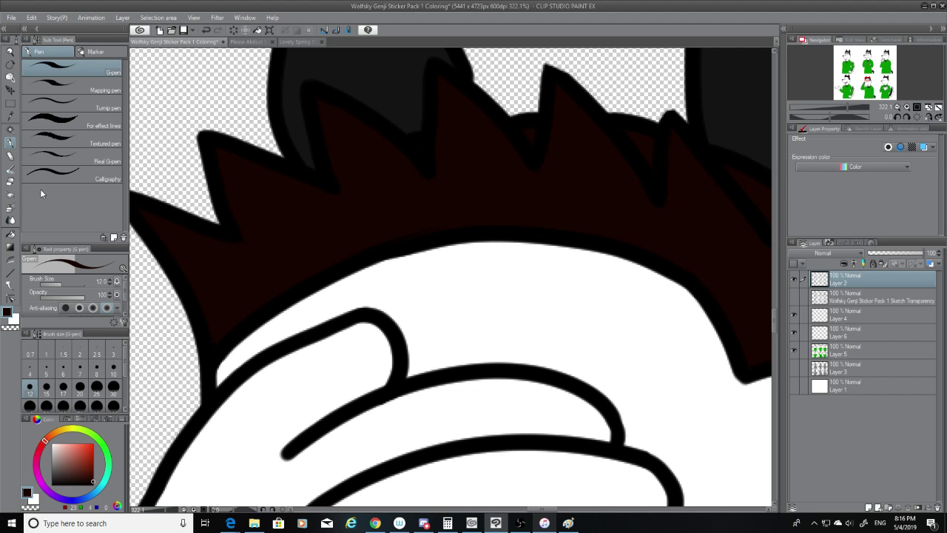
key("e")
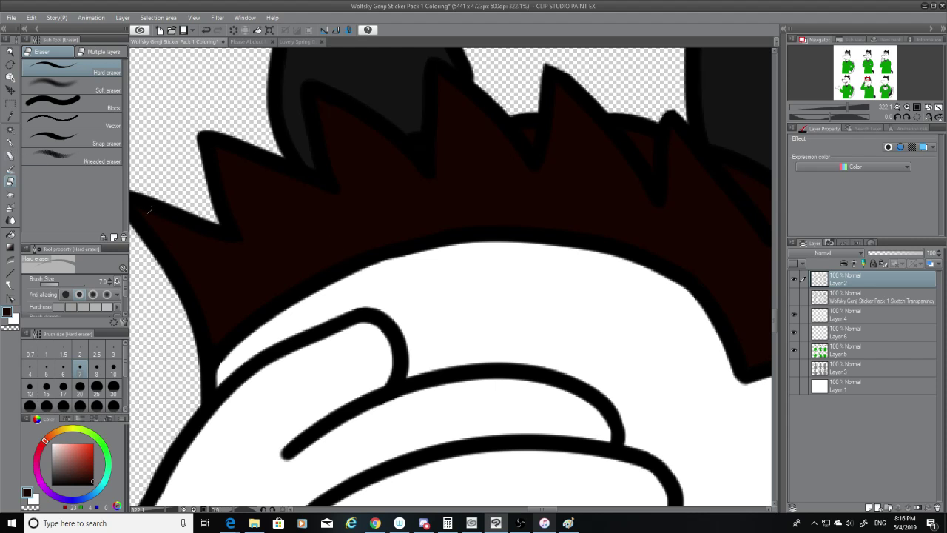
left_click(12, 144)
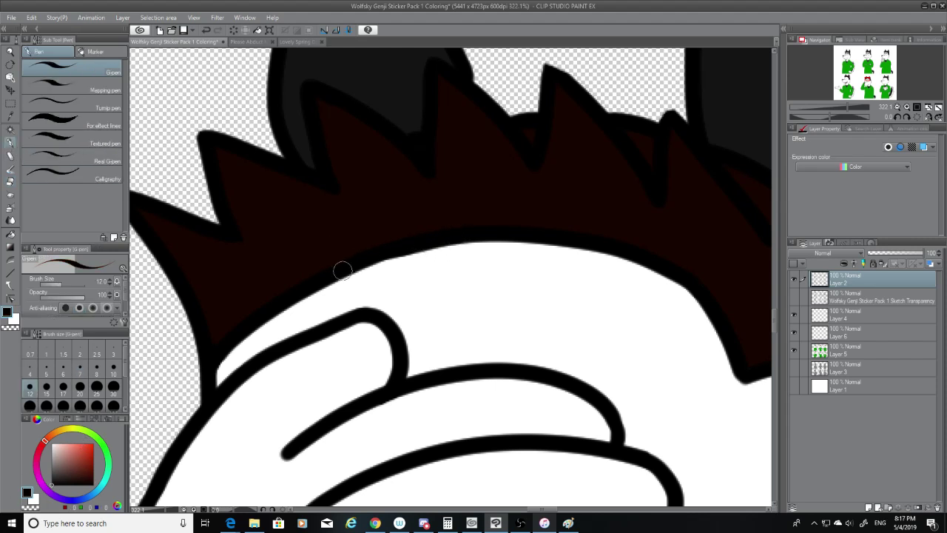
key("e")
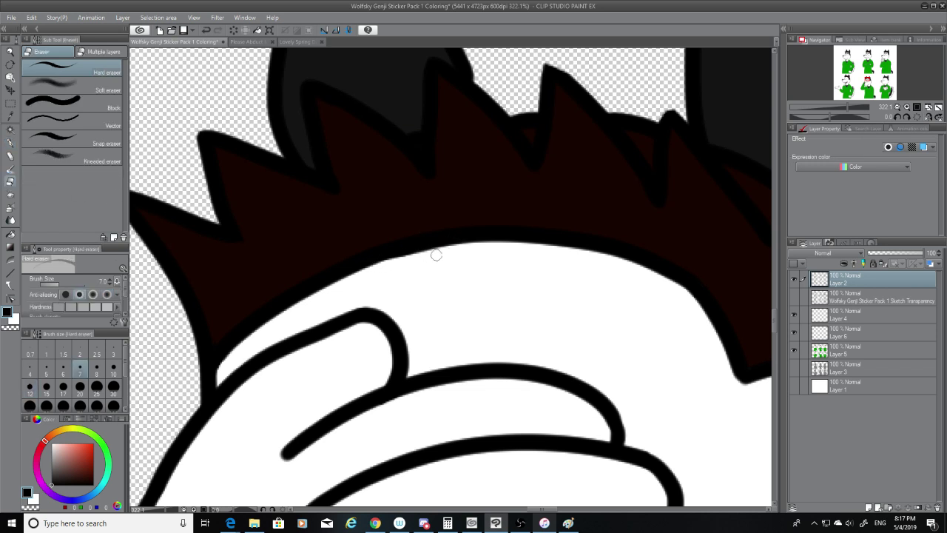
left_click_drag(402, 260, 374, 266)
key("ctrl+z")
left_click_drag(218, 350, 222, 368)
key("ctrl+z")
left_click_drag(222, 348, 222, 360)
Try to touch up the hairline's front corner with short black G-pen strokes.
left_click(10, 144)
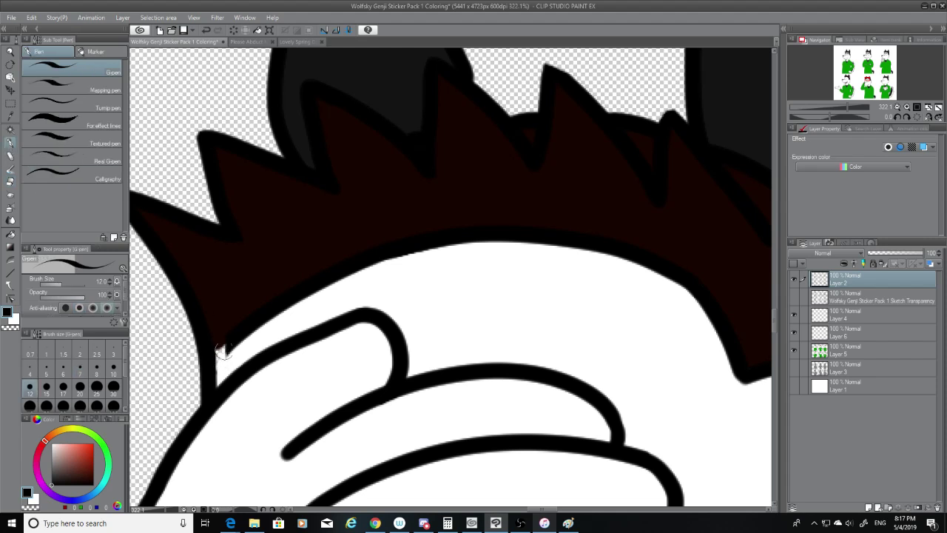
mouse_move(235, 340)
left_mouse_down()
mouse_move(220, 361)
mouse_move(241, 335)
left_mouse_up()
key("ctrl+z")
key("ctrl+z")
mouse_move(218, 365)
left_mouse_down()
mouse_move(241, 335)
mouse_move(216, 367)
left_mouse_up()
key("ctrl+z")
key("ctrl+z")
Select Layer 5 and sample the hair's dark brown as the G-pen color.
left_click_drag(546, 509, 560, 509)
left_click(864, 351)
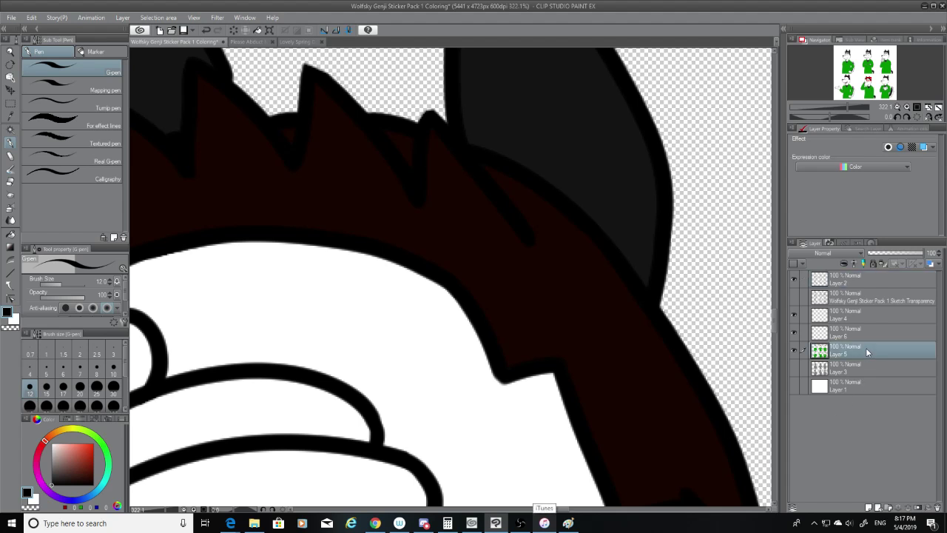
left_click(11, 117)
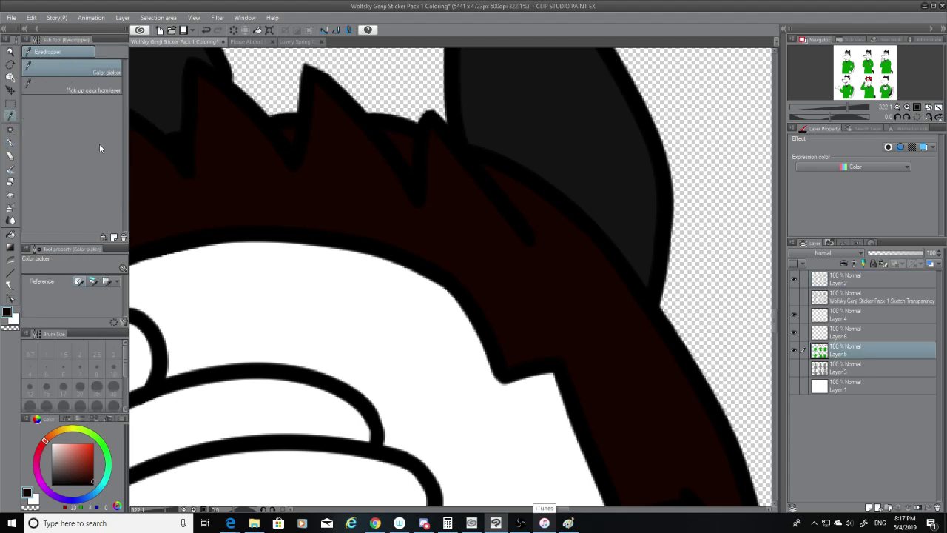
left_click(11, 145)
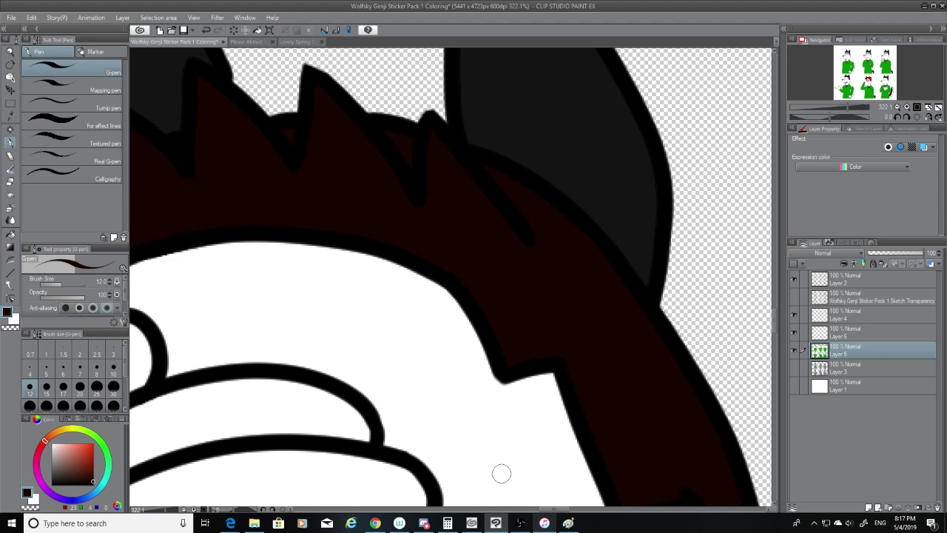
Check the whole sticker sheet, and examine the hair and ears of the open-mouthed character up close.
scroll(494, 355, "down", 8)
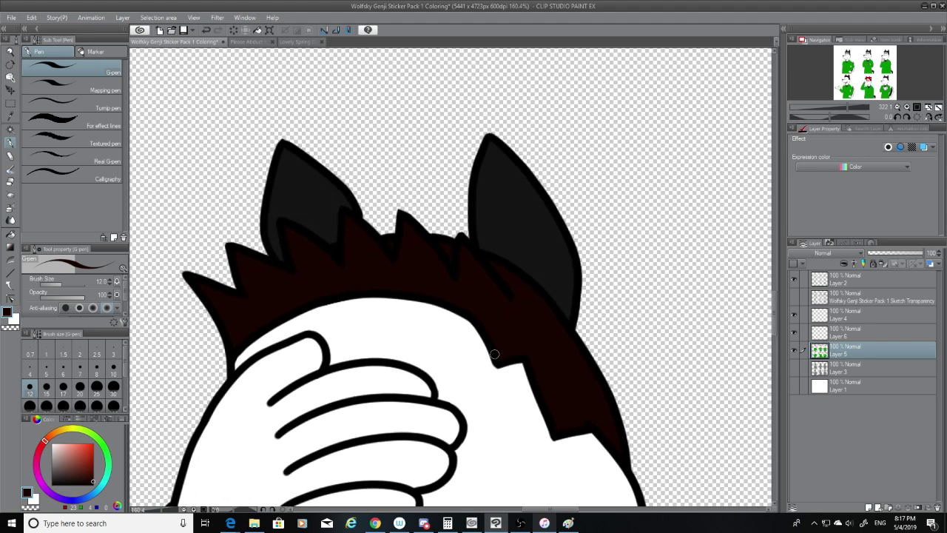
scroll(494, 355, "down", 8)
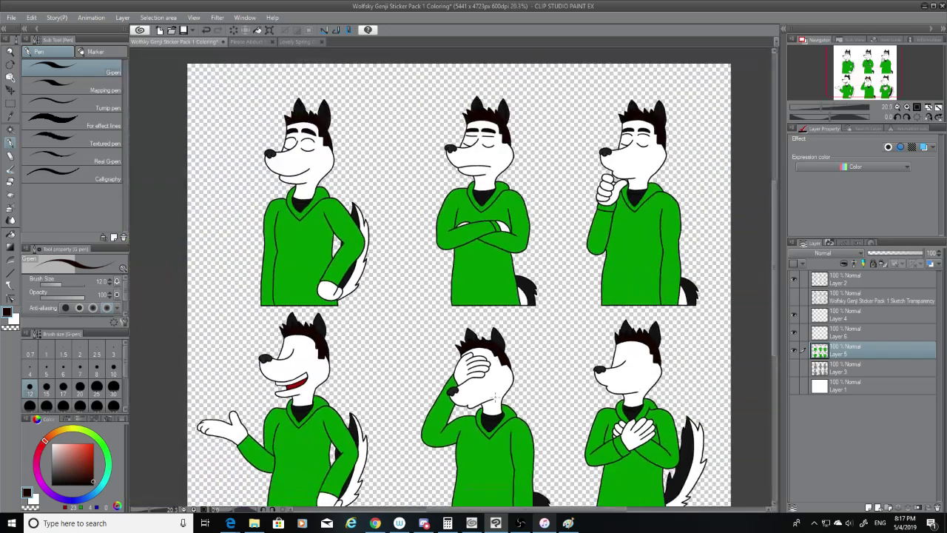
scroll(495, 355, "down", 1)
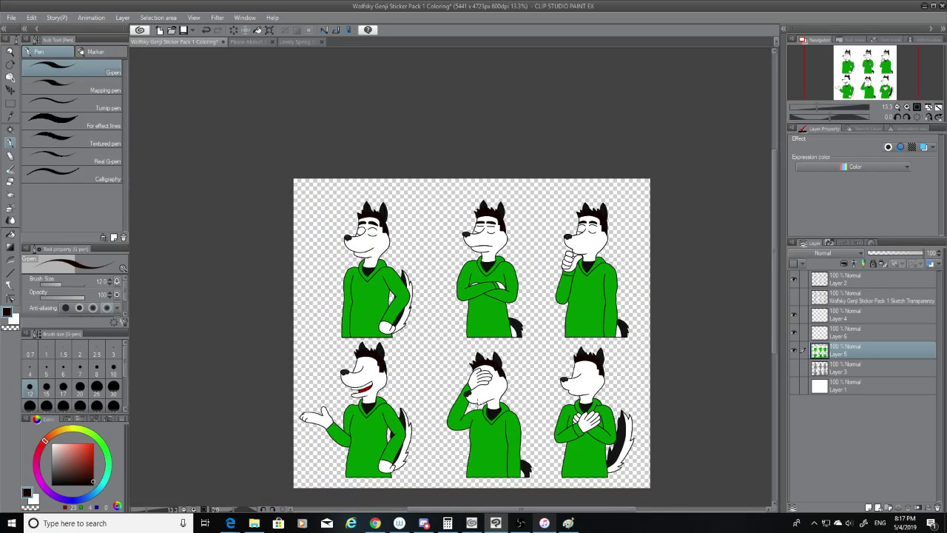
scroll(406, 356, "up", 7)
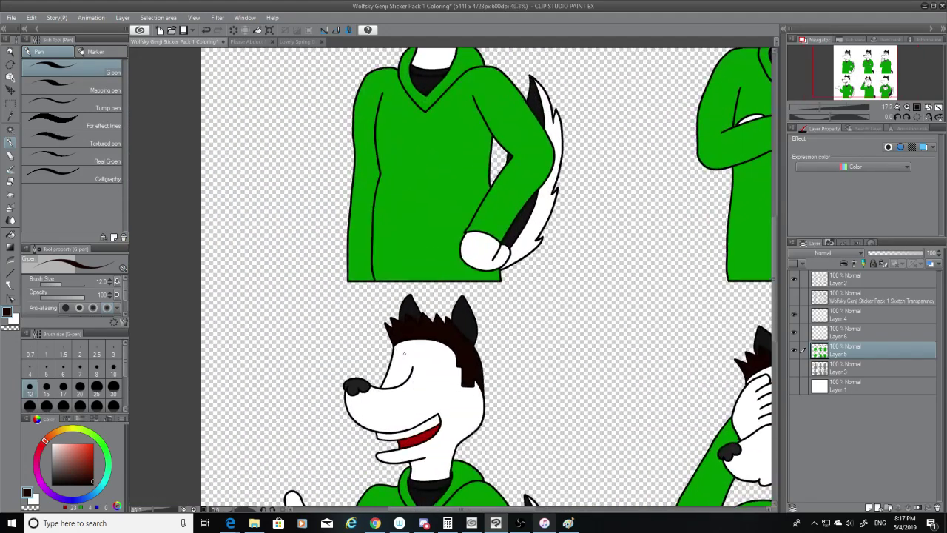
scroll(406, 356, "down", 7)
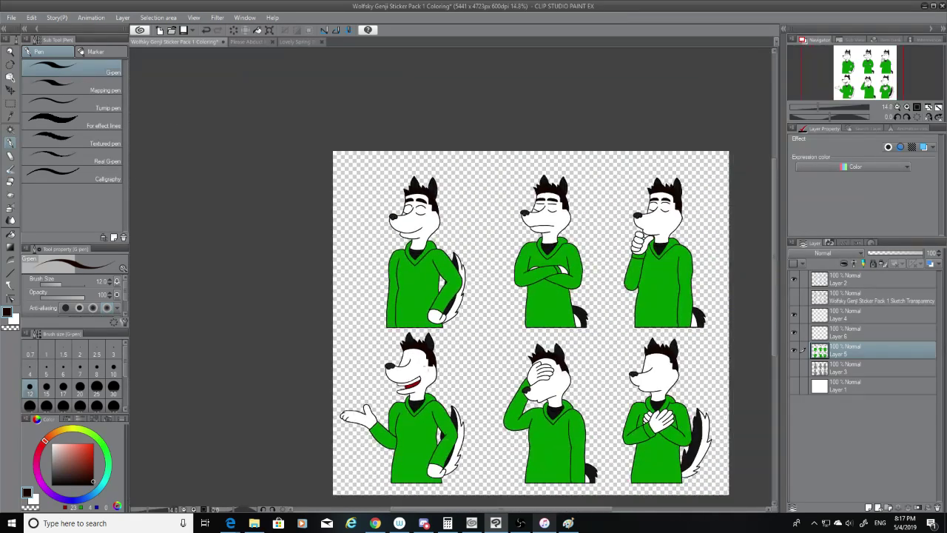
scroll(440, 282, "up", 8)
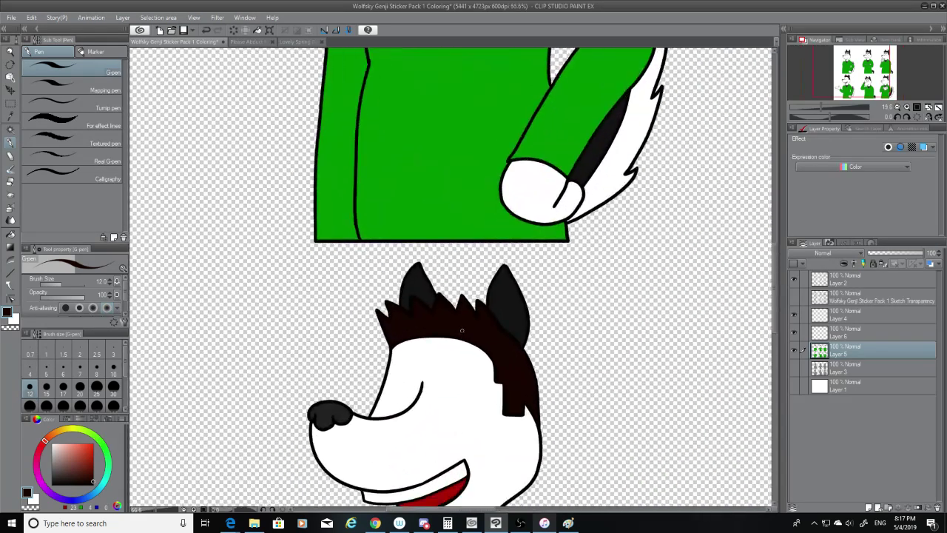
scroll(440, 282, "up", 5)
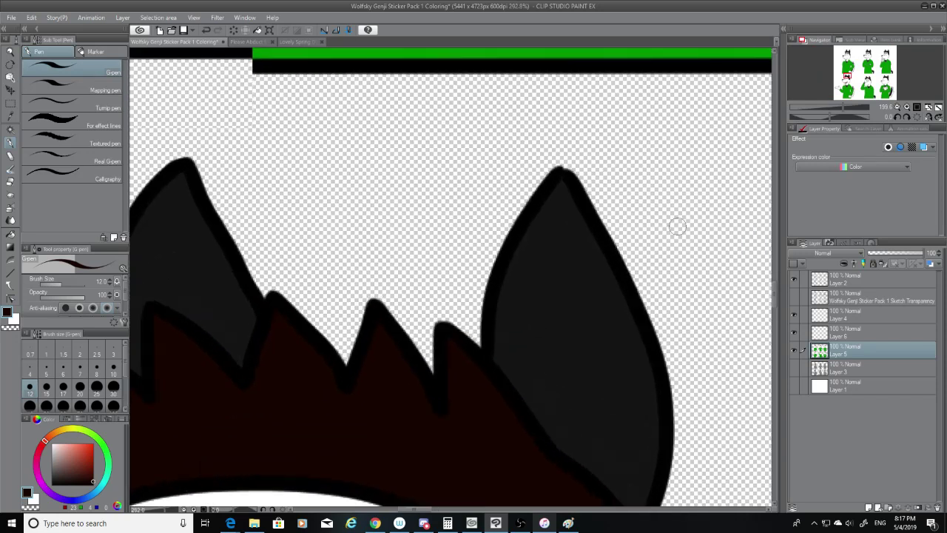
Smooth the notch at the tip of the open-mouthed character's back ear on Layer 2 with a black G-pen stroke at size 10.
left_click(844, 289)
scroll(585, 137, "up", 3)
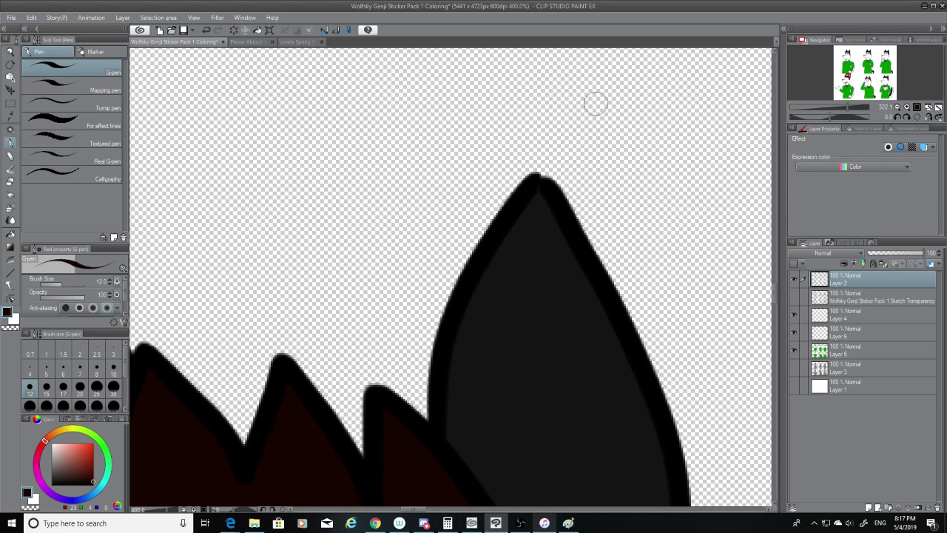
scroll(566, 192, "up", 1)
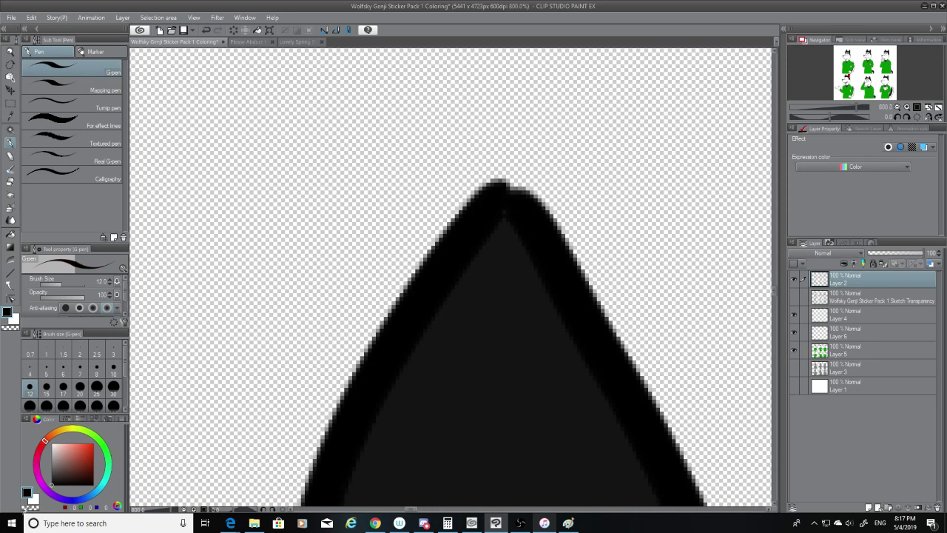
left_click(114, 366)
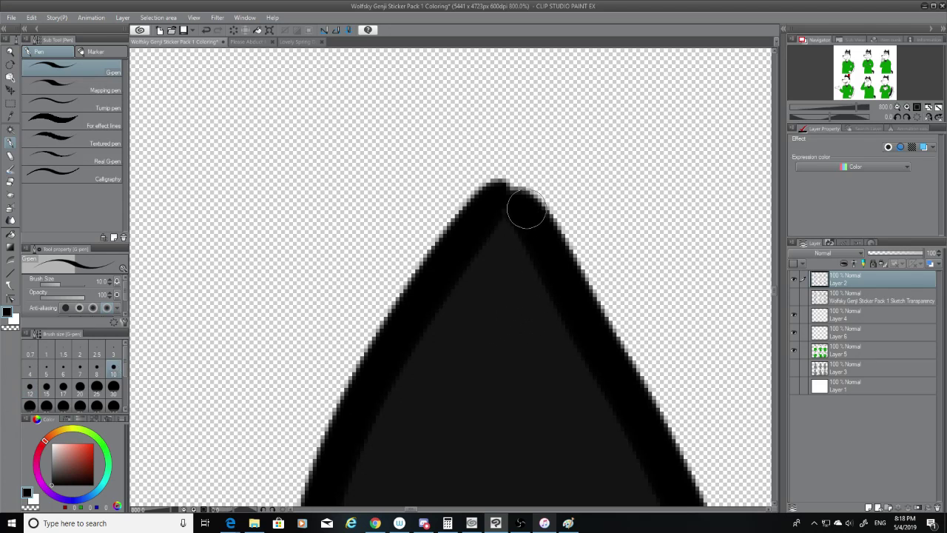
left_click_drag(522, 209, 495, 191)
Sample the ear's dark grey on Layer 5 as the G-pen color and check the ear and hair edges for gaps.
left_click(11, 117)
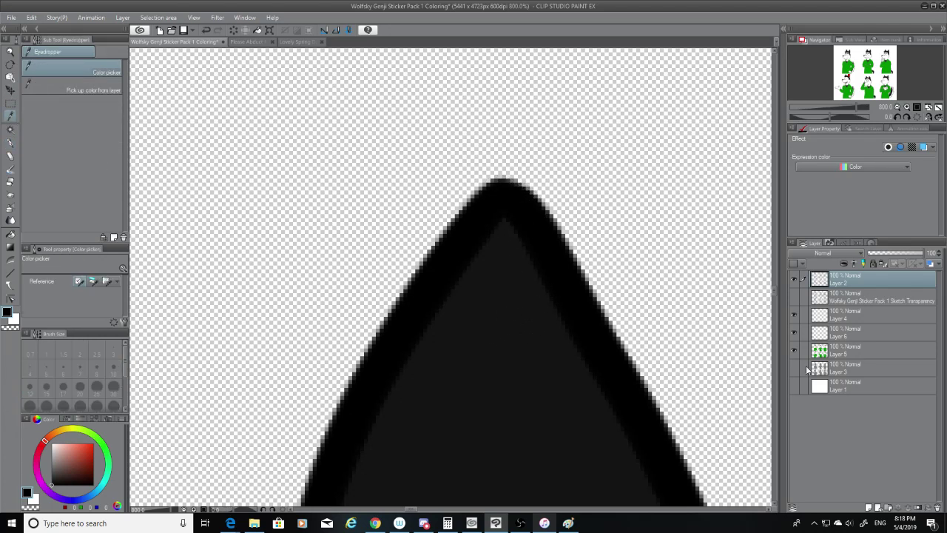
left_click(891, 354)
left_click(531, 348)
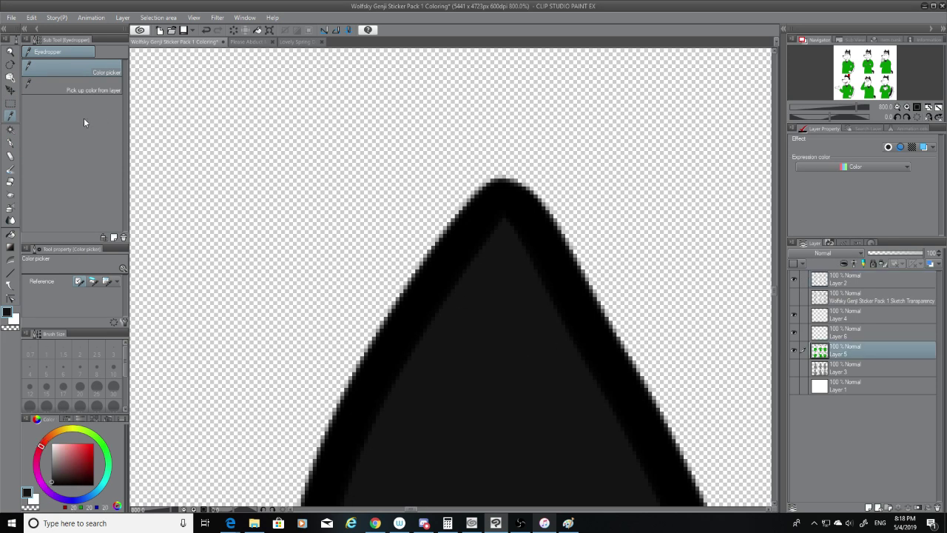
left_click(11, 143)
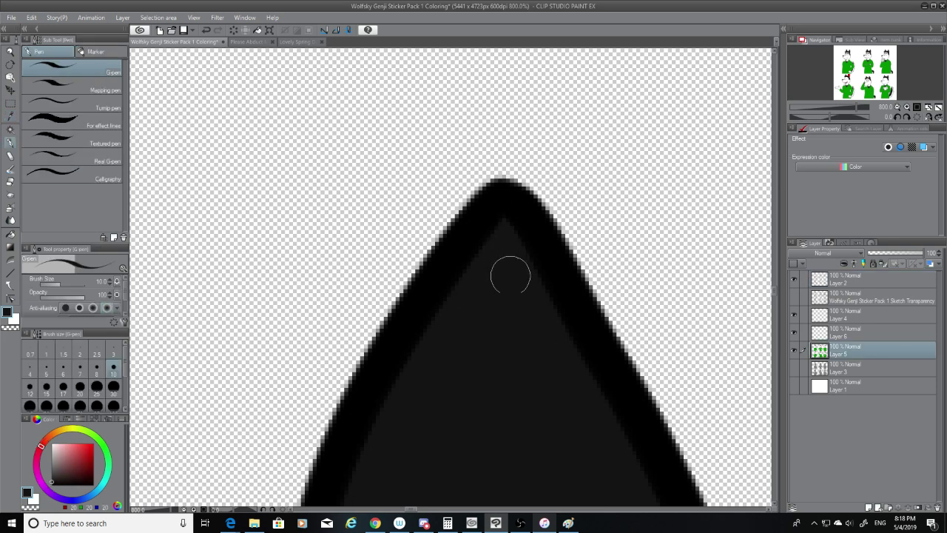
scroll(511, 288, "down", 3)
scroll(511, 289, "down", 4)
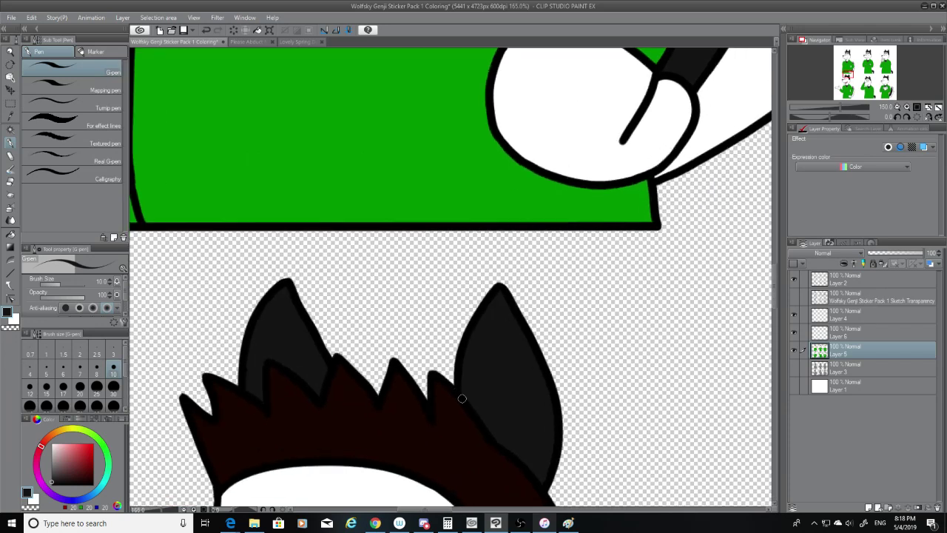
scroll(481, 392, "up", 2)
scroll(466, 392, "up", 4)
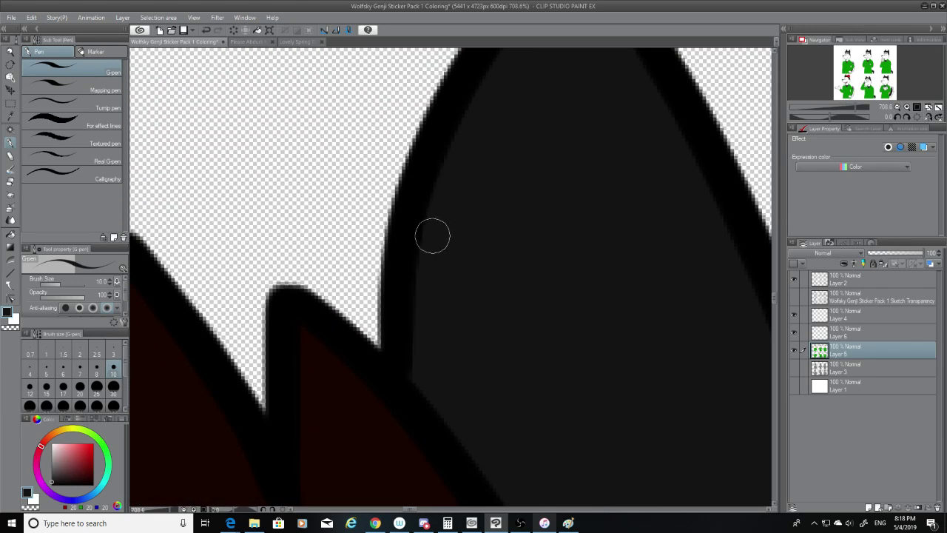
scroll(464, 301, "down", 1)
scroll(467, 395, "down", 4)
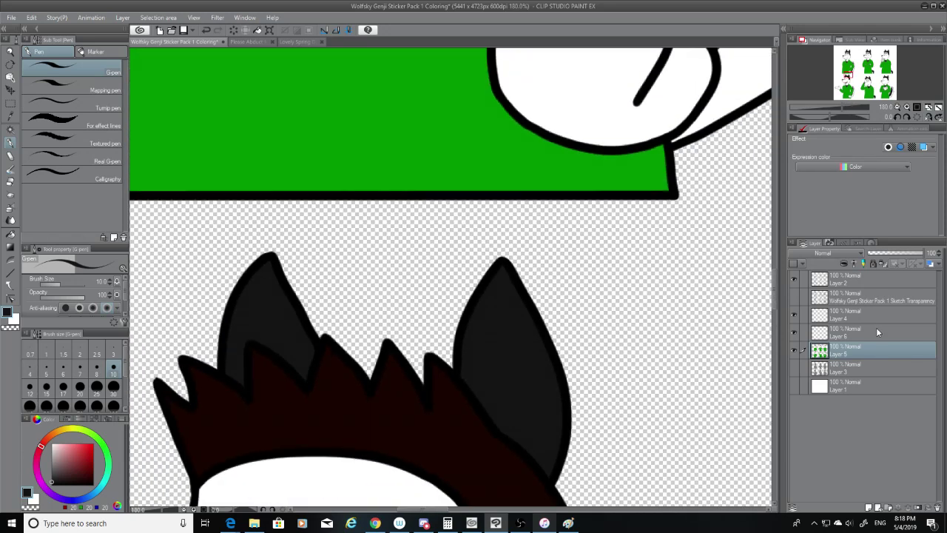
Show the sketch layer and draw the back ear's curved inner line on Layer 6 with the G-pen at size 10.
left_click(873, 335)
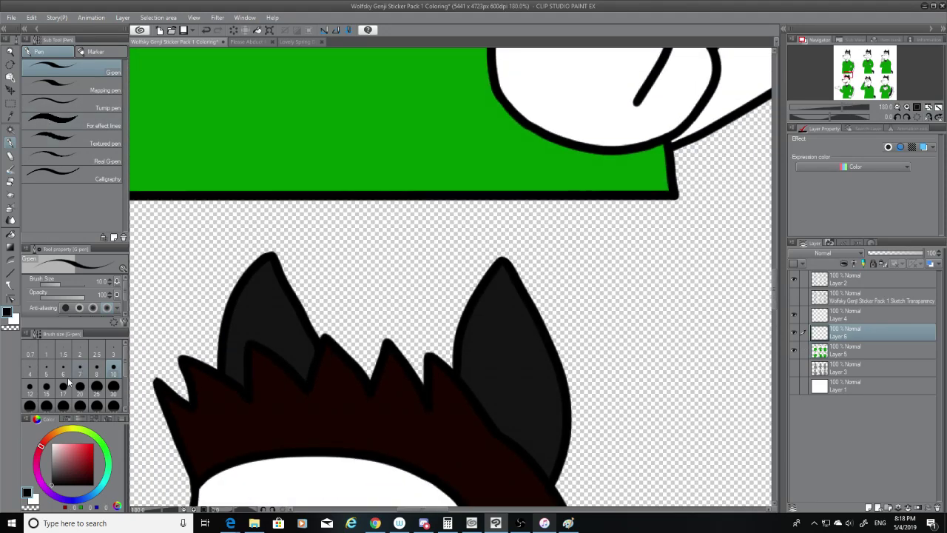
left_click(794, 297)
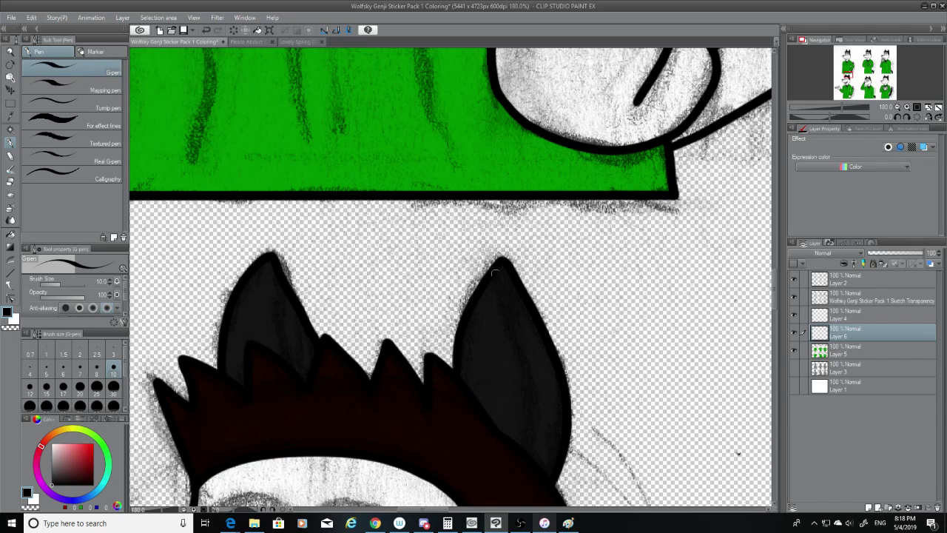
left_click_drag(498, 274, 548, 465)
key("ctrl+z")
mouse_move(497, 276)
left_mouse_down()
mouse_move(520, 319)
mouse_move(542, 453)
left_mouse_up()
key("ctrl+z")
left_click_drag(490, 275, 527, 450)
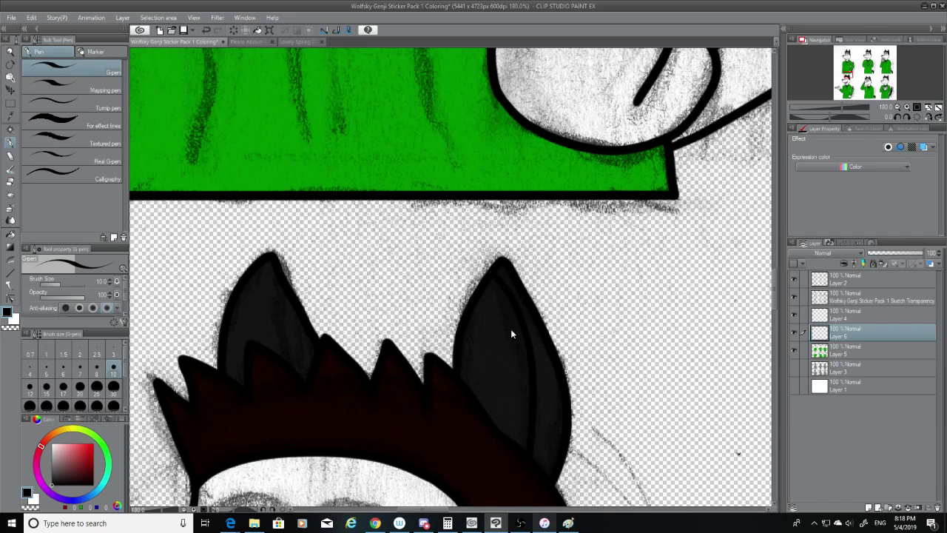
key("ctrl+z")
left_click_drag(492, 278, 527, 459)
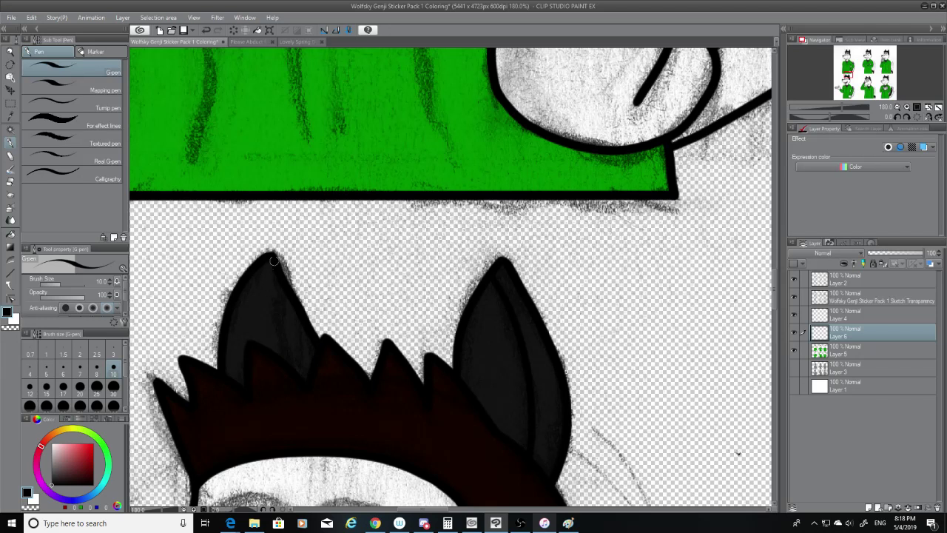
Draw the front ear's curved inner line on Layer 6 following the sketch, and hide the sketch layer.
left_click_drag(268, 254, 292, 360)
key("ctrl+z")
left_click_drag(258, 268, 298, 370)
key("ctrl+z")
left_click_drag(264, 268, 298, 370)
key("ctrl+z")
left_click(795, 297)
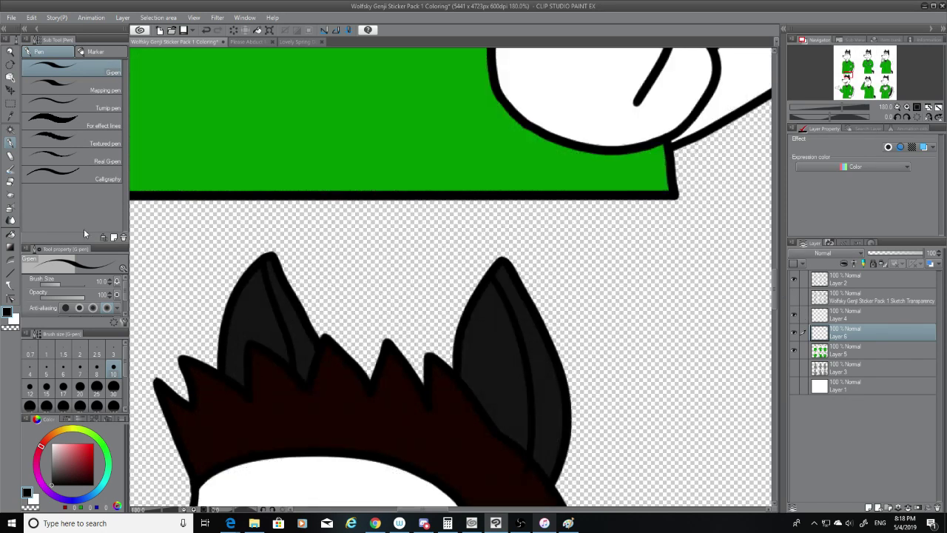
Erase the end of the back ear's inner line that overlaps the hair, using the Hard eraser at size 20.
left_click(10, 182)
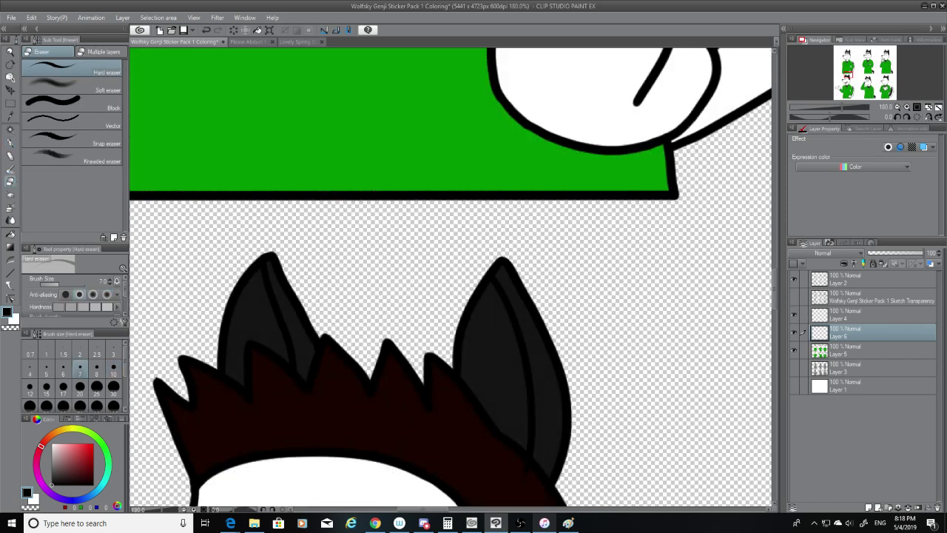
left_click(77, 386)
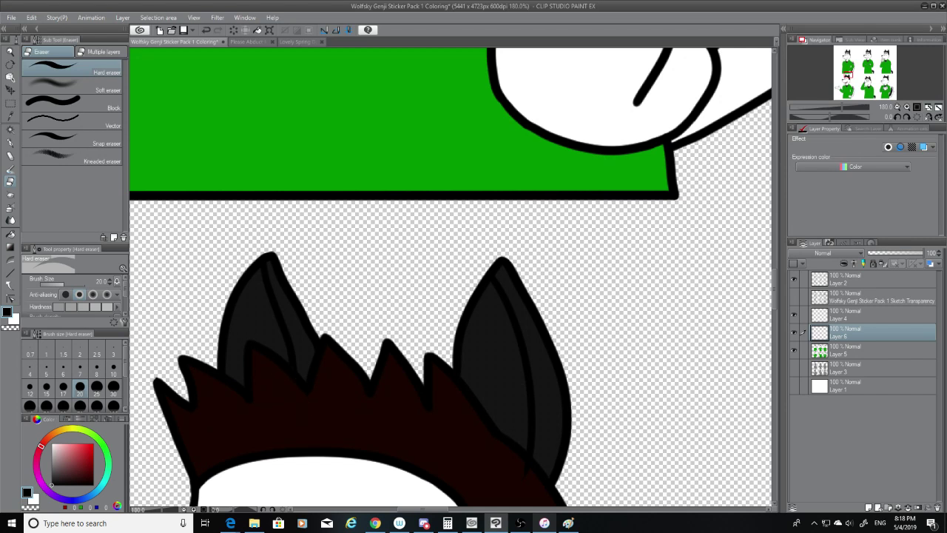
scroll(770, 283, "down", 5)
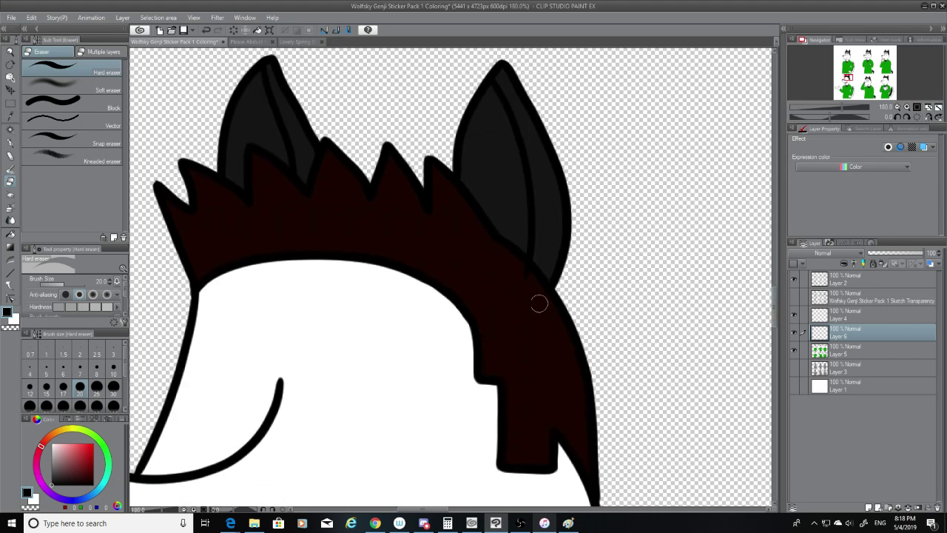
Sample the ear's dark grey on Layer 5 for the G-pen, check Layer 2 by toggling its visibility, and reselect Layer 6.
left_click(847, 352)
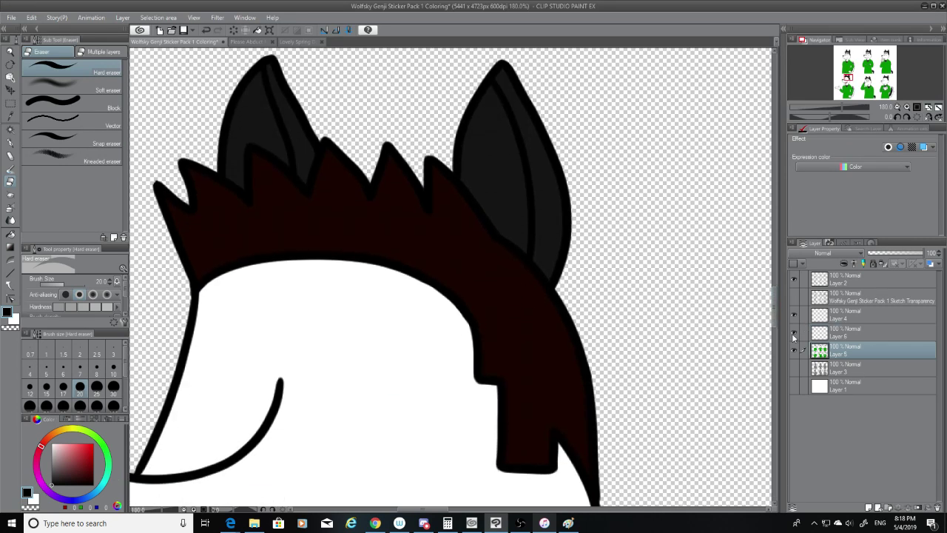
left_click(11, 117)
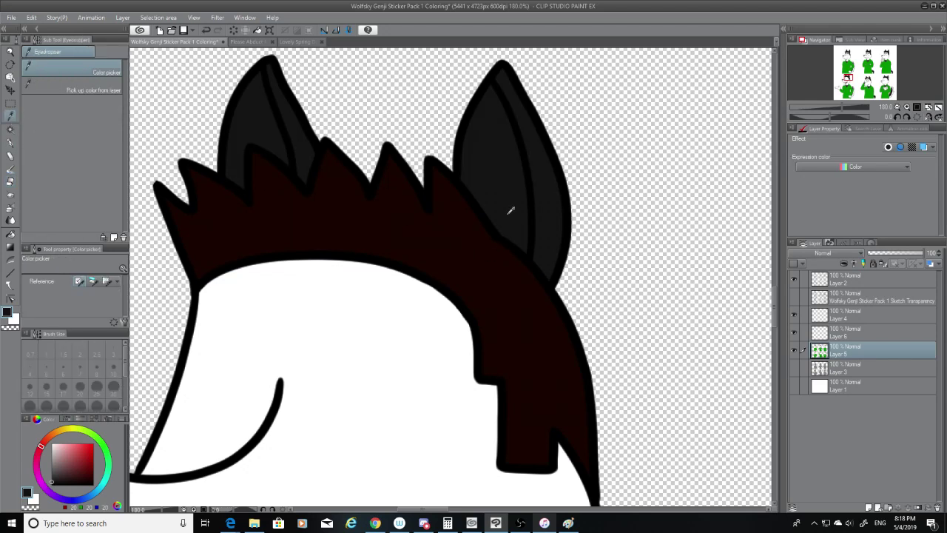
left_click(11, 142)
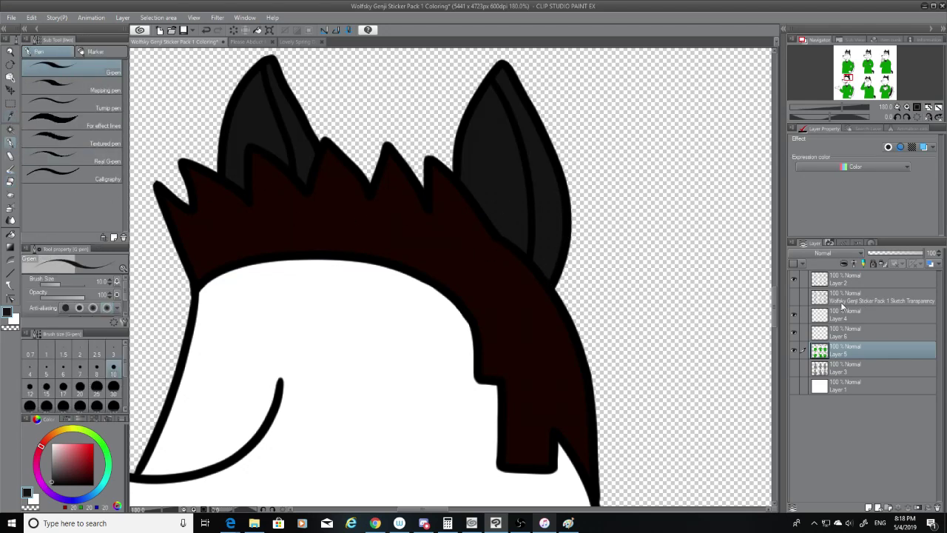
left_click(796, 279)
left_click(797, 278)
left_click(858, 327)
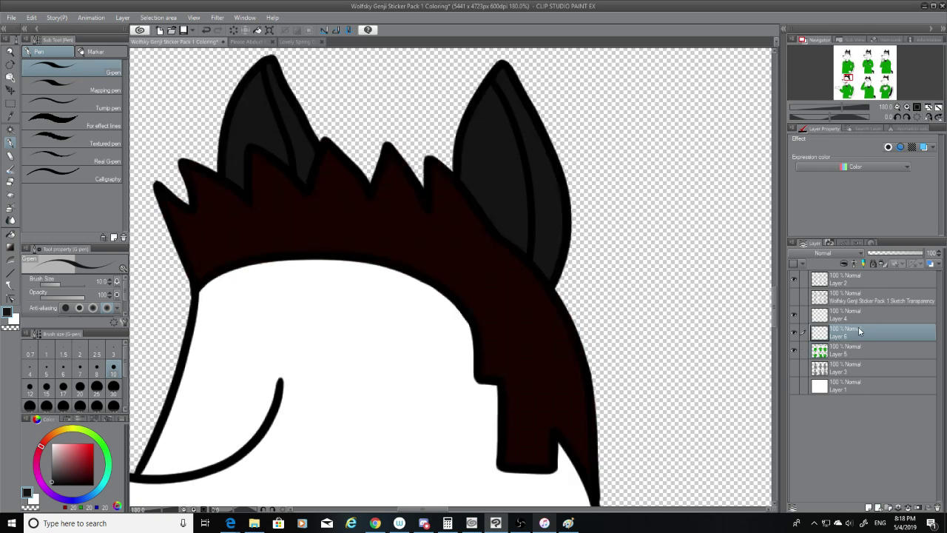
Show the sketch layer and try to draw the lower edge of the eyebrow nearest the snout on Layer 6.
left_click(796, 296)
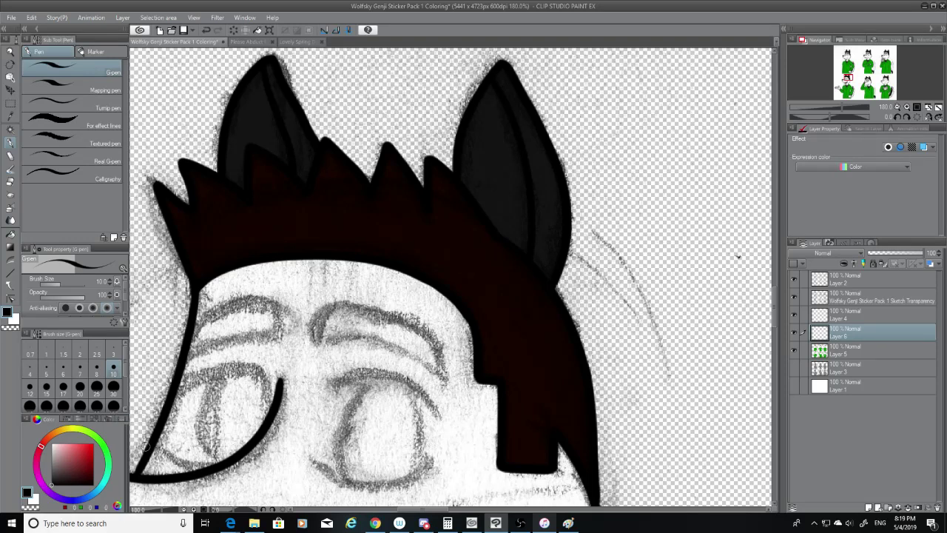
scroll(378, 406, "down", 4)
scroll(296, 400, "up", 6)
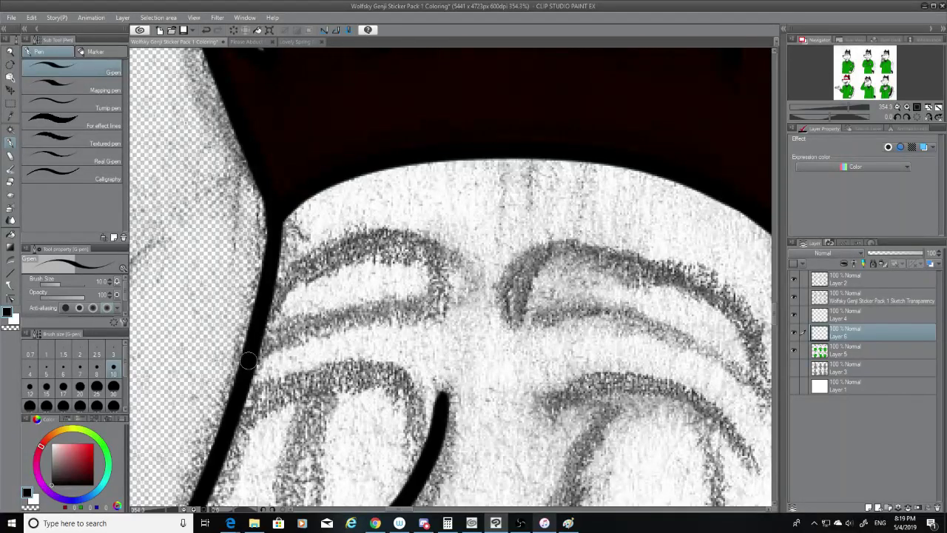
left_click_drag(774, 312, 774, 317)
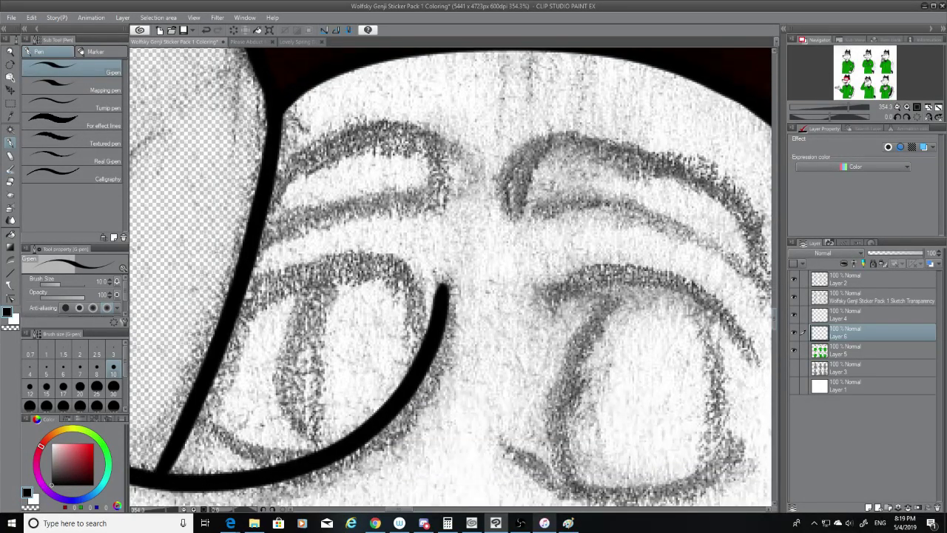
left_click_drag(266, 240, 474, 213)
key("ctrl+z")
left_click_drag(267, 247, 453, 221)
key("ctrl+z")
left_click_drag(261, 240, 438, 234)
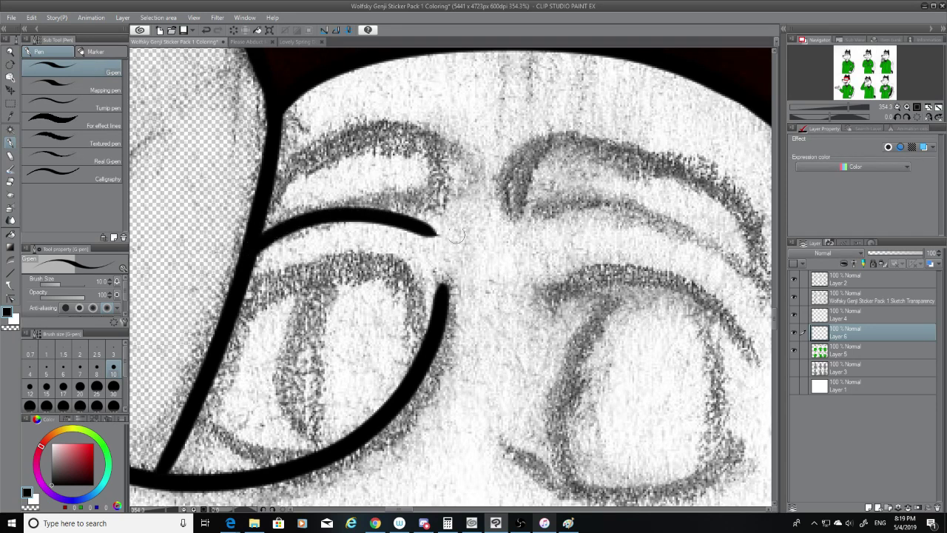
key("ctrl+z")
left_click_drag(259, 243, 443, 232)
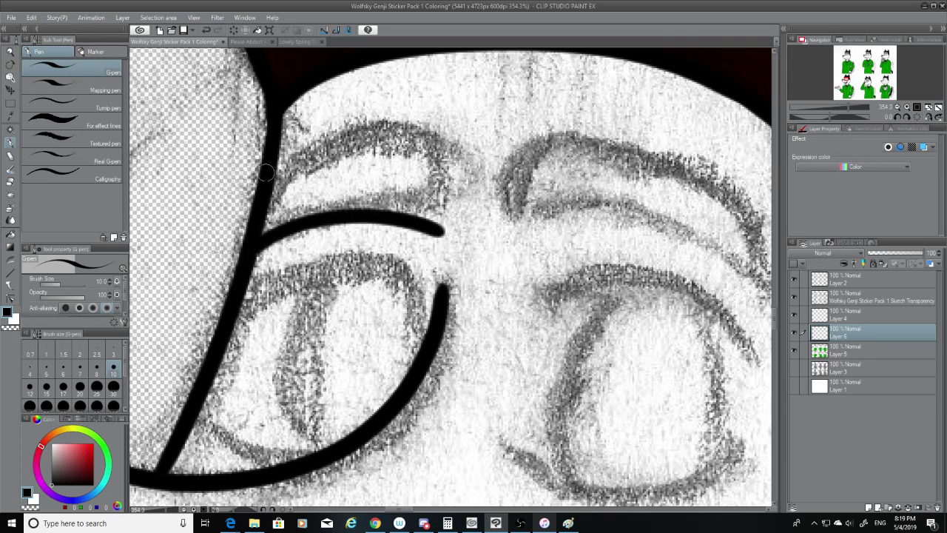
Try to close the same eyebrow with a curved upper edge running from the forehead line to its inner end.
mouse_move(267, 176)
left_mouse_down()
mouse_move(330, 140)
mouse_move(468, 186)
left_mouse_up()
key("ctrl+z")
left_click_drag(259, 194, 430, 201)
key("ctrl+z")
mouse_move(273, 178)
left_mouse_down()
mouse_move(453, 211)
mouse_move(444, 228)
left_mouse_up()
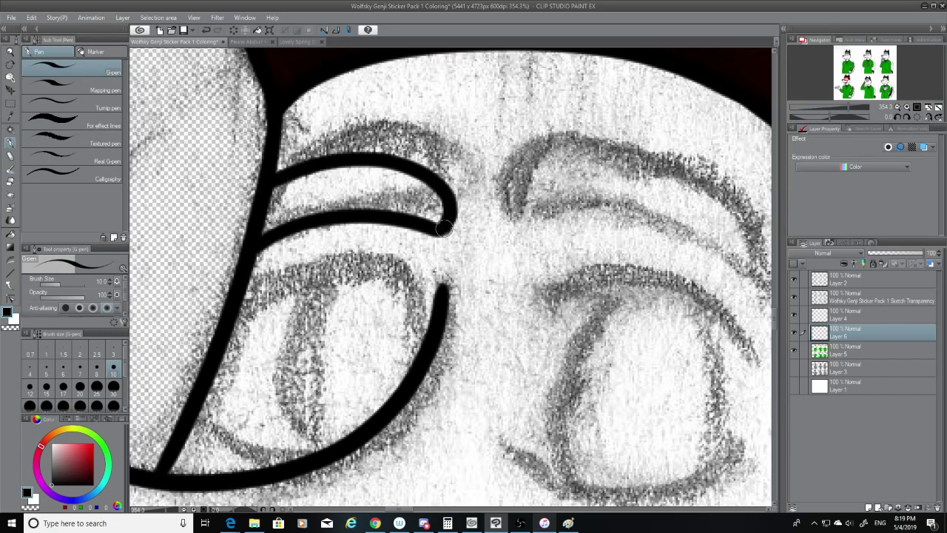
Try to draw the upper edge of the other eyebrow over the sketch with the G-pen.
left_click_drag(500, 183, 705, 231)
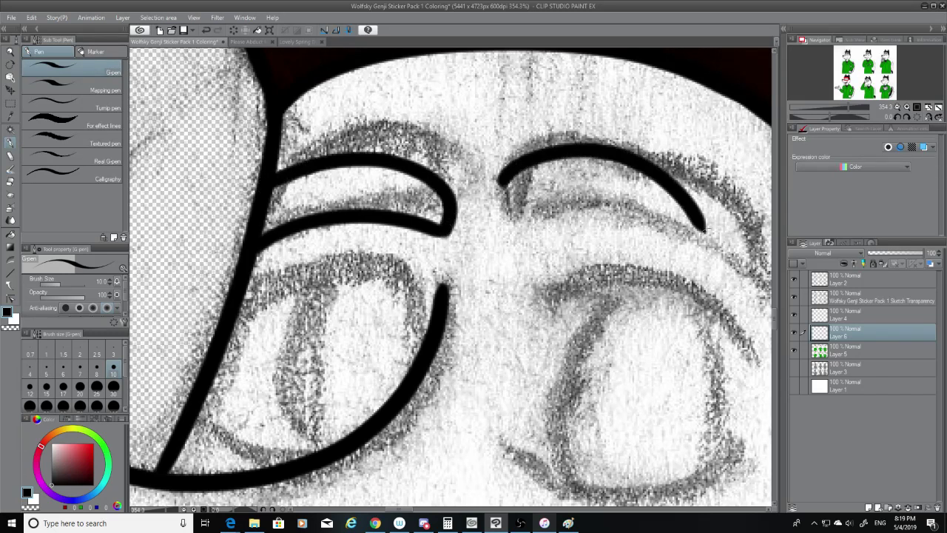
key("ctrl+z")
left_click_drag(499, 195, 769, 240)
key("ctrl+z")
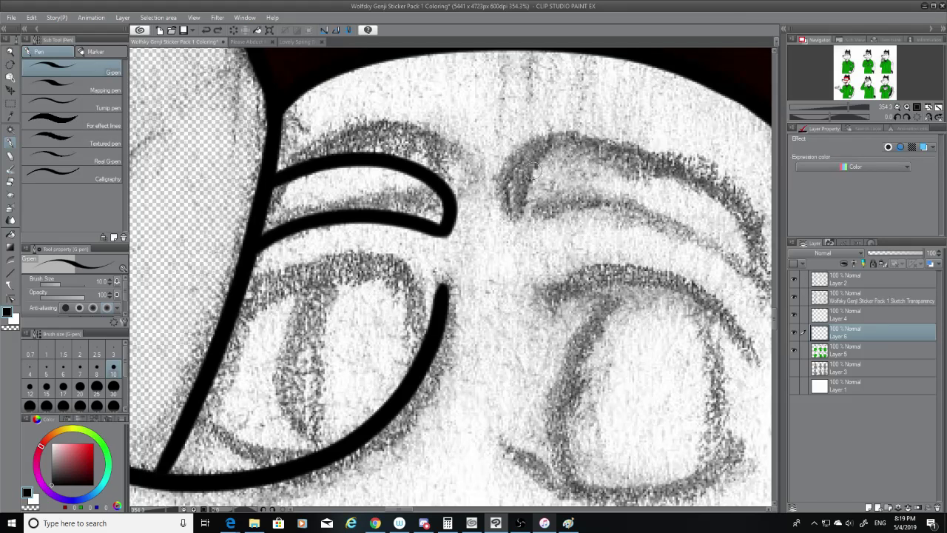
mouse_move(511, 185)
left_mouse_down()
mouse_move(731, 213)
mouse_move(751, 264)
left_mouse_up()
key("ctrl+z")
mouse_move(523, 173)
left_mouse_down()
mouse_move(602, 149)
mouse_move(766, 309)
left_mouse_up()
key("ctrl+z")
Undo the strokes of the eyebrow nearest the snout.
key("ctrl+z")
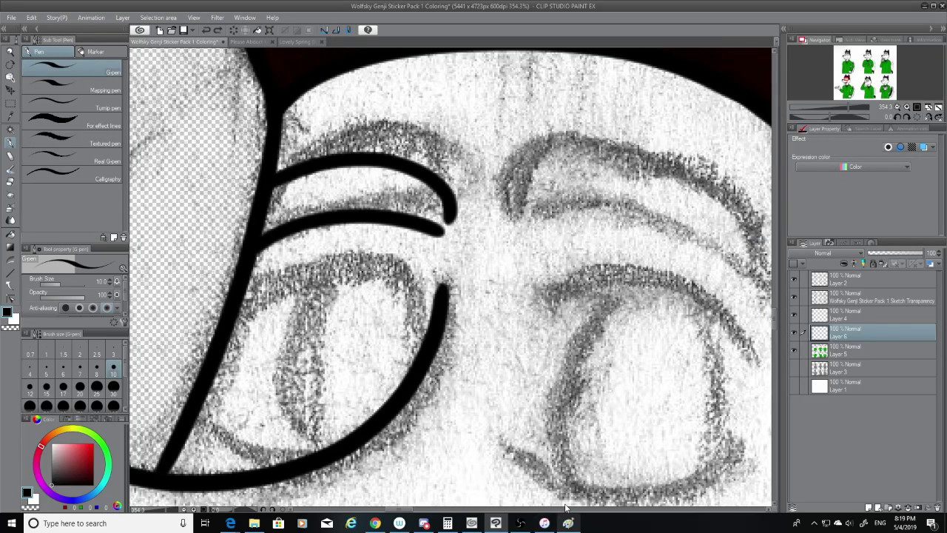
key("ctrl+z")
key("ctrl+z")
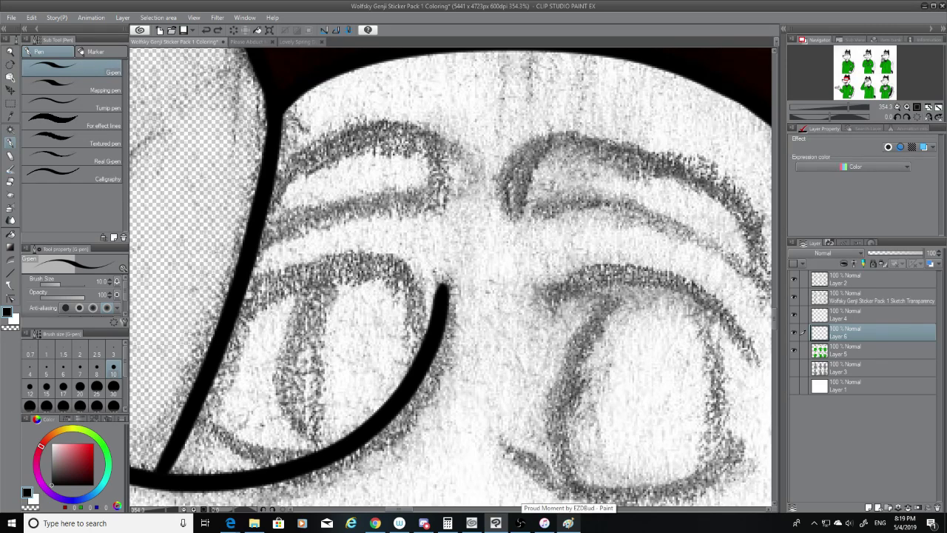
Hide the sketch layer and look over all six characters on the sticker sheet.
scroll(457, 281, "down", 10)
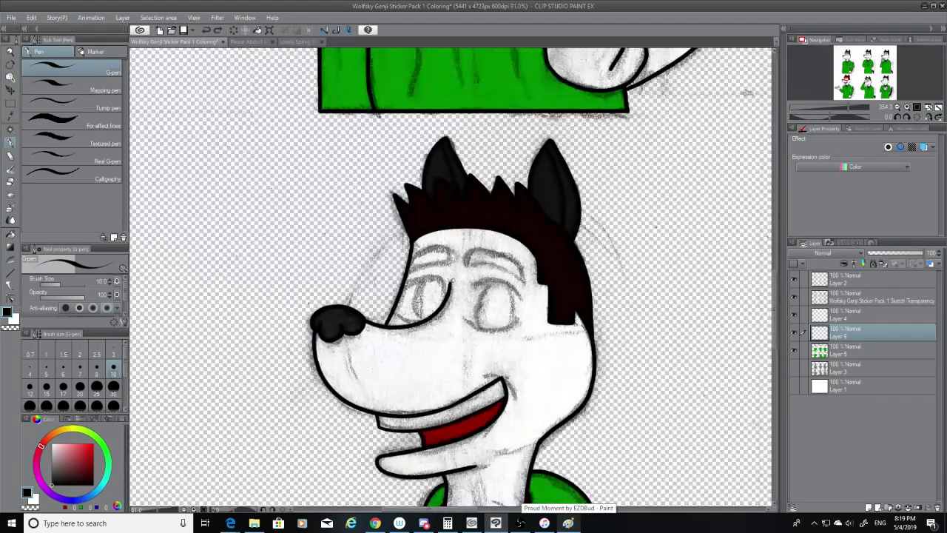
scroll(457, 287, "down", 3)
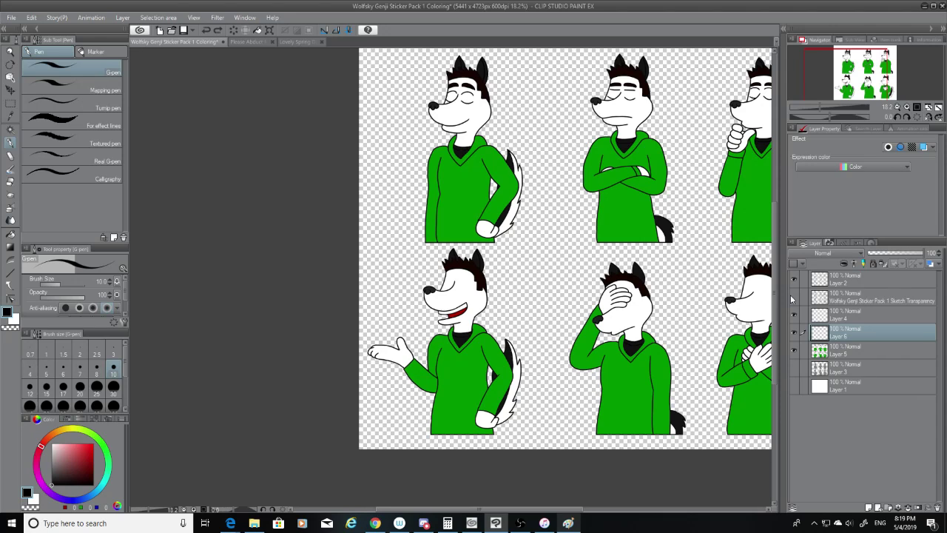
left_click_drag(588, 511, 631, 510)
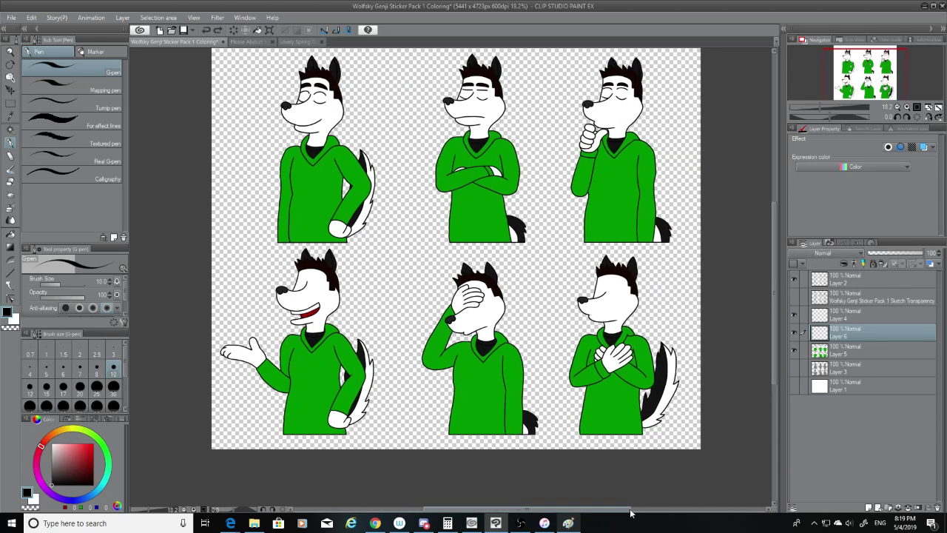
scroll(618, 280, "up", 6)
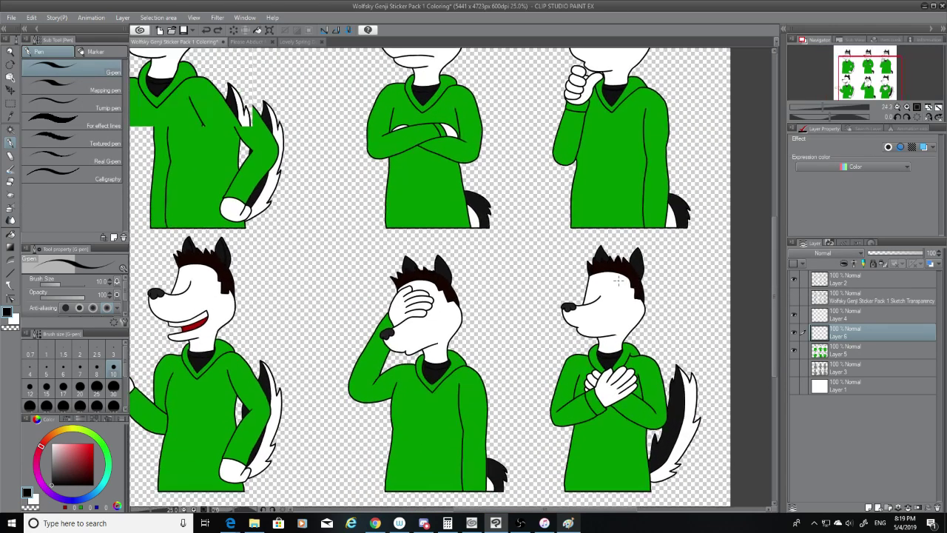
Show the sketch layer again over the open-mouthed wolf's face in the lower row.
scroll(618, 280, "down", 5)
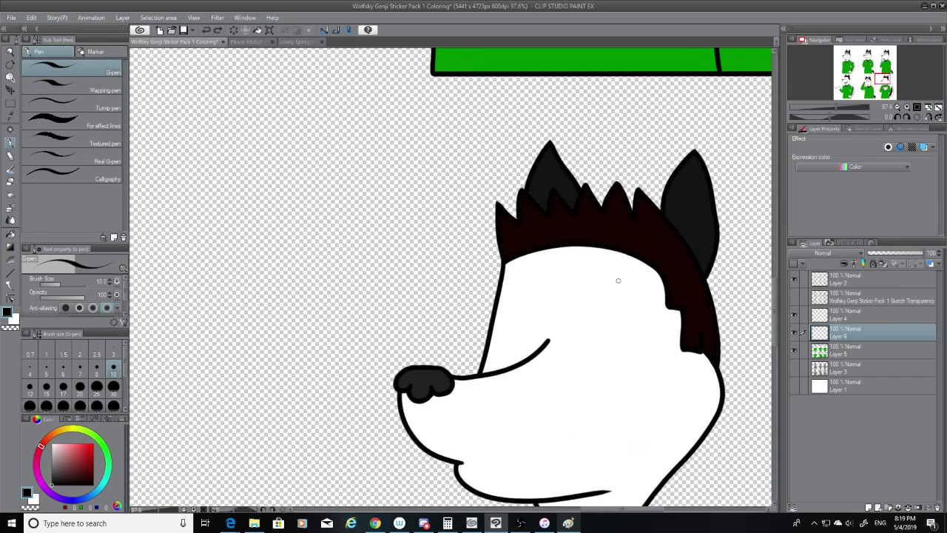
scroll(618, 280, "down", 2)
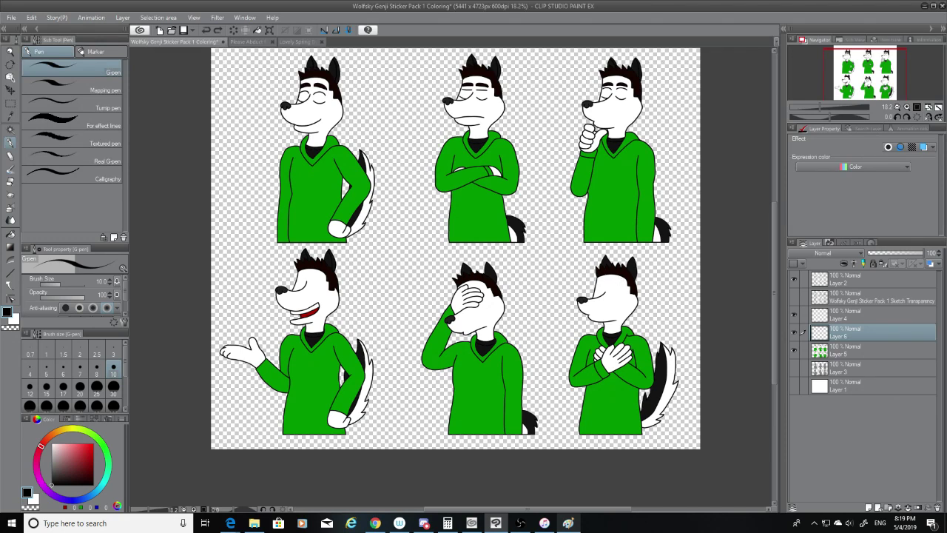
scroll(247, 299, "up", 4)
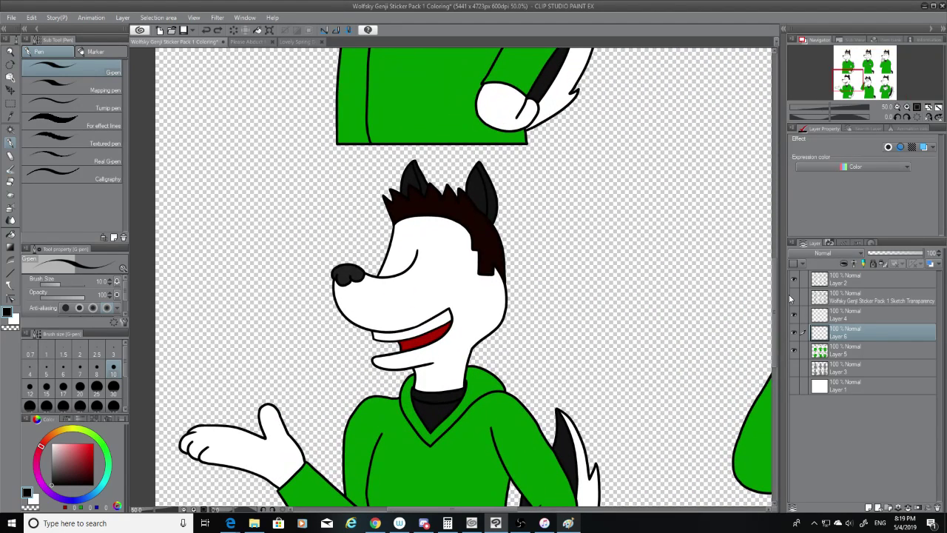
left_click(794, 296)
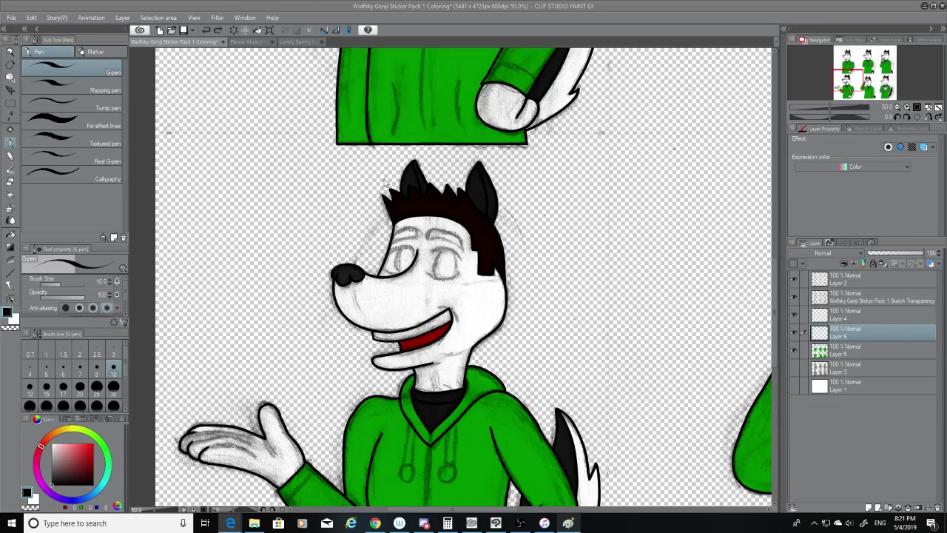
scroll(385, 182, "up", 3)
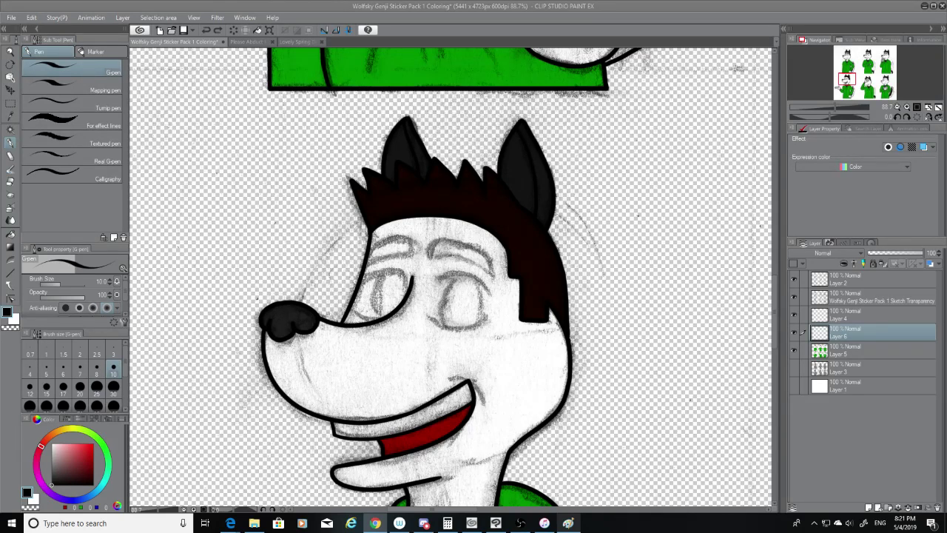
scroll(388, 263, "up", 5)
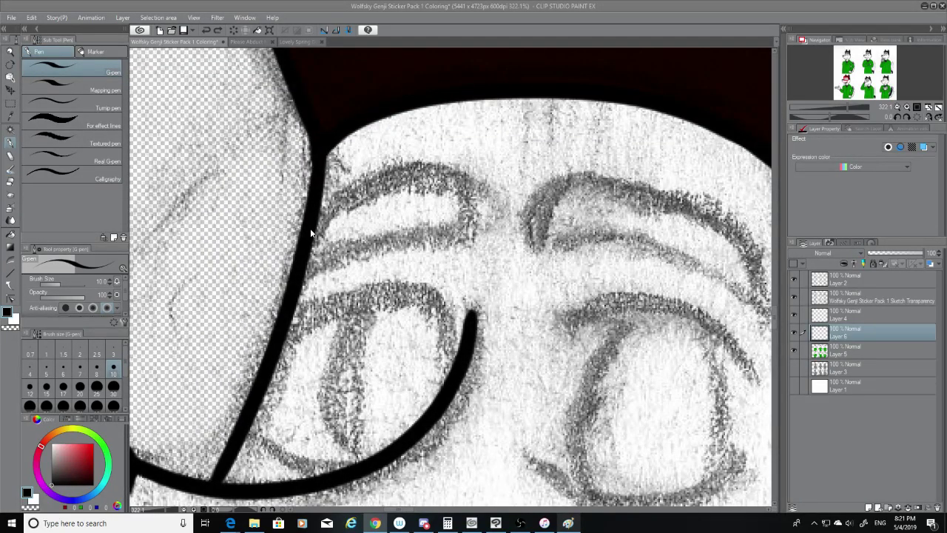
Draw the curved upper edge and inner end of the eyebrow nearest the snout with the G-pen, starting at the forehead line.
left_click_drag(318, 226, 479, 223)
key("ctrl+z")
mouse_move(321, 222)
left_mouse_down()
mouse_move(342, 198)
mouse_move(462, 236)
left_mouse_up()
key("ctrl+z")
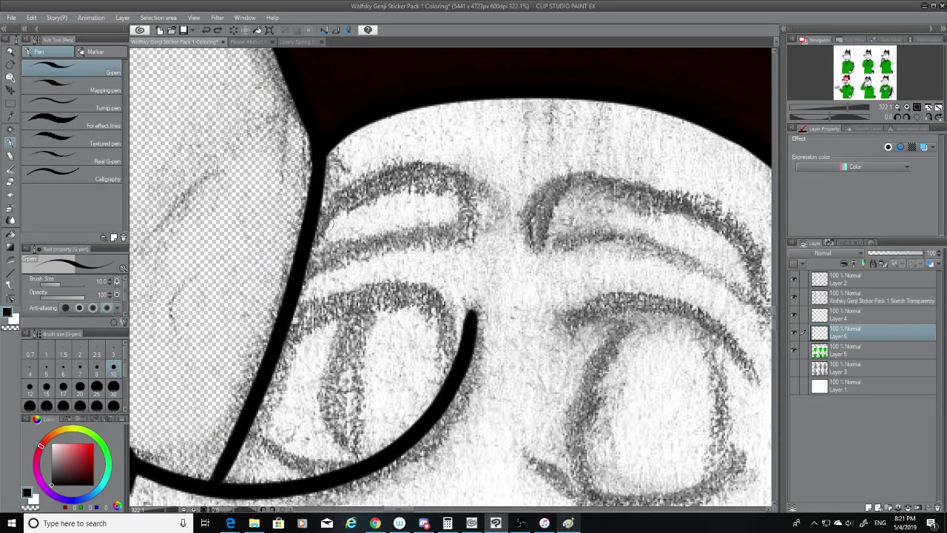
mouse_move(317, 221)
left_mouse_down()
mouse_move(474, 248)
mouse_move(472, 239)
mouse_move(315, 275)
left_mouse_up()
key("ctrl+z")
key("ctrl+z")
key("ctrl+z")
Close the eyebrow nearest the snout with a lower edge from its inner end to the forehead line and erase any overshoot.
mouse_move(473, 241)
left_mouse_down()
mouse_move(365, 246)
mouse_move(308, 270)
left_mouse_up()
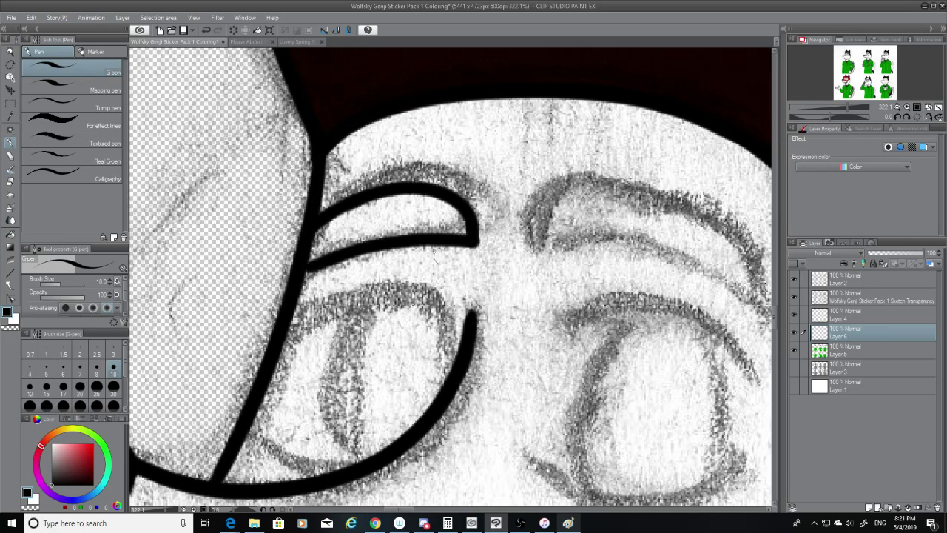
key("ctrl+z")
mouse_move(473, 244)
left_mouse_down()
mouse_move(396, 249)
mouse_move(307, 272)
left_mouse_up()
key("ctrl+z")
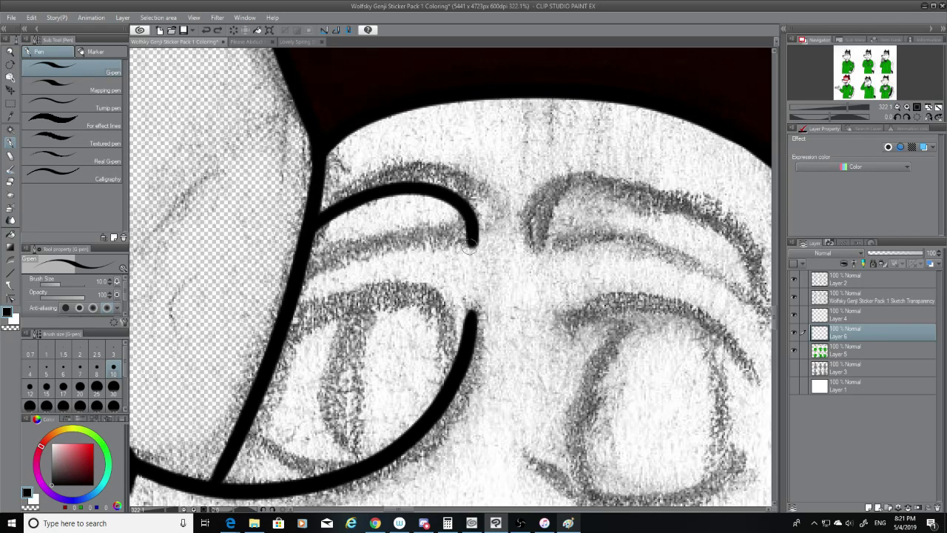
left_click_drag(474, 243, 284, 280)
left_click(10, 181)
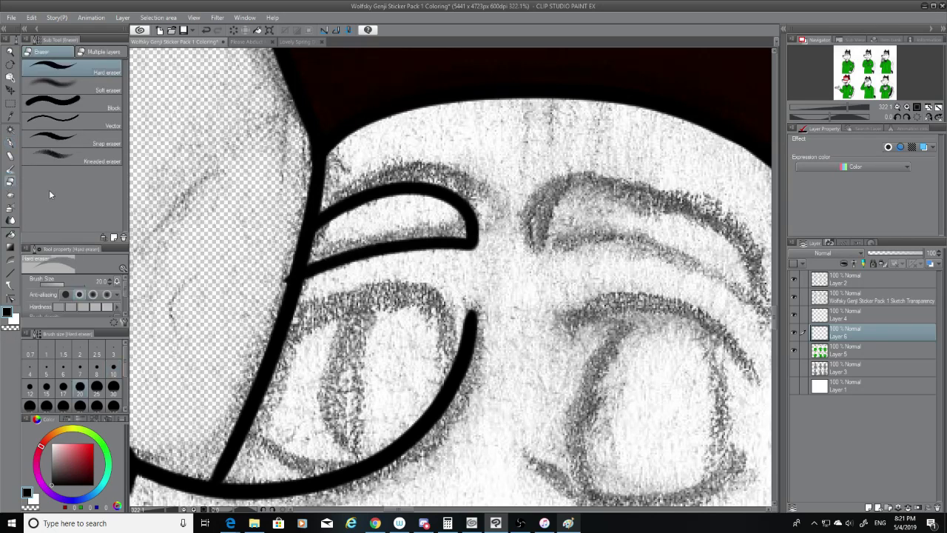
left_click(10, 142)
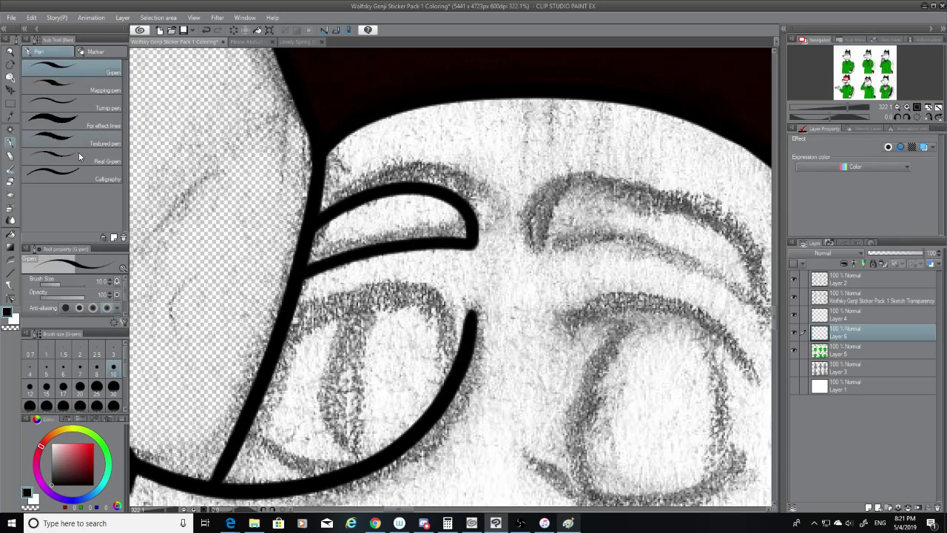
Draw the short inner end of the other eyebrow over the sketch with the G-pen.
mouse_move(541, 207)
left_mouse_down()
mouse_move(535, 247)
mouse_move(536, 237)
mouse_move(534, 247)
mouse_move(733, 307)
mouse_move(759, 332)
left_mouse_up()
key("ctrl+z")
key("ctrl+z")
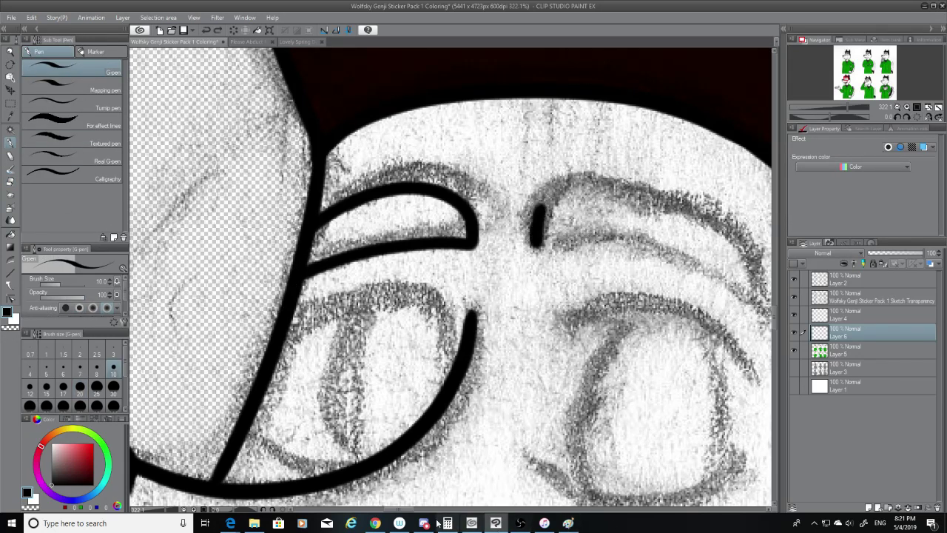
Draw the other eyebrow's curved lower edge from its inner end outward and trim the outer tip with the hard eraser.
left_click_drag(396, 509, 407, 509)
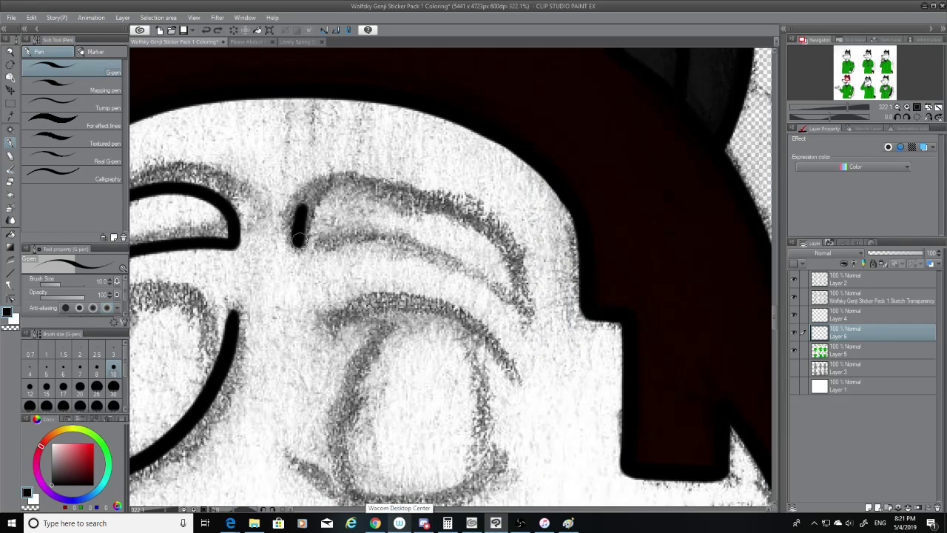
left_click_drag(299, 241, 534, 319)
key("ctrl+z")
left_click_drag(302, 238, 534, 325)
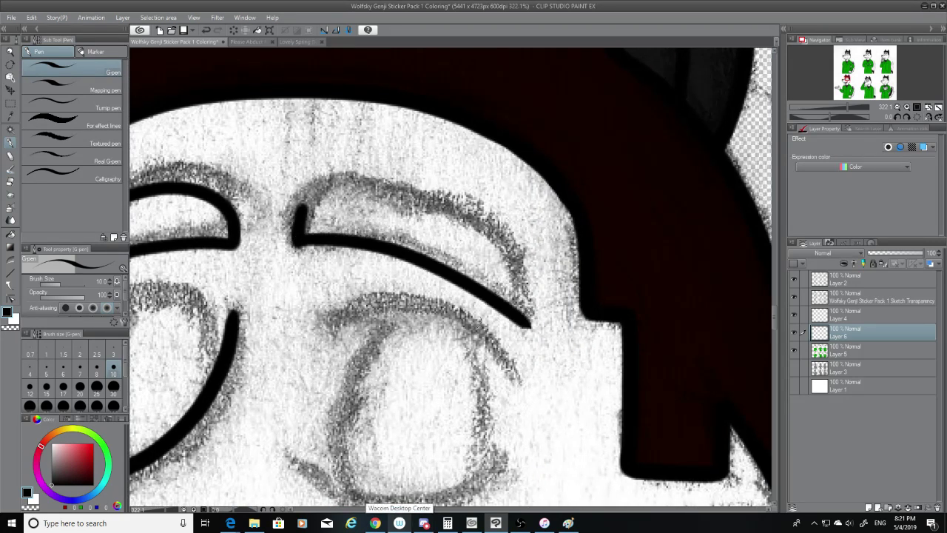
key("ctrl+z")
left_click_drag(298, 235, 544, 320)
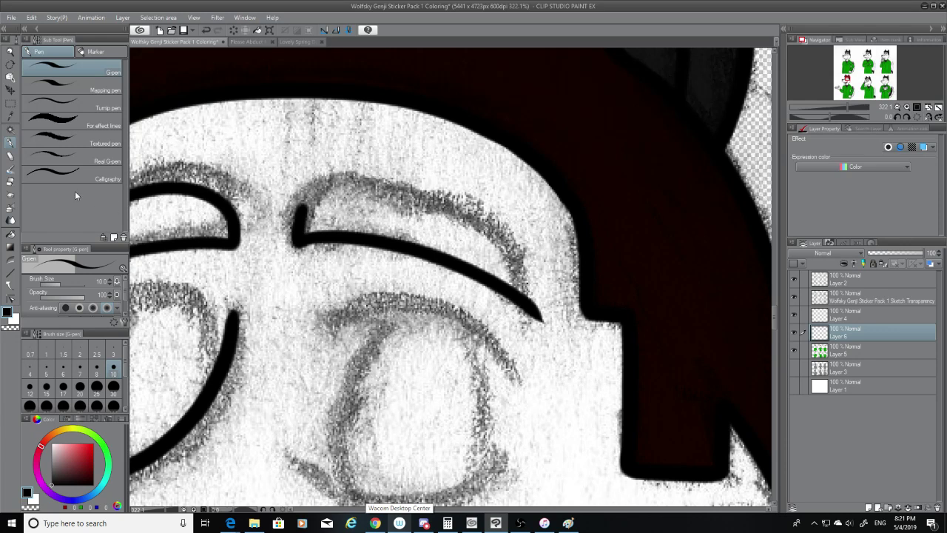
left_click(11, 181)
left_click_drag(542, 300, 546, 335)
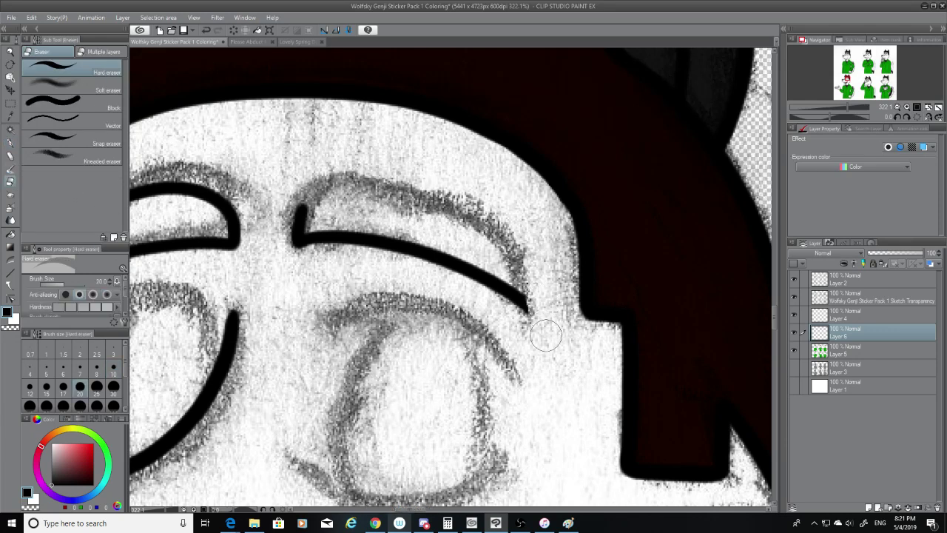
left_click(11, 143)
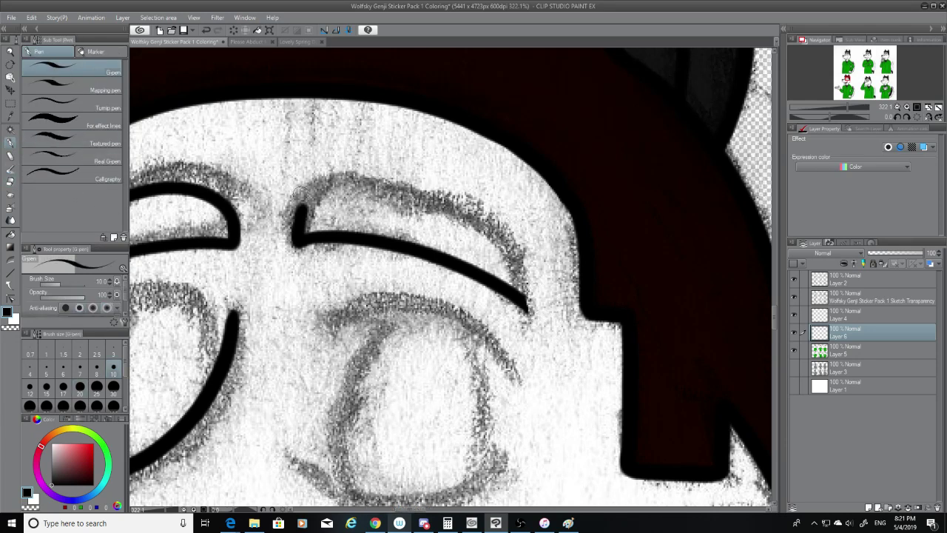
Try several curved upper edges for the eyebrow farther from the snout, undoing each stroke.
mouse_move(300, 194)
left_mouse_down()
mouse_move(489, 246)
mouse_move(519, 293)
left_mouse_up()
key("ctrl+z")
mouse_move(298, 210)
left_mouse_down()
mouse_move(334, 192)
mouse_move(561, 302)
left_mouse_up()
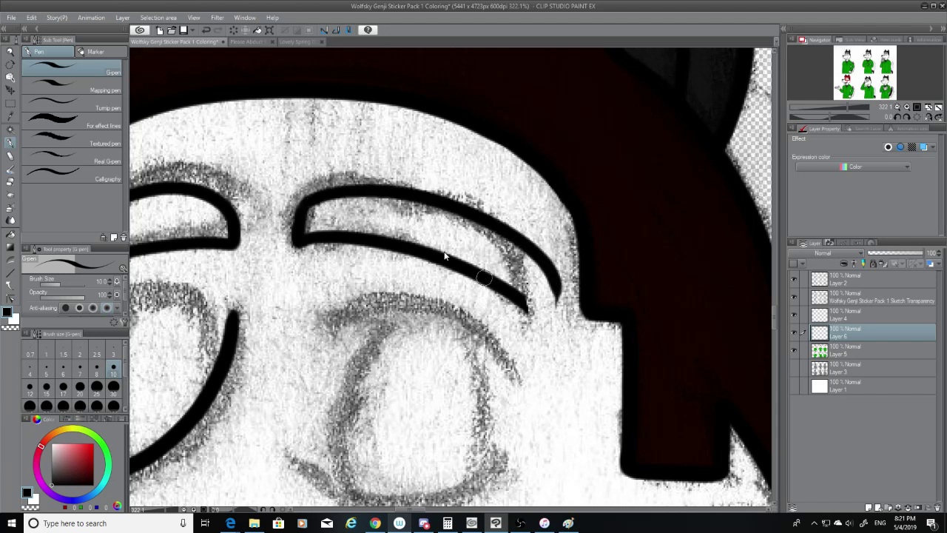
key("ctrl+z")
left_click_drag(302, 198, 520, 291)
key("ctrl+z")
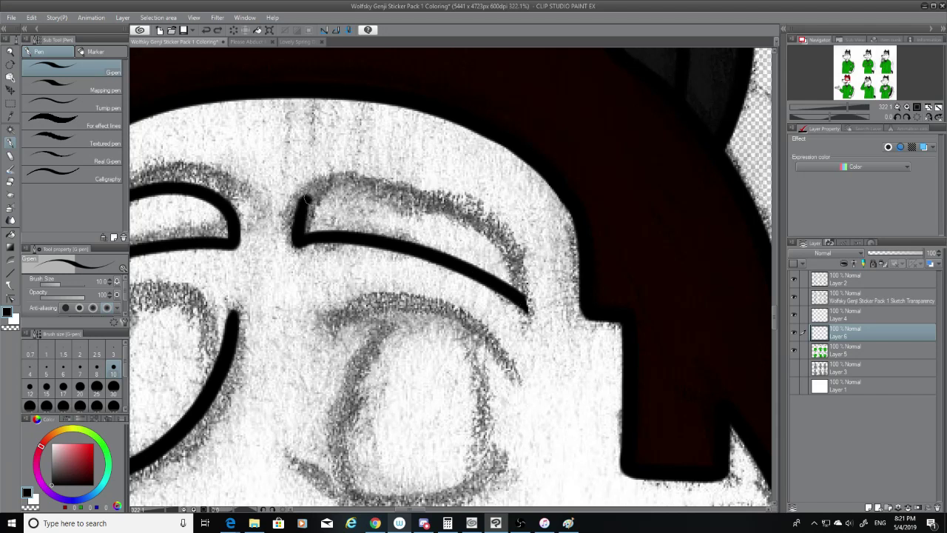
left_click_drag(306, 198, 524, 307)
key("ctrl+z")
mouse_move(300, 216)
left_mouse_down()
mouse_move(309, 196)
mouse_move(524, 321)
left_mouse_up()
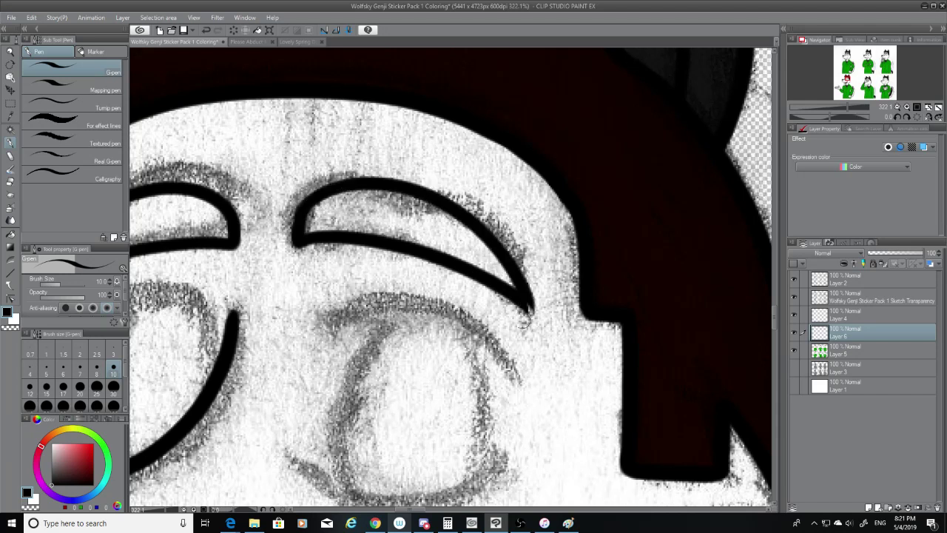
key("ctrl+z")
mouse_move(303, 201)
left_mouse_down()
mouse_move(511, 252)
mouse_move(527, 306)
left_mouse_up()
key("ctrl+z")
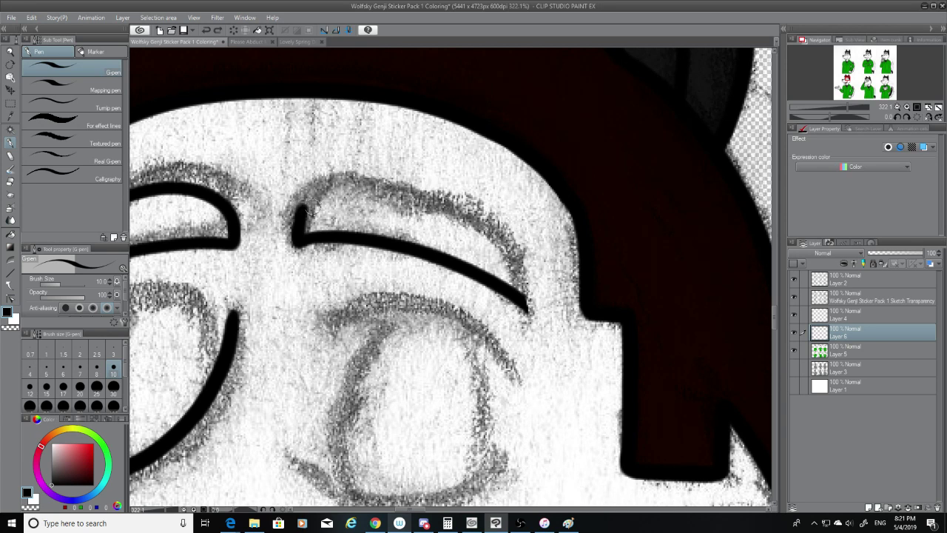
left_click_drag(310, 210, 519, 290)
key("ctrl+z")
mouse_move(304, 210)
left_mouse_down()
mouse_move(515, 282)
mouse_move(528, 323)
left_mouse_up()
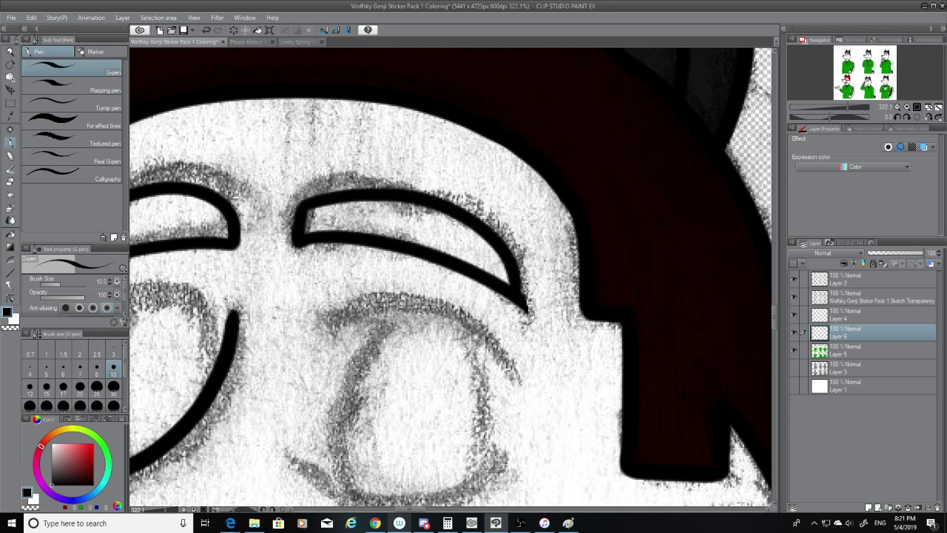
key("ctrl+z")
mouse_move(305, 200)
left_mouse_down()
mouse_move(517, 293)
mouse_move(521, 327)
left_mouse_up()
key("ctrl+z")
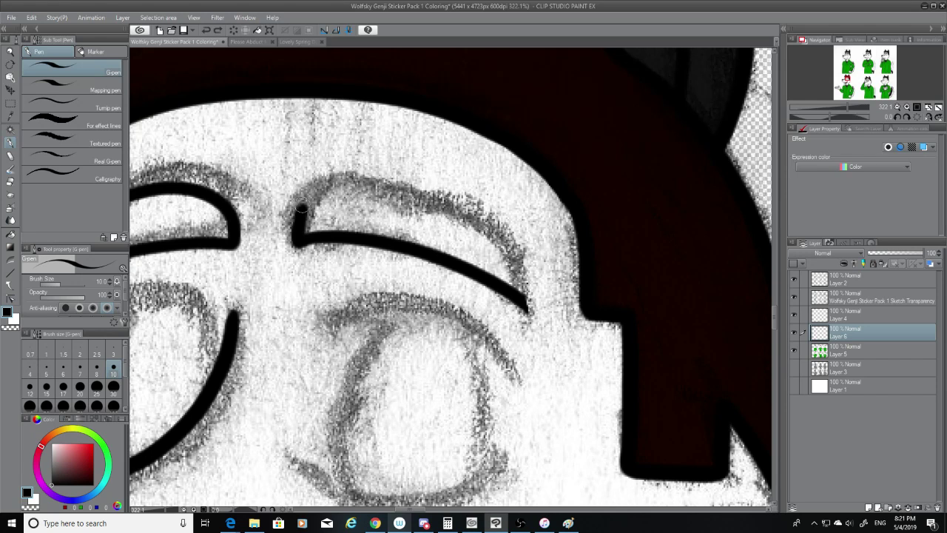
Draw the farther eyebrow's upper edge as one arc from its inner end to a rounded outer tip that meets the lower edge.
mouse_move(302, 207)
left_mouse_down()
mouse_move(525, 254)
mouse_move(534, 329)
left_mouse_up()
mouse_move(534, 285)
left_mouse_down()
mouse_move(534, 311)
mouse_move(521, 300)
left_mouse_up()
key("ctrl+z")
key("ctrl+z")
key("ctrl+z")
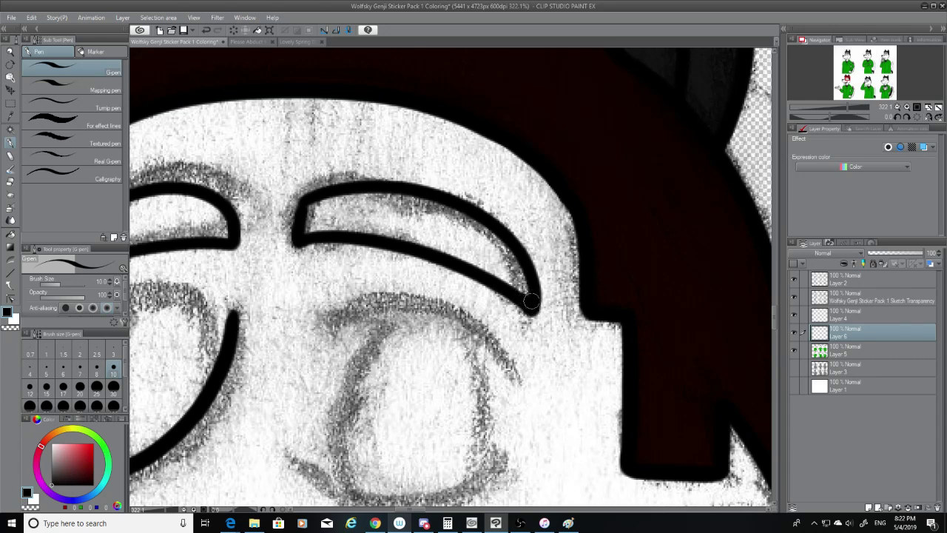
Hide the sketch layer and erase the uneven inner end of the farther eyebrow with the hard eraser.
left_click(795, 295)
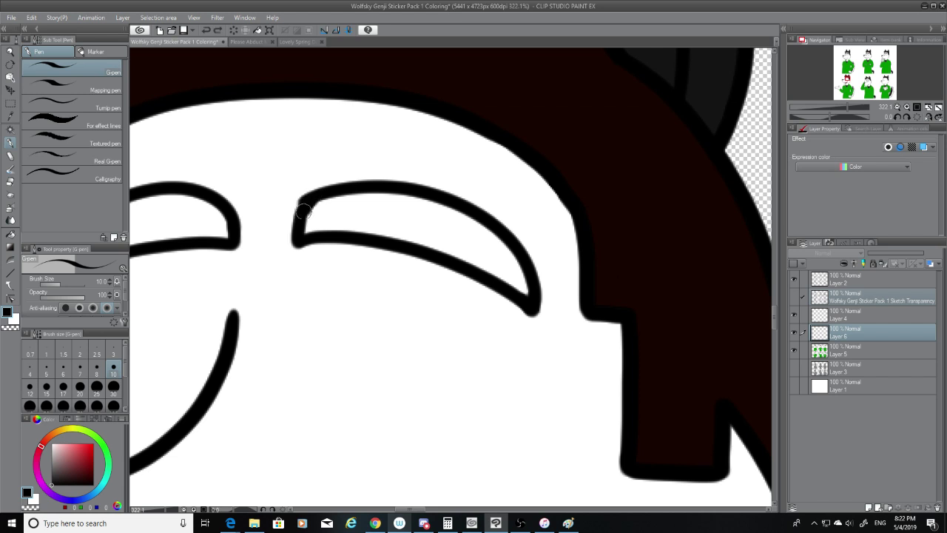
left_click_drag(304, 211, 296, 226)
left_click(10, 180)
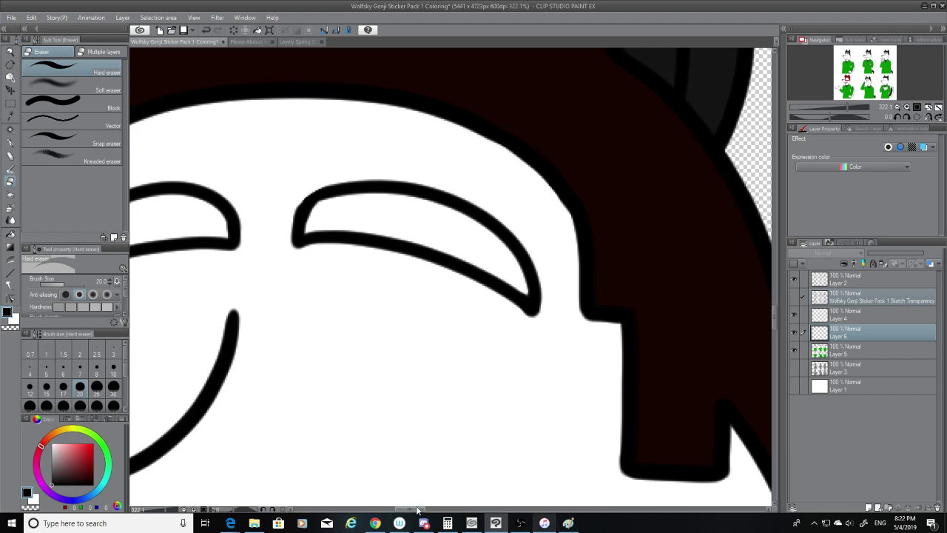
left_click_drag(416, 510, 413, 511)
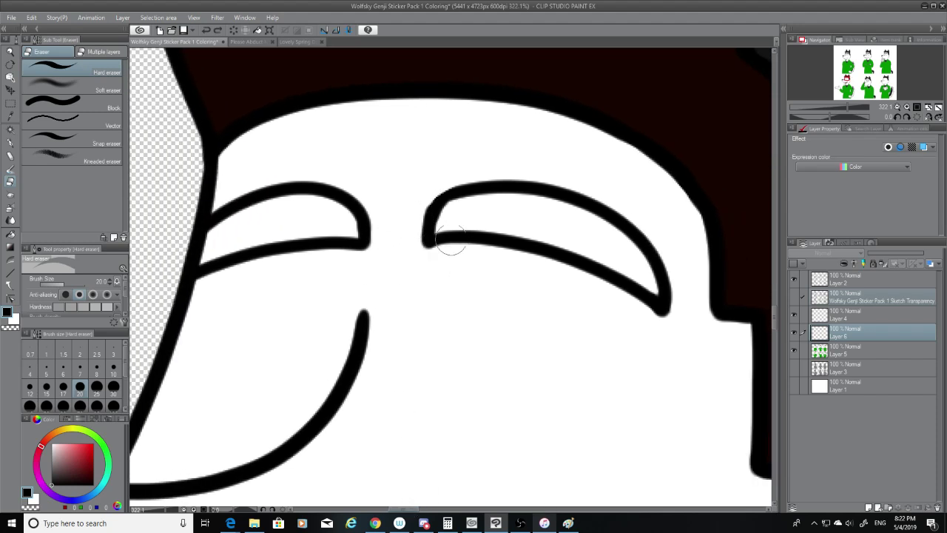
mouse_move(451, 244)
left_mouse_down()
mouse_move(447, 192)
mouse_move(422, 237)
mouse_move(422, 257)
mouse_move(435, 220)
mouse_move(443, 261)
mouse_move(406, 252)
left_mouse_up()
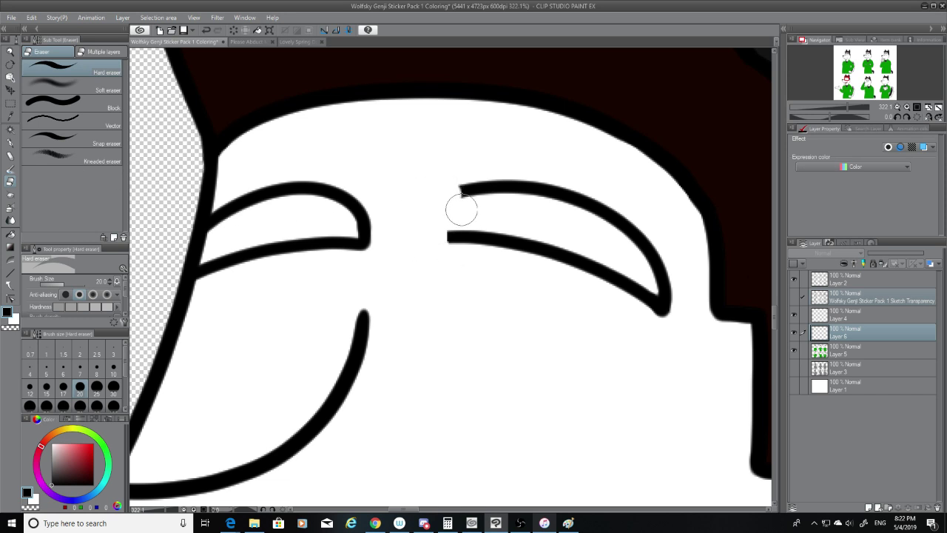
Redraw the farther eyebrow's inner end with the G-pen as a smooth rounded curve joining its upper and lower edges.
left_click(10, 143)
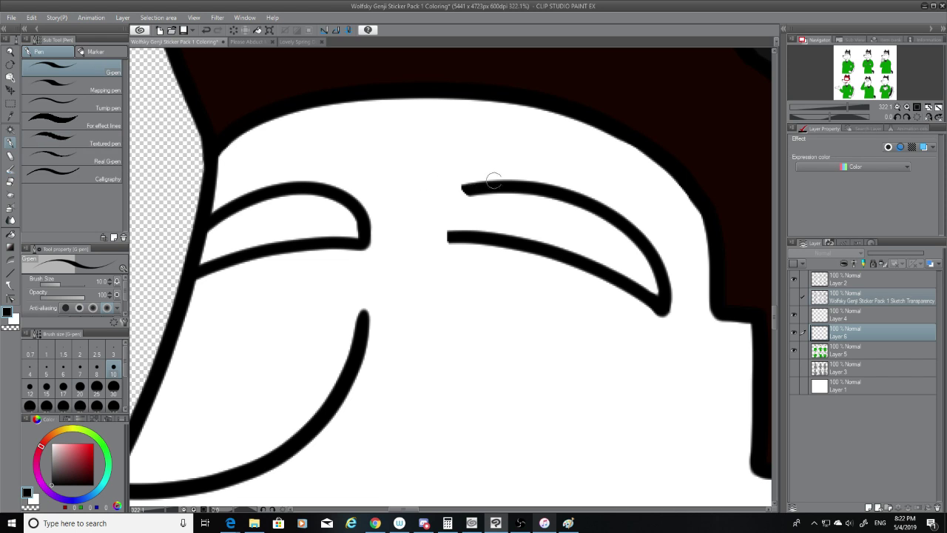
mouse_move(493, 180)
left_mouse_down()
mouse_move(436, 204)
mouse_move(428, 241)
mouse_move(506, 238)
left_mouse_up()
key("ctrl+z")
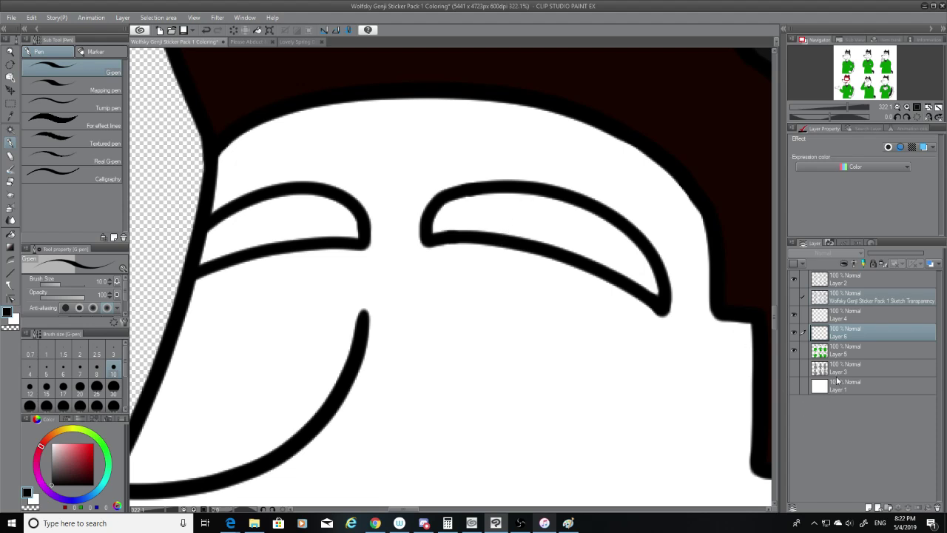
Make Layer 5 active, sample the hair's dark brown as the drawing color, and return to the G-pen.
left_click(847, 353)
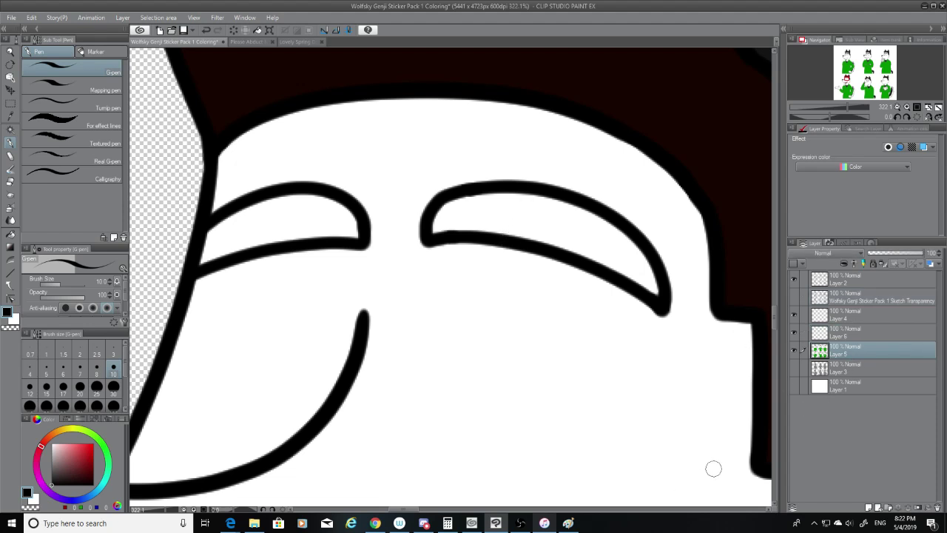
left_click(11, 116)
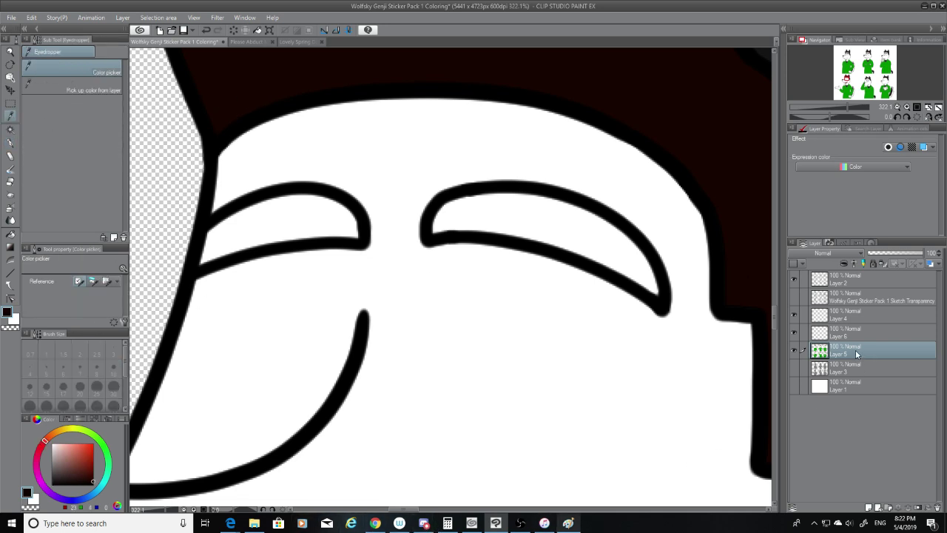
left_click(795, 347)
left_click(795, 346)
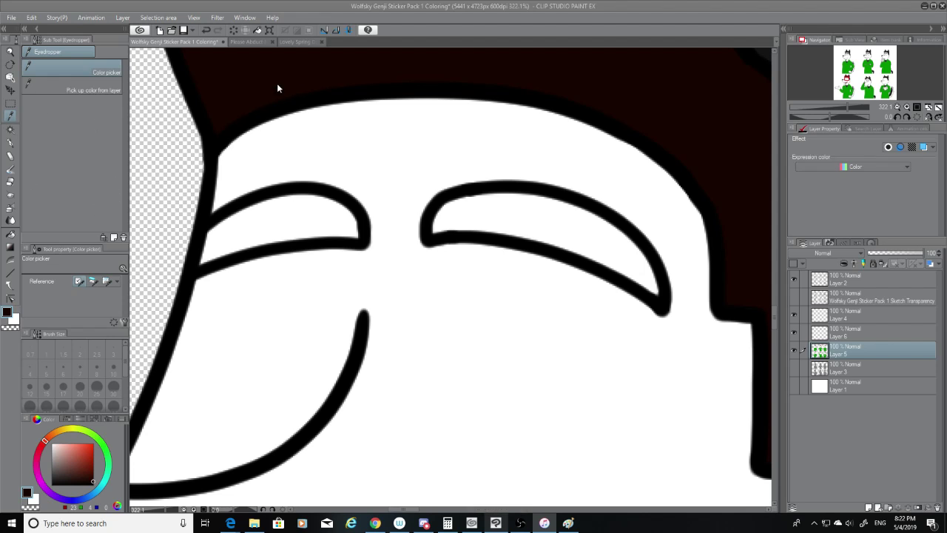
left_click(11, 117)
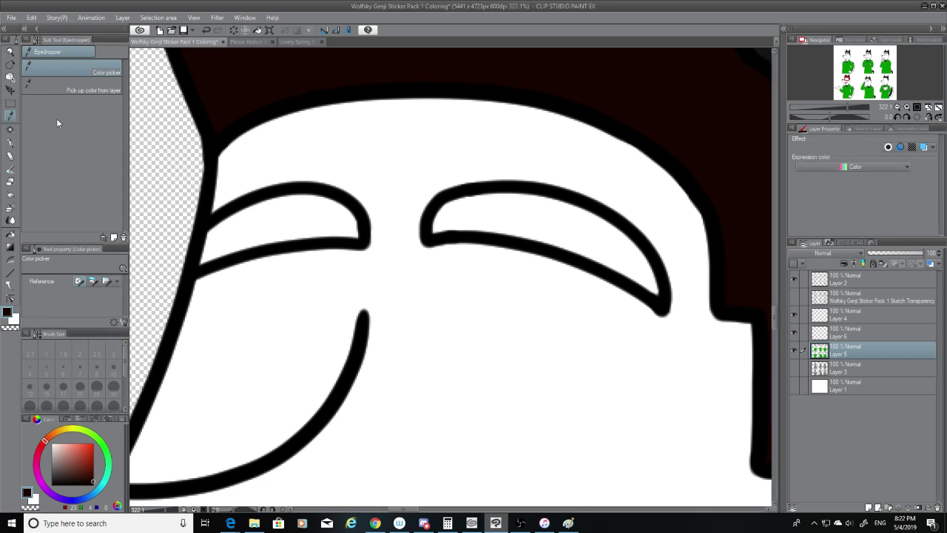
left_click(9, 144)
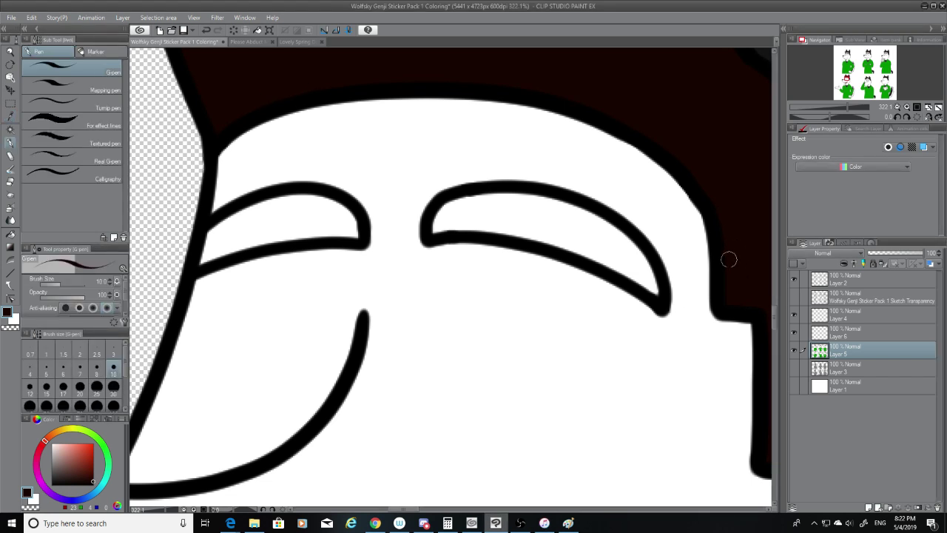
Fill the eyebrow nearer the sideburn with the sampled dark brown, using the G-pen at size 17 and keeping the color inside the outline.
scroll(604, 261, "up", 3)
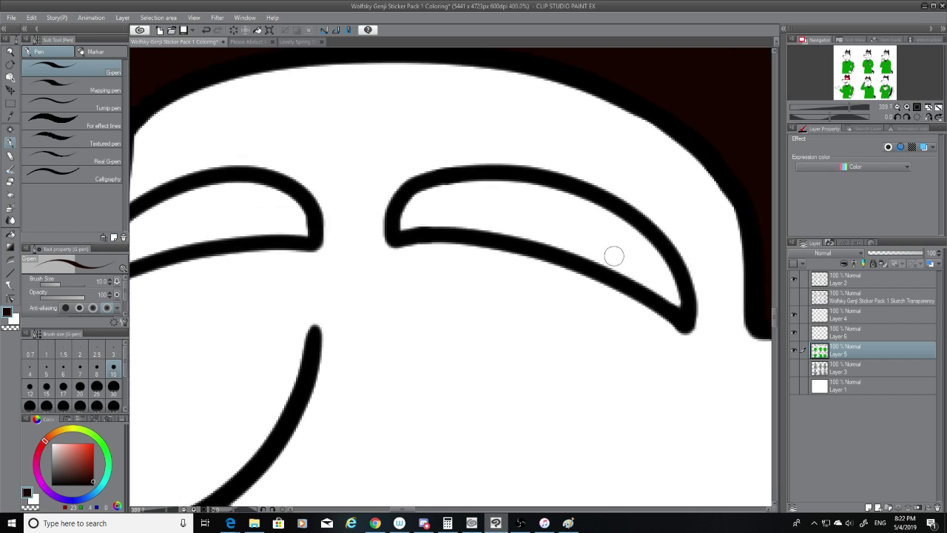
mouse_move(684, 309)
left_mouse_down()
mouse_move(666, 262)
mouse_move(584, 201)
mouse_move(469, 178)
mouse_move(402, 194)
mouse_move(495, 179)
mouse_move(600, 215)
mouse_move(676, 296)
mouse_move(605, 229)
left_mouse_up()
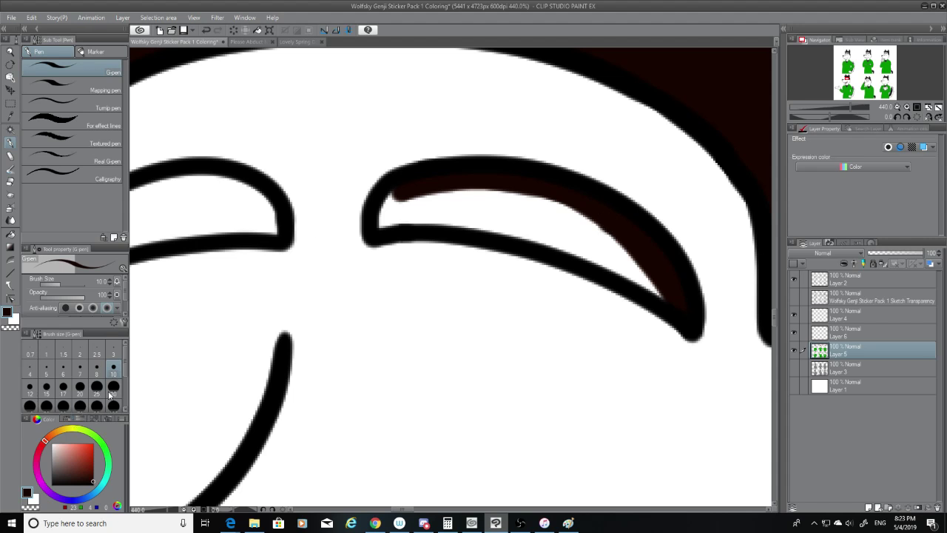
left_click(63, 387)
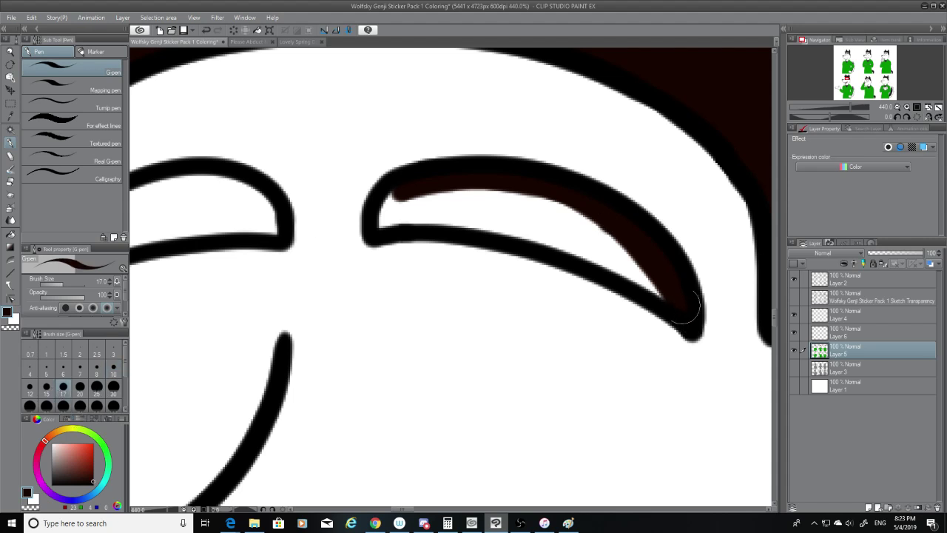
mouse_move(665, 285)
left_mouse_down()
mouse_move(560, 200)
mouse_move(406, 190)
mouse_move(381, 214)
mouse_move(452, 213)
mouse_move(649, 277)
mouse_move(501, 203)
mouse_move(504, 255)
left_mouse_up()
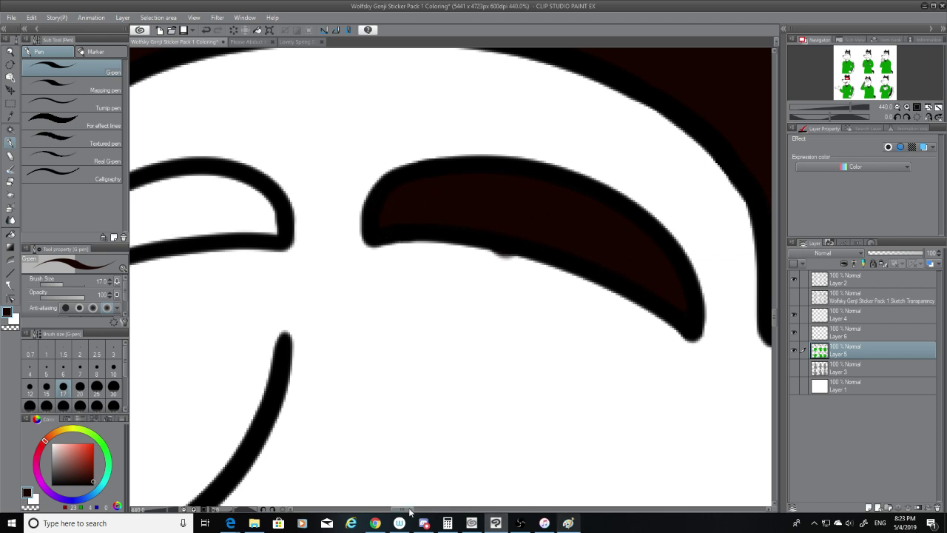
key("ctrl+z")
mouse_move(662, 288)
left_mouse_down()
mouse_move(531, 215)
mouse_move(399, 200)
mouse_move(383, 208)
mouse_move(570, 245)
mouse_move(663, 285)
mouse_move(489, 192)
left_mouse_up()
Fill the eyebrow touching the face outline with the same dark brown, leaving no white gaps.
left_click_drag(413, 509, 403, 510)
mouse_move(422, 202)
left_mouse_down()
mouse_move(432, 223)
mouse_move(407, 186)
mouse_move(321, 177)
mouse_move(307, 189)
left_mouse_up()
key("ctrl+z")
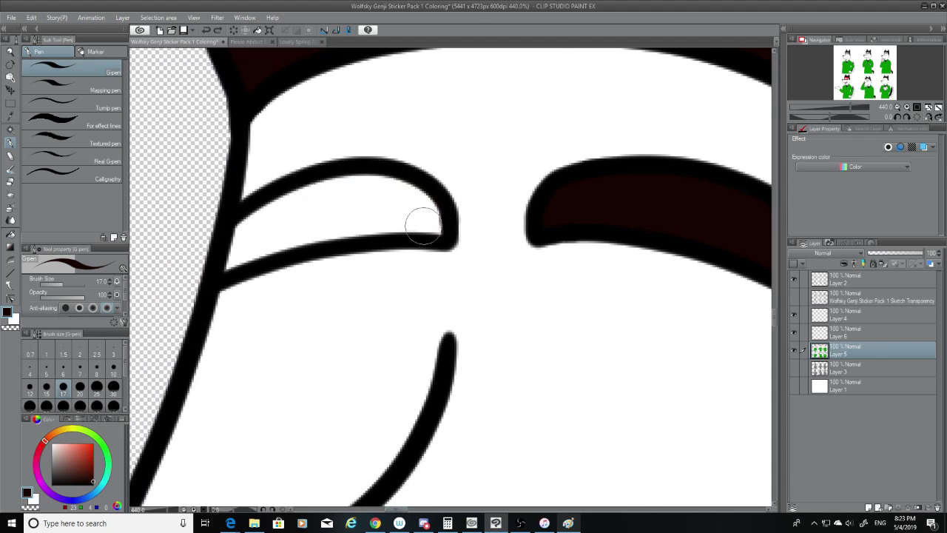
mouse_move(431, 216)
left_mouse_down()
mouse_move(393, 188)
mouse_move(346, 180)
mouse_move(259, 223)
mouse_move(229, 261)
mouse_move(284, 235)
mouse_move(408, 218)
left_mouse_up()
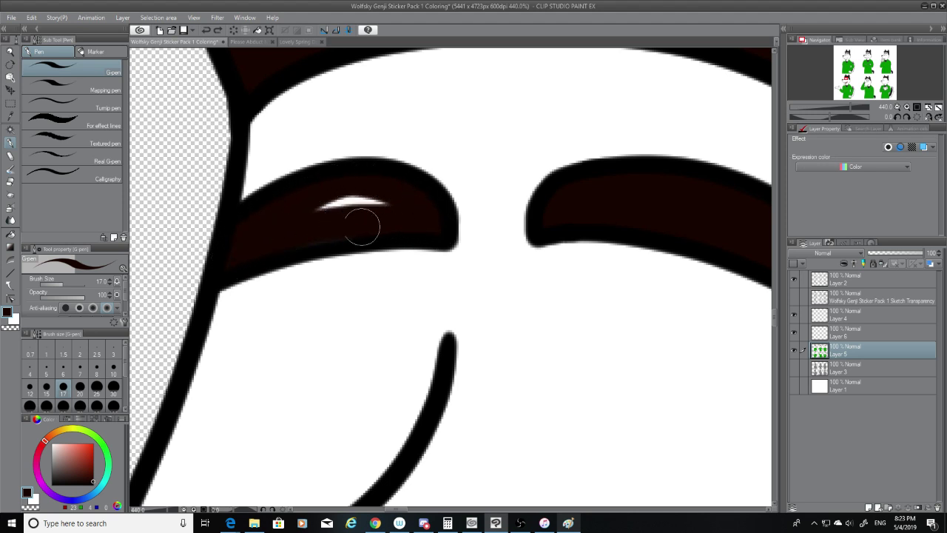
left_click_drag(280, 239, 378, 205)
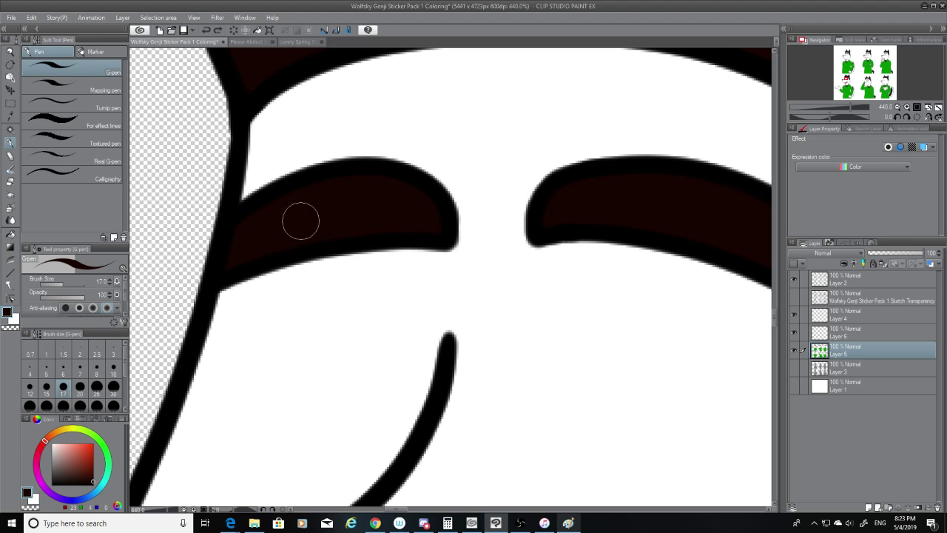
scroll(361, 270, "down", 4)
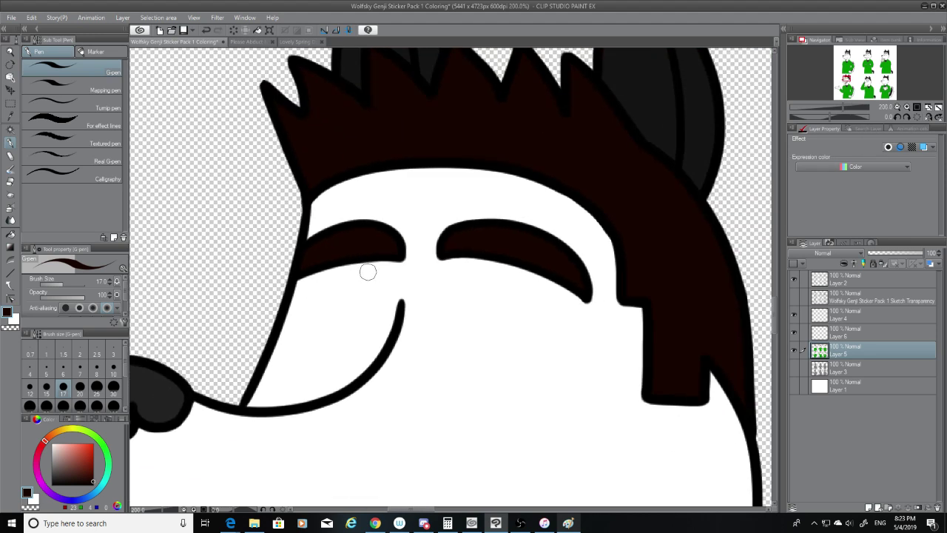
scroll(370, 271, "down", 1)
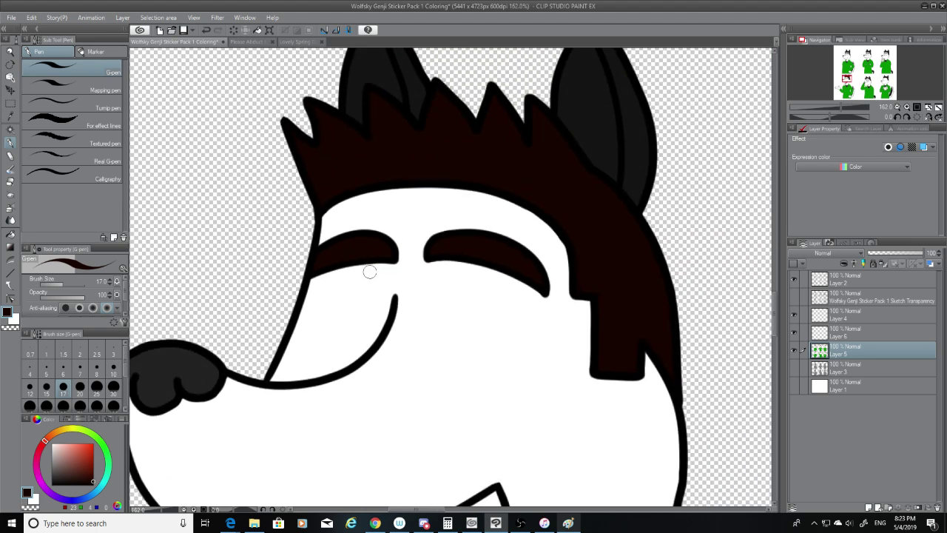
Show the sketch layer, make Layer 2 active, and set the G-pen to black at size 12.
left_click(795, 298)
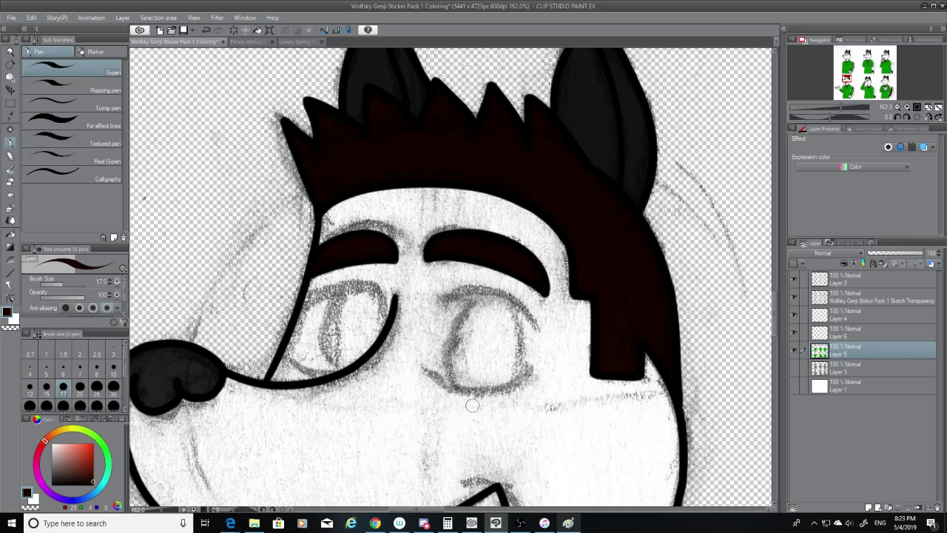
scroll(472, 405, "down", 2)
scroll(354, 363, "up", 1)
scroll(353, 363, "down", 3)
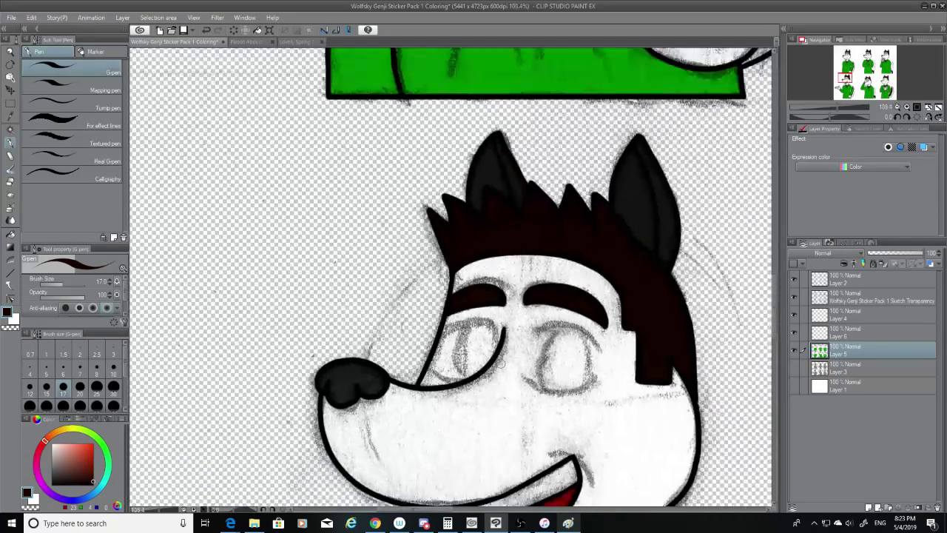
scroll(500, 363, "up", 1)
scroll(501, 363, "up", 8)
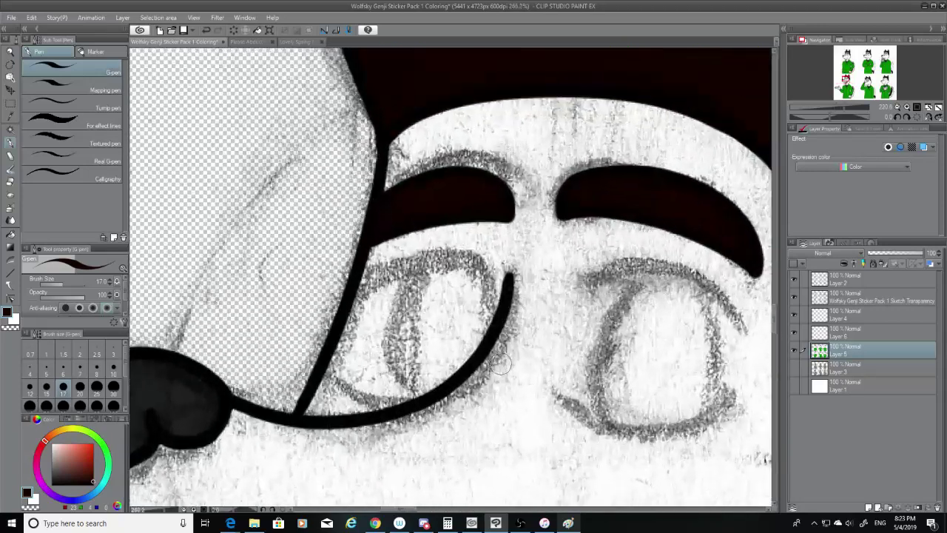
scroll(519, 309, "down", 5)
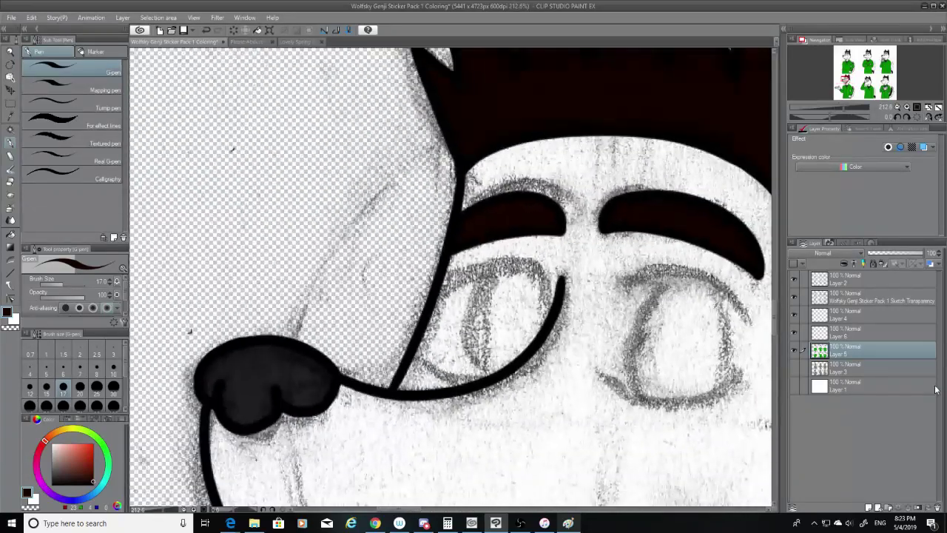
left_click(879, 331)
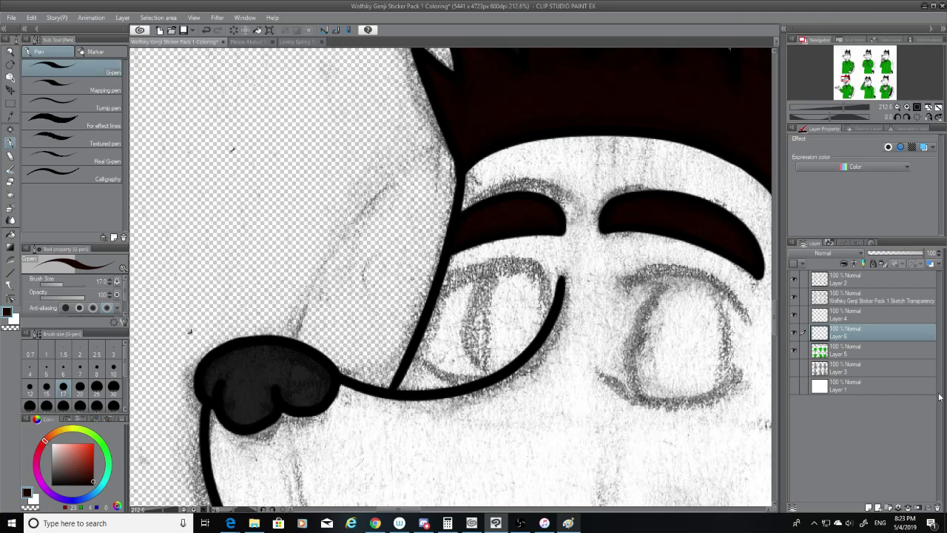
left_click(871, 284)
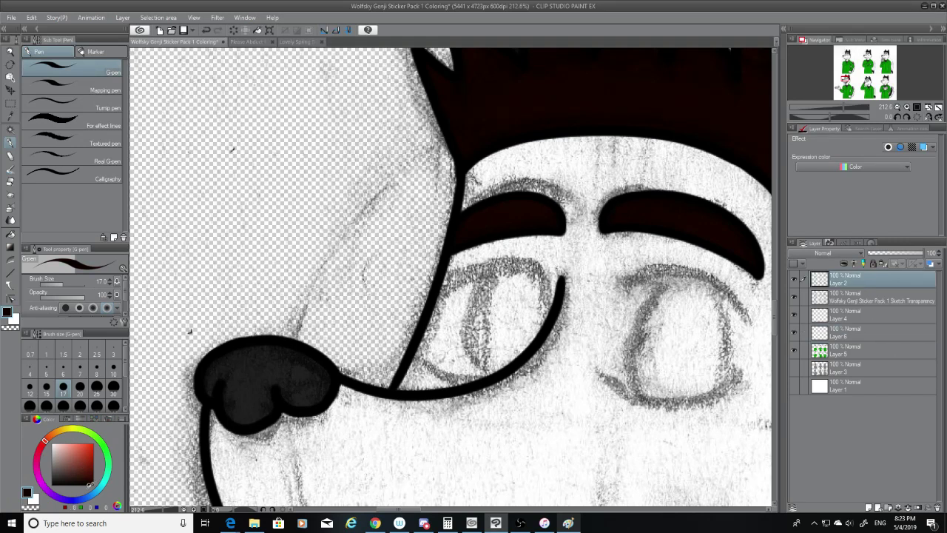
left_click(29, 386)
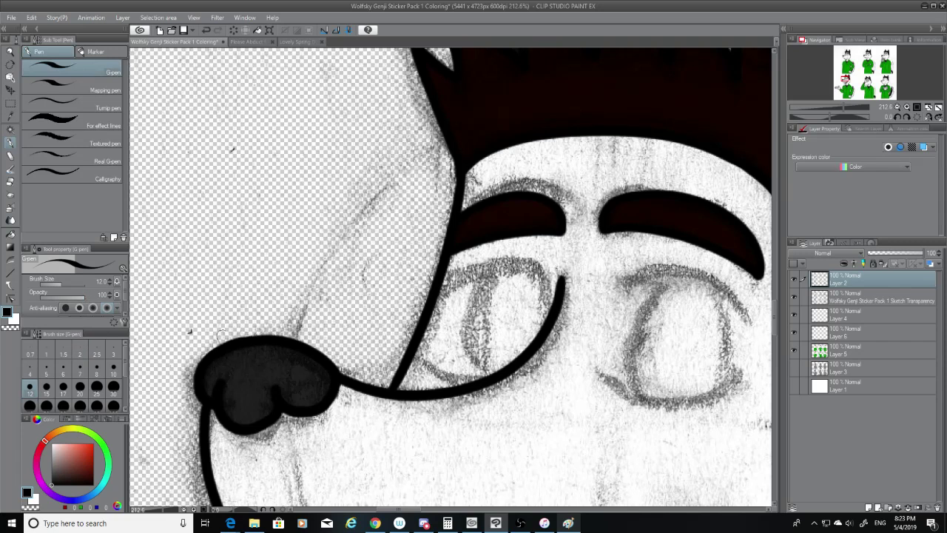
Trace the upper lid arc and the short lower corner line of the eye beside the face outline, following the sketch.
scroll(737, 346, "up", 1)
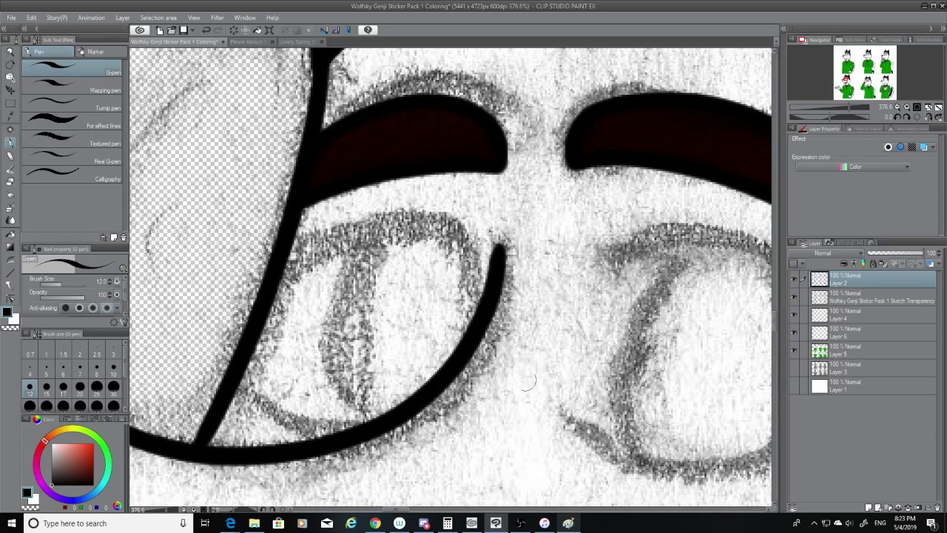
left_click_drag(296, 243, 492, 287)
key("ctrl+z")
left_click_drag(296, 238, 481, 282)
key("ctrl+z")
left_click_drag(290, 264, 477, 240)
mouse_move(250, 382)
left_mouse_down()
mouse_move(348, 440)
mouse_move(259, 398)
mouse_move(373, 435)
left_mouse_up()
key("ctrl+z")
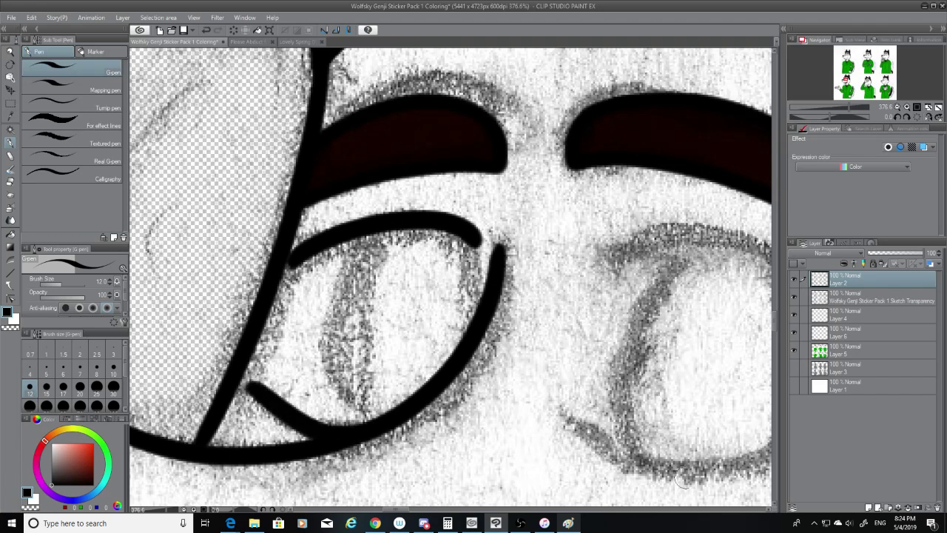
Trace the upper and lower lid curves of the eye nearer the sideburn, following the sketch.
left_click_drag(392, 509, 396, 509)
mouse_move(496, 250)
left_mouse_down()
mouse_move(518, 236)
mouse_move(749, 328)
left_mouse_up()
key("ctrl+z")
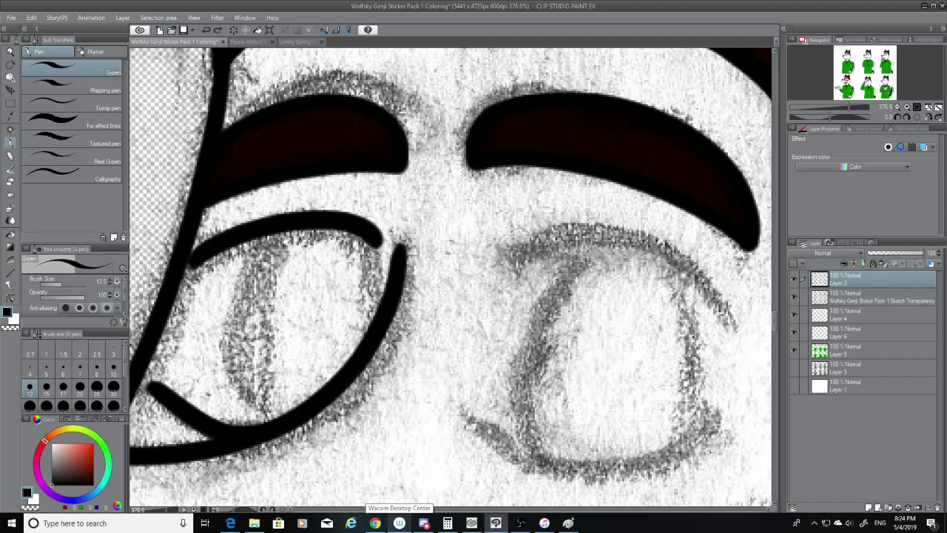
left_click_drag(492, 256, 727, 321)
mouse_move(491, 410)
left_mouse_down()
mouse_move(676, 464)
mouse_move(717, 456)
mouse_move(613, 474)
mouse_move(728, 425)
left_mouse_up()
key("ctrl+z")
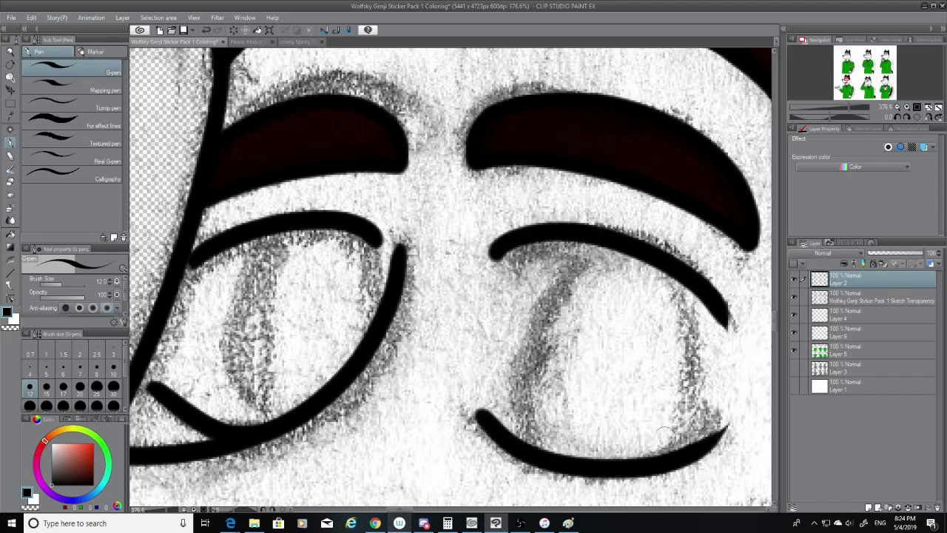
Trim the thin outer tips of that eye's upper and lower lid lines with the hard eraser.
key("e")
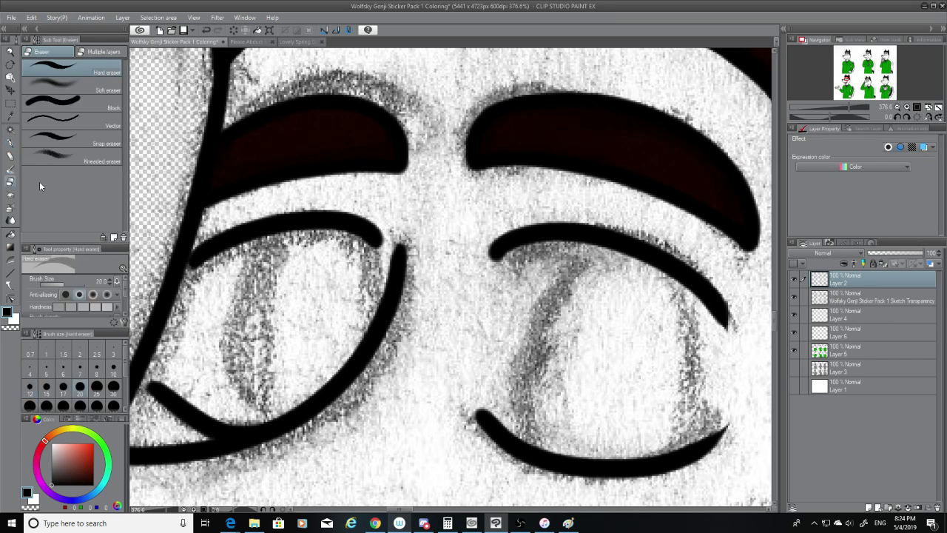
left_click_drag(729, 406, 737, 438)
left_click_drag(718, 347, 751, 314)
scroll(730, 490, "down", 4)
scroll(730, 490, "down", 3)
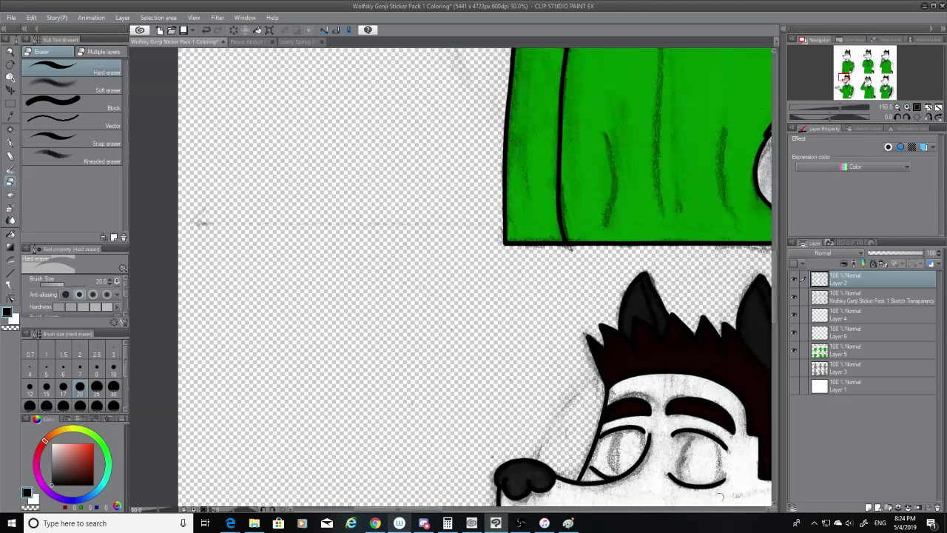
On Layer 6, draw the facepalming wolf's inner ear line in the rear ear with the G-pen at size 10, then hide the sketch layer.
left_click_drag(427, 509, 482, 515)
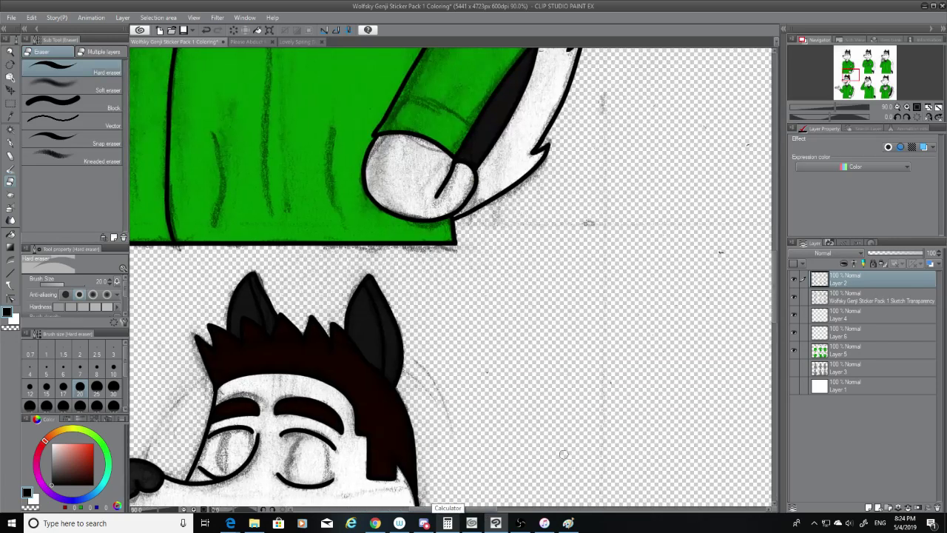
scroll(571, 452, "down", 7)
key("ctrl+minus")
key("ctrl+minus")
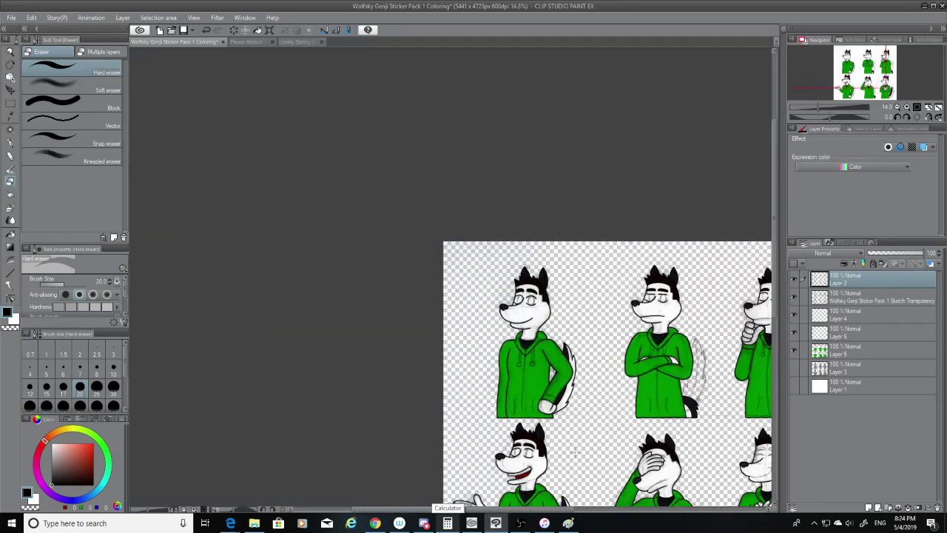
left_click_drag(776, 304, 758, 369)
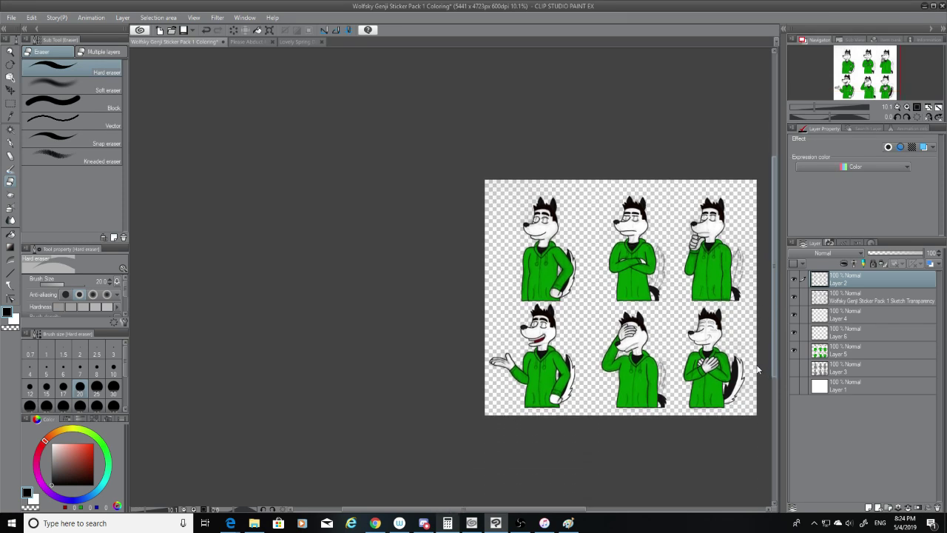
scroll(650, 373, "up", 5)
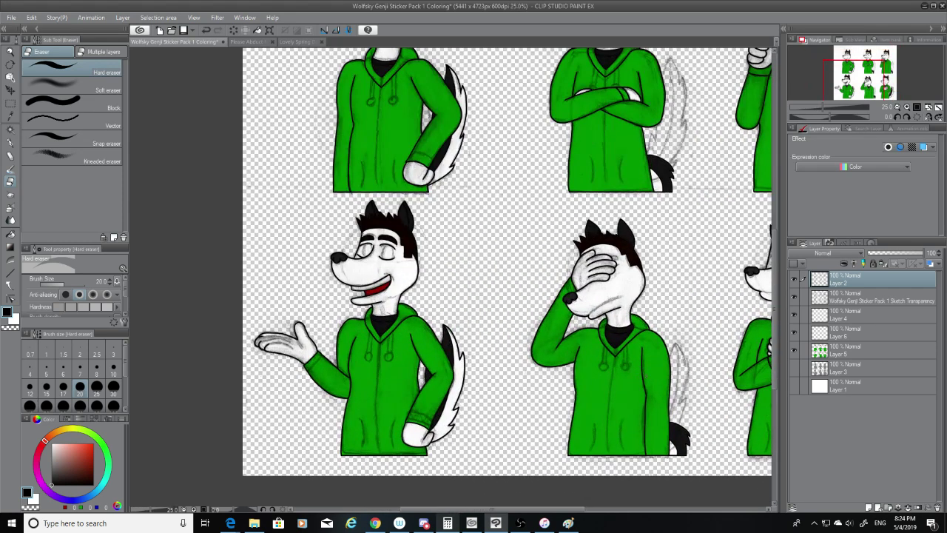
scroll(615, 259, "up", 5)
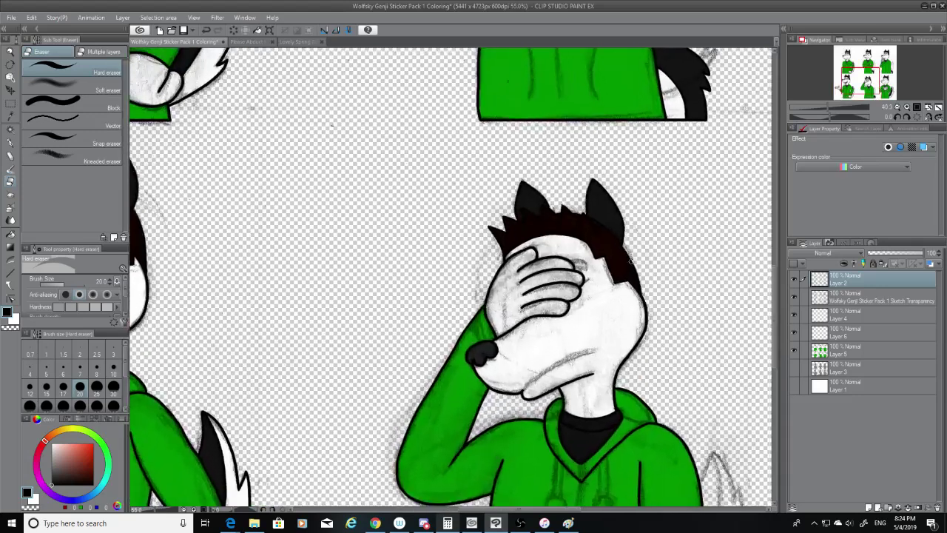
scroll(610, 262, "up", 2)
scroll(555, 256, "down", 4)
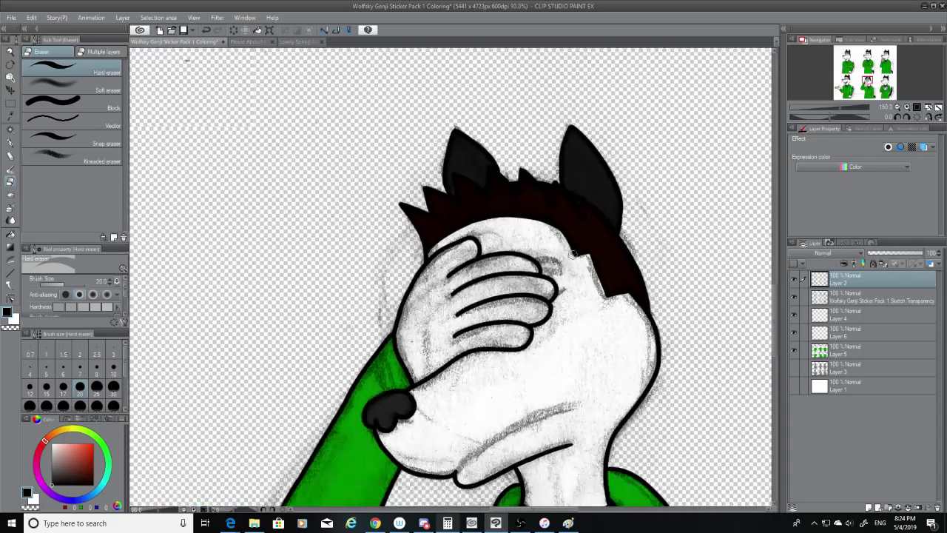
scroll(515, 267, "up", 5)
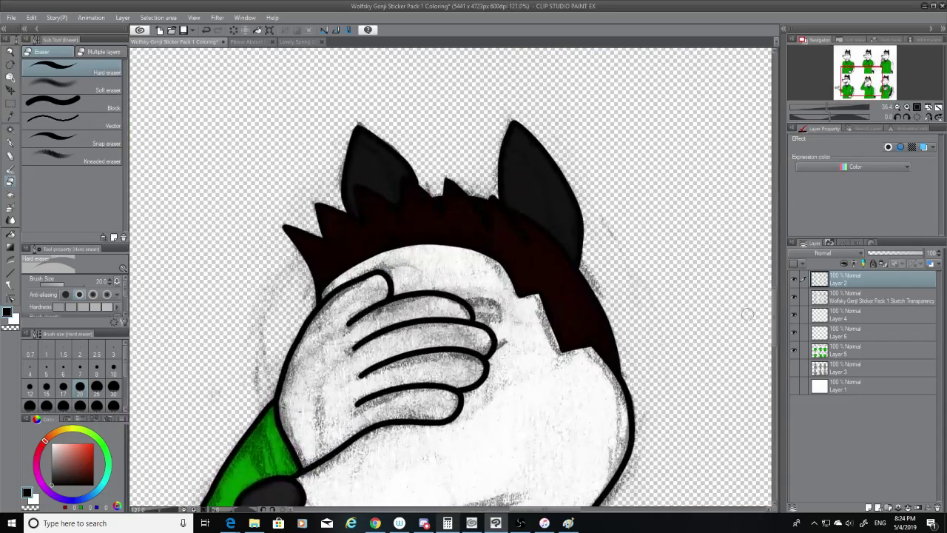
scroll(456, 209, "up", 2)
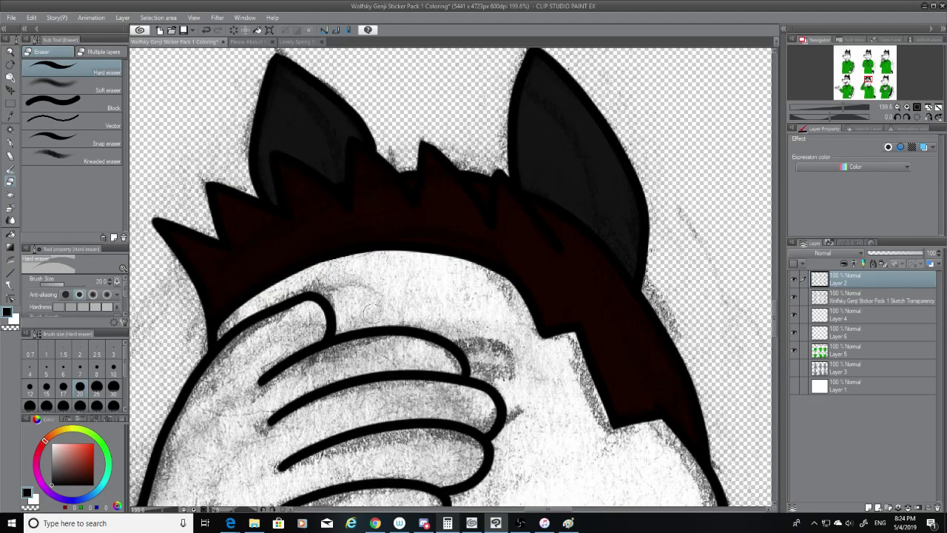
left_click_drag(774, 307, 772, 297)
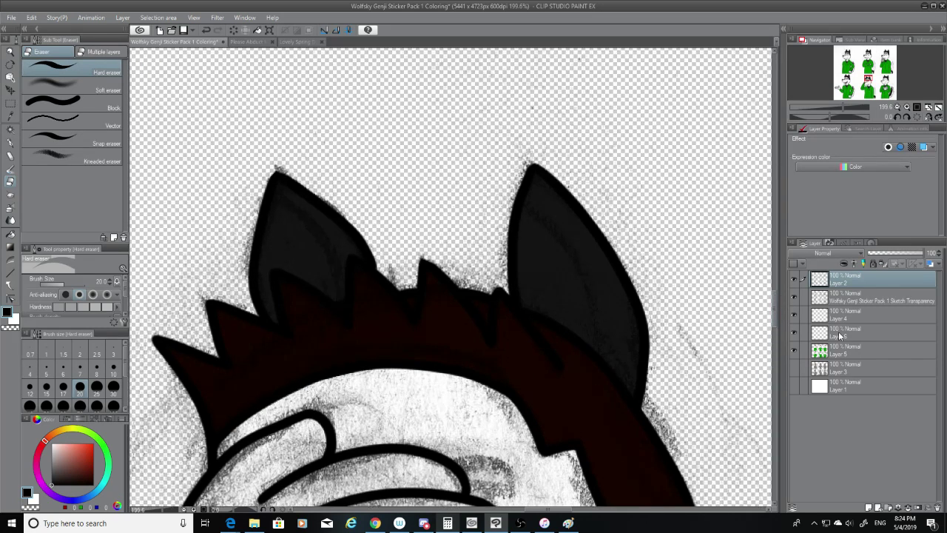
left_click(858, 331)
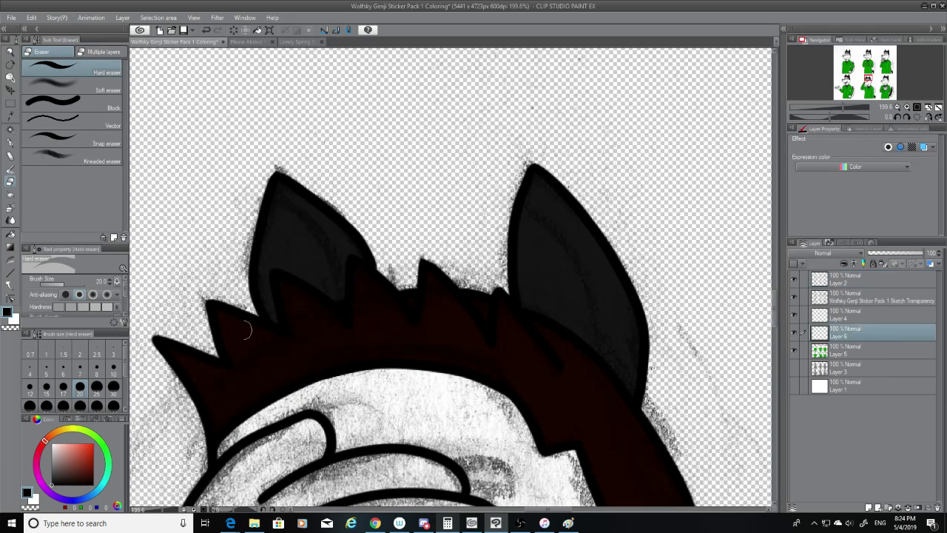
left_click(8, 144)
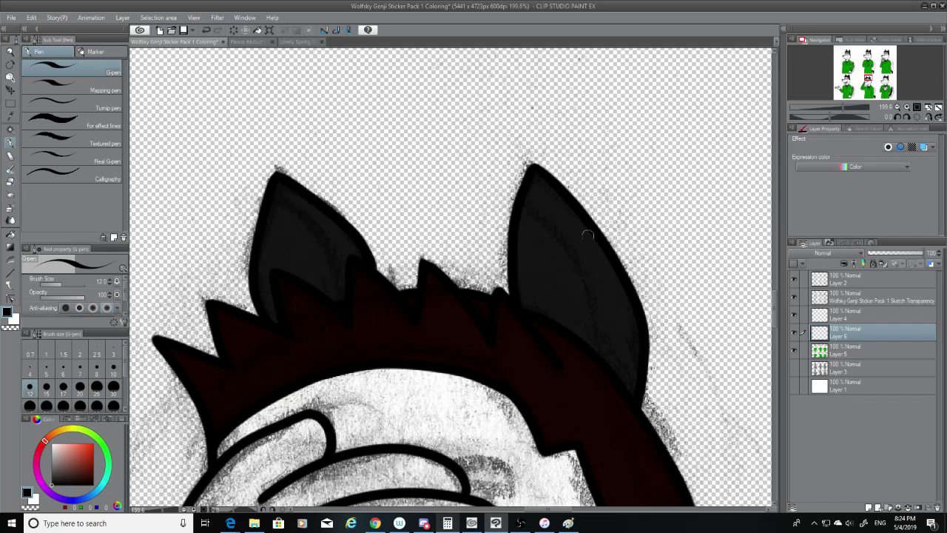
left_click(113, 368)
left_click_drag(526, 201, 603, 366)
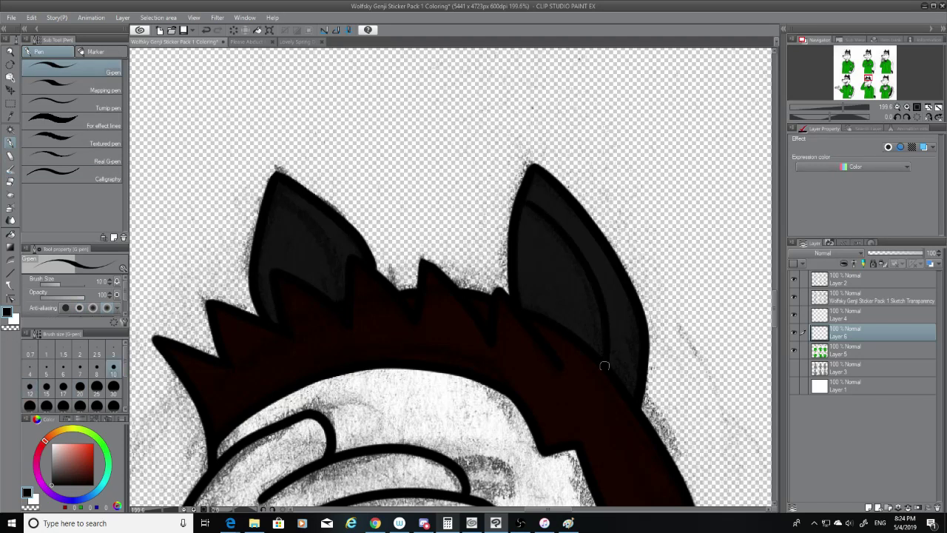
left_click(795, 297)
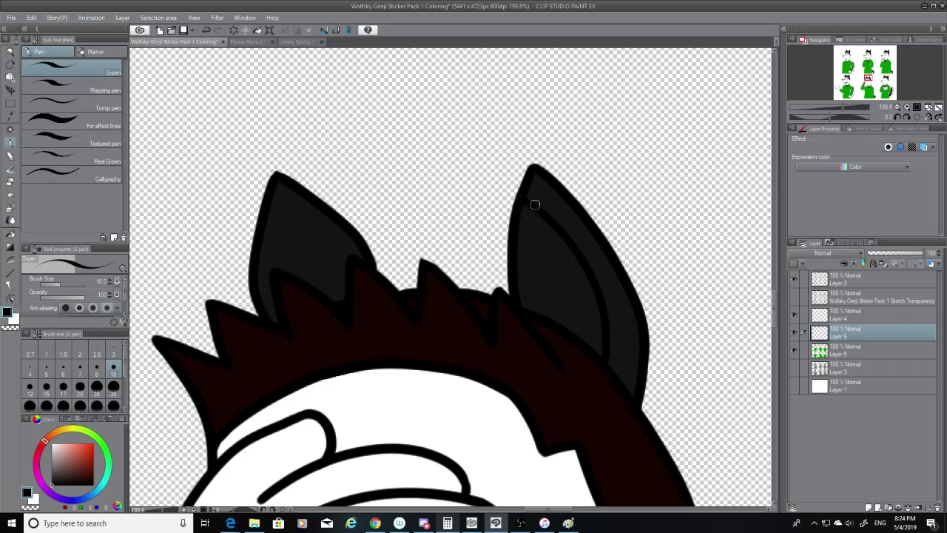
Draw the inner ear line in the facepalming wolf's other ear, following the sketch, and clean up the inner ear lines with the hard eraser.
left_click(10, 182)
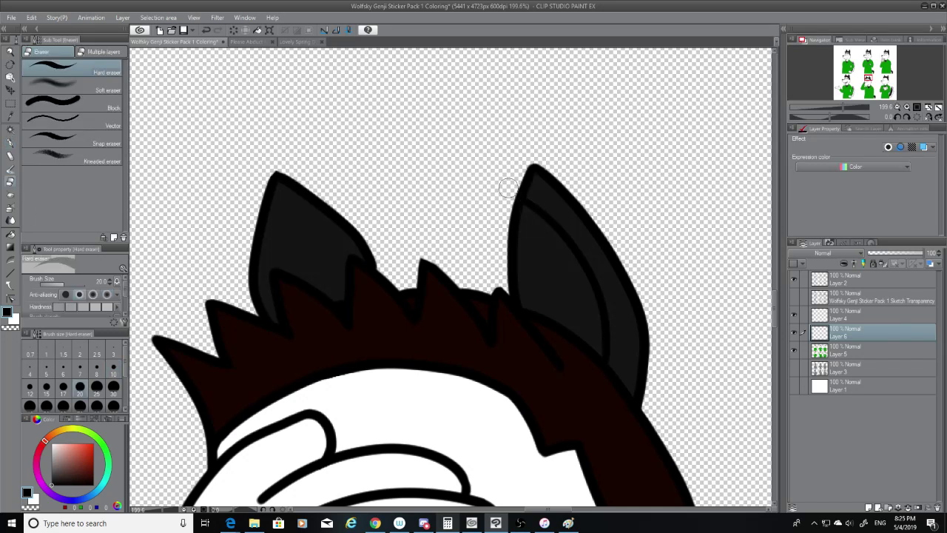
left_click(10, 142)
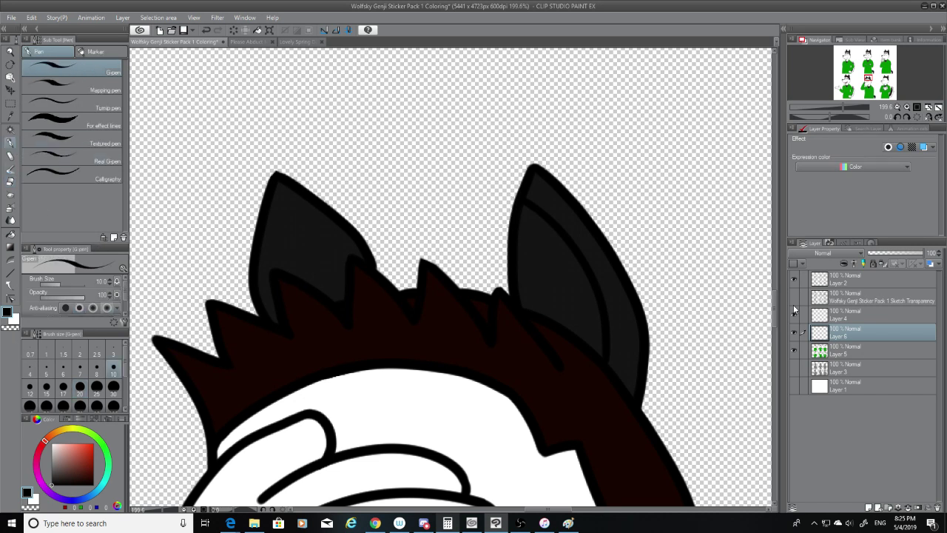
left_click(793, 296)
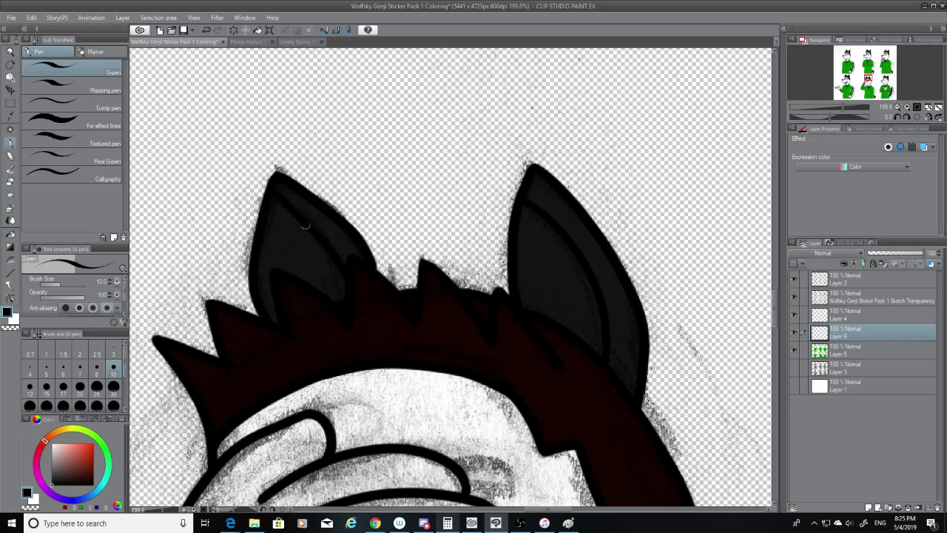
left_click(795, 298)
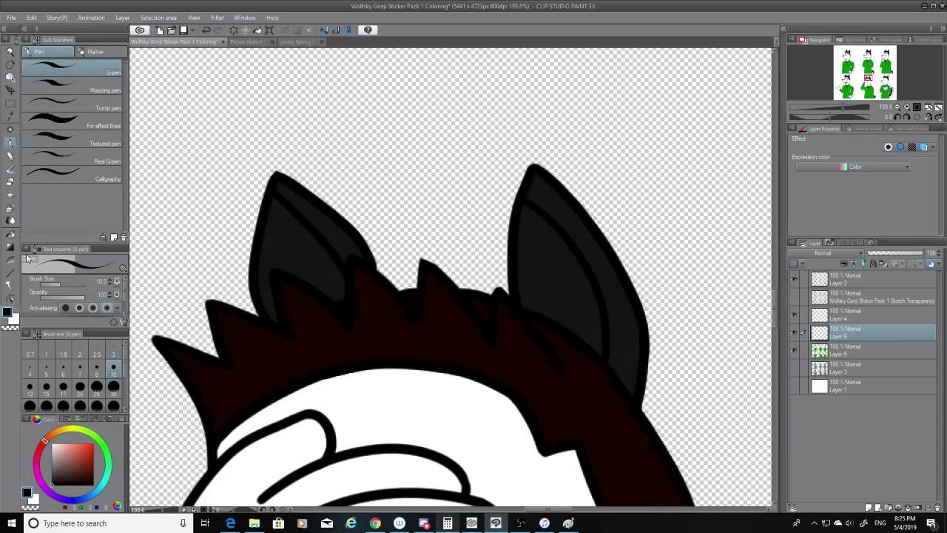
left_click(10, 182)
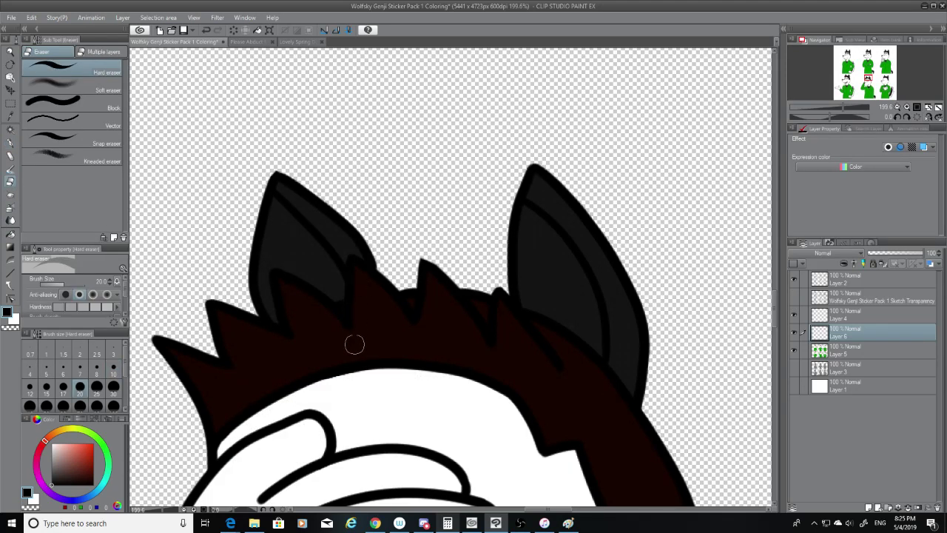
Trace the outline of the eyebrow showing behind the facepalming wolf's fingers with the G-pen on Layer 6, following the sketch.
scroll(778, 318, "down", 5)
left_click(792, 297)
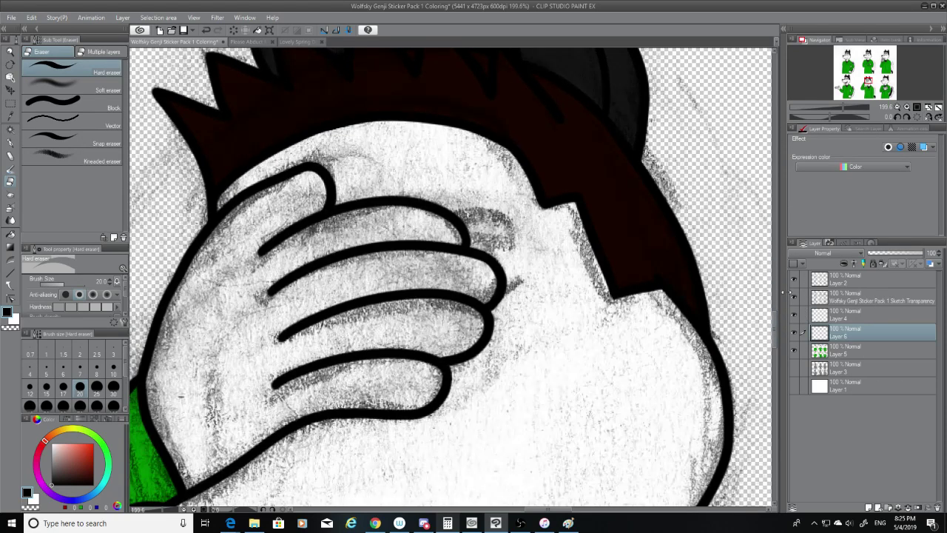
left_click(9, 144)
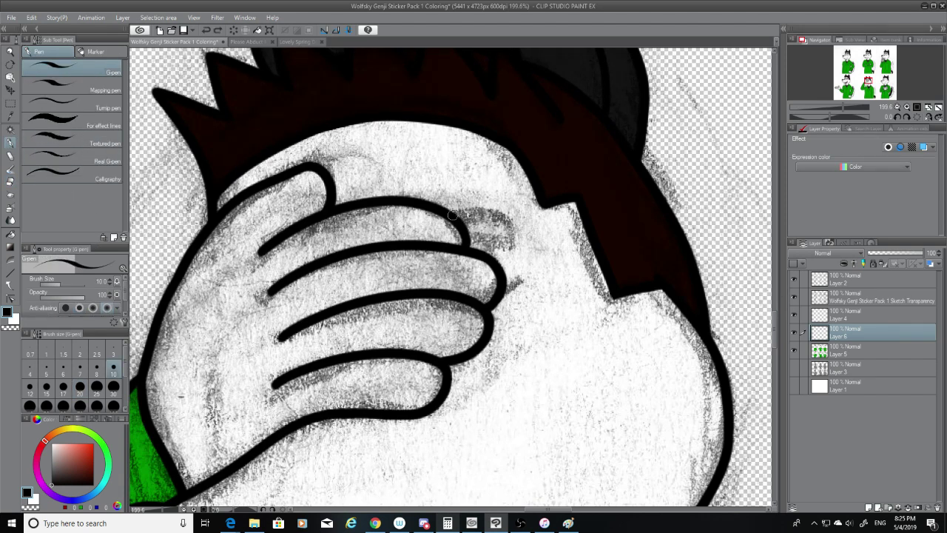
left_click_drag(453, 215, 512, 235)
key("ctrl+z")
mouse_move(452, 214)
left_mouse_down()
mouse_move(515, 238)
mouse_move(511, 246)
left_mouse_up()
key("ctrl+z")
key("ctrl+z")
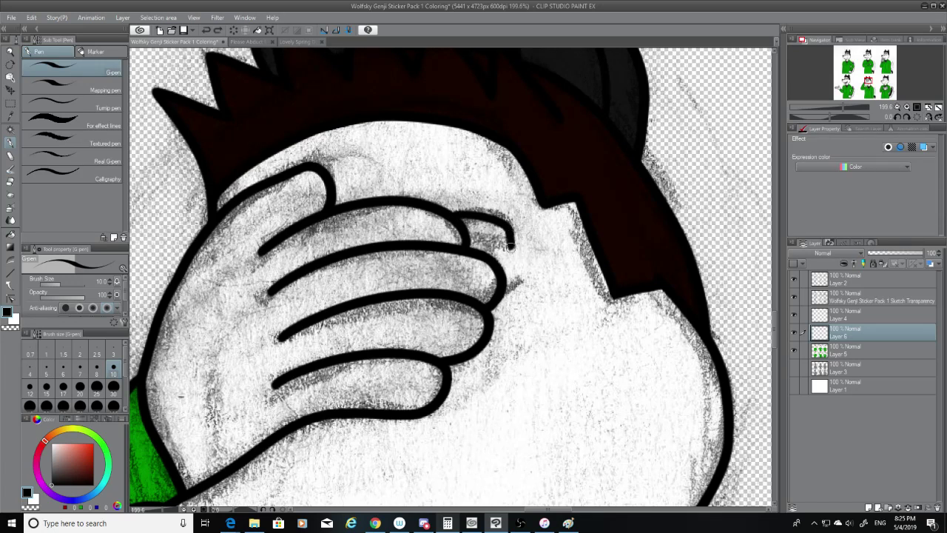
key("ctrl+z")
mouse_move(453, 215)
left_mouse_down()
mouse_move(482, 217)
mouse_move(518, 243)
mouse_move(512, 231)
mouse_move(514, 252)
mouse_move(511, 230)
mouse_move(517, 249)
mouse_move(472, 247)
mouse_move(505, 251)
mouse_move(512, 230)
mouse_move(517, 247)
mouse_move(470, 245)
mouse_move(518, 246)
mouse_move(471, 245)
left_mouse_up()
key("ctrl+z")
key("ctrl+z")
key("ctrl+z")
key("ctrl+z")
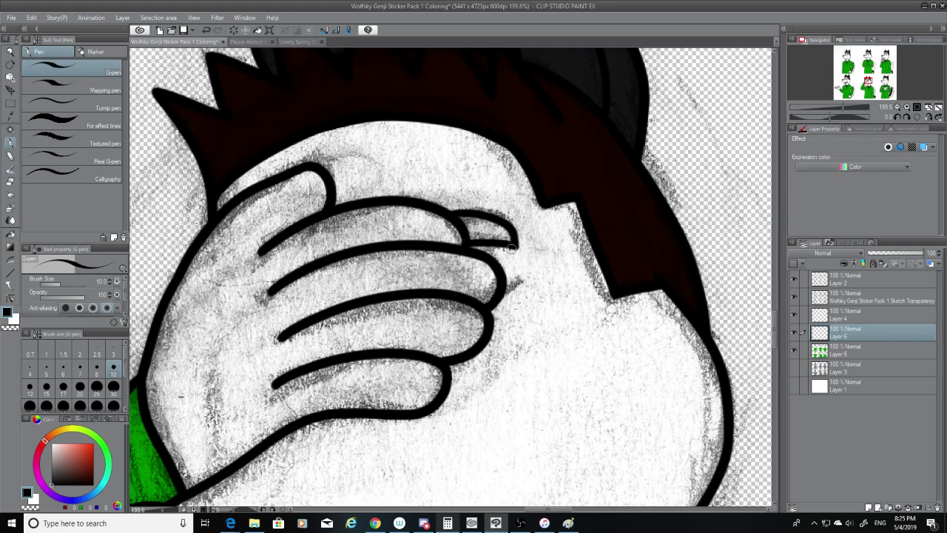
Hide the sketch and fill the eyebrow on Layer 5 with the dark brown sampled from the hair.
left_click(794, 296)
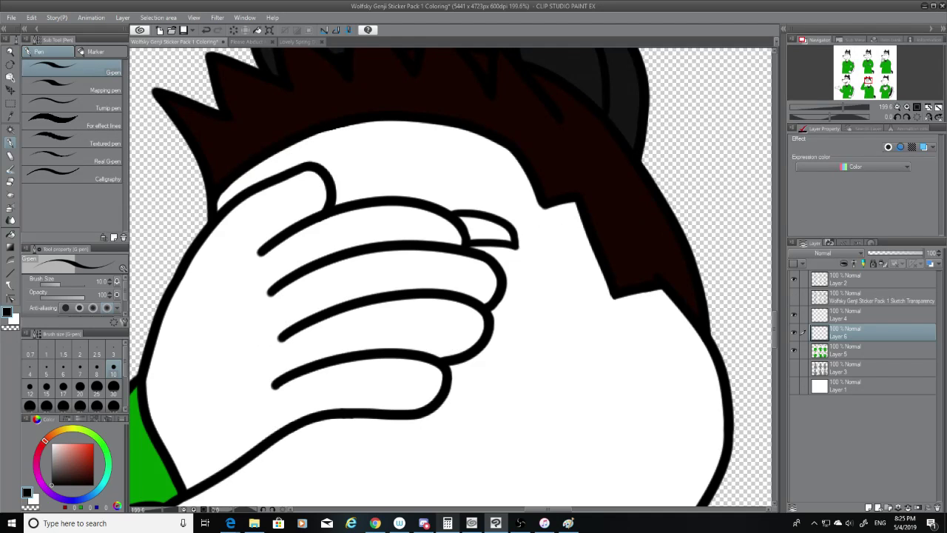
left_click(10, 119)
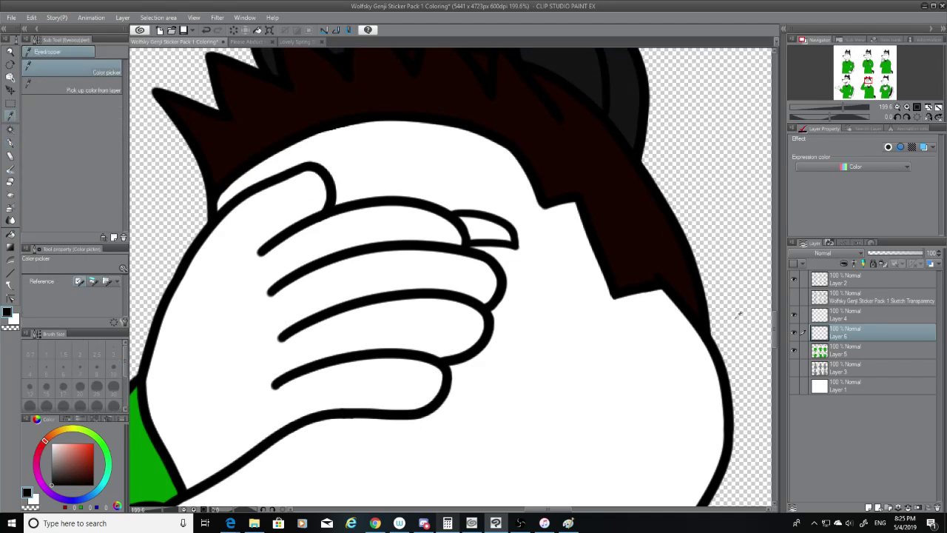
left_click(853, 356)
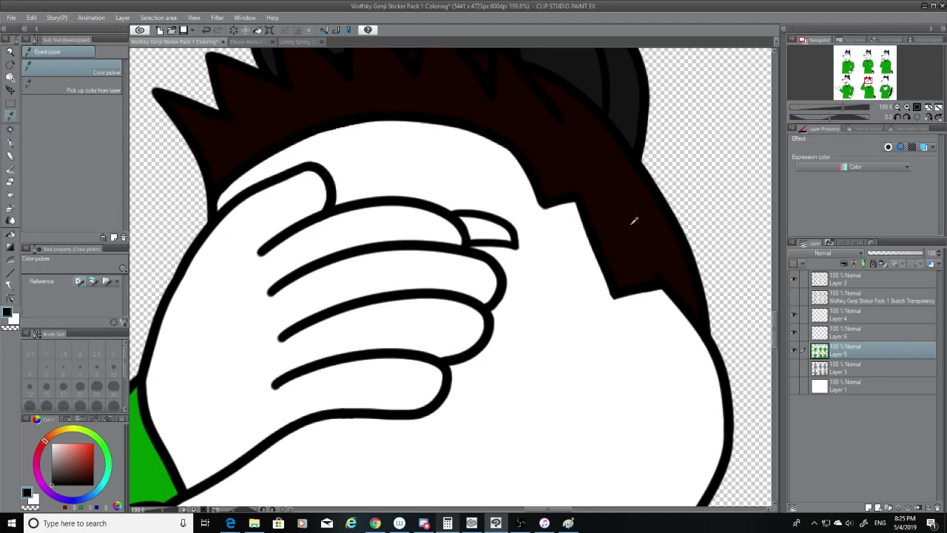
left_click(10, 143)
mouse_move(476, 235)
left_mouse_down()
mouse_move(471, 224)
mouse_move(505, 235)
mouse_move(470, 222)
mouse_move(471, 236)
left_mouse_up()
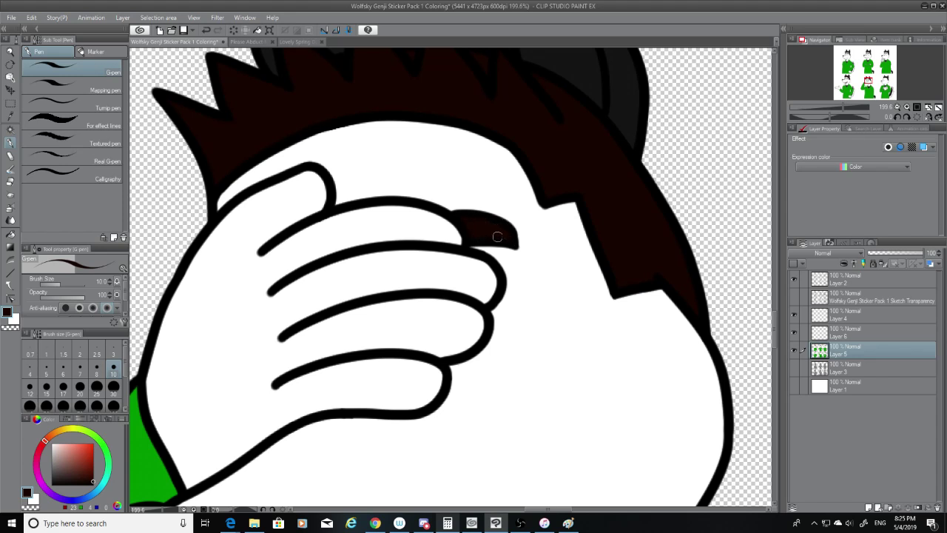
Draw the short eye line beside the middle fingertip with the G-pen at size 12, following the sketch.
left_click(795, 296)
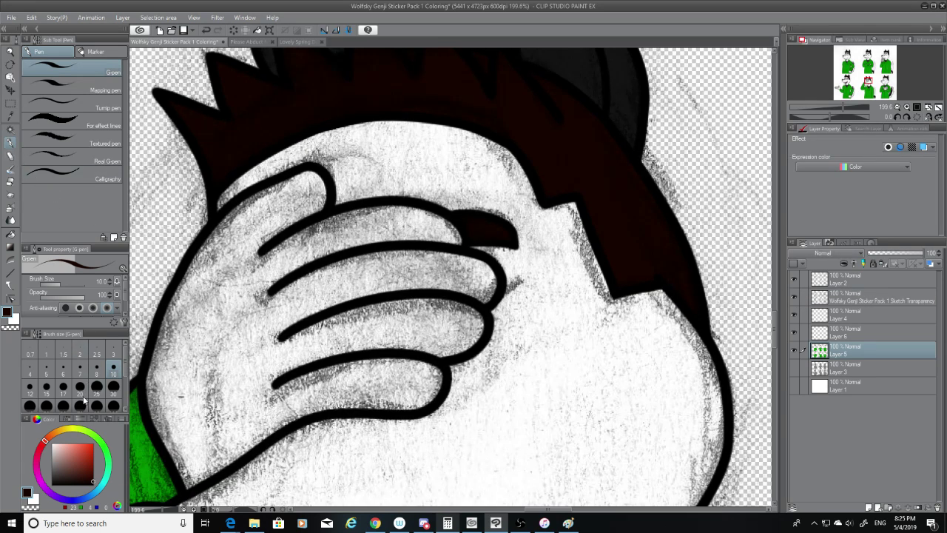
left_click(30, 385)
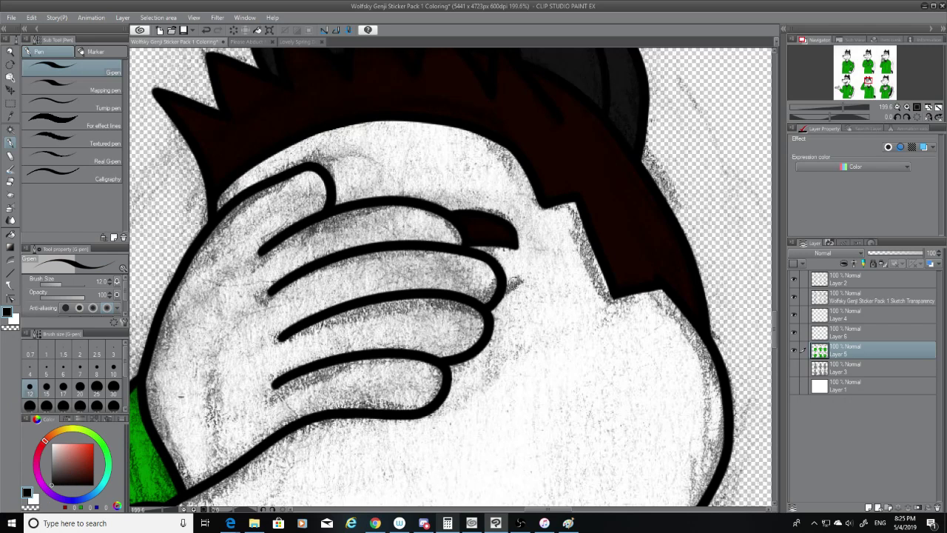
mouse_move(503, 293)
left_mouse_down()
mouse_move(532, 275)
mouse_move(507, 291)
mouse_move(522, 276)
left_mouse_up()
key("ctrl+z")
key("ctrl+z")
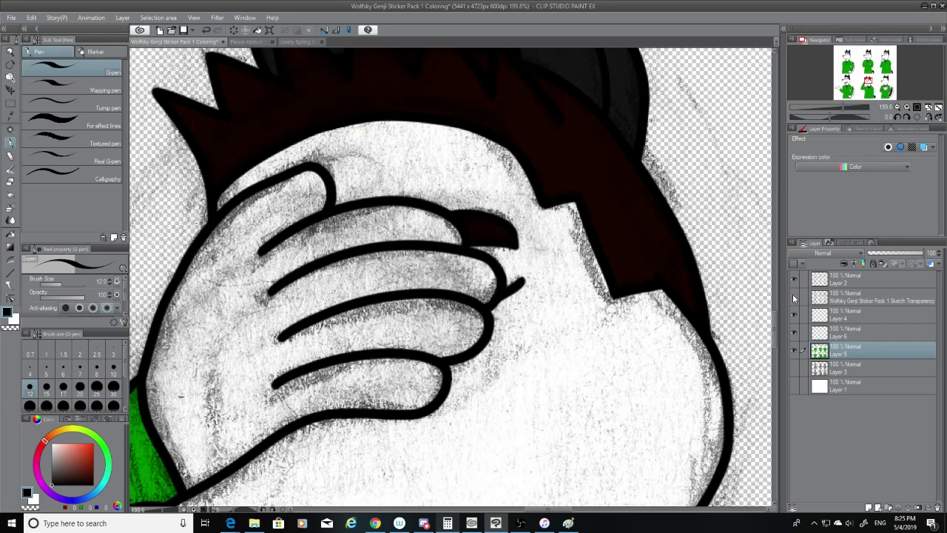
left_click(794, 297)
left_click(794, 298)
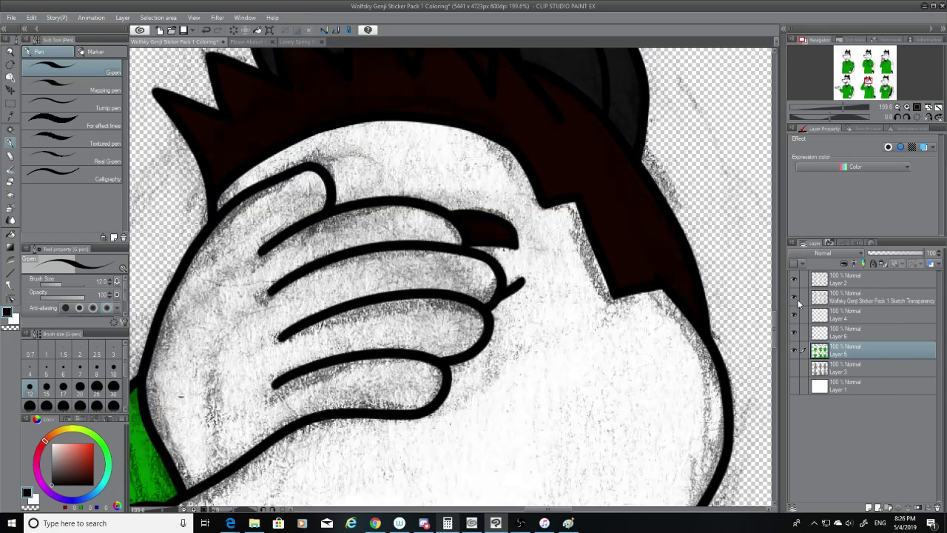
On Layer 6, draw the nail on the topmost finger of the facepalming hand with the G-pen at size 10.
left_click(877, 332)
left_click(114, 366)
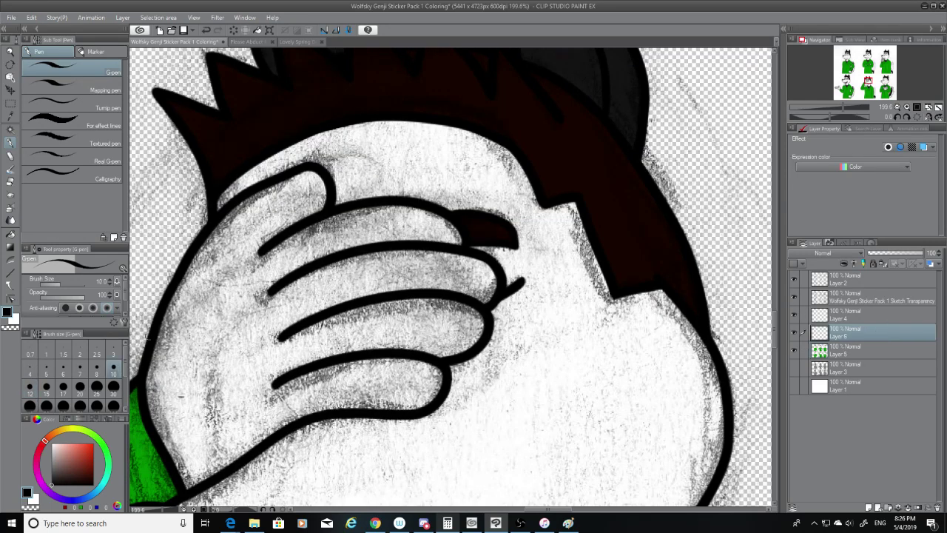
left_click_drag(304, 170, 293, 206)
key("ctrl+z")
mouse_move(310, 171)
left_mouse_down()
mouse_move(283, 196)
mouse_move(300, 195)
mouse_move(276, 190)
mouse_move(298, 194)
left_mouse_up()
key("ctrl+z")
key("ctrl+z")
key("ctrl+z")
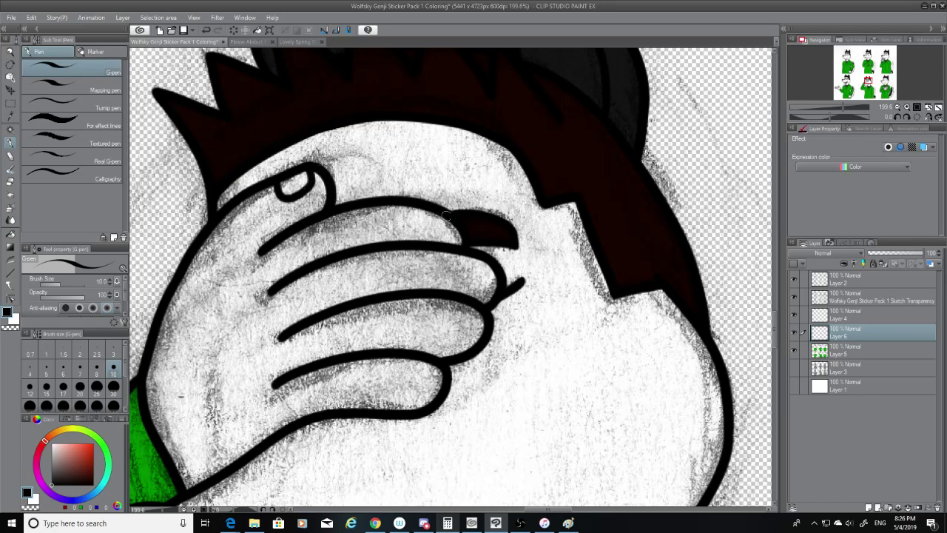
Draw the curved nail line on the second finger, next to the eyebrow.
mouse_move(435, 213)
left_mouse_down()
mouse_move(462, 224)
mouse_move(441, 230)
mouse_move(464, 235)
mouse_move(470, 222)
mouse_move(462, 236)
mouse_move(438, 242)
mouse_move(443, 216)
mouse_move(456, 234)
mouse_move(442, 216)
mouse_move(437, 226)
mouse_move(464, 247)
left_mouse_up()
key("ctrl+z")
key("ctrl+z")
key("ctrl+z")
left_click_drag(439, 215, 459, 248)
Draw the rounded nail on the third finger, beside the short eye line.
mouse_move(498, 285)
left_mouse_down()
mouse_move(469, 290)
mouse_move(481, 288)
mouse_move(466, 279)
mouse_move(482, 257)
mouse_move(467, 281)
mouse_move(484, 269)
mouse_move(475, 288)
left_mouse_up()
key("ctrl+z")
key("ctrl+z")
key("ctrl+z")
key("ctrl+z")
key("ctrl+z")
key("ctrl+z")
key("ctrl+z")
key("ctrl+z")
key("ctrl+z")
key("ctrl+z")
key("ctrl+z")
key("ctrl+z")
key("ctrl+z")
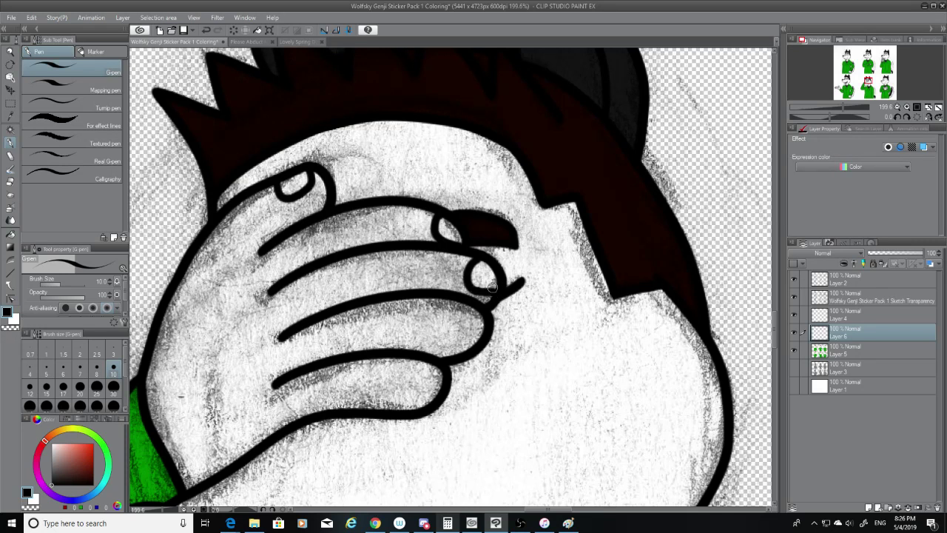
key("ctrl+z")
mouse_move(485, 257)
left_mouse_down()
mouse_move(466, 279)
mouse_move(490, 282)
left_mouse_up()
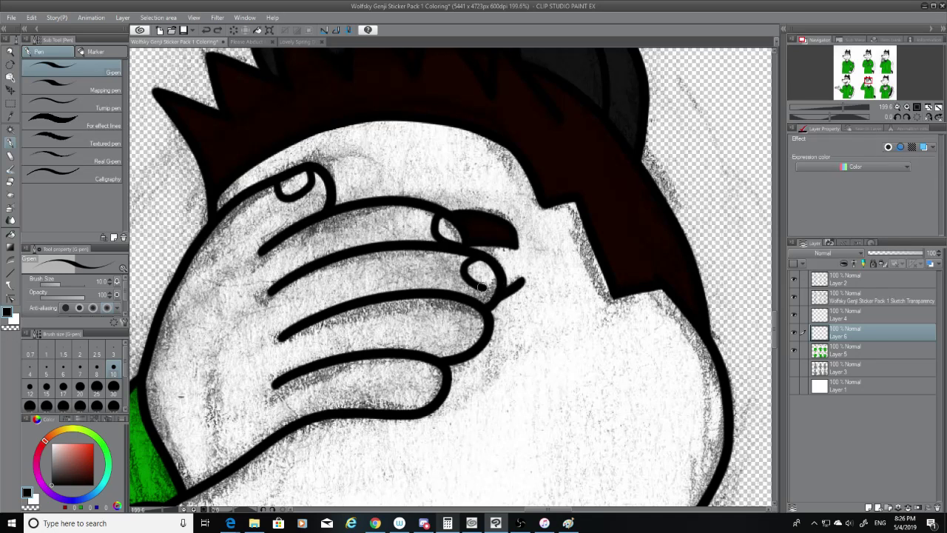
Draw the rounded nails on the fourth and lowest fingers of the facepalming hand.
mouse_move(480, 311)
left_mouse_down()
mouse_move(451, 320)
mouse_move(477, 334)
left_mouse_up()
key("ctrl+z")
mouse_move(467, 301)
left_mouse_down()
mouse_move(483, 334)
mouse_move(454, 311)
mouse_move(485, 333)
left_mouse_up()
key("ctrl+z")
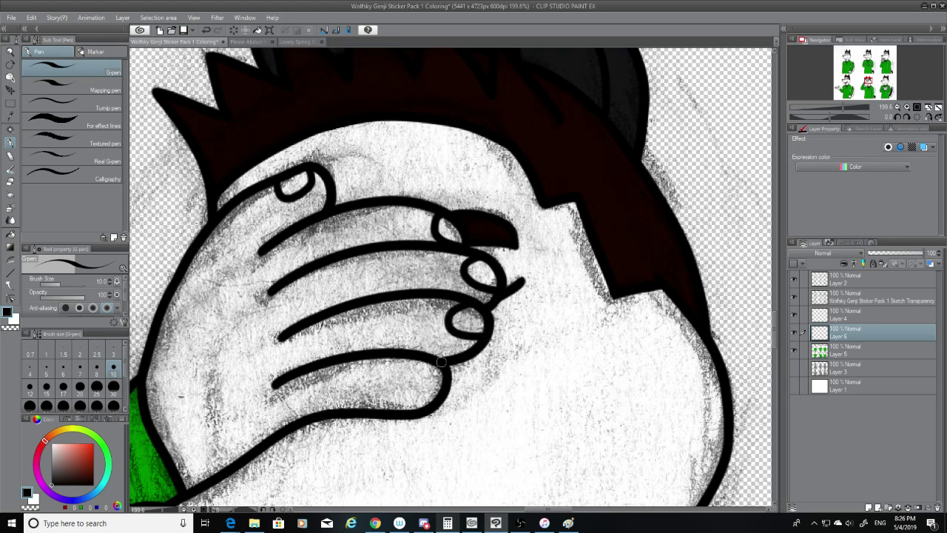
mouse_move(434, 362)
left_mouse_down()
mouse_move(451, 382)
mouse_move(434, 385)
left_mouse_up()
key("ctrl+z")
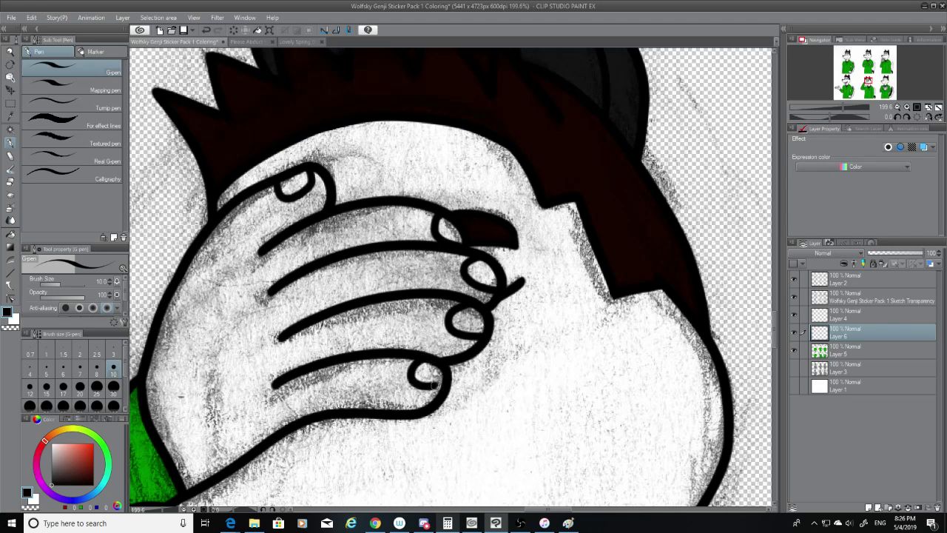
key("ctrl+z")
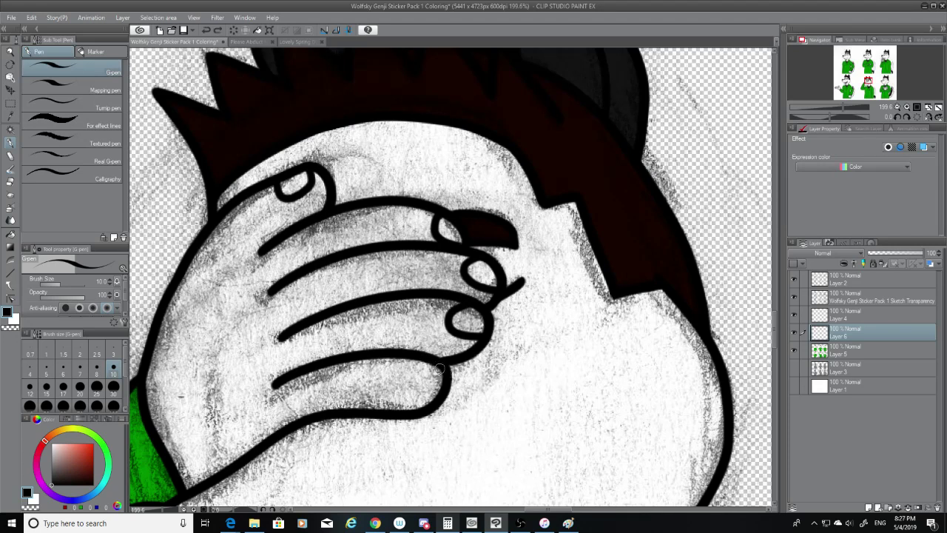
key("ctrl+z")
mouse_move(441, 367)
left_mouse_down()
mouse_move(410, 369)
mouse_move(426, 365)
mouse_move(431, 383)
mouse_move(413, 359)
mouse_move(435, 370)
left_mouse_up()
key("ctrl+z")
key("ctrl+z")
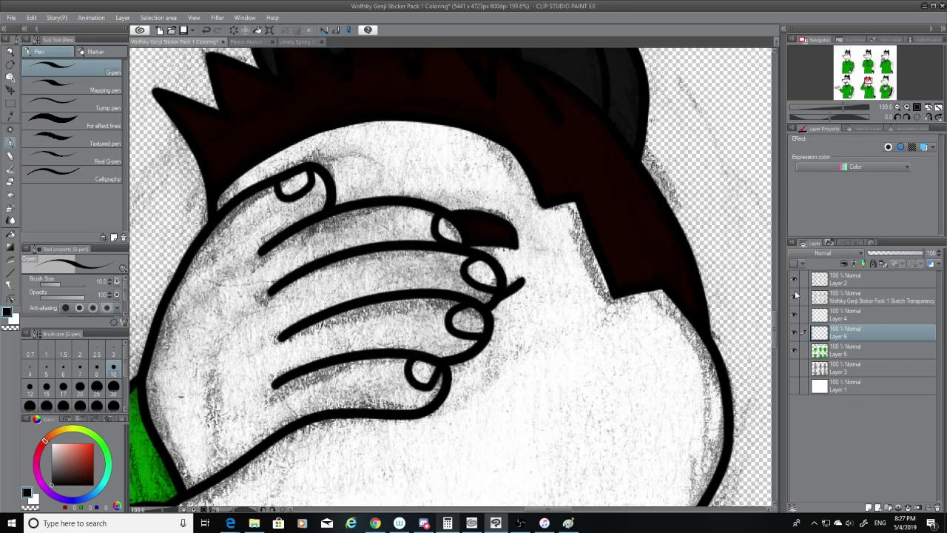
Hide the sketch, then erase and redraw the lower edge of the fourth finger's nail.
left_click(795, 297)
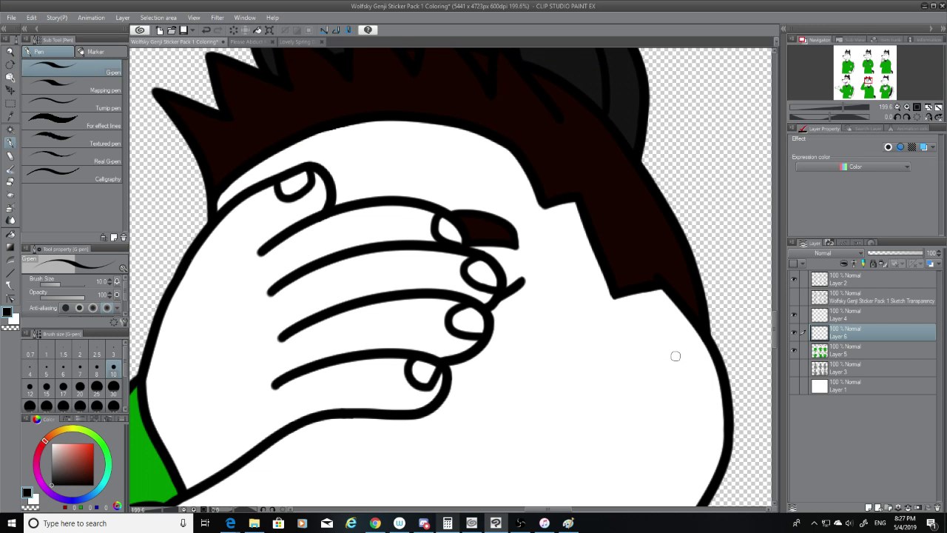
left_click(9, 185)
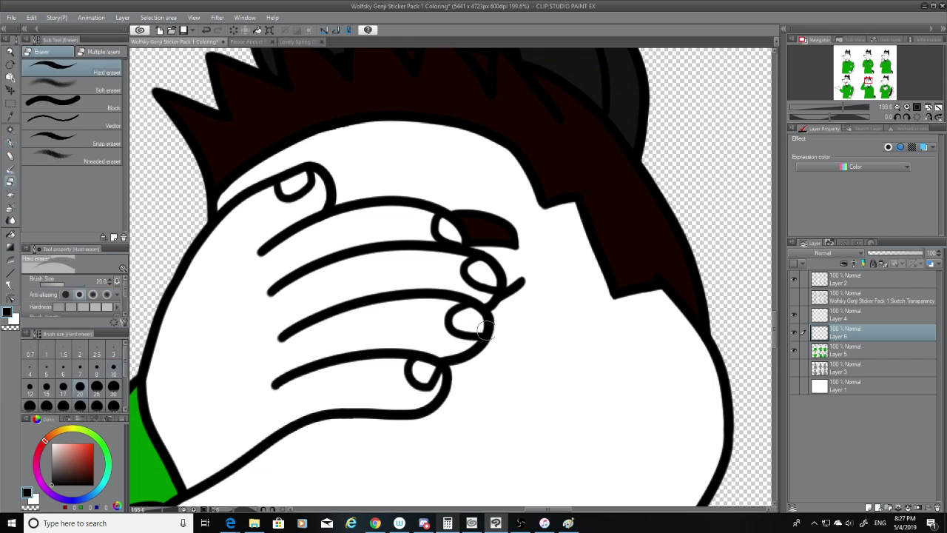
left_click(10, 144)
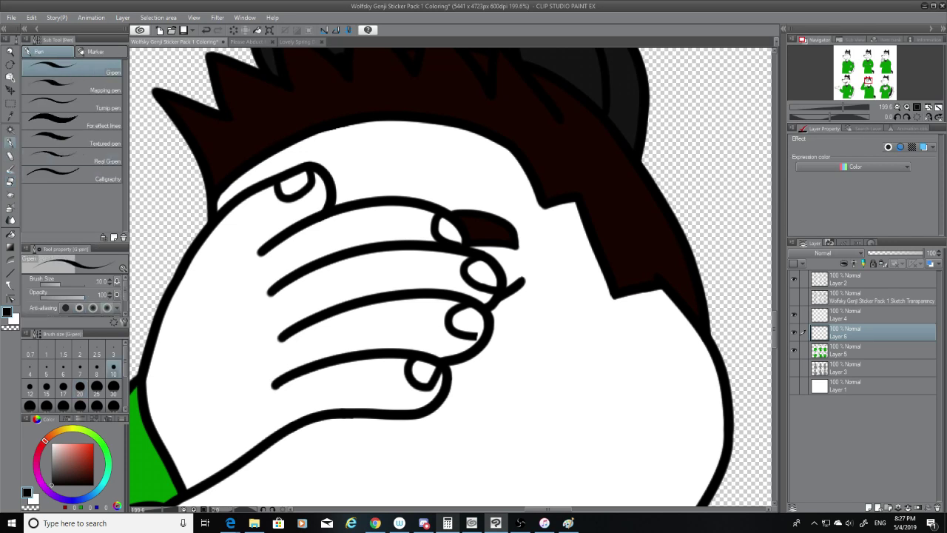
key("ctrl+z")
mouse_move(483, 317)
left_mouse_down()
mouse_move(477, 338)
mouse_move(486, 317)
left_mouse_up()
key("ctrl+z")
key("ctrl+z")
Extend the uppermost finger line across the laughing wolf's outstretched hand with the G-pen at size 12, showing the sketch as a guide.
scroll(506, 456, "down", 5)
scroll(506, 456, "down", 3)
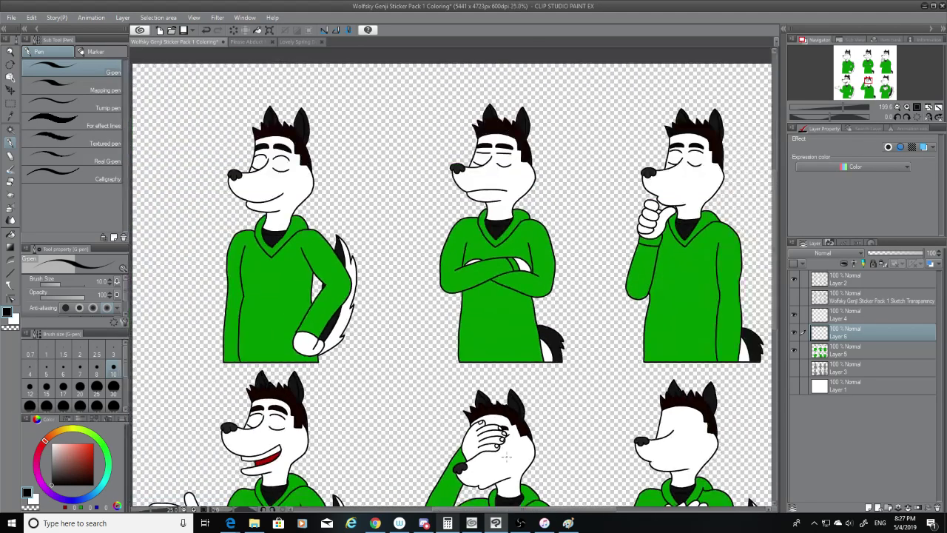
left_click_drag(773, 298, 778, 390)
scroll(255, 260, "up", 5)
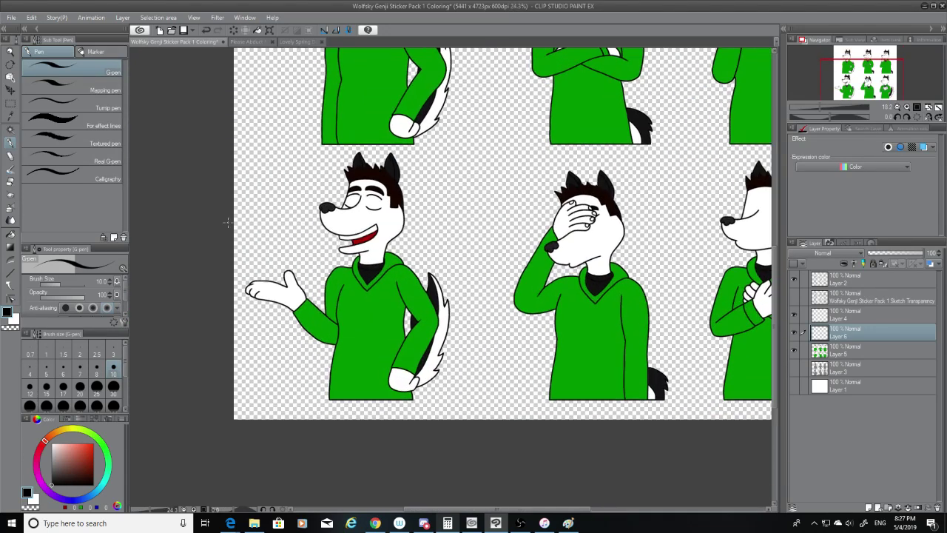
scroll(262, 315, "up", 5)
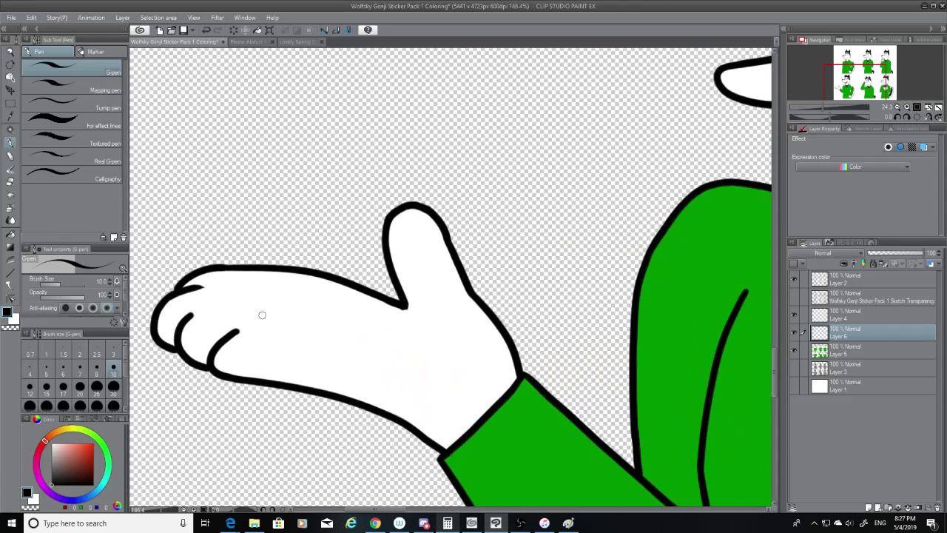
scroll(262, 315, "down", 3)
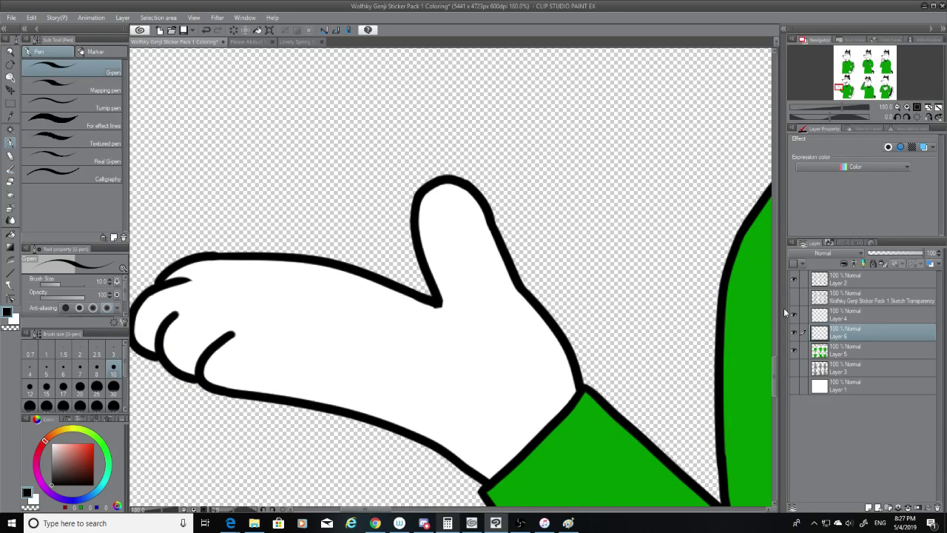
scroll(417, 298, "down", 1)
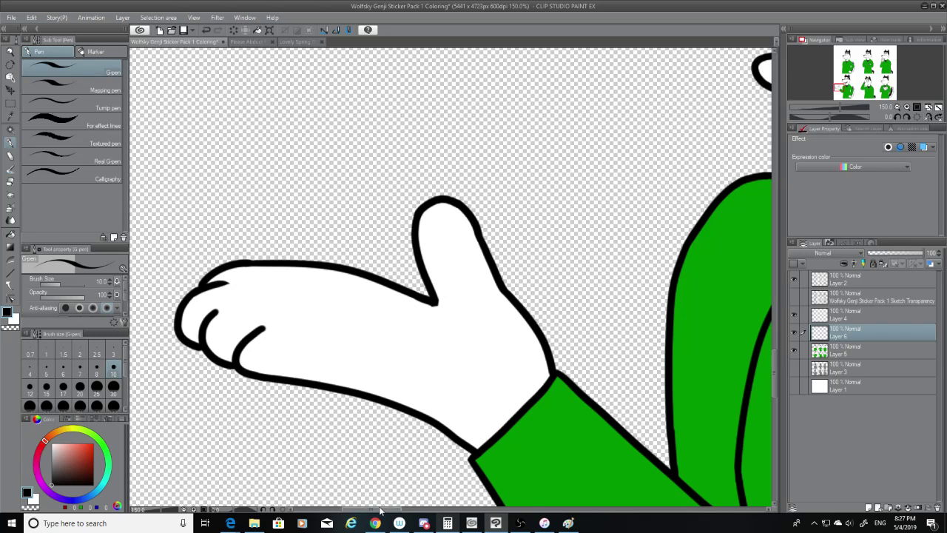
scroll(380, 467, "up", 4)
scroll(382, 340, "down", 2)
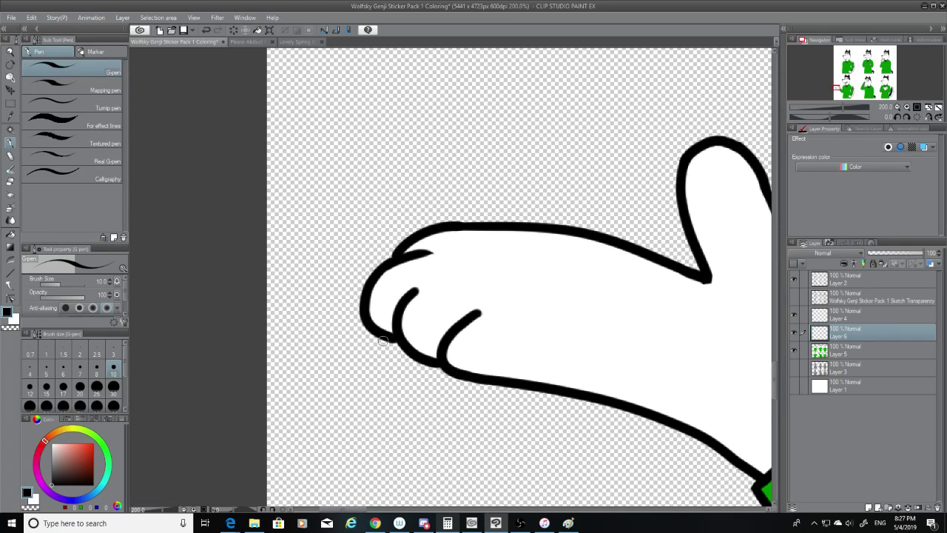
left_click(30, 386)
mouse_move(399, 258)
left_mouse_down()
mouse_move(667, 321)
mouse_move(656, 285)
mouse_move(421, 253)
mouse_move(480, 246)
mouse_move(685, 300)
left_mouse_up()
key("ctrl+z")
left_click(794, 298)
key("ctrl+z")
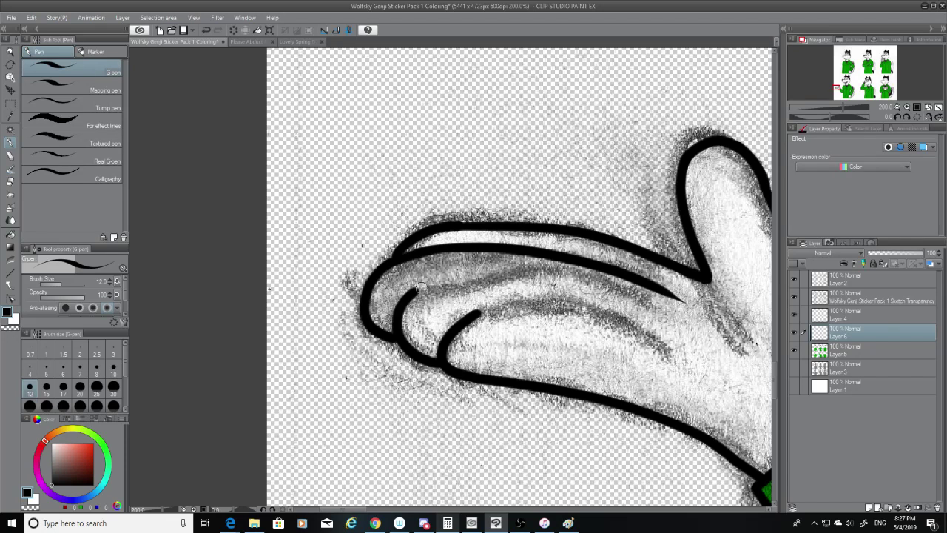
Draw the second finger line across the outstretched hand, continuing the middle finger's outline toward the palm beneath the first line.
left_click_drag(418, 286, 675, 307)
key("ctrl+z")
mouse_move(414, 288)
left_mouse_down()
mouse_move(432, 279)
mouse_move(681, 304)
left_mouse_up()
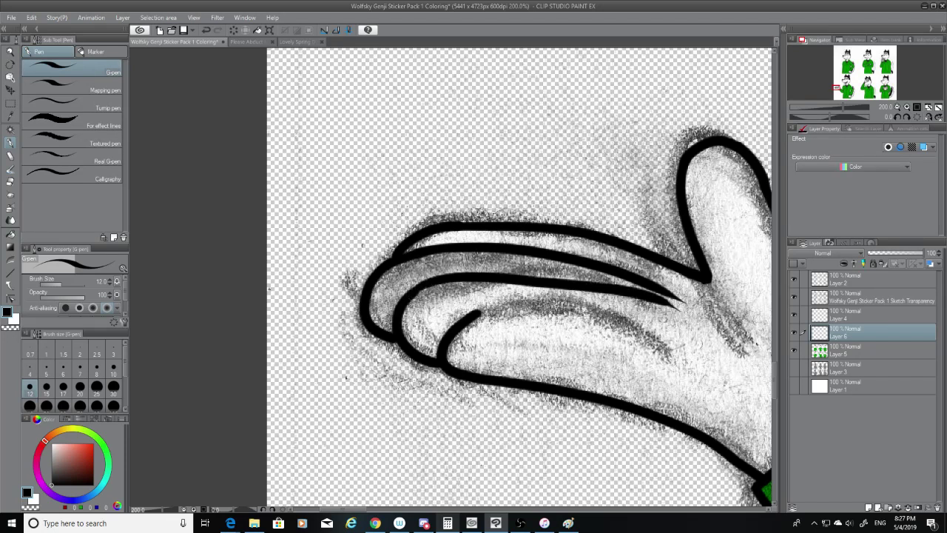
key("ctrl+z")
left_click_drag(412, 293, 672, 303)
key("ctrl+z")
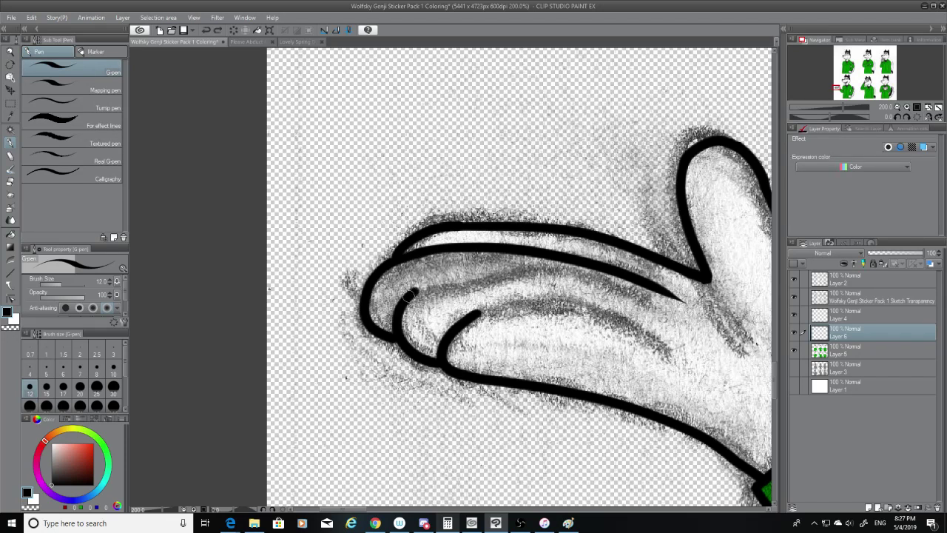
left_click_drag(409, 296, 685, 324)
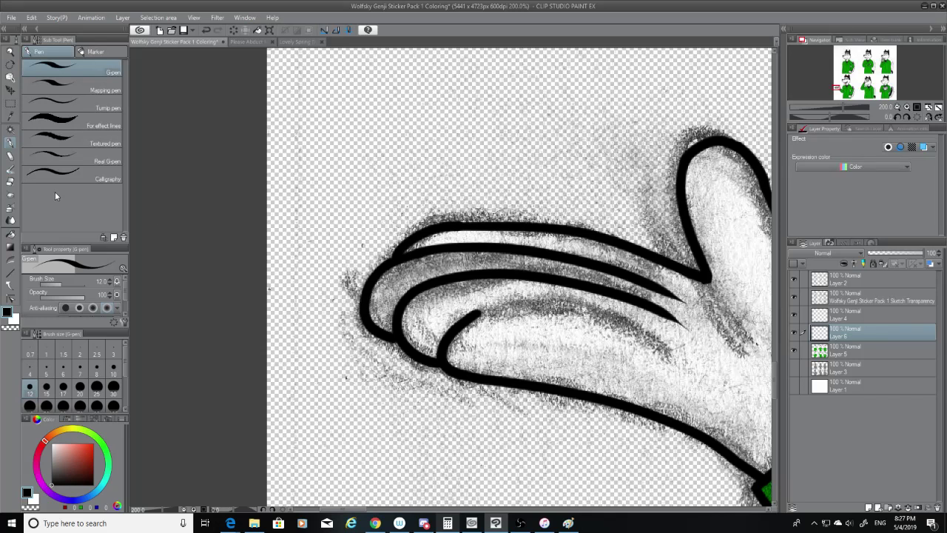
Trim the pointed palm-side ends of the two finger lines with the Hard eraser at sizes 20 and 7, toggling the sketch to check.
left_click(11, 181)
mouse_move(681, 296)
left_mouse_down()
mouse_move(674, 329)
mouse_move(646, 325)
mouse_move(677, 299)
mouse_move(615, 315)
left_mouse_up()
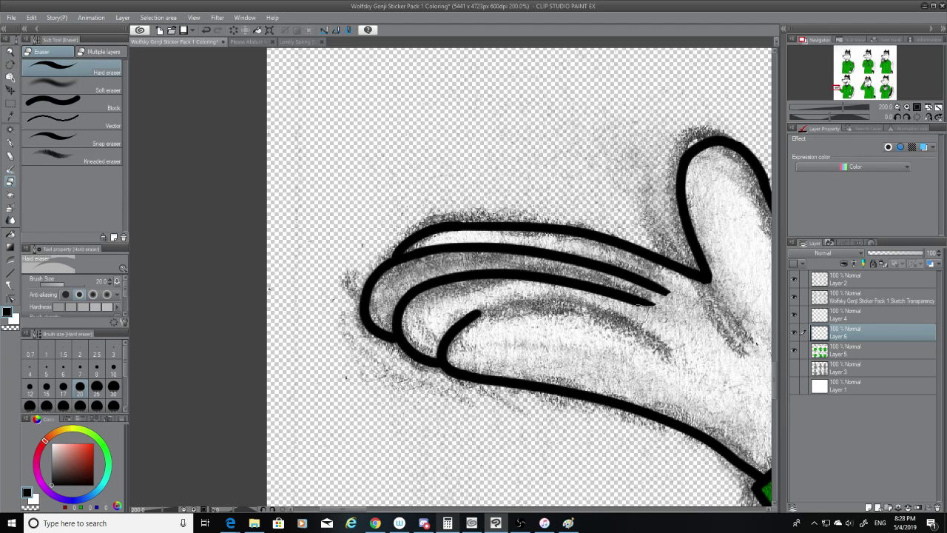
left_click(80, 369)
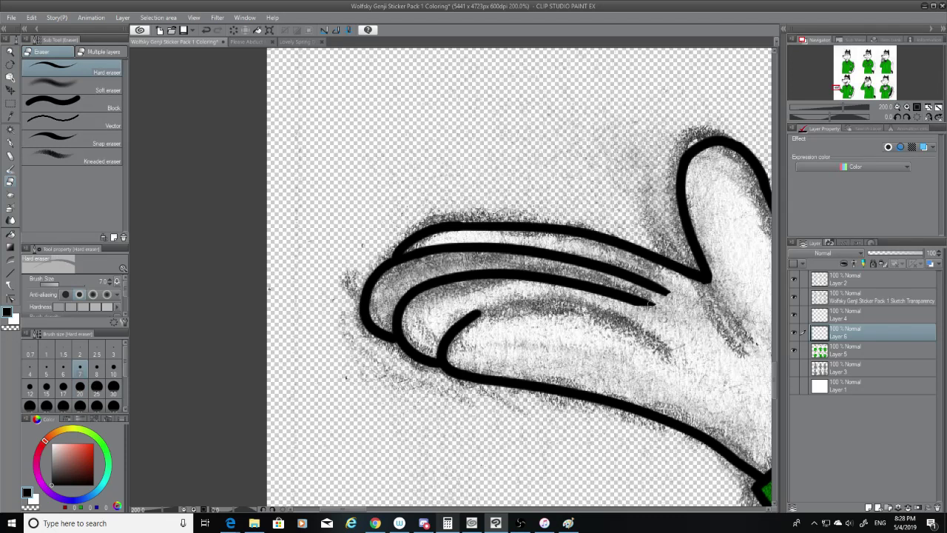
left_click_drag(673, 294, 639, 289)
key("ctrl+z")
left_click(793, 298)
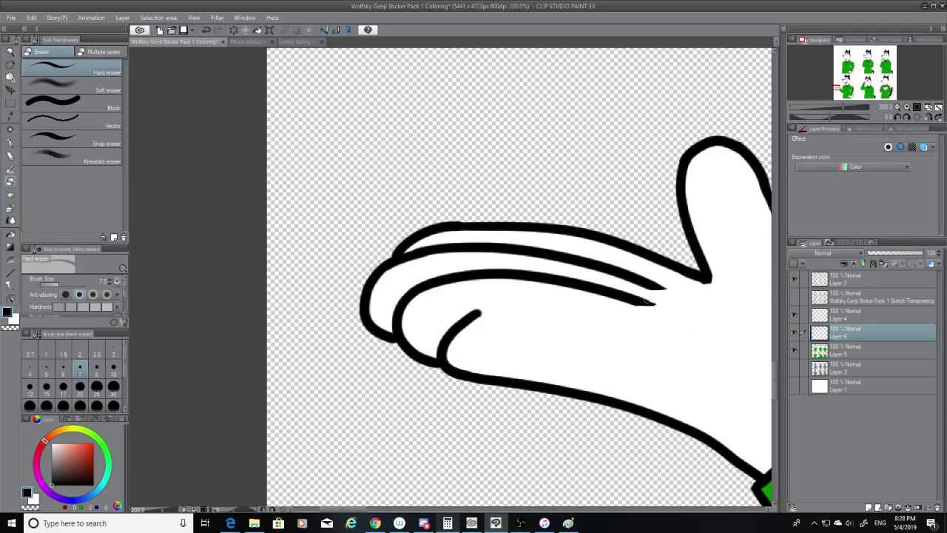
left_click(794, 295)
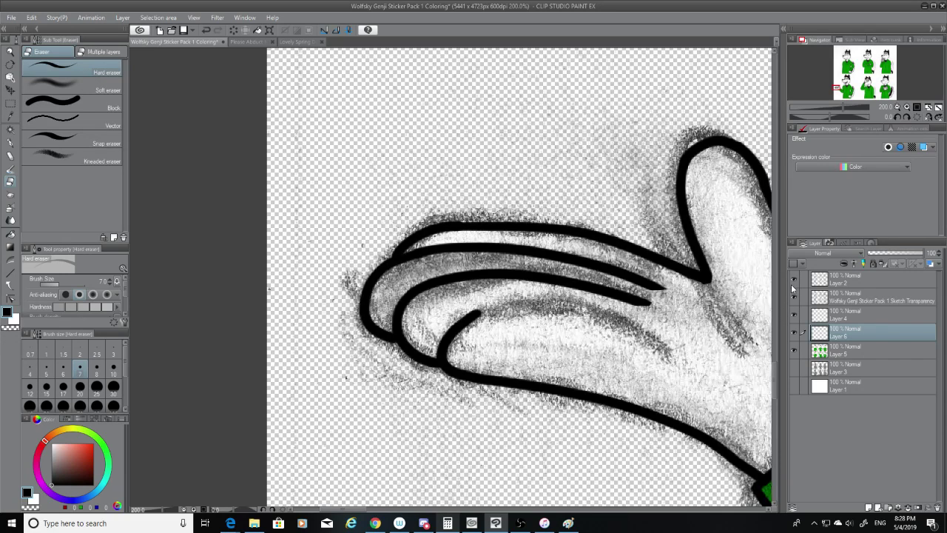
left_click(793, 297)
left_click(793, 296)
Try to extend the lowest finger's short outline stub toward the palm with the G-pen at size 12, with and without the sketch.
left_click(10, 142)
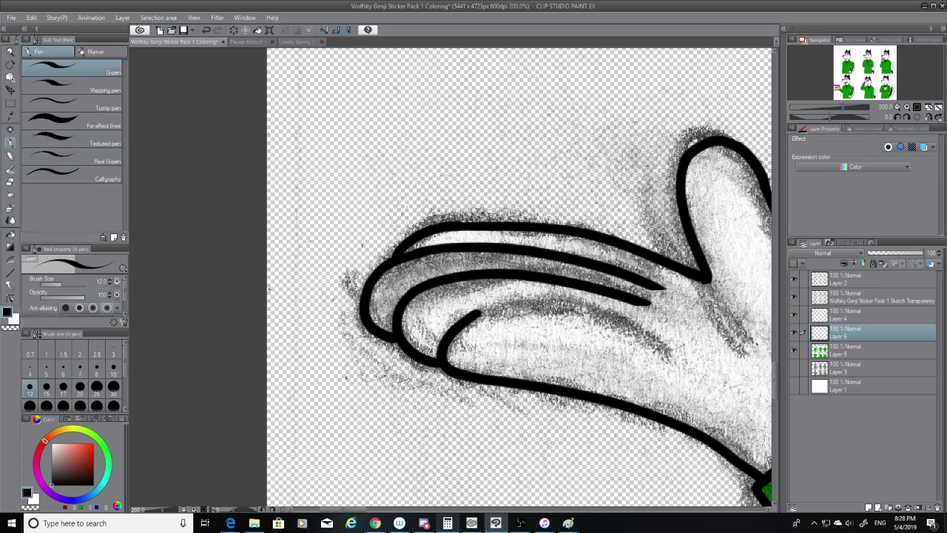
left_click_drag(479, 312, 692, 348)
key("ctrl+z")
left_click_drag(472, 316, 686, 360)
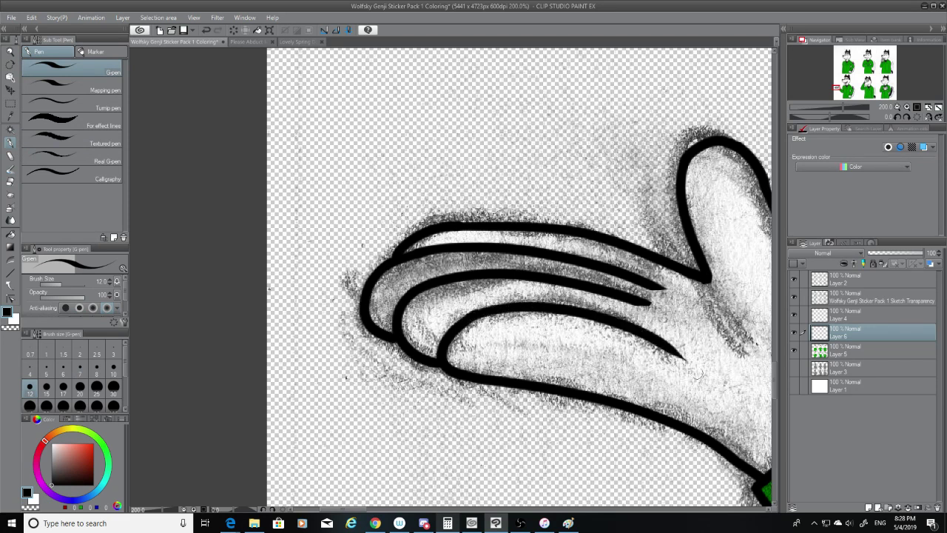
left_click(794, 298)
key("ctrl+z")
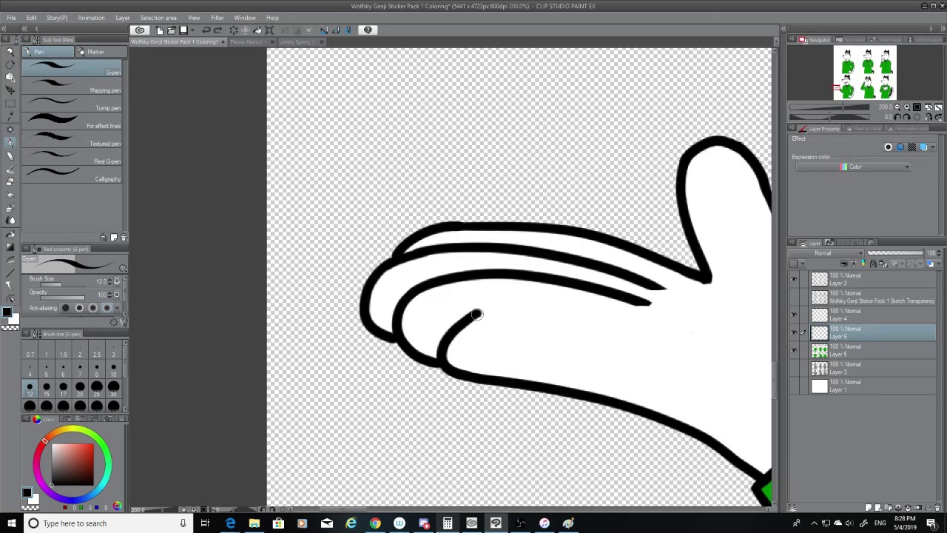
left_click_drag(473, 315, 663, 342)
key("ctrl+z")
left_click_drag(475, 316, 683, 356)
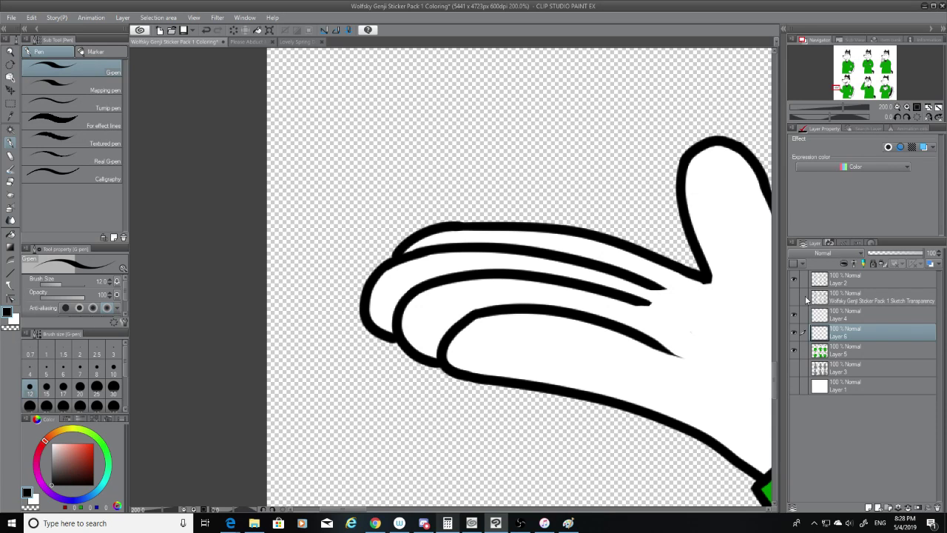
key("ctrl+z")
left_click_drag(471, 311, 670, 331)
key("ctrl+z")
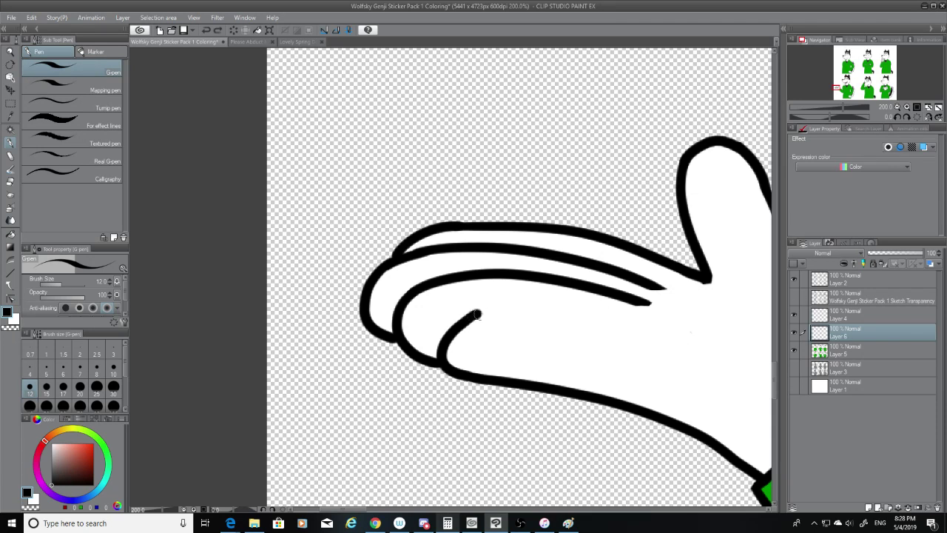
left_click_drag(477, 314, 687, 356)
key("ctrl+z")
left_click_drag(467, 310, 677, 360)
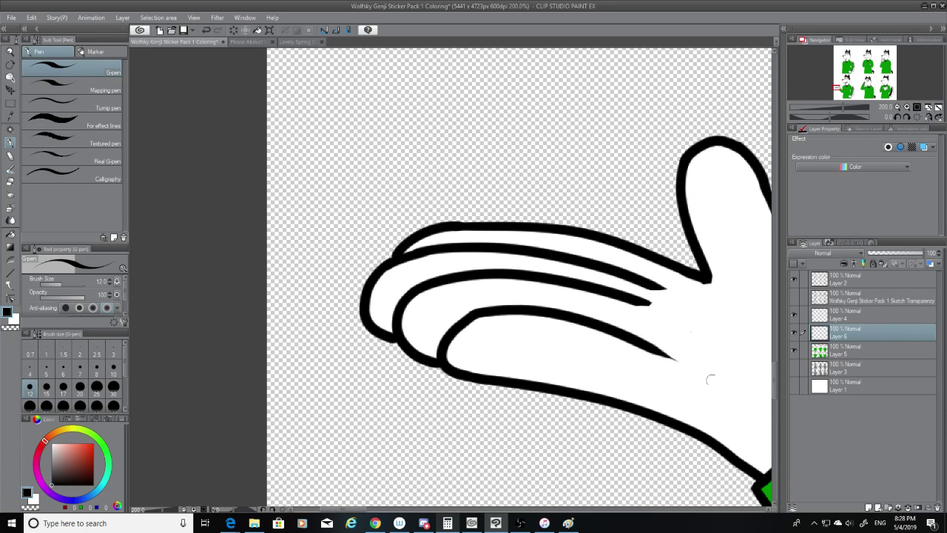
key("ctrl+z")
left_click_drag(471, 313, 655, 353)
key("ctrl+z")
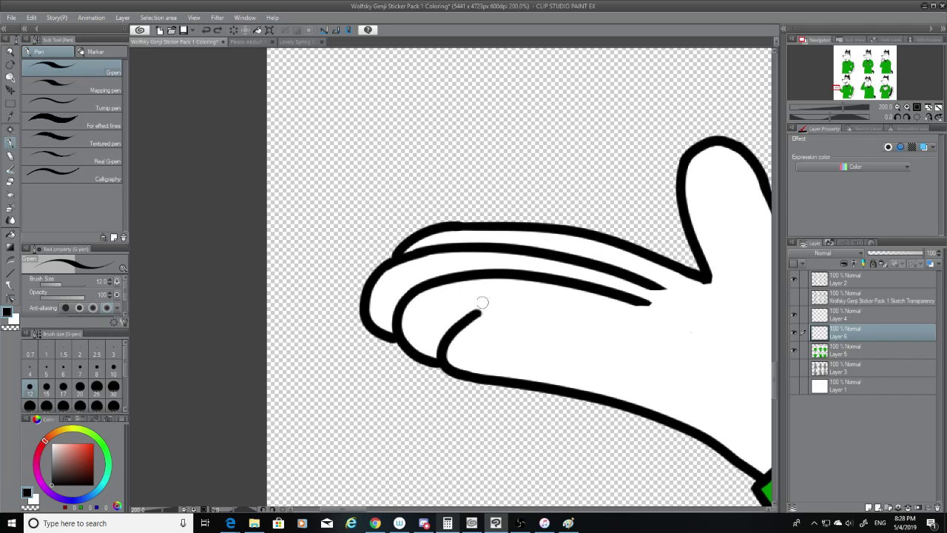
mouse_move(481, 305)
left_mouse_down()
mouse_move(572, 316)
mouse_move(685, 361)
left_mouse_up()
key("ctrl+z")
left_click_drag(484, 306, 699, 362)
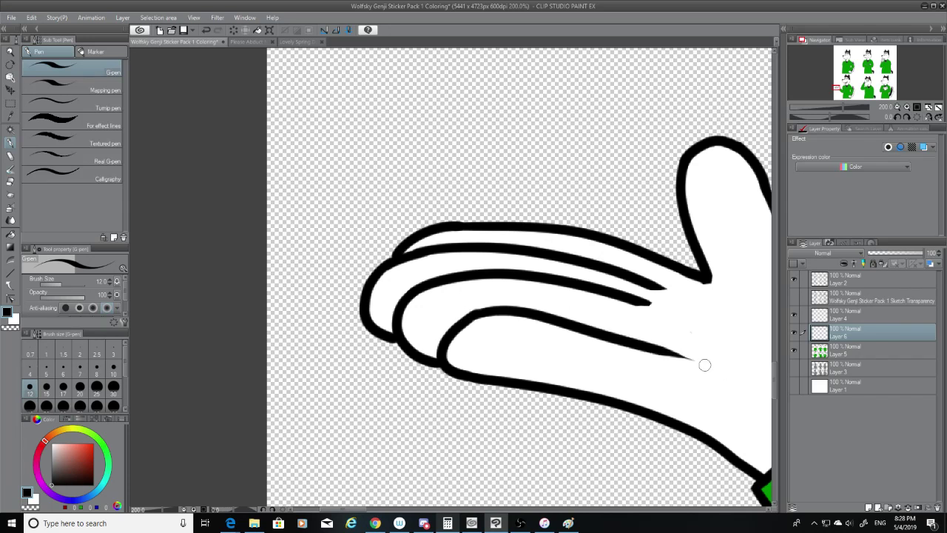
key("ctrl+z")
left_click_drag(479, 304, 654, 357)
key("ctrl+z")
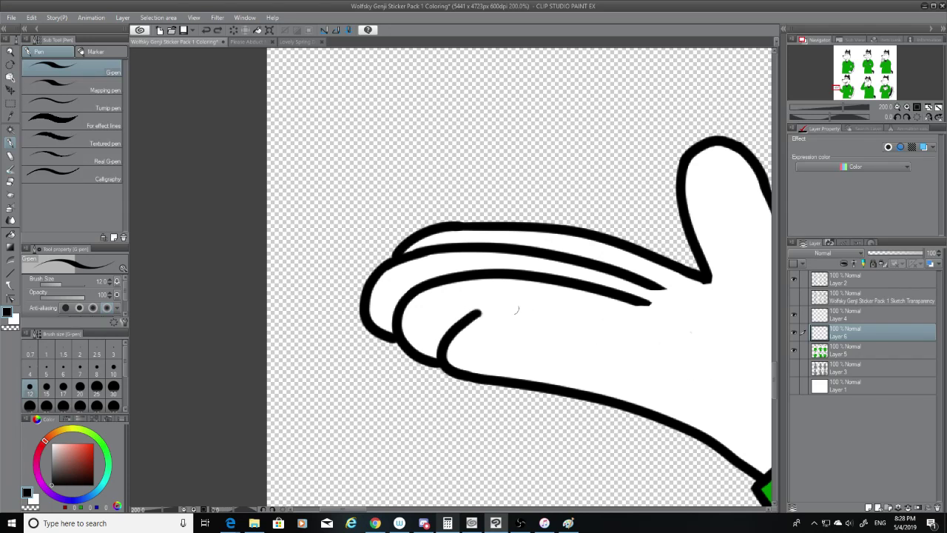
mouse_move(487, 312)
left_mouse_down()
mouse_move(674, 355)
mouse_move(474, 309)
mouse_move(671, 348)
left_mouse_up()
key("ctrl+z")
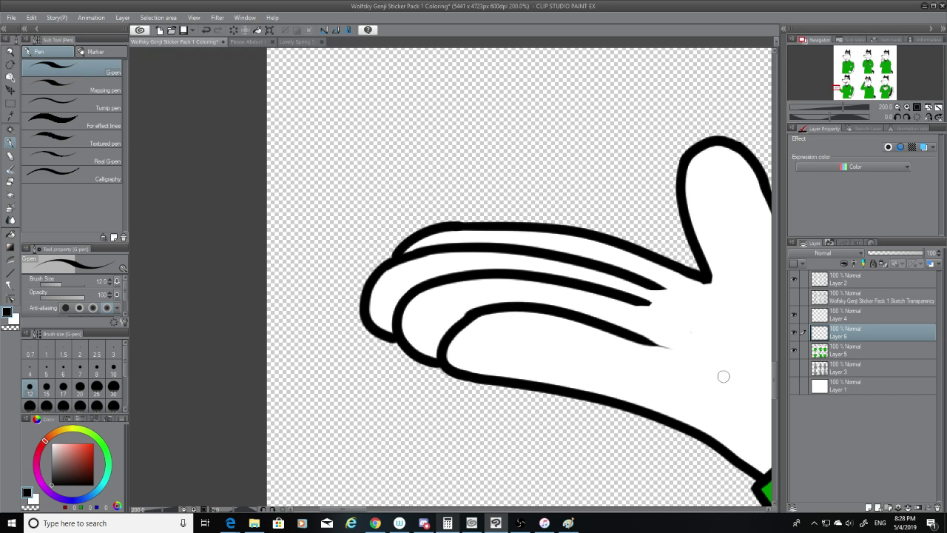
key("ctrl+z")
left_click_drag(478, 312, 654, 361)
key("ctrl+z")
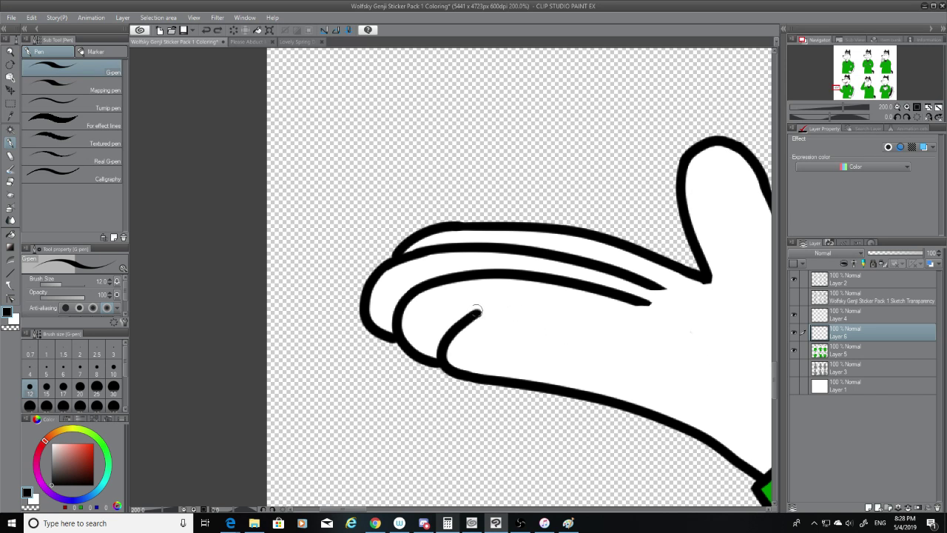
left_click_drag(468, 313, 689, 344)
key("ctrl+z")
left_click_drag(488, 307, 655, 365)
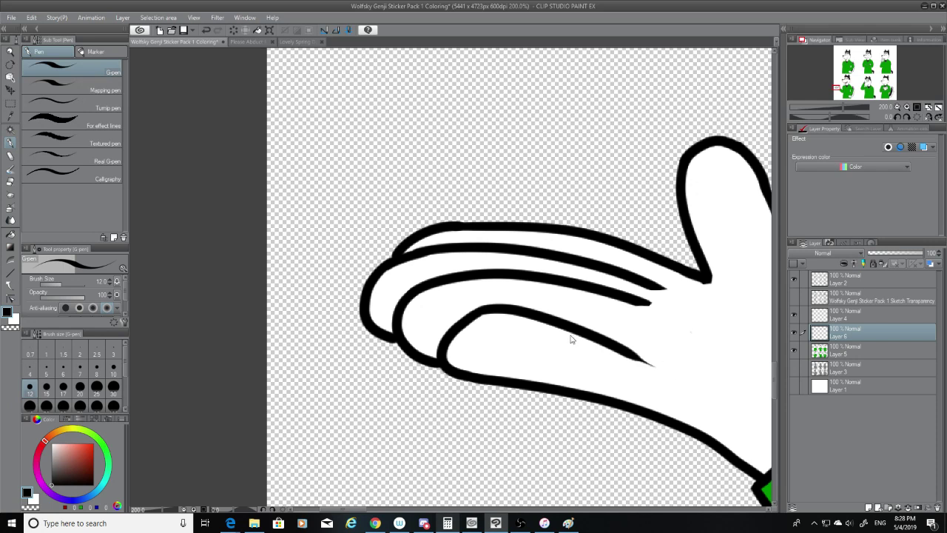
key("ctrl+z")
left_click_drag(477, 314, 699, 364)
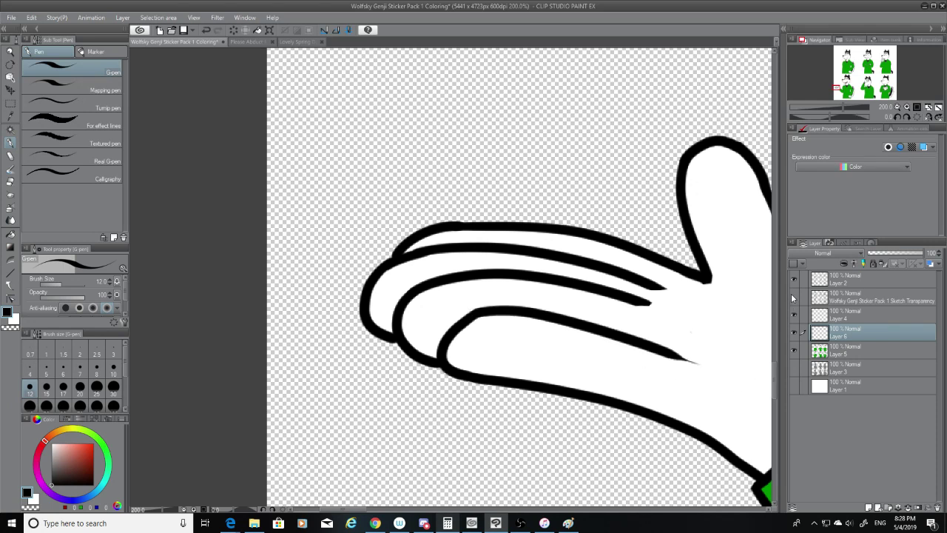
key("ctrl+z")
Show the sketch and erase the tip of the lowest finger's stub on Layer 2 with the Hard eraser at size 20.
left_click(794, 281)
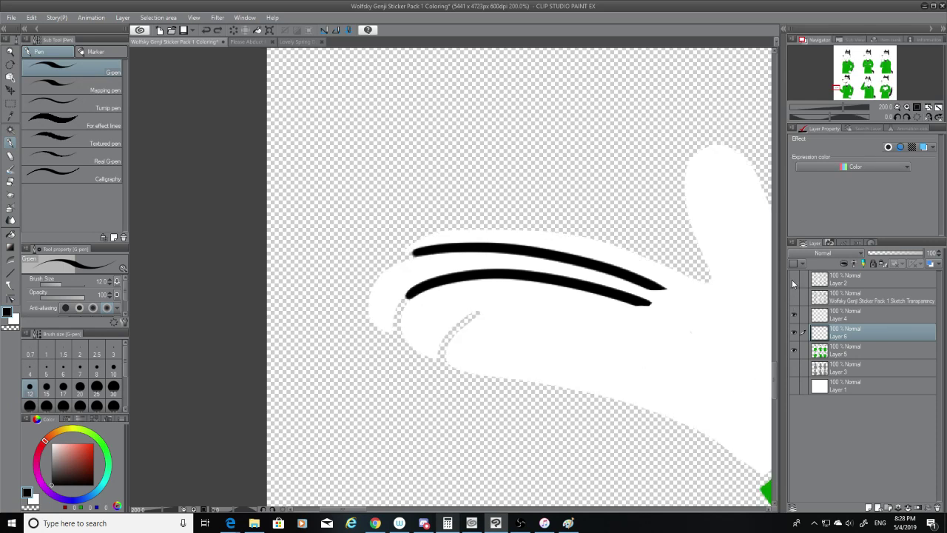
left_click(794, 279)
left_click(795, 297)
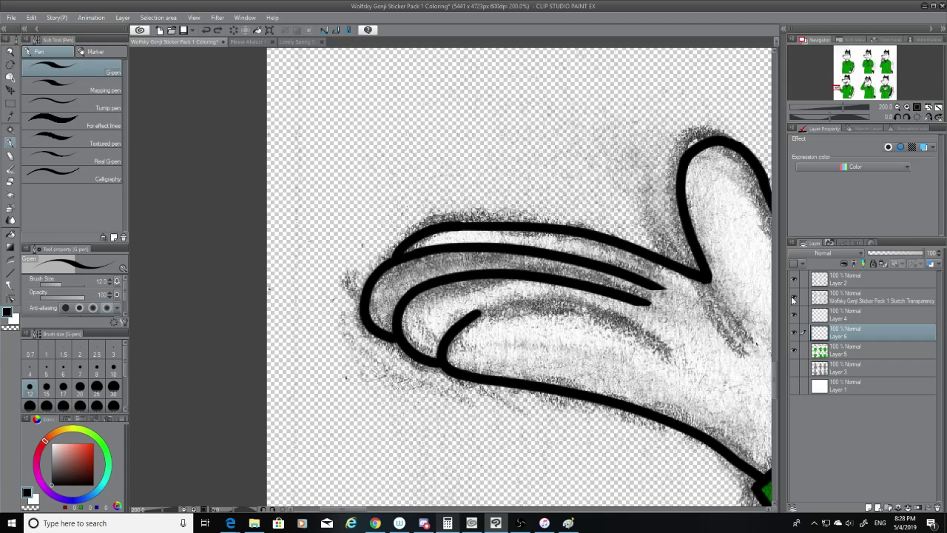
left_click(11, 182)
left_click(861, 282)
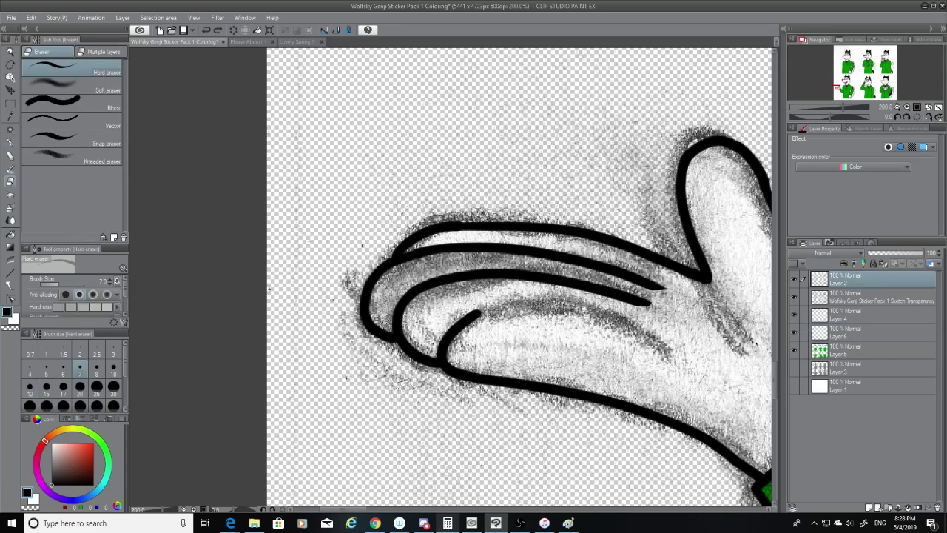
left_click(81, 388)
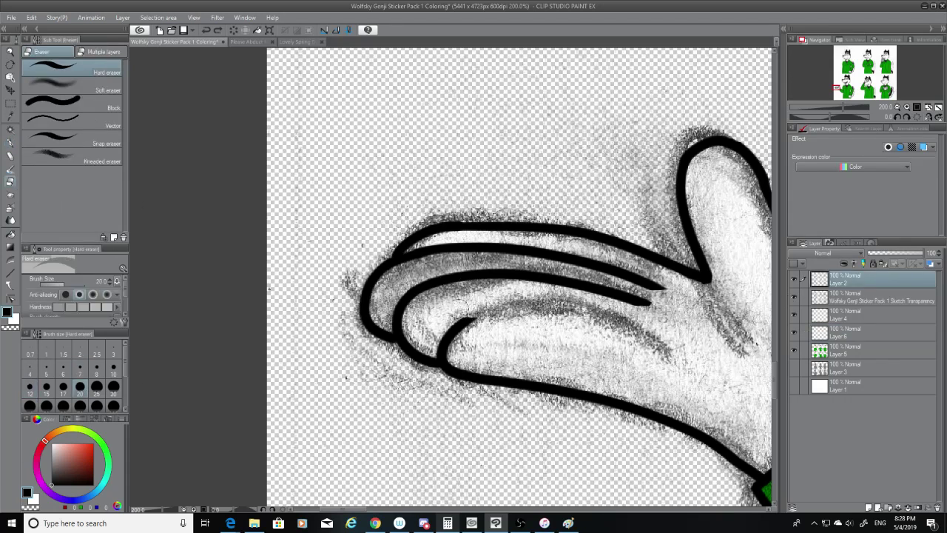
left_click_drag(474, 320, 435, 328)
Hide the sketch and fill the gap left by the erased stub with white on Layer 5 using the G-pen.
left_click(795, 297)
left_click(826, 351)
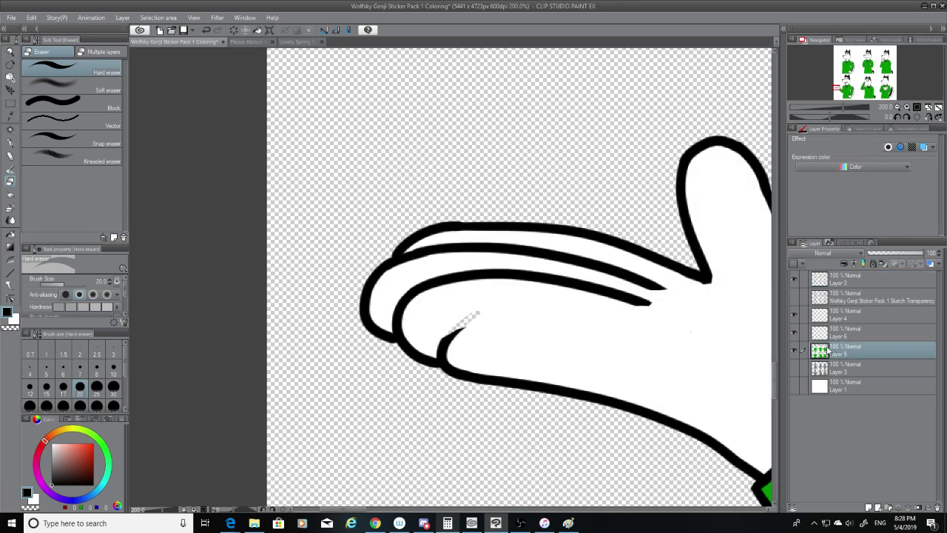
left_click(53, 444)
left_click_drag(485, 314, 448, 335)
key("ctrl+z")
left_click(10, 146)
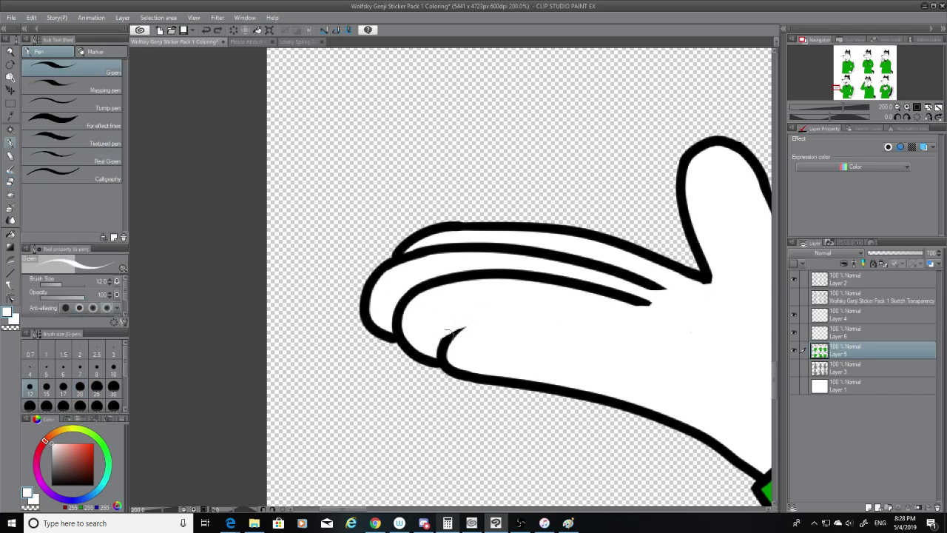
Draw the lowest finger line in black on Layer 6, from the shortened stub toward the palm, with the sketch shown as a guide.
left_click(866, 280)
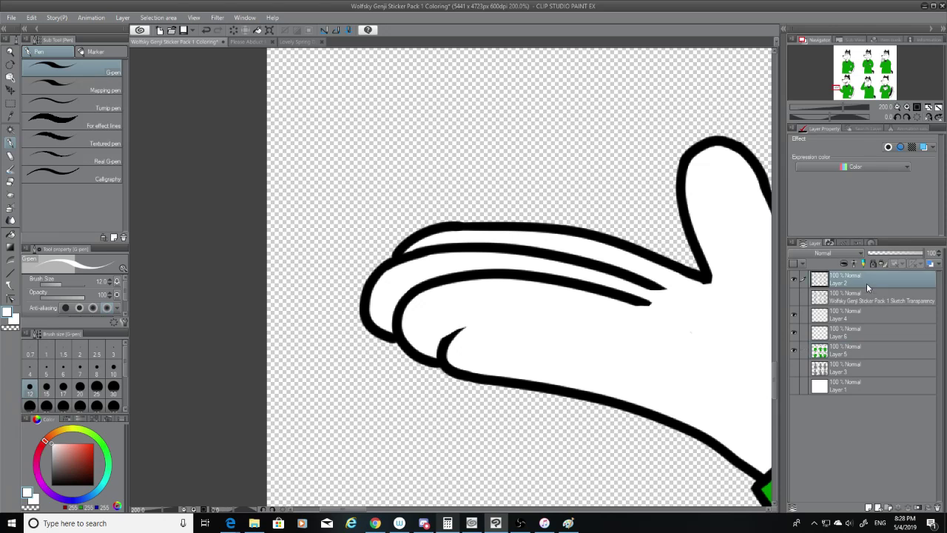
left_click(803, 297)
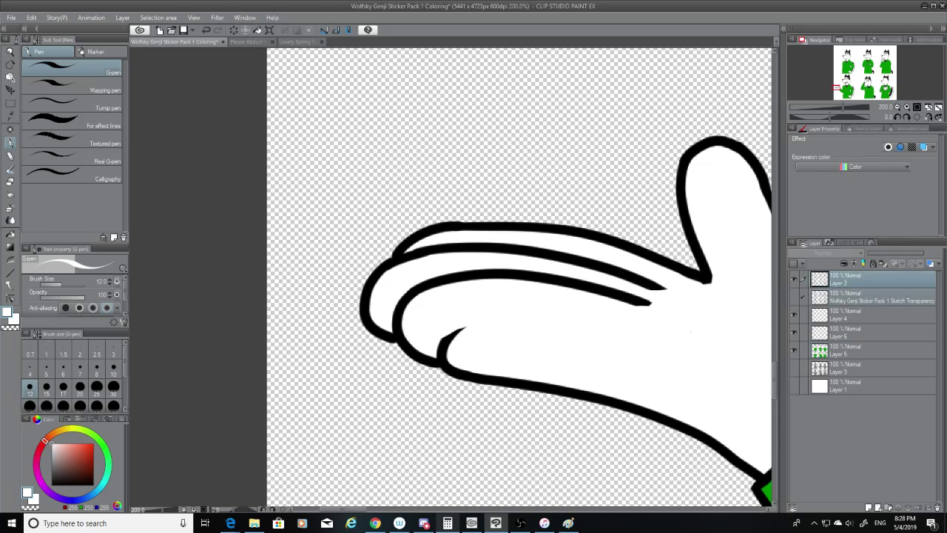
left_click(795, 297)
left_click(803, 298)
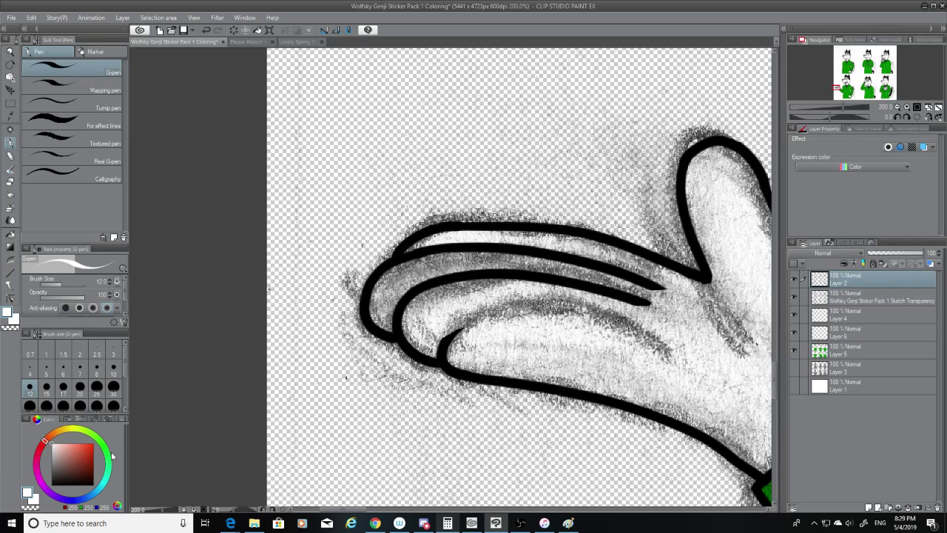
left_click(63, 486)
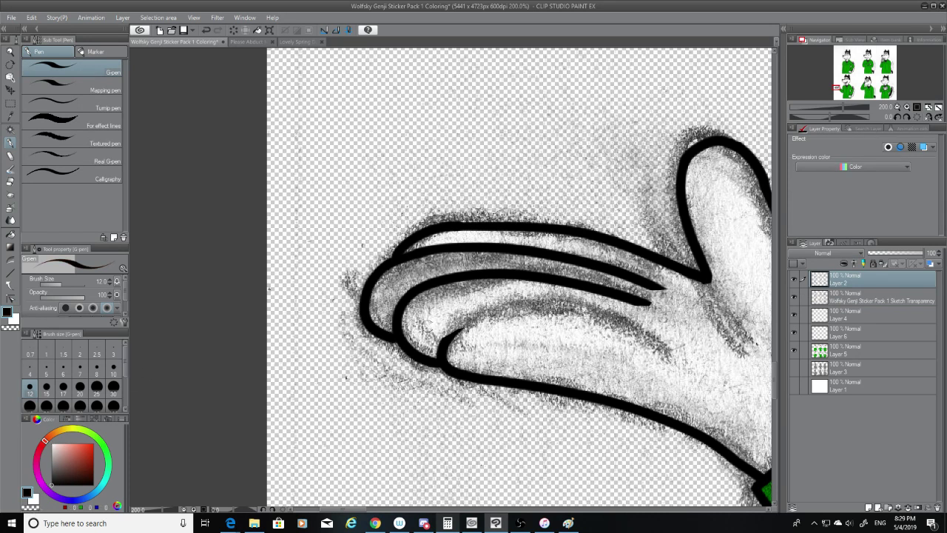
left_click(857, 334)
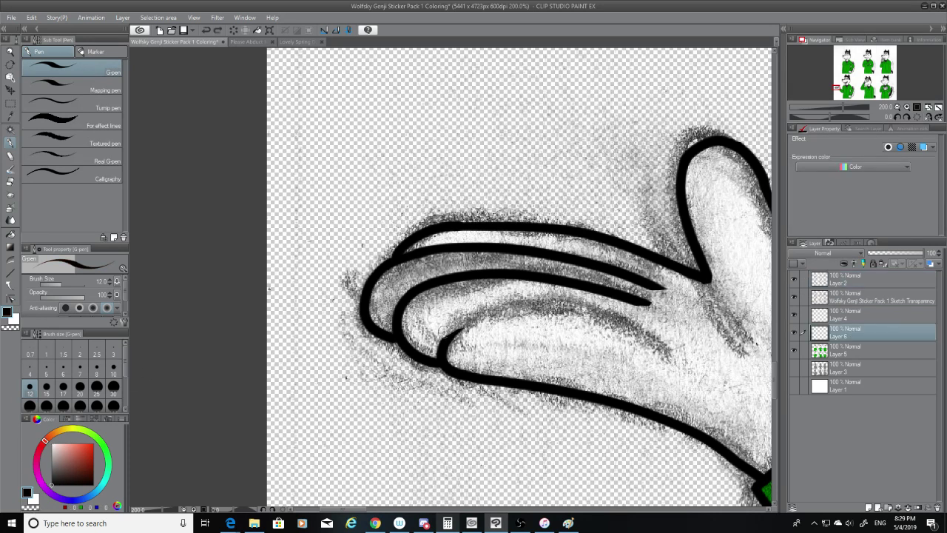
mouse_move(443, 342)
left_mouse_down()
mouse_move(667, 326)
mouse_move(682, 333)
left_mouse_up()
key("ctrl+z")
left_click_drag(444, 345, 685, 354)
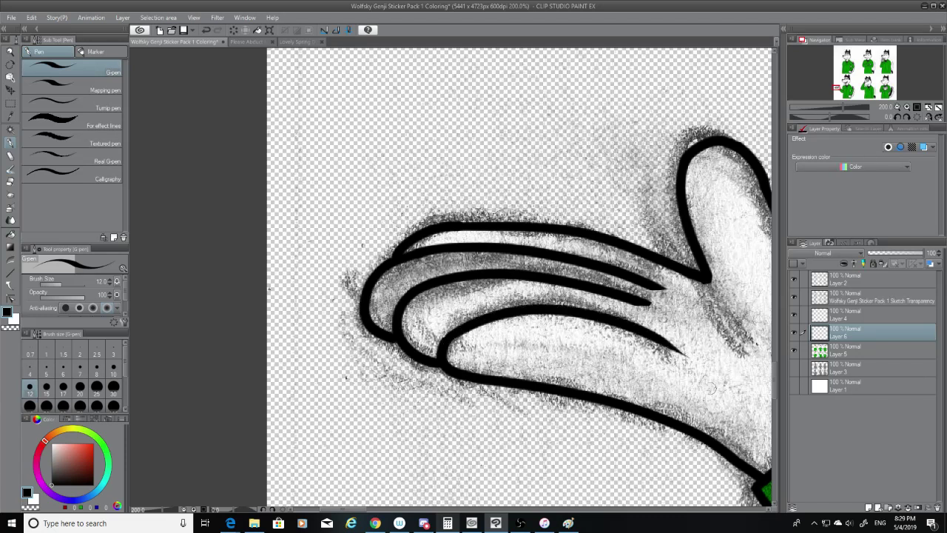
key("ctrl+z")
mouse_move(445, 342)
left_mouse_down()
mouse_move(539, 310)
mouse_move(665, 361)
left_mouse_up()
key("ctrl+z")
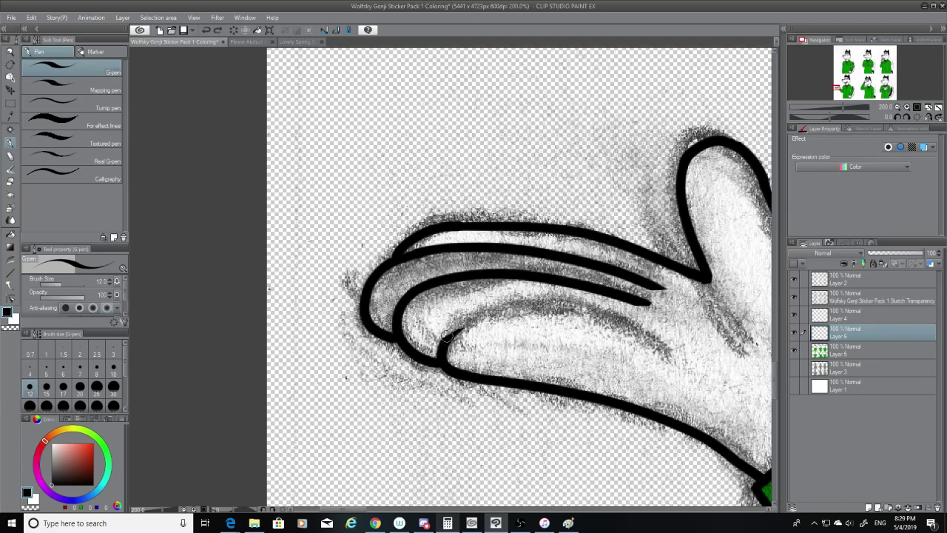
left_click_drag(447, 337, 690, 352)
key("ctrl+z")
mouse_move(444, 340)
left_mouse_down()
mouse_move(466, 326)
mouse_move(688, 372)
left_mouse_up()
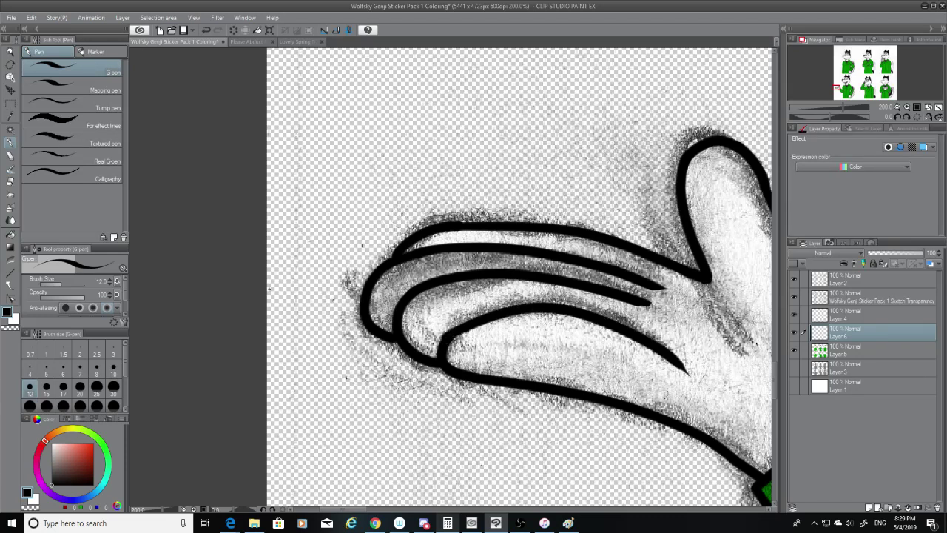
key("ctrl+z")
left_click_drag(444, 342, 675, 363)
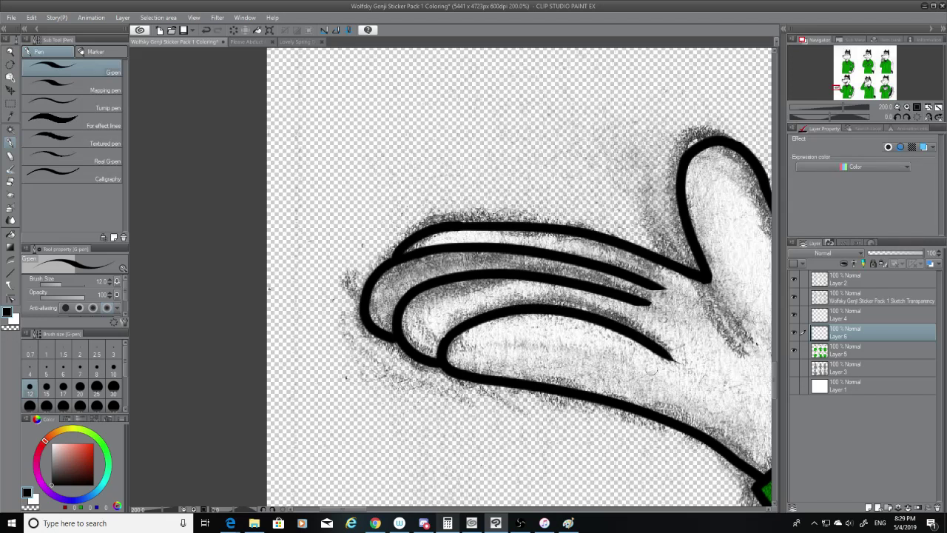
Hide the sketch and trim the palm-side ends of the lower finger lines on Layer 6 with the Hard eraser at size 20.
left_click(794, 297)
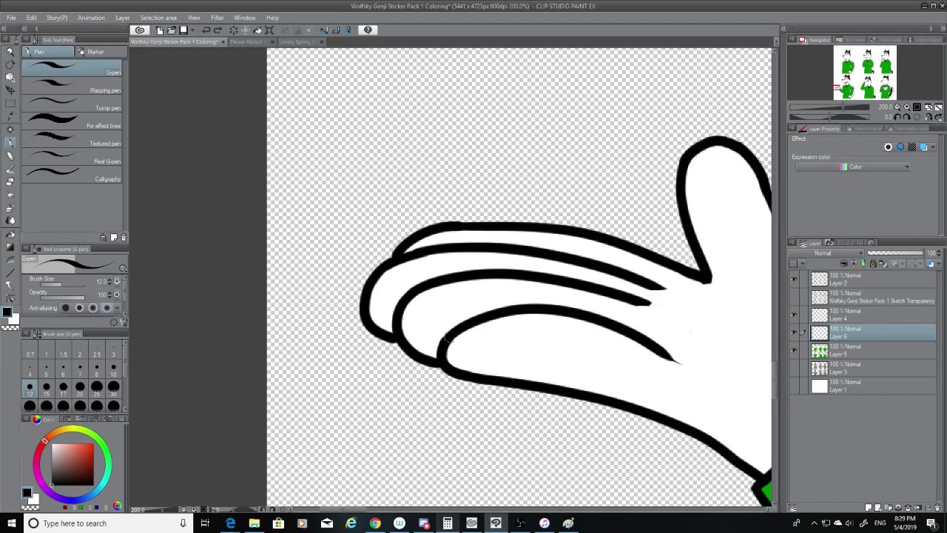
key("e")
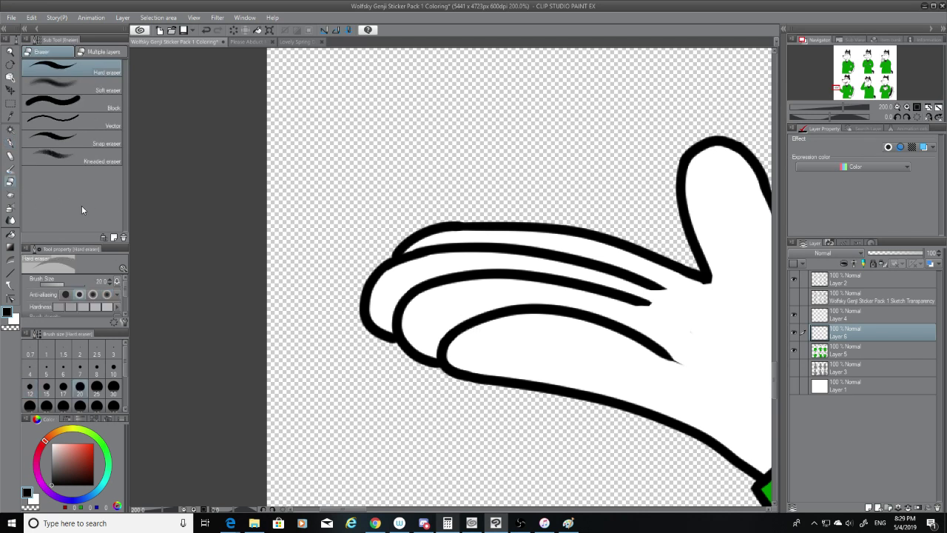
mouse_move(687, 349)
left_mouse_down()
mouse_move(638, 371)
mouse_move(673, 349)
mouse_move(585, 362)
mouse_move(633, 353)
mouse_move(657, 333)
mouse_move(676, 352)
mouse_move(647, 344)
left_mouse_up()
key("ctrl+z")
mouse_move(678, 299)
left_mouse_down()
mouse_move(669, 280)
mouse_move(639, 319)
mouse_move(656, 317)
mouse_move(630, 311)
mouse_move(653, 317)
mouse_move(634, 311)
mouse_move(643, 319)
mouse_move(625, 336)
left_mouse_up()
Refine the trimmed ends of the finger lines with the Hard eraser at size 7.
left_click(80, 368)
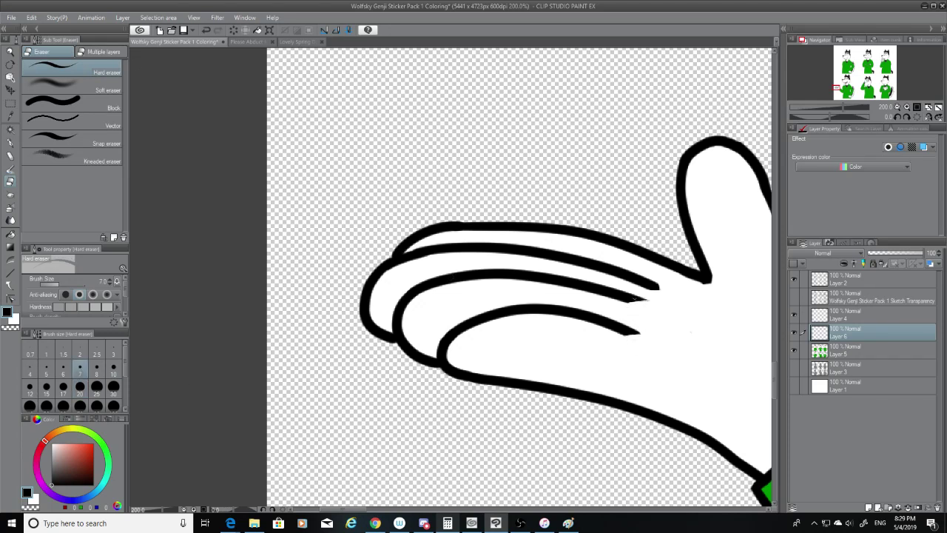
mouse_move(662, 287)
left_mouse_down()
mouse_move(630, 286)
mouse_move(645, 292)
left_mouse_up()
key("ctrl+z")
mouse_move(641, 334)
left_mouse_down()
mouse_move(593, 348)
mouse_move(645, 336)
mouse_move(619, 336)
left_mouse_up()
key("ctrl+z")
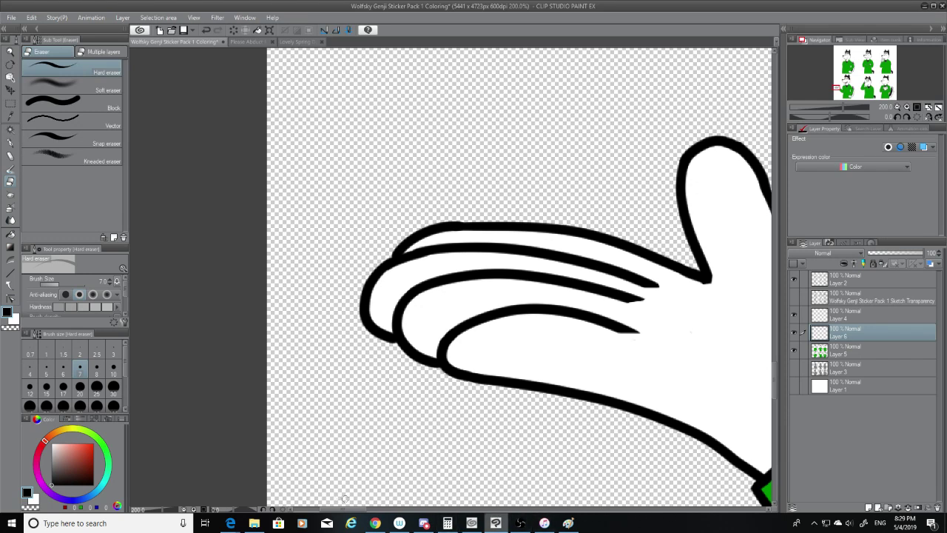
Show the sketch and draw the thumb's crease line into the palm in black with the G-pen at size 10.
left_click_drag(345, 509, 366, 509)
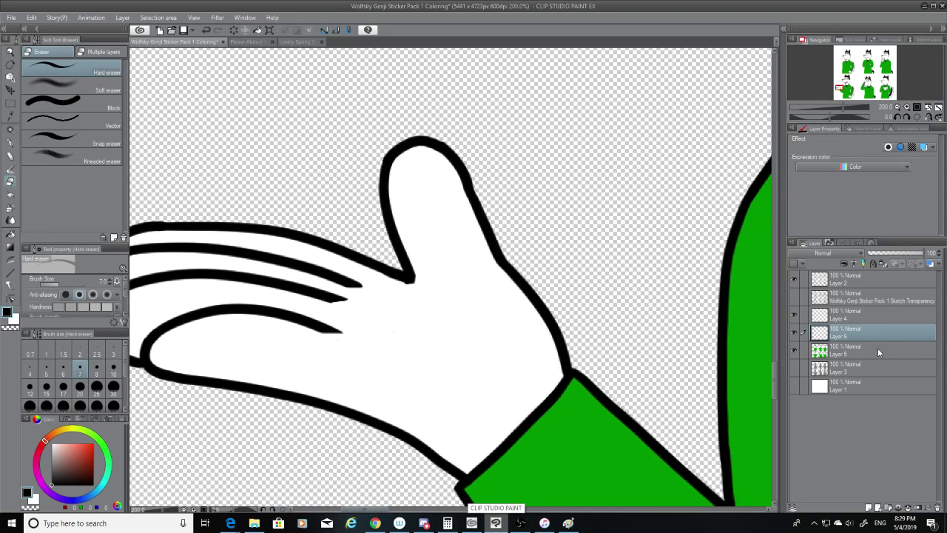
left_click(796, 297)
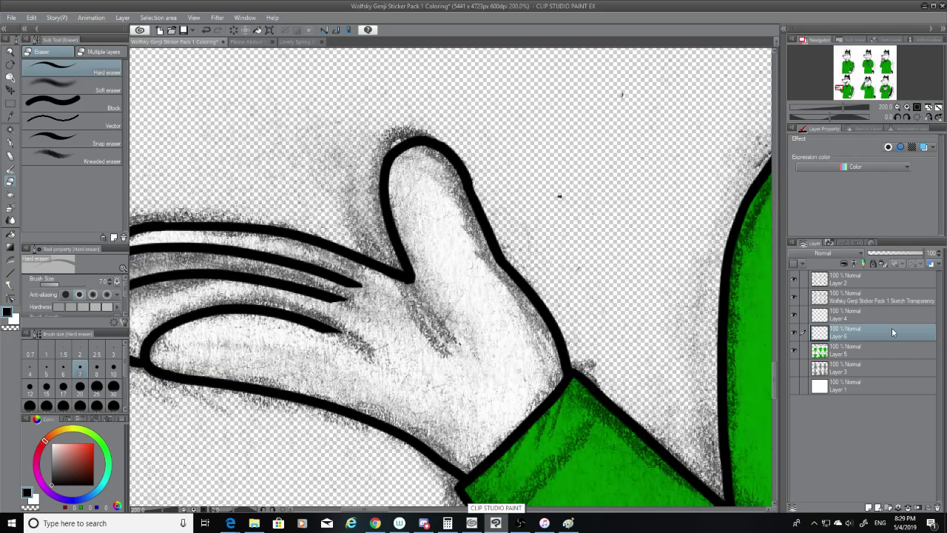
left_click(10, 142)
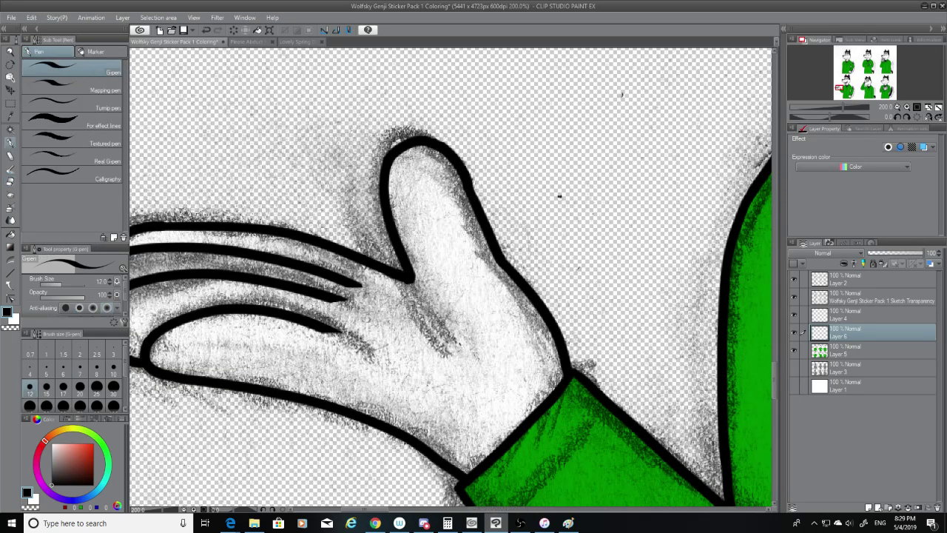
left_click_drag(412, 274, 456, 345)
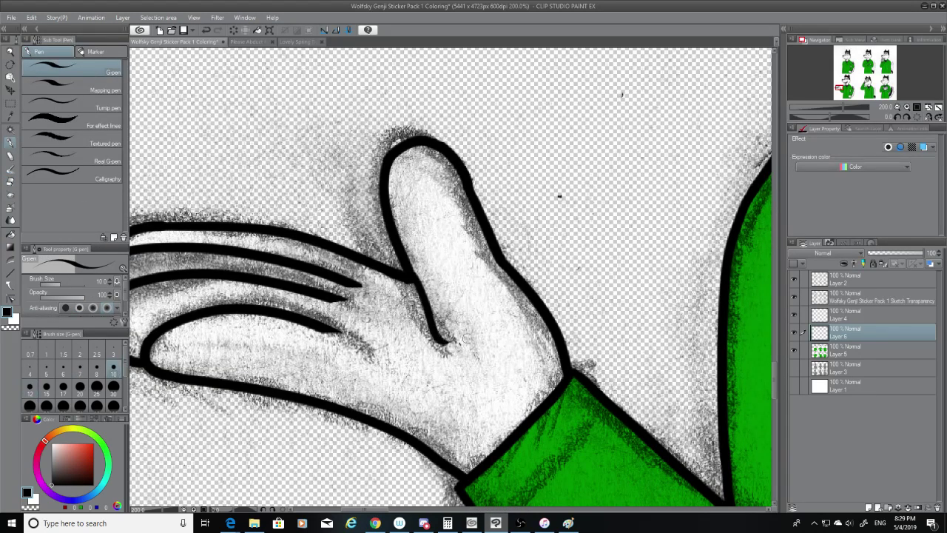
key("ctrl+z")
left_click_drag(411, 275, 456, 346)
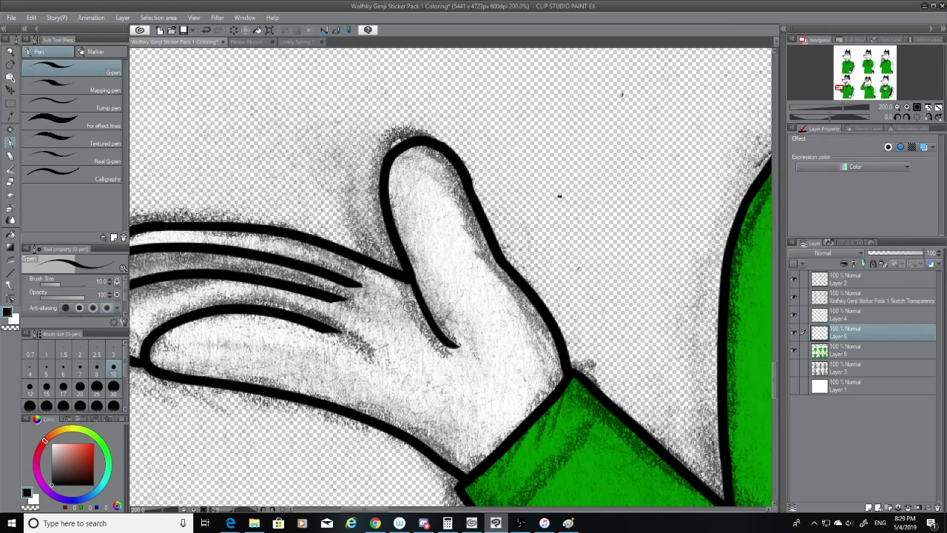
Draw a diagonal palm line from the thumb crease down toward the end of the lowest finger line.
left_click_drag(412, 302, 376, 362)
key("ctrl+z")
mouse_move(416, 299)
left_mouse_down()
mouse_move(374, 365)
mouse_move(466, 409)
left_mouse_up()
key("ctrl+z")
Draw the lower palm line from the diagonal line's lower end toward the wrist, redoing the stroke until it fits.
left_click_drag(388, 362, 476, 391)
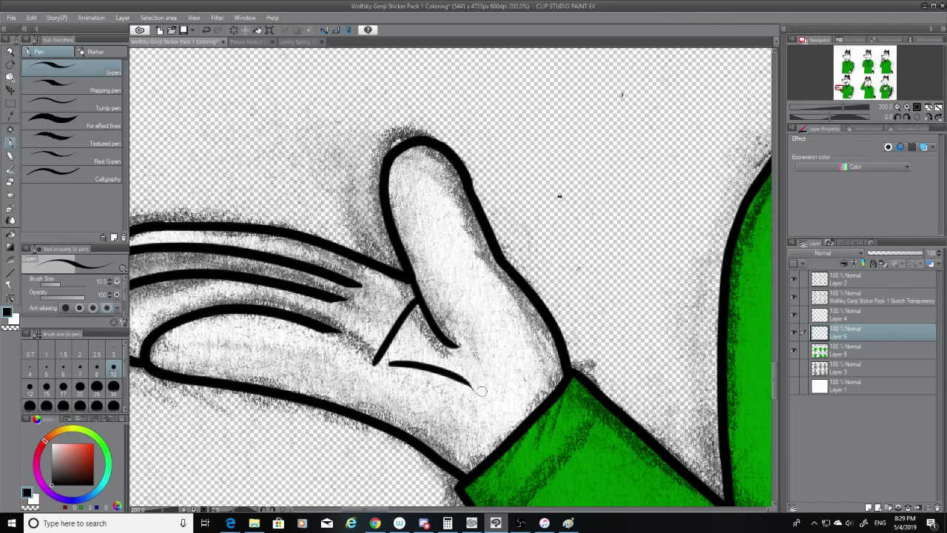
key("ctrl+z")
left_click_drag(375, 364, 478, 389)
key("ctrl+z")
left_click_drag(372, 362, 462, 371)
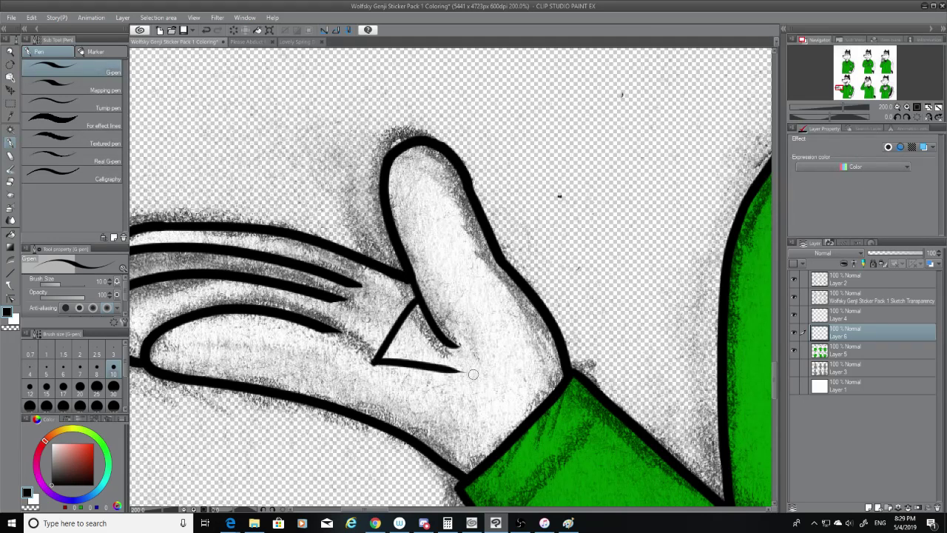
key("ctrl+z")
left_click_drag(375, 363, 461, 372)
key("ctrl+z")
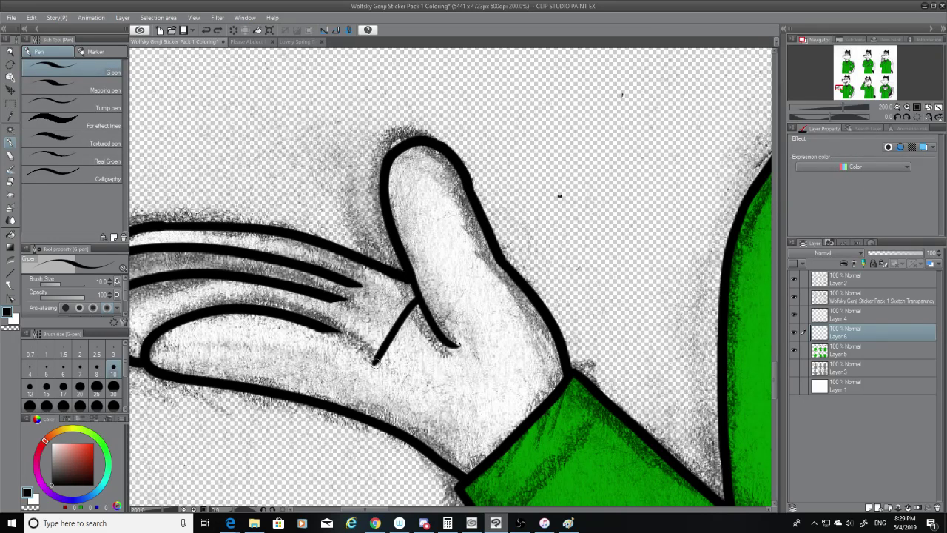
left_click_drag(374, 362, 455, 385)
Draw a curved cuff line across the green sleeve below the wrist with the G-pen at size 12, following the sketch.
scroll(774, 381, "down", 5)
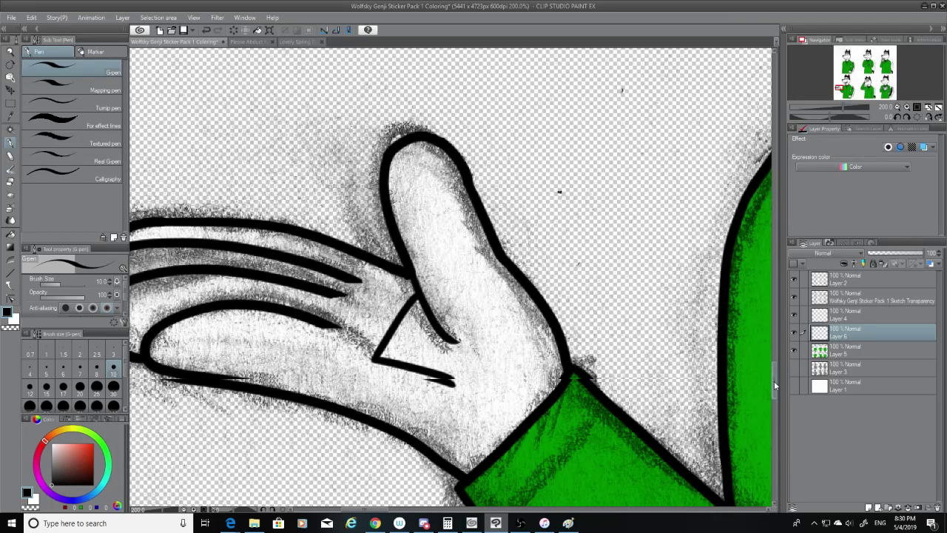
left_click_drag(602, 225, 442, 380)
key("ctrl+z")
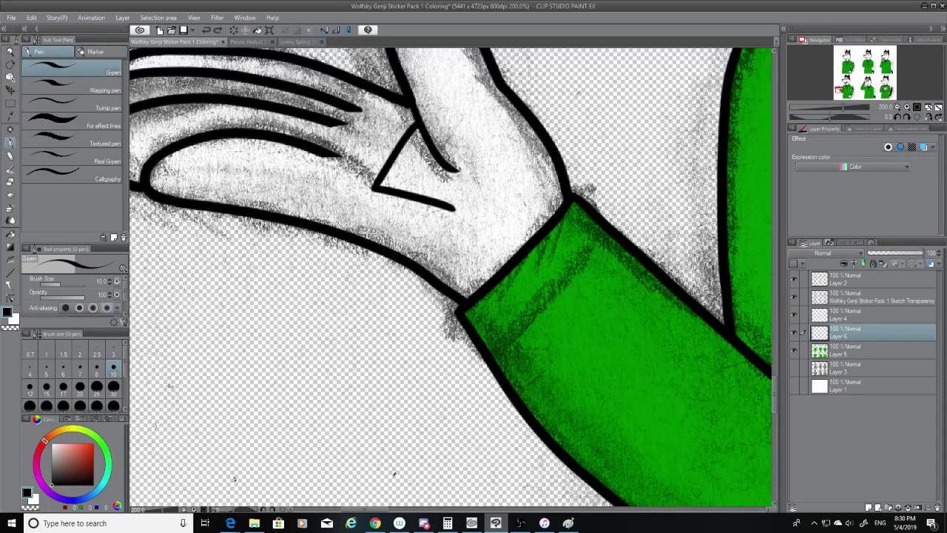
left_click(30, 386)
left_click_drag(607, 230, 441, 379)
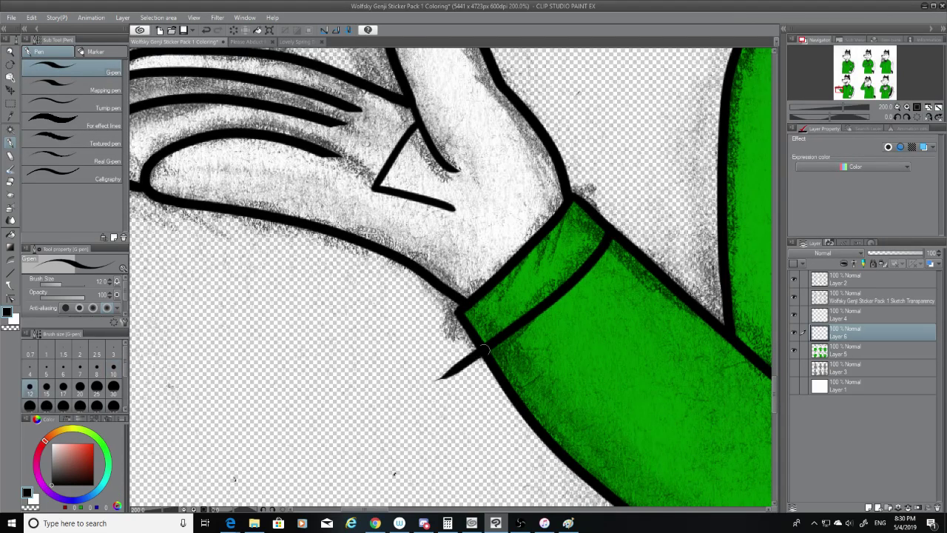
key("ctrl+z")
left_click_drag(606, 230, 440, 394)
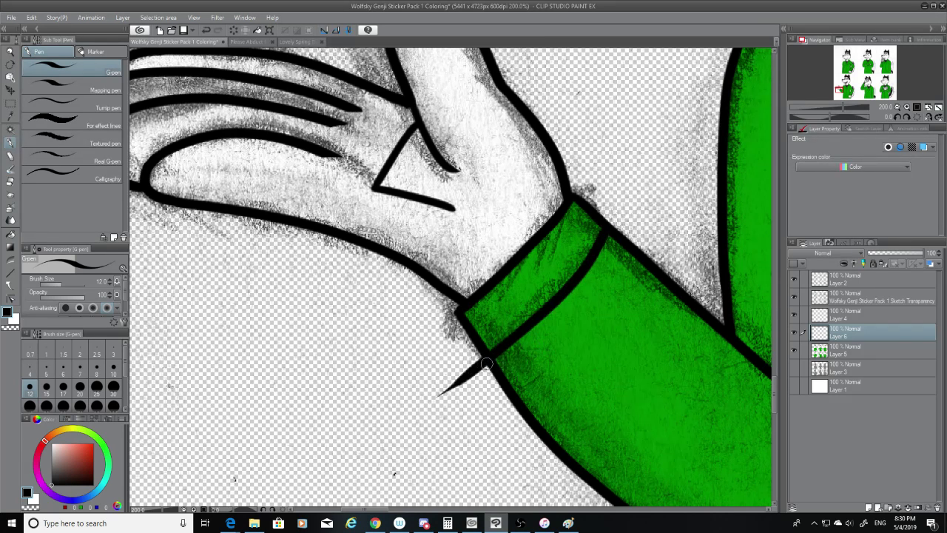
left_click_drag(486, 364, 480, 358)
Erase the part of the cuff line overshooting the sleeve outline with the Hard eraser at size 20 and hide the sketch.
left_click(11, 181)
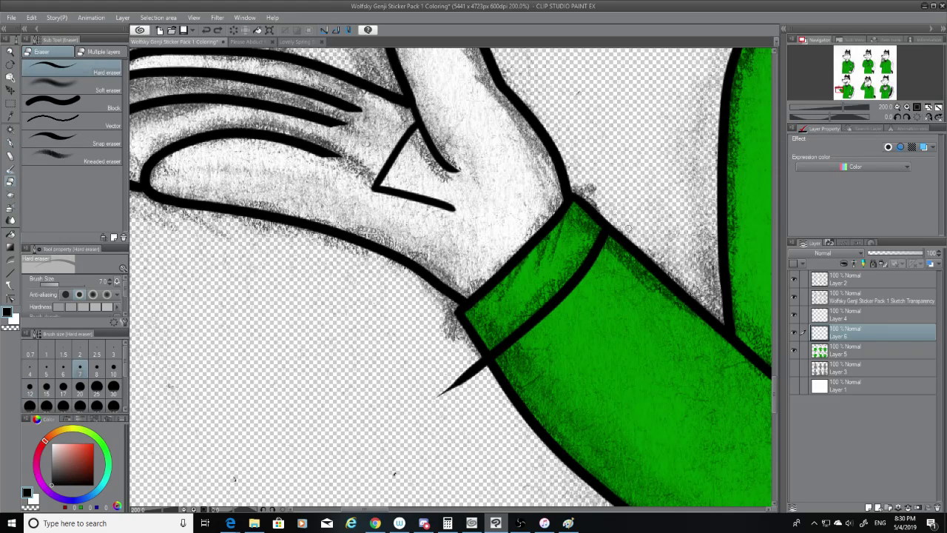
left_click(88, 395)
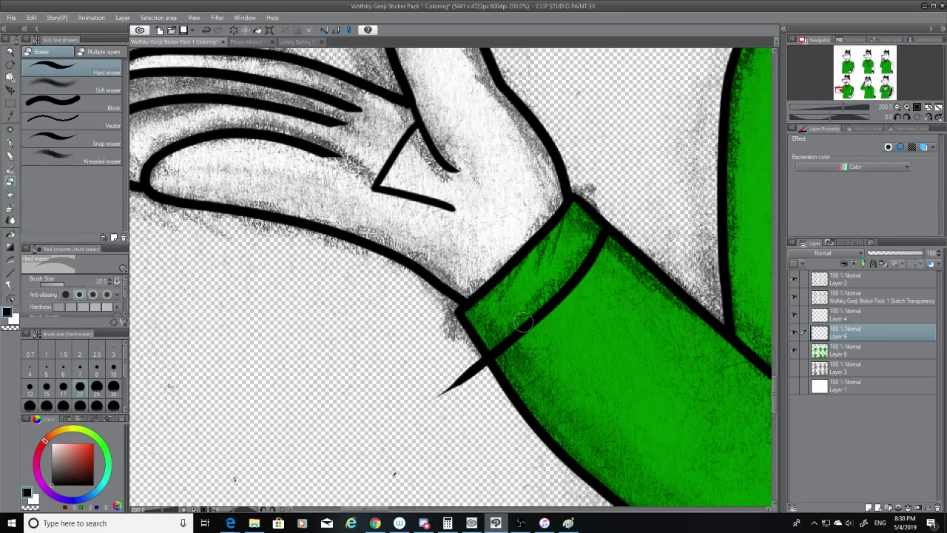
left_click(795, 280)
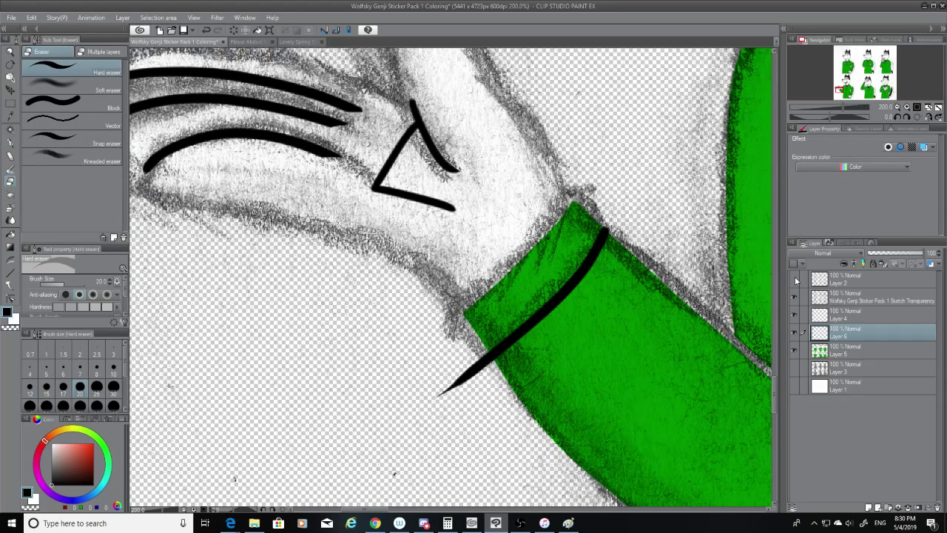
left_click(795, 280)
mouse_move(466, 397)
left_mouse_down()
mouse_move(437, 403)
mouse_move(485, 361)
left_mouse_up()
left_click(794, 298)
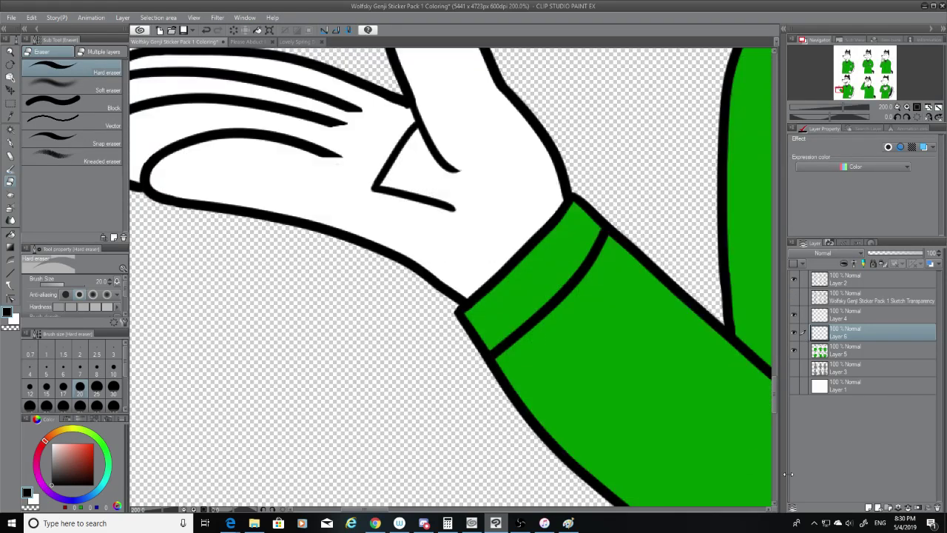
Look over the sheet of six wolf characters and find the facepalming wolf in the lower row.
scroll(773, 339, "down", 5)
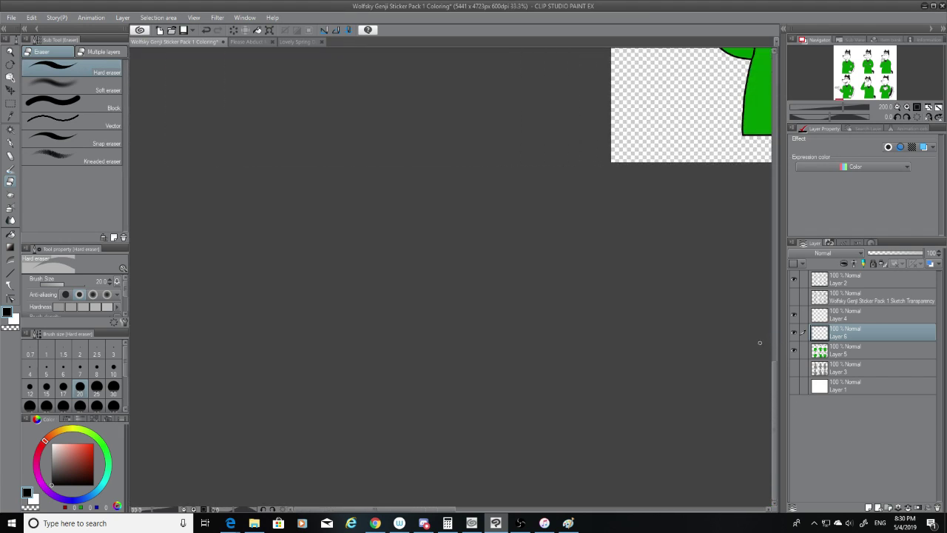
scroll(769, 359, "down", 3)
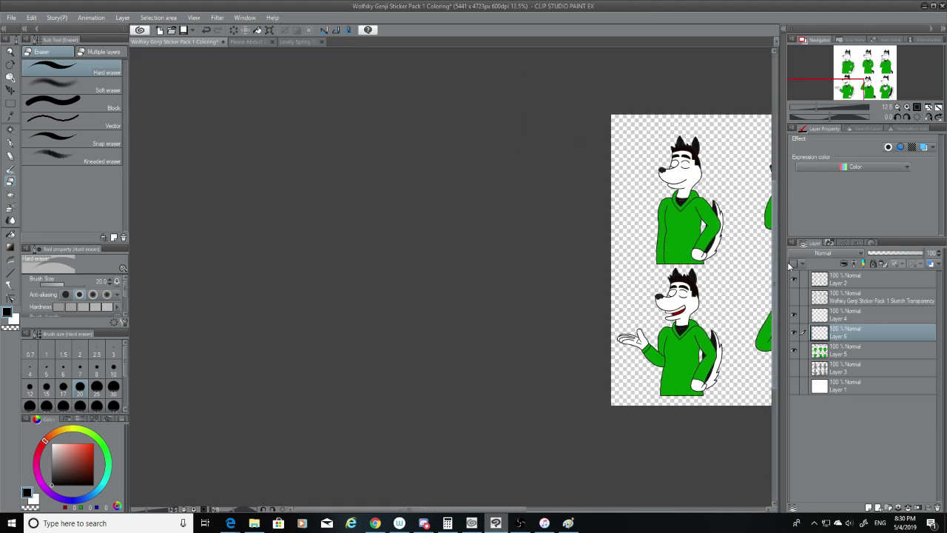
scroll(725, 247, "up", 4)
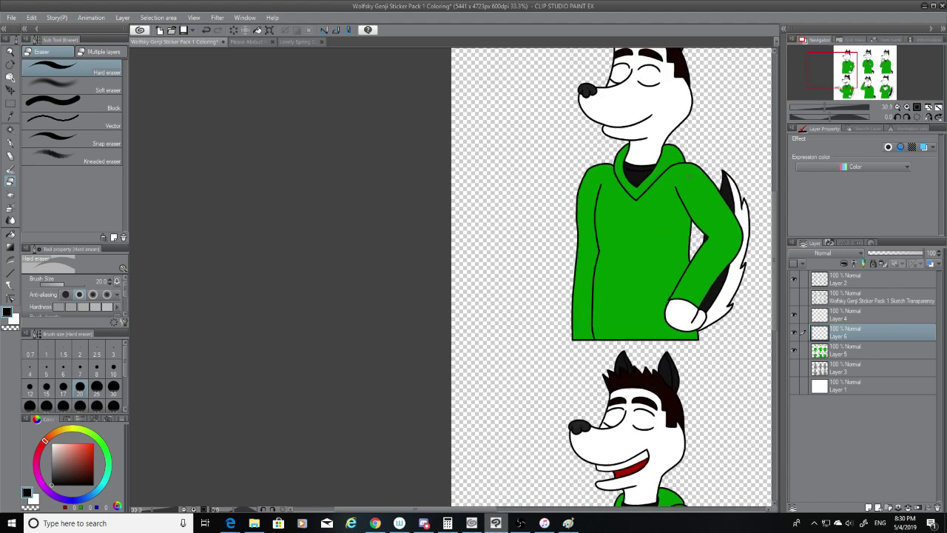
scroll(643, 377, "down", 3)
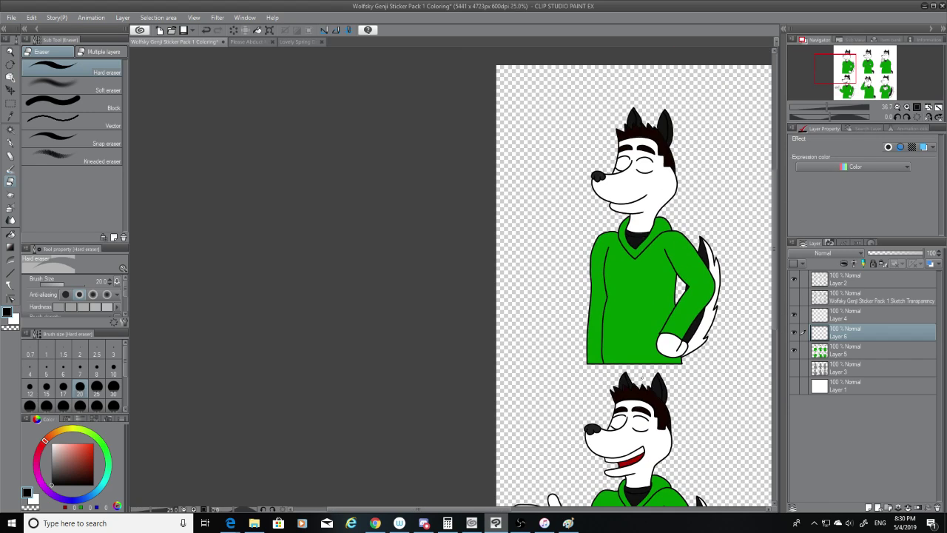
left_click_drag(509, 509, 592, 513)
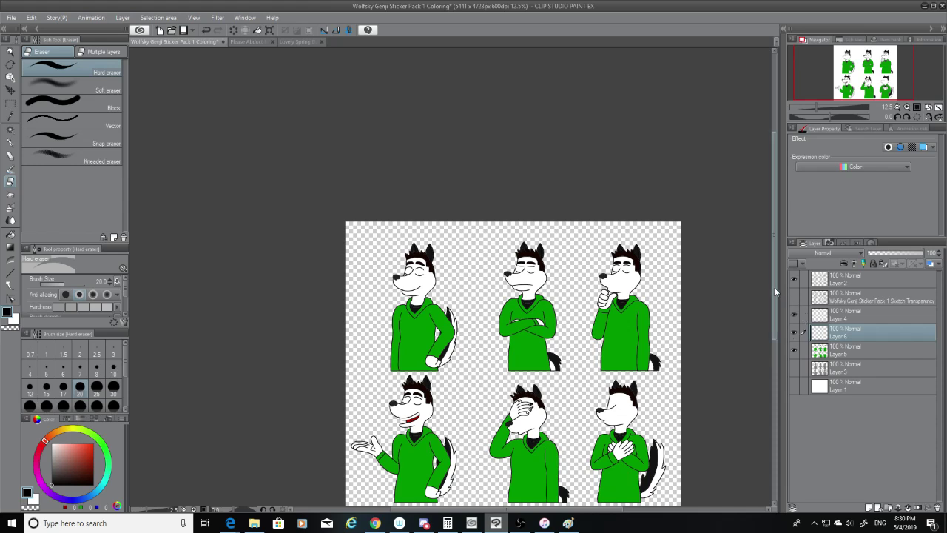
left_click_drag(774, 288, 776, 353)
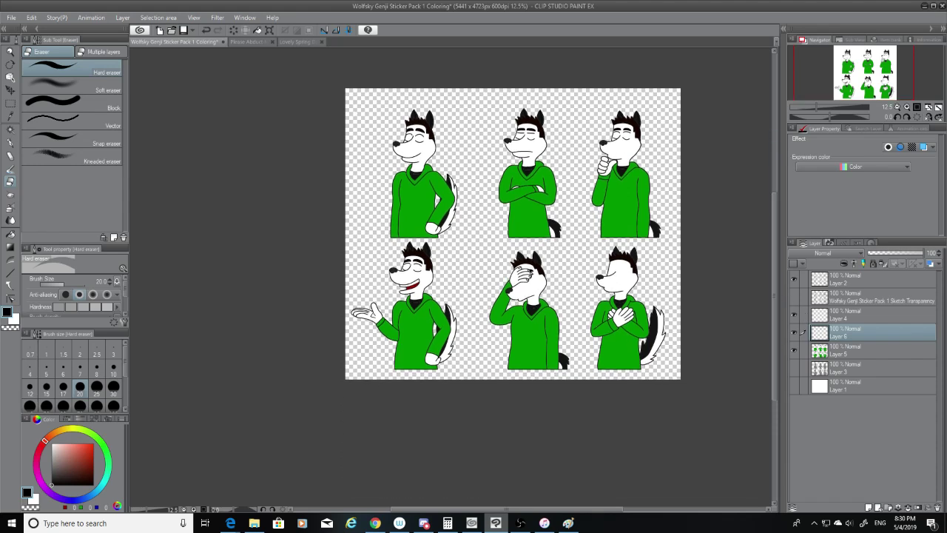
scroll(537, 265, "up", 5)
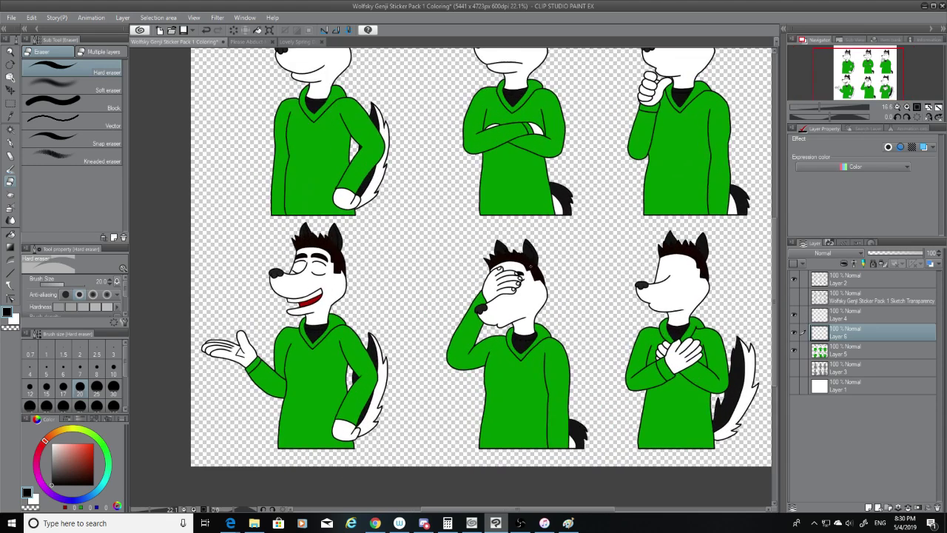
scroll(739, 334, "up", 1)
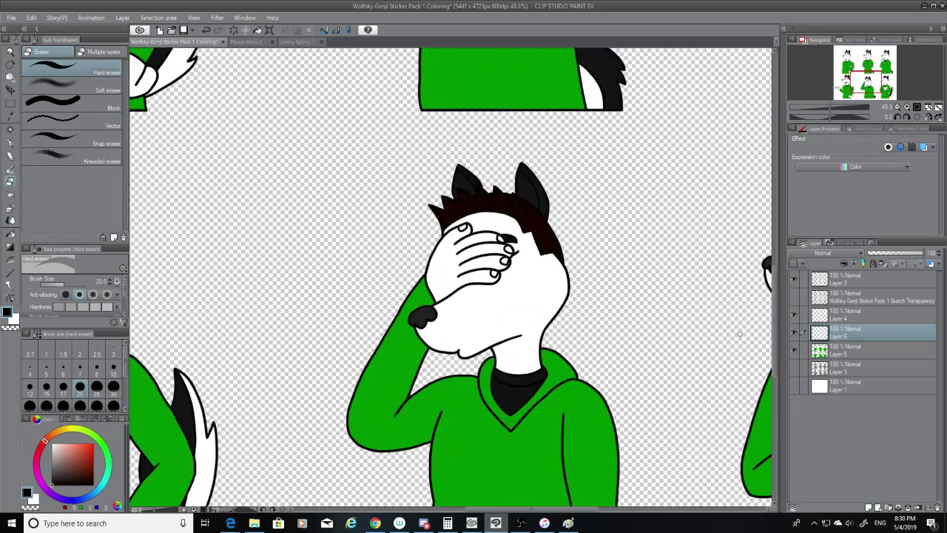
Draw the facepalming wolf's mouth line in black on Layer 6 with the G-pen at size 12, using the sketch as a guide.
left_click(794, 299)
scroll(542, 331, "up", 5)
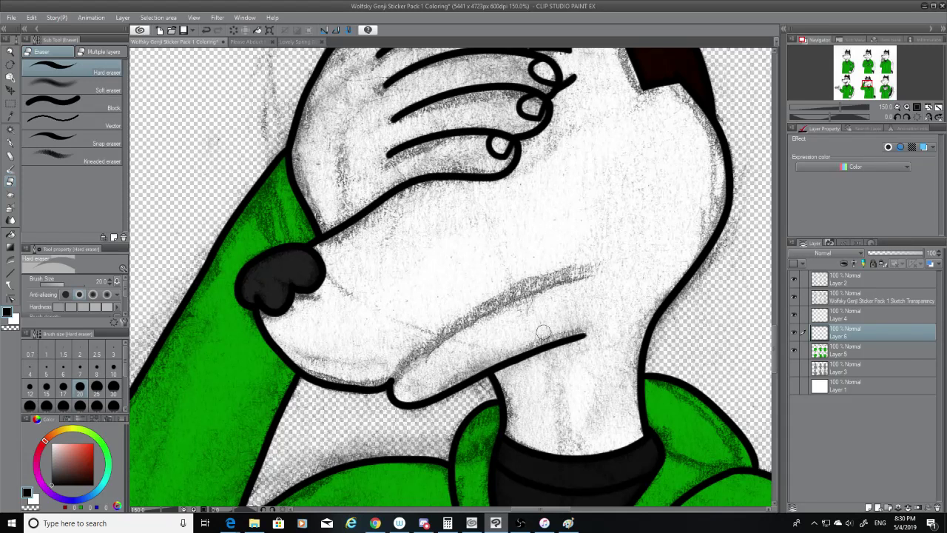
left_click(11, 143)
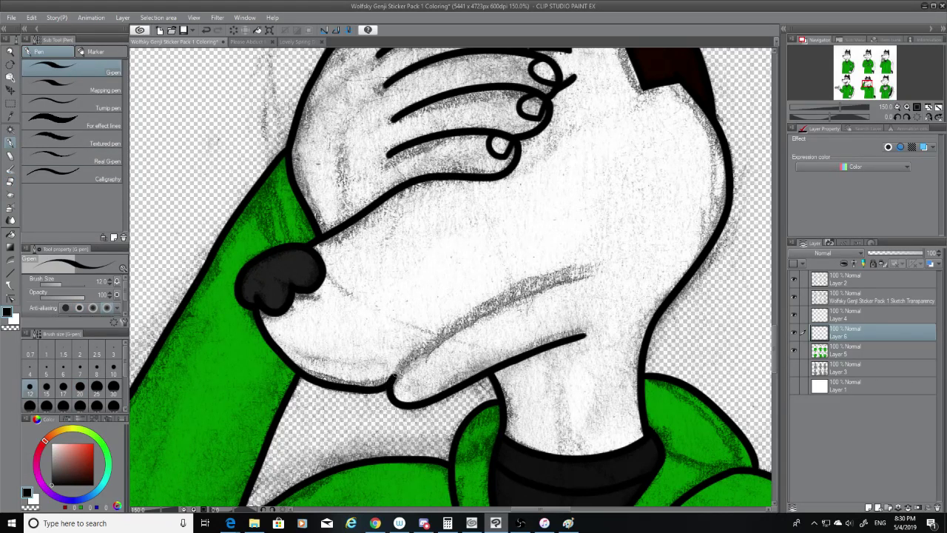
left_click_drag(396, 373, 636, 265)
left_click(794, 296)
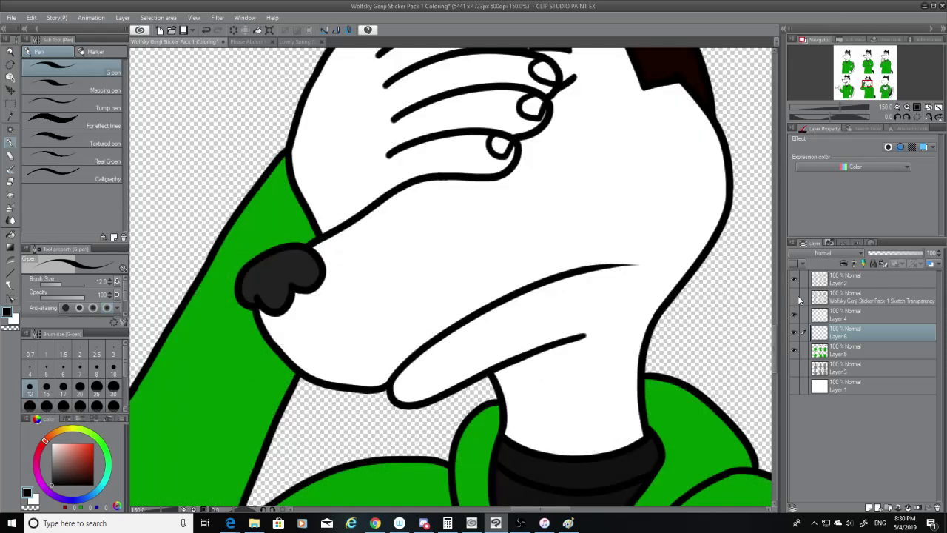
Shorten the cheek end of the mouth line to match the sketch with the Hard eraser at size 20, leaving the sketch hidden.
left_click(10, 181)
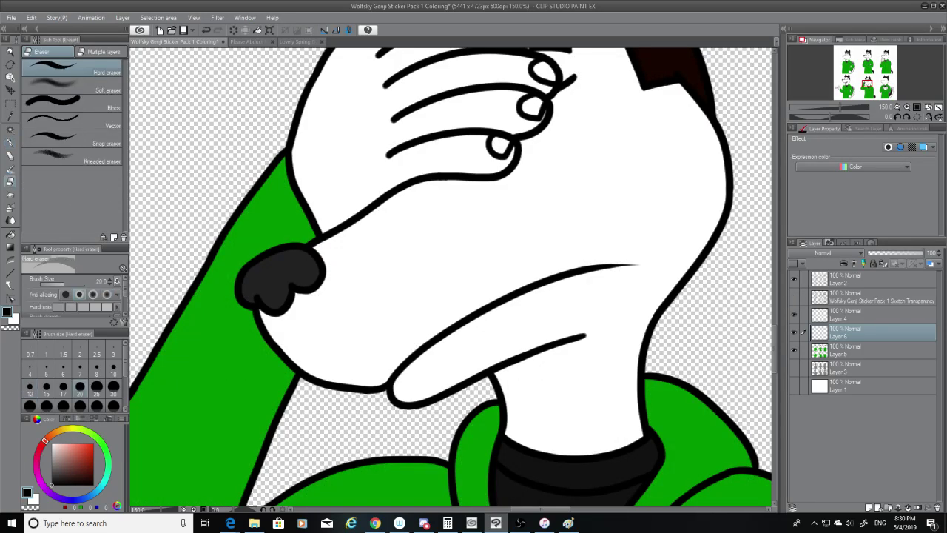
left_click(796, 296)
left_click_drag(620, 263, 557, 297)
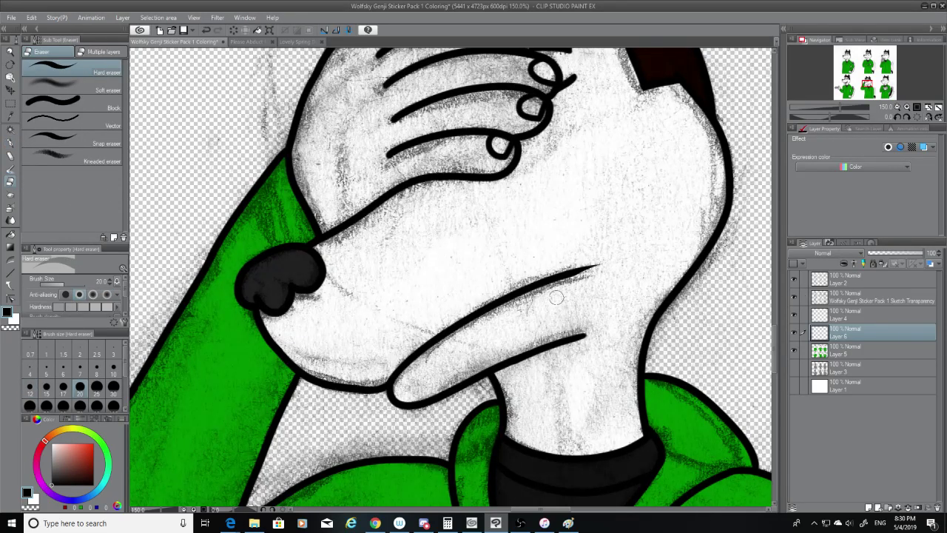
left_click_drag(615, 261, 545, 311)
left_click(794, 297)
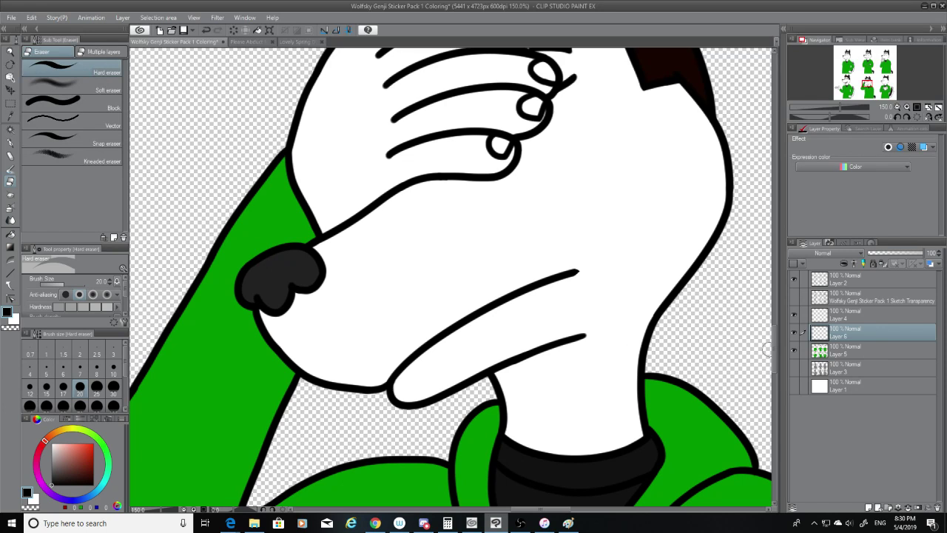
scroll(767, 350, "down", 4)
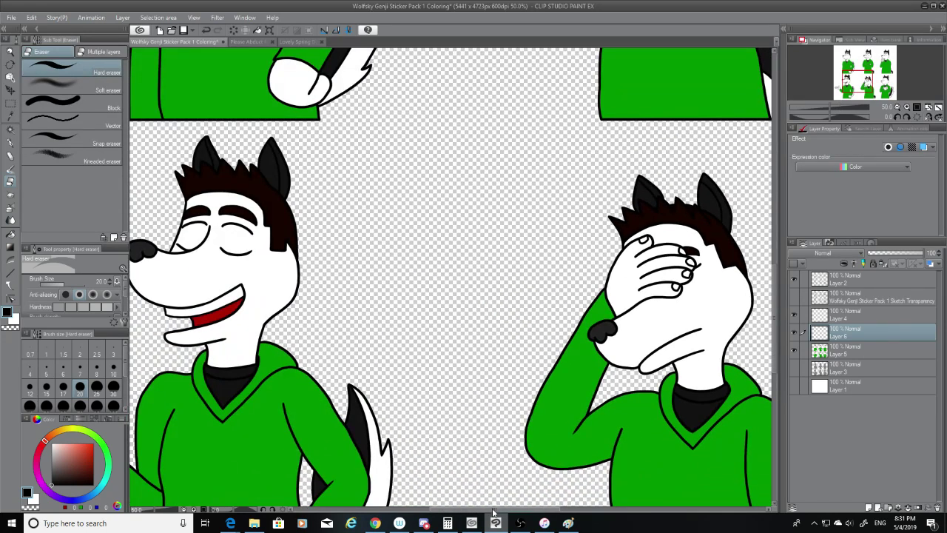
Show the sketch layer over the wolf with hands crossed on its chest in the lower row.
left_click_drag(494, 511, 590, 527)
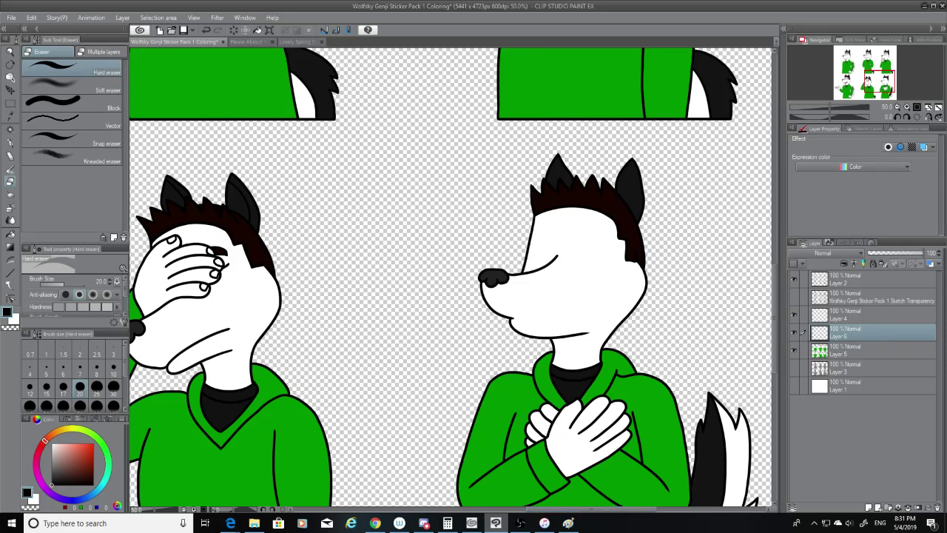
left_click(794, 298)
left_click(794, 298)
left_click(794, 298)
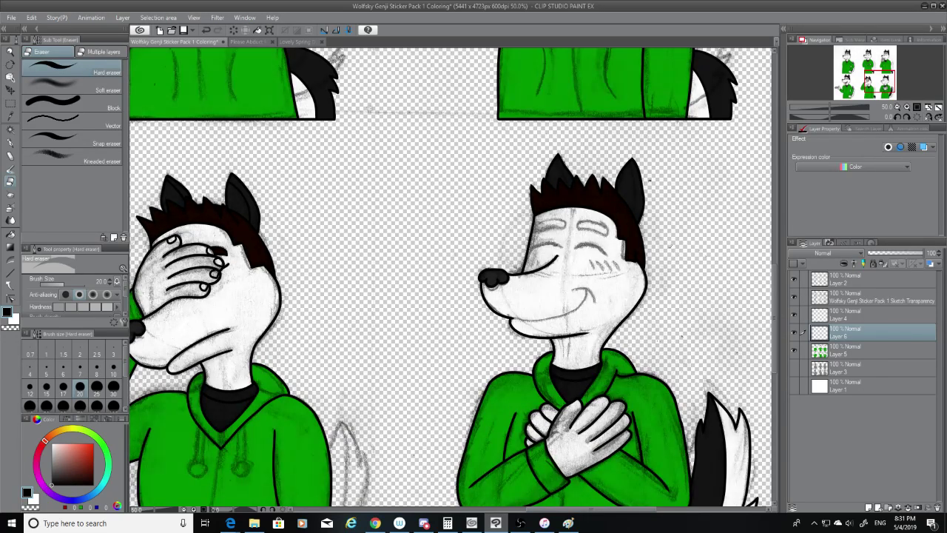
Draw the inner line of the ear nearer the snout in black on Layer 6 with the G-pen at size 10, leaving the sketch hidden.
scroll(571, 156, "up", 6)
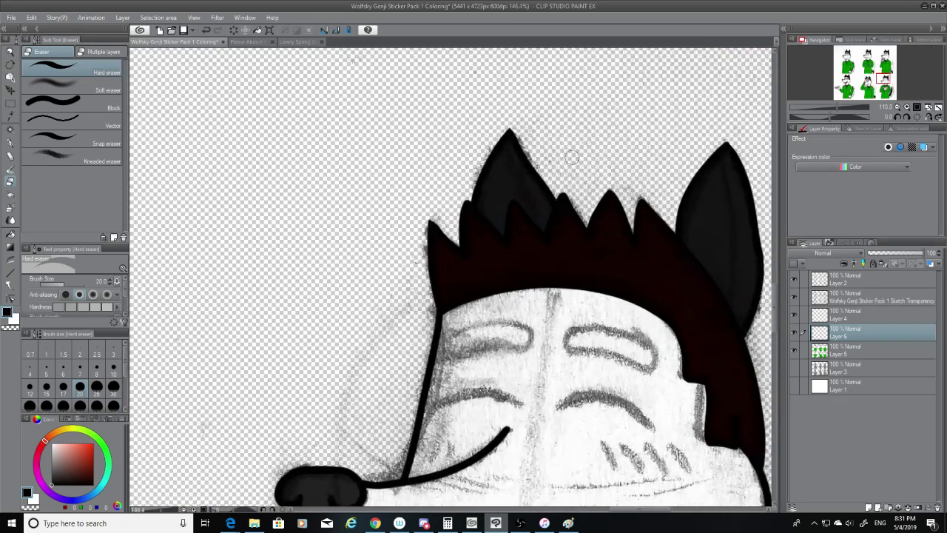
scroll(571, 157, "up", 3)
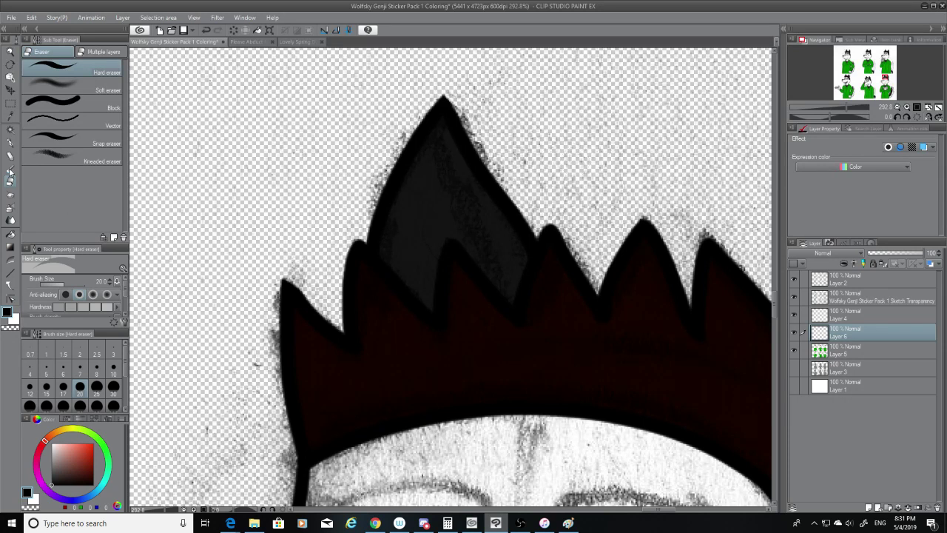
left_click(10, 142)
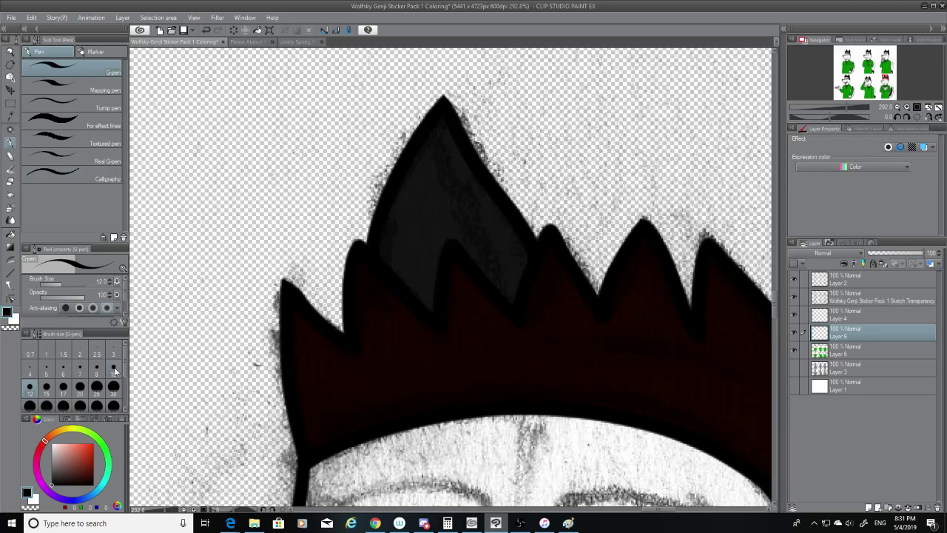
left_click_drag(438, 117, 501, 275)
key("ctrl+z")
left_click_drag(441, 125, 506, 305)
key("ctrl+z")
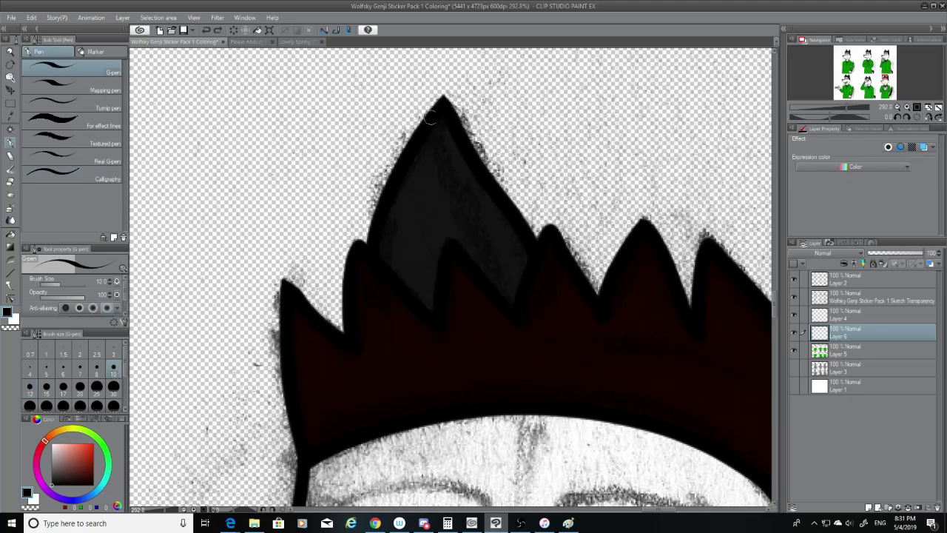
left_click_drag(436, 119, 512, 306)
key("ctrl+z")
left_click_drag(438, 123, 509, 302)
key("ctrl+z")
mouse_move(426, 122)
left_mouse_down()
mouse_move(500, 252)
mouse_move(516, 320)
left_mouse_up()
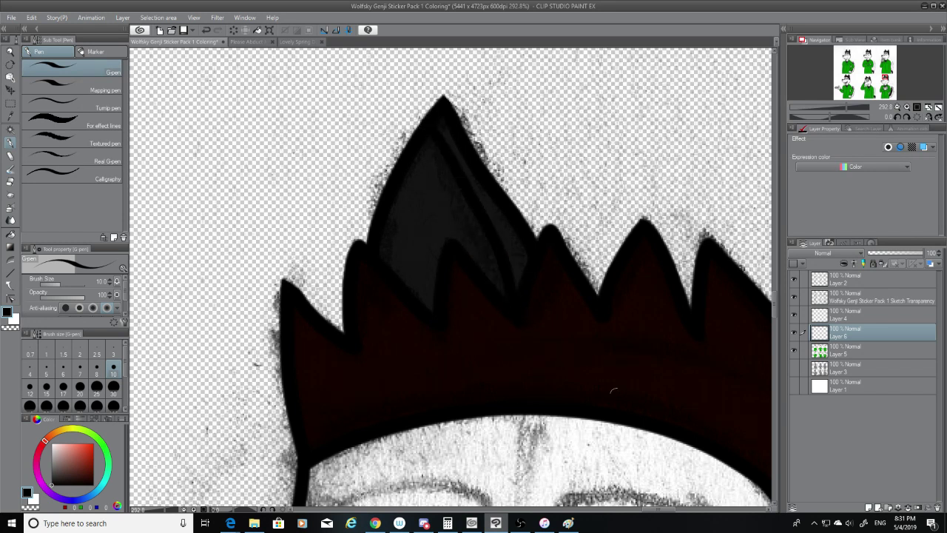
left_click(795, 297)
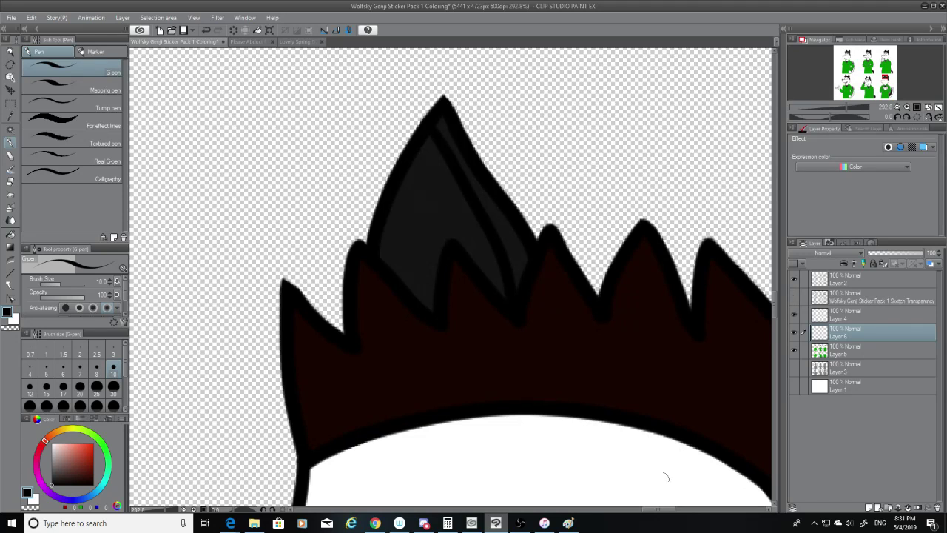
Draw the curved inner line of the wolf's rear ear along the sketch with the G-pen at size 10 and hide the sketch.
left_click(662, 504)
key("ctrl+z")
left_click_drag(658, 510, 680, 510)
left_click(795, 297)
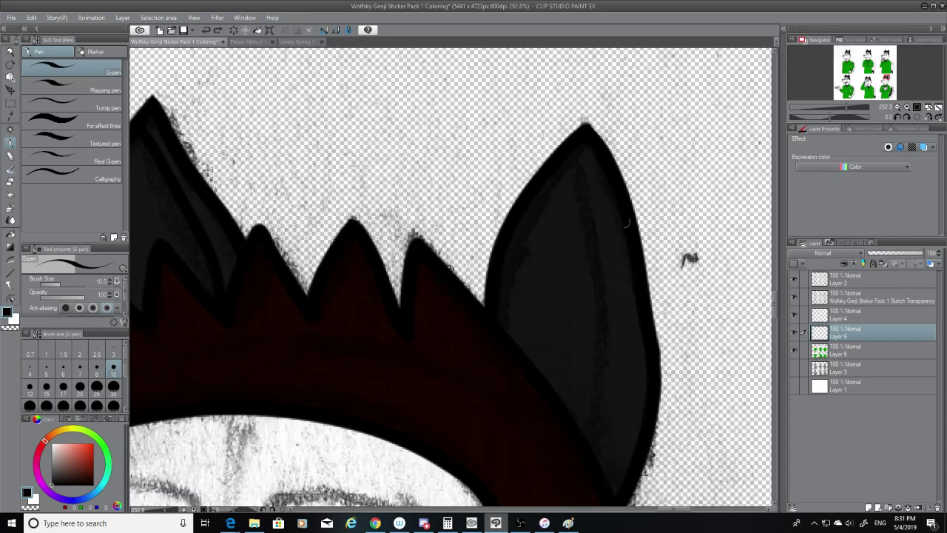
mouse_move(577, 152)
left_mouse_down()
mouse_move(605, 366)
mouse_move(588, 443)
left_mouse_up()
key("ctrl+z")
left_click_drag(577, 154, 591, 444)
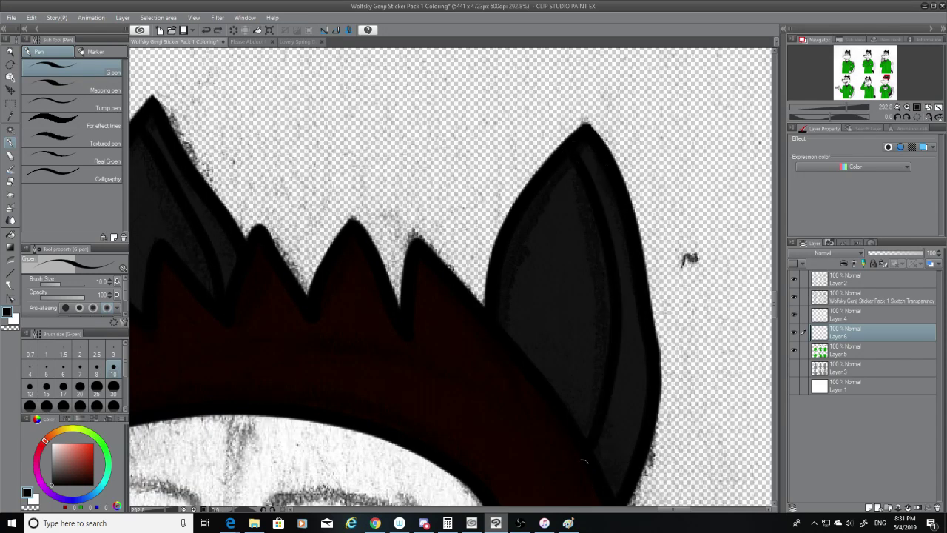
key("ctrl+z")
left_click_drag(566, 146, 627, 449)
key("ctrl+z")
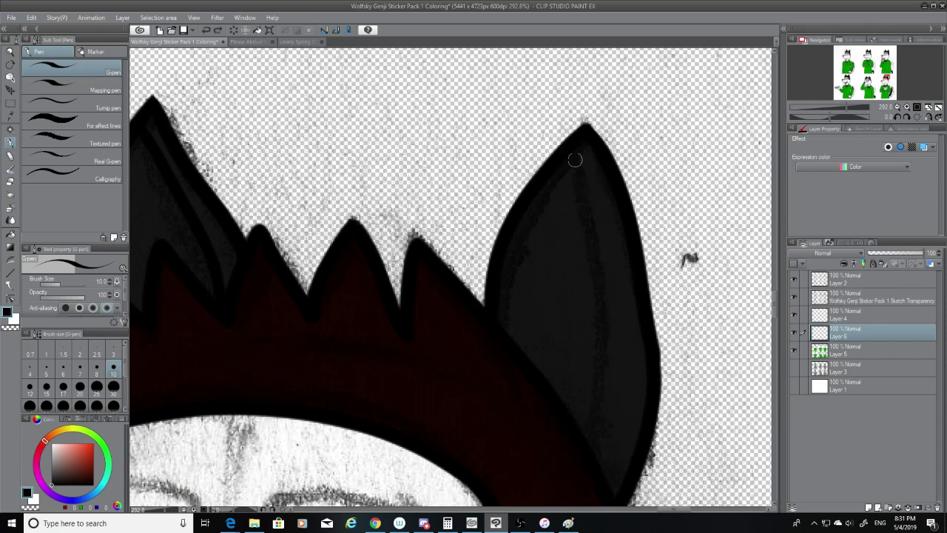
left_click_drag(575, 156, 576, 498)
left_click(794, 297)
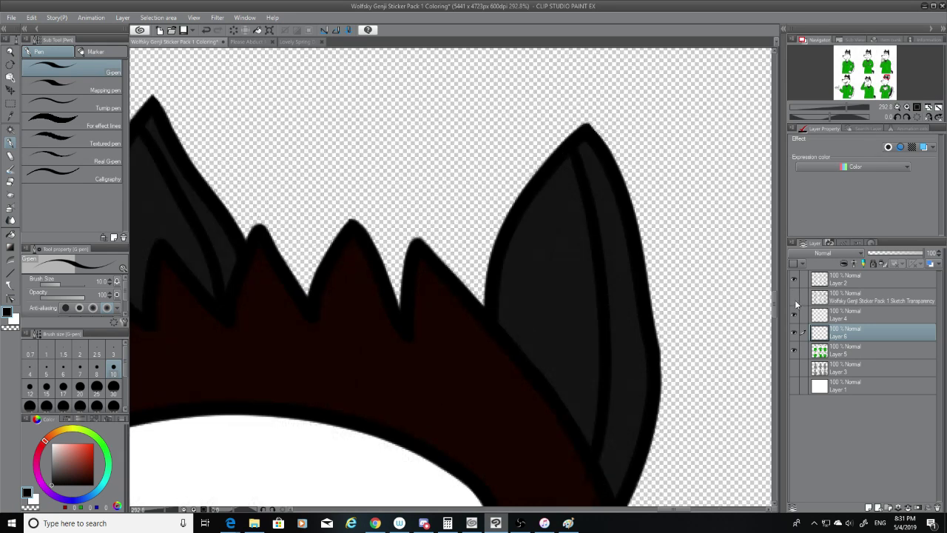
Show the sketch and draw the upper edge and inner end of the eyebrow nearer the sideburn with the G-pen at size 10.
left_click(10, 193)
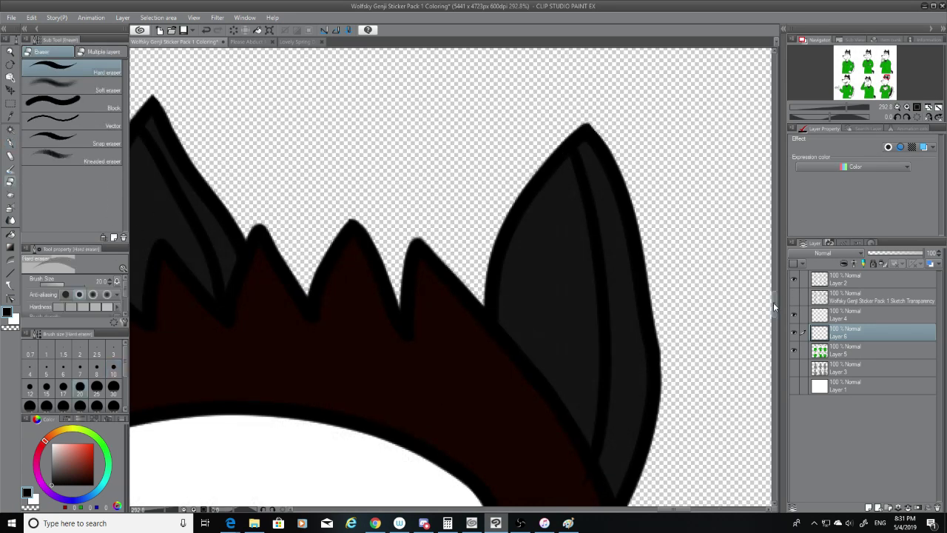
scroll(774, 302, "down", 3)
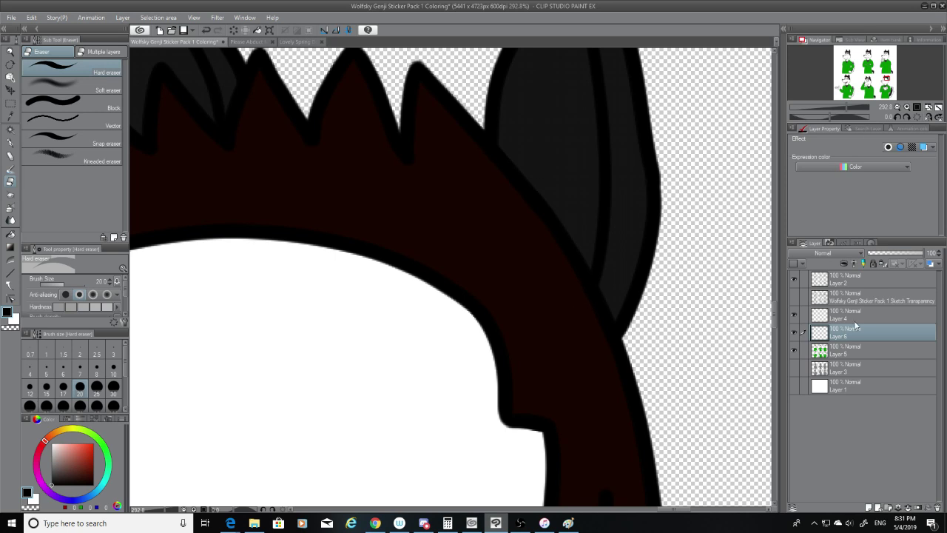
left_click(794, 297)
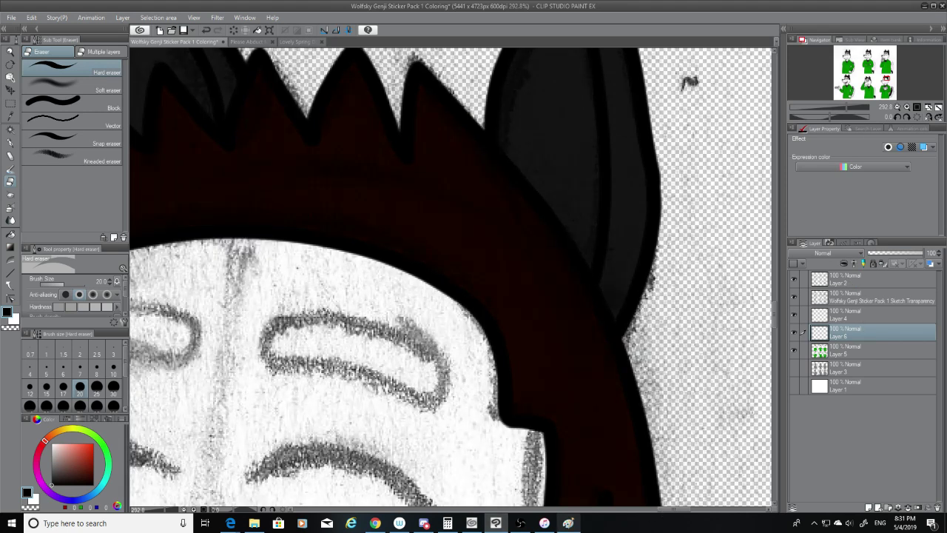
scroll(681, 502, "left", 5)
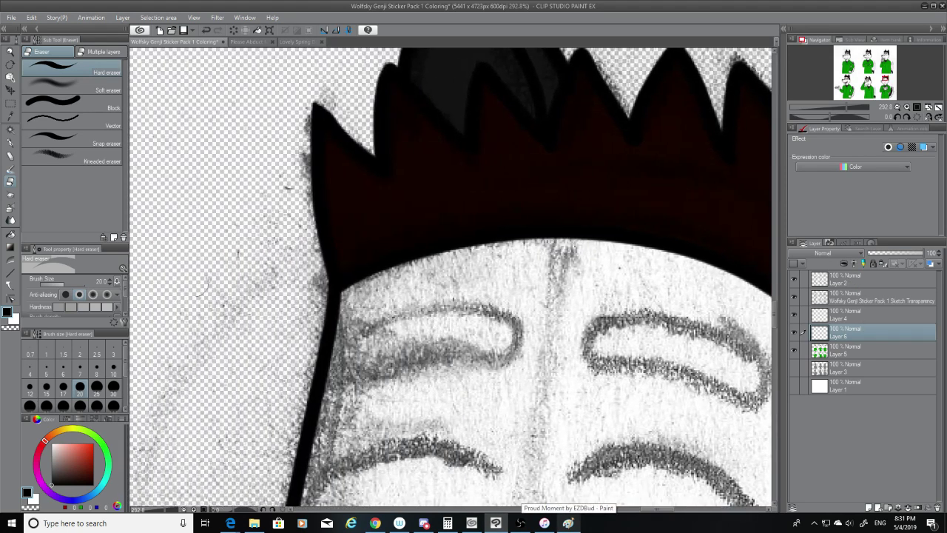
left_click(10, 143)
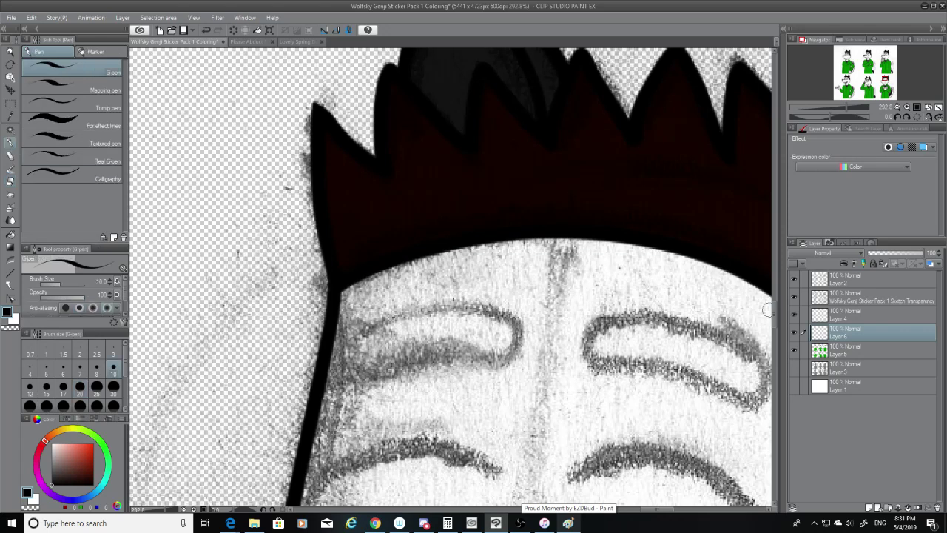
left_click_drag(772, 310, 773, 316)
left_click_drag(650, 509, 655, 509)
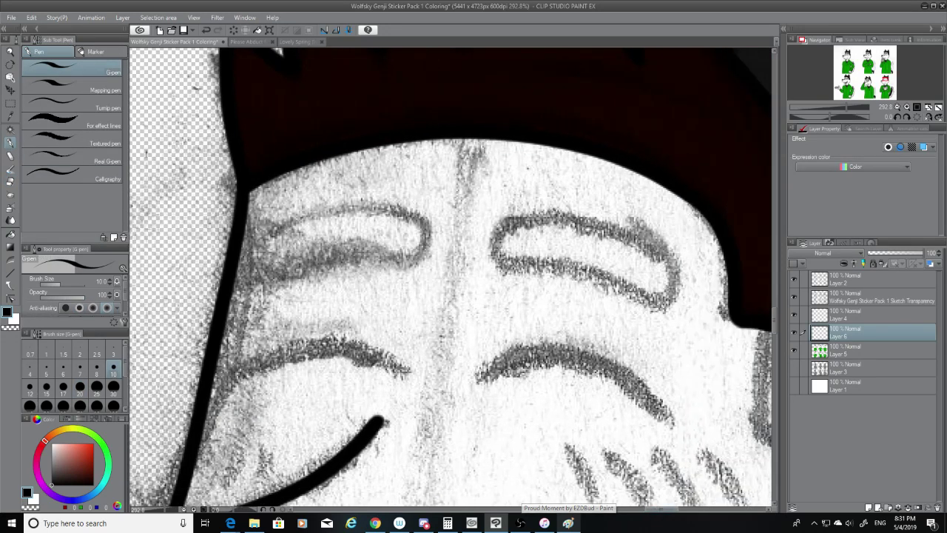
mouse_move(501, 222)
left_mouse_down()
mouse_move(654, 264)
mouse_move(701, 337)
left_mouse_up()
key("ctrl+z")
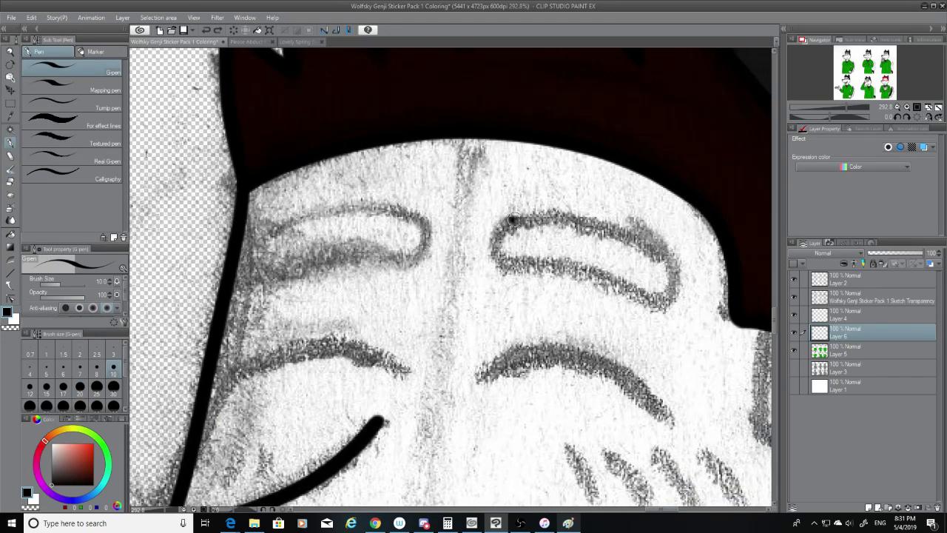
left_click_drag(513, 219, 691, 315)
left_click_drag(516, 219, 626, 302)
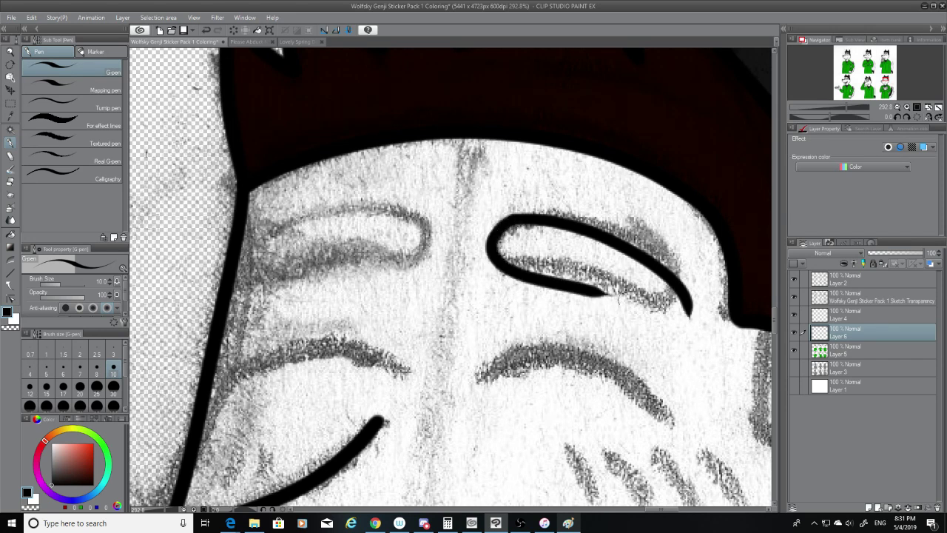
key("ctrl+z")
mouse_move(522, 215)
left_mouse_down()
mouse_move(503, 259)
mouse_move(530, 250)
mouse_move(502, 234)
mouse_move(504, 265)
mouse_move(504, 250)
mouse_move(508, 261)
mouse_move(499, 254)
mouse_move(687, 330)
left_mouse_up()
key("ctrl+z")
key("ctrl+z")
key("ctrl+z")
key("ctrl+z")
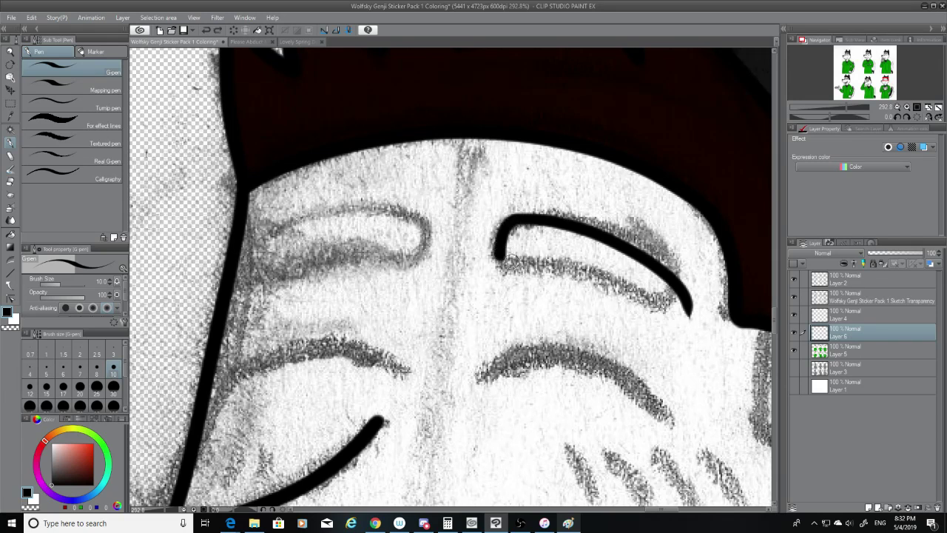
Draw the lower edge of the sideburn-side eyebrow and join it to the upper edge at the outer tip.
left_click_drag(503, 255, 706, 337)
key("ctrl+z")
left_click_drag(498, 254, 691, 322)
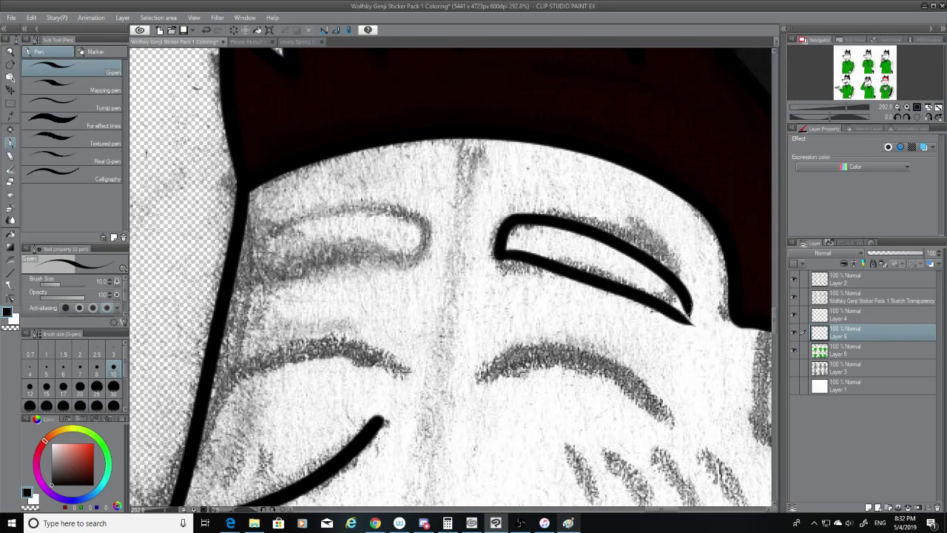
key("ctrl+z")
mouse_move(497, 254)
left_mouse_down()
mouse_move(688, 321)
mouse_move(707, 337)
left_mouse_up()
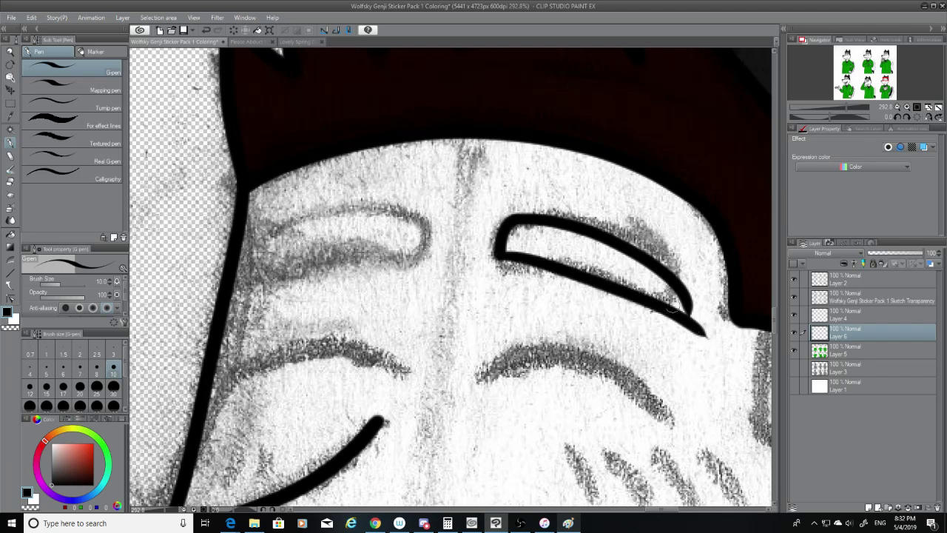
left_click_drag(687, 302, 694, 323)
Trim the line overshooting the outer tip of the sideburn-side eyebrow with the Hard eraser at size 20.
left_click(11, 181)
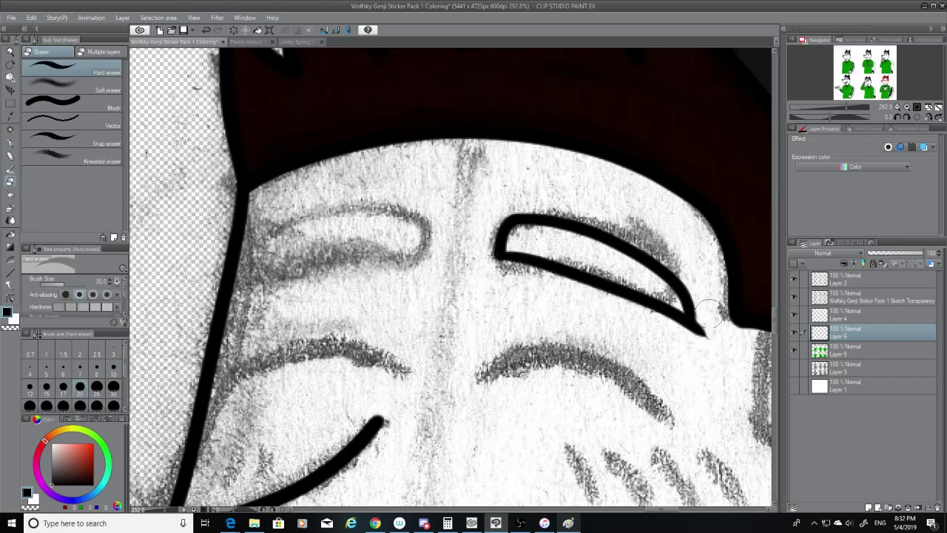
left_click_drag(700, 329, 706, 338)
left_click(10, 145)
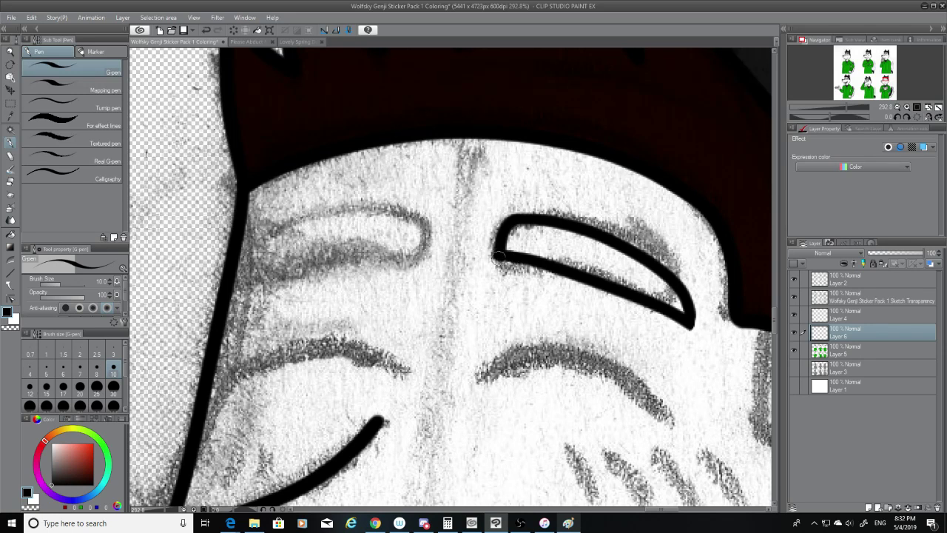
key("ctrl+z")
left_click_drag(529, 265, 501, 254)
left_click_drag(423, 216, 423, 258)
key("ctrl+z")
key("ctrl+z")
key("ctrl+z")
left_click_drag(422, 217, 423, 257)
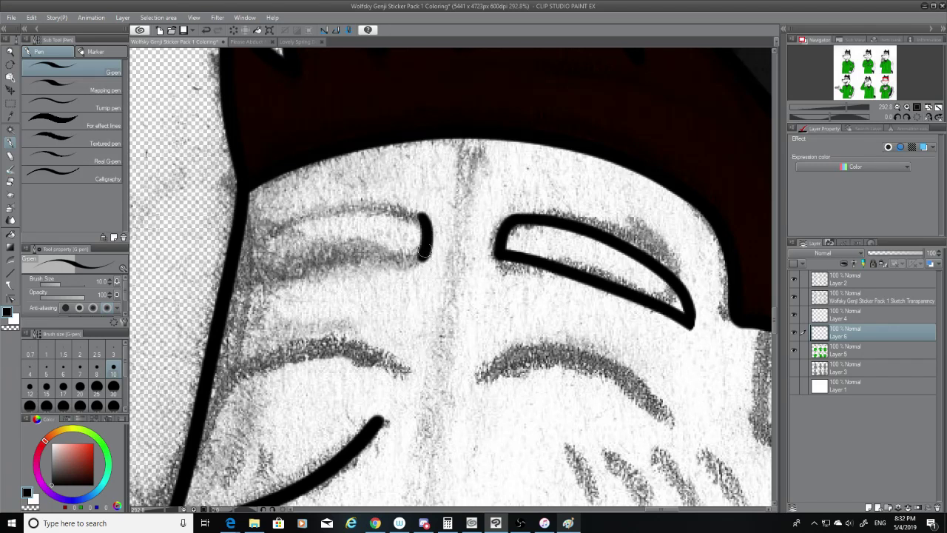
key("ctrl+z")
left_click_drag(422, 215, 426, 258)
key("ctrl+z")
mouse_move(424, 216)
left_mouse_down()
mouse_move(430, 255)
mouse_move(310, 277)
left_mouse_up()
key("ctrl+z")
key("ctrl+z")
mouse_move(423, 219)
left_mouse_down()
mouse_move(428, 266)
mouse_move(385, 260)
mouse_move(261, 274)
left_mouse_up()
key("ctrl+z")
key("ctrl+z")
key("ctrl+z")
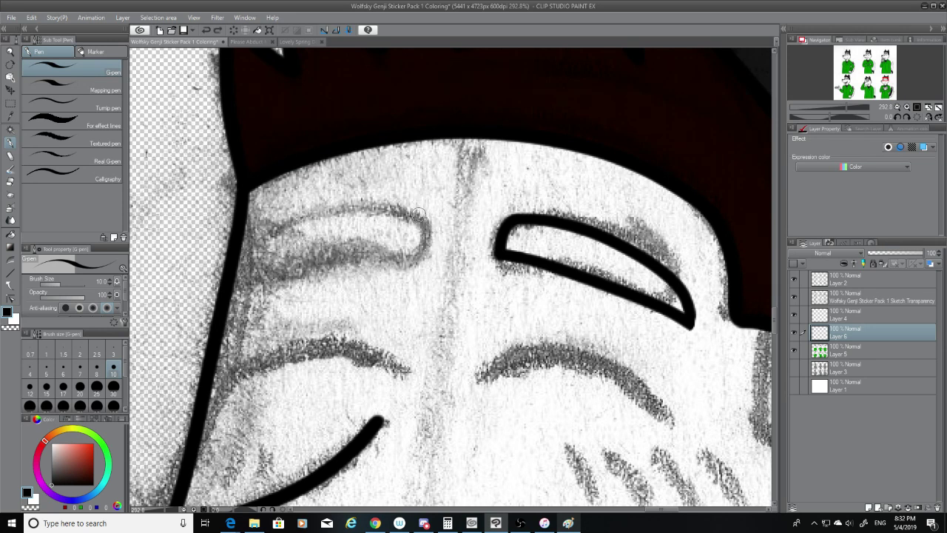
Draw the inner end, lower edge and upper edge of the eyebrow near the face outline with the G-pen at size 10.
mouse_move(419, 213)
left_mouse_down()
mouse_move(430, 250)
mouse_move(441, 247)
mouse_move(436, 254)
mouse_move(371, 252)
mouse_move(256, 291)
left_mouse_up()
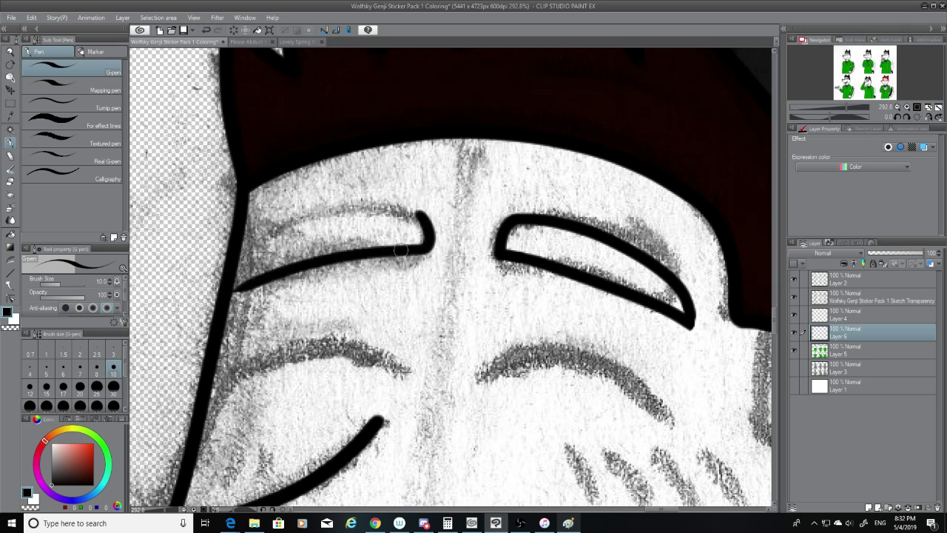
key("ctrl+z")
mouse_move(429, 250)
left_mouse_down()
mouse_move(390, 249)
mouse_move(244, 282)
left_mouse_up()
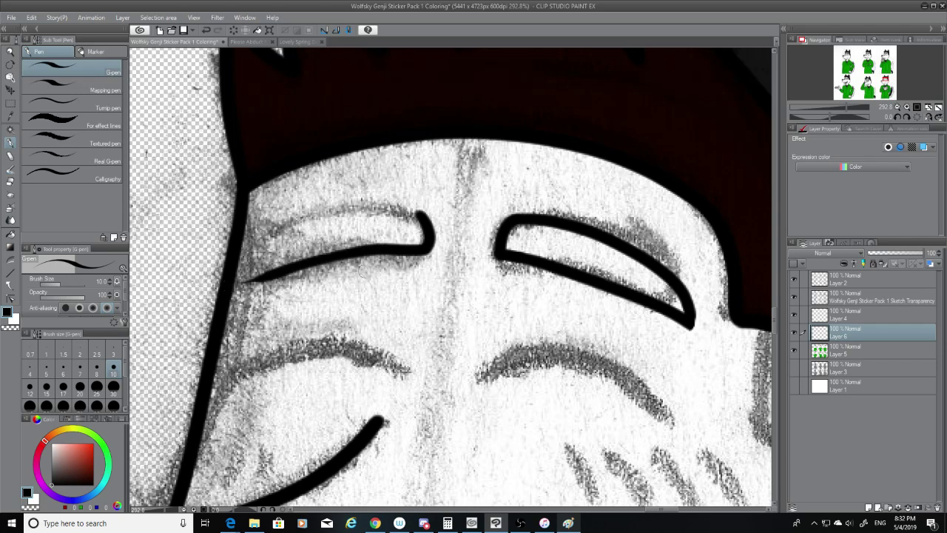
mouse_move(420, 217)
left_mouse_down()
mouse_move(379, 211)
mouse_move(244, 252)
left_mouse_up()
key("ctrl+z")
mouse_move(416, 214)
left_mouse_down()
mouse_move(378, 209)
mouse_move(264, 247)
mouse_move(247, 263)
left_mouse_up()
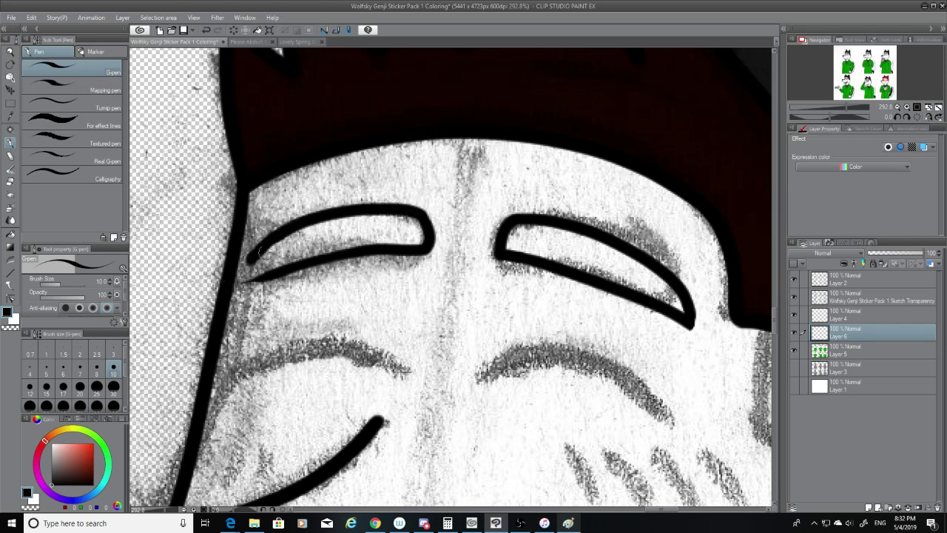
Close the outer end of the eyebrow beside the face outline with a curved stroke and hide the sketch.
key("ctrl+z")
mouse_move(282, 232)
left_mouse_down()
mouse_move(252, 273)
mouse_move(252, 252)
mouse_move(246, 276)
left_mouse_up()
key("ctrl+z")
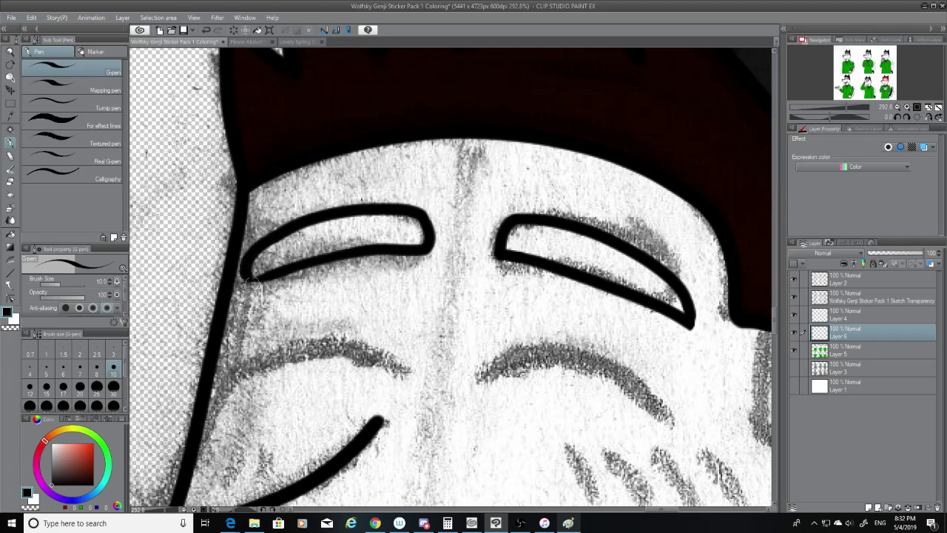
key("ctrl+z")
left_click_drag(286, 232, 247, 279)
key("ctrl+z")
key("ctrl+z")
left_click_drag(285, 232, 247, 280)
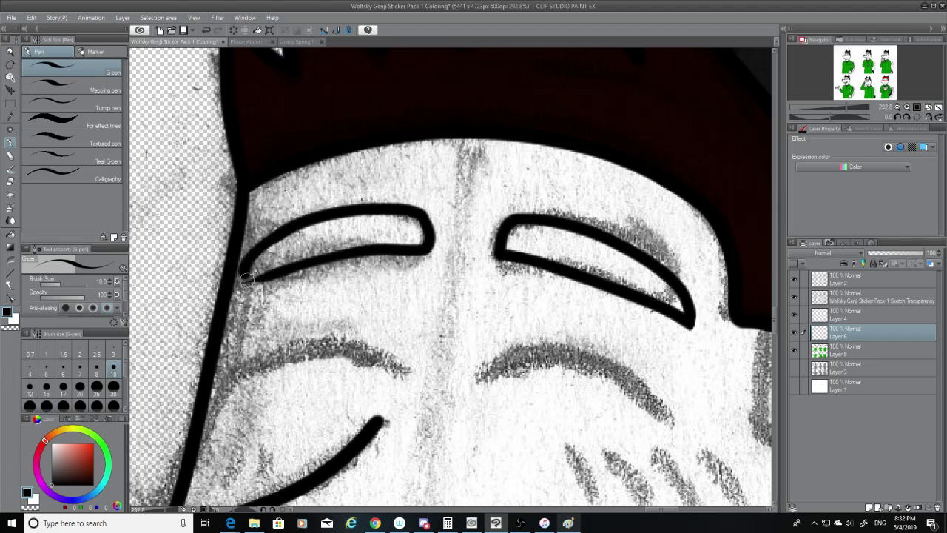
key("ctrl+z")
left_click_drag(286, 231, 248, 275)
key("ctrl+z")
left_click_drag(286, 231, 249, 279)
key("ctrl+z")
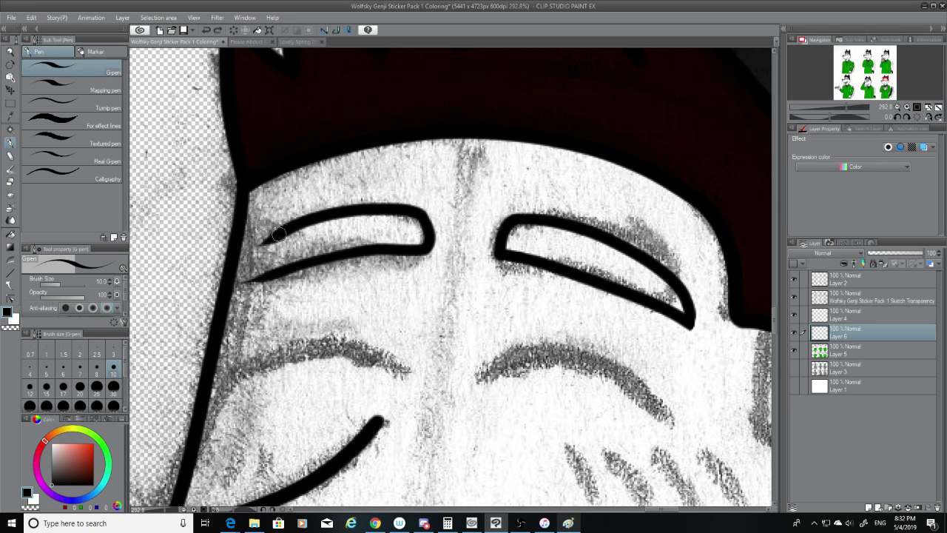
left_click_drag(279, 234, 251, 282)
key("ctrl+z")
left_click_drag(282, 232, 245, 285)
key("ctrl+z")
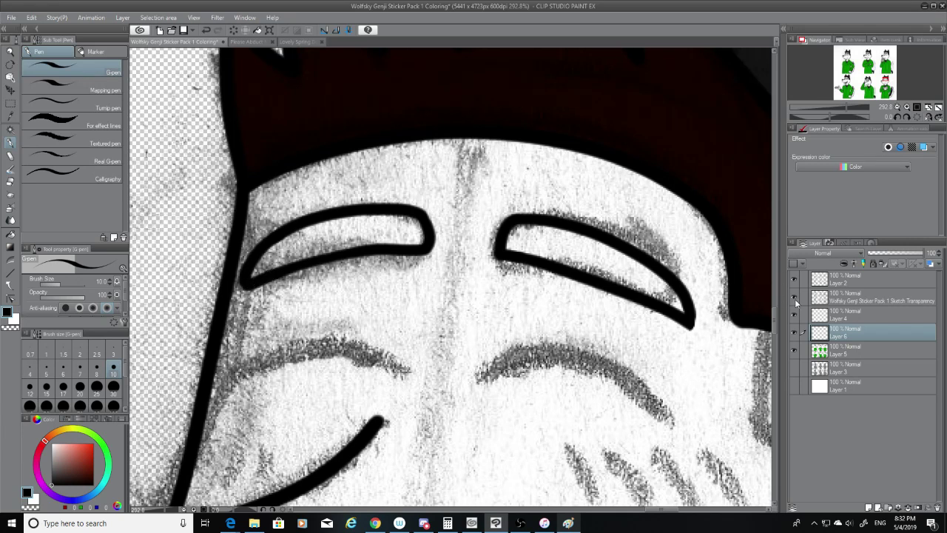
left_click(795, 299)
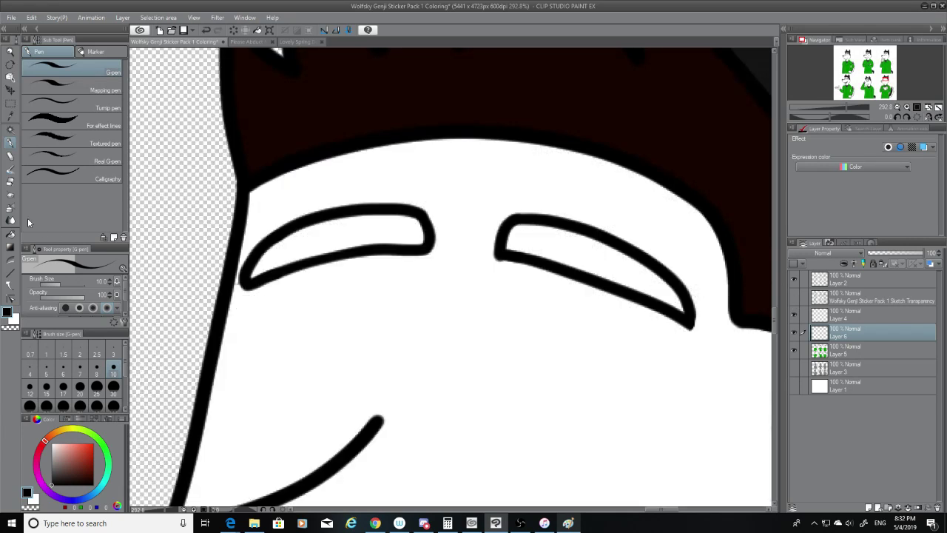
Erase the outer tip of the eyebrow beside the face outline and redraw it with the G-pen so it reaches the outline.
key("e")
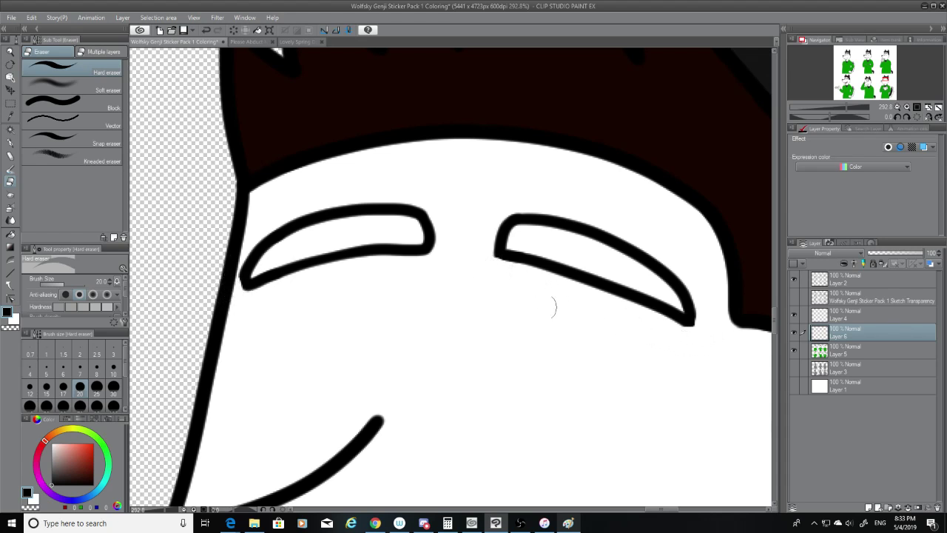
mouse_move(264, 275)
left_mouse_down()
mouse_move(226, 298)
mouse_move(263, 259)
mouse_move(247, 239)
mouse_move(253, 232)
mouse_move(260, 259)
mouse_move(225, 205)
mouse_move(241, 283)
left_mouse_up()
left_click(8, 143)
key("ctrl+z")
key("ctrl+z")
left_click_drag(269, 241, 240, 292)
key("ctrl+z")
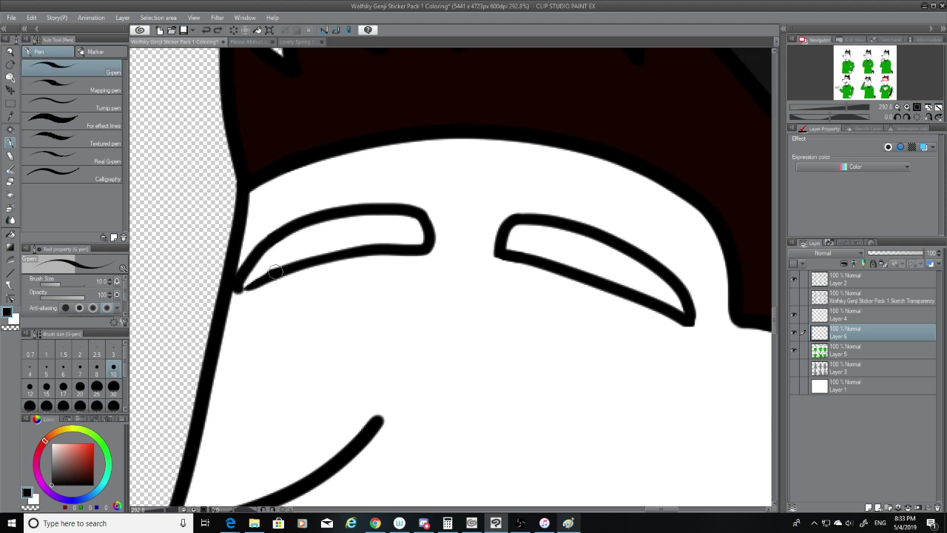
mouse_move(280, 268)
left_mouse_down()
mouse_move(239, 289)
mouse_move(288, 272)
left_mouse_up()
key("ctrl+z")
key("ctrl+z")
Erase the rounded inner end of the eyebrow beside the face outline on Layer 6 with the Hard eraser at size 20.
key("e")
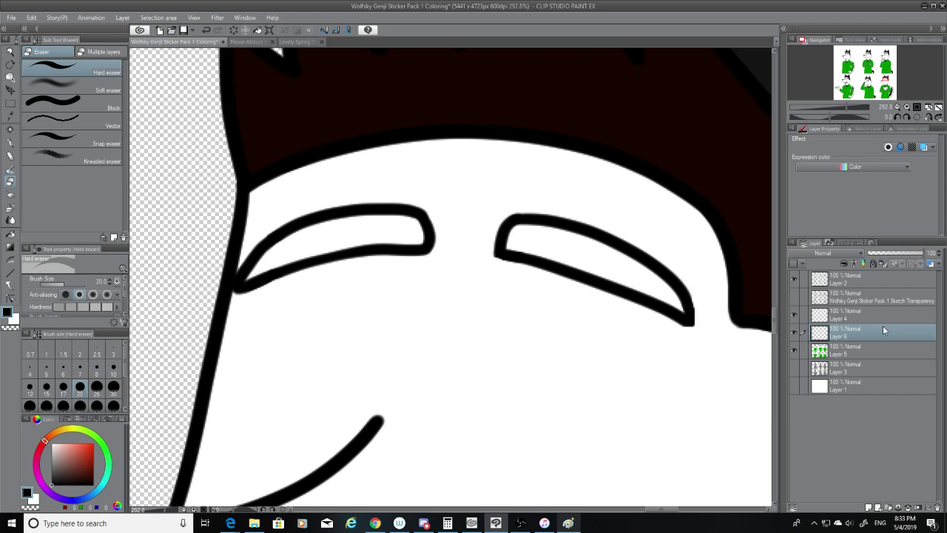
left_click(867, 348)
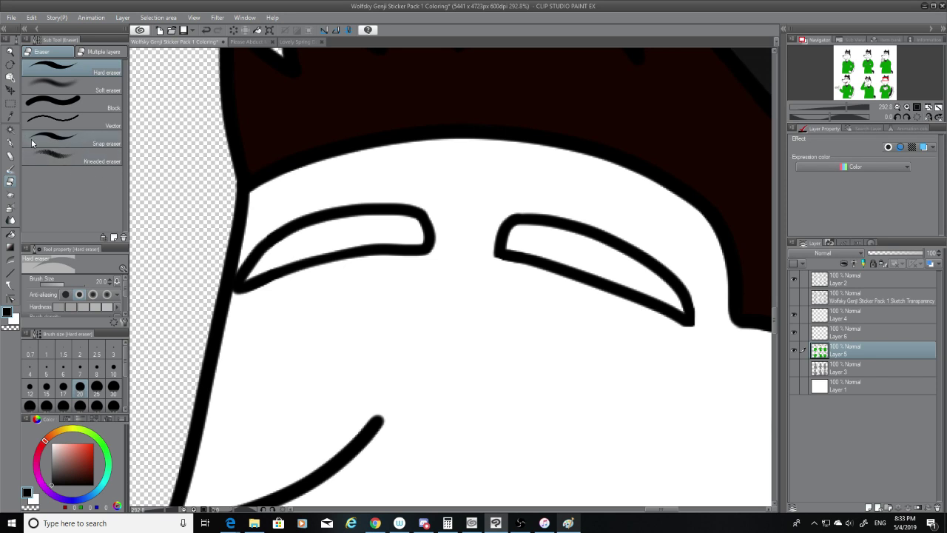
left_click_drag(419, 205, 426, 283)
key("ctrl+z")
left_click(848, 328)
left_click_drag(434, 205, 419, 277)
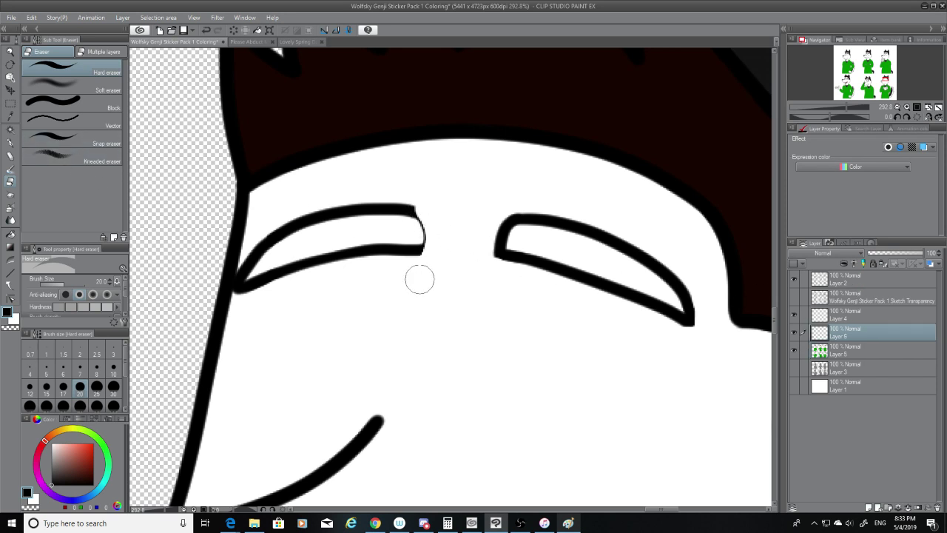
mouse_move(430, 214)
left_mouse_down()
mouse_move(430, 268)
mouse_move(413, 274)
left_mouse_up()
Redraw the inner end of that eyebrow as a shorter, steeper closing stroke with the G-pen at size 10.
left_click(11, 142)
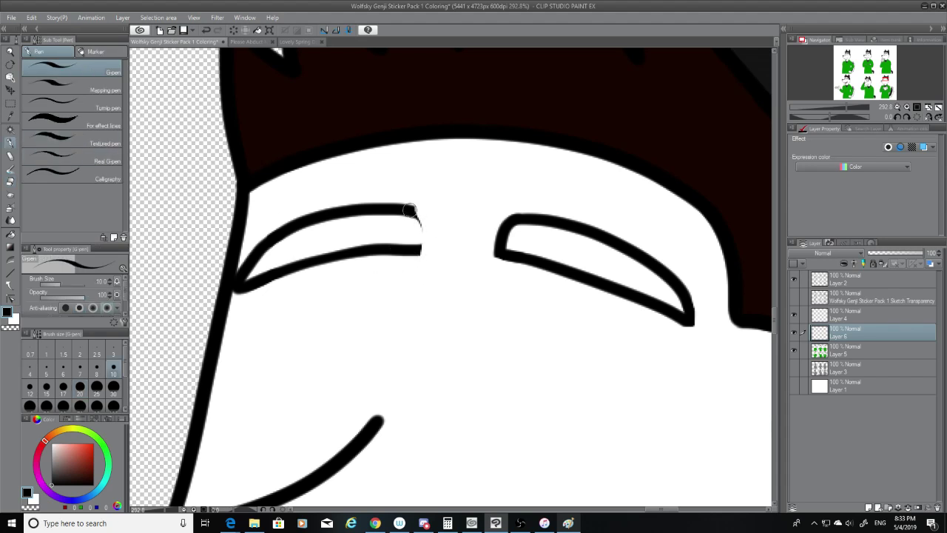
left_click_drag(410, 210, 417, 254)
key("ctrl+z")
left_click_drag(411, 211, 415, 254)
key("ctrl+z")
left_click_drag(412, 211, 418, 236)
key("e")
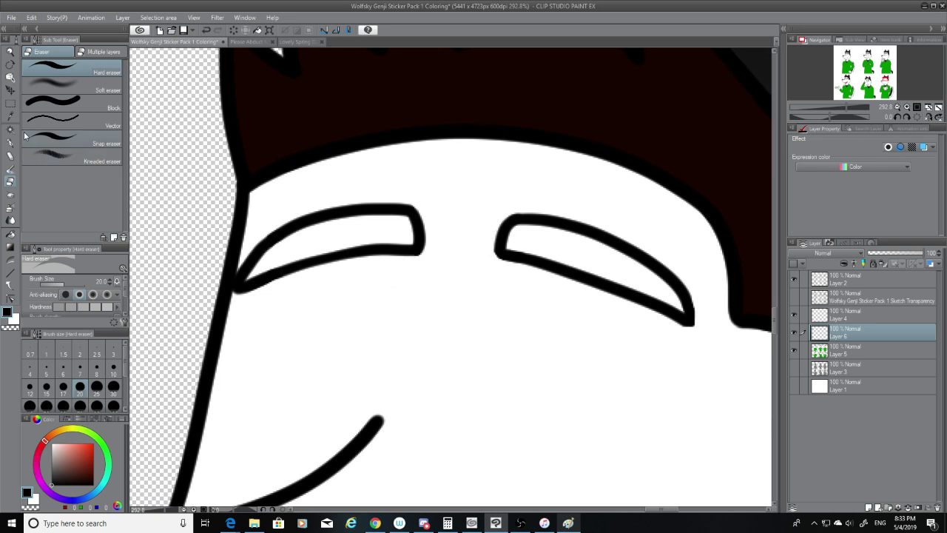
Pick the dark brown hair color and fill the inside of both eyebrows on Layer 5 with the G-pen at size 17.
key("i")
left_click(852, 349)
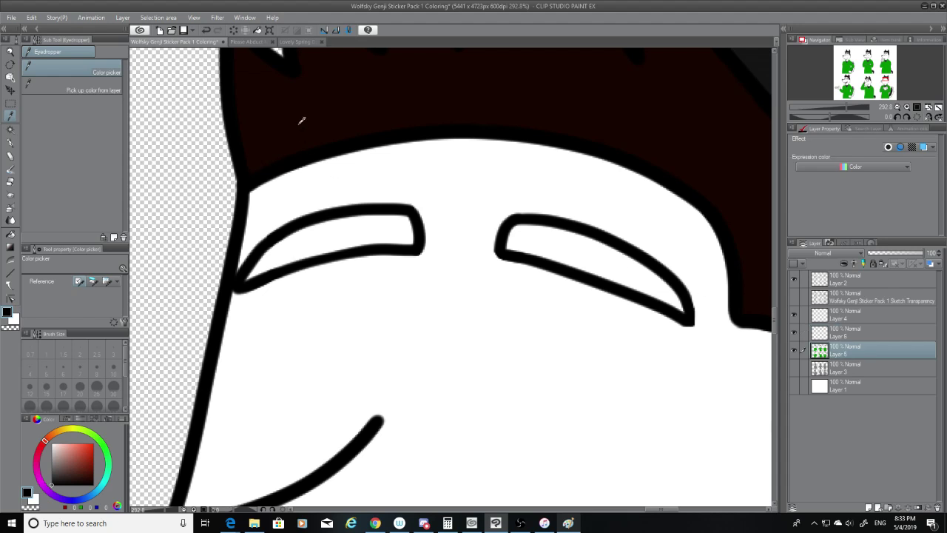
key("p")
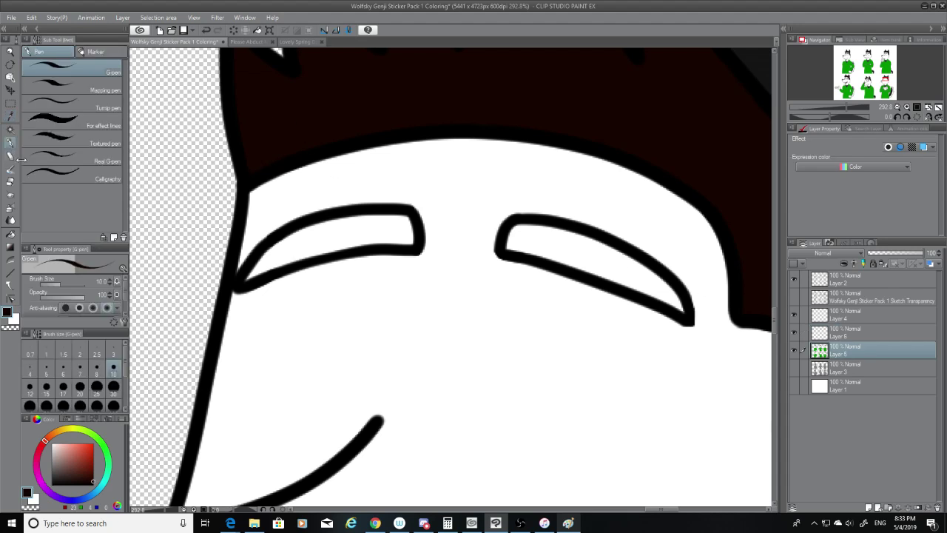
left_click(62, 386)
mouse_move(296, 247)
left_mouse_down()
mouse_move(384, 223)
mouse_move(407, 225)
mouse_move(408, 241)
mouse_move(287, 254)
mouse_move(376, 220)
mouse_move(418, 222)
left_mouse_up()
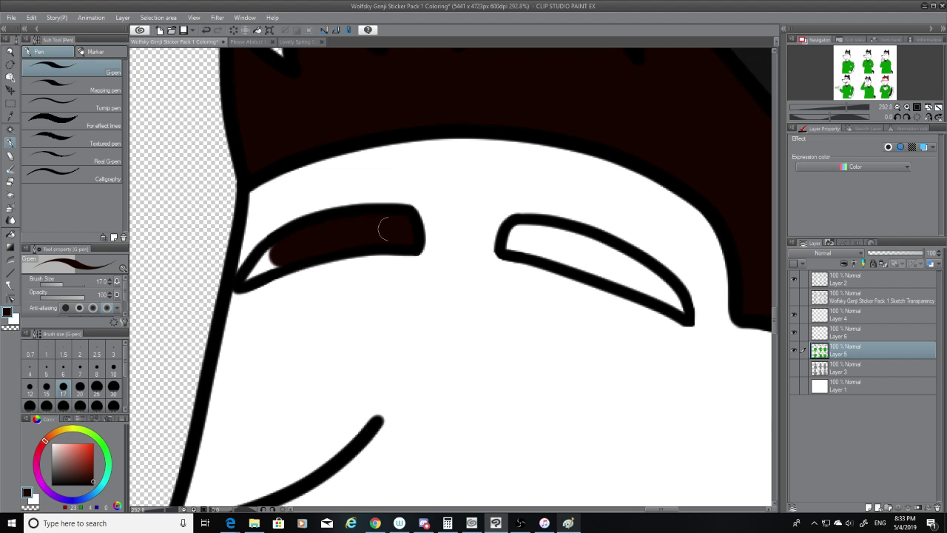
mouse_move(539, 239)
left_mouse_down()
mouse_move(508, 245)
mouse_move(540, 228)
mouse_move(668, 296)
mouse_move(576, 238)
mouse_move(657, 291)
mouse_move(546, 250)
left_mouse_up()
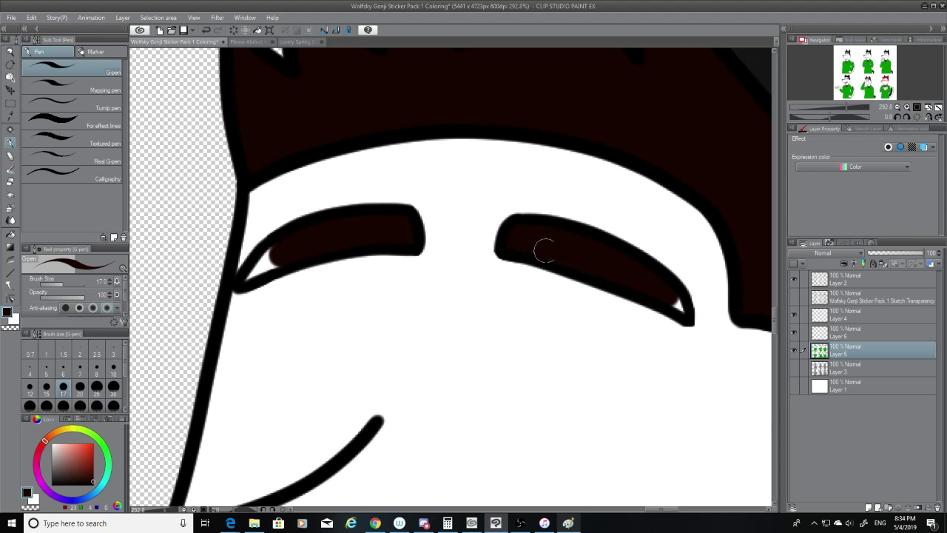
Fill the narrow outer tips of both eyebrows with dark brown using the G-pen at size 10.
left_click(110, 374)
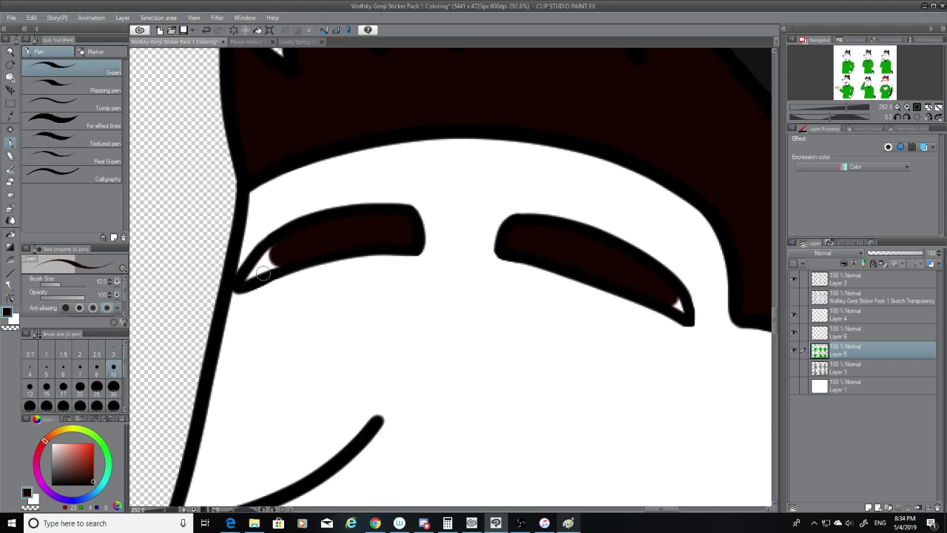
mouse_move(263, 269)
left_mouse_down()
mouse_move(270, 262)
mouse_move(245, 274)
mouse_move(291, 241)
mouse_move(266, 258)
left_mouse_up()
left_click_drag(687, 307, 675, 301)
Show the sketch and draw the closed-eye arc beside the face outline on Layer 2 with the black G-pen at size 12.
left_click(794, 296)
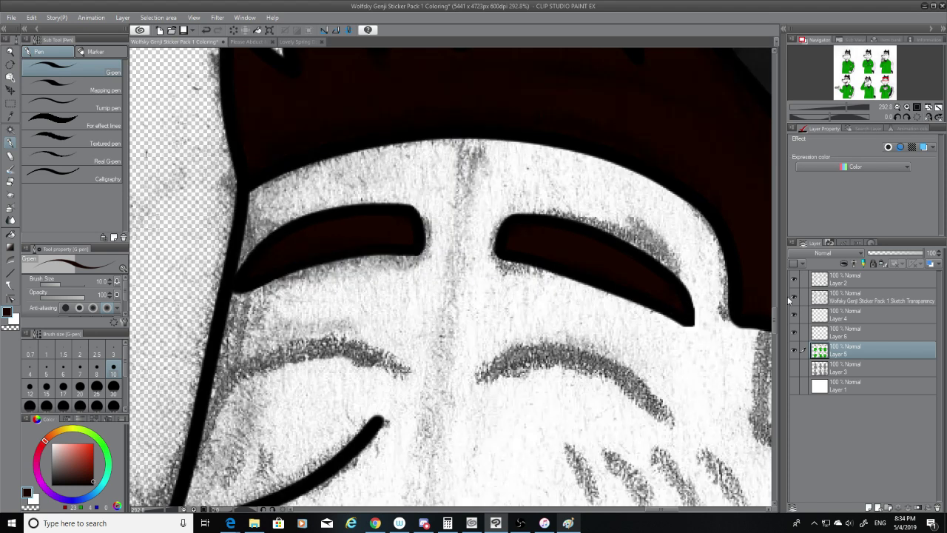
left_click(30, 389)
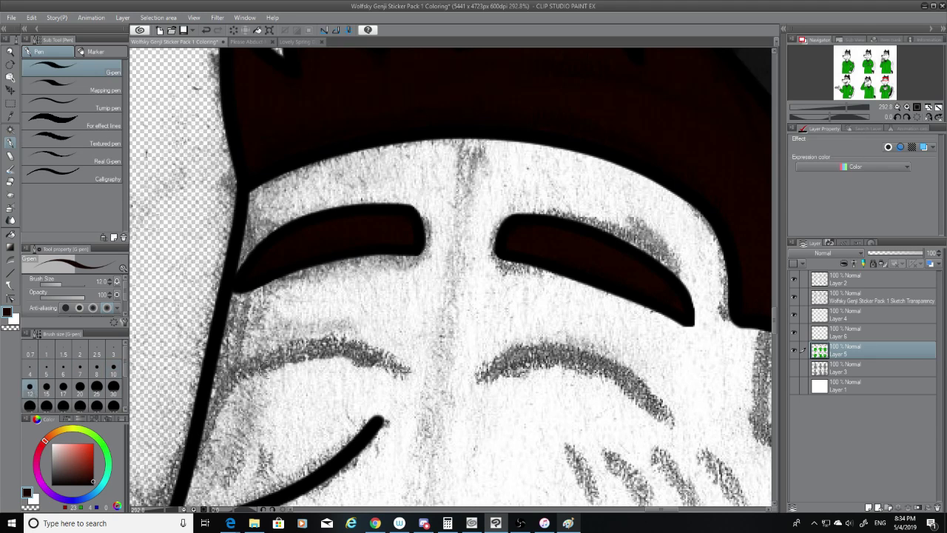
left_click(866, 283)
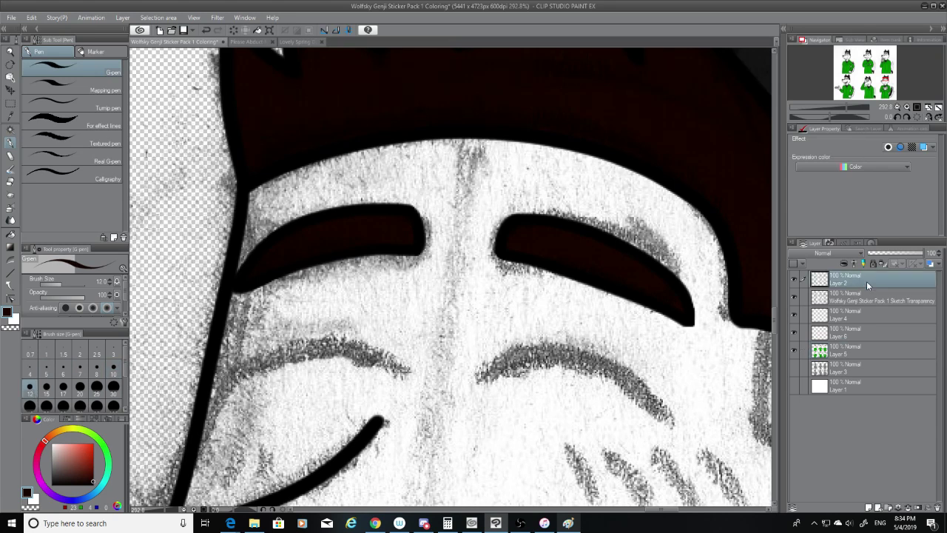
left_click_drag(234, 387, 438, 399)
key("ctrl+z")
left_click_drag(228, 381, 416, 372)
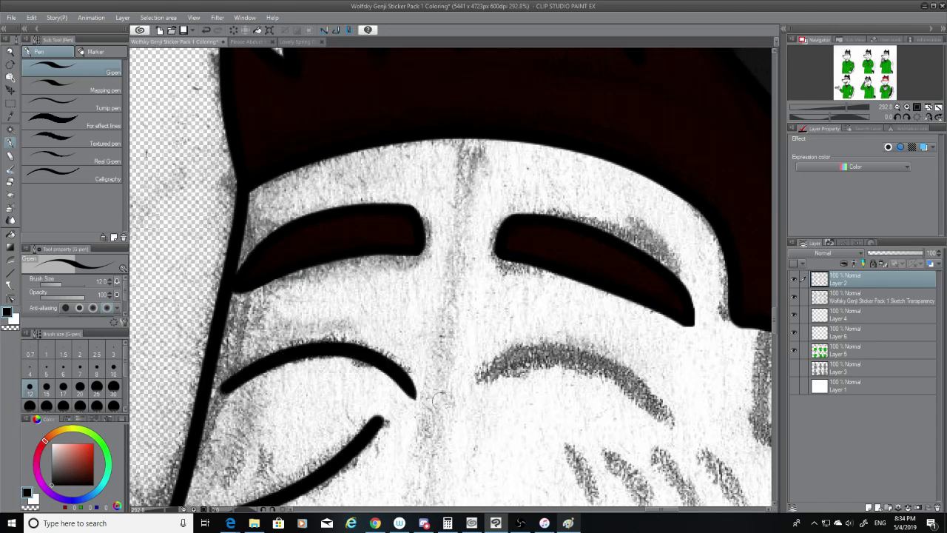
key("ctrl+z")
left_click_drag(221, 387, 385, 372)
key("ctrl+z")
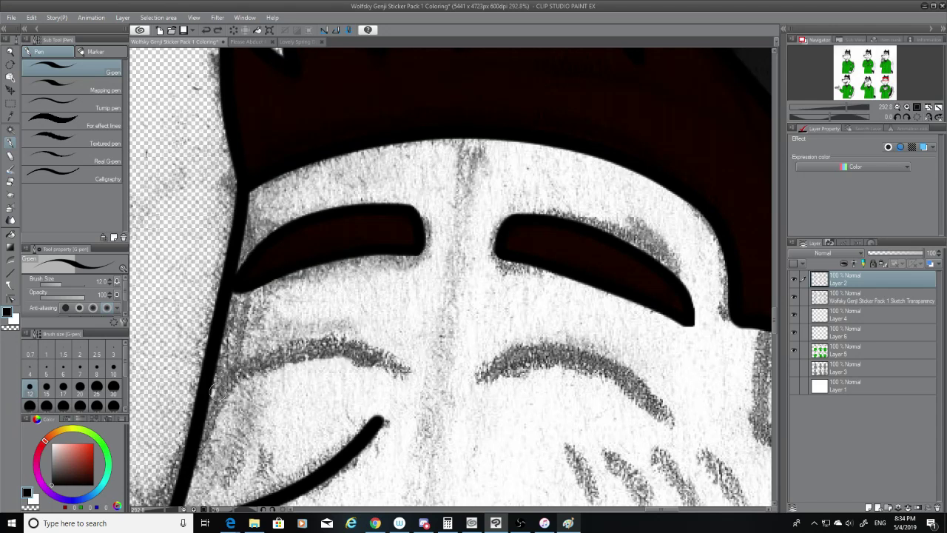
mouse_move(214, 392)
left_mouse_down()
mouse_move(372, 364)
mouse_move(395, 378)
left_mouse_up()
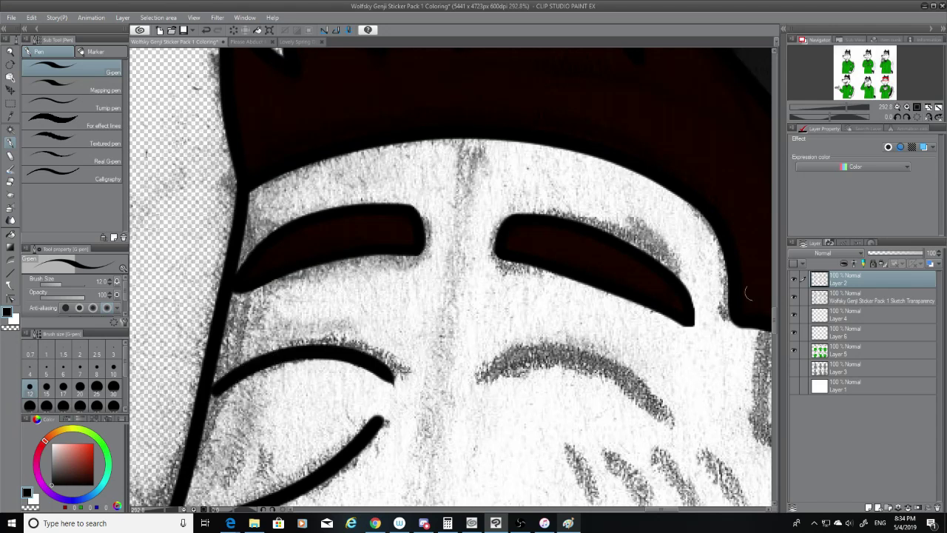
Draw the other closed-eye arc below the sideburn-side eyebrow, following the sketch with the G-pen at size 12.
left_click_drag(774, 314, 775, 318)
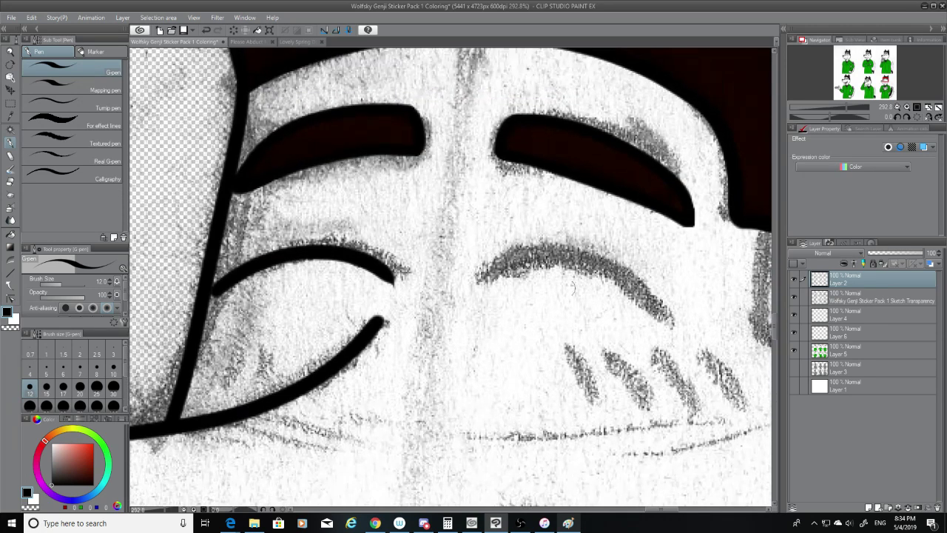
left_click_drag(479, 277, 688, 337)
key("ctrl+z")
mouse_move(479, 276)
left_mouse_down()
mouse_move(626, 286)
mouse_move(663, 319)
left_mouse_up()
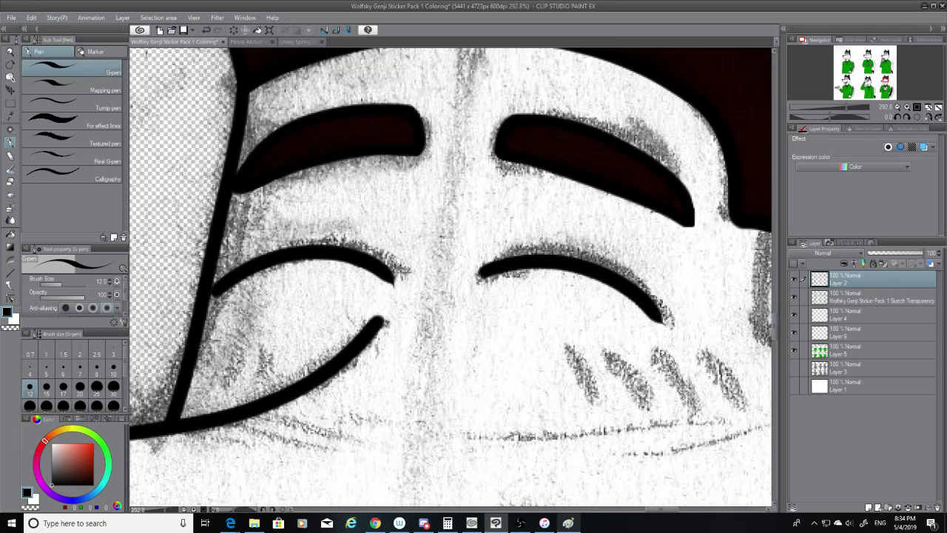
key("ctrl+z")
left_click_drag(478, 277, 671, 330)
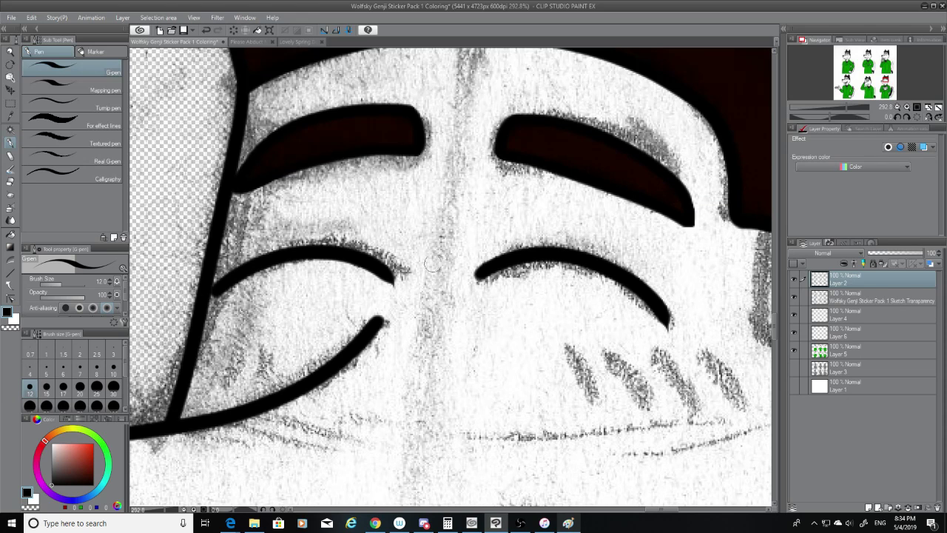
key("ctrl+z")
mouse_move(478, 275)
left_mouse_down()
mouse_move(604, 282)
mouse_move(669, 336)
left_mouse_up()
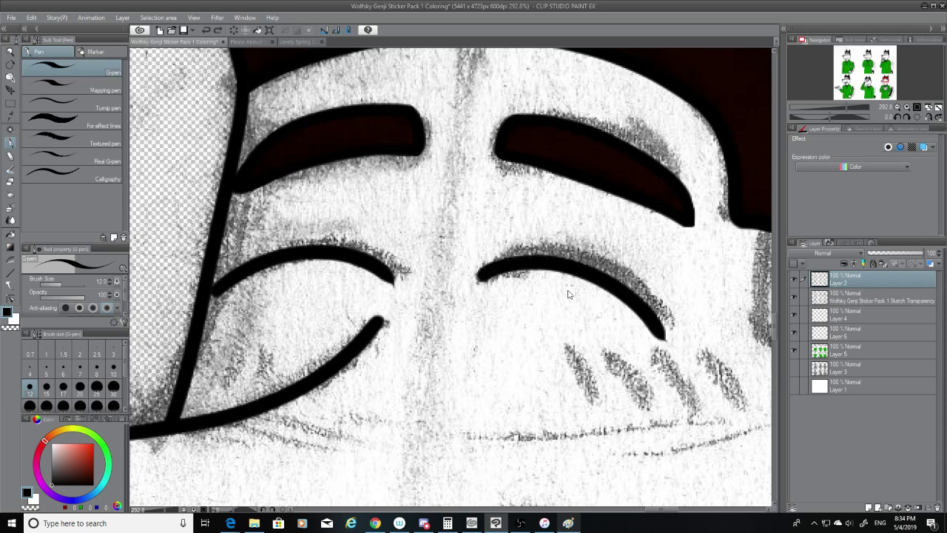
key("ctrl+z")
left_click_drag(490, 273, 666, 329)
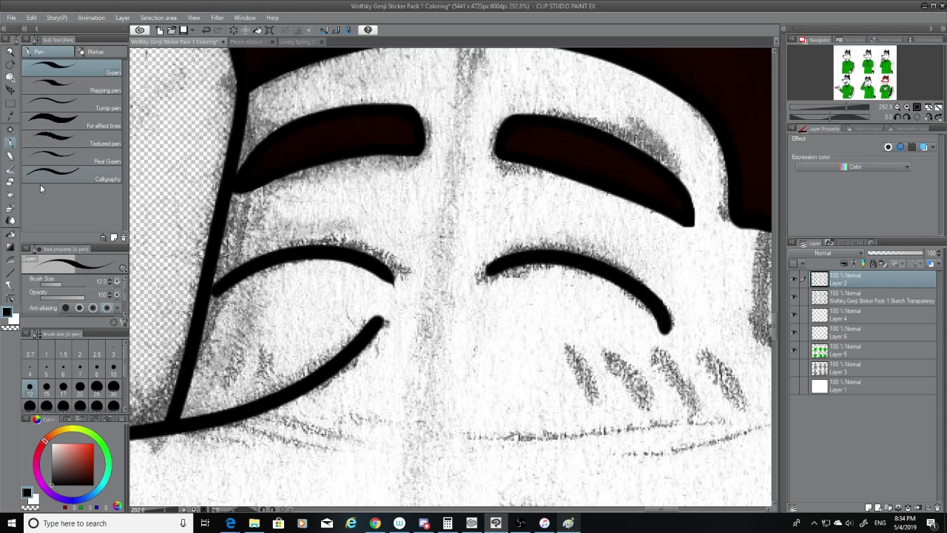
Trim the inner end of the eye arc beside the face outline with the Hard eraser and check it without the sketch.
key("e")
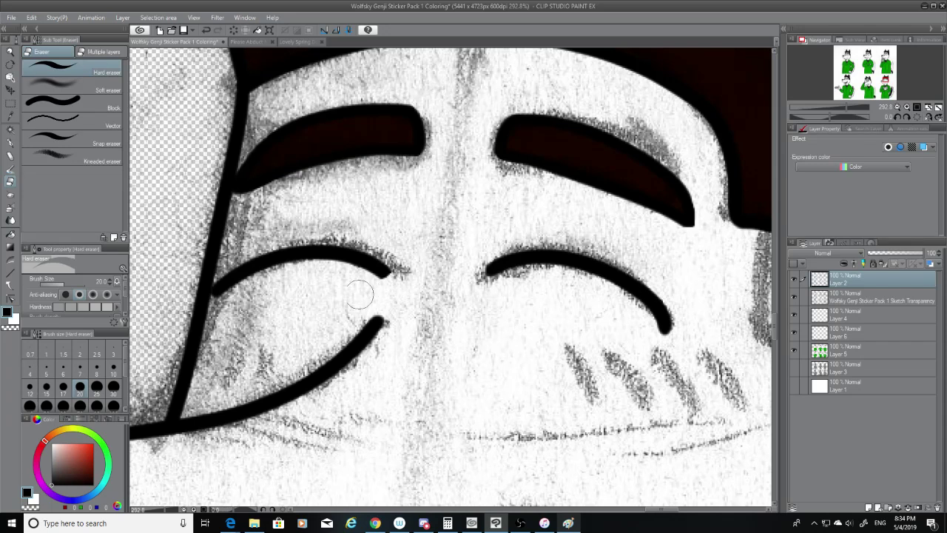
left_click_drag(402, 247, 400, 256)
left_click(794, 298)
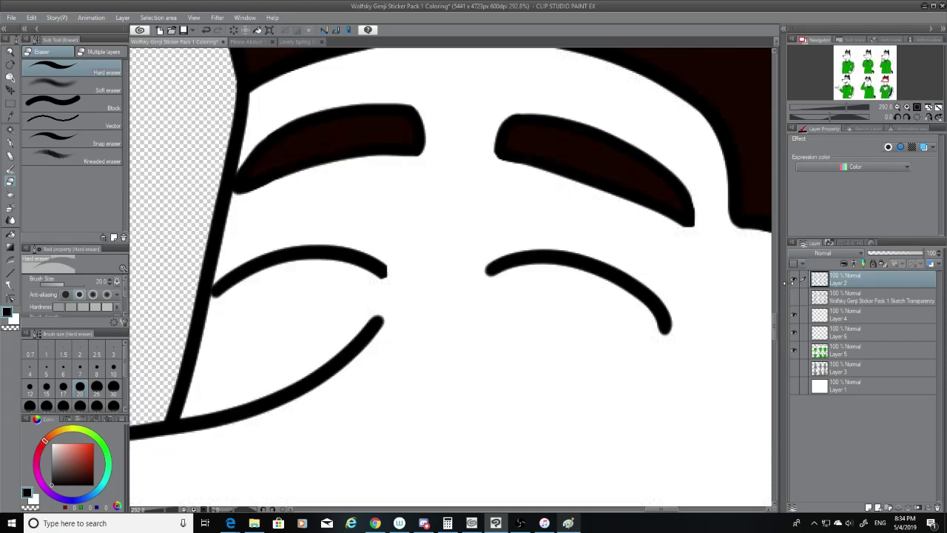
left_click(793, 298)
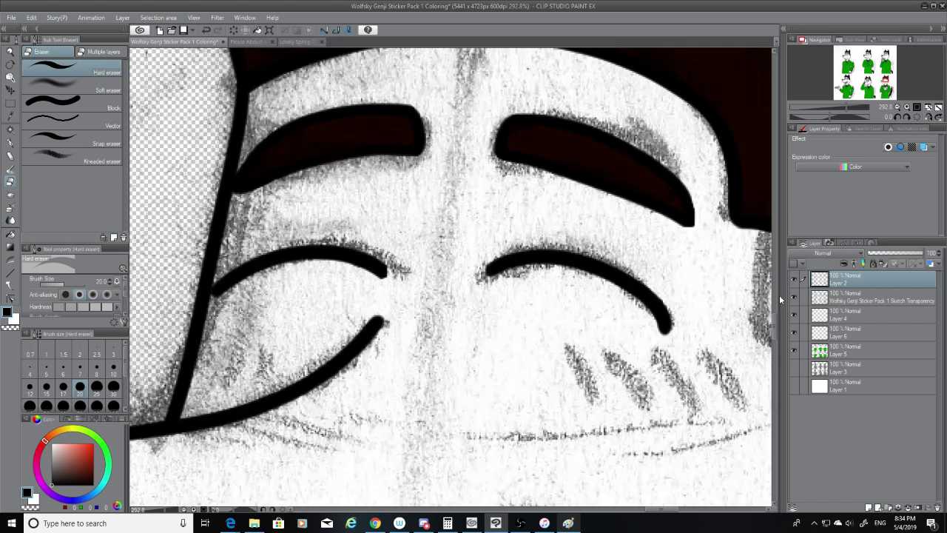
Erase the upper end of the snout line, hide the sketch and redraw that end as a longer curve with the G-pen at size 12.
left_click_drag(383, 320, 288, 362)
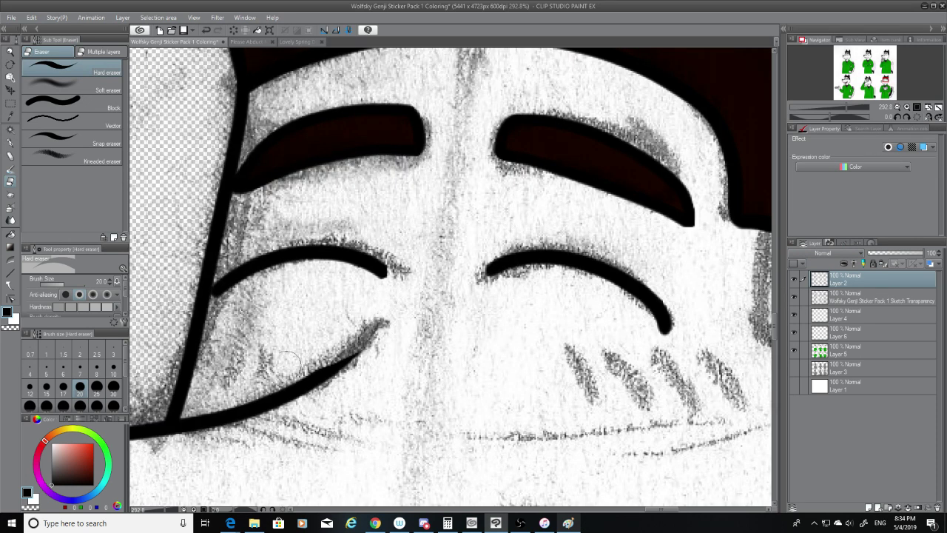
left_click(9, 143)
left_click_drag(413, 294, 304, 383)
key("ctrl+z")
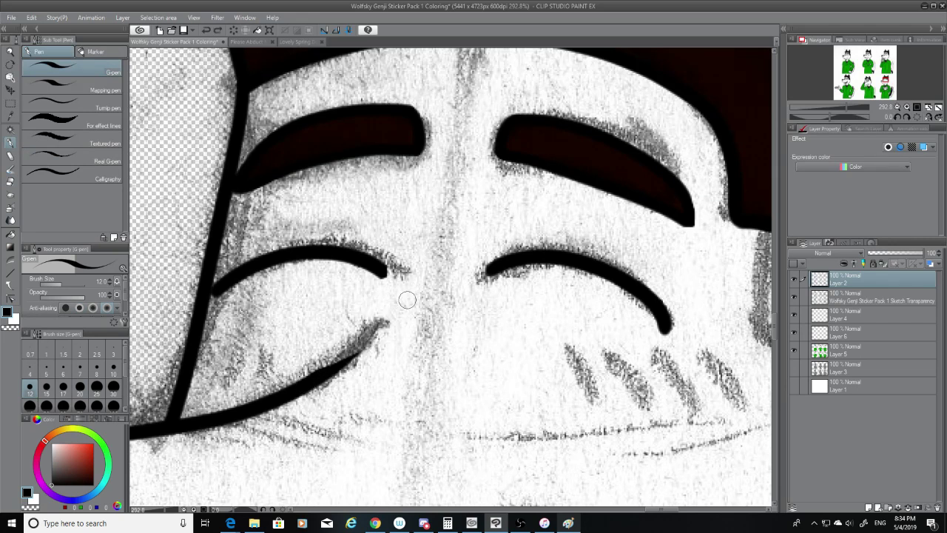
left_click_drag(409, 299, 309, 376)
key("ctrl+z")
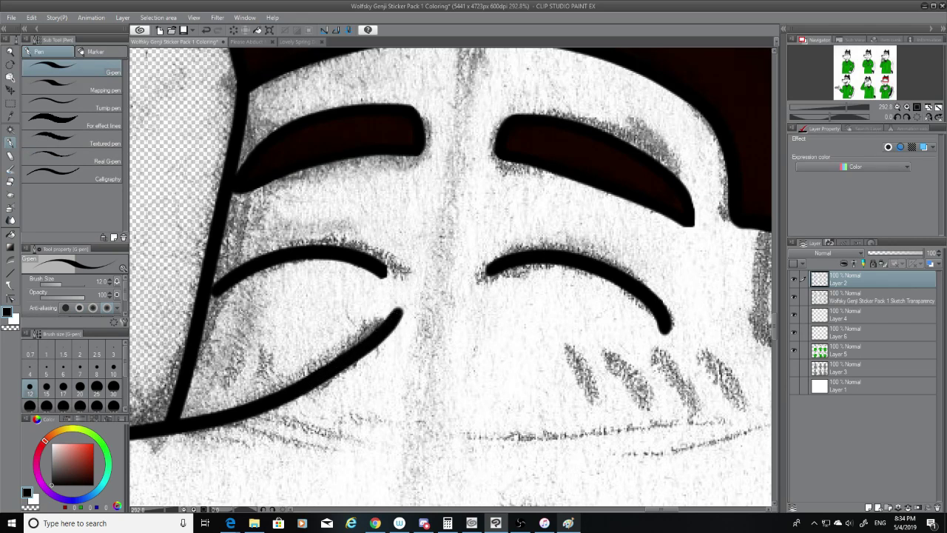
left_click(794, 296)
key("ctrl+z")
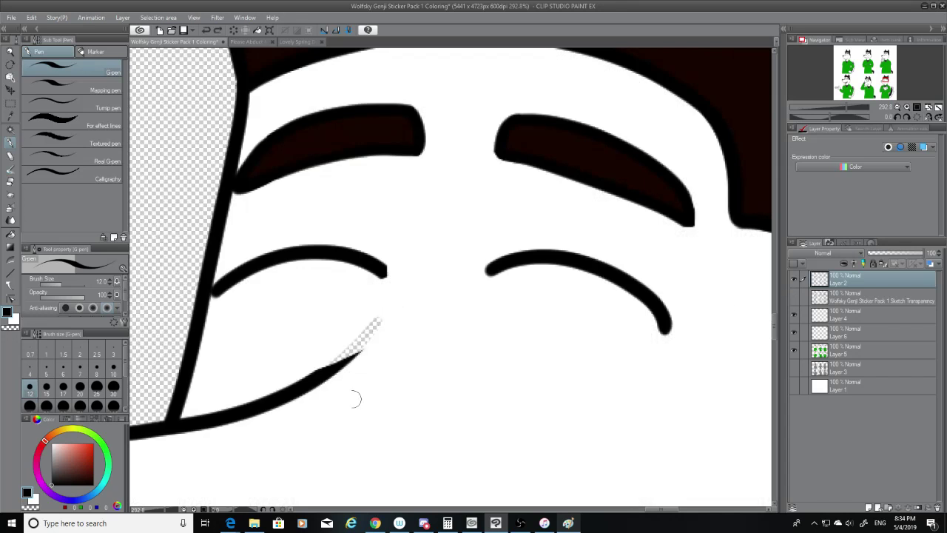
mouse_move(320, 375)
left_mouse_down()
mouse_move(430, 273)
mouse_move(397, 314)
left_mouse_up()
key("ctrl+z")
key("ctrl+z")
left_click_drag(311, 383, 410, 298)
key("ctrl+z")
left_click_drag(308, 381, 396, 316)
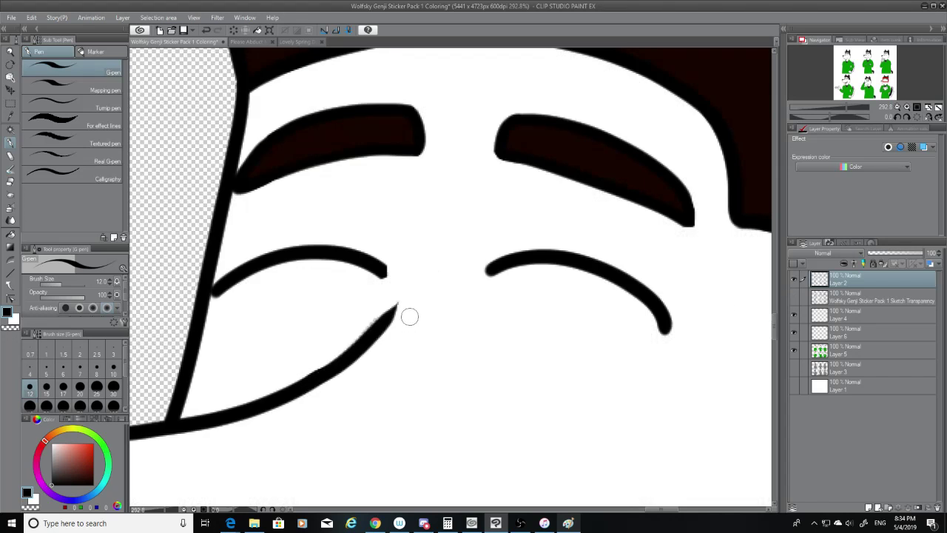
Paint the transparent gap along the upper end of the snout line white on Layer 5 with the G-pen.
left_click(10, 181)
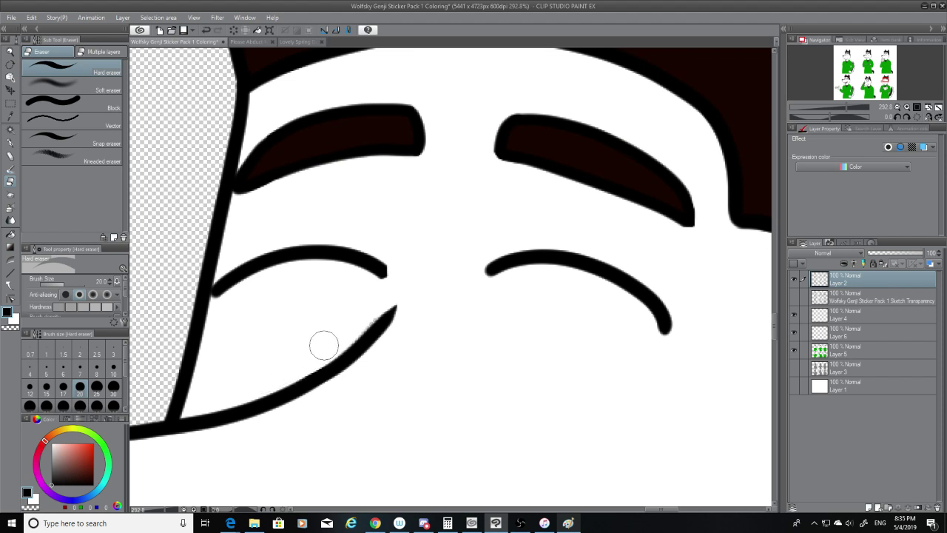
left_click(858, 348)
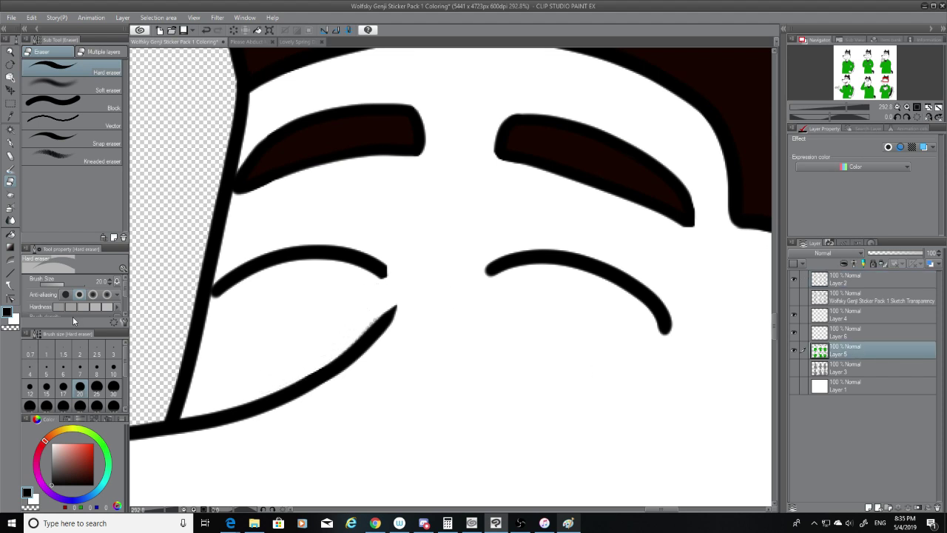
left_click_drag(58, 467, 49, 442)
left_click_drag(363, 319, 337, 343)
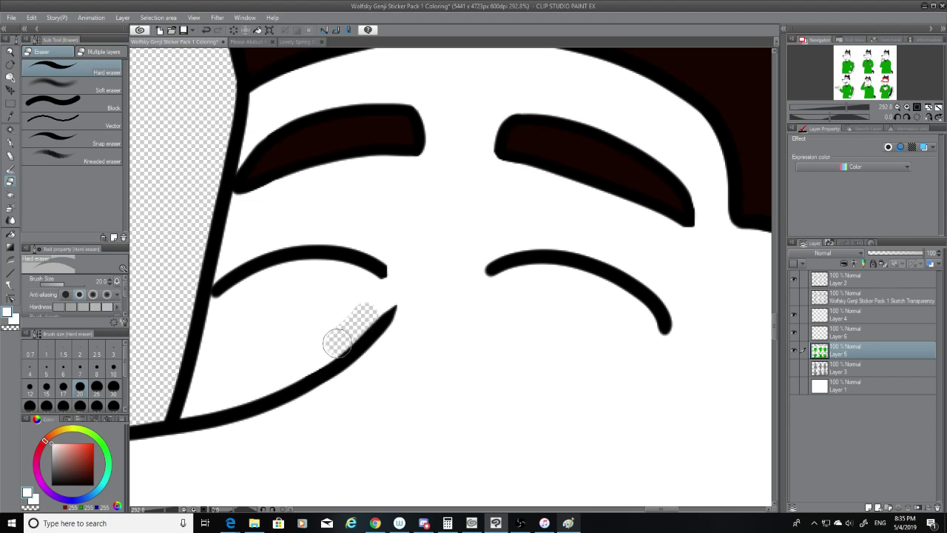
key("ctrl+z")
left_click(11, 144)
left_click_drag(376, 318, 388, 309)
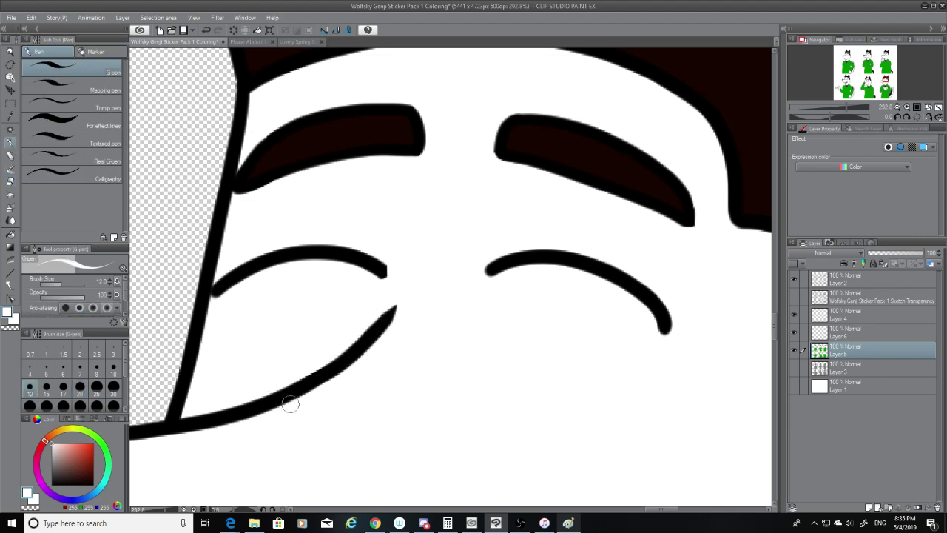
Compare the redrawn closed-eye face with the other wolf characters, checking it with and without the sketch overlay.
scroll(377, 356, "down", 8)
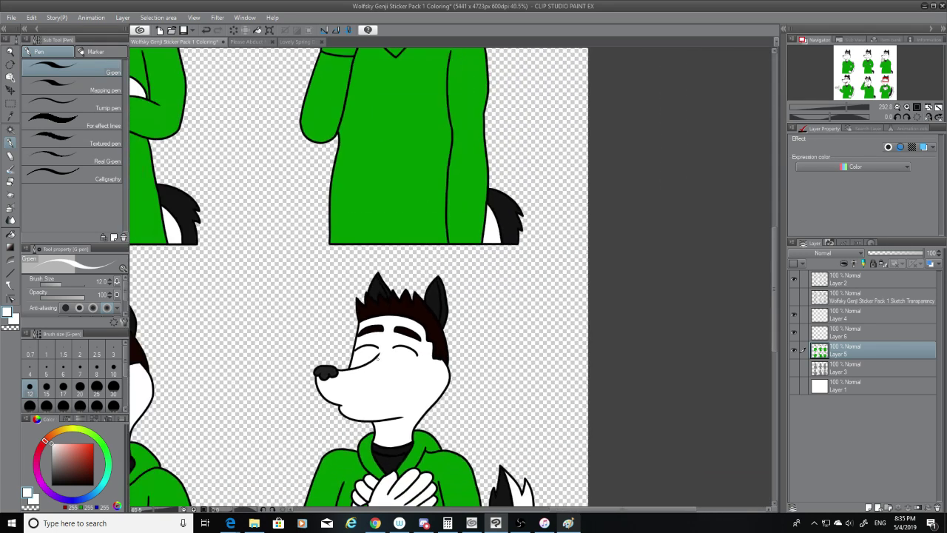
scroll(376, 357, "down", 4)
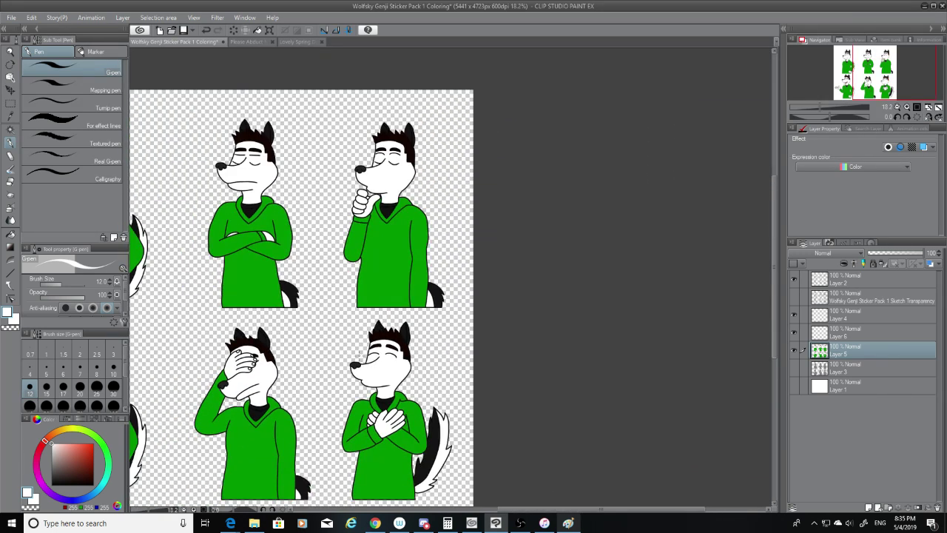
scroll(360, 355, "up", 5)
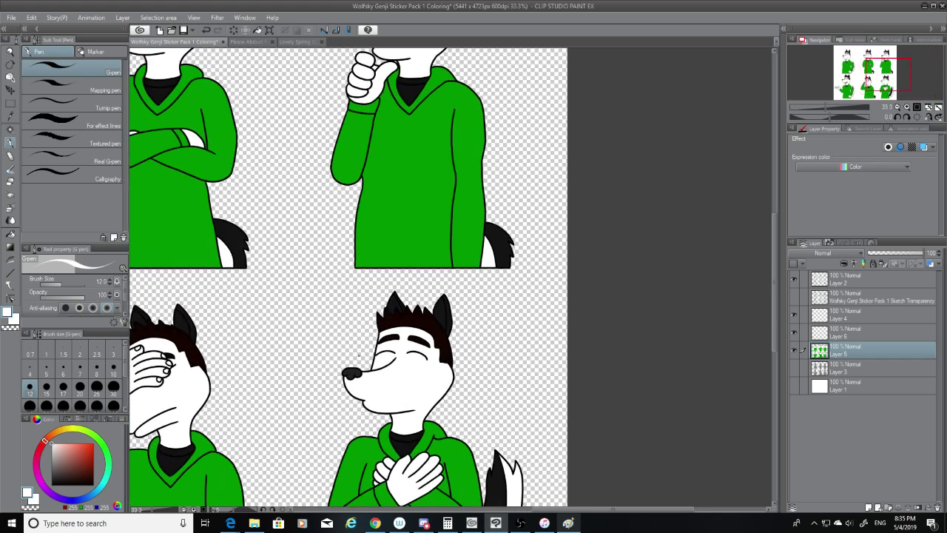
scroll(360, 355, "down", 4)
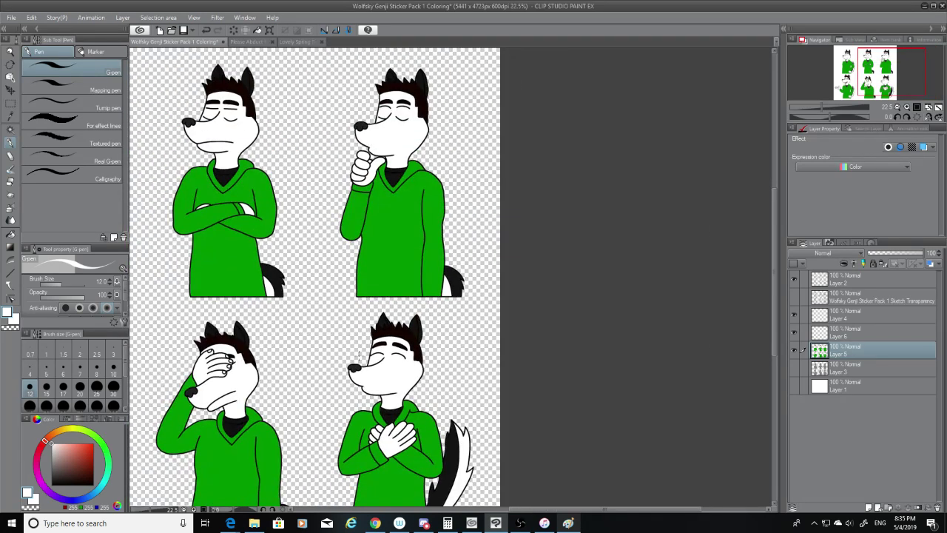
left_click(795, 298)
left_click(794, 299)
Erase the sideburn-side eyebrow's outline and both ends of the other eyebrow's outline on Layer 6 with the Hard eraser at size 20.
scroll(414, 355, "up", 10)
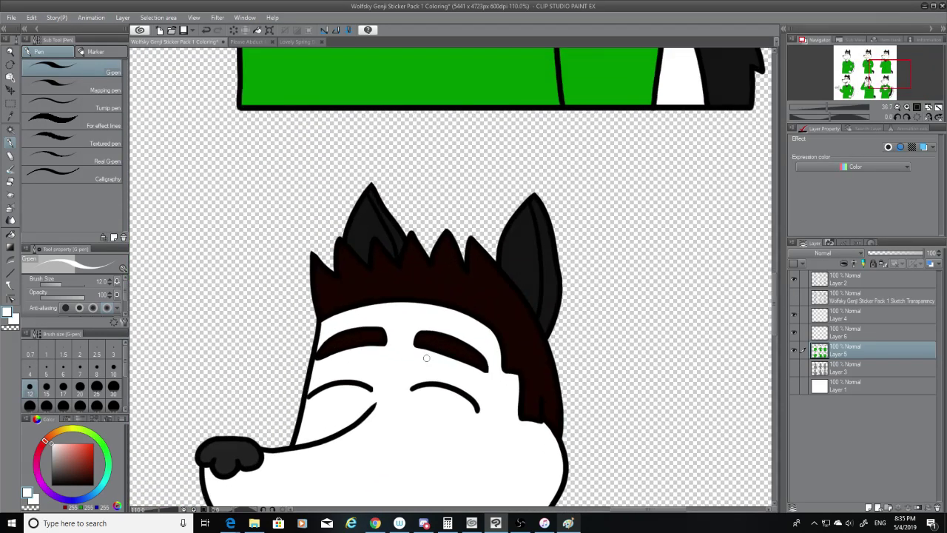
scroll(426, 359, "up", 5)
key("e")
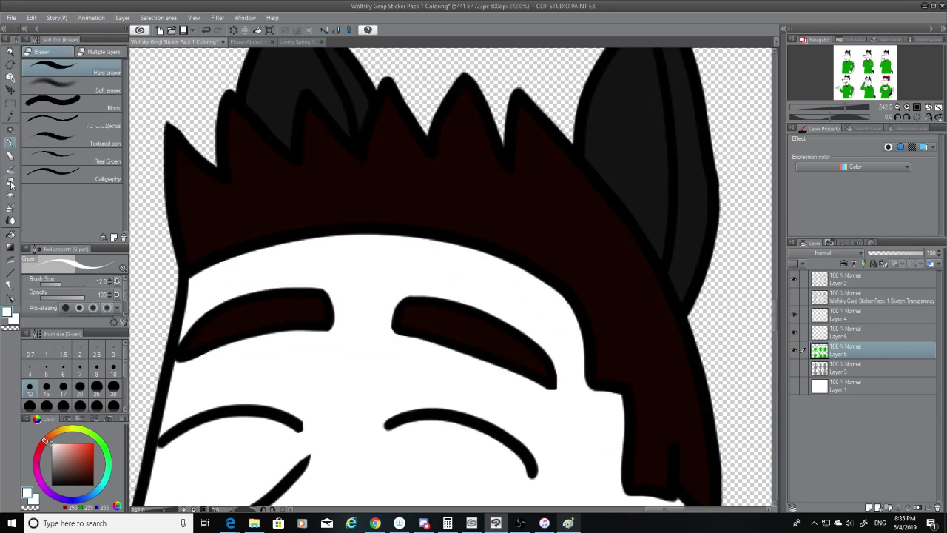
left_click(864, 329)
mouse_move(426, 335)
left_mouse_down()
mouse_move(553, 379)
mouse_move(503, 322)
mouse_move(427, 296)
mouse_move(427, 335)
left_mouse_up()
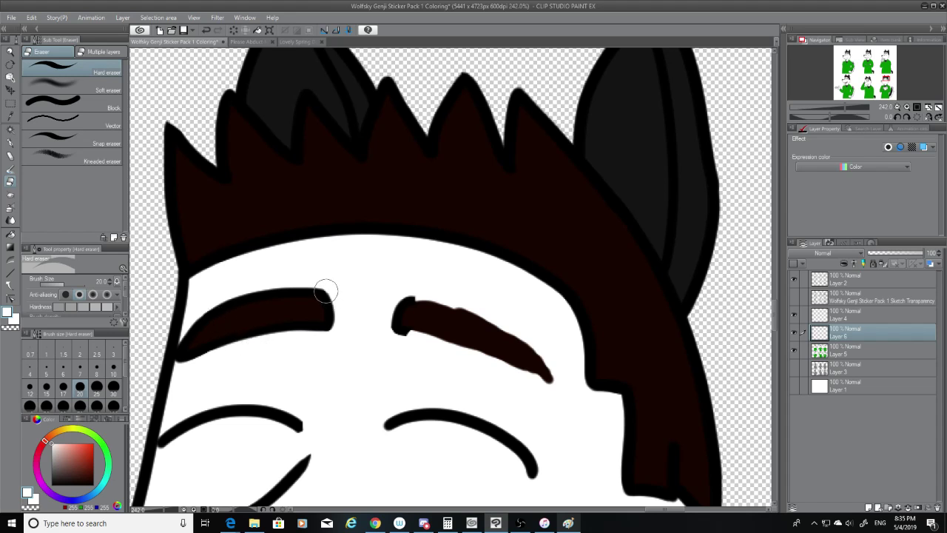
mouse_move(326, 292)
left_mouse_down()
mouse_move(329, 340)
mouse_move(259, 330)
mouse_move(212, 342)
mouse_move(185, 337)
mouse_move(192, 321)
mouse_move(181, 376)
left_mouse_up()
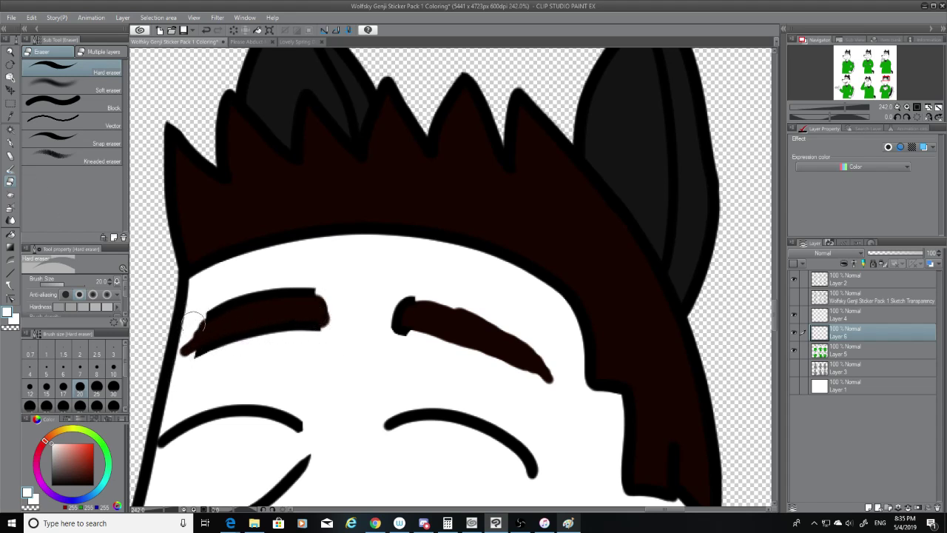
left_click_drag(201, 346, 194, 370)
Redraw the tapered upper edge of the eyebrow beside the face outline in black with the G-pen at size 10, retrying until it fits.
left_click(10, 146)
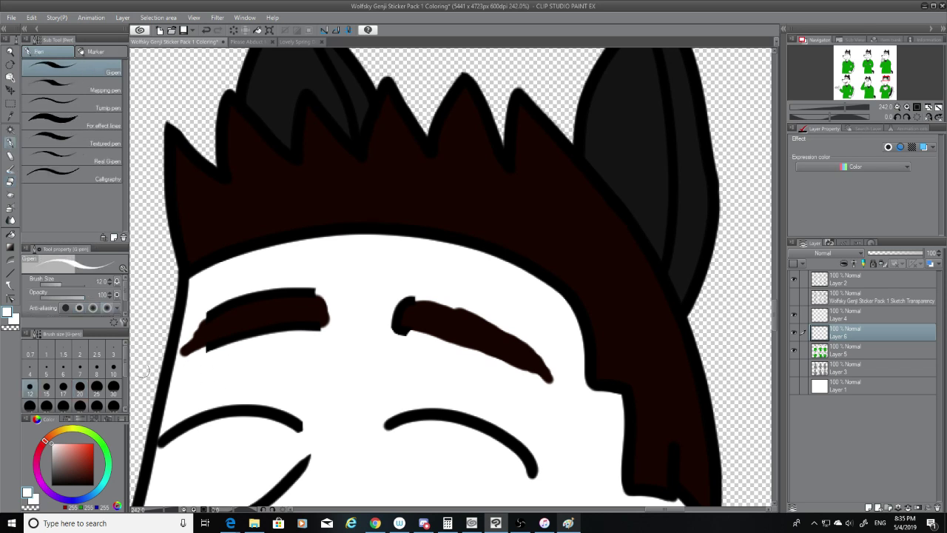
left_click(113, 368)
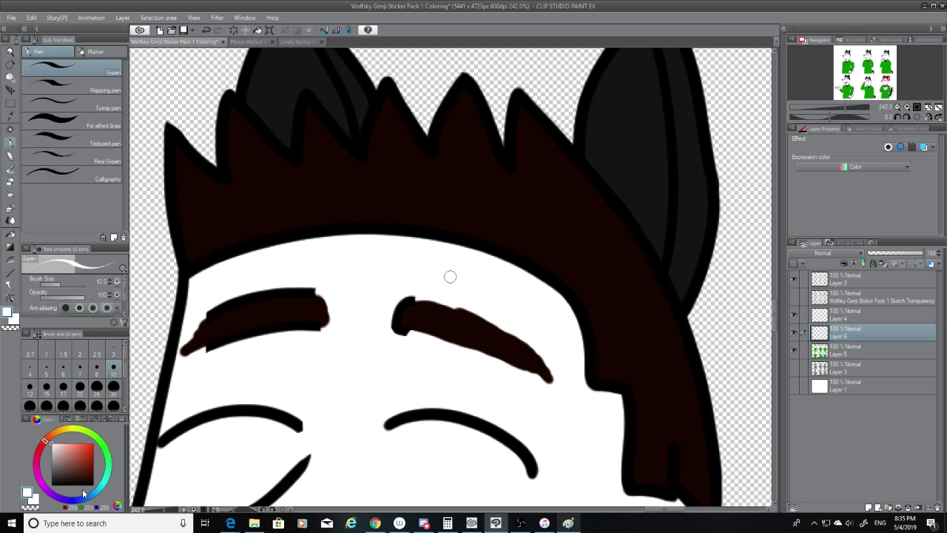
key("x")
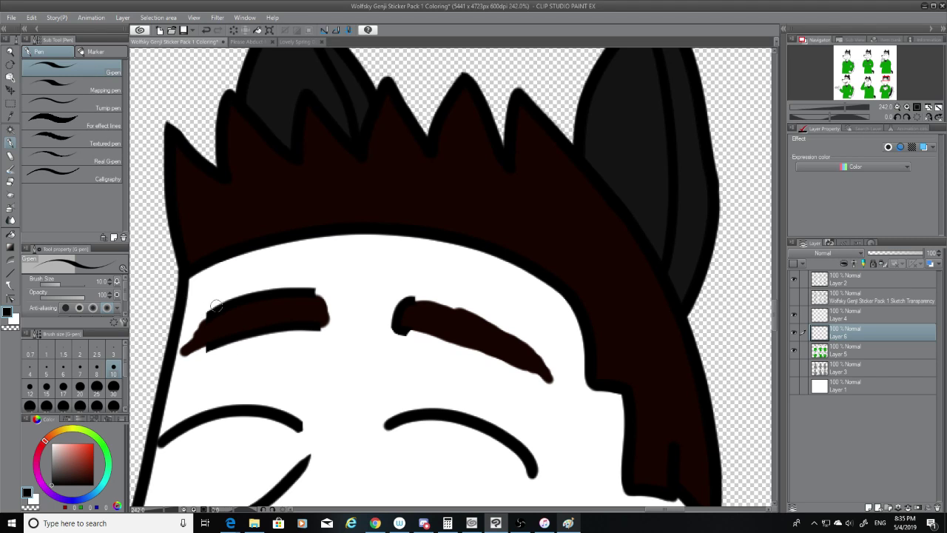
left_click_drag(215, 310, 183, 357)
key("ctrl+z")
key("ctrl+z")
left_click_drag(212, 312, 182, 357)
key("ctrl+z")
left_click_drag(211, 313, 190, 353)
key("ctrl+z")
left_click_drag(210, 316, 184, 362)
key("ctrl+z")
key("ctrl+z")
key("ctrl+z")
key("ctrl+z")
left_click_drag(212, 315, 178, 352)
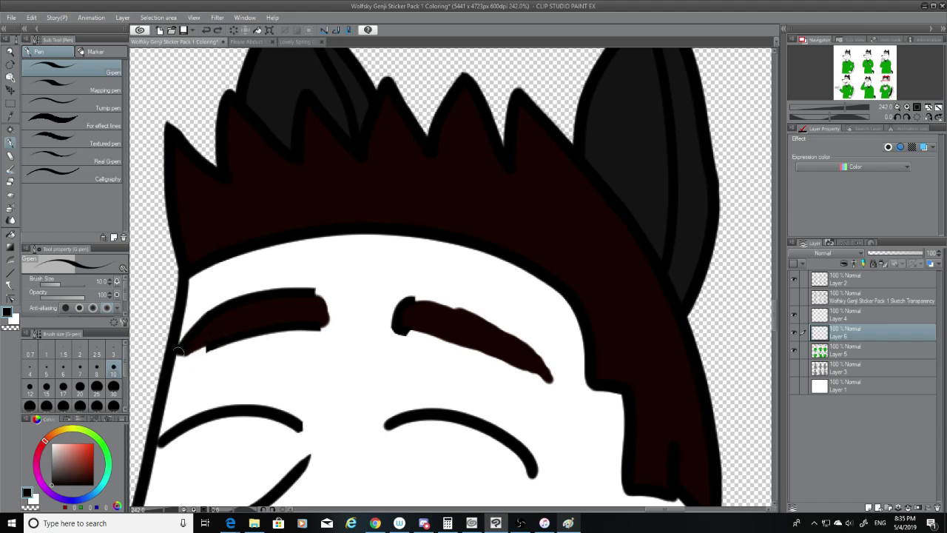
Redraw the left eyebrow's outer tip in black with the G-pen at size 10 on Layer 6.
key("ctrl+z")
left_click_drag(211, 311, 180, 359)
key("ctrl+z")
mouse_move(210, 310)
left_mouse_down()
mouse_move(186, 359)
mouse_move(213, 346)
mouse_move(187, 360)
mouse_move(223, 346)
mouse_move(252, 311)
mouse_move(187, 356)
mouse_move(228, 344)
mouse_move(189, 361)
left_mouse_up()
key("ctrl+z")
key("ctrl+z")
key("ctrl+z")
key("ctrl+z")
key("ctrl+z")
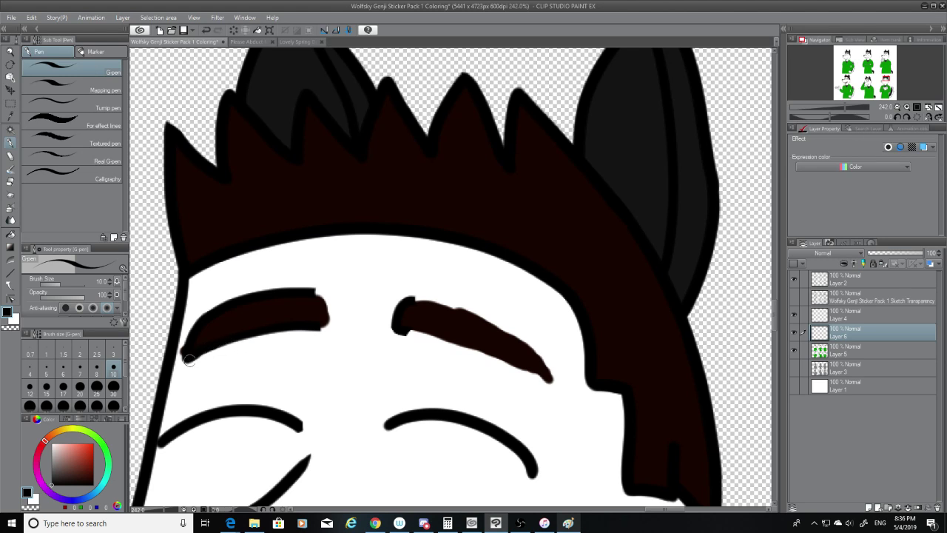
Close the left eyebrow's inner end with a black outline and compare the line work against the sketch layer.
left_click_drag(310, 291, 324, 326)
key("ctrl+z")
key("ctrl+z")
key("ctrl+z")
left_click(795, 298)
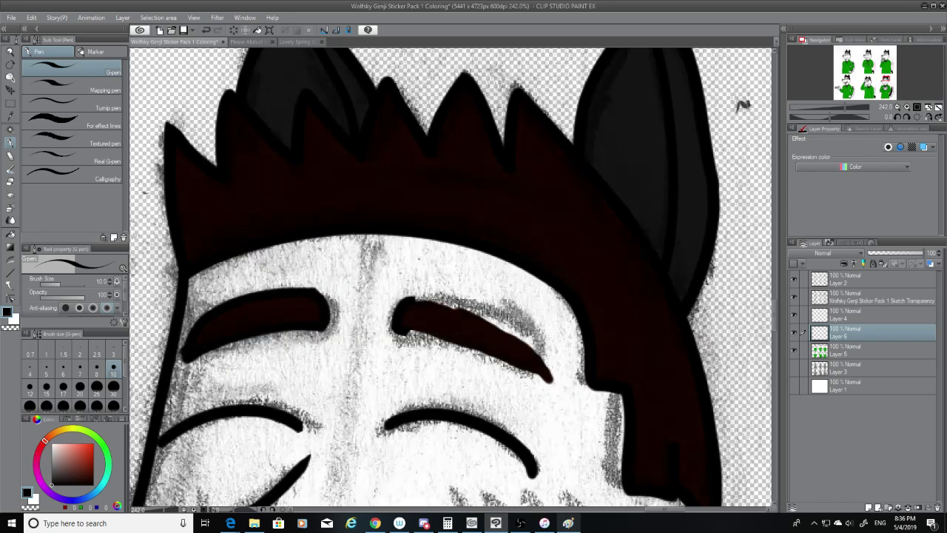
left_click(794, 297)
Trim the left eyebrow's inner end with the hard eraser and re-ink its rounded edge.
left_click(11, 182)
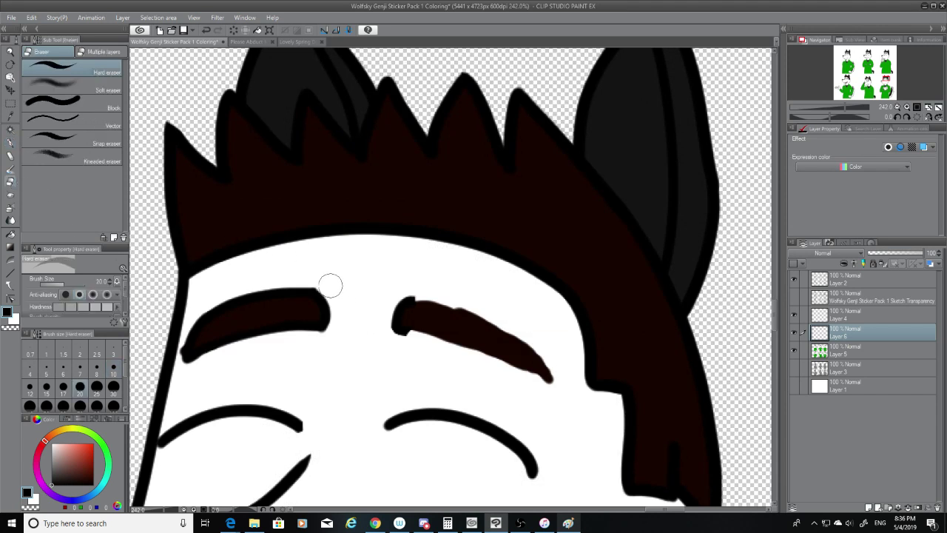
mouse_move(332, 290)
left_mouse_down()
mouse_move(342, 300)
mouse_move(330, 338)
mouse_move(328, 315)
mouse_move(327, 342)
left_mouse_up()
key("p")
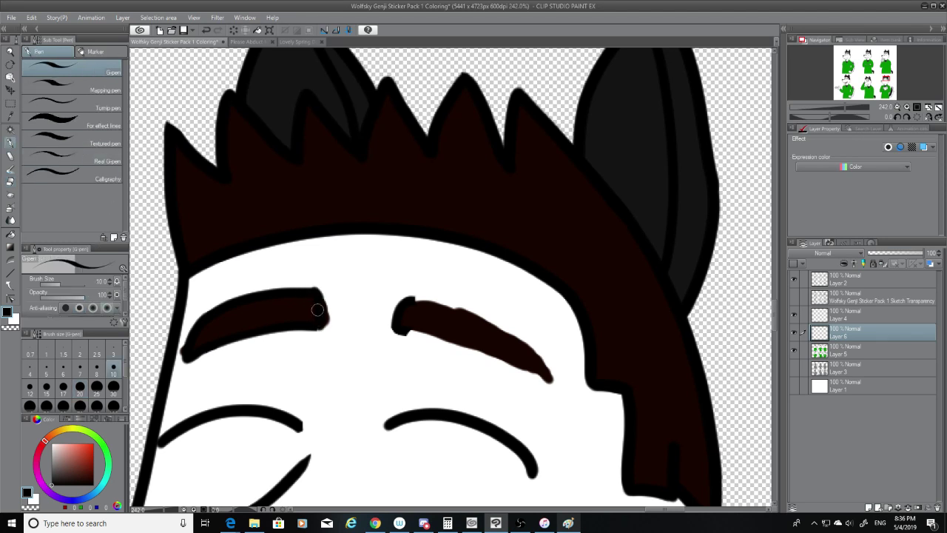
left_click_drag(312, 292, 319, 323)
key("ctrl+z")
key("e")
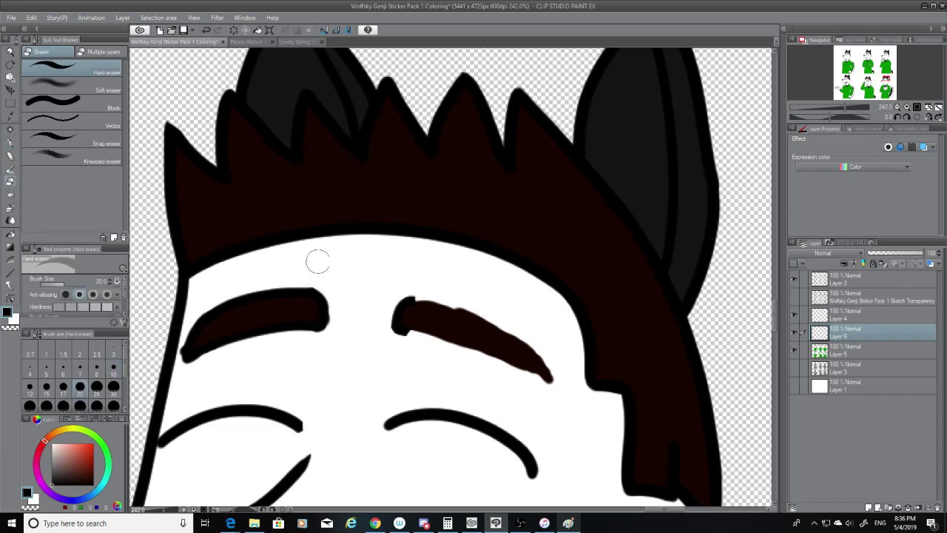
Ink the lower and upper outlines of the right eyebrow with the G-pen at size 10.
left_click(10, 142)
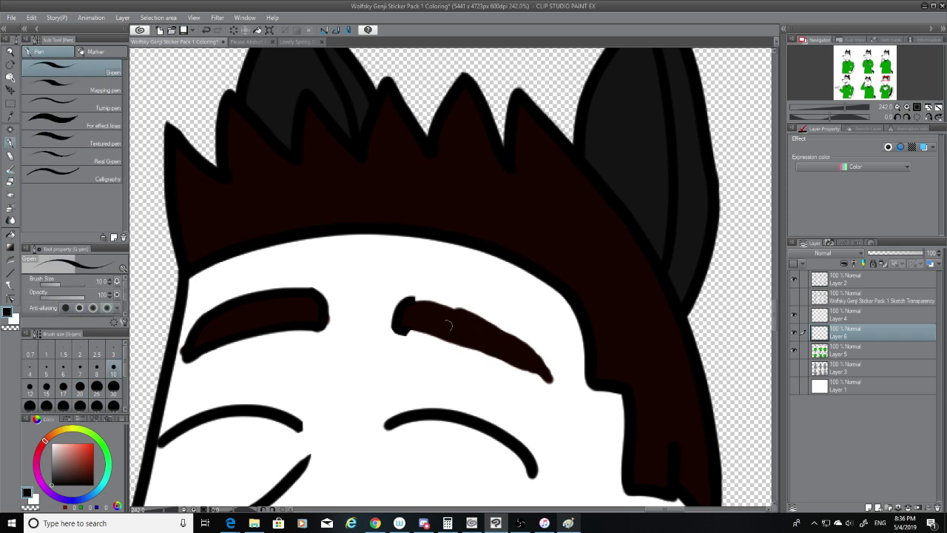
left_click_drag(407, 330, 553, 382)
key("ctrl+z")
left_click_drag(407, 330, 555, 383)
left_click_drag(408, 296, 550, 355)
key("ctrl+z")
mouse_move(411, 298)
left_mouse_down()
mouse_move(479, 308)
mouse_move(552, 355)
left_mouse_up()
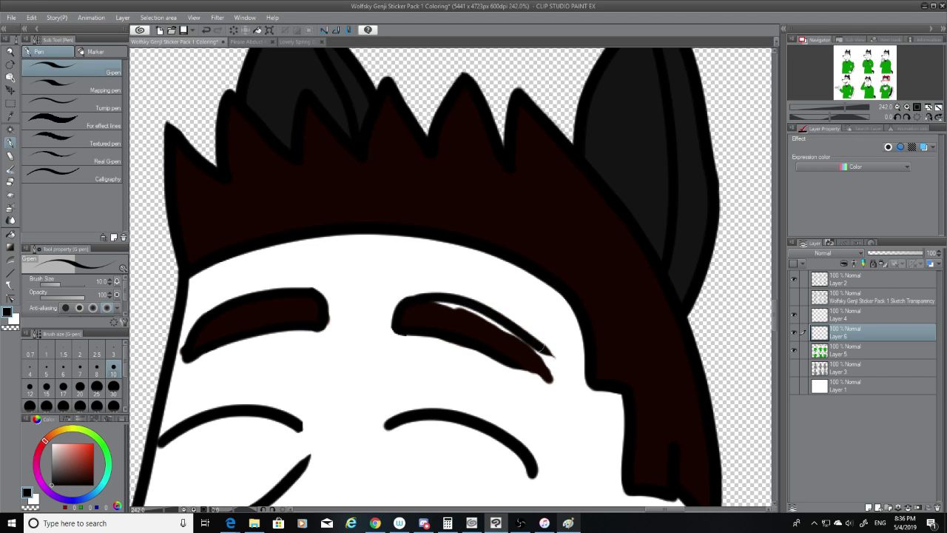
Trim the end of the right eyebrow's upper line and curve it down to the outer tip.
left_click(10, 185)
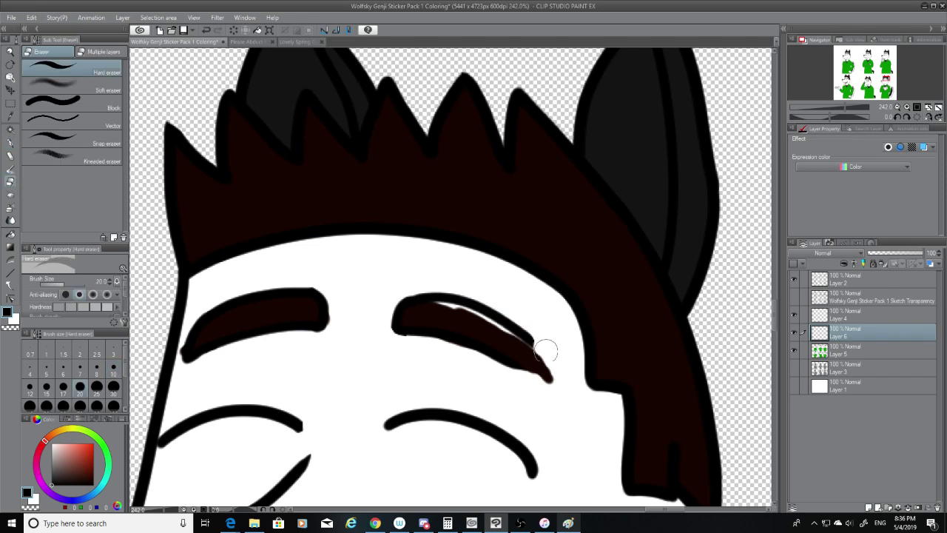
left_click(11, 142)
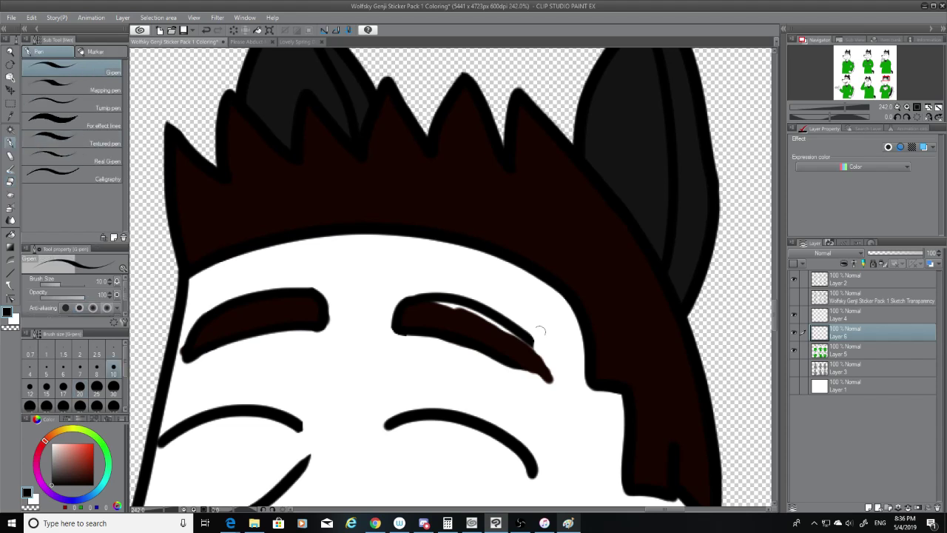
left_click_drag(532, 341, 550, 382)
key("ctrl+z")
key("ctrl+z")
mouse_move(526, 337)
left_mouse_down()
mouse_move(552, 388)
mouse_move(513, 371)
mouse_move(511, 362)
mouse_move(549, 382)
left_mouse_up()
key("ctrl+z")
key("ctrl+z")
key("ctrl+z")
key("ctrl+z")
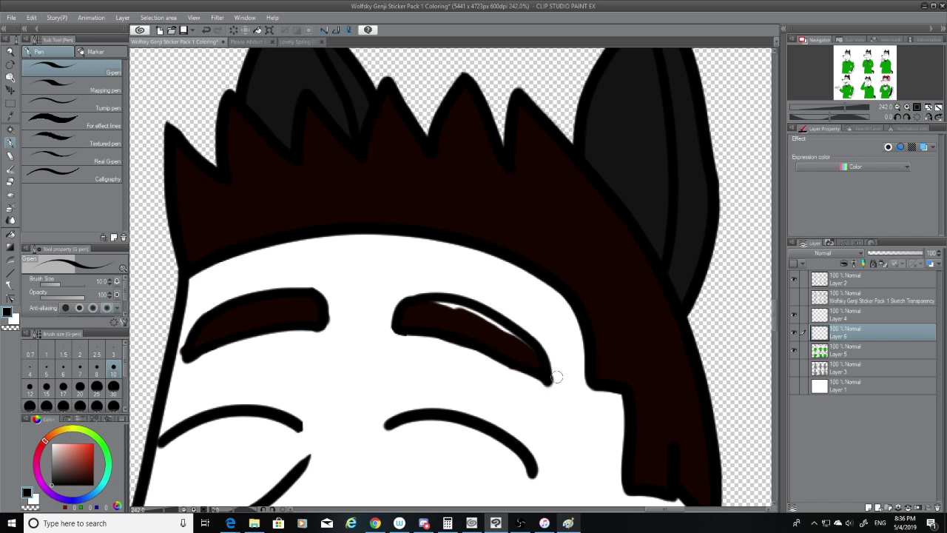
key("ctrl+z")
Hide the colour fills on Layer 5 and show the white background on Layer 1.
left_click(795, 349)
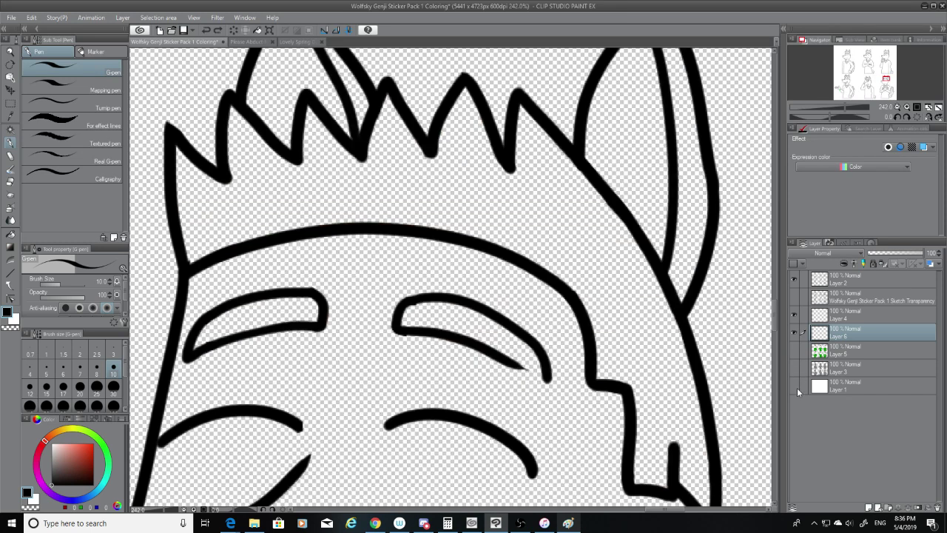
left_click(795, 386)
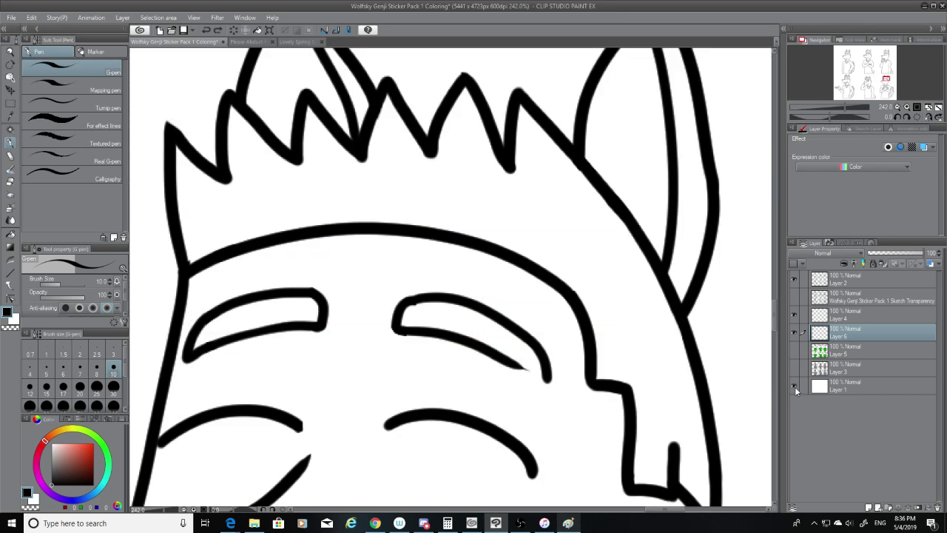
Erase the right eyebrow's lower line and the left eyebrow's outer tip with the size 20 hard eraser.
left_click(11, 182)
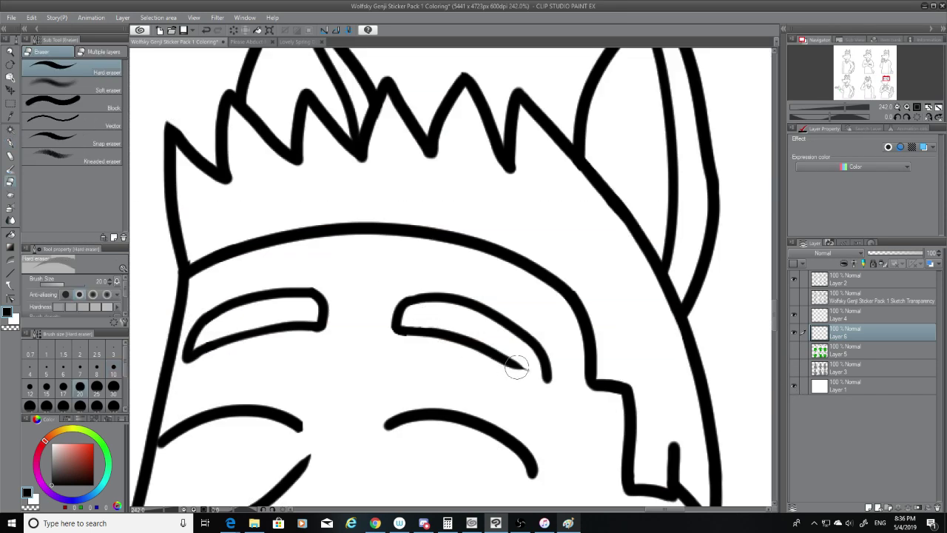
mouse_move(516, 366)
left_mouse_down()
mouse_move(469, 338)
mouse_move(408, 334)
mouse_move(415, 321)
mouse_move(407, 334)
left_mouse_up()
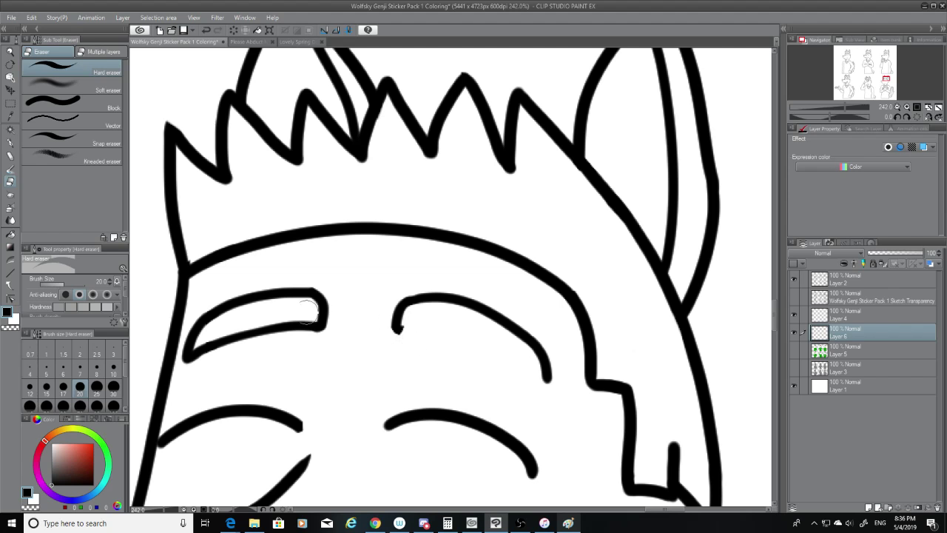
mouse_move(199, 323)
left_mouse_down()
mouse_move(188, 370)
mouse_move(202, 310)
mouse_move(203, 360)
mouse_move(207, 350)
left_mouse_up()
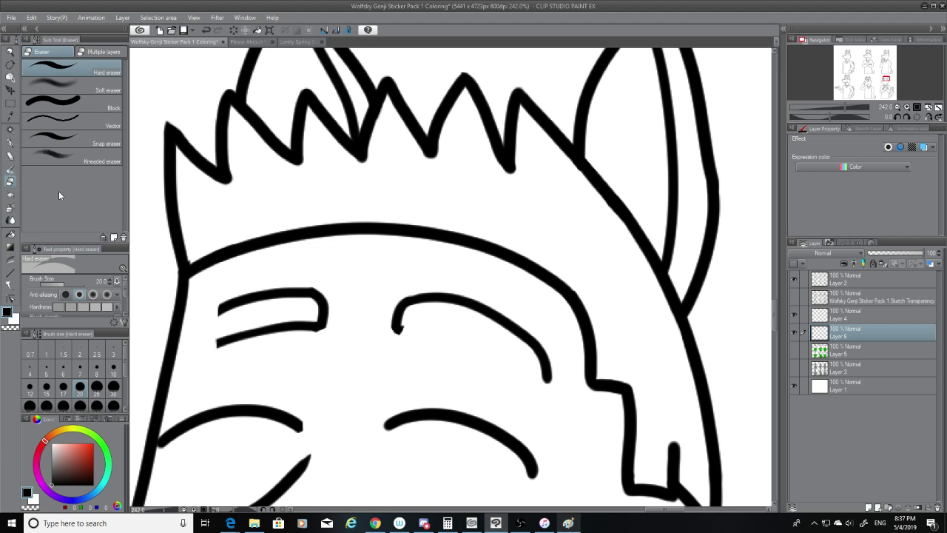
left_click(873, 279)
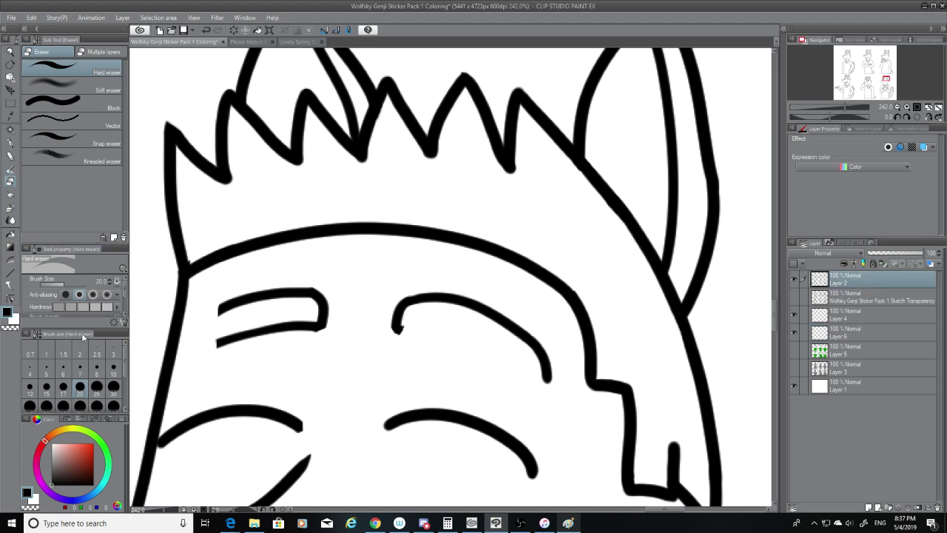
left_click(78, 368)
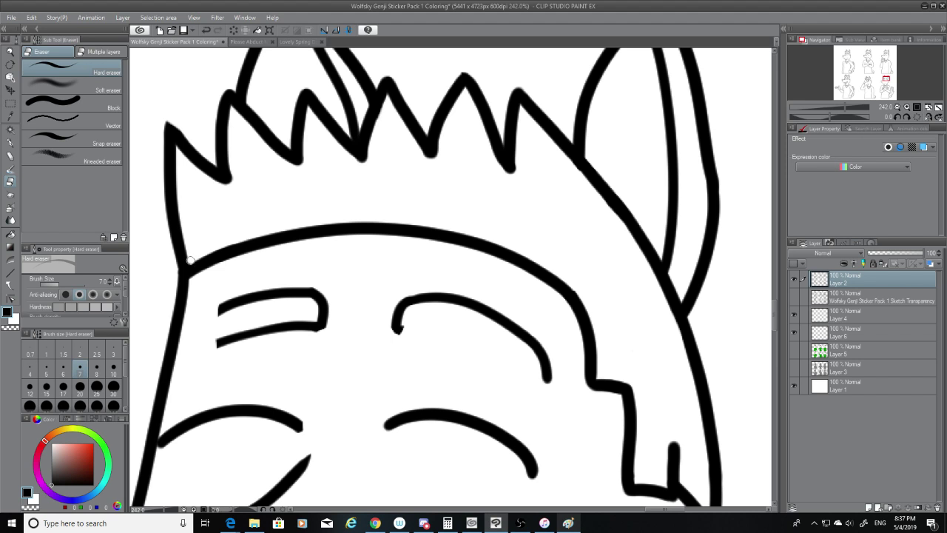
key("ctrl+z")
left_click(30, 368)
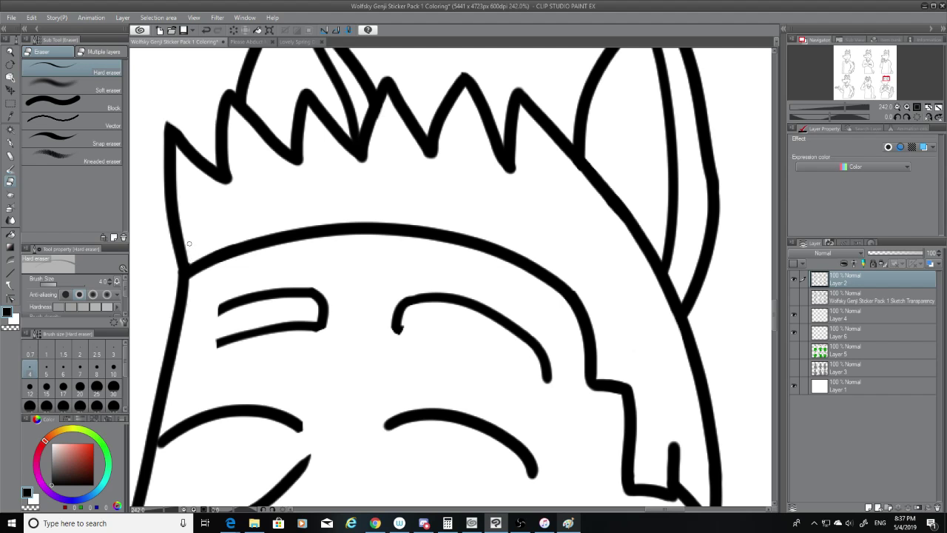
Try to extend the left eyebrow's upper line to the face outline with the G-pen on Layer 2.
left_click(10, 142)
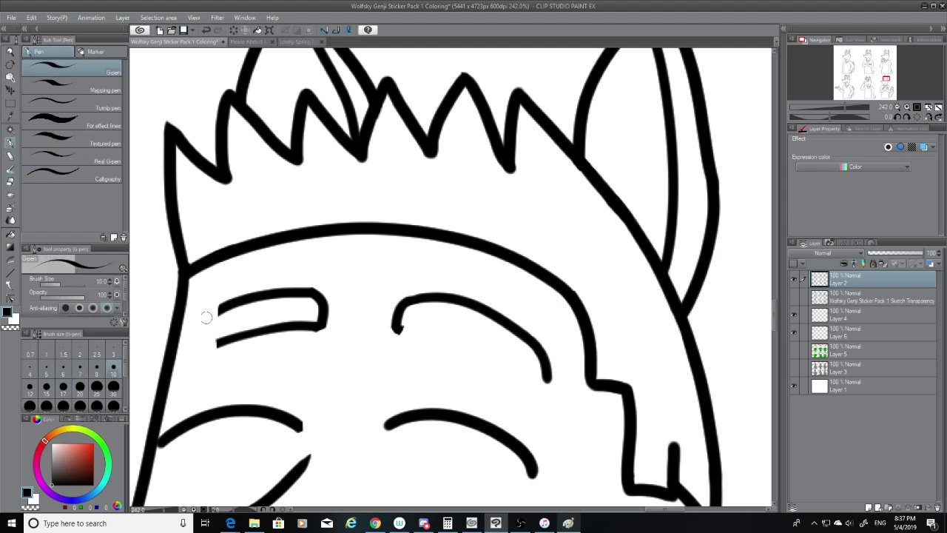
mouse_move(226, 307)
left_mouse_down()
mouse_move(172, 345)
mouse_move(205, 317)
mouse_move(179, 355)
mouse_move(222, 307)
left_mouse_up()
key("ctrl+z")
key("ctrl+z")
key("ctrl+z")
left_click_drag(175, 349, 225, 308)
key("ctrl+z")
mouse_move(177, 345)
left_mouse_down()
mouse_move(229, 307)
mouse_move(226, 337)
mouse_move(175, 371)
left_mouse_up()
key("ctrl+z")
key("ctrl+z")
Try to extend the left eyebrow's lower line to the face outline on Layer 2, and undo both extensions.
left_click_drag(222, 346, 176, 370)
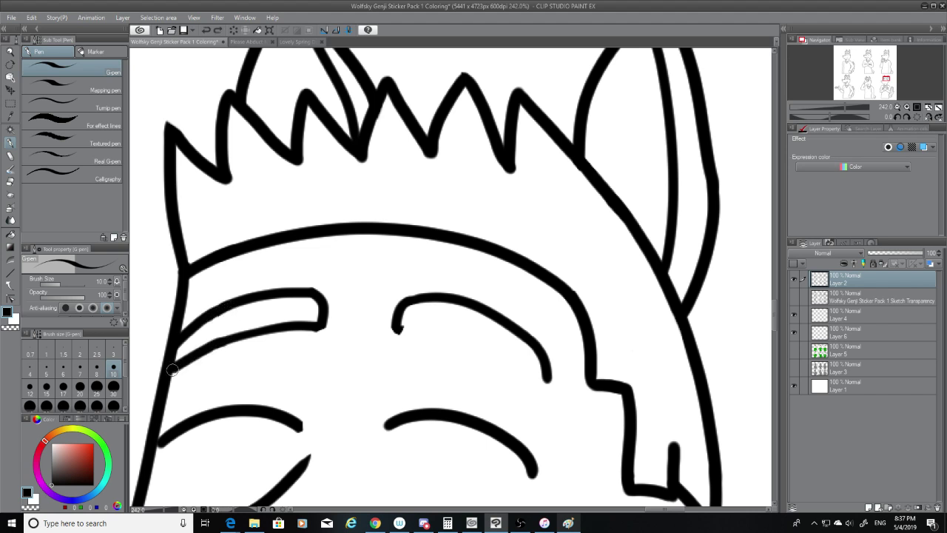
key("ctrl+z")
left_click_drag(227, 338, 174, 367)
key("ctrl+z")
mouse_move(227, 337)
left_mouse_down()
mouse_move(182, 358)
mouse_move(222, 341)
mouse_move(173, 367)
left_mouse_up()
key("ctrl+z")
key("ctrl+z")
left_click(10, 181)
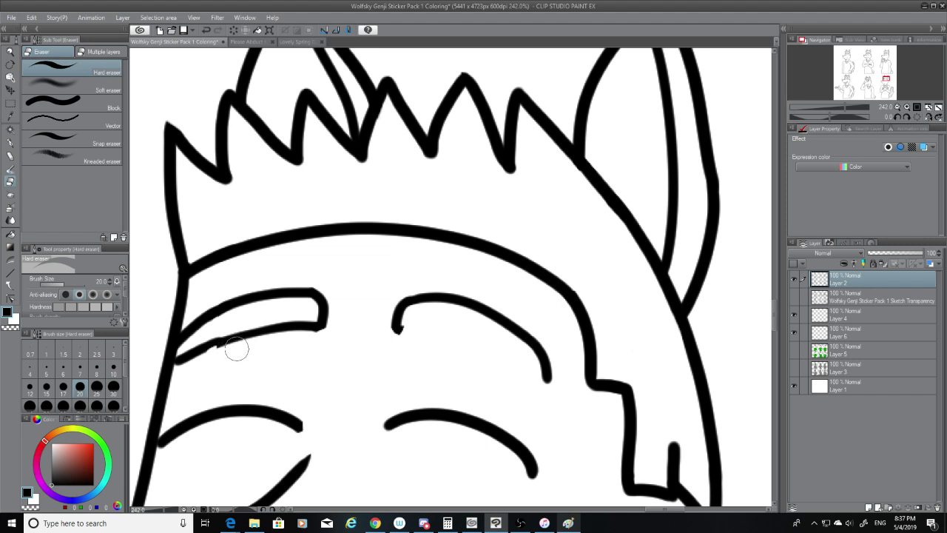
key("ctrl+z")
key("ctrl+z")
key("ctrl+z")
key("ctrl+z")
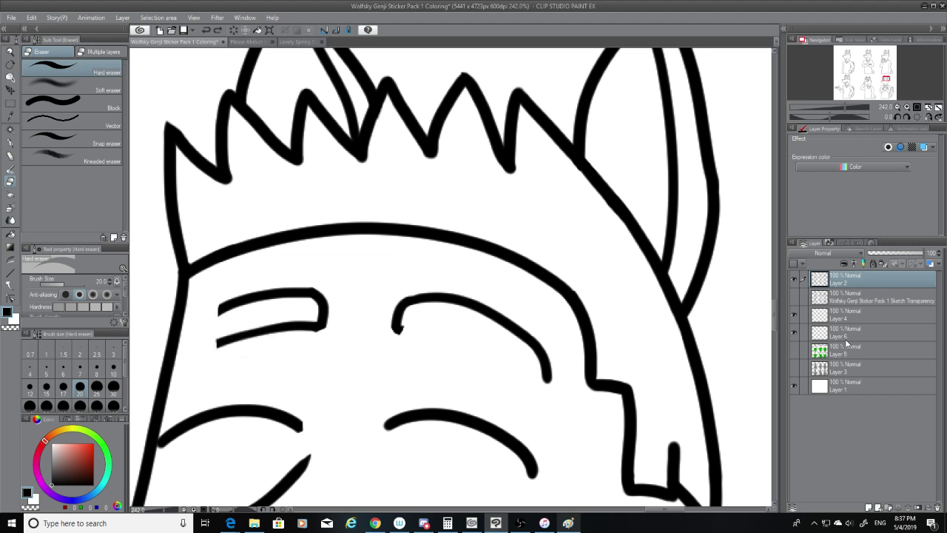
Redraw the left eyebrow's outer end on Layer 6, bringing its lower and upper lines together in a tip.
left_click(854, 331)
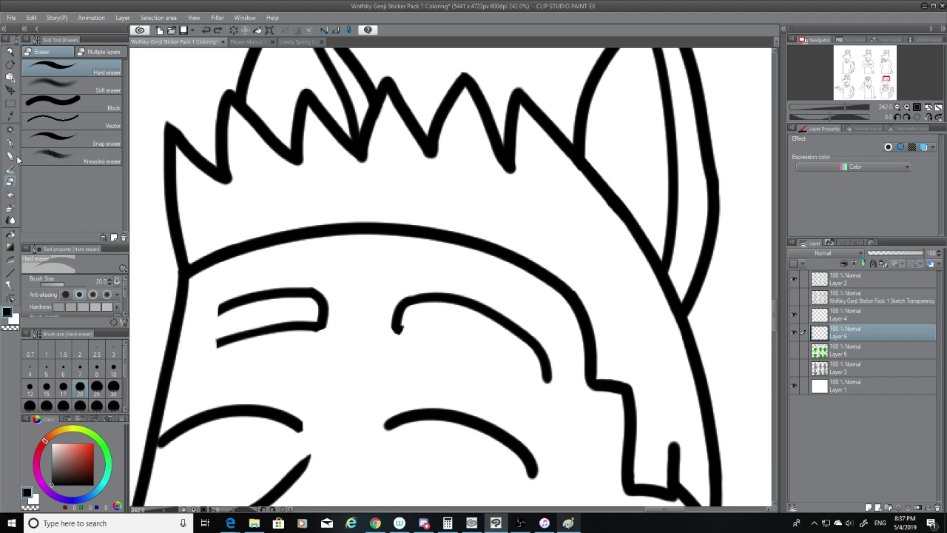
key("p")
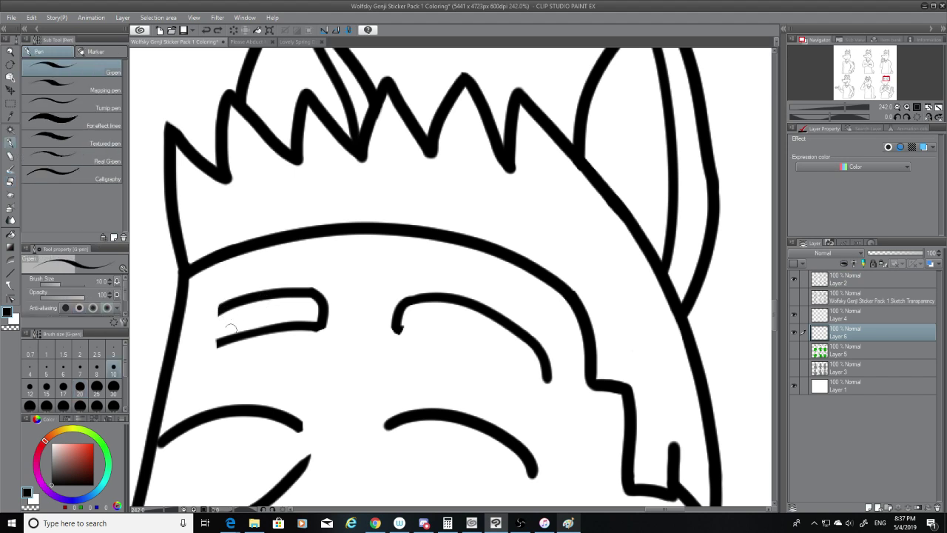
mouse_move(221, 344)
left_mouse_down()
mouse_move(185, 359)
mouse_move(210, 326)
mouse_move(180, 354)
left_mouse_up()
key("ctrl+z")
key("ctrl+z")
key("ctrl+z")
key("ctrl+z")
mouse_move(228, 305)
left_mouse_down()
mouse_move(183, 352)
mouse_move(225, 316)
mouse_move(203, 324)
left_mouse_up()
key("ctrl+z")
key("ctrl+z")
key("ctrl+z")
key("ctrl+z")
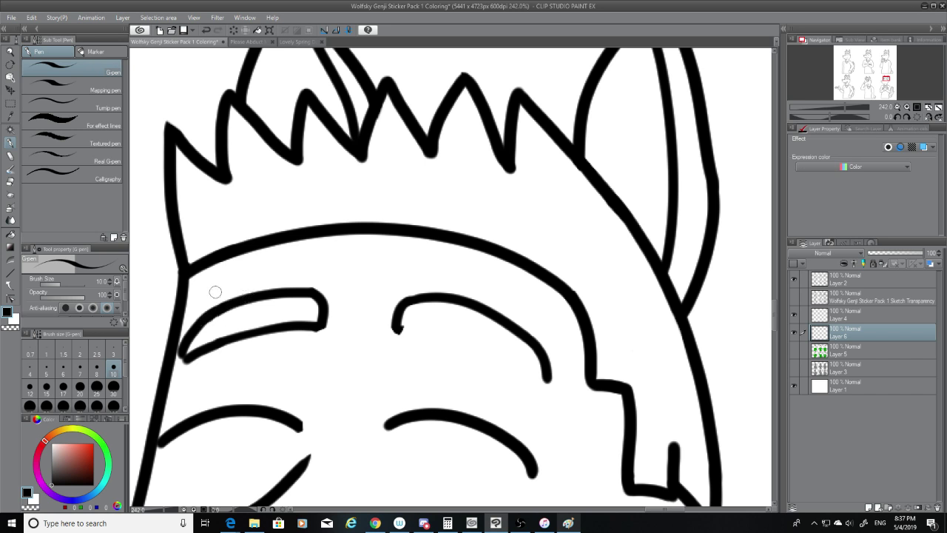
Erase the left eyebrow's outer tip and redraw its upper line down to the face outline.
left_click(11, 181)
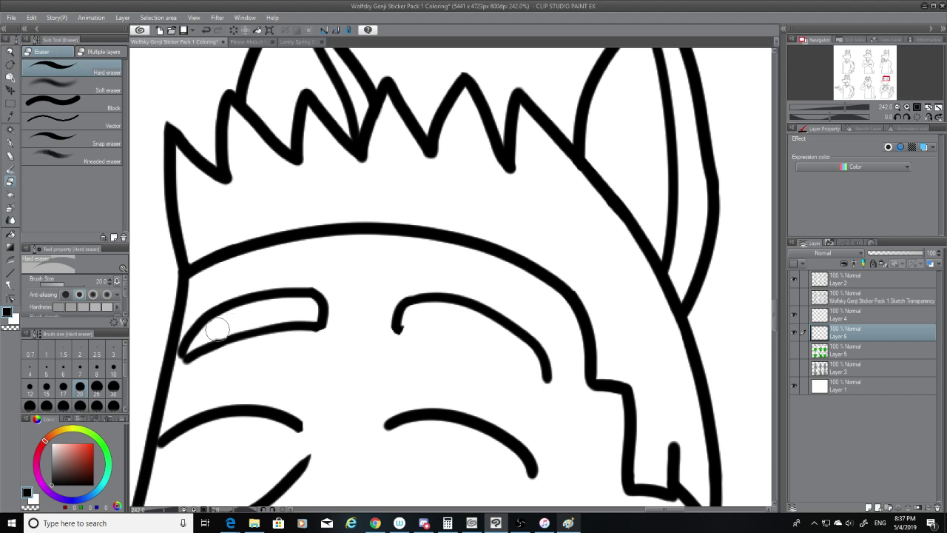
mouse_move(212, 343)
left_mouse_down()
mouse_move(186, 362)
mouse_move(220, 334)
mouse_move(207, 342)
left_mouse_up()
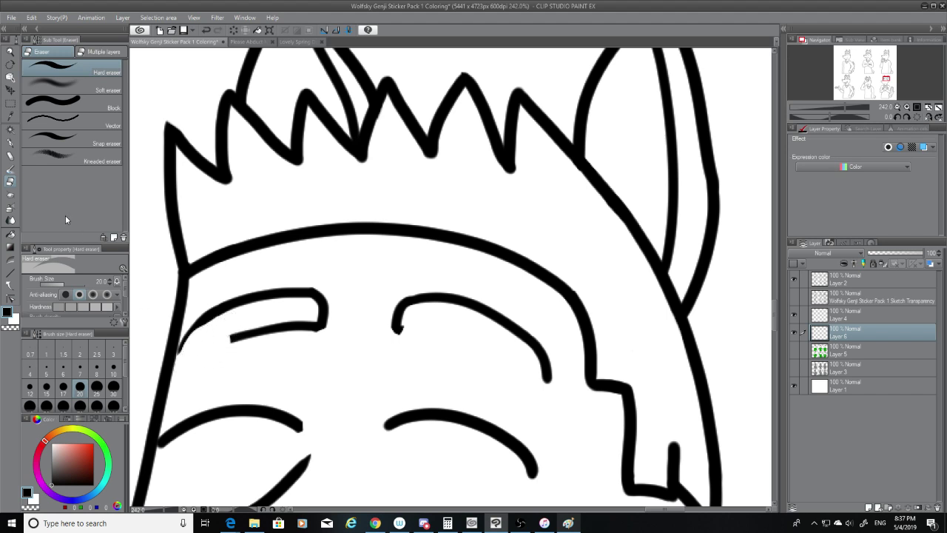
left_click(10, 145)
left_click_drag(220, 307, 177, 352)
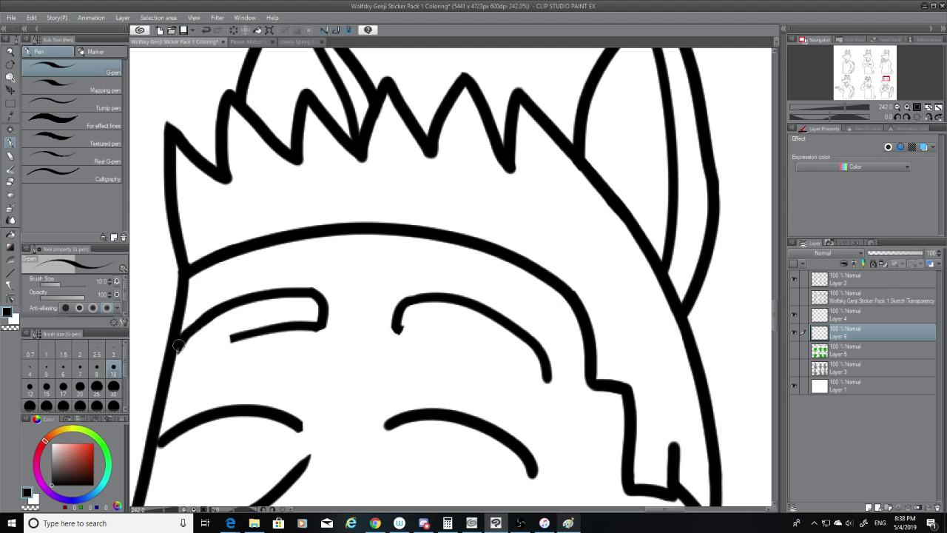
key("ctrl+z")
left_click_drag(219, 308, 176, 353)
key("ctrl+z")
key("ctrl+z")
Extend the left eyebrow's lower line in a curve to the face outline with the G-pen.
left_click_drag(231, 338, 177, 358)
key("ctrl+z")
left_click_drag(231, 338, 177, 358)
key("ctrl+z")
left_click_drag(234, 338, 172, 359)
key("ctrl+z")
key("ctrl+z")
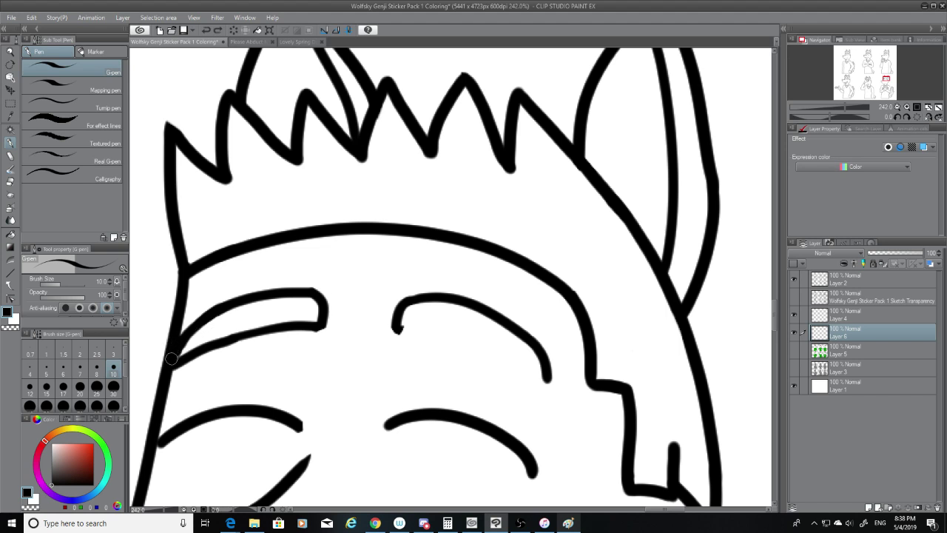
Shave the underside of the left eyebrow's lower line with the hard eraser at size 20.
left_click(10, 181)
mouse_move(317, 327)
left_mouse_down()
mouse_move(333, 328)
mouse_move(330, 340)
mouse_move(302, 348)
left_mouse_up()
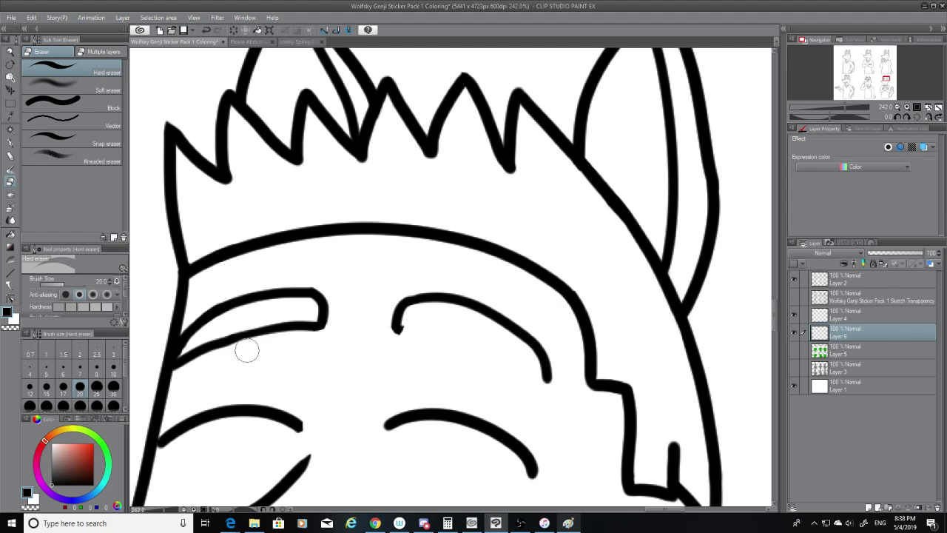
mouse_move(232, 348)
left_mouse_down()
mouse_move(210, 351)
mouse_move(269, 329)
mouse_move(199, 354)
left_mouse_up()
key("p")
key("ctrl+z")
key("ctrl+z")
key("ctrl+z")
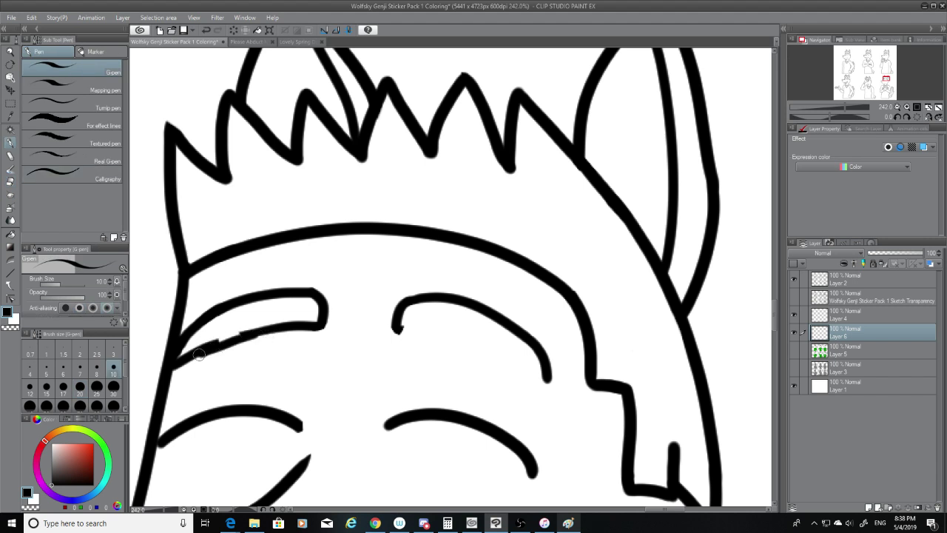
Re-ink the left eyebrow's lower line with a smooth G-pen stroke over the thinned section.
key("ctrl+z")
left_click_drag(282, 328, 201, 351)
key("ctrl+z")
left_click_drag(287, 324, 194, 355)
key("ctrl+z")
left_click_drag(281, 324, 220, 349)
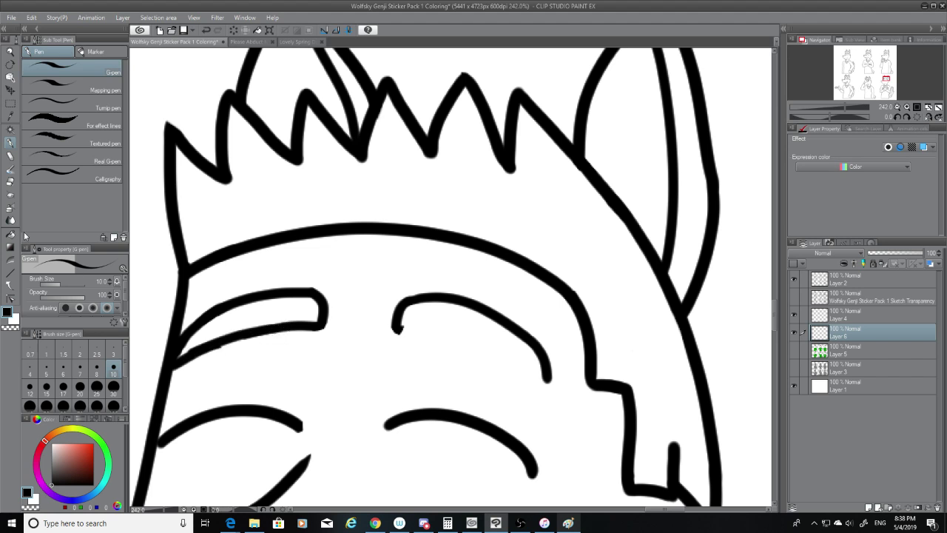
Smooth the underside of the left eyebrow's lower line near the face outline with the hard eraser, ending at size 7.
left_click(11, 185)
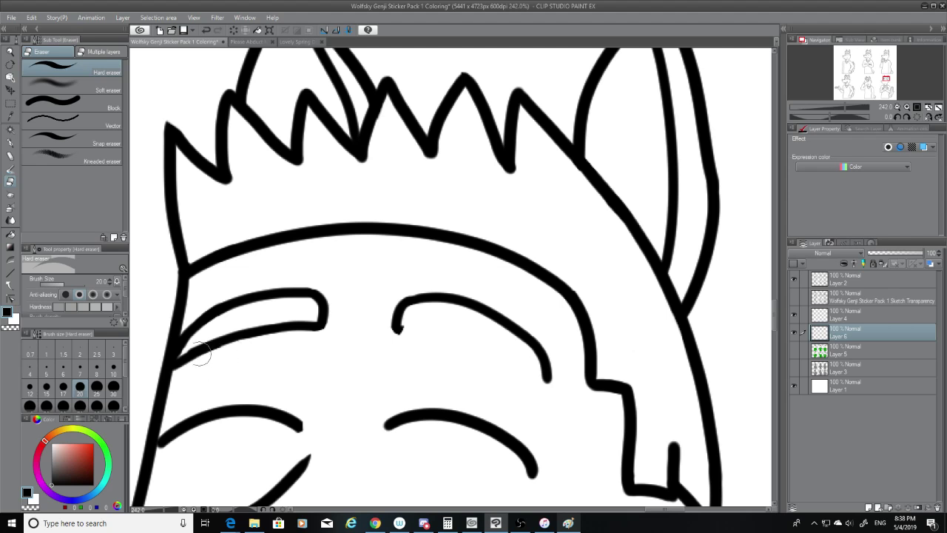
left_click(81, 367)
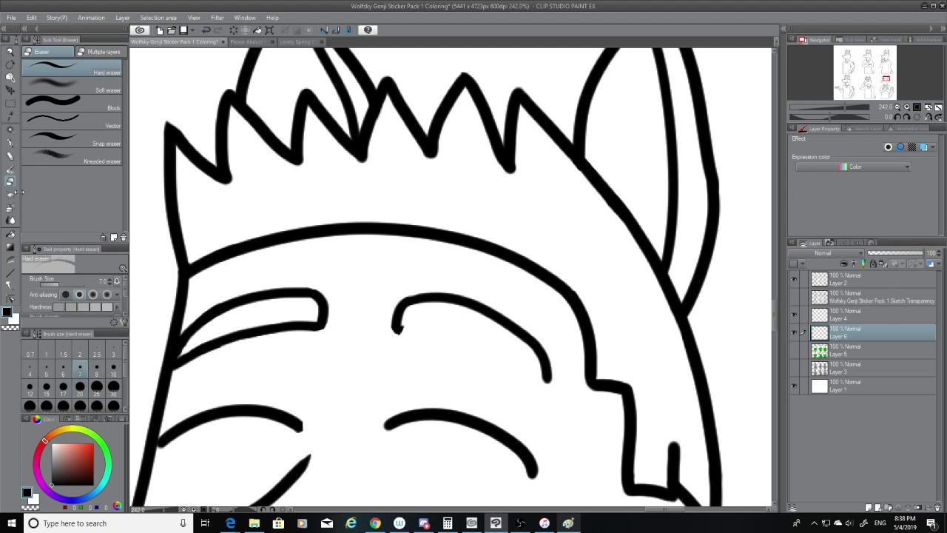
Try to re-ink the upper inner corner of the left eyebrow with the G-pen and undo the stroke.
left_click(12, 140)
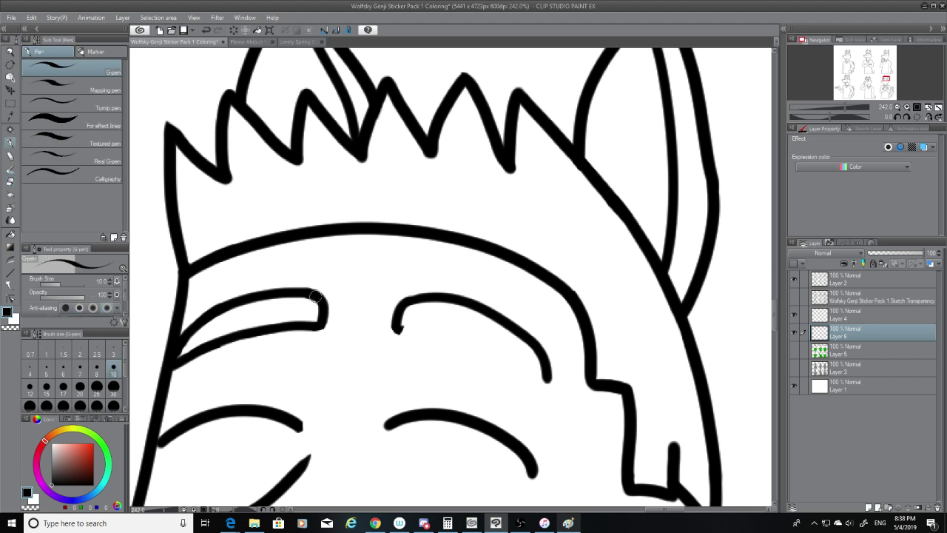
key("ctrl+z")
left_click_drag(305, 293, 326, 299)
key("ctrl+z")
Try several G-pen strokes for the right eyebrow's lower line from its inner end outward, undoing each one.
mouse_move(400, 328)
left_mouse_down()
mouse_move(440, 337)
mouse_move(566, 410)
mouse_move(472, 341)
mouse_move(401, 326)
left_mouse_up()
key("ctrl+z")
key("ctrl+z")
mouse_move(546, 381)
left_mouse_down()
mouse_move(390, 326)
mouse_move(567, 368)
left_mouse_up()
key("ctrl+z")
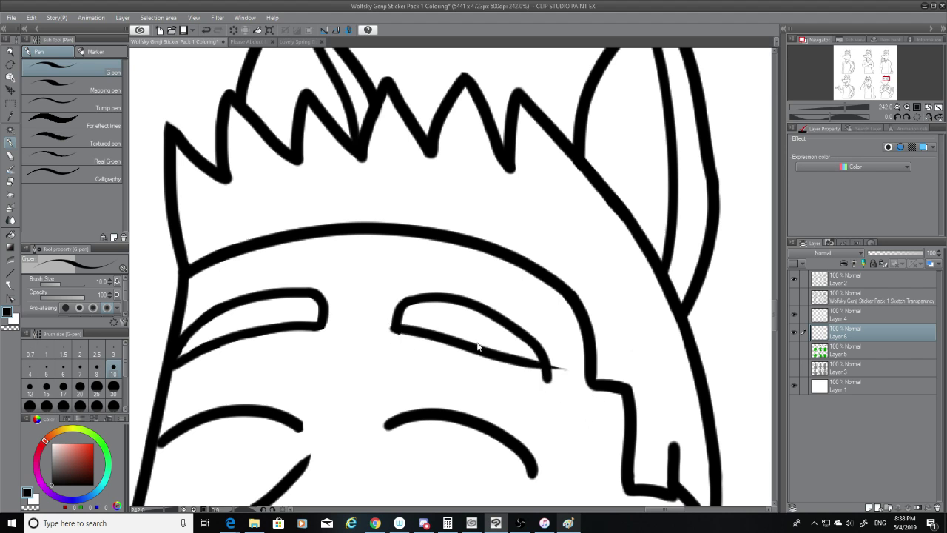
key("ctrl+z")
left_click_drag(398, 327, 567, 403)
key("ctrl+z")
mouse_move(396, 327)
left_mouse_down()
mouse_move(540, 381)
mouse_move(567, 403)
left_mouse_up()
key("ctrl+z")
mouse_move(395, 329)
left_mouse_down()
mouse_move(535, 385)
mouse_move(564, 388)
mouse_move(438, 336)
mouse_move(574, 381)
left_mouse_up()
key("ctrl+z")
key("ctrl+z")
mouse_move(395, 329)
left_mouse_down()
mouse_move(567, 396)
mouse_move(406, 330)
mouse_move(592, 391)
mouse_move(402, 323)
left_mouse_up()
key("ctrl+z")
key("ctrl+z")
key("ctrl+z")
Try drawing the right eyebrow's lower line from its outer tip back to the inner end, undoing each stroke.
mouse_move(548, 382)
left_mouse_down()
mouse_move(528, 365)
mouse_move(368, 318)
left_mouse_up()
key("ctrl+z")
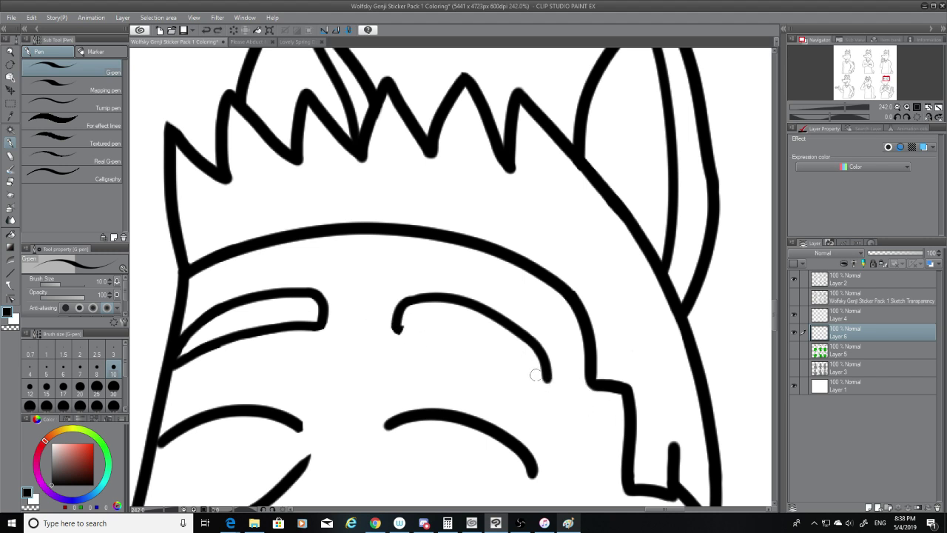
mouse_move(549, 381)
left_mouse_down()
mouse_move(385, 330)
mouse_move(361, 332)
left_mouse_up()
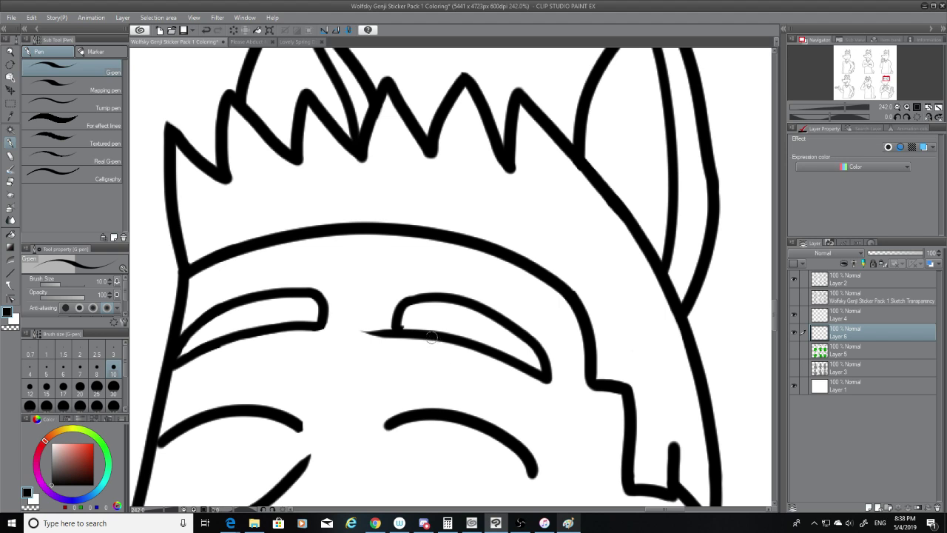
key("ctrl+z")
left_click_drag(548, 379, 360, 319)
key("ctrl+z")
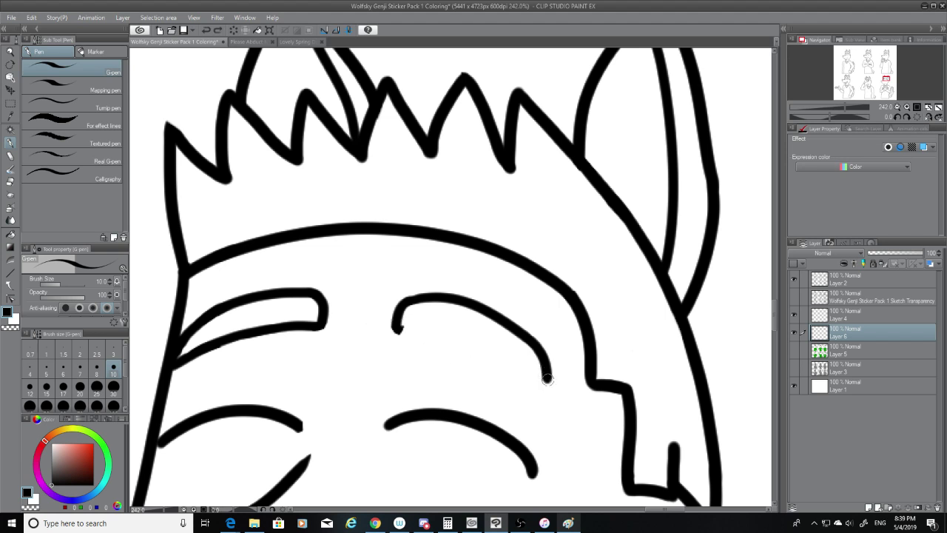
mouse_move(547, 379)
left_mouse_down()
mouse_move(473, 343)
mouse_move(380, 326)
left_mouse_up()
key("ctrl+z")
mouse_move(545, 382)
left_mouse_down()
mouse_move(338, 329)
mouse_move(405, 331)
mouse_move(352, 333)
left_mouse_up()
key("ctrl+z")
key("ctrl+z")
mouse_move(550, 379)
left_mouse_down()
mouse_move(405, 331)
mouse_move(342, 333)
left_mouse_up()
key("ctrl+z")
left_click_drag(548, 380, 349, 332)
key("ctrl+z")
mouse_move(548, 382)
left_mouse_down()
mouse_move(377, 332)
mouse_move(419, 333)
mouse_move(350, 334)
mouse_move(555, 389)
left_mouse_up()
key("ctrl+z")
key("ctrl+z")
key("ctrl+z")
Draw the right eyebrow's lower line from the inner end to the outer tip with the G-pen and erase the overshoot.
left_click_drag(402, 330, 582, 397)
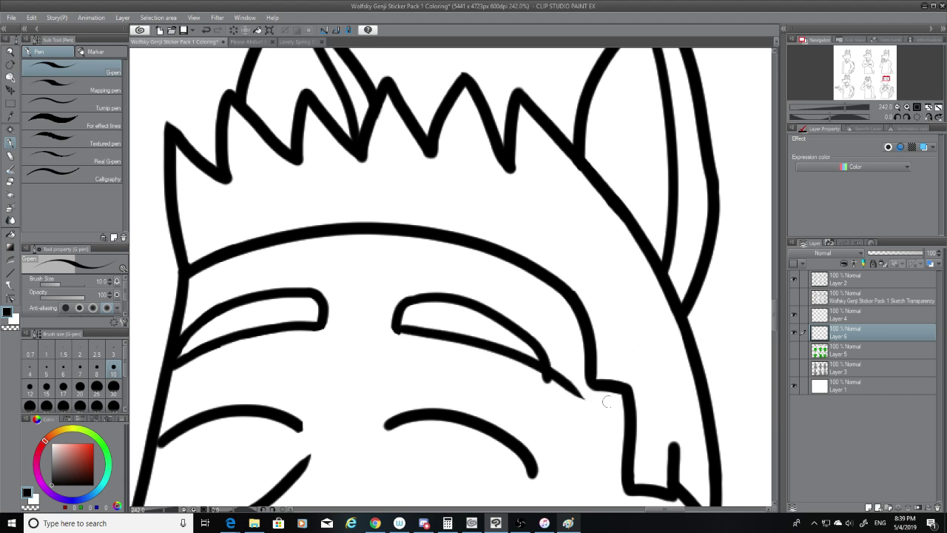
key("ctrl+z")
left_click_drag(400, 330, 554, 382)
key("ctrl+z")
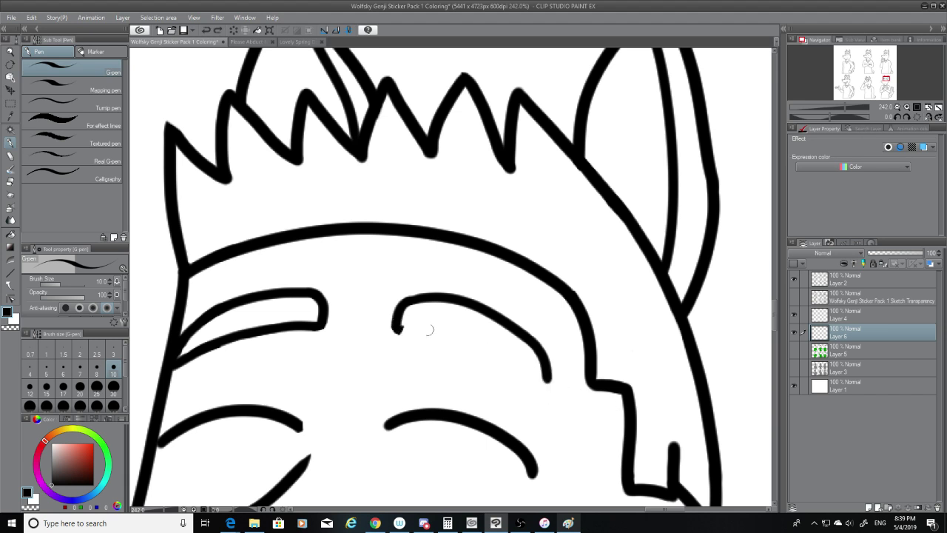
left_click_drag(404, 330, 559, 394)
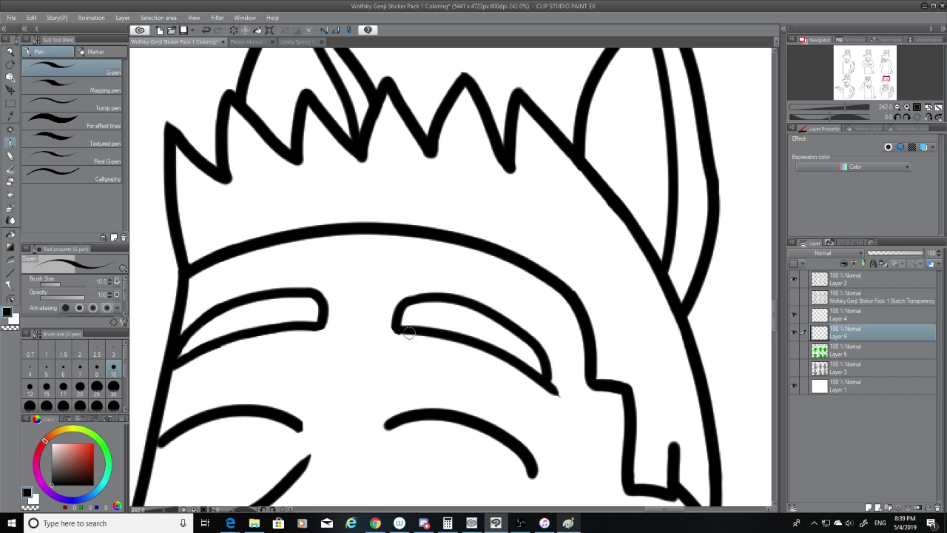
left_click(13, 182)
left_click_drag(555, 390, 552, 393)
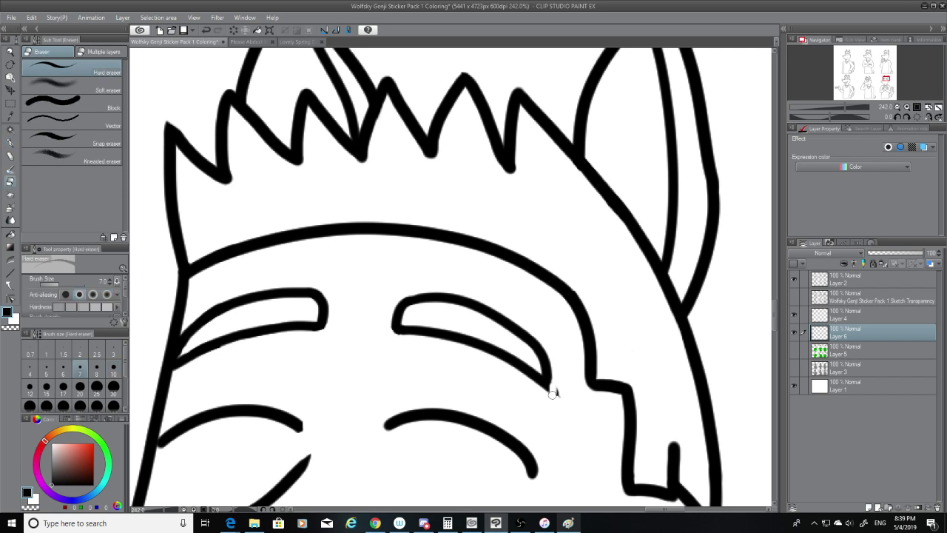
Shorten the outer end of the right closed-eye line on Layer 2 with the hard eraser at size 20.
left_click(833, 281)
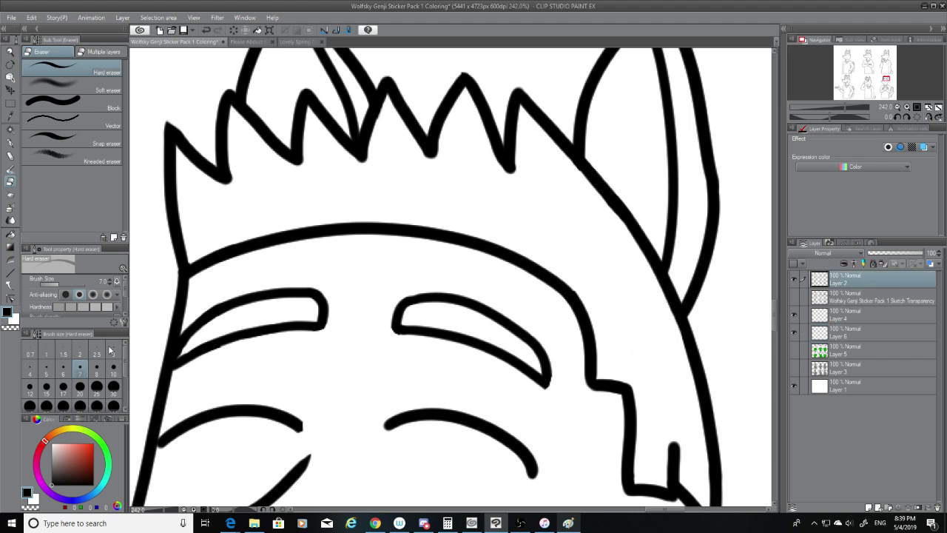
left_click(80, 386)
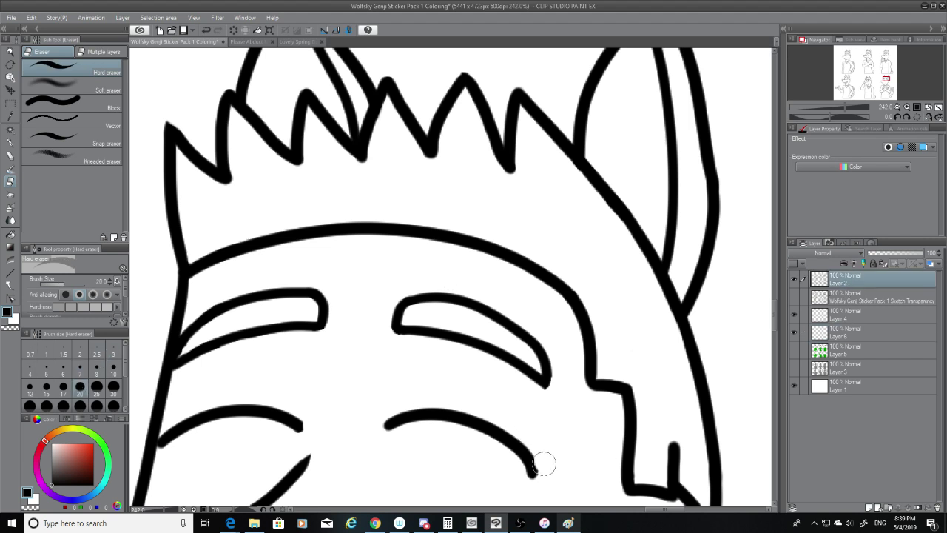
left_click_drag(544, 461, 526, 478)
left_click_drag(772, 307, 774, 316)
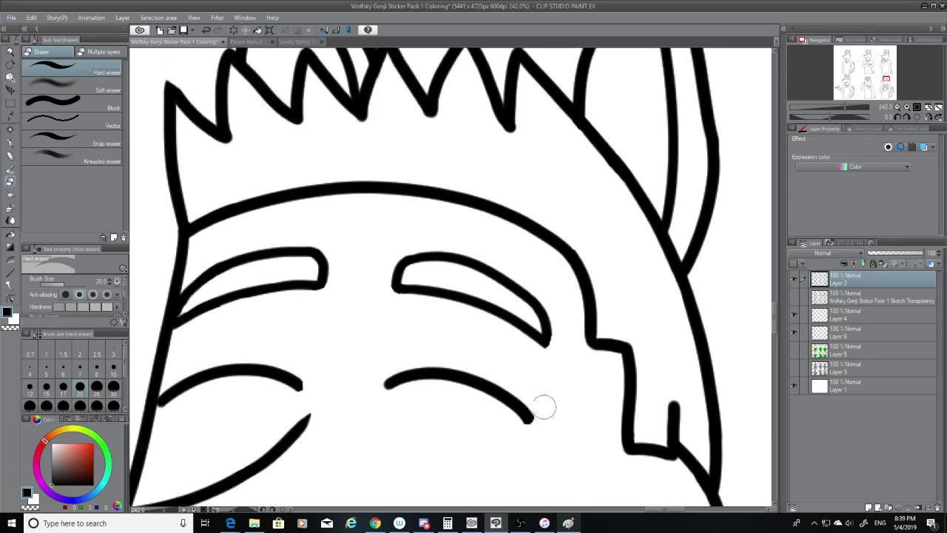
left_click_drag(540, 411, 528, 427)
Show the Layer 5 colours and fill the white gaps inside both eyebrows with the dark brown hair colour using the G-pen.
left_click(841, 354)
key("i")
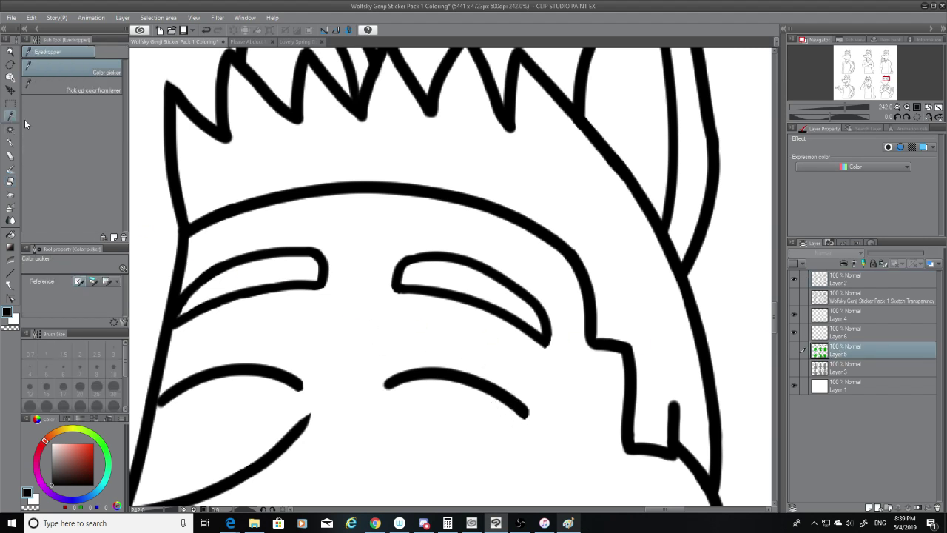
left_click(796, 348)
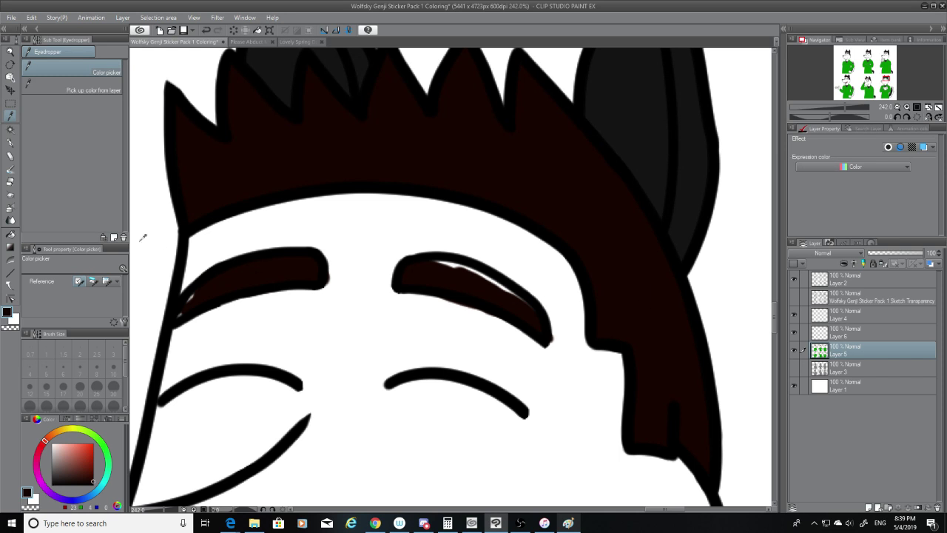
left_click(9, 145)
left_click_drag(194, 295, 179, 314)
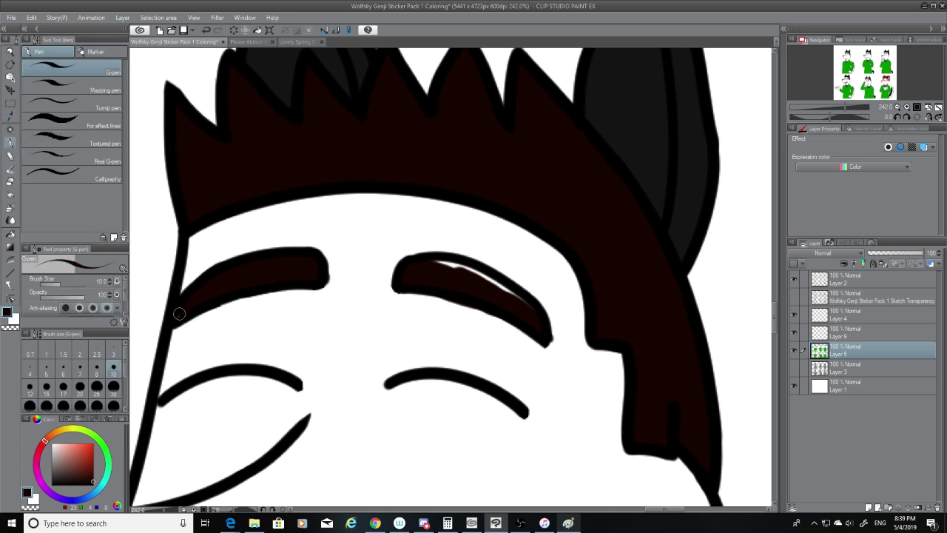
mouse_move(449, 264)
left_mouse_down()
mouse_move(515, 297)
mouse_move(536, 320)
left_mouse_up()
left_click_drag(461, 266, 422, 265)
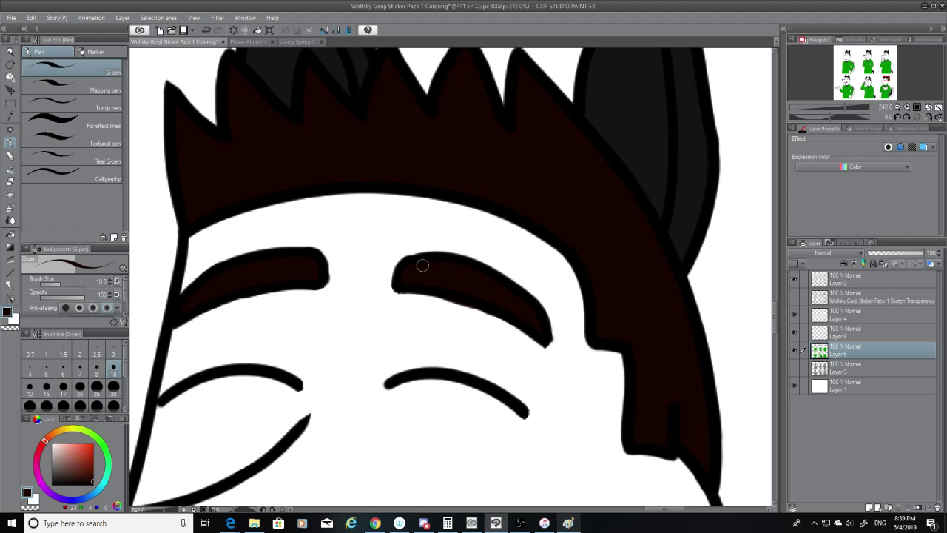
Pick white from the face and paint over the brown spilling below the right eyebrow with the G-pen.
left_click(10, 116)
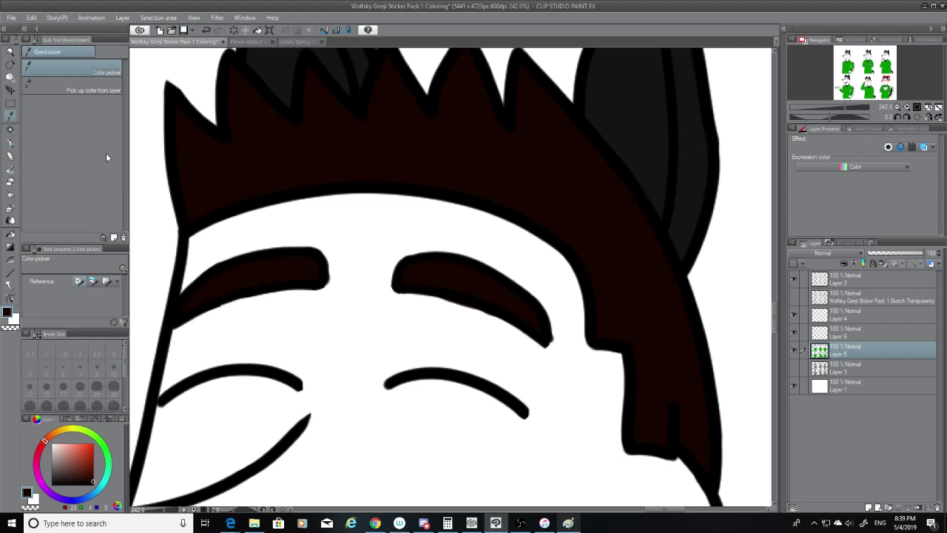
left_click(427, 345)
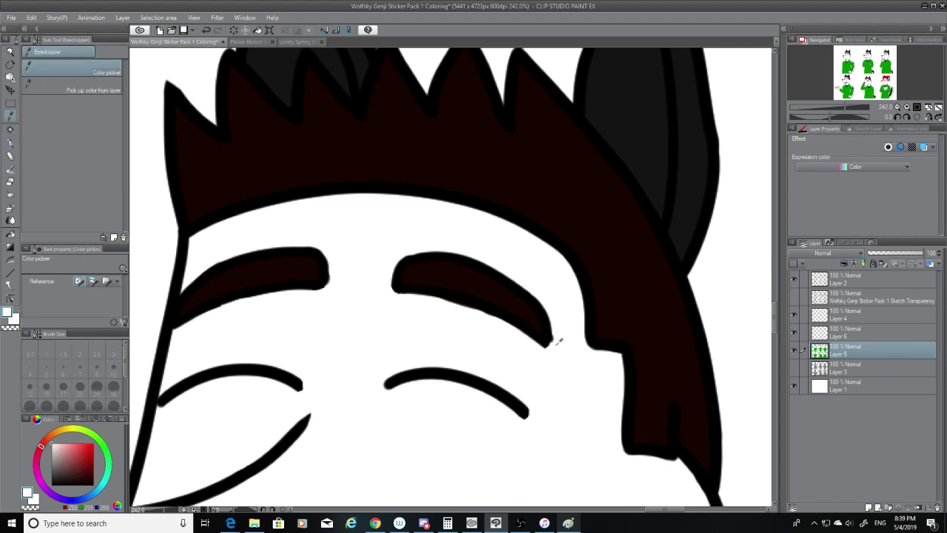
left_click(10, 143)
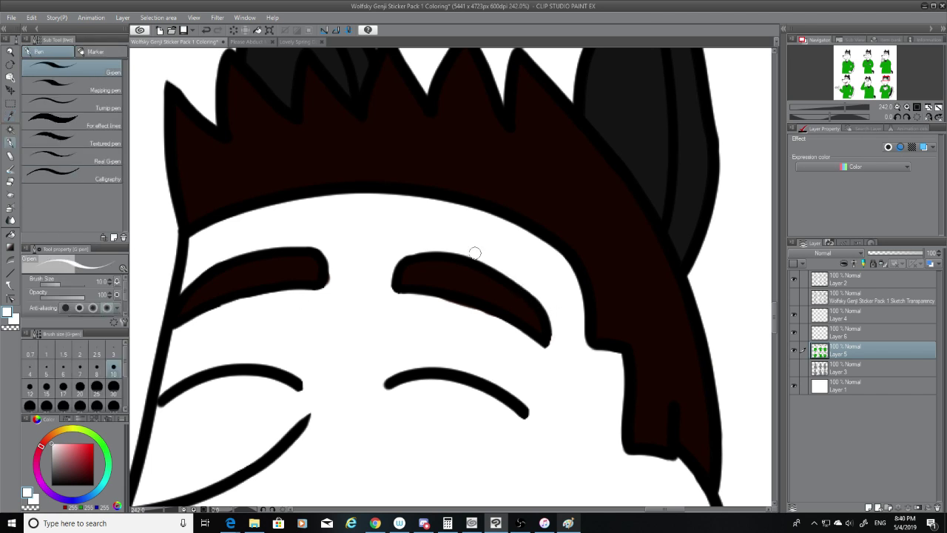
mouse_move(430, 299)
left_mouse_down()
mouse_move(504, 325)
mouse_move(396, 294)
left_mouse_up()
mouse_move(322, 272)
left_mouse_down()
mouse_move(325, 292)
mouse_move(331, 279)
mouse_move(302, 302)
left_mouse_up()
key("ctrl+z")
Compare the inked eyebrows and eyes with the pencil sketch layer, hiding the sketch again.
left_click(846, 283)
left_click(794, 297)
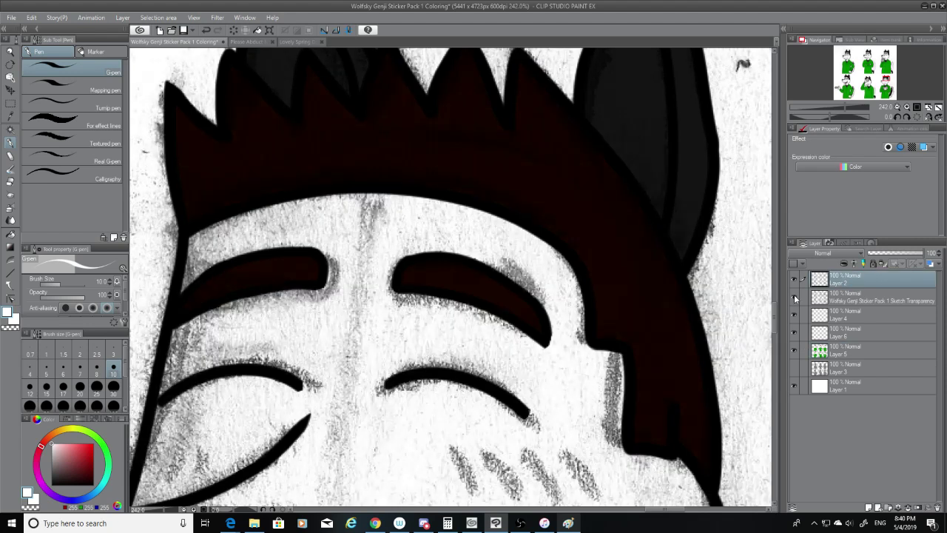
left_click(794, 296)
Hide the Layer 5 colours and clean up the underside of the right eyebrow's inner end on Layer 6 with the hard eraser.
left_click(803, 350)
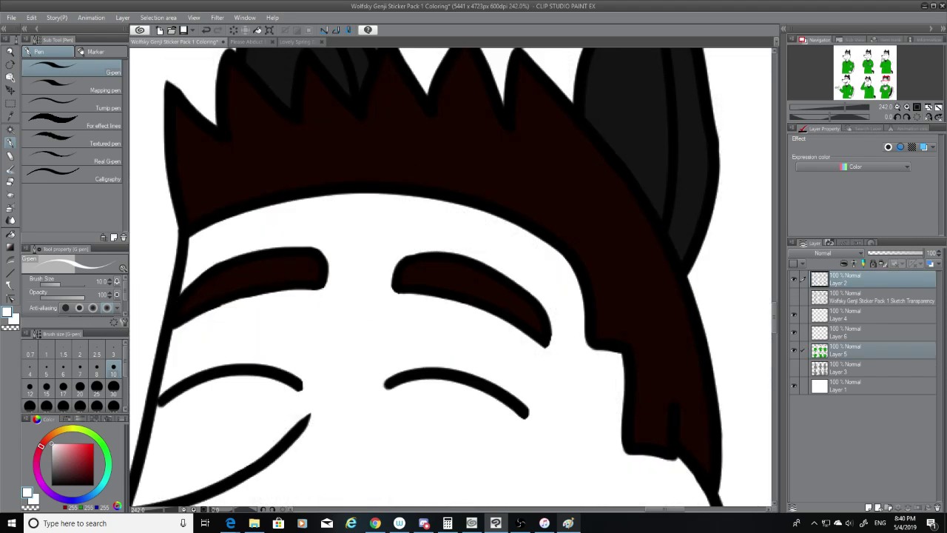
left_click(795, 352)
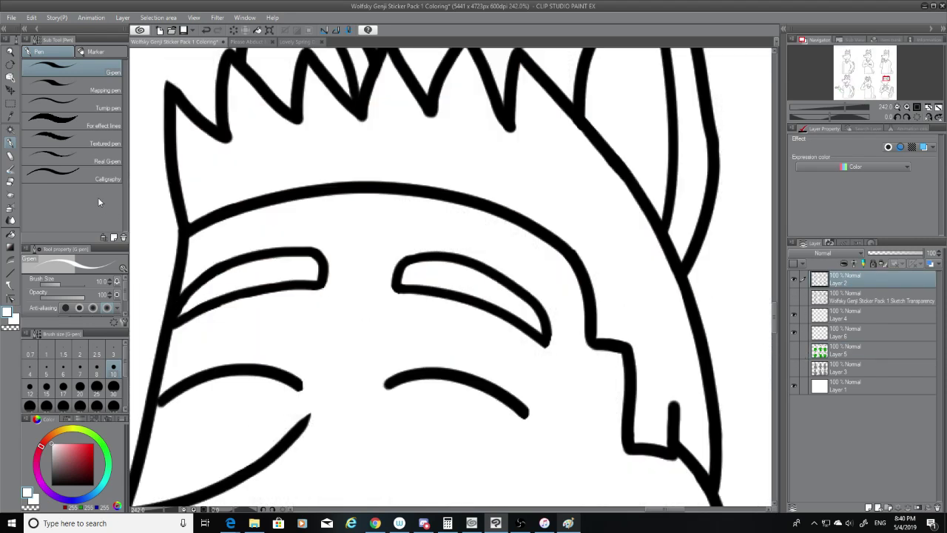
left_click(11, 182)
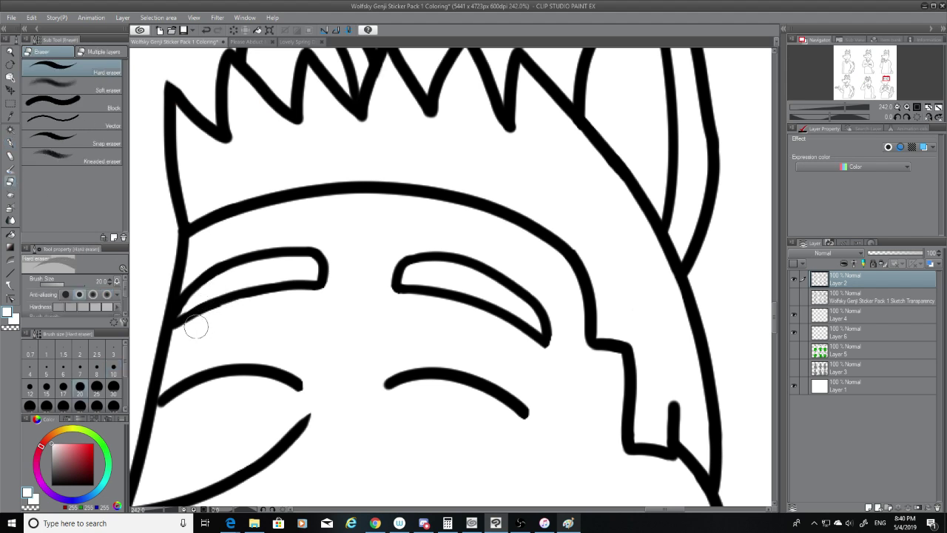
left_click(857, 331)
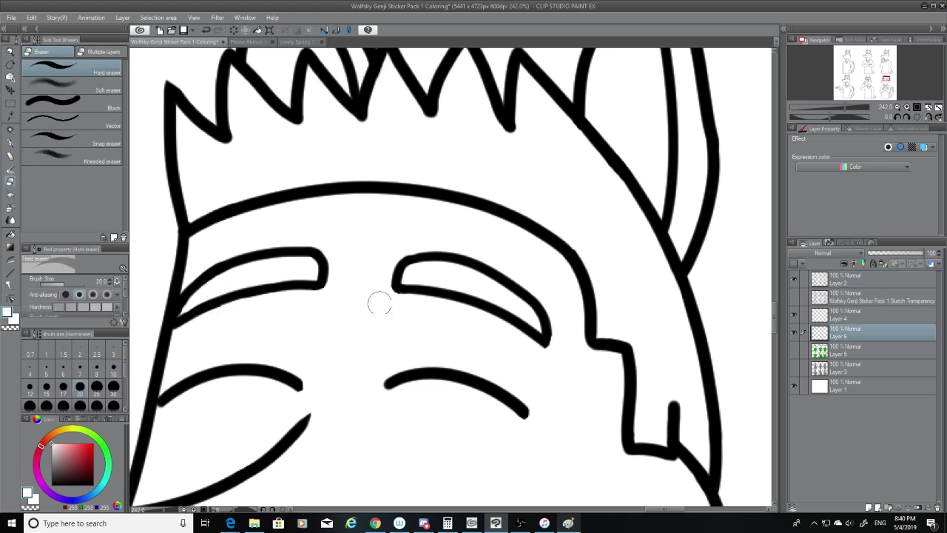
left_click_drag(376, 304, 399, 304)
Make Layer 2 active, show the Layer 5 colours again and check the eyebrows on the whole sticker sheet.
left_click(855, 282)
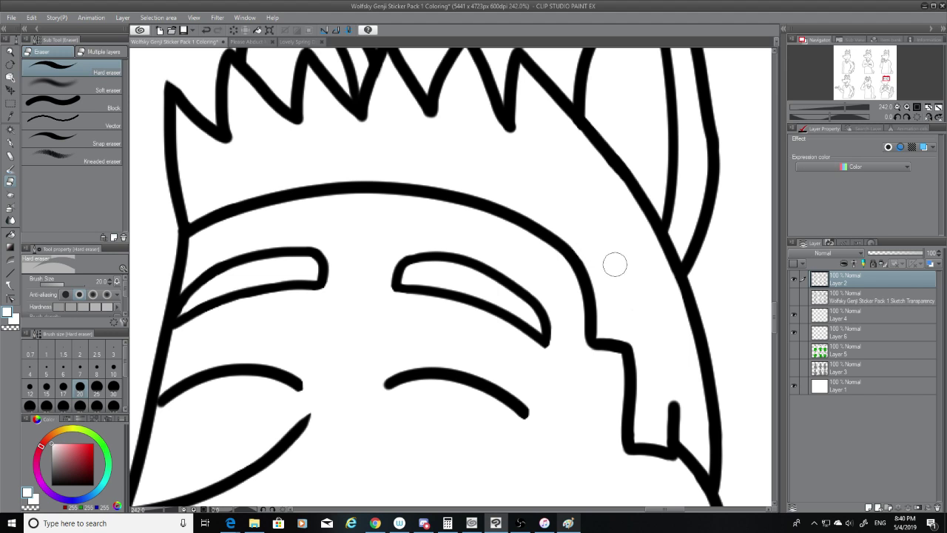
left_click(793, 334)
left_click(797, 347)
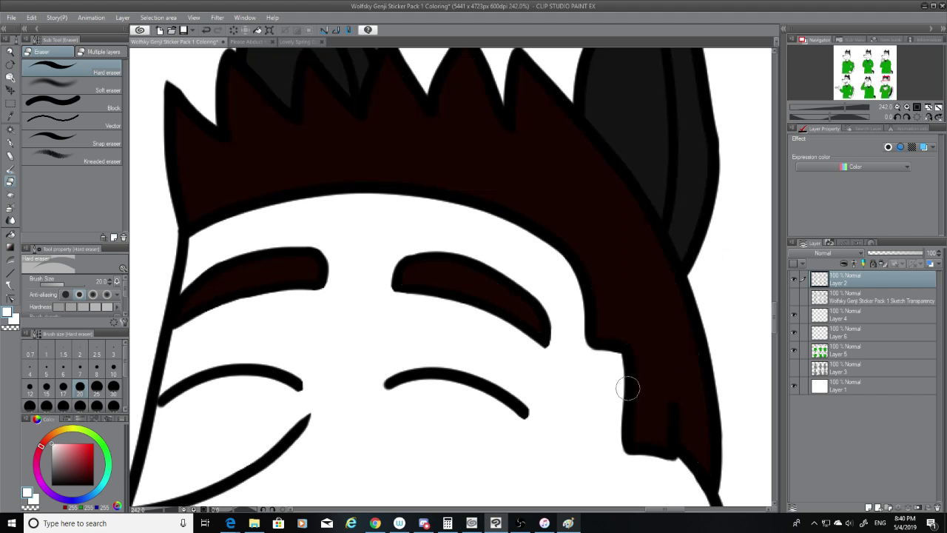
scroll(628, 388, "down", 5)
scroll(628, 388, "down", 3)
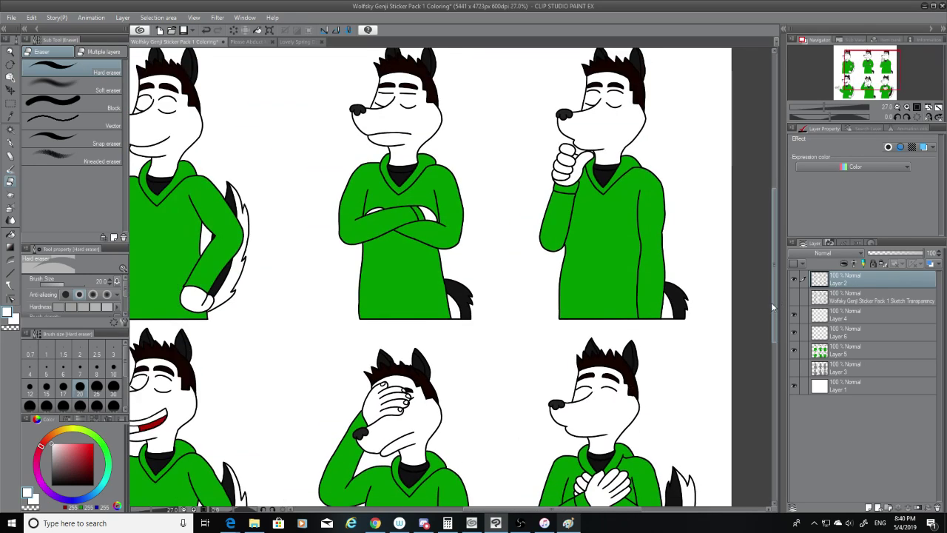
left_click_drag(779, 299, 780, 334)
Show the pencil sketch layer and set the G-pen to size 12 in black over the mouth of the wolf with hands on chest.
left_click(796, 298)
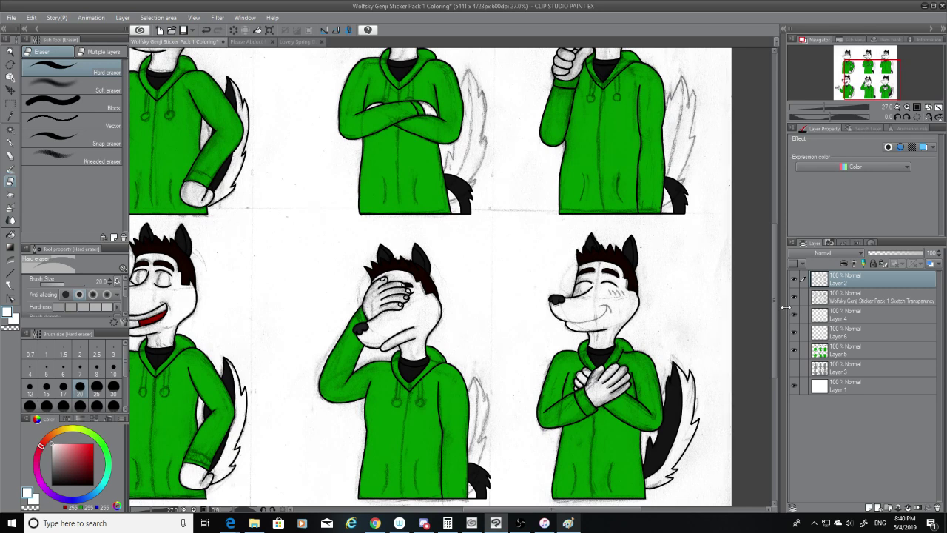
scroll(606, 362, "up", 6)
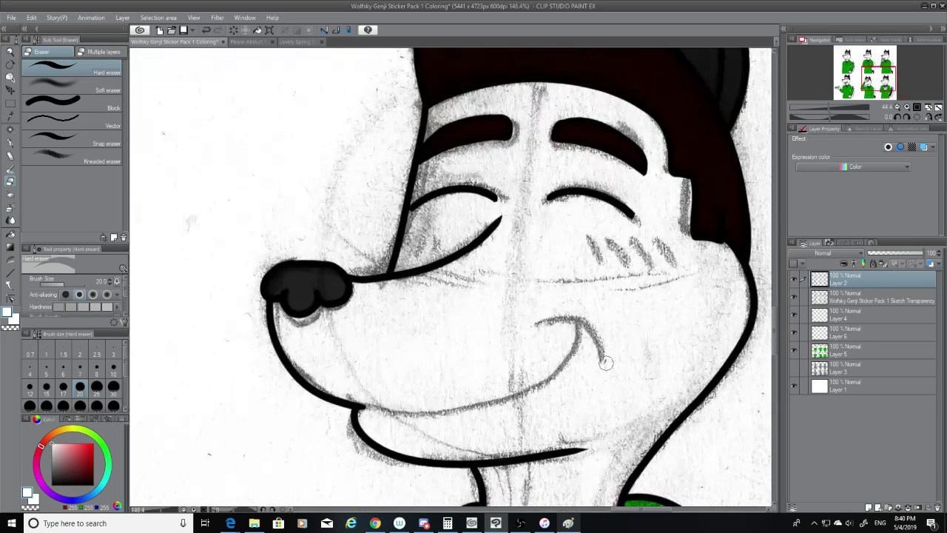
scroll(605, 362, "up", 2)
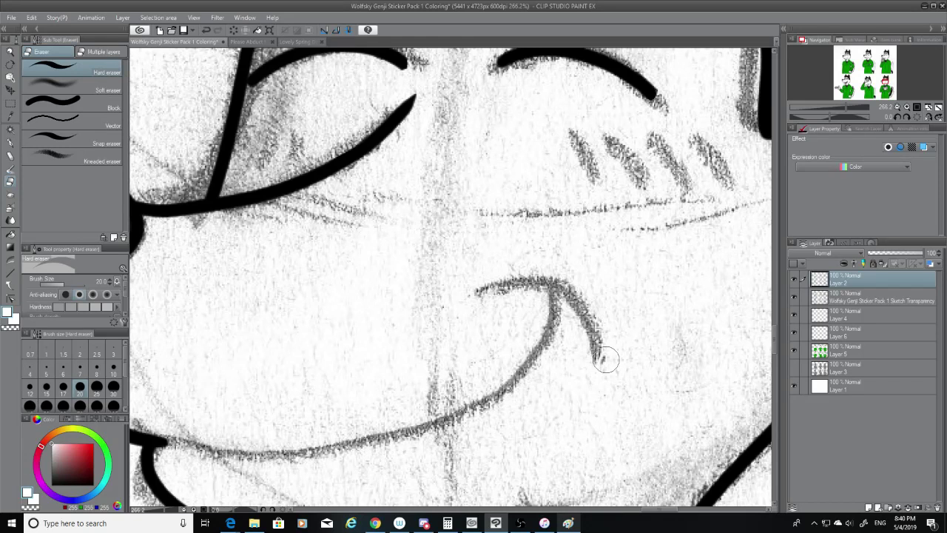
left_click_drag(656, 509, 648, 509)
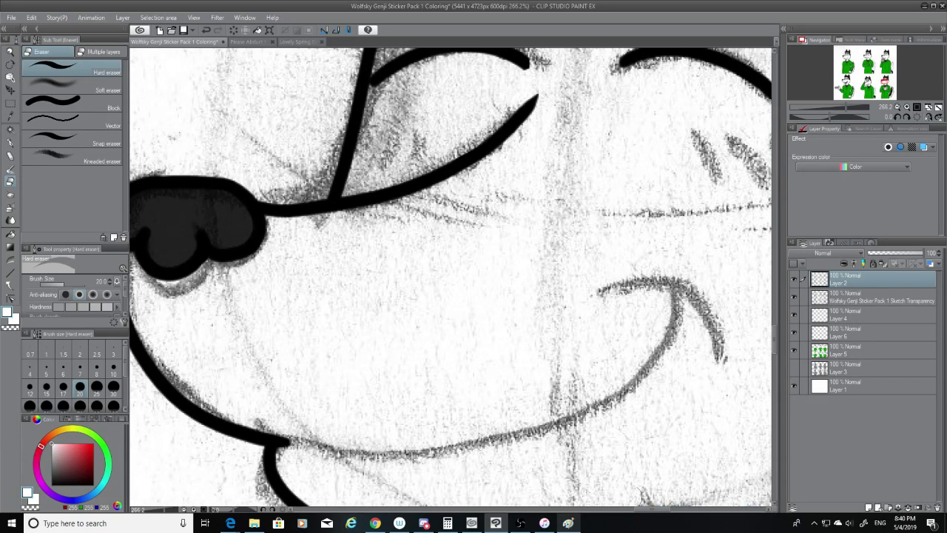
left_click(9, 141)
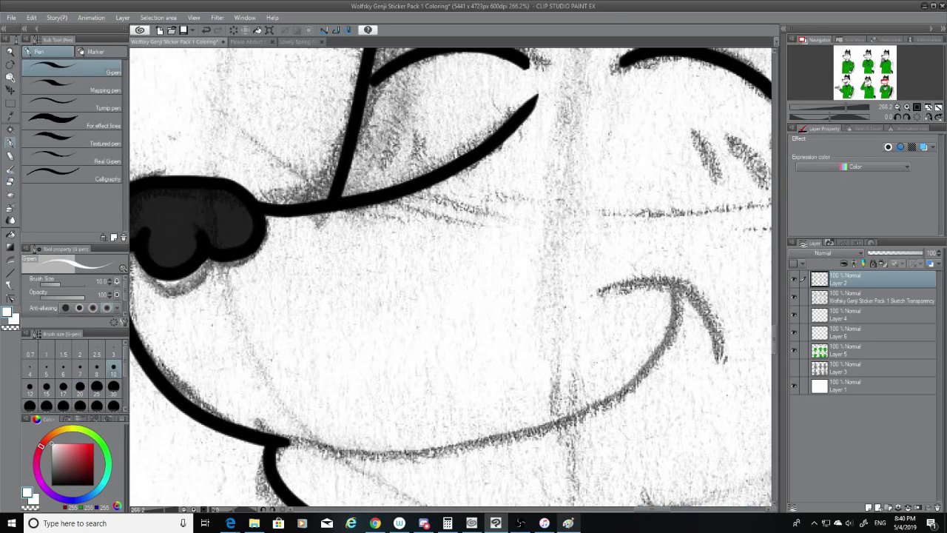
left_click(36, 388)
mouse_move(285, 443)
left_mouse_down()
mouse_move(468, 450)
mouse_move(603, 412)
left_mouse_up()
key("ctrl+z")
left_click(63, 486)
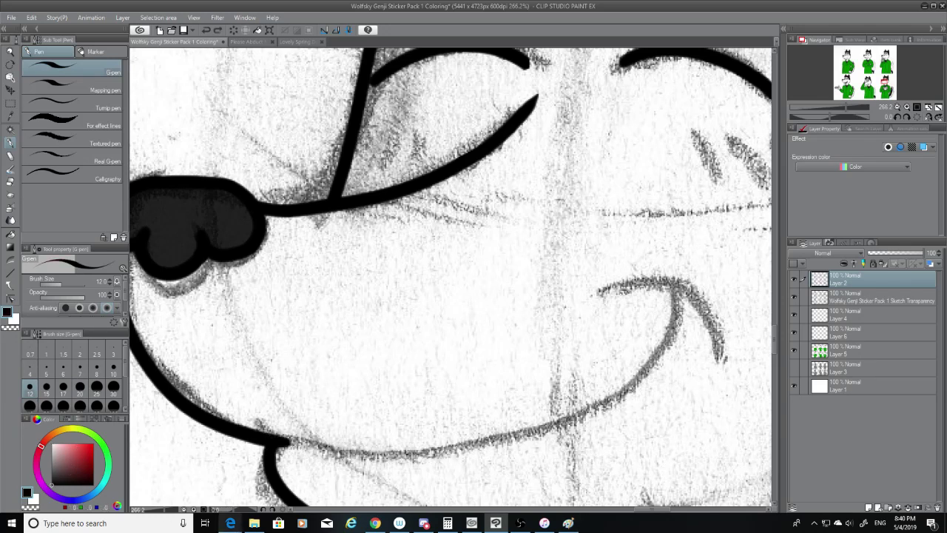
Try to ink the smile line over the sketch in one stroke from the muzzle's lower corner up to the cheek.
mouse_move(280, 442)
left_mouse_down()
mouse_move(658, 356)
mouse_move(695, 314)
left_mouse_up()
key("ctrl+z")
mouse_move(275, 441)
left_mouse_down()
mouse_move(540, 426)
mouse_move(678, 311)
left_mouse_up()
key("ctrl+z")
mouse_move(276, 441)
left_mouse_down()
mouse_move(337, 455)
mouse_move(722, 306)
left_mouse_up()
key("ctrl+z")
left_click_drag(276, 441, 689, 278)
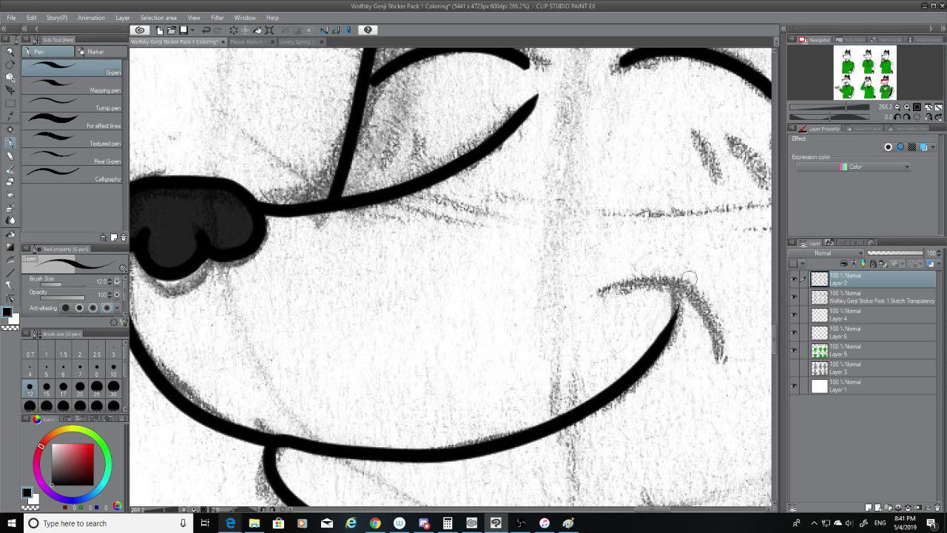
key("ctrl+z")
mouse_move(278, 442)
left_mouse_down()
mouse_move(421, 459)
mouse_move(712, 311)
left_mouse_up()
key("ctrl+z")
mouse_move(274, 441)
left_mouse_down()
mouse_move(484, 456)
mouse_move(697, 284)
left_mouse_up()
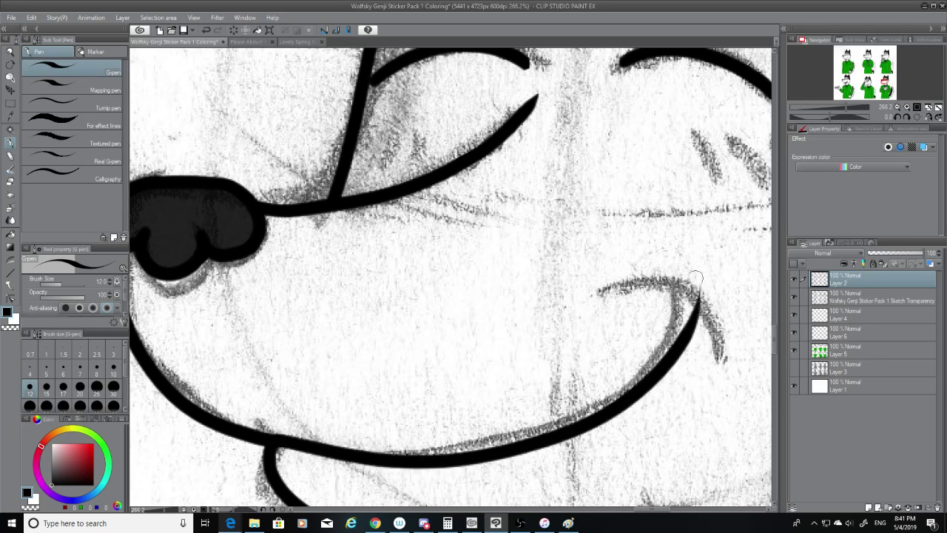
key("ctrl+z")
left_click_drag(275, 442, 695, 282)
key("ctrl+z")
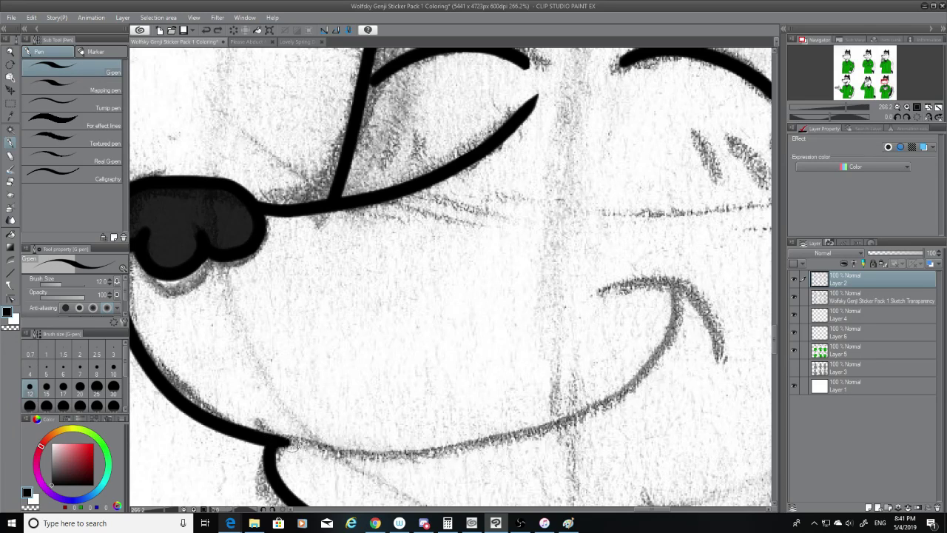
mouse_move(275, 442)
left_mouse_down()
mouse_move(307, 453)
mouse_move(696, 283)
left_mouse_up()
key("ctrl+z")
mouse_move(277, 442)
left_mouse_down()
mouse_move(398, 457)
mouse_move(694, 311)
mouse_move(698, 286)
left_mouse_up()
key("ctrl+z")
mouse_move(278, 442)
left_mouse_down()
mouse_move(557, 429)
mouse_move(678, 299)
mouse_move(290, 449)
mouse_move(360, 455)
mouse_move(681, 296)
left_mouse_up()
key("ctrl+z")
key("ctrl+z")
mouse_move(308, 444)
left_mouse_down()
mouse_move(640, 361)
mouse_move(672, 298)
left_mouse_up()
key("ctrl+z")
left_click_drag(287, 442, 678, 298)
key("ctrl+z")
mouse_move(283, 441)
left_mouse_down()
mouse_move(399, 460)
mouse_move(681, 278)
mouse_move(655, 370)
mouse_move(393, 450)
left_mouse_up()
key("ctrl+z")
key("ctrl+z")
mouse_move(675, 290)
left_mouse_down()
mouse_move(677, 300)
mouse_move(484, 436)
mouse_move(280, 443)
mouse_move(679, 303)
left_mouse_up()
key("ctrl+z")
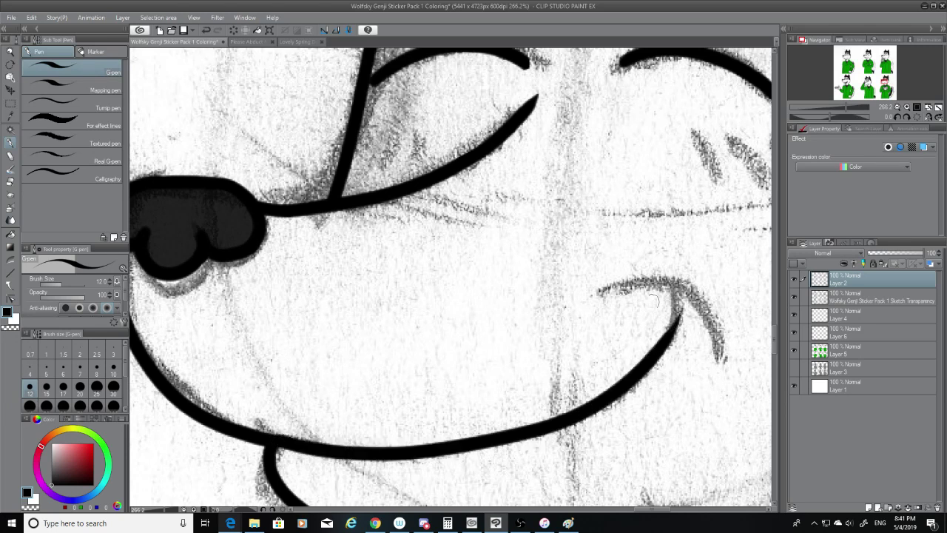
left_click(795, 297)
key("ctrl+z")
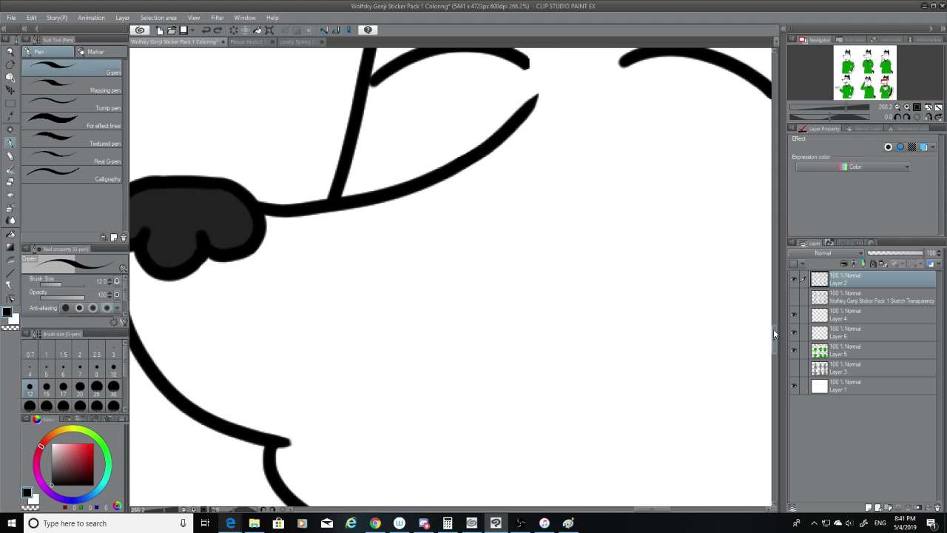
left_click(794, 298)
mouse_move(277, 443)
left_mouse_down()
mouse_move(307, 447)
mouse_move(681, 325)
left_mouse_up()
key("ctrl+z")
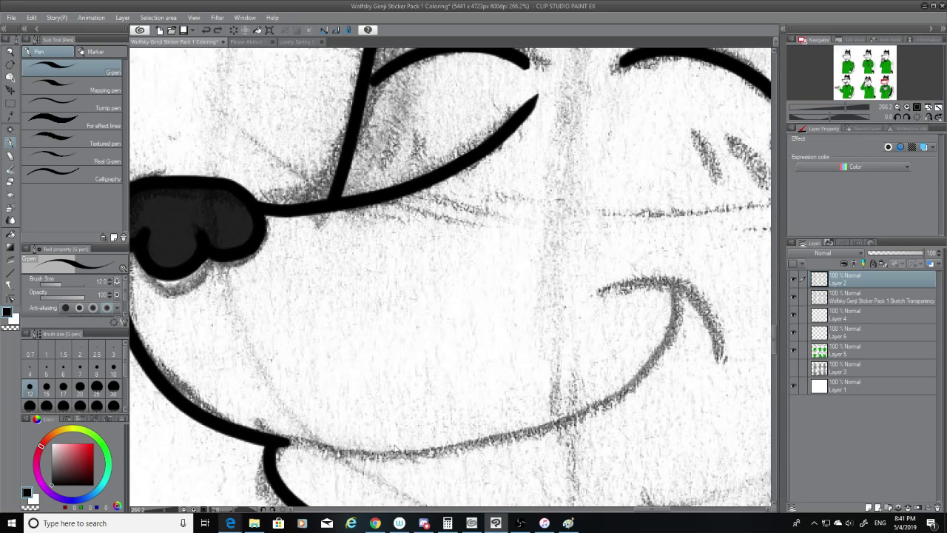
mouse_move(294, 442)
left_mouse_down()
mouse_move(556, 419)
mouse_move(671, 317)
left_mouse_up()
key("ctrl+z")
mouse_move(280, 441)
left_mouse_down()
mouse_move(411, 453)
mouse_move(657, 308)
left_mouse_up()
key("ctrl+z")
mouse_move(279, 442)
left_mouse_down()
mouse_move(448, 459)
mouse_move(679, 309)
left_mouse_up()
key("ctrl+z")
left_click_drag(280, 440, 659, 299)
key("ctrl+z")
mouse_move(276, 444)
left_mouse_down()
mouse_move(331, 450)
mouse_move(690, 301)
left_mouse_up()
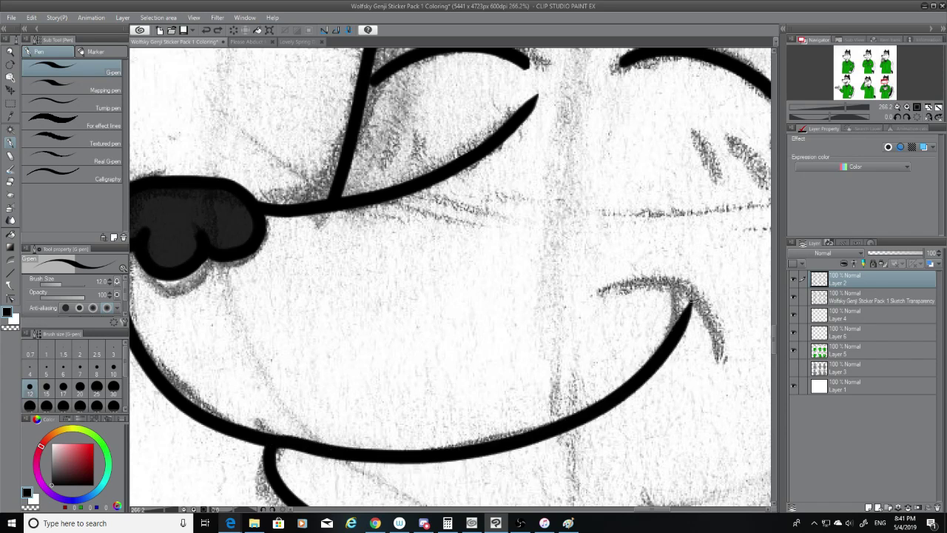
key("ctrl+z")
mouse_move(275, 440)
left_mouse_down()
mouse_move(665, 301)
mouse_move(670, 337)
mouse_move(277, 445)
left_mouse_up()
key("ctrl+z")
key("ctrl+z")
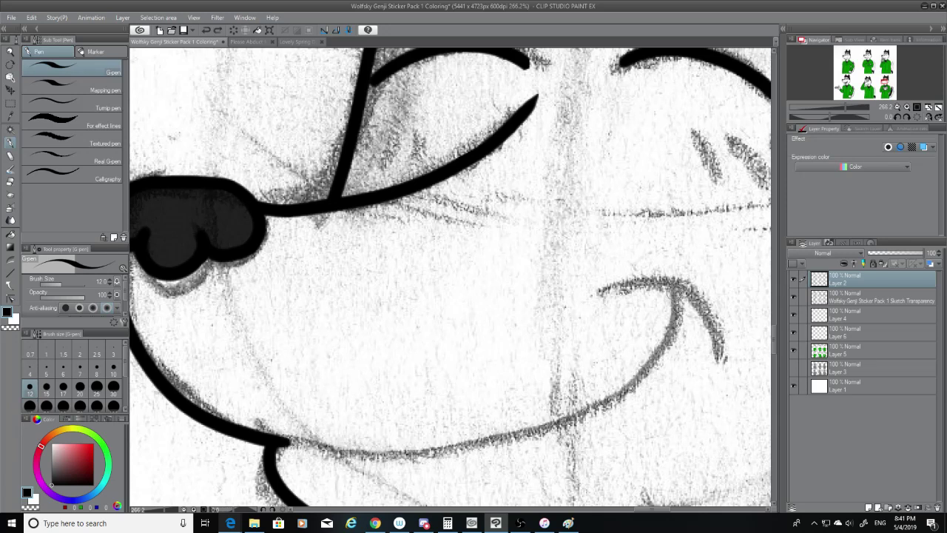
Ink the smile line on Layer 2 from the cheek end down to the muzzle, following the sketch.
mouse_move(677, 289)
left_mouse_down()
mouse_move(480, 447)
mouse_move(277, 444)
mouse_move(673, 305)
mouse_move(354, 456)
mouse_move(280, 443)
mouse_move(675, 294)
mouse_move(553, 408)
left_mouse_up()
key("ctrl+z")
key("ctrl+z")
key("ctrl+z")
mouse_move(672, 287)
left_mouse_down()
mouse_move(551, 412)
mouse_move(277, 444)
mouse_move(325, 453)
left_mouse_up()
key("ctrl+z")
key("ctrl+z")
Hide the sketch layer and join the smile line smoothly to the muzzle outline with the G-pen.
left_click(794, 296)
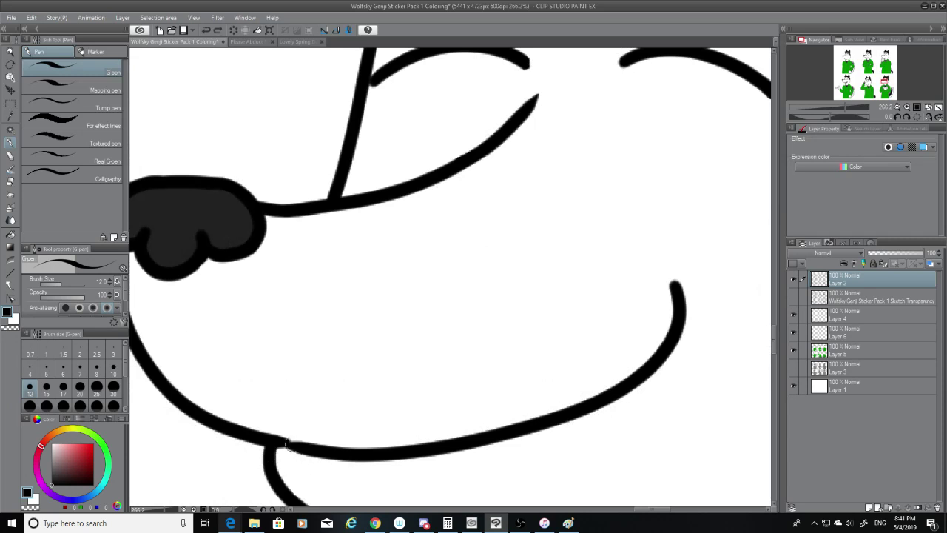
mouse_move(310, 451)
left_mouse_down()
mouse_move(278, 441)
mouse_move(326, 453)
left_mouse_up()
key("ctrl+z")
key("ctrl+z")
key("ctrl+z")
key("ctrl+z")
key("ctrl+z")
key("ctrl+z")
left_click_drag(271, 440, 325, 449)
key("ctrl+z")
left_click(10, 172)
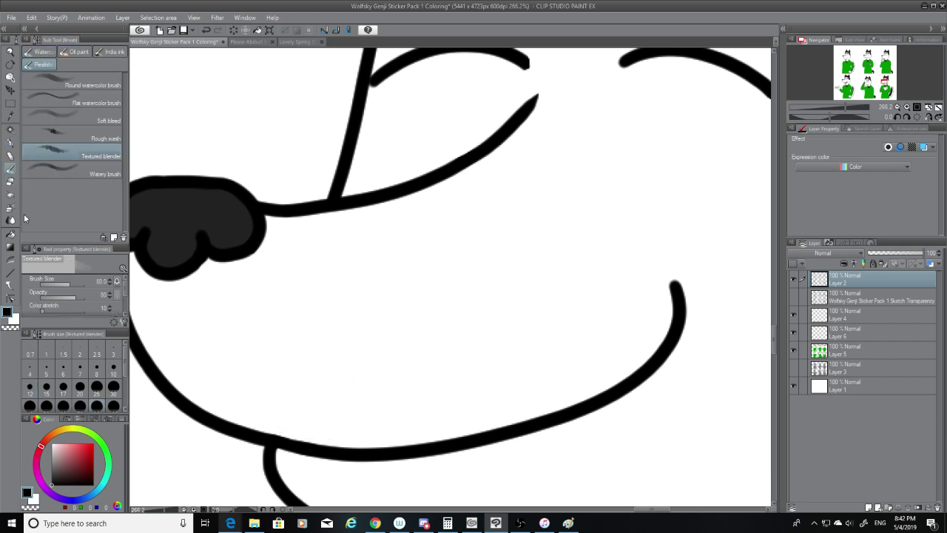
left_click(10, 180)
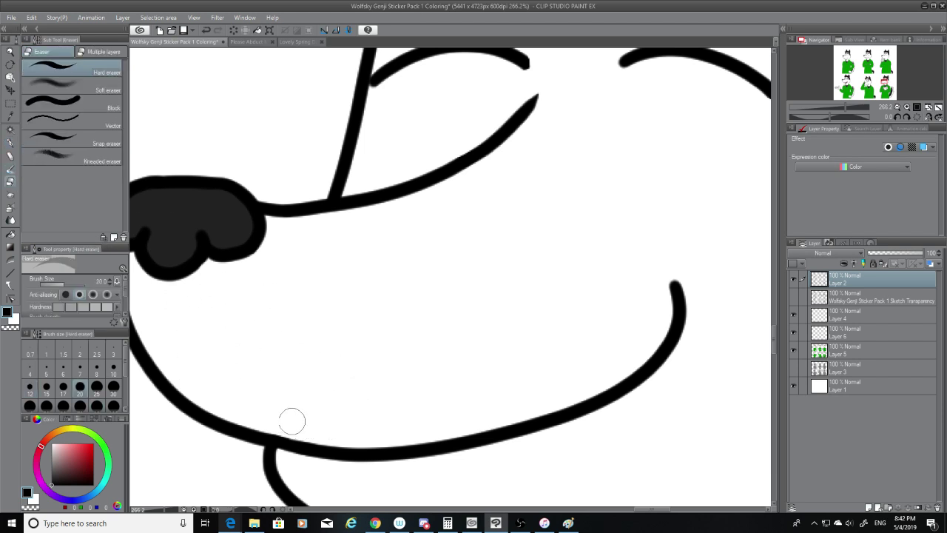
Show the sketch, make Layer 6 active and pick the pale pink blush colour from the Please Abduct Me Outfit #2 Coloring file.
left_click(794, 297)
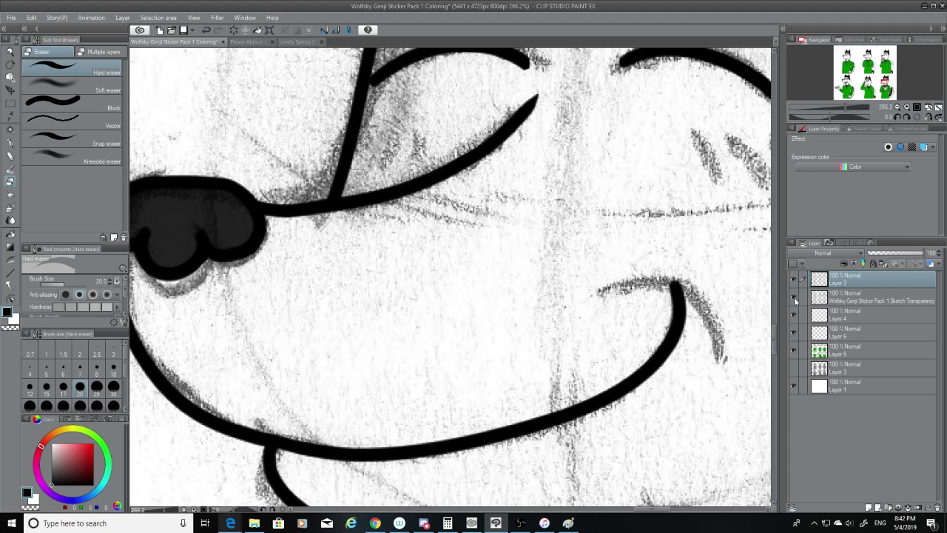
scroll(772, 324, "up", 5)
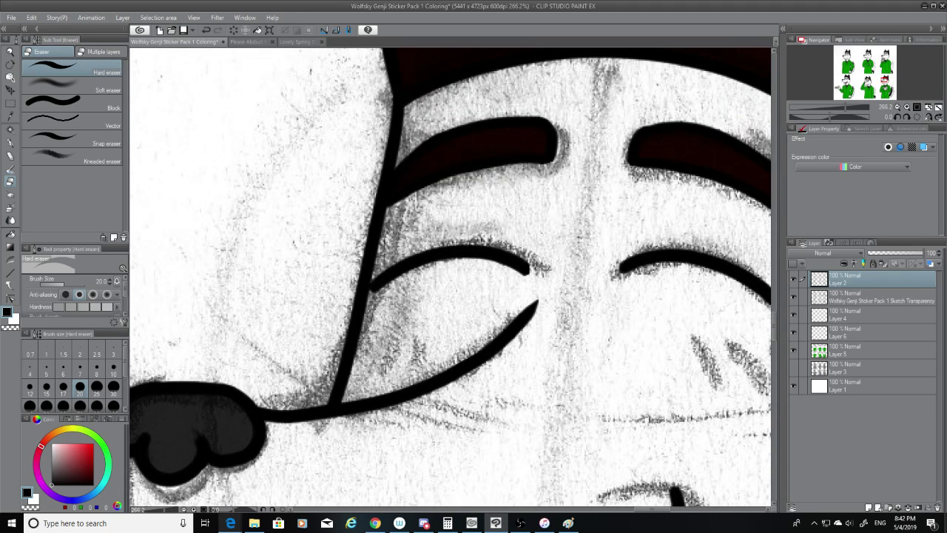
left_click(902, 337)
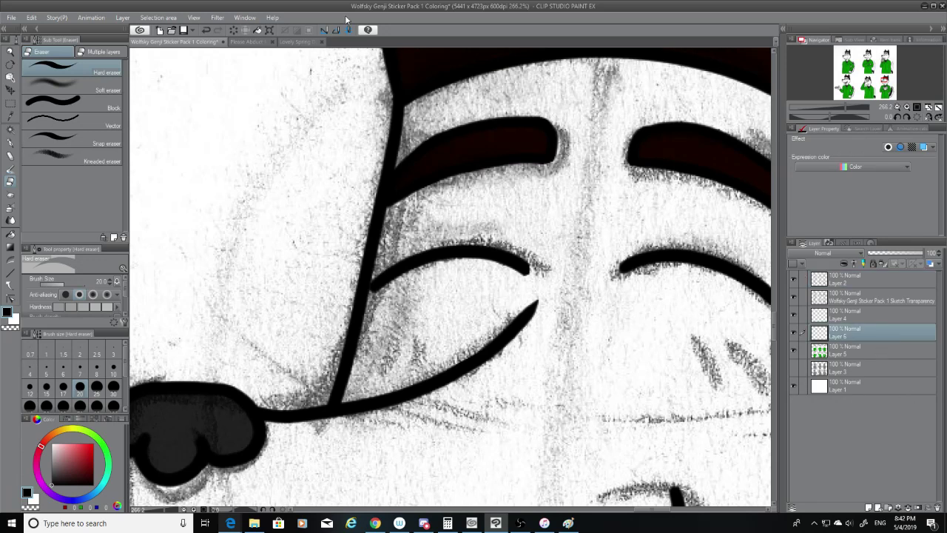
left_click(252, 41)
left_click(11, 115)
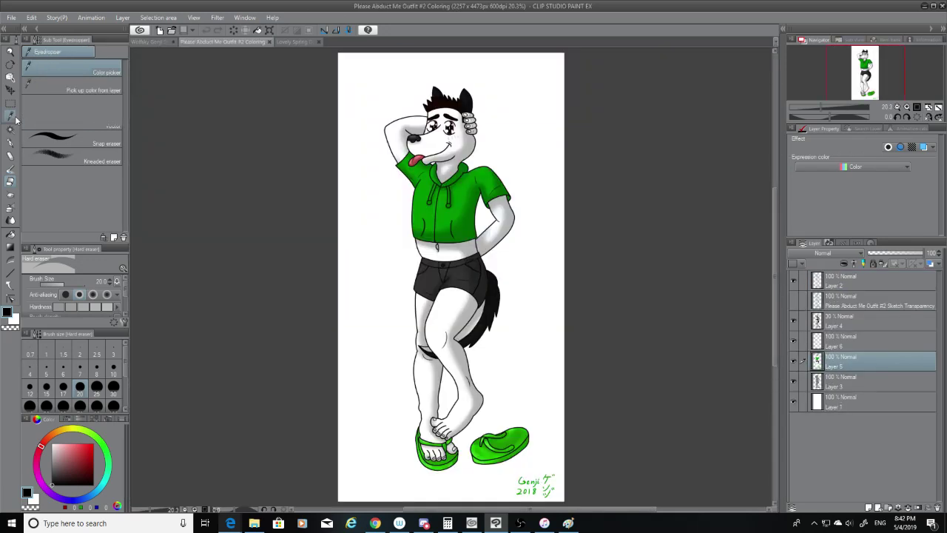
left_click(845, 346)
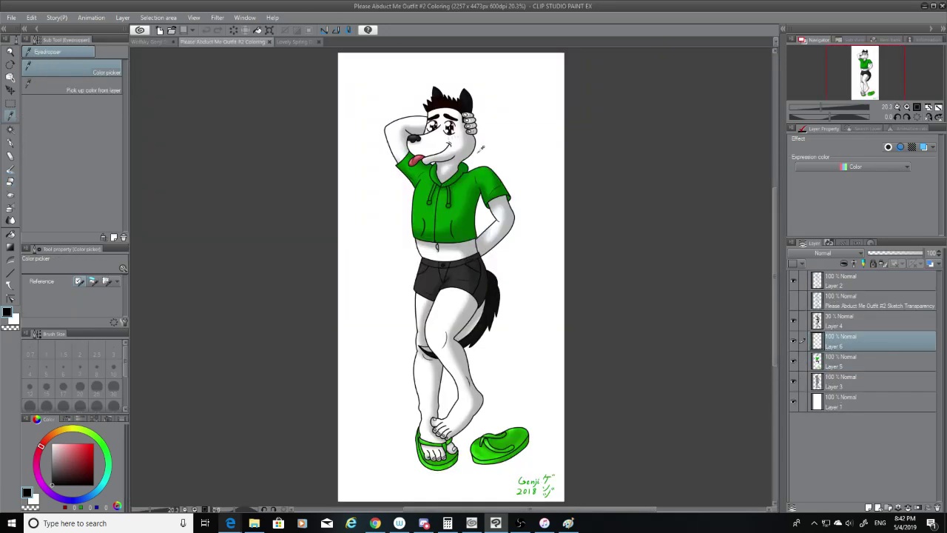
left_click(459, 137)
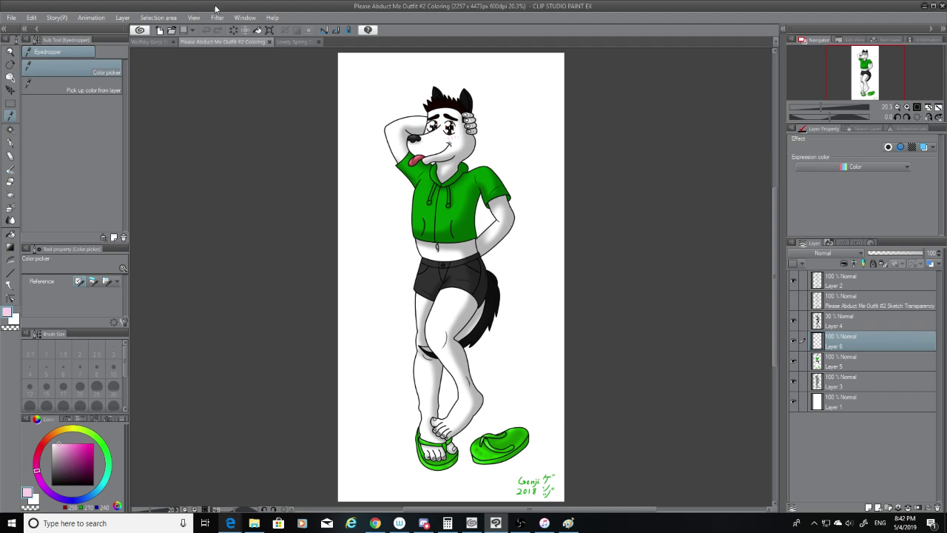
left_click(149, 42)
Paint two pink blush strokes beside the muzzle under the left eye with the G-pen at size 15.
left_click(6, 144)
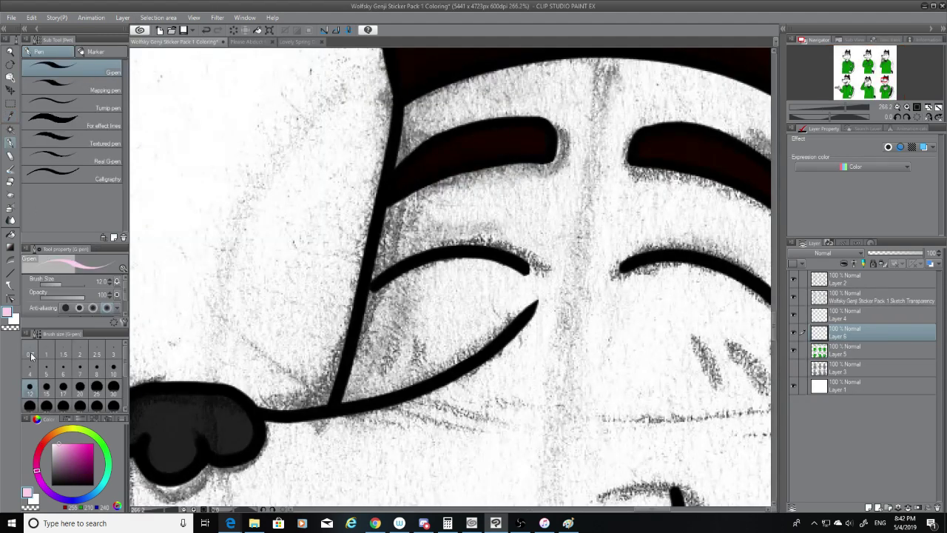
left_click(45, 387)
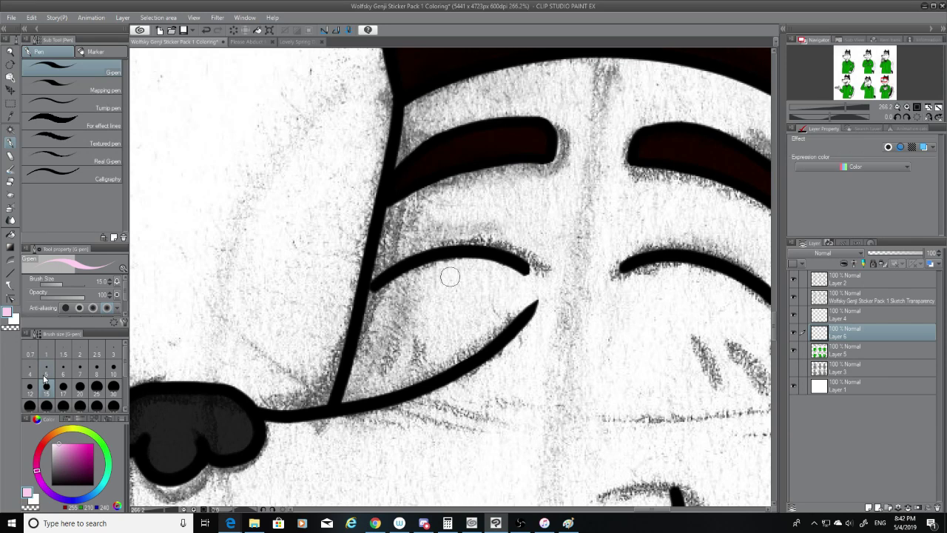
left_click_drag(381, 333, 361, 365)
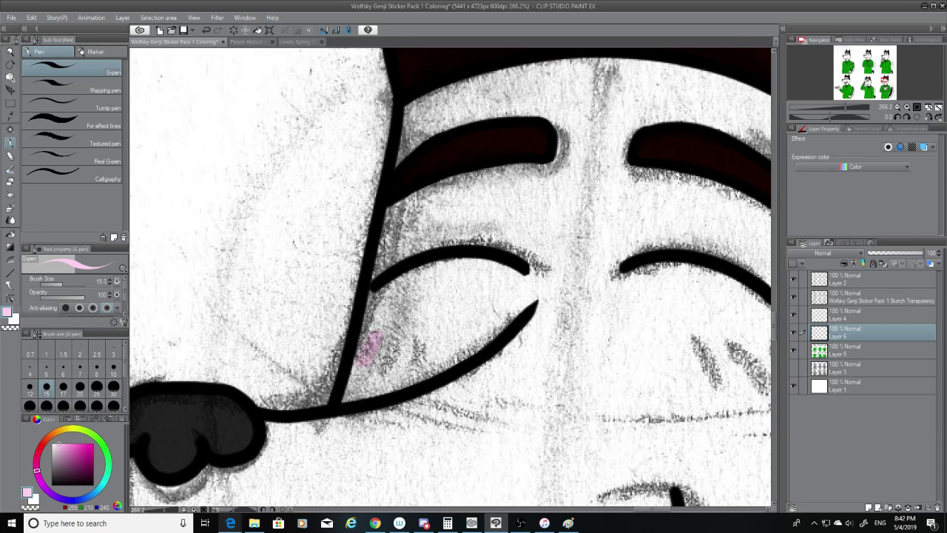
left_click_drag(420, 334, 394, 372)
Try to paint four slanted pink blush strokes on the cheek under the right eye, checking them with the sketch hidden.
left_click_drag(653, 509, 664, 511)
left_click_drag(495, 341, 524, 386)
left_click_drag(536, 340, 580, 390)
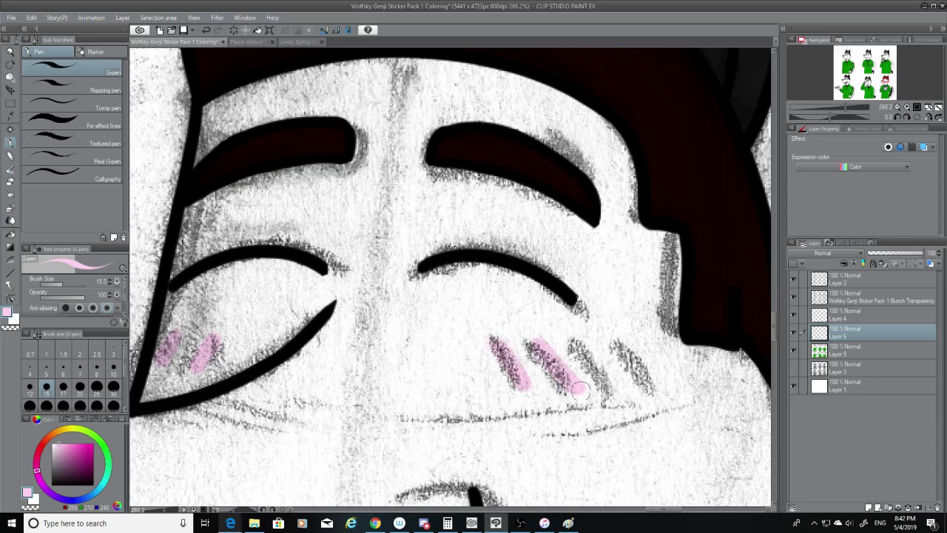
left_click_drag(577, 345, 614, 398)
left_click_drag(617, 344, 658, 400)
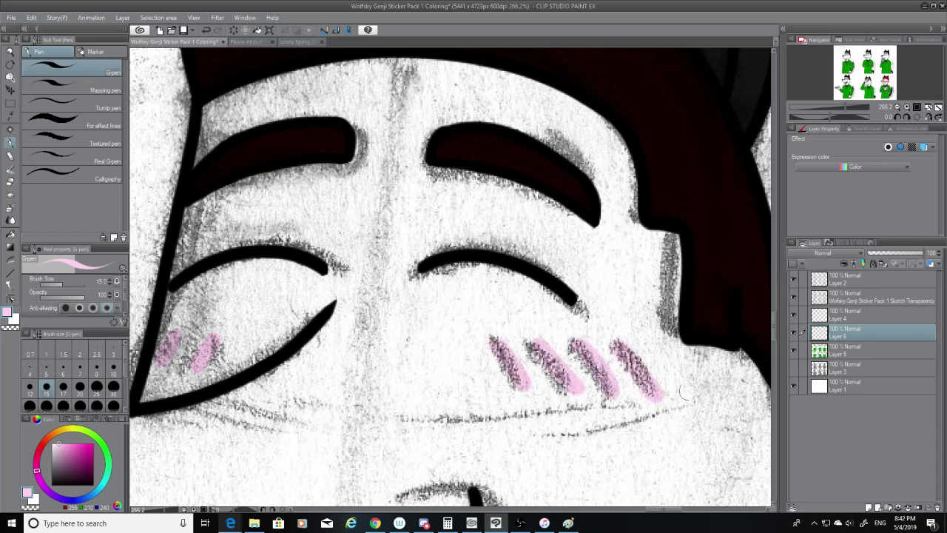
left_click(793, 296)
key("ctrl+z")
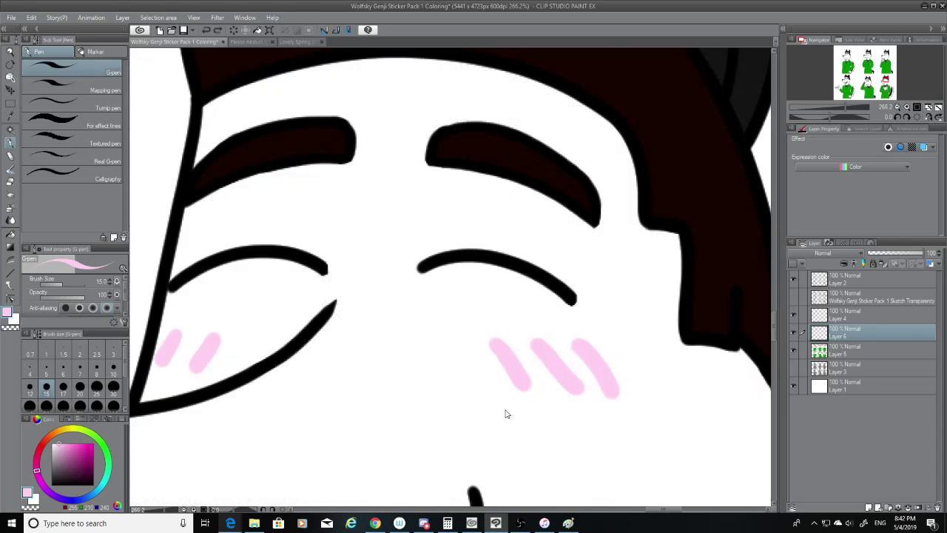
key("ctrl+z")
key("ctrl+z")
key("ctrl+z")
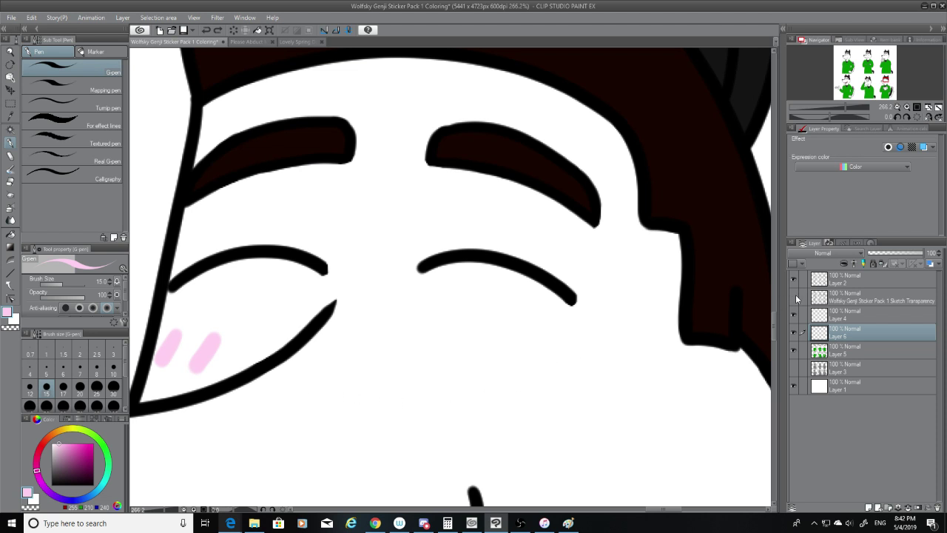
Paint four evenly slanted pink blush strokes under the right eye over the shown sketch, then hide the sketch layer.
left_click(794, 297)
left_click_drag(492, 339, 534, 401)
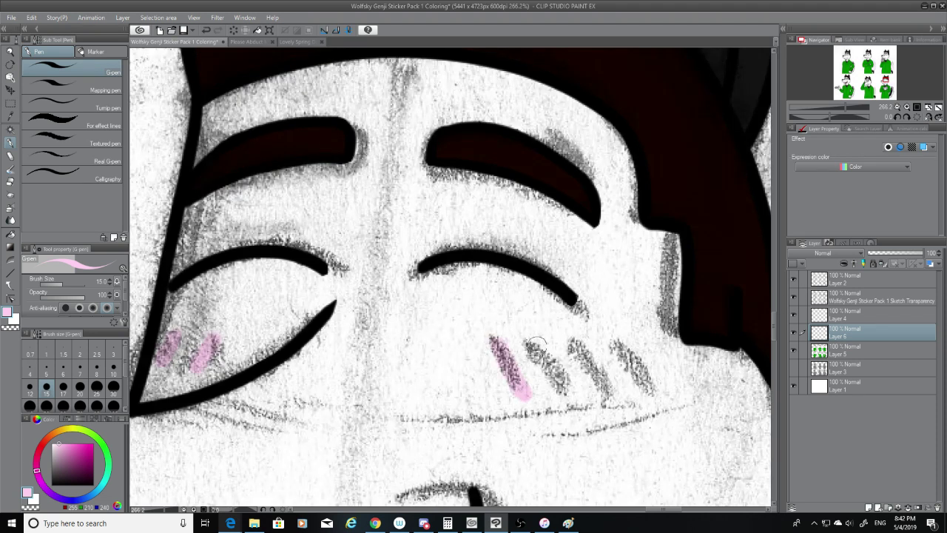
key("ctrl+z")
left_click_drag(491, 337, 537, 404)
key("ctrl+z")
left_click_drag(491, 337, 536, 403)
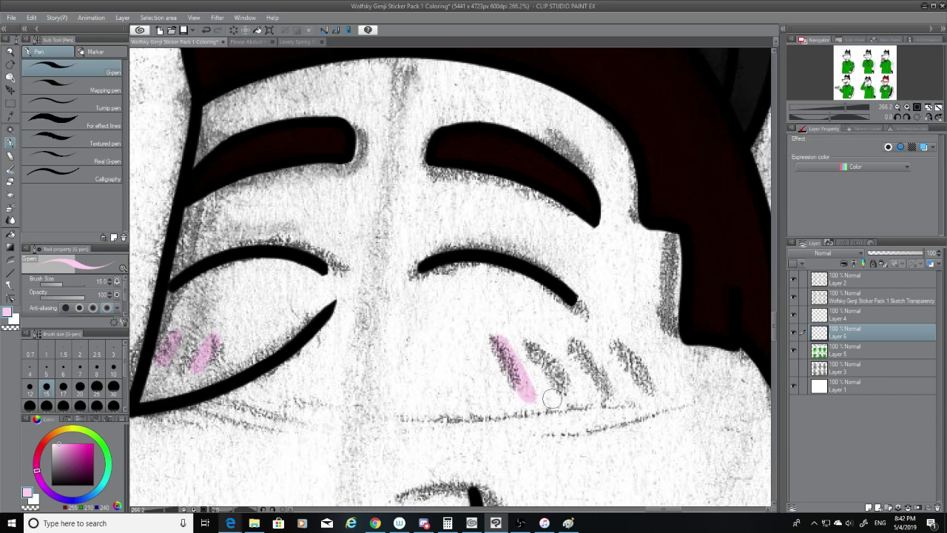
mouse_move(540, 340)
left_mouse_down()
mouse_move(580, 391)
mouse_move(567, 389)
mouse_move(575, 402)
left_mouse_up()
key("ctrl+z")
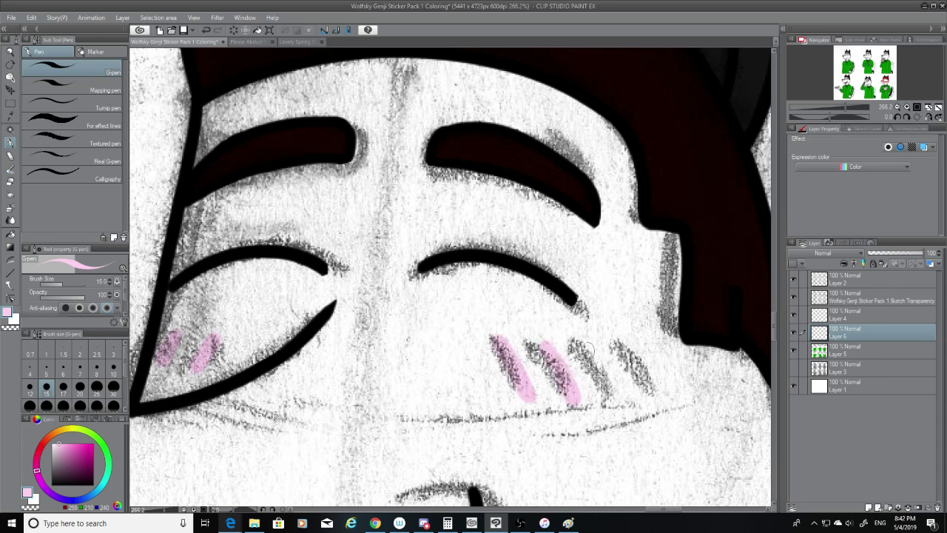
left_click_drag(577, 340, 619, 397)
left_click_drag(623, 340, 664, 389)
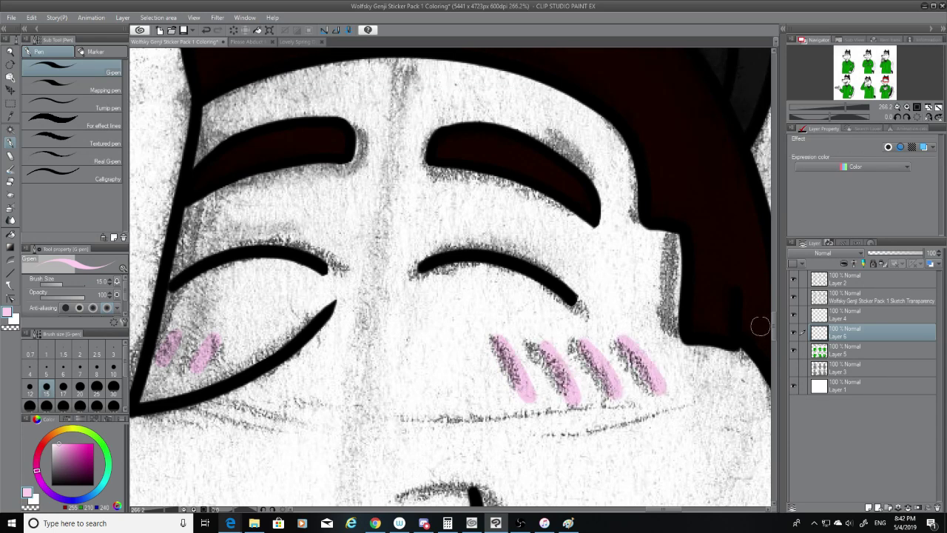
left_click(794, 293)
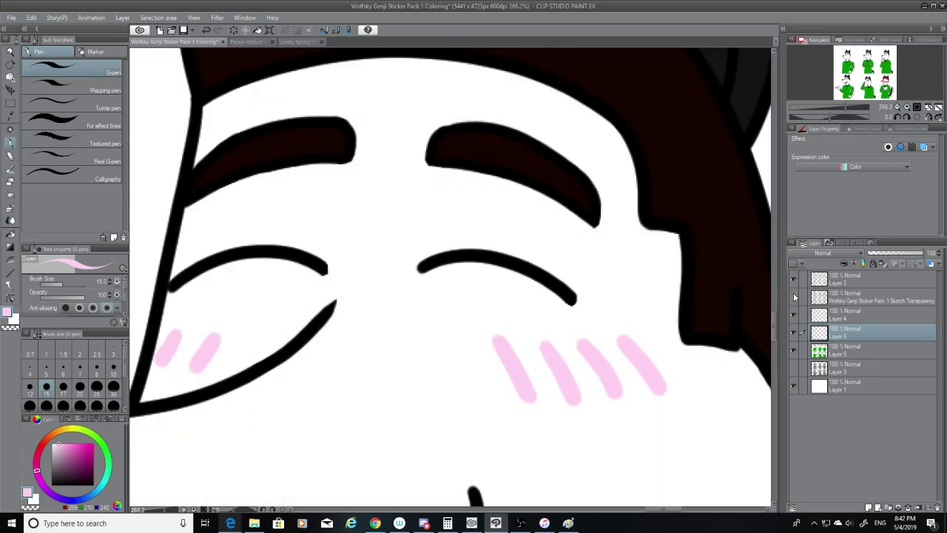
Trim the upper end of the first blush stroke under the right eye with the hard eraser at size 20.
left_click(11, 184)
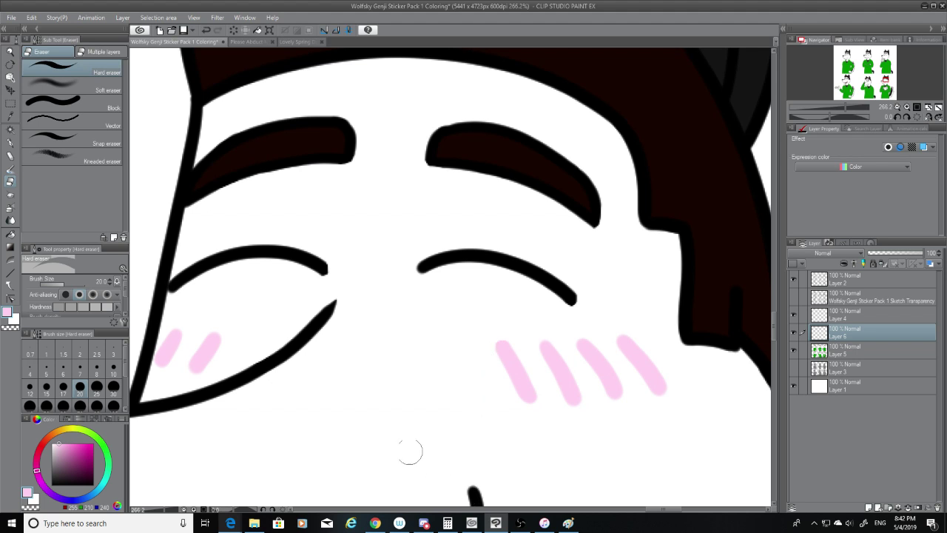
scroll(389, 413, "down", 5)
scroll(389, 414, "down", 6)
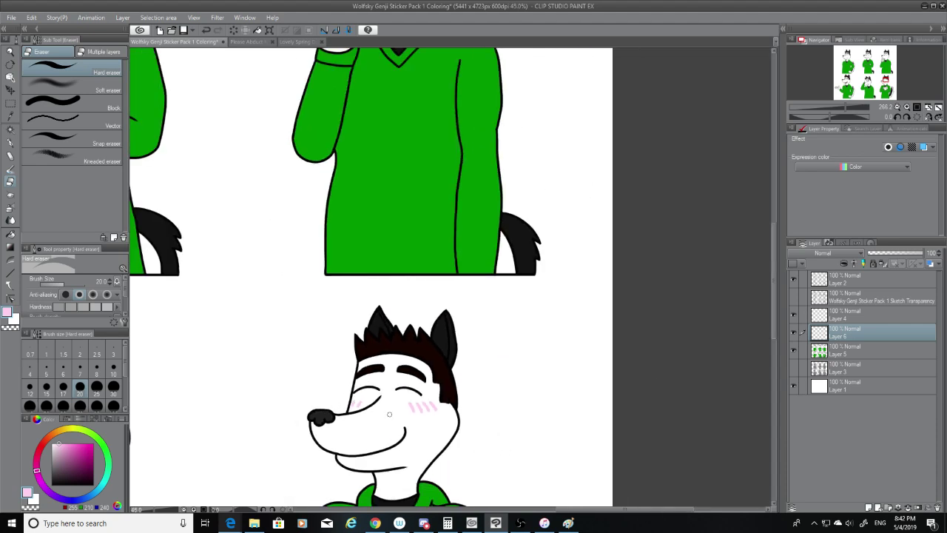
scroll(389, 462, "up", 1)
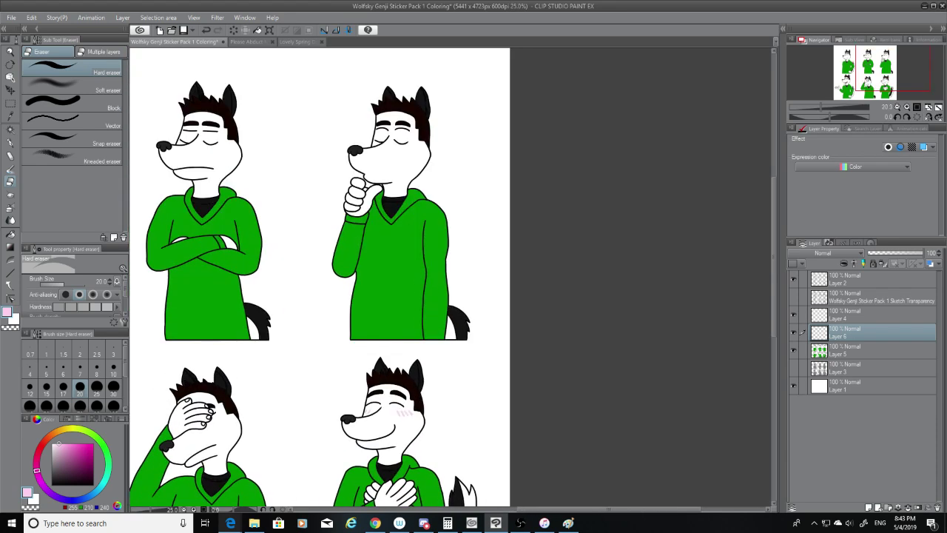
Show the sketch layer and switch the drawing colour to black for the smiling wolf's face.
left_click(793, 296)
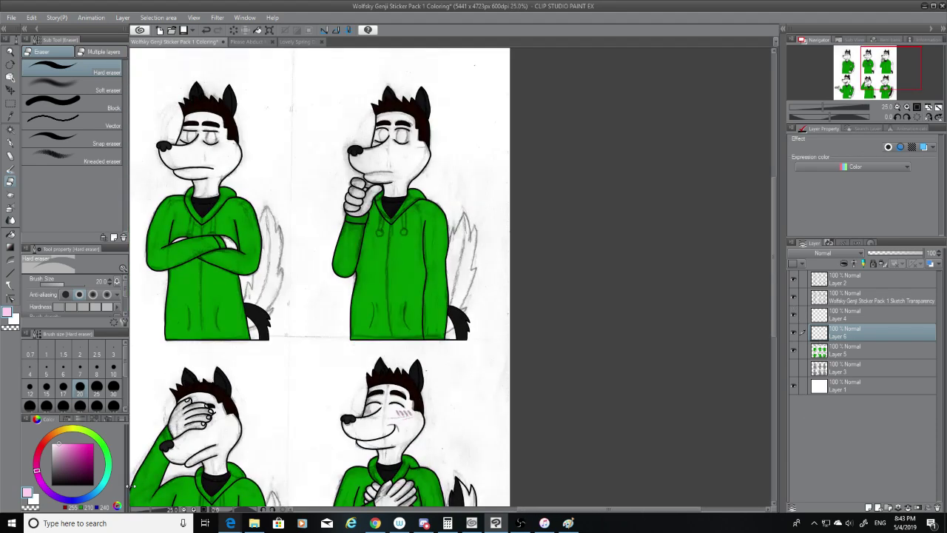
left_click(53, 485)
left_click(113, 369)
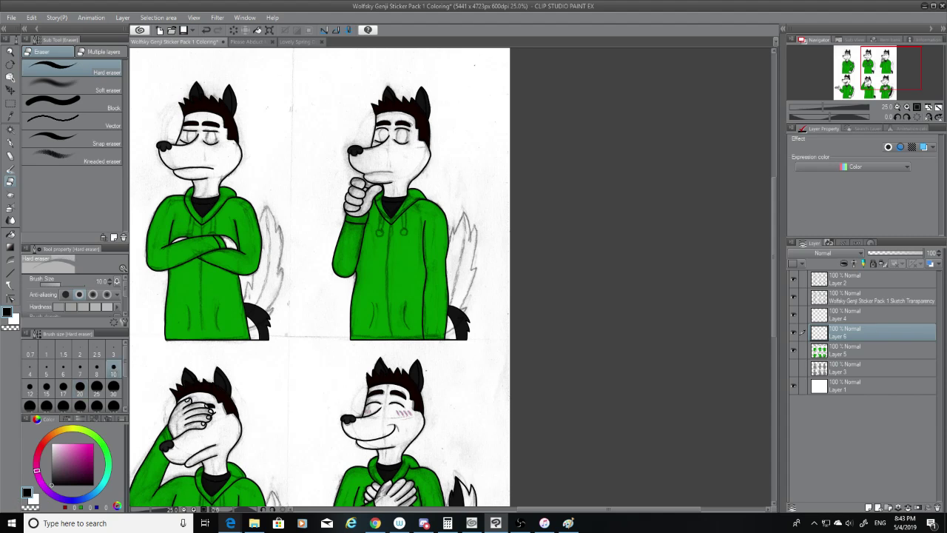
scroll(414, 422, "up", 6)
scroll(475, 411, "up", 4)
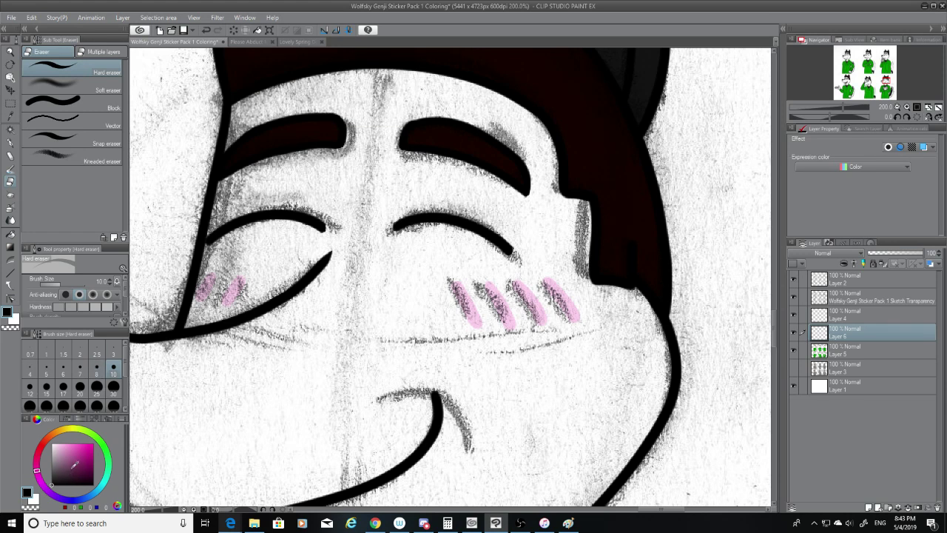
Ink a curved cheek crease over the smiling wolf's mouth corner on Layer 6 with the G-pen at size 10.
left_click(79, 386)
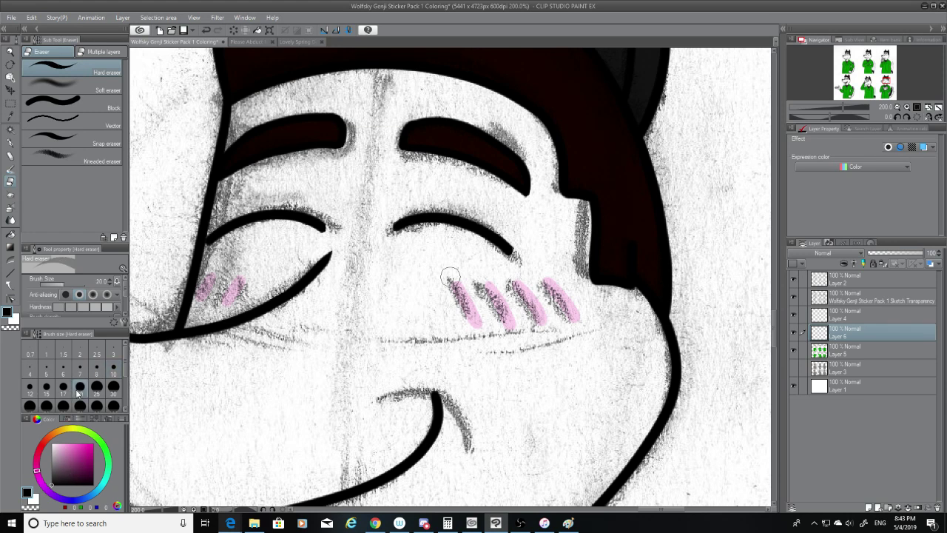
left_click(10, 142)
left_click(117, 370)
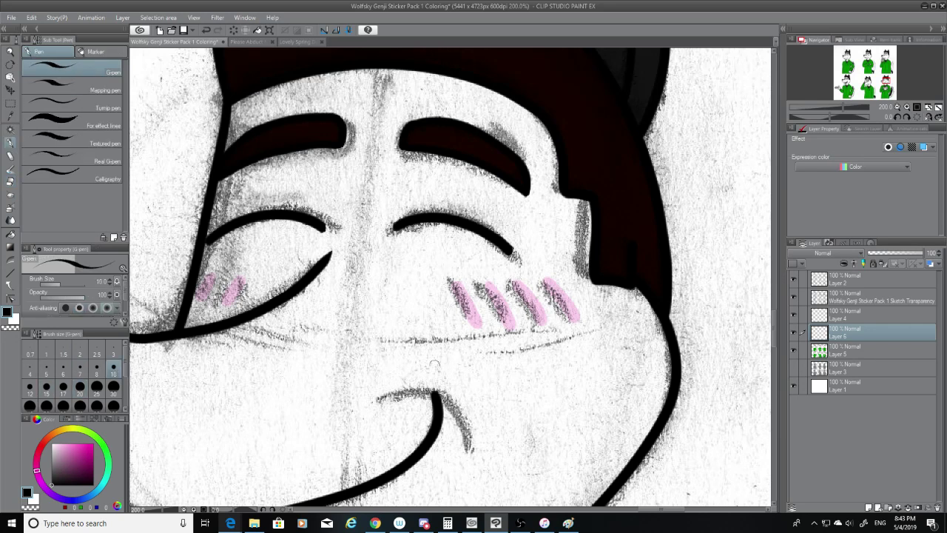
mouse_move(395, 393)
left_mouse_down()
mouse_move(473, 445)
mouse_move(388, 391)
mouse_move(481, 437)
mouse_move(411, 388)
mouse_move(473, 430)
left_mouse_up()
key("ctrl+z")
key("ctrl+z")
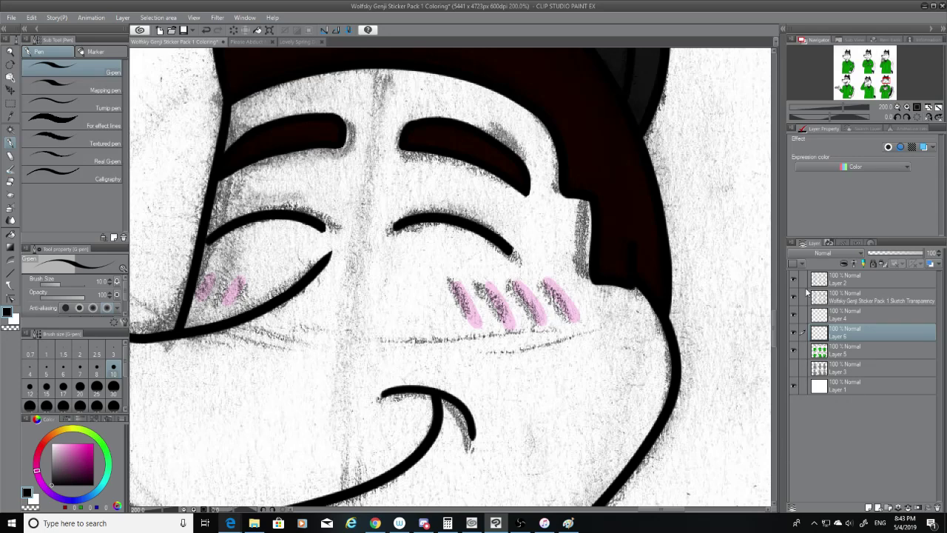
Make Layer 2 active and set the G-pen to size 12 for the mouth of the wolf holding its chin.
left_click_drag(776, 308, 768, 159)
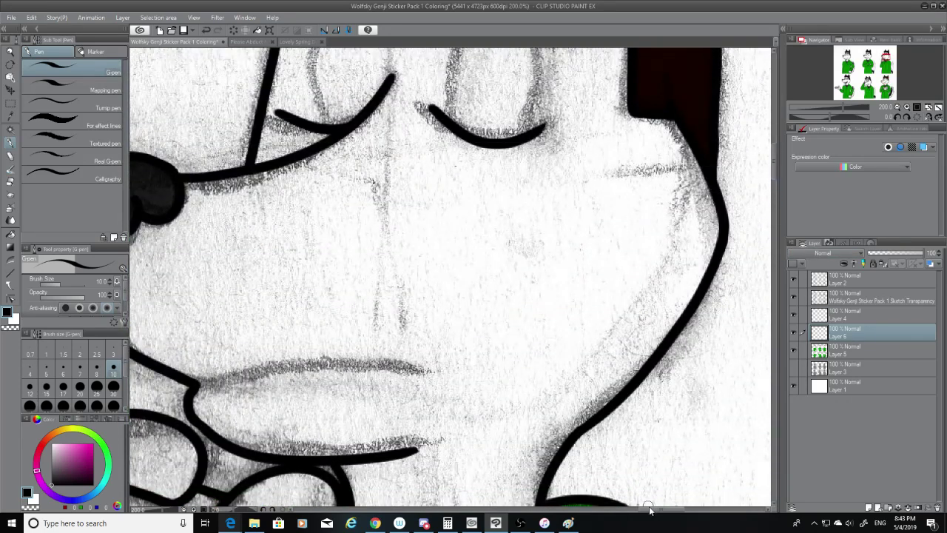
left_click_drag(649, 509, 635, 509)
left_click(881, 277)
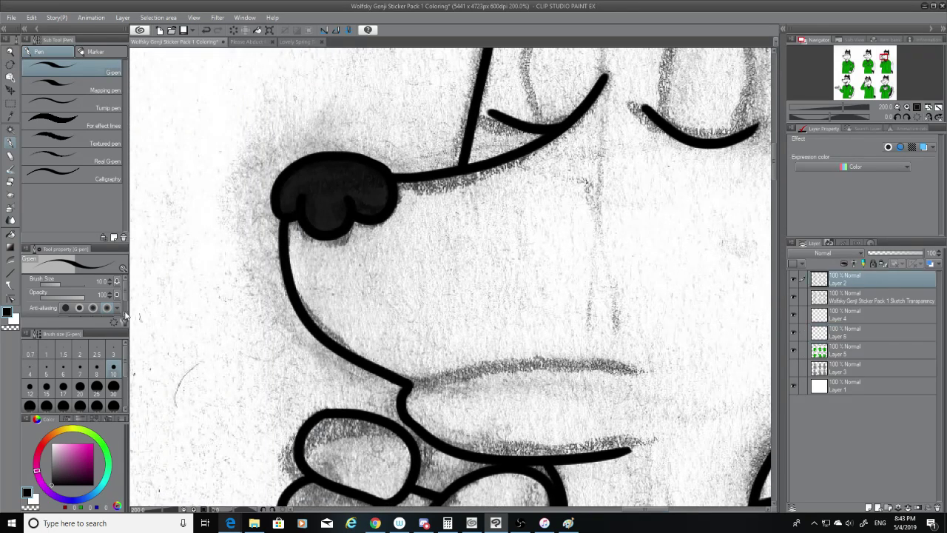
left_click(30, 386)
Try to ink the chin-holding wolf's upper mouth line along the sketch, undoing each stroke.
left_click_drag(416, 381, 670, 366)
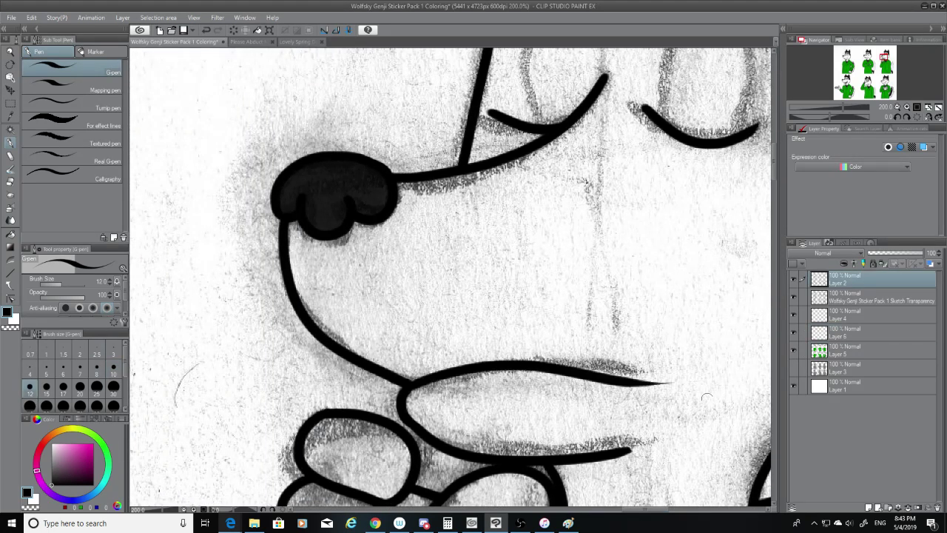
key("ctrl+z")
left_click_drag(407, 384, 685, 358)
key("ctrl+z")
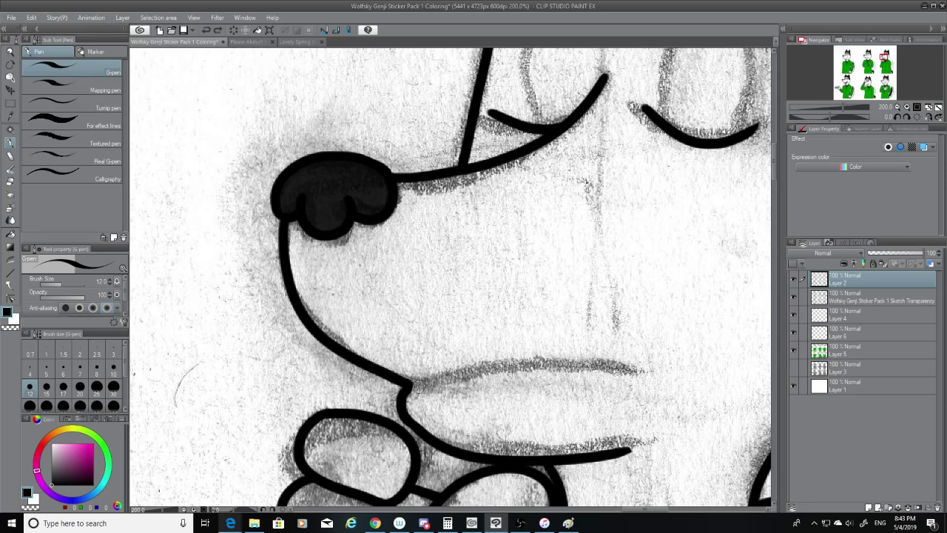
left_click_drag(406, 383, 661, 372)
key("ctrl+z")
left_click_drag(411, 384, 670, 366)
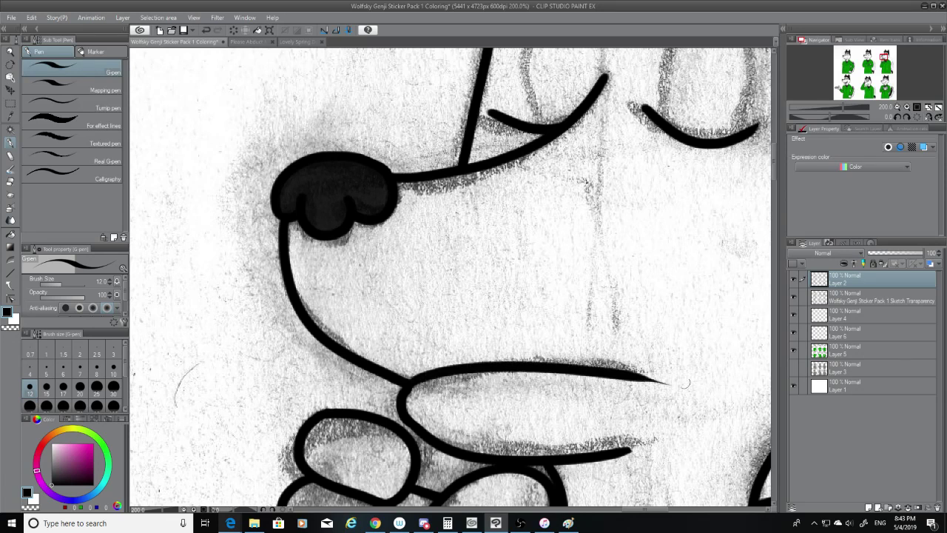
key("ctrl+z")
left_click_drag(415, 381, 725, 369)
key("ctrl+z")
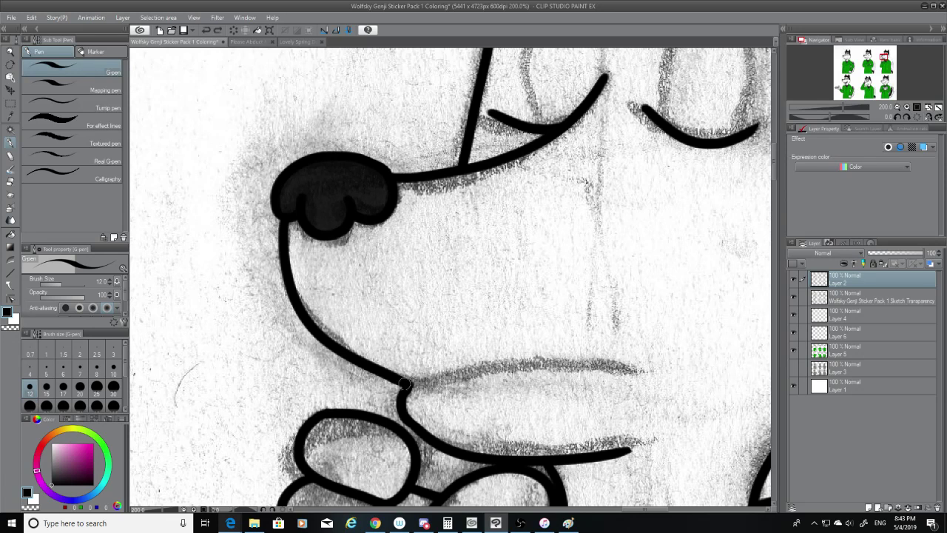
Ink the chin-holding wolf's upper mouth line and shorten its outer end with the hard eraser at size 20.
left_click_drag(402, 384, 675, 385)
left_click(795, 297)
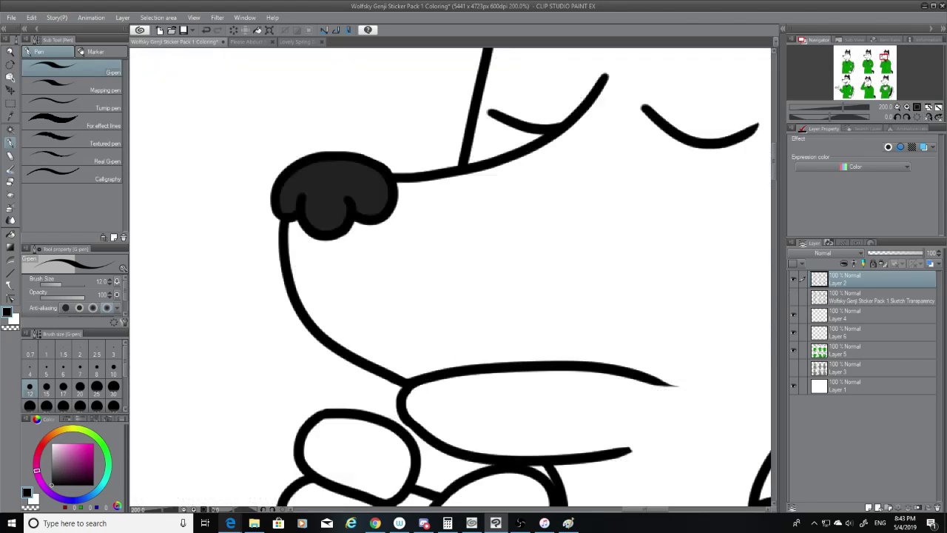
left_click(794, 297)
key("e")
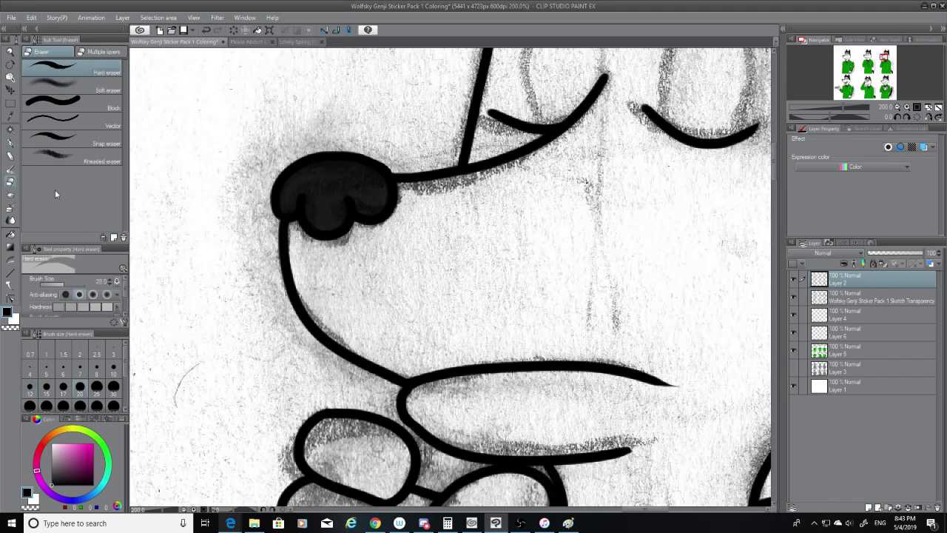
mouse_move(668, 360)
left_mouse_down()
mouse_move(655, 379)
mouse_move(638, 385)
mouse_move(640, 375)
mouse_move(621, 386)
left_mouse_up()
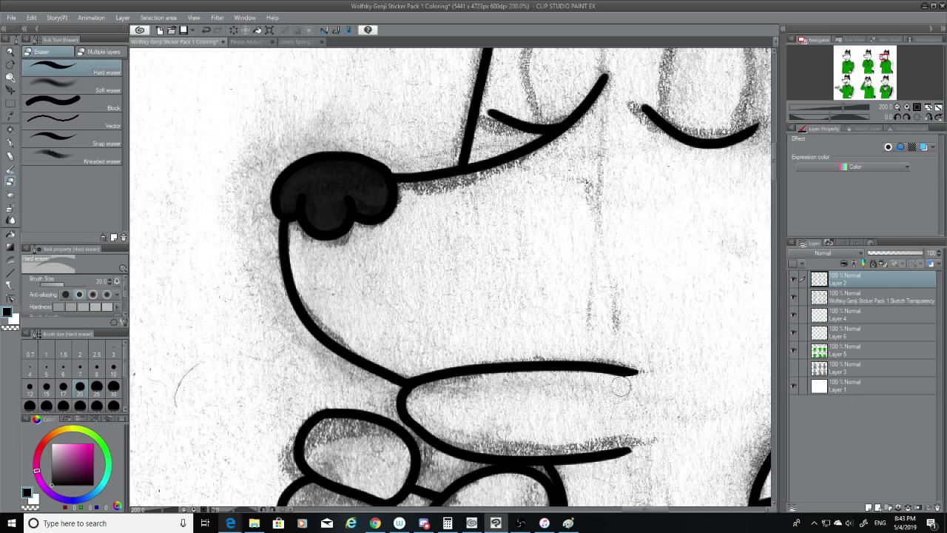
Refine the tip of the chin-holding wolf's upper mouth line with the hard eraser, checking it with the sketch hidden.
left_click(793, 297)
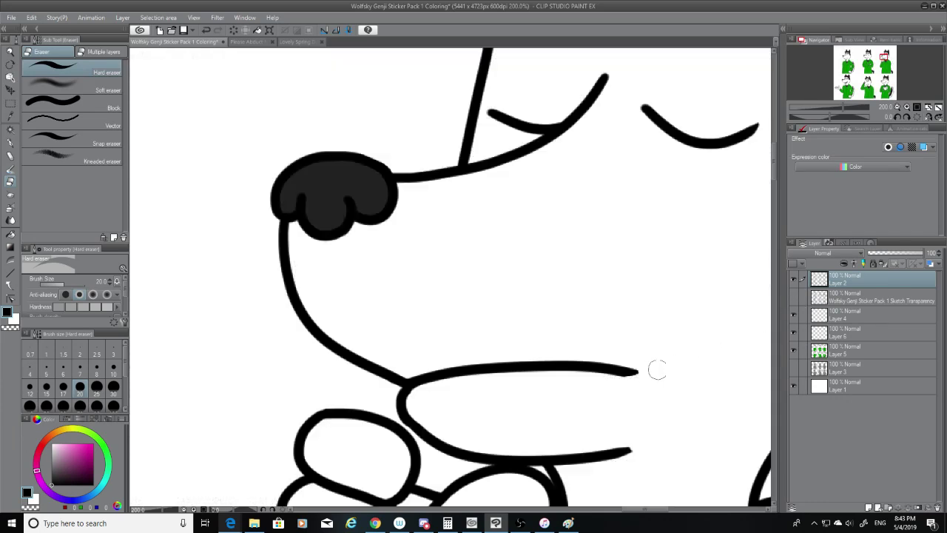
left_click(793, 298)
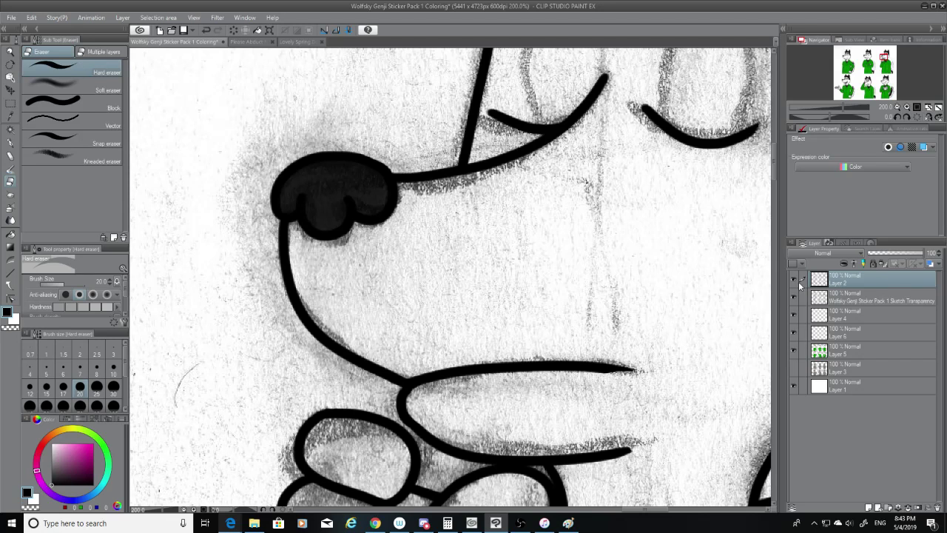
left_click(793, 297)
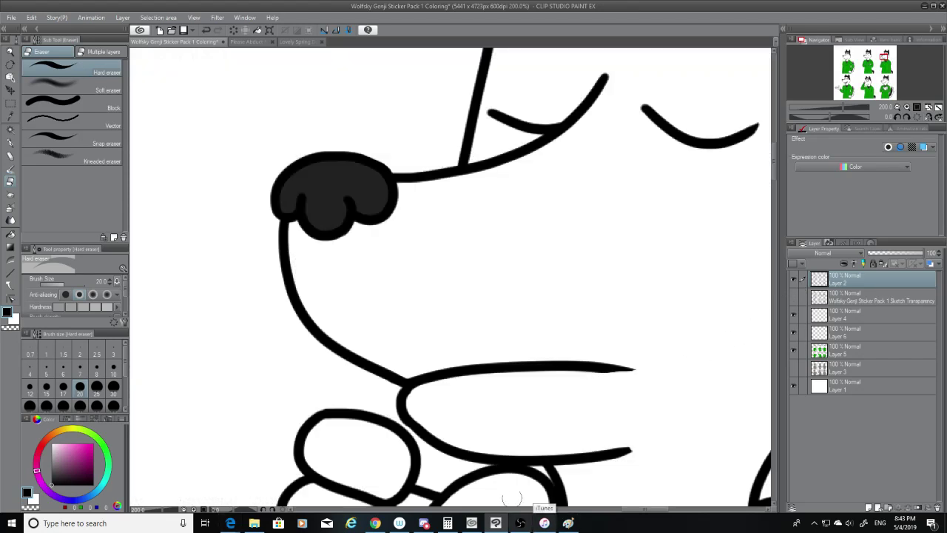
scroll(481, 441, "down", 3)
scroll(480, 441, "down", 6)
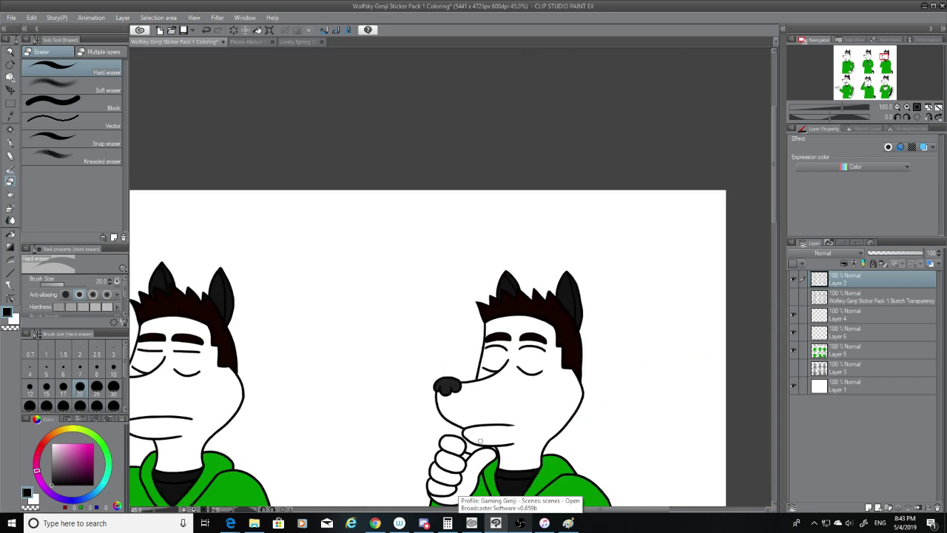
scroll(483, 442, "up", 5)
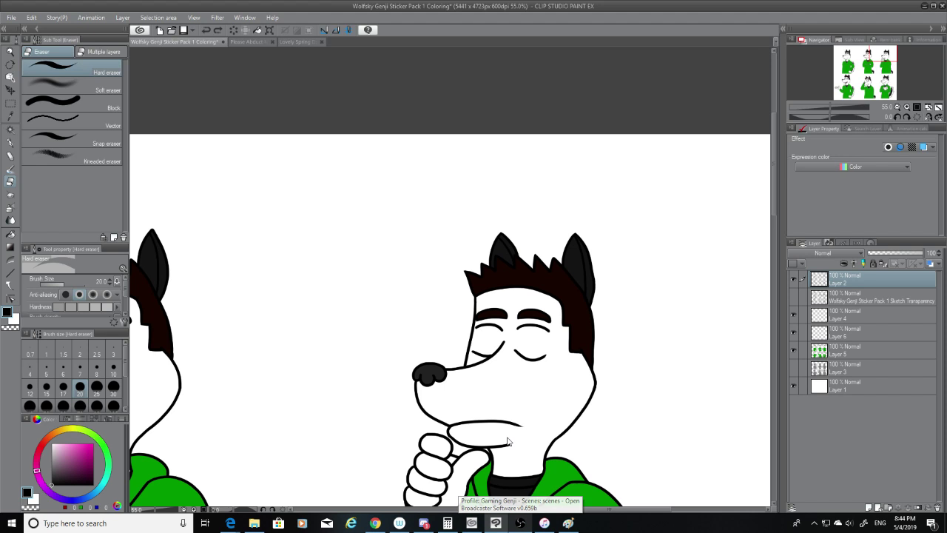
scroll(519, 436, "up", 3)
scroll(521, 426, "up", 2)
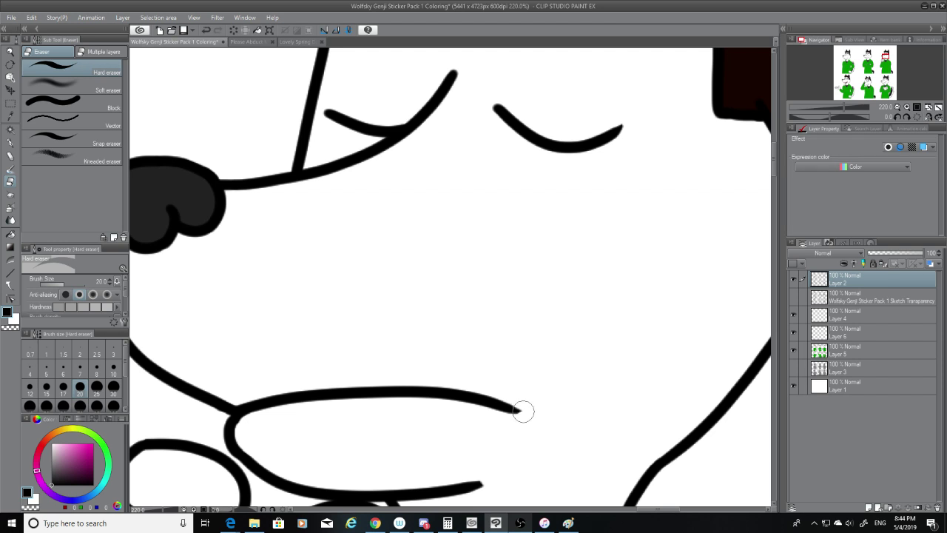
left_click_drag(527, 406, 531, 421)
scroll(533, 434, "down", 5)
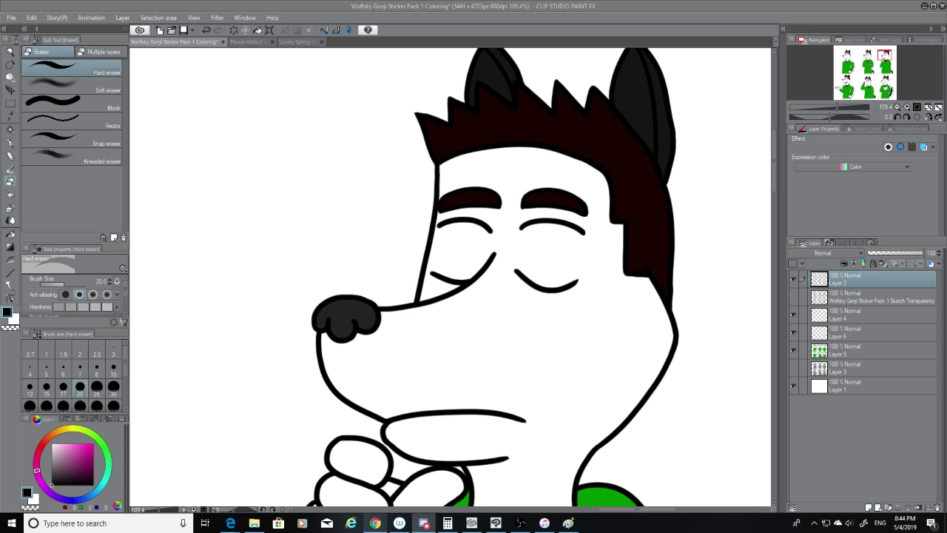
key("alt+Tab")
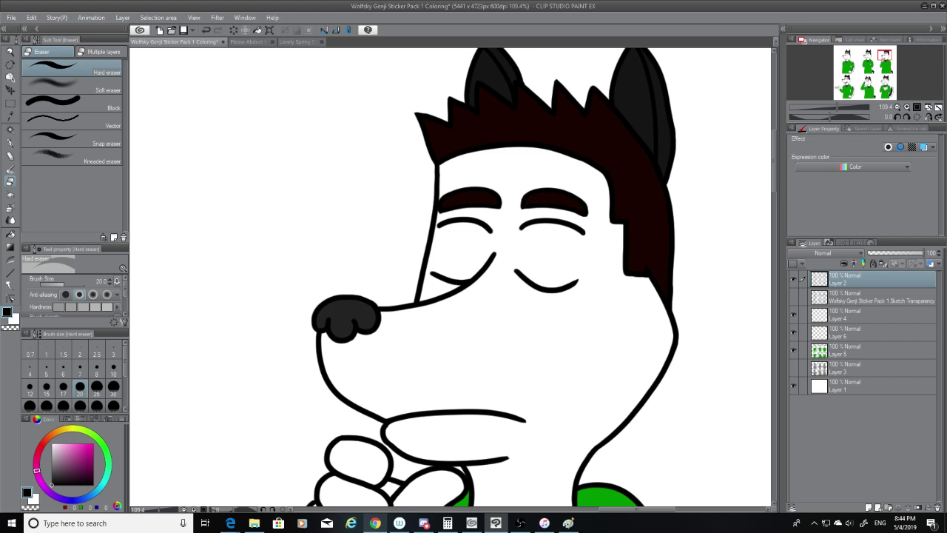
Show the sketch, go to the open-mouthed wolf in the lower row, and make Layer 6 active with the G-pen.
left_click_drag(623, 509, 428, 499)
left_click(794, 297)
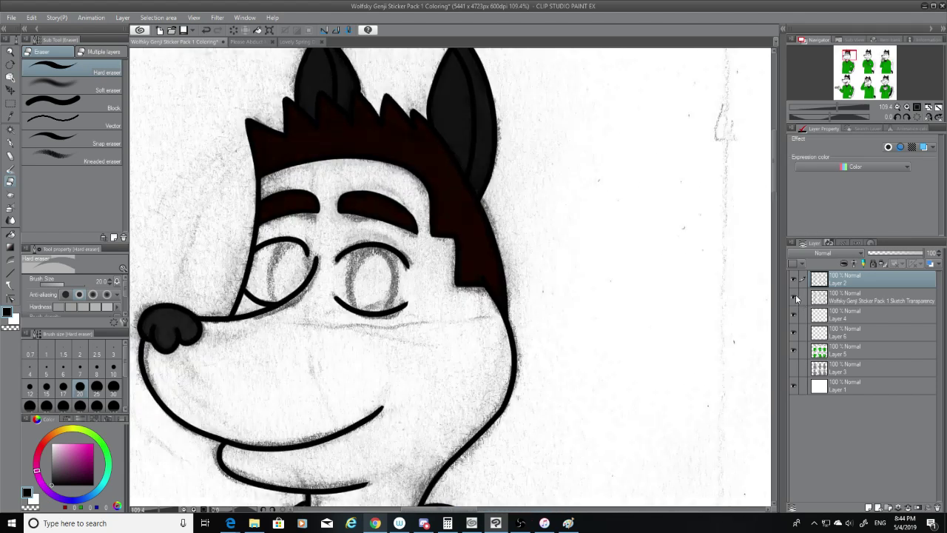
left_click_drag(474, 510, 573, 509)
left_click_drag(774, 172, 782, 380)
left_click_drag(564, 510, 442, 509)
left_click_drag(774, 361, 773, 324)
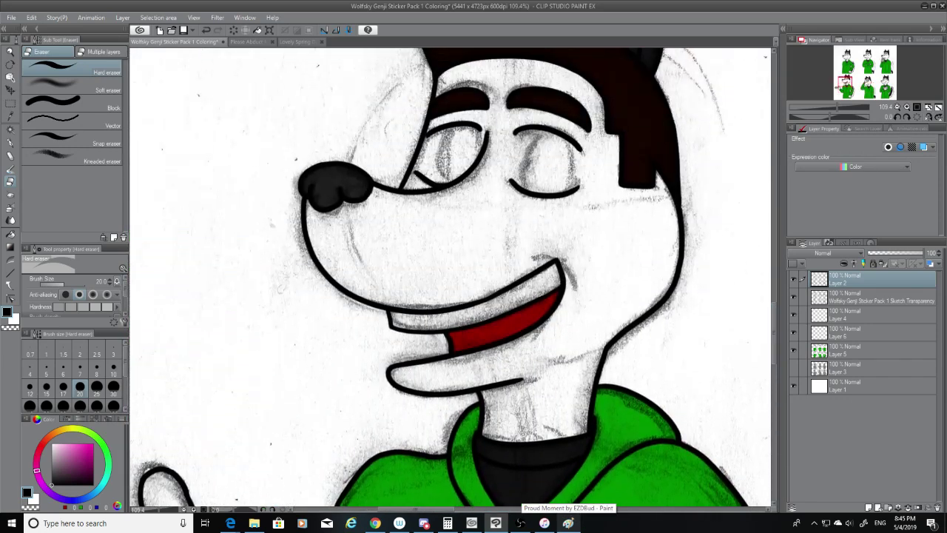
left_click(10, 143)
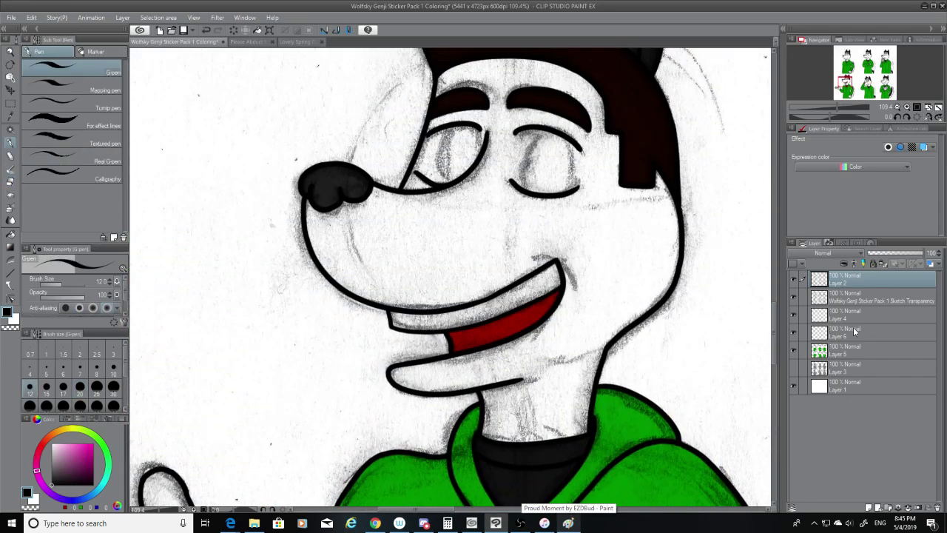
left_click(854, 333)
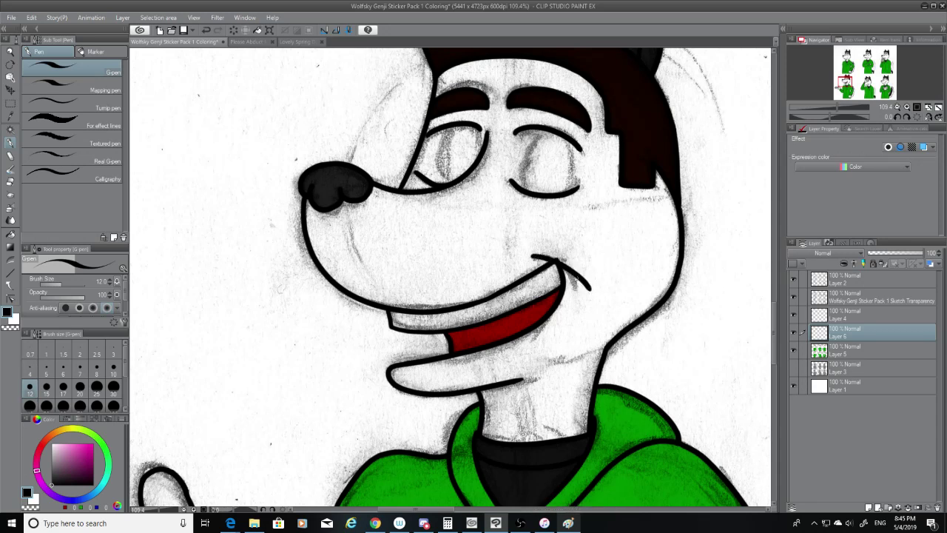
Try to ink the cheek crease at the open-mouthed wolf's smile corner, undoing each stroke and checking with the sketch hidden.
left_click_drag(536, 255, 586, 286)
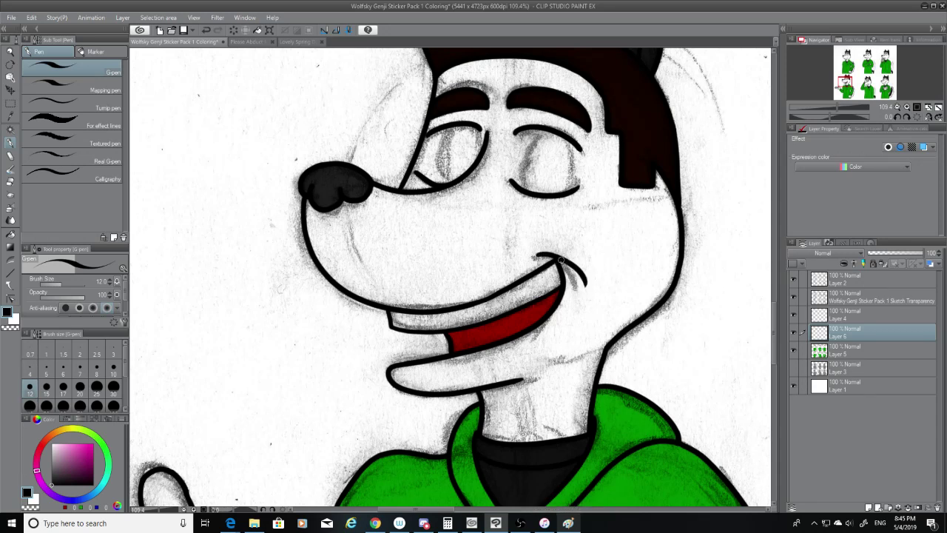
key("ctrl+z")
left_click_drag(539, 255, 578, 278)
key("ctrl+z")
left_click_drag(538, 254, 574, 282)
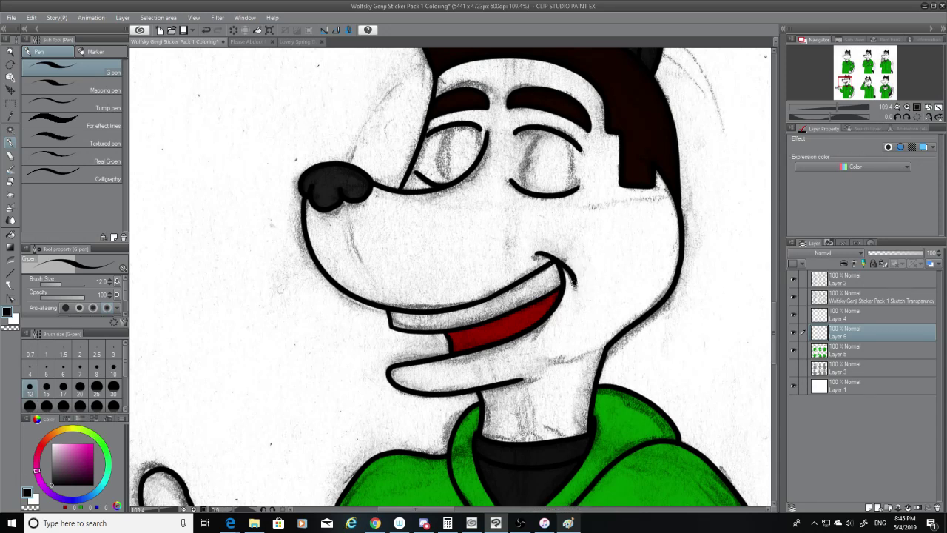
left_click(793, 297)
key("ctrl+z")
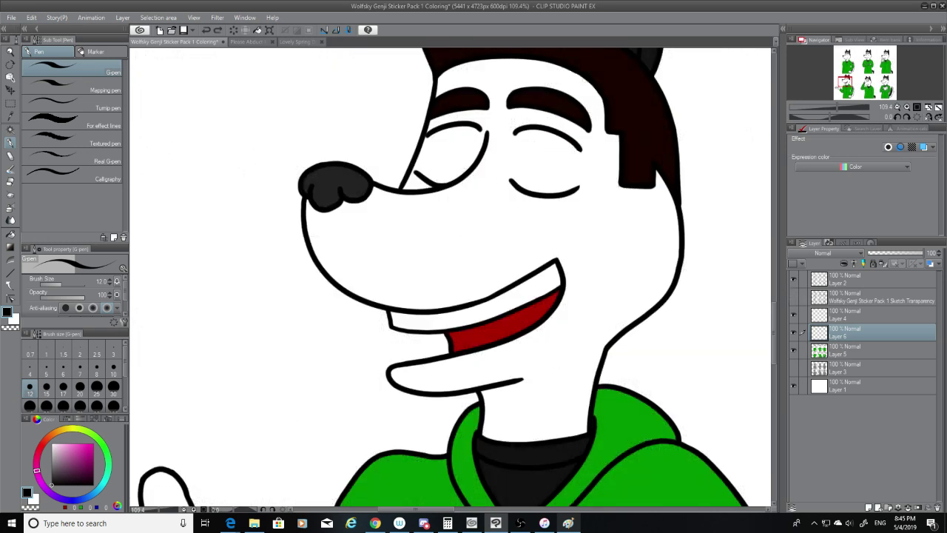
left_click_drag(543, 254, 579, 277)
left_click(793, 296)
key("ctrl+z")
Ink a short curved cheek crease over the open-mouthed wolf's smile corner with the G-pen at size 12, then hide the sketch.
left_click_drag(539, 255, 577, 278)
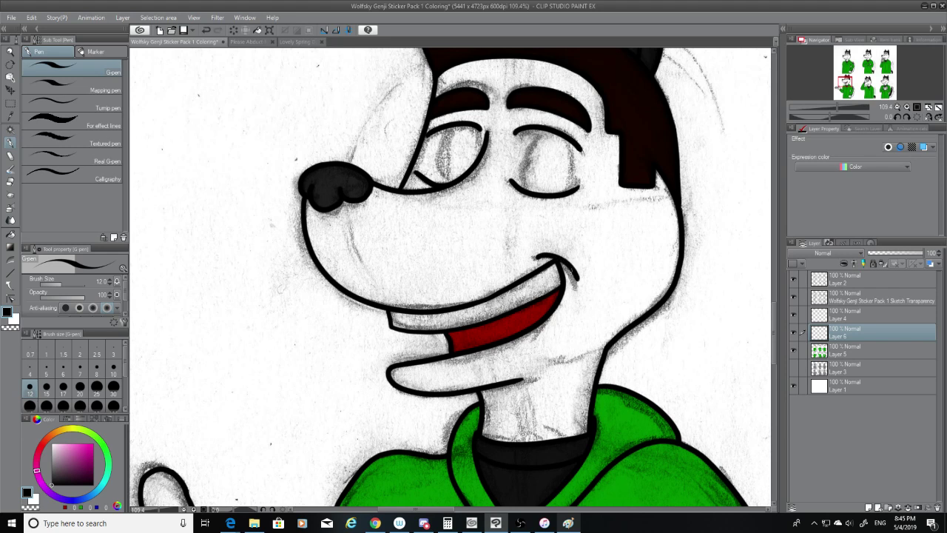
key("ctrl+z")
left_click_drag(536, 254, 571, 279)
key("ctrl+z")
left_click(793, 297)
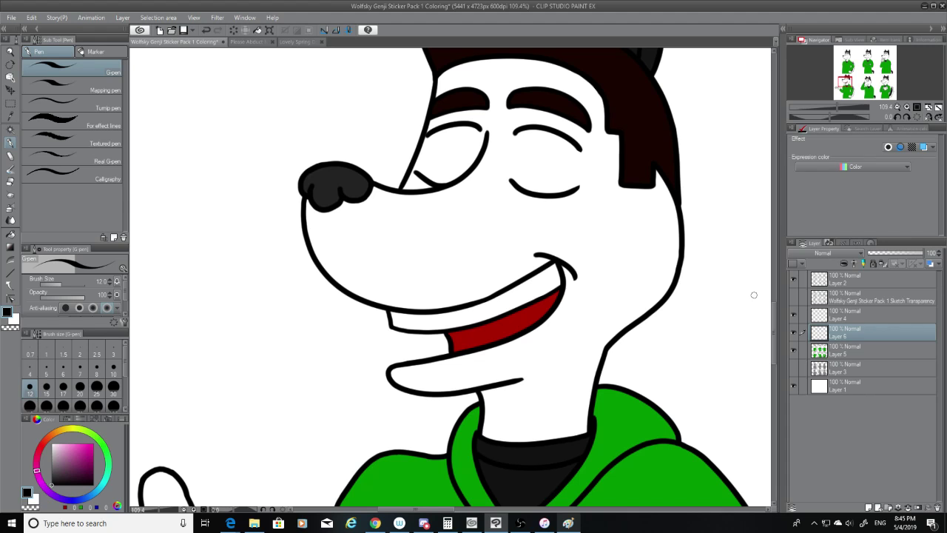
Go to the crossed hands of the blushing wolf in the lower row for close-up line work.
scroll(459, 190, "down", 6)
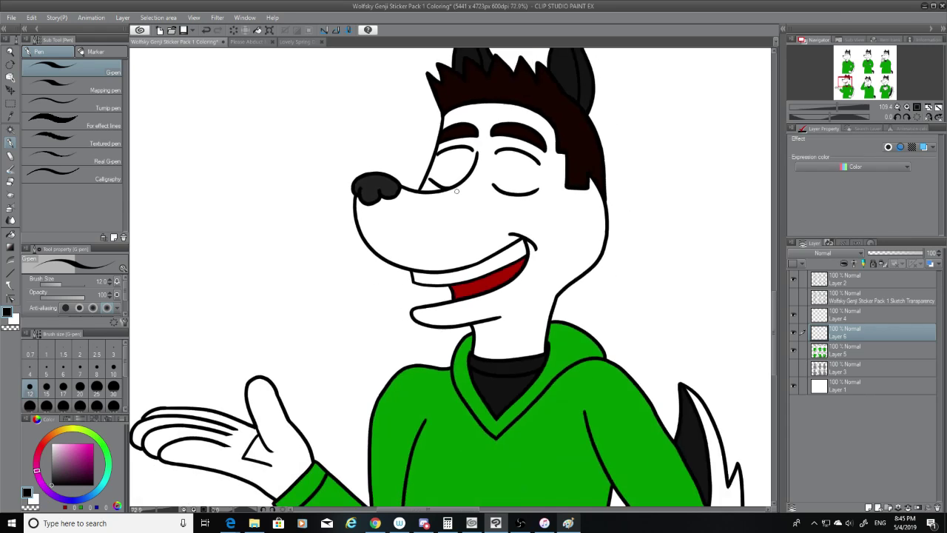
scroll(567, 208, "down", 2)
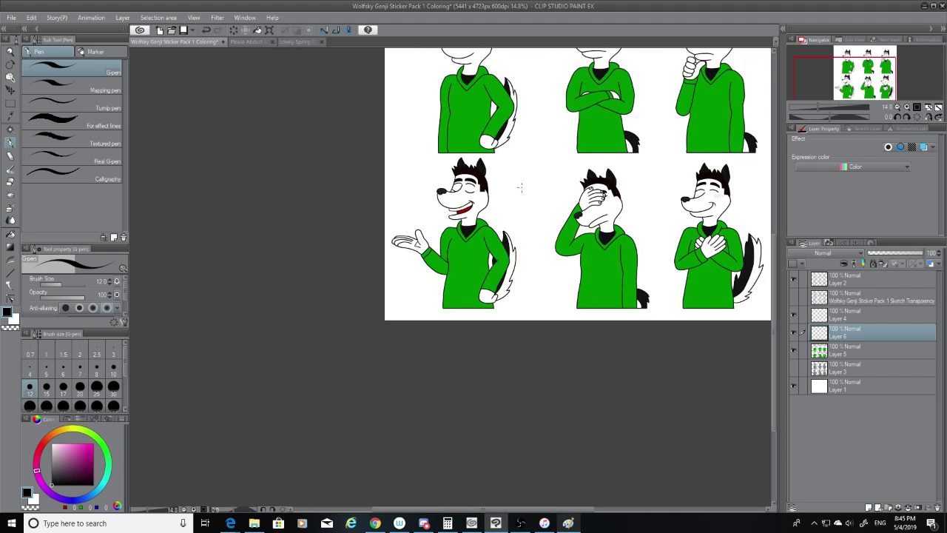
scroll(635, 201, "up", 6)
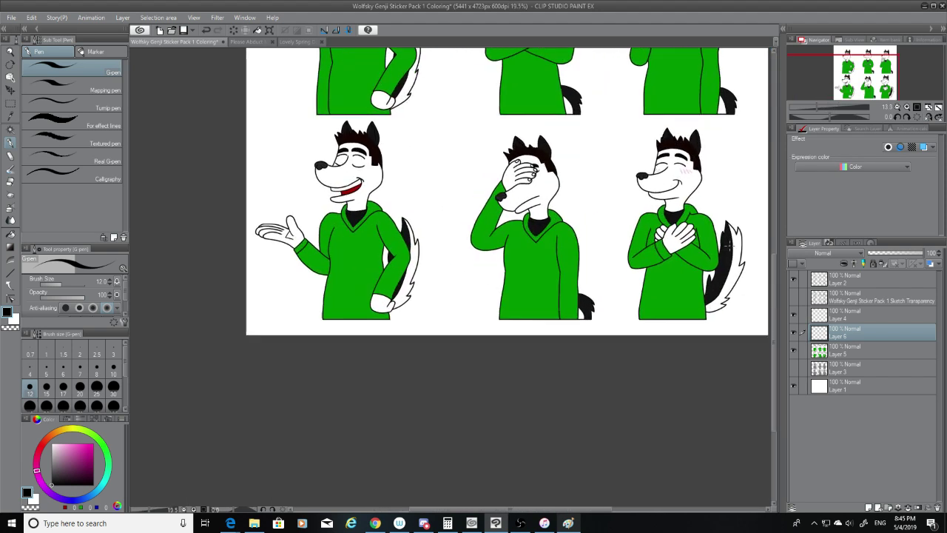
scroll(635, 200, "up", 4)
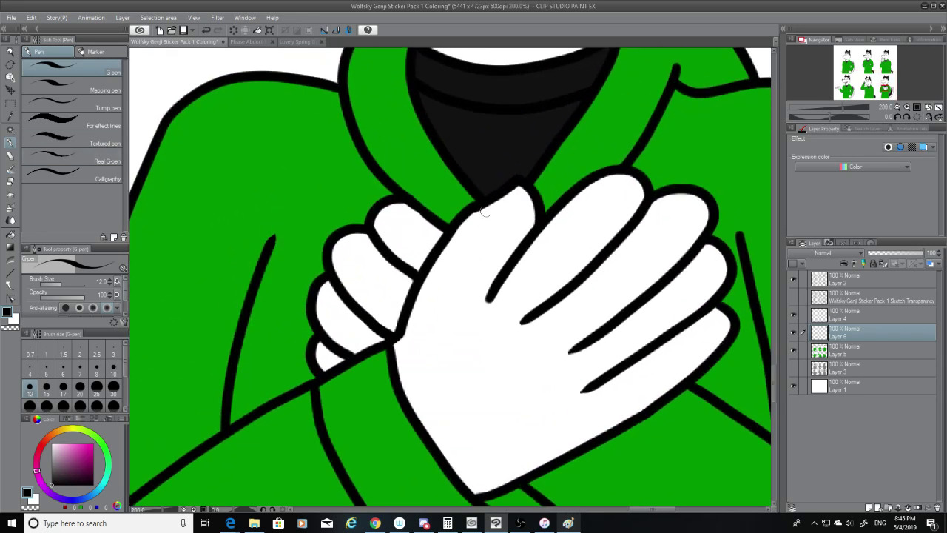
Try to ink the thumbnail and index fingernail on the front hand with the G-pen at size 12, redoing strokes.
key("ctrl+z")
mouse_move(512, 184)
left_mouse_down()
mouse_move(504, 222)
mouse_move(520, 197)
mouse_move(509, 215)
mouse_move(522, 209)
mouse_move(484, 204)
left_mouse_up()
key("ctrl+z")
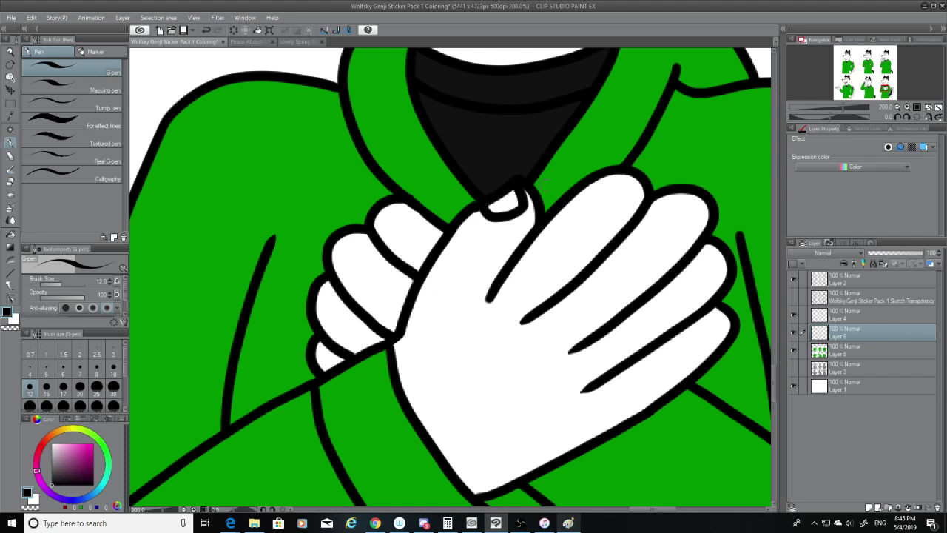
left_click_drag(623, 173, 601, 206)
key("ctrl+z")
mouse_move(621, 175)
left_mouse_down()
mouse_move(605, 202)
mouse_move(623, 175)
mouse_move(606, 199)
mouse_move(684, 200)
mouse_move(669, 233)
left_mouse_up()
key("ctrl+z")
key("ctrl+z")
key("ctrl+z")
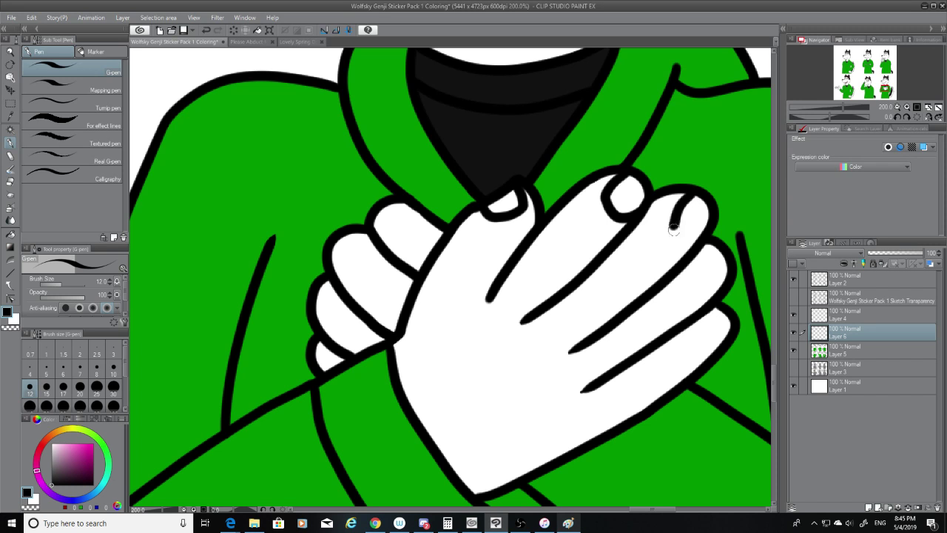
Try to ink a curved nail on the front hand's middle fingertip, undoing and redrawing the stroke.
key("ctrl+z")
left_click_drag(683, 195, 670, 234)
key("ctrl+z")
mouse_move(690, 193)
left_mouse_down()
mouse_move(677, 209)
mouse_move(683, 238)
mouse_move(679, 202)
mouse_move(685, 242)
mouse_move(700, 229)
left_mouse_up()
key("ctrl+z")
key("ctrl+z")
key("ctrl+z")
key("ctrl+z")
key("ctrl+z")
mouse_move(685, 194)
left_mouse_down()
mouse_move(674, 199)
mouse_move(691, 236)
left_mouse_up()
key("ctrl+z")
Try to ink a curved nail on the front hand's ring fingertip, repeatedly undoing and redrawing it.
mouse_move(686, 195)
left_mouse_down()
mouse_move(668, 227)
mouse_move(674, 205)
mouse_move(670, 222)
mouse_move(698, 242)
mouse_move(669, 220)
mouse_move(700, 240)
mouse_move(707, 231)
mouse_move(686, 261)
mouse_move(717, 292)
left_mouse_up()
key("ctrl+z")
key("ctrl+z")
key("ctrl+z")
key("ctrl+z")
mouse_move(715, 248)
left_mouse_down()
mouse_move(696, 277)
mouse_move(726, 281)
mouse_move(706, 289)
mouse_move(724, 286)
left_mouse_up()
key("ctrl+z")
key("ctrl+z")
key("ctrl+z")
key("ctrl+z")
mouse_move(715, 247)
left_mouse_down()
mouse_move(701, 269)
mouse_move(716, 292)
mouse_move(707, 256)
mouse_move(726, 285)
left_mouse_up()
key("ctrl+z")
key("ctrl+z")
mouse_move(715, 247)
left_mouse_down()
mouse_move(717, 292)
mouse_move(725, 284)
left_mouse_up()
key("ctrl+z")
left_click_drag(715, 247, 714, 288)
key("ctrl+z")
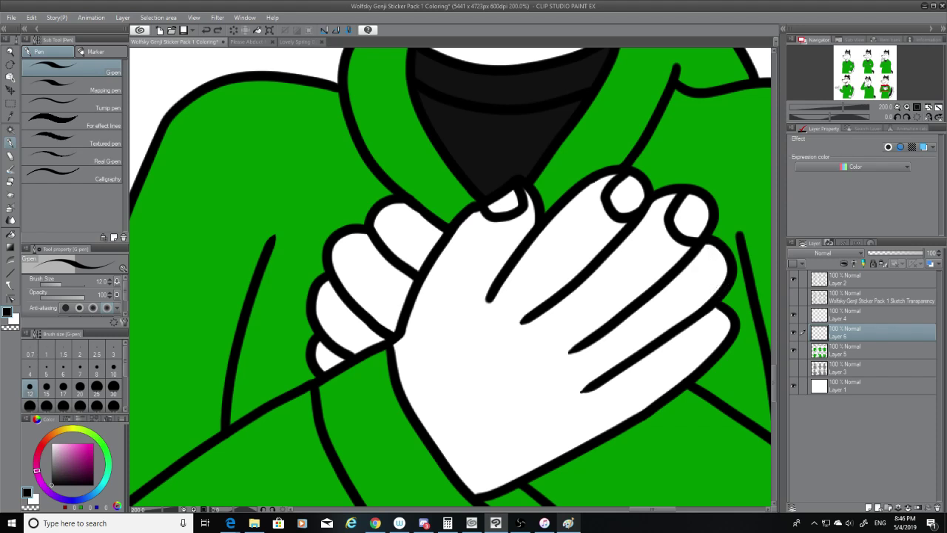
mouse_move(715, 247)
left_mouse_down()
mouse_move(703, 265)
mouse_move(722, 294)
left_mouse_up()
key("ctrl+z")
mouse_move(714, 247)
left_mouse_down()
mouse_move(708, 288)
mouse_move(722, 292)
mouse_move(702, 271)
mouse_move(722, 290)
mouse_move(703, 279)
mouse_move(718, 271)
mouse_move(722, 290)
left_mouse_up()
key("ctrl+z")
key("ctrl+z")
key("ctrl+z")
key("ctrl+z")
key("ctrl+z")
mouse_move(716, 247)
left_mouse_down()
mouse_move(696, 278)
mouse_move(714, 297)
left_mouse_up()
key("ctrl+z")
mouse_move(716, 242)
left_mouse_down()
mouse_move(695, 272)
mouse_move(705, 286)
mouse_move(726, 286)
mouse_move(730, 277)
mouse_move(701, 282)
mouse_move(718, 286)
mouse_move(713, 250)
mouse_move(720, 292)
left_mouse_up()
key("ctrl+z")
key("ctrl+z")
key("ctrl+z")
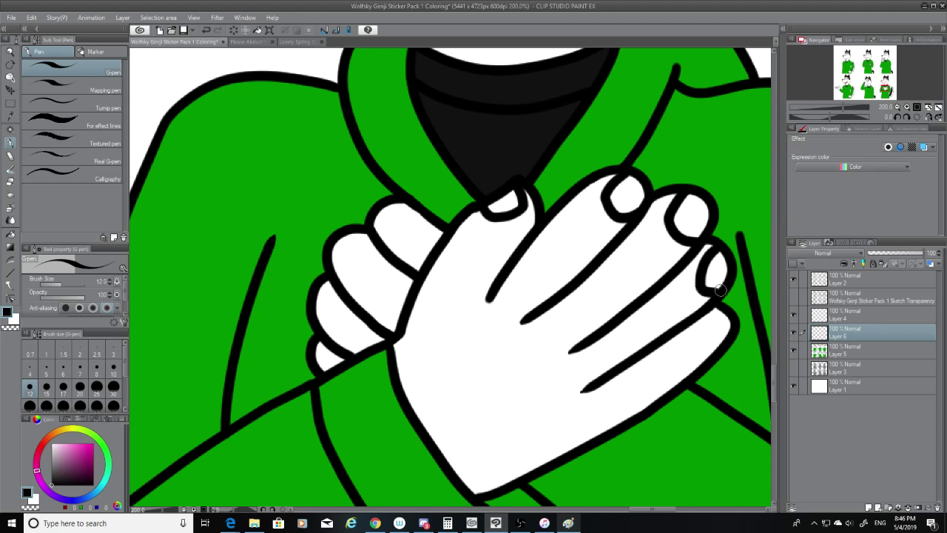
key("ctrl+z")
mouse_move(715, 248)
left_mouse_down()
mouse_move(699, 266)
mouse_move(718, 298)
left_mouse_up()
key("ctrl+z")
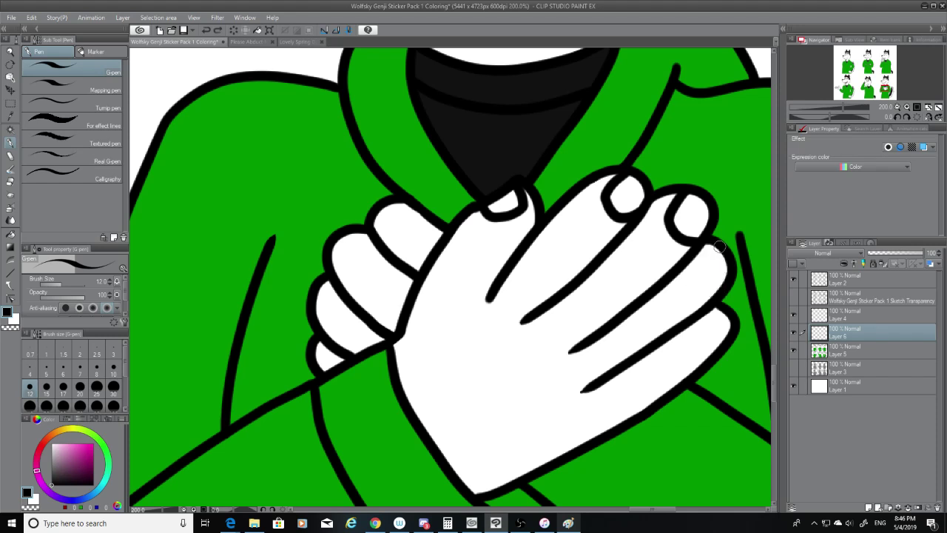
mouse_move(716, 247)
left_mouse_down()
mouse_move(701, 266)
mouse_move(717, 293)
mouse_move(728, 276)
mouse_move(721, 345)
left_mouse_up()
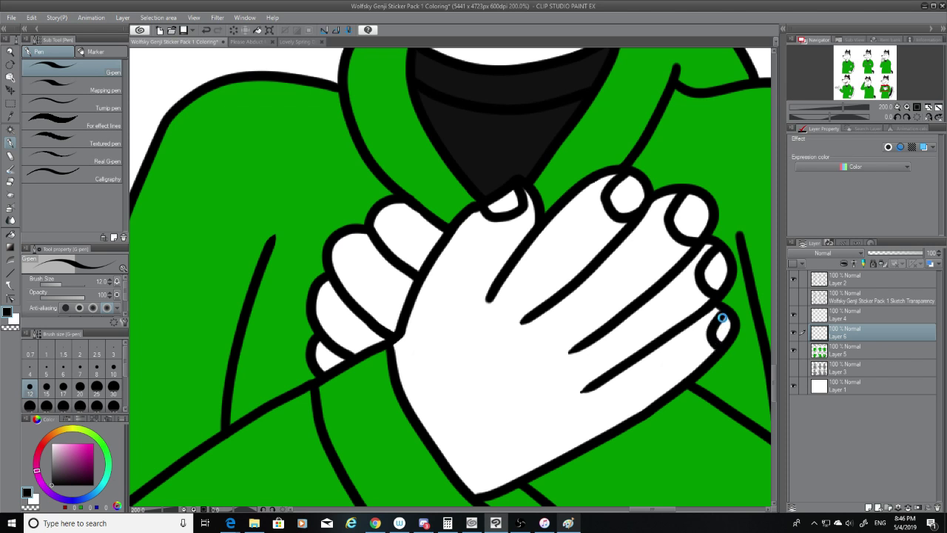
Try to ink a small rounded nail on the front hand's little fingertip, redrawing the stroke several times.
key("ctrl+z")
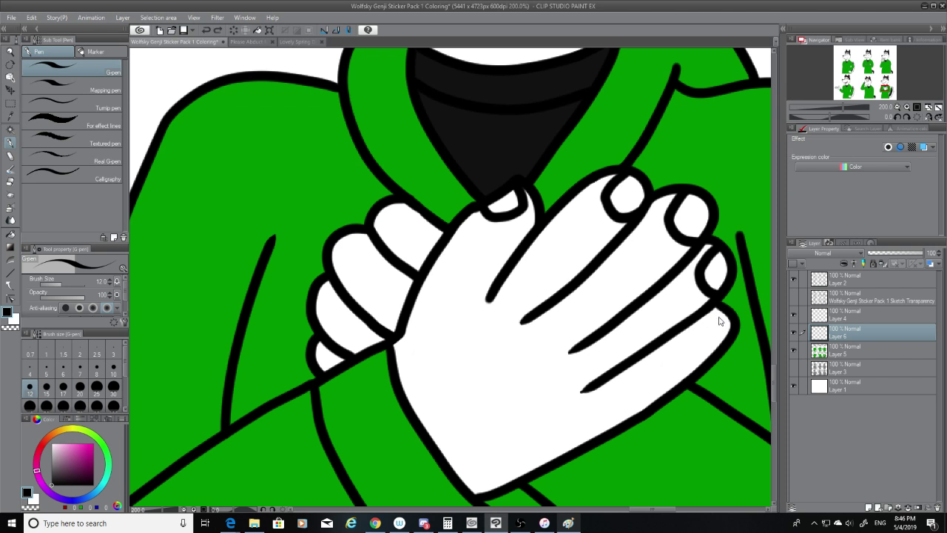
left_click_drag(722, 309, 716, 347)
key("ctrl+z")
left_click_drag(721, 309, 715, 345)
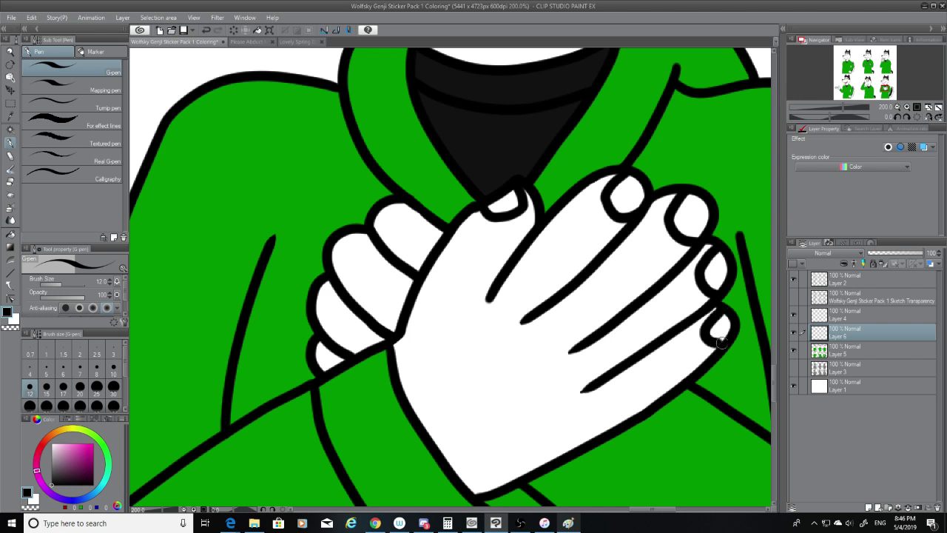
key("ctrl+z")
mouse_move(721, 309)
left_mouse_down()
mouse_move(705, 328)
mouse_move(727, 342)
left_mouse_up()
key("ctrl+z")
key("ctrl+z")
key("ctrl+z")
mouse_move(722, 309)
left_mouse_down()
mouse_move(706, 333)
mouse_move(728, 340)
left_mouse_up()
key("ctrl+z")
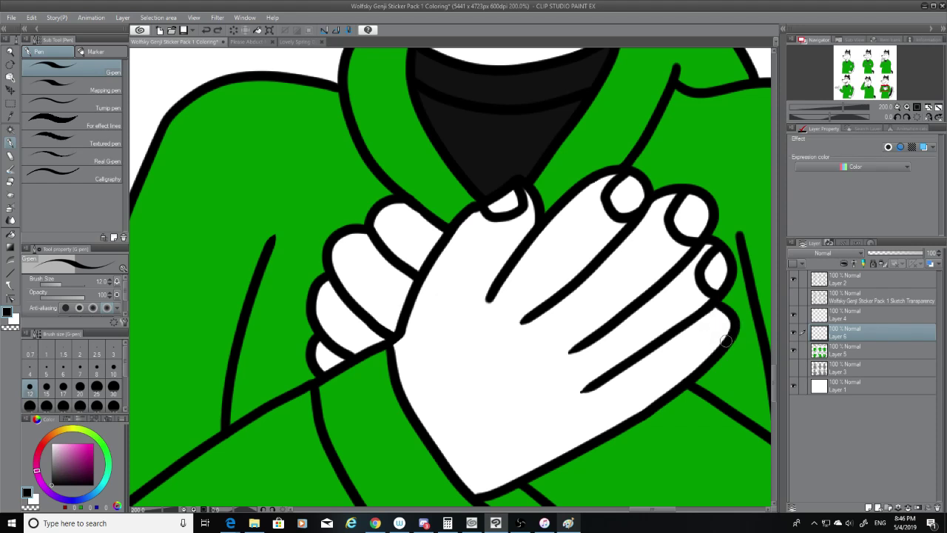
left_click_drag(722, 305, 725, 345)
key("ctrl+z")
left_click_drag(722, 305, 727, 342)
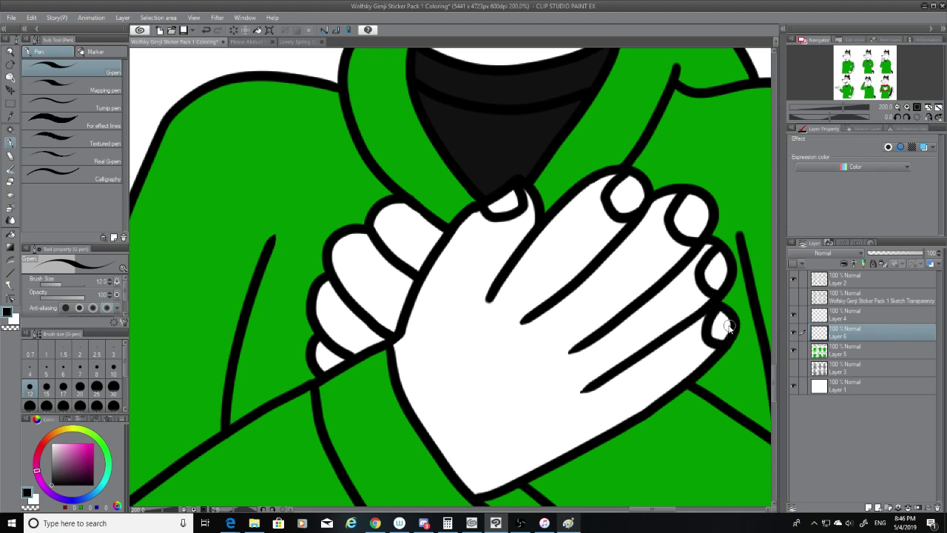
key("ctrl+z")
mouse_move(723, 308)
left_mouse_down()
mouse_move(714, 315)
mouse_move(725, 342)
left_mouse_up()
Try to ink a curved nail on the uppermost finger of the rear hand, redrawing the stroke several times.
left_click_drag(390, 205, 408, 256)
key("ctrl+z")
left_click_drag(389, 200, 405, 259)
key("ctrl+z")
left_click_drag(390, 204, 403, 248)
key("ctrl+z")
left_click_drag(390, 201, 402, 247)
key("ctrl+z")
left_click_drag(389, 201, 405, 252)
key("ctrl+z")
mouse_move(389, 201)
left_mouse_down()
mouse_move(408, 243)
mouse_move(393, 253)
left_mouse_up()
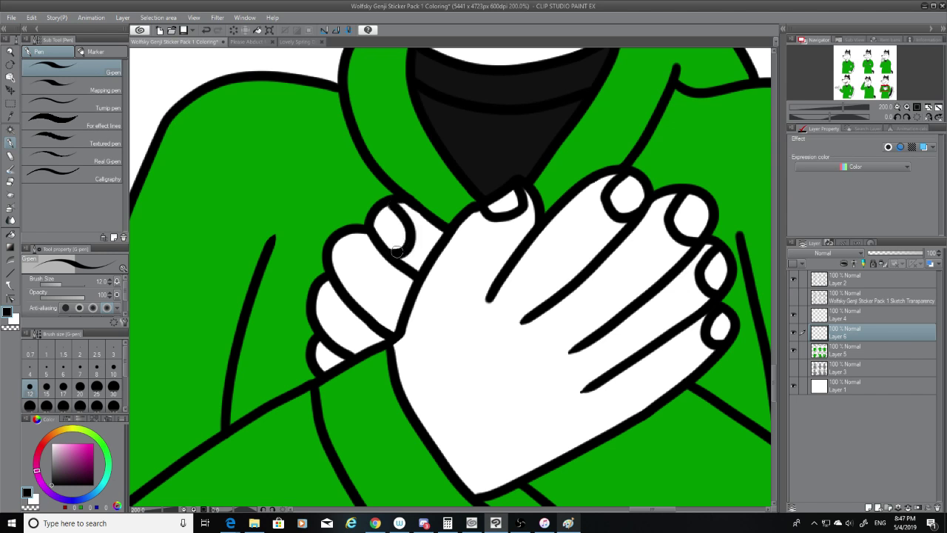
key("ctrl+z")
left_click_drag(388, 203, 404, 253)
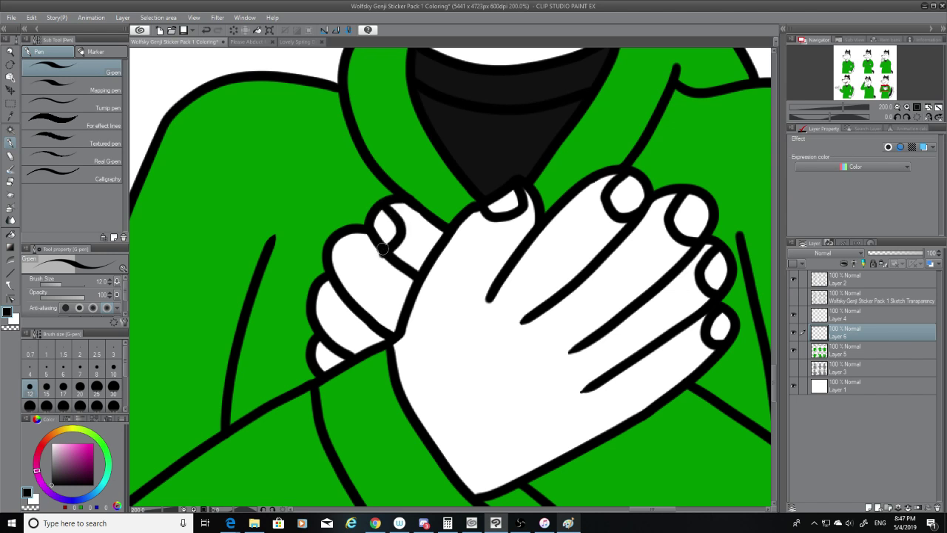
key("ctrl+z")
mouse_move(388, 205)
left_mouse_down()
mouse_move(398, 249)
mouse_move(347, 284)
left_mouse_up()
Try to ink a curved nail on the second finger of the rear hand.
key("ctrl+z")
left_click_drag(342, 239, 343, 281)
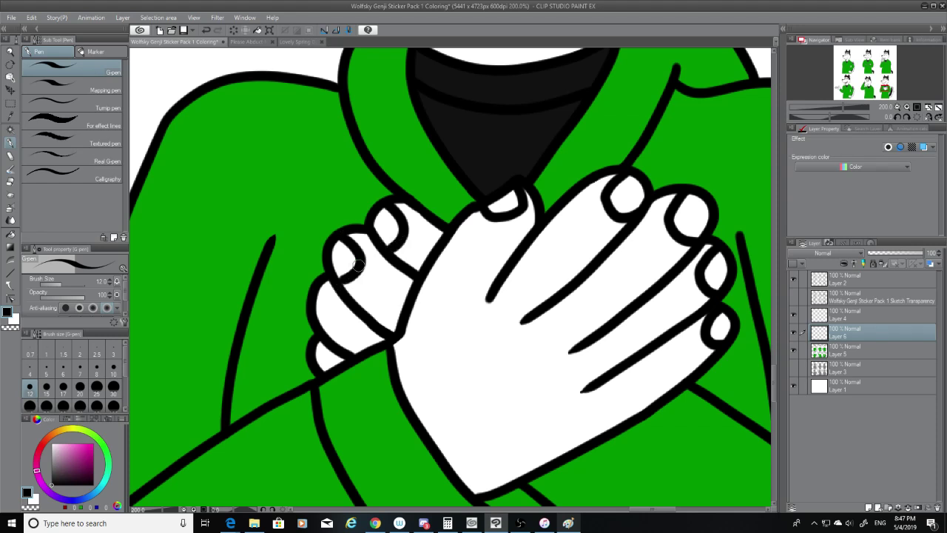
key("ctrl+z")
left_click_drag(344, 234, 351, 278)
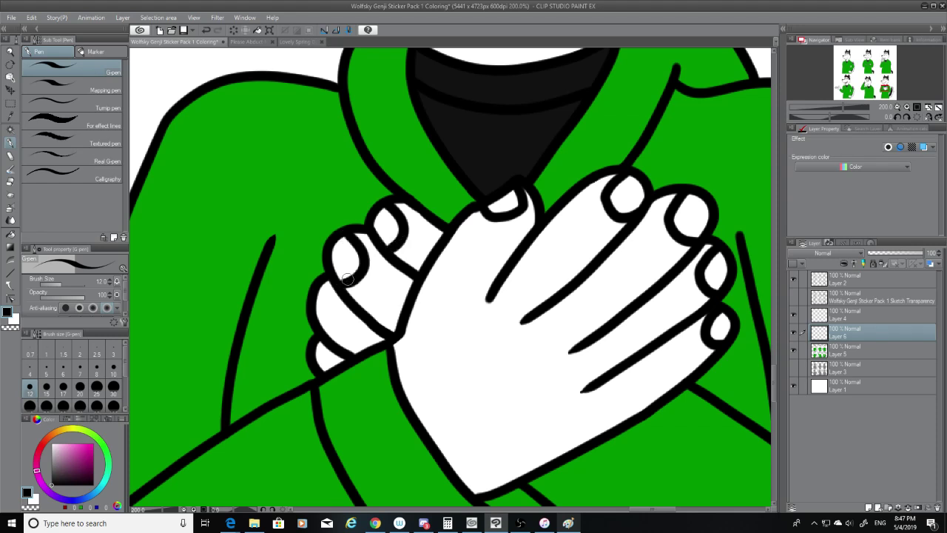
Try to ink the rear hand's third fingernail, then undo all the size 12 nail strokes on both hands.
left_click_drag(322, 291, 322, 327)
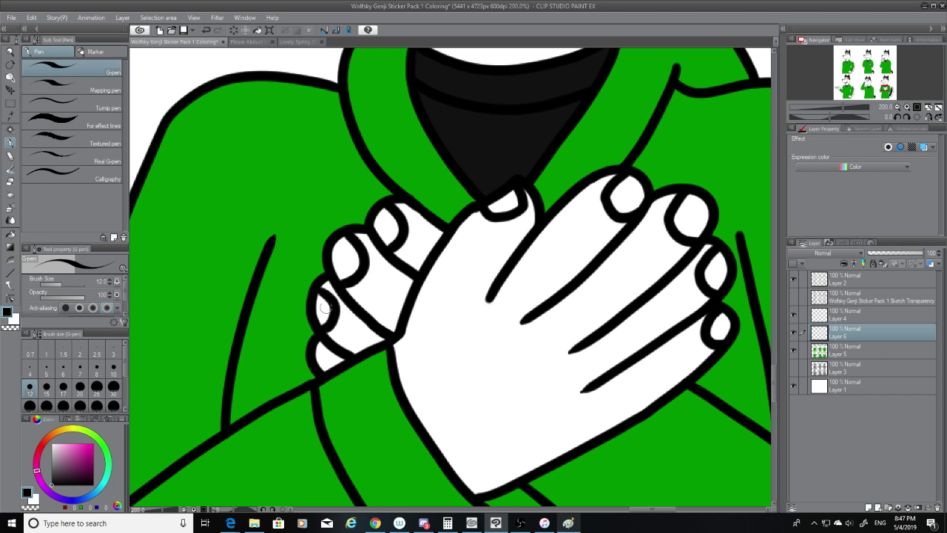
key("ctrl+z")
left_click_drag(330, 284, 319, 332)
key("ctrl+z")
left_click_drag(342, 288, 320, 330)
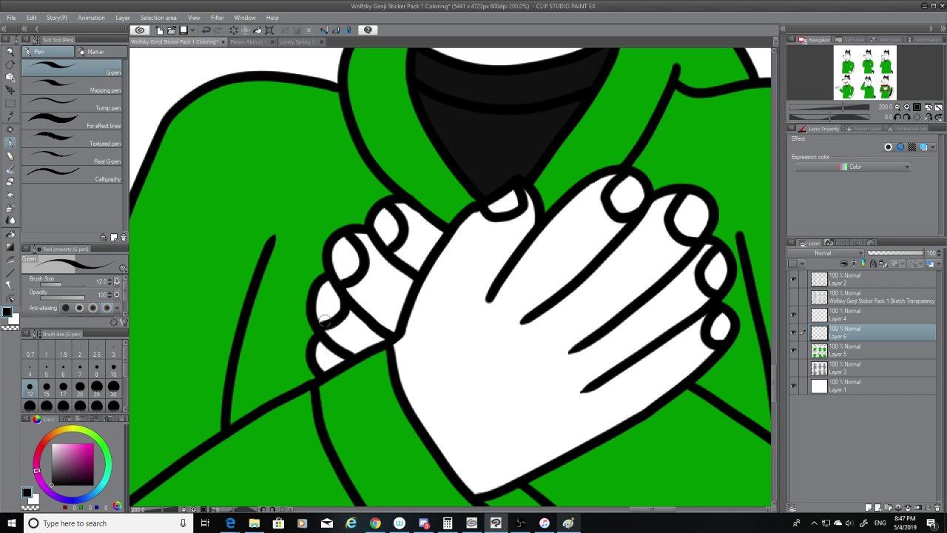
key("ctrl+z")
left_click_drag(334, 288, 320, 326)
left_click_drag(321, 289, 327, 332)
key("ctrl+z")
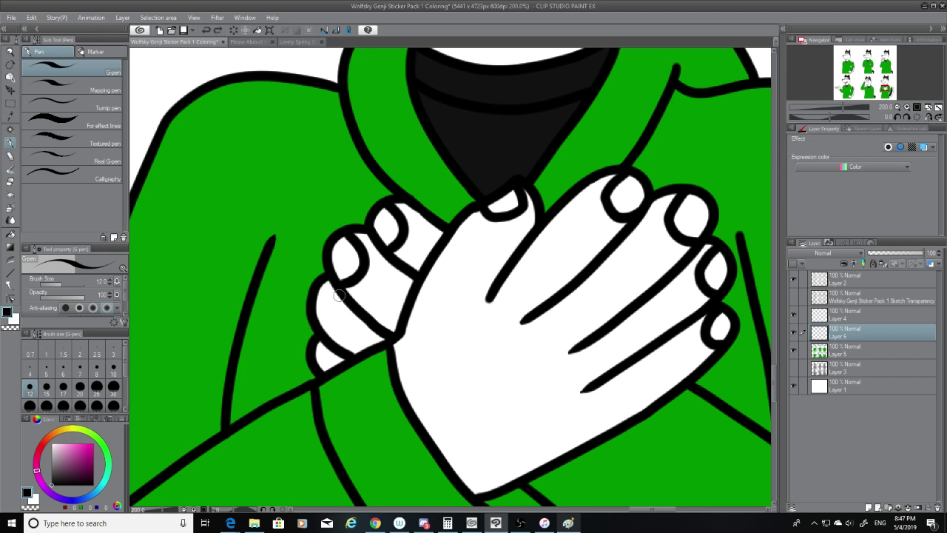
mouse_move(339, 309)
left_mouse_down()
mouse_move(329, 325)
mouse_move(315, 324)
left_mouse_up()
key("ctrl+z")
mouse_move(333, 288)
left_mouse_down()
mouse_move(337, 317)
mouse_move(315, 323)
left_mouse_up()
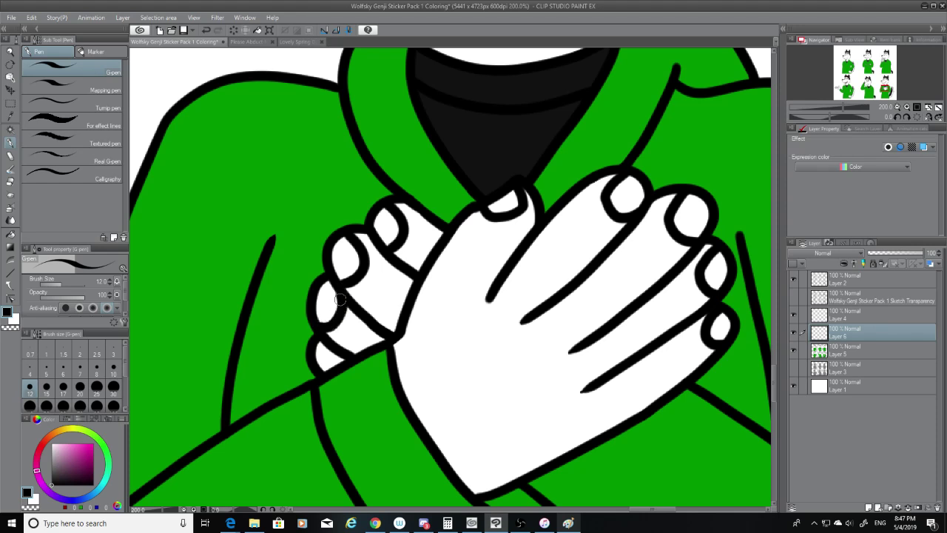
key("ctrl+z")
mouse_move(331, 288)
left_mouse_down()
mouse_move(337, 318)
mouse_move(320, 327)
mouse_move(339, 312)
mouse_move(326, 333)
left_mouse_up()
key("ctrl+z")
key("ctrl+z")
mouse_move(326, 286)
left_mouse_down()
mouse_move(339, 326)
mouse_move(325, 328)
left_mouse_up()
key("ctrl+z")
key("ctrl+z")
mouse_move(320, 290)
left_mouse_down()
mouse_move(339, 306)
mouse_move(324, 323)
mouse_move(337, 302)
mouse_move(337, 337)
left_mouse_up()
key("ctrl+z")
key("ctrl+z")
key("ctrl+z")
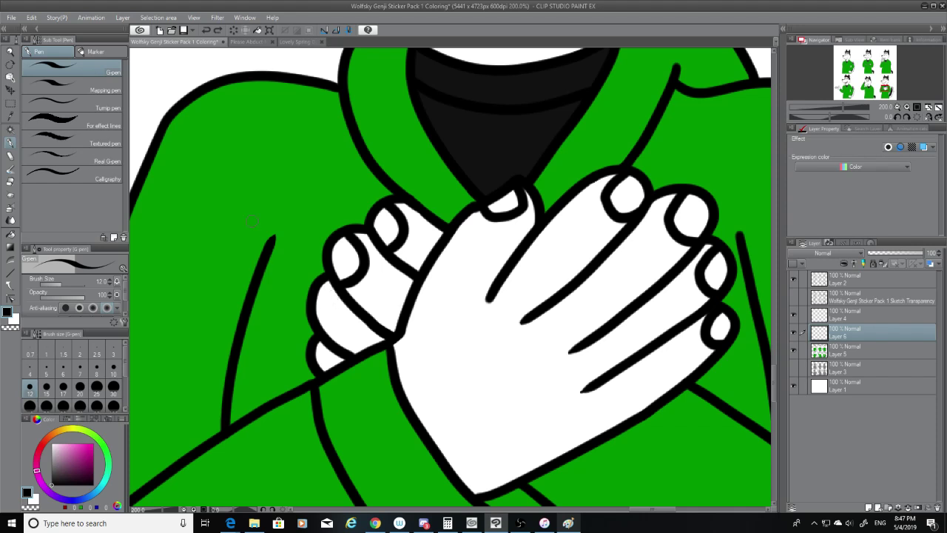
key("ctrl+z")
key("ctrl+z")
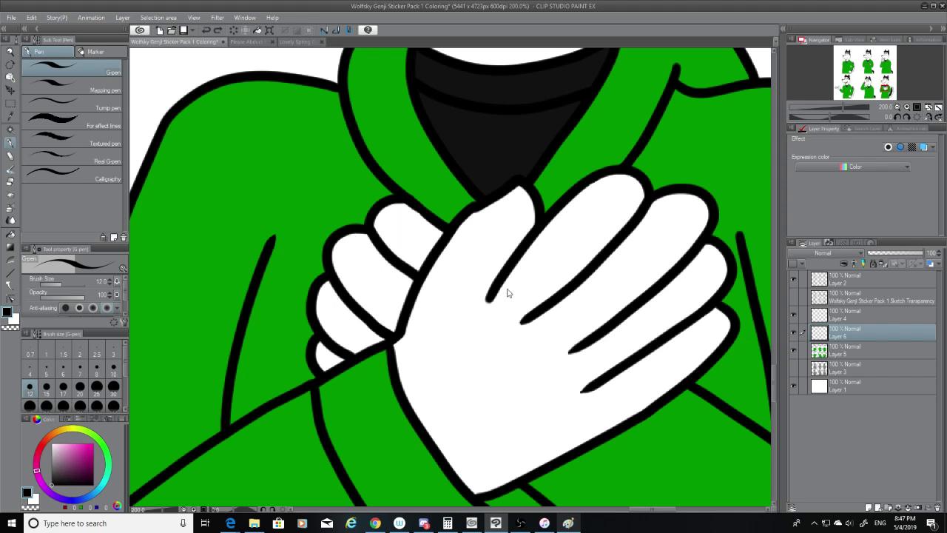
Set the G-pen brush size to 10 and ink a curved nail on the front hand's thumb tip.
left_click(113, 367)
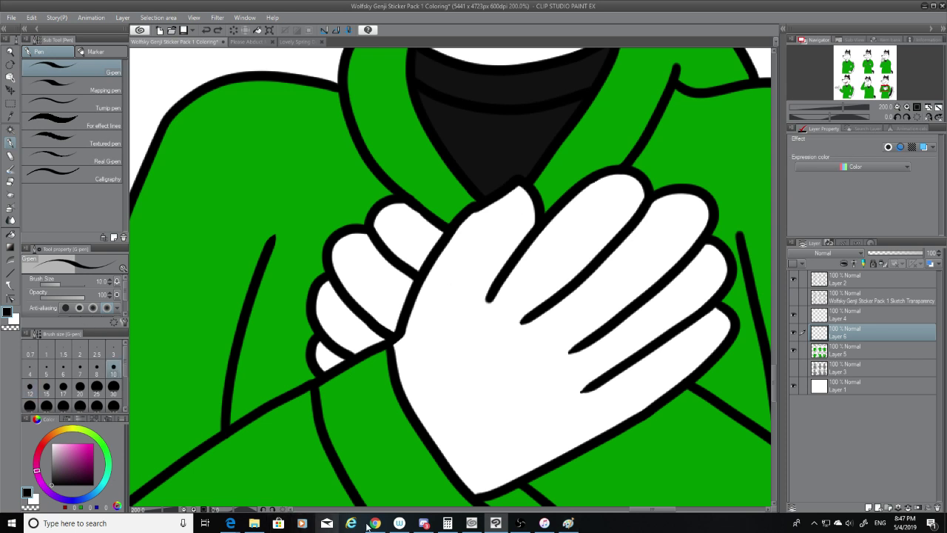
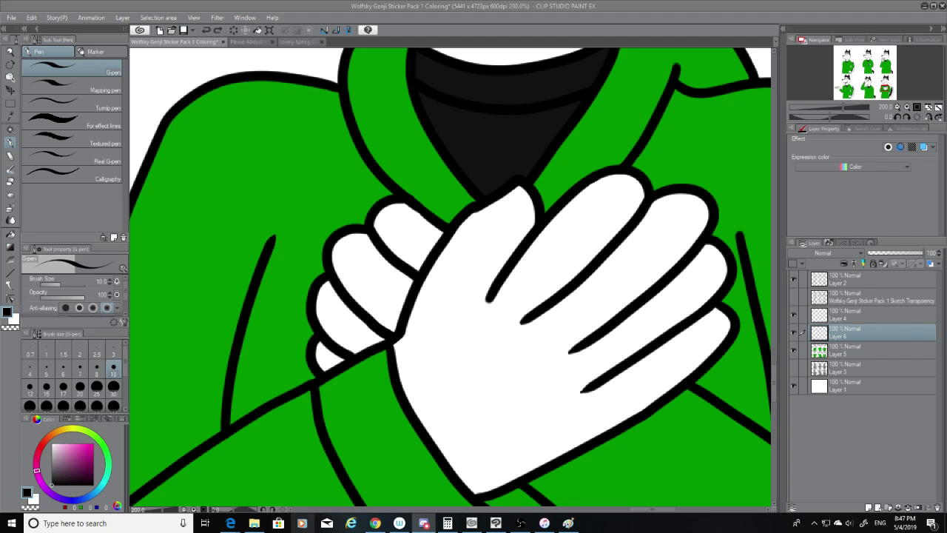
key("alt+Tab")
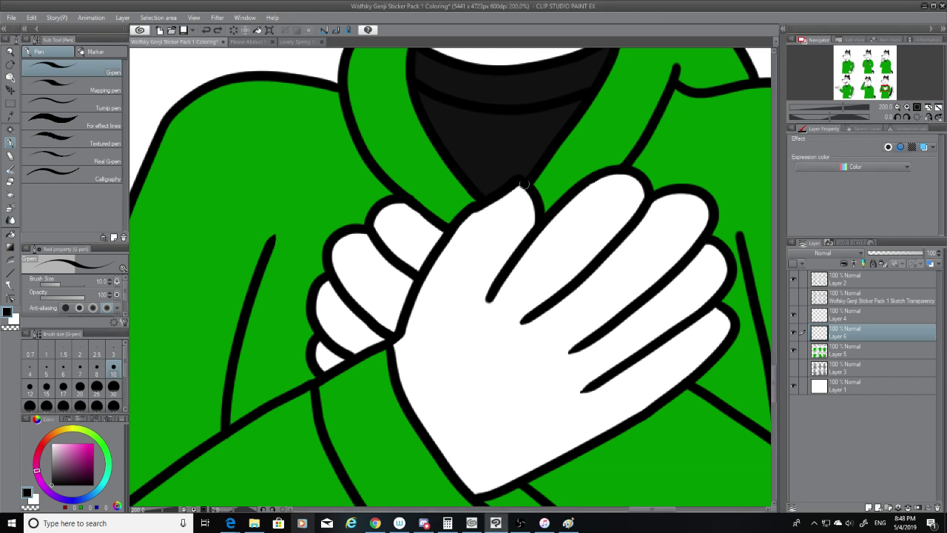
left_click_drag(518, 185, 482, 217)
key("ctrl+z")
mouse_move(518, 187)
left_mouse_down()
mouse_move(504, 216)
mouse_move(481, 206)
left_mouse_up()
key("ctrl+z")
key("ctrl+z")
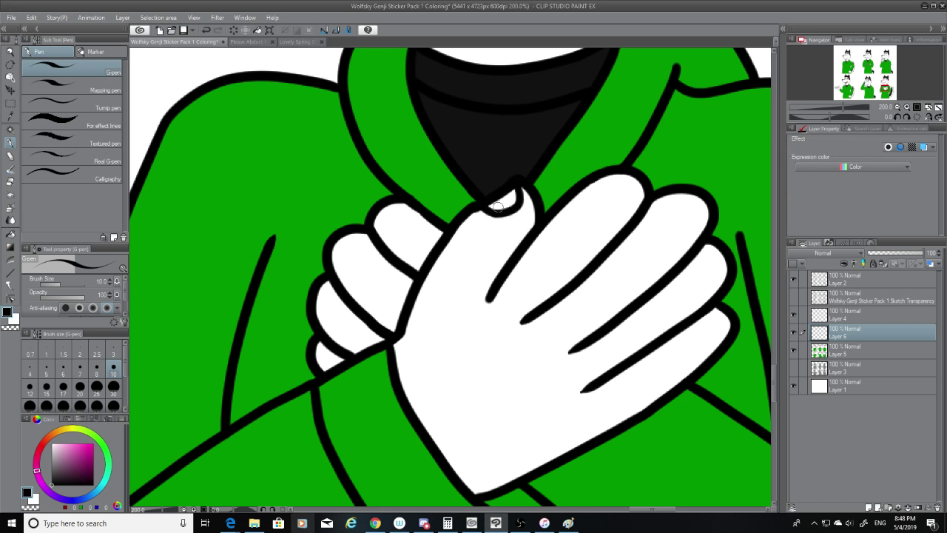
Ink a rounded nail on the front hand's index fingertip with the size 10 G-pen, redoing unsatisfactory strokes.
left_click_drag(628, 173, 614, 207)
key("ctrl+z")
left_click_drag(629, 175, 634, 212)
key("ctrl+z")
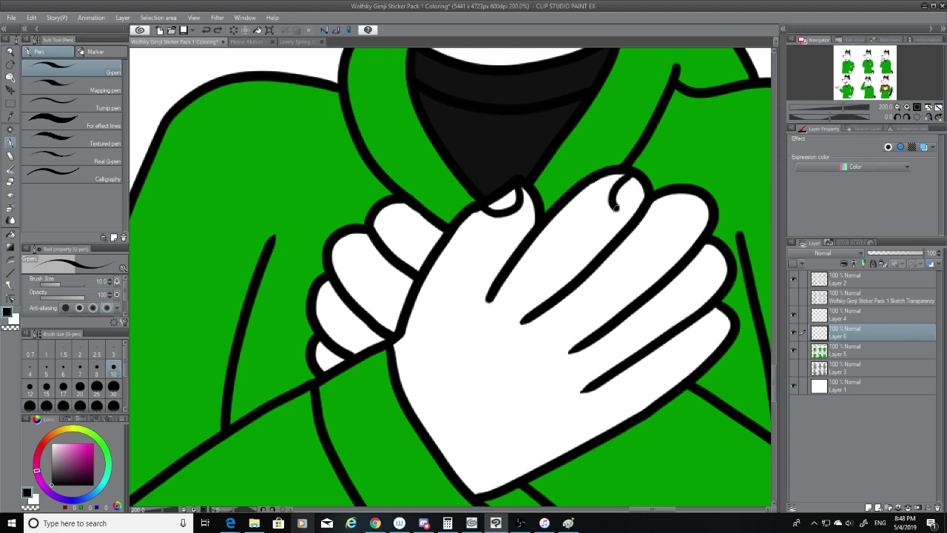
key("ctrl+z")
mouse_move(634, 176)
left_mouse_down()
mouse_move(635, 209)
mouse_move(644, 204)
mouse_move(668, 225)
left_mouse_up()
key("ctrl+z")
key("ctrl+z")
key("ctrl+z")
key("ctrl+z")
Ink a rounded nail on the front hand's middle fingertip, redrawing the stroke until it fits the finger outline.
left_click_drag(687, 194, 684, 236)
key("ctrl+z")
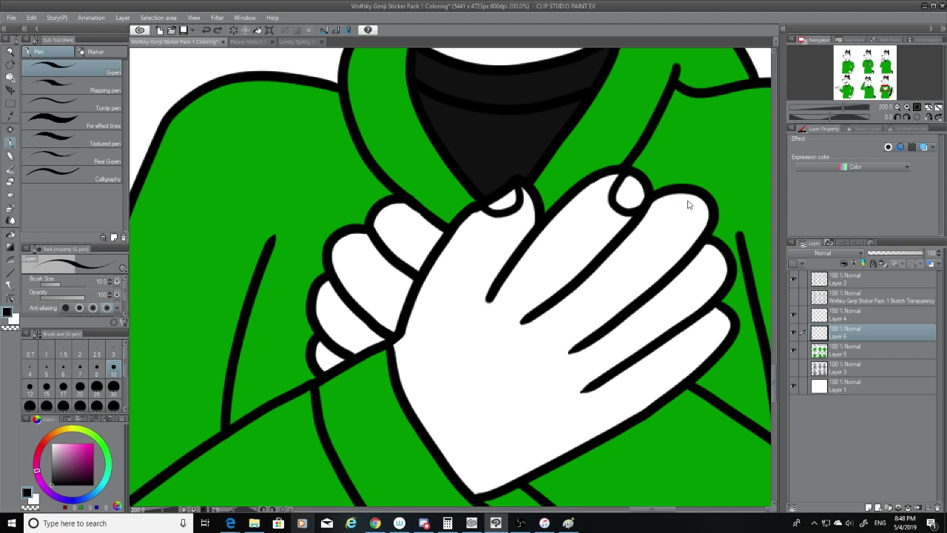
mouse_move(690, 191)
left_mouse_down()
mouse_move(670, 222)
mouse_move(696, 237)
left_mouse_up()
key("ctrl+z")
mouse_move(694, 191)
left_mouse_down()
mouse_move(672, 229)
mouse_move(702, 237)
mouse_move(707, 221)
mouse_move(680, 196)
mouse_move(673, 222)
mouse_move(705, 230)
left_mouse_up()
key("ctrl+z")
key("ctrl+z")
mouse_move(690, 189)
left_mouse_down()
mouse_move(672, 215)
mouse_move(704, 238)
left_mouse_up()
key("ctrl+z")
mouse_move(690, 191)
left_mouse_down()
mouse_move(671, 215)
mouse_move(705, 235)
left_mouse_up()
key("ctrl+z")
mouse_move(690, 190)
left_mouse_down()
mouse_move(673, 225)
mouse_move(703, 230)
left_mouse_up()
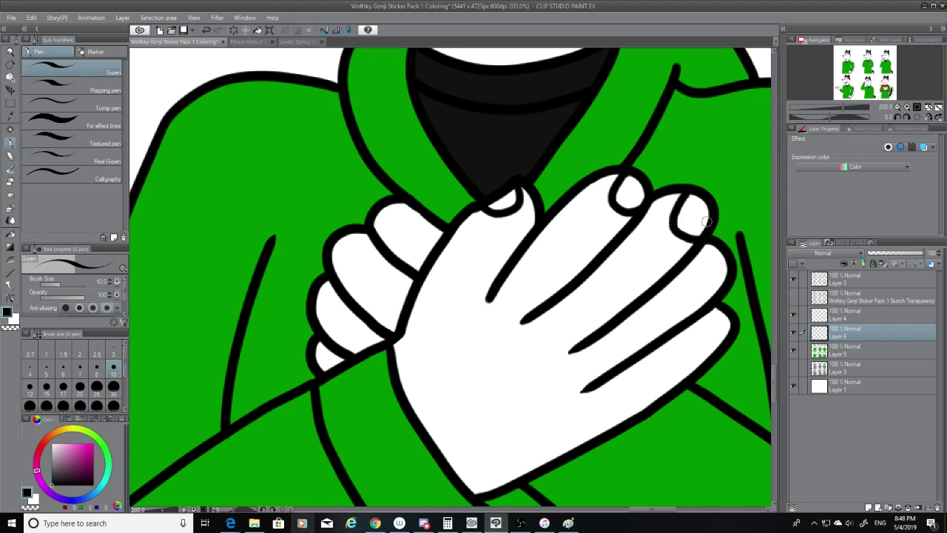
key("ctrl+z")
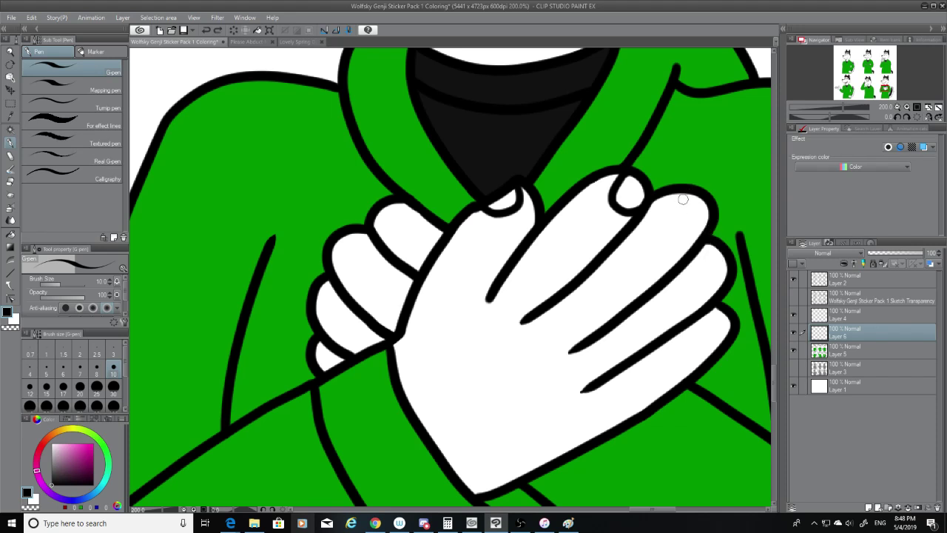
mouse_move(687, 194)
left_mouse_down()
mouse_move(672, 233)
mouse_move(702, 235)
left_mouse_up()
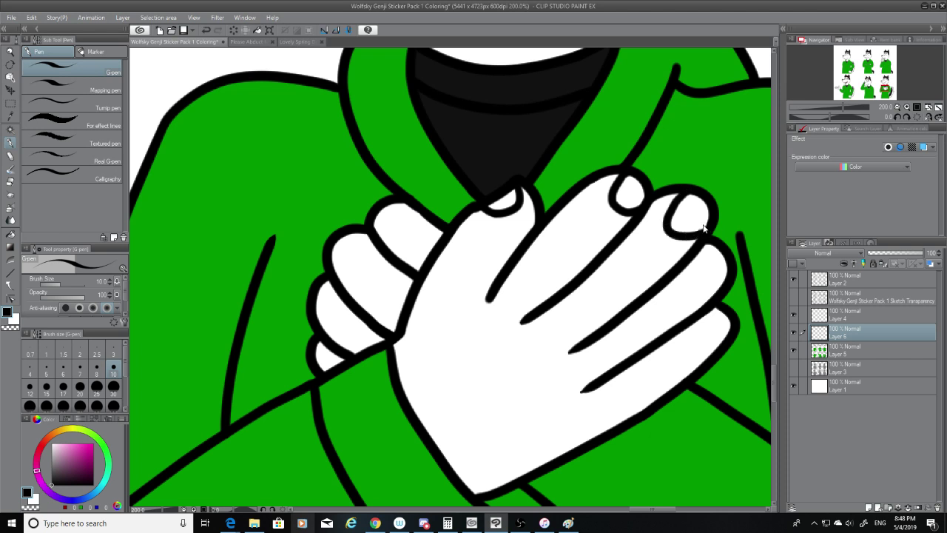
key("ctrl+z")
key("ctrl+z")
left_click_drag(690, 190, 722, 293)
Redraw the nail on the front hand's middle fingertip and ink a rounded nail on its ring fingertip with the size 10 G-pen.
key("ctrl+z")
key("ctrl+z")
left_click_drag(712, 247, 716, 294)
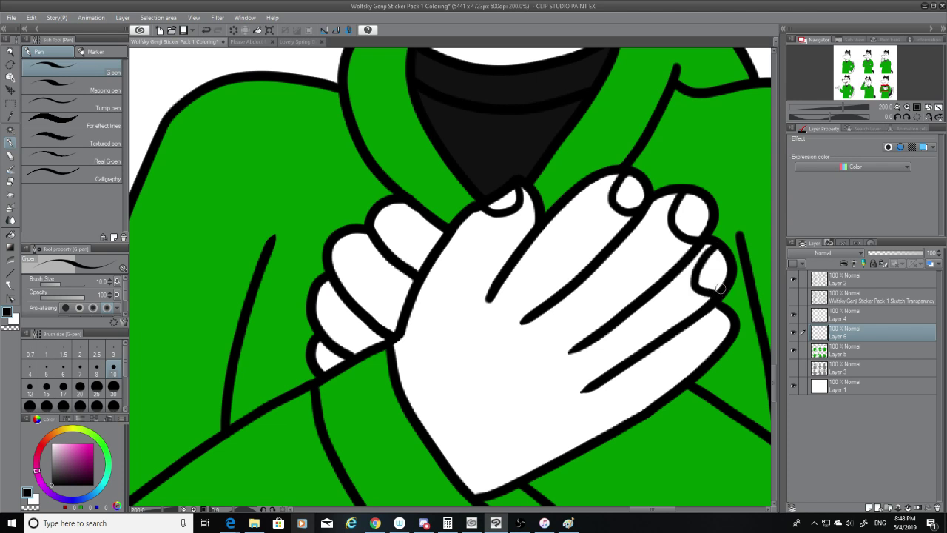
key("ctrl+z")
mouse_move(712, 247)
left_mouse_down()
mouse_move(703, 290)
mouse_move(720, 285)
left_mouse_up()
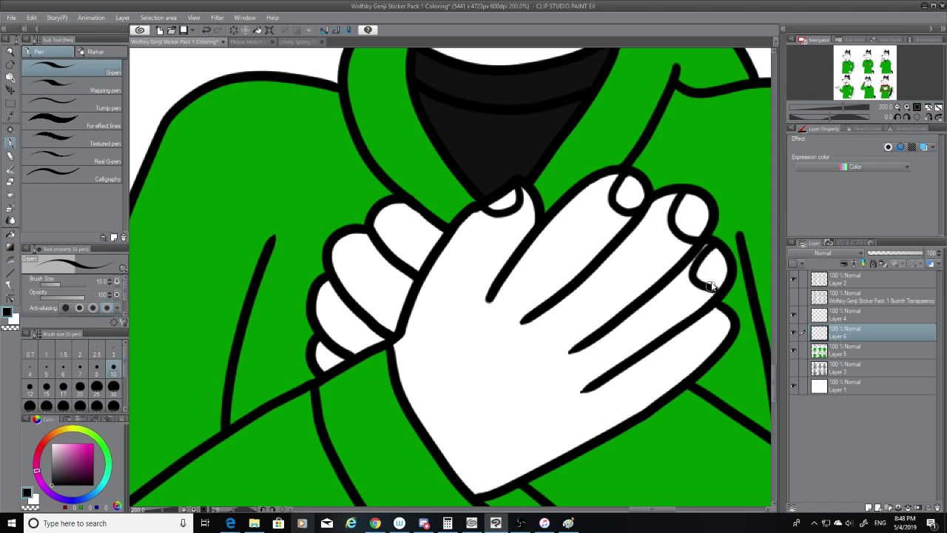
key("ctrl+z")
mouse_move(712, 247)
left_mouse_down()
mouse_move(696, 276)
mouse_move(720, 290)
left_mouse_up()
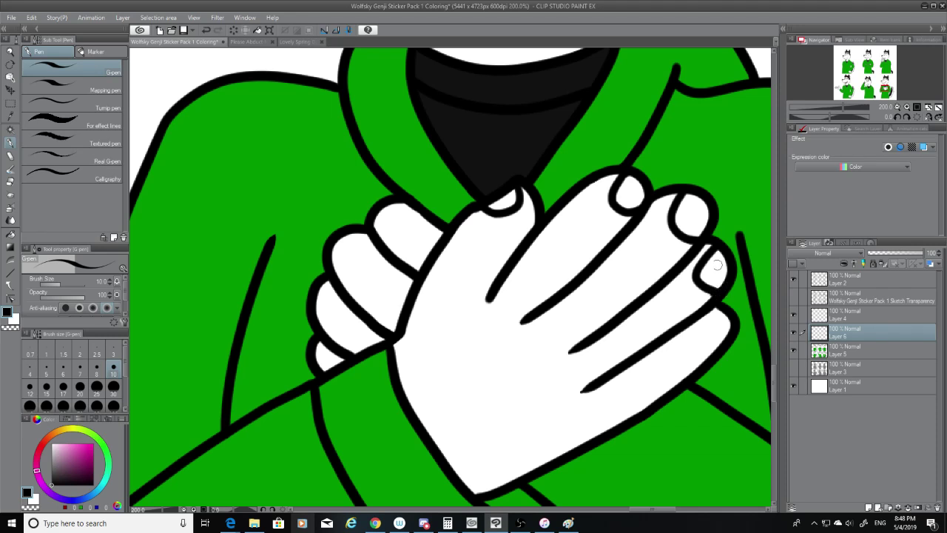
key("ctrl+z")
key("ctrl+z")
mouse_move(712, 247)
left_mouse_down()
mouse_move(698, 262)
mouse_move(714, 292)
left_mouse_up()
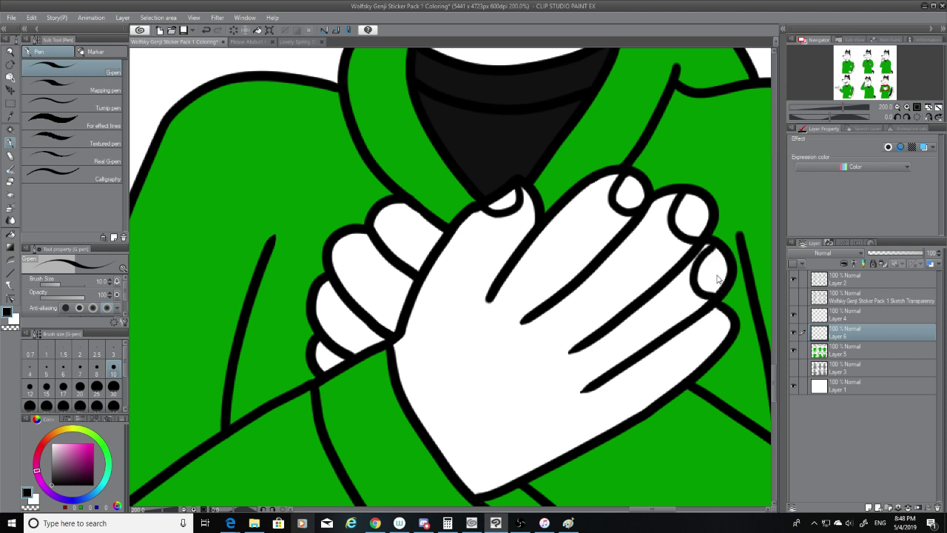
key("ctrl+z")
mouse_move(715, 245)
left_mouse_down()
mouse_move(700, 288)
mouse_move(722, 291)
left_mouse_up()
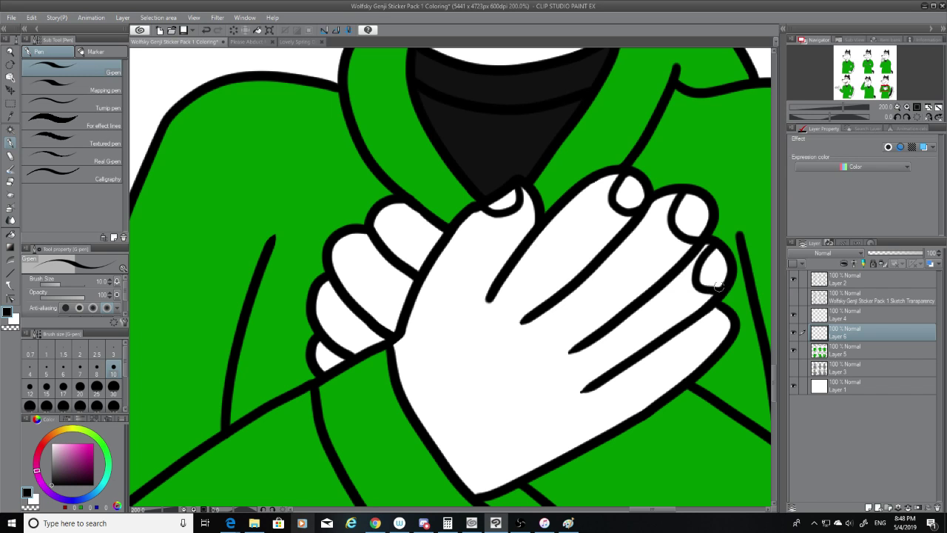
key("ctrl+z")
mouse_move(715, 247)
left_mouse_down()
mouse_move(706, 292)
mouse_move(720, 296)
mouse_move(715, 247)
mouse_move(699, 268)
mouse_move(714, 248)
mouse_move(706, 256)
mouse_move(715, 291)
left_mouse_up()
key("ctrl+z")
key("ctrl+z")
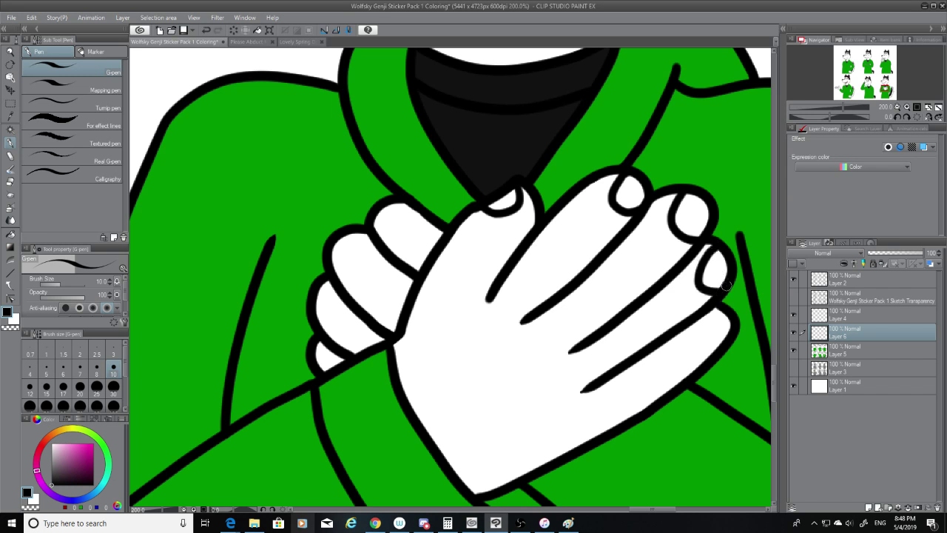
key("ctrl+z")
mouse_move(716, 246)
left_mouse_down()
mouse_move(703, 290)
mouse_move(724, 284)
left_mouse_up()
key("ctrl+z")
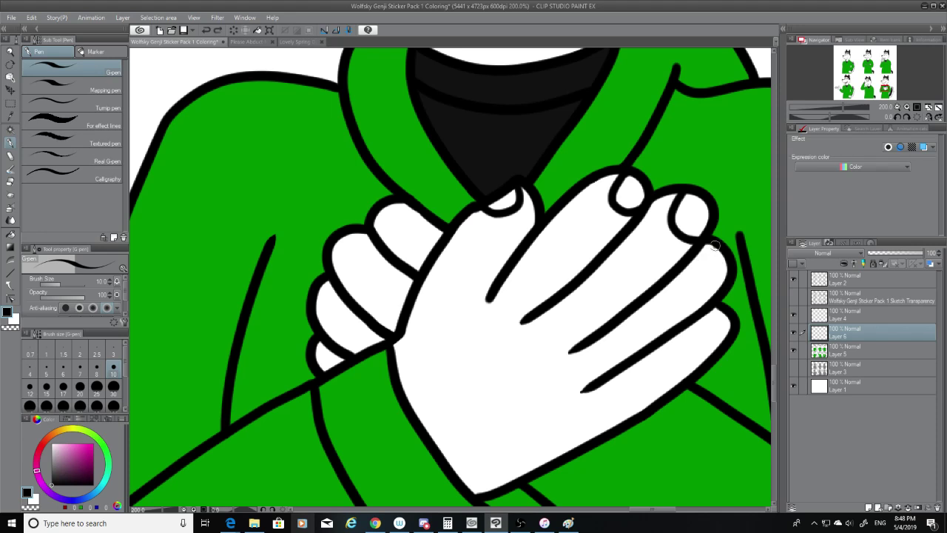
mouse_move(715, 246)
left_mouse_down()
mouse_move(697, 276)
mouse_move(723, 290)
left_mouse_up()
key("ctrl+z")
mouse_move(716, 248)
left_mouse_down()
mouse_move(698, 275)
mouse_move(719, 293)
mouse_move(700, 285)
mouse_move(718, 249)
left_mouse_up()
key("ctrl+z")
key("ctrl+z")
key("ctrl+z")
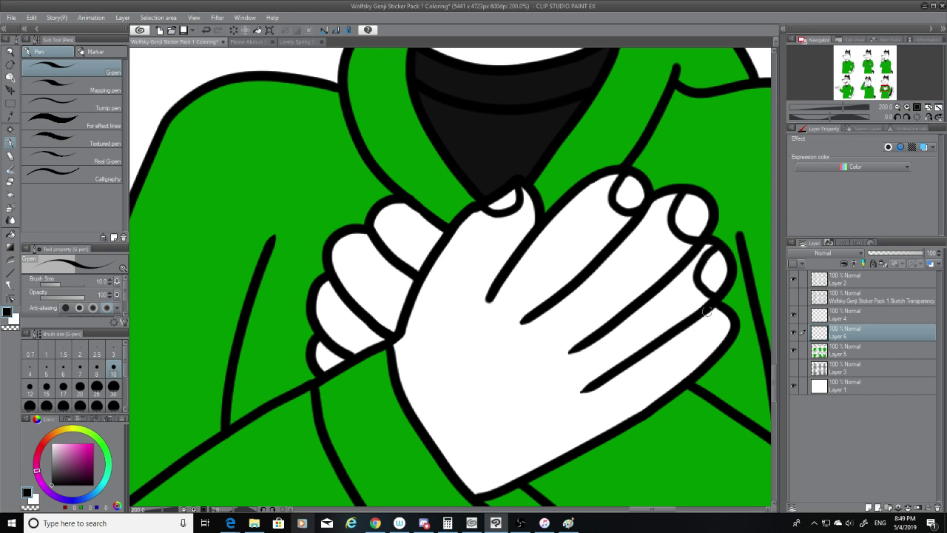
Ink a small rounded nail on the front hand's little fingertip, redrawing the stroke until it fits the outline.
mouse_move(723, 313)
left_mouse_down()
mouse_move(713, 341)
mouse_move(710, 315)
mouse_move(725, 340)
mouse_move(719, 314)
mouse_move(727, 338)
mouse_move(706, 338)
mouse_move(724, 341)
mouse_move(716, 314)
mouse_move(724, 340)
left_mouse_up()
key("ctrl+z")
key("ctrl+z")
key("ctrl+z")
key("ctrl+z")
key("ctrl+z")
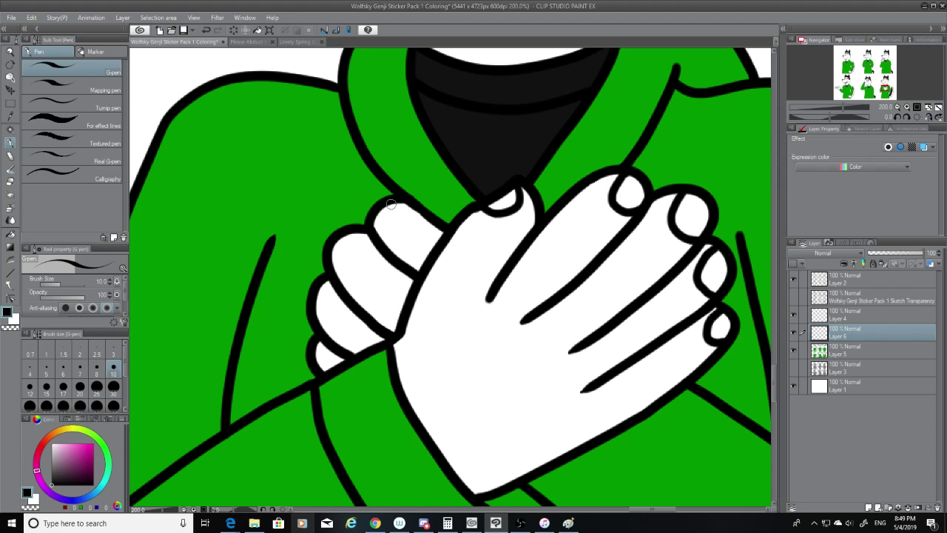
Ink a curved nail on the rear hand's uppermost fingertip with the size 10 G-pen.
left_click_drag(390, 204, 403, 244)
key("ctrl+z")
mouse_move(397, 205)
left_mouse_down()
mouse_move(410, 234)
mouse_move(358, 252)
mouse_move(351, 277)
left_mouse_up()
key("ctrl+z")
key("ctrl+z")
Ink a rounded nail on the rear hand's second fingertip, just below the uppermost one.
left_click_drag(348, 237, 347, 281)
key("ctrl+z")
mouse_move(346, 237)
left_mouse_down()
mouse_move(354, 281)
mouse_move(342, 284)
mouse_move(321, 327)
left_mouse_up()
key("ctrl+z")
key("ctrl+z")
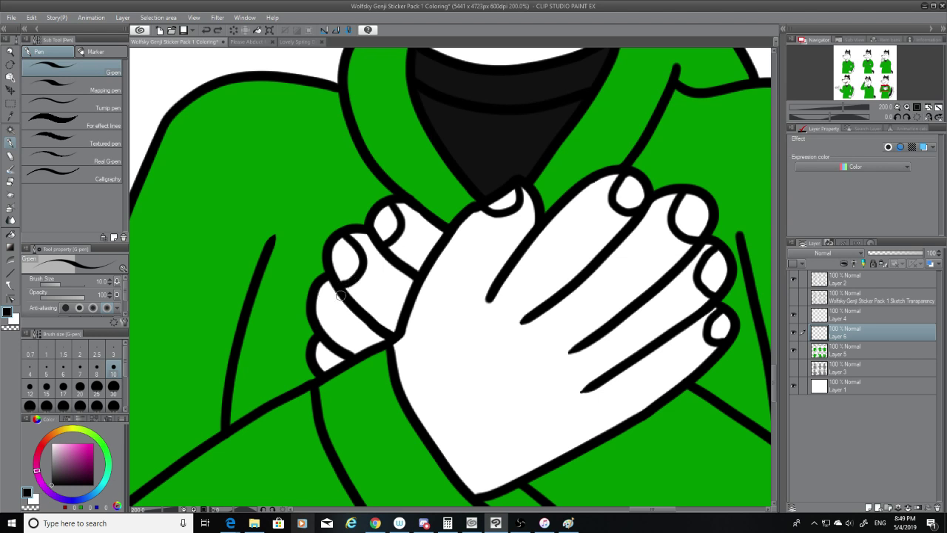
Ink a nail on the rear hand's third fingertip, redoing the curve until it meets the finger outline.
left_click_drag(334, 293, 324, 324)
key("ctrl+z")
mouse_move(326, 284)
left_mouse_down()
mouse_move(340, 307)
mouse_move(324, 325)
left_mouse_up()
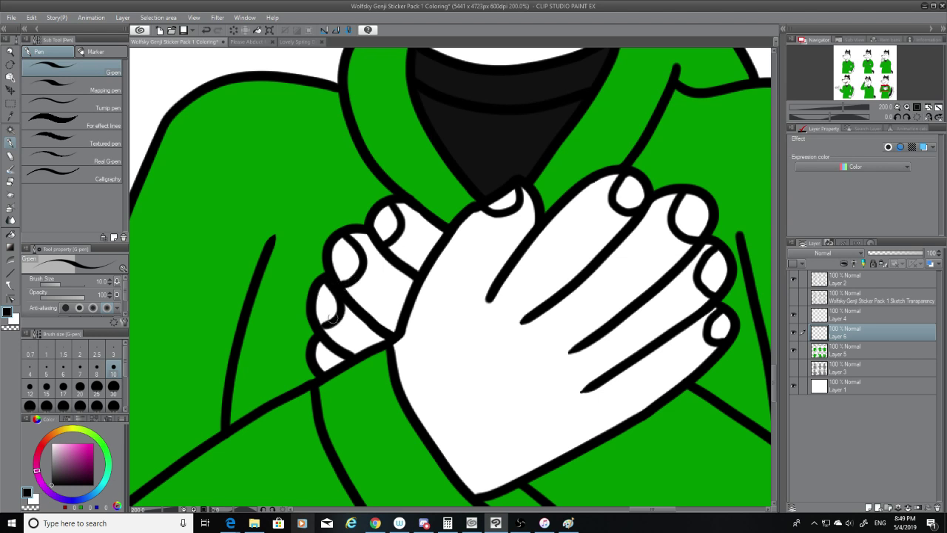
key("ctrl+z")
left_click_drag(322, 286, 321, 326)
key("ctrl+z")
mouse_move(318, 283)
left_mouse_down()
mouse_move(322, 327)
mouse_move(348, 309)
left_mouse_up()
key("ctrl+z")
key("ctrl+z")
key("ctrl+z")
key("ctrl+z")
key("ctrl+z")
key("ctrl+z")
key("ctrl+z")
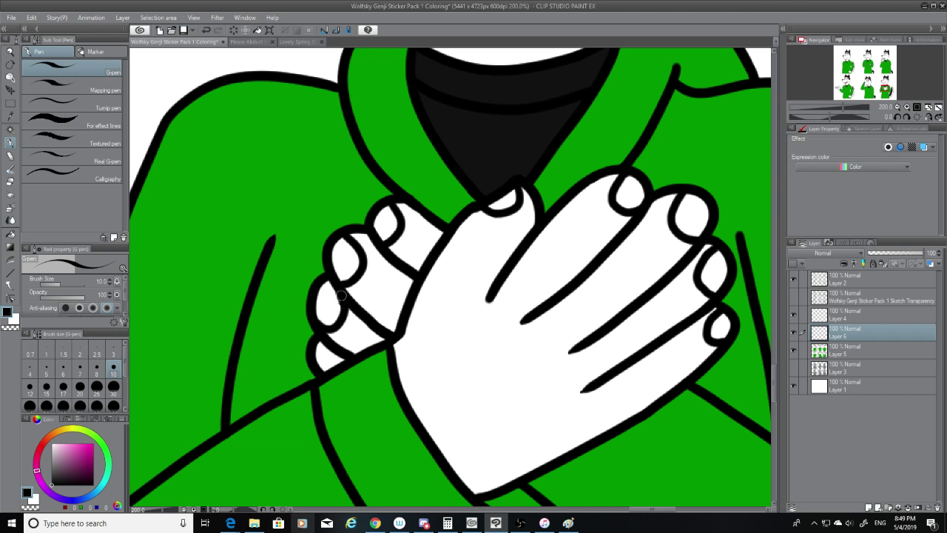
key("ctrl+z")
left_click_drag(329, 281, 347, 308)
key("ctrl+z")
left_click(10, 193)
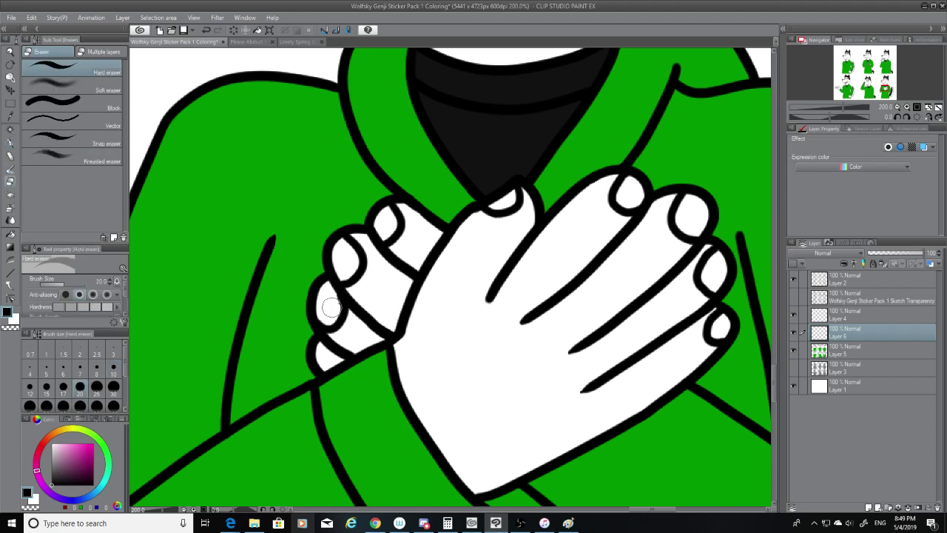
left_click(7, 145)
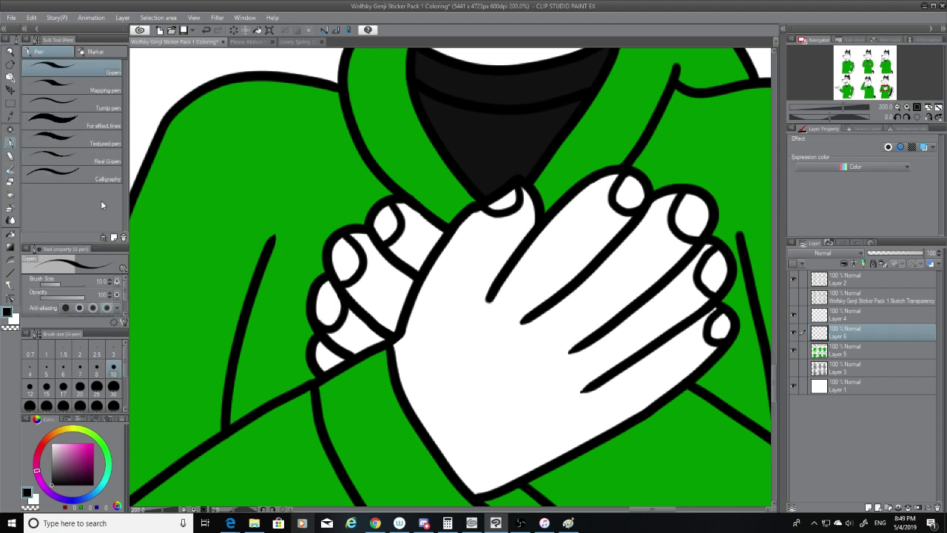
Ink a small nail on the rear hand's lowest, partly hidden fingertip above the sleeve.
mouse_move(334, 351)
left_mouse_down()
mouse_move(322, 370)
mouse_move(332, 363)
left_mouse_up()
key("ctrl+z")
key("ctrl+z")
key("ctrl+z")
key("ctrl+z")
Erase the upper portions of the front hand's ring and middle fingernail lines with the size 20 hard eraser.
scroll(531, 365, "down", 6)
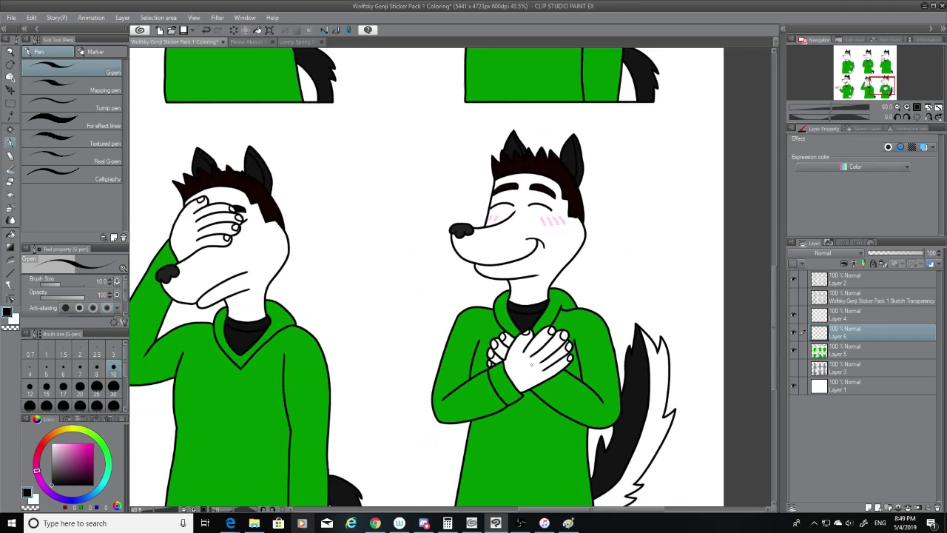
scroll(530, 365, "down", 3)
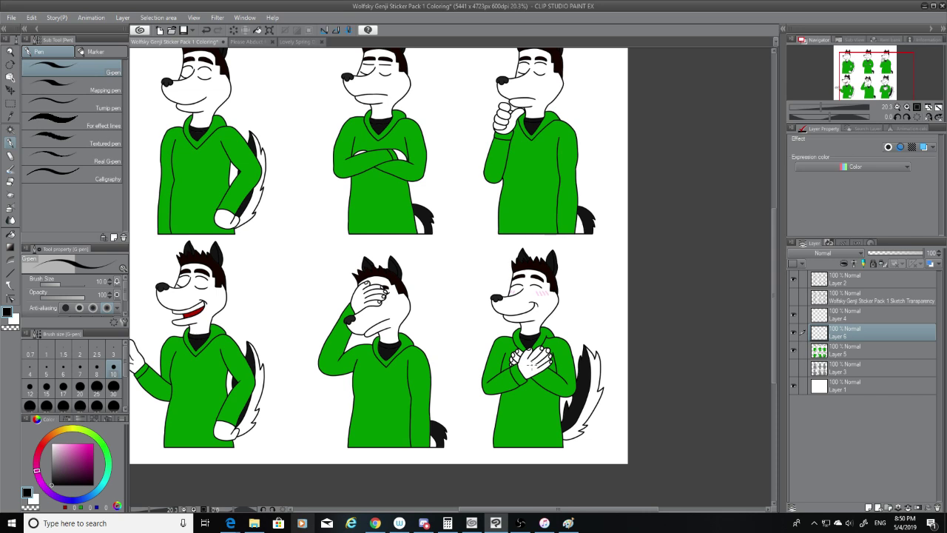
scroll(583, 328, "up", 5)
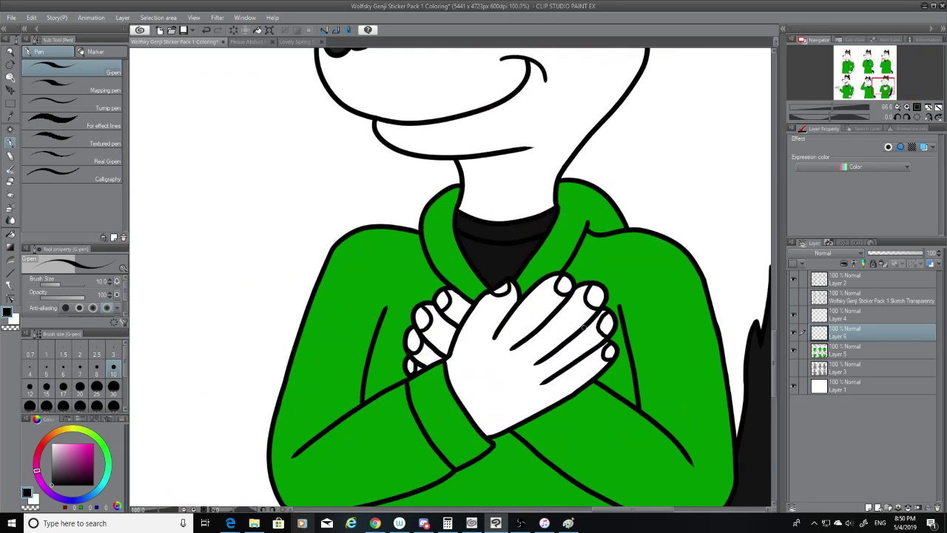
scroll(583, 327, "up", 5)
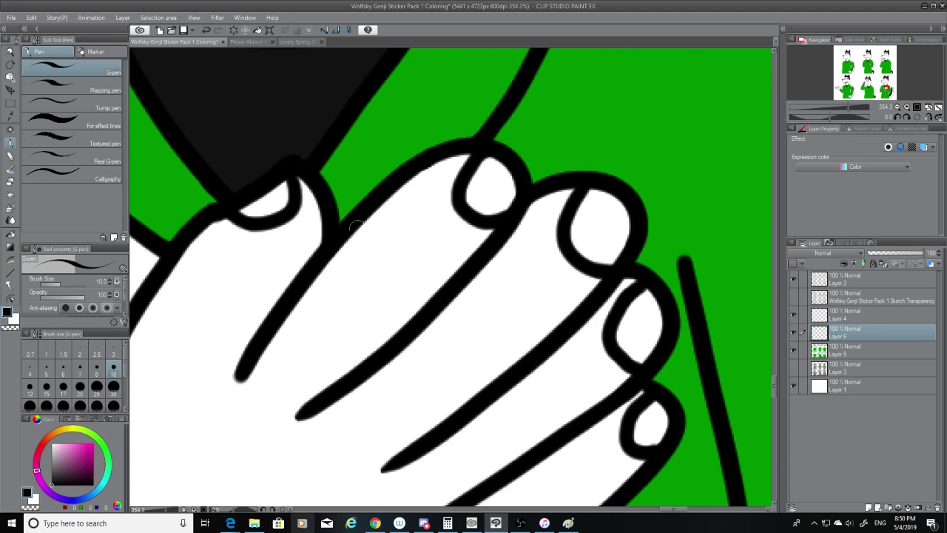
left_click(11, 182)
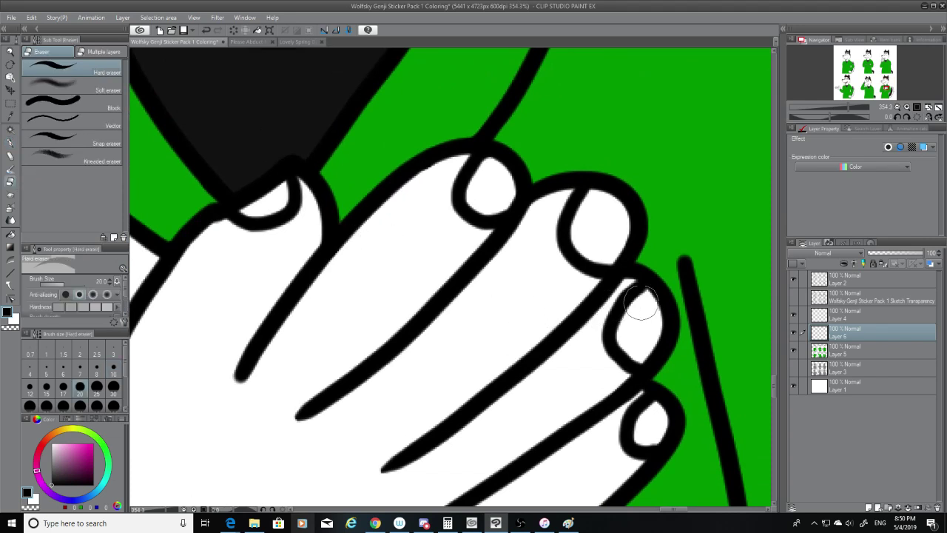
left_click_drag(628, 303, 611, 325)
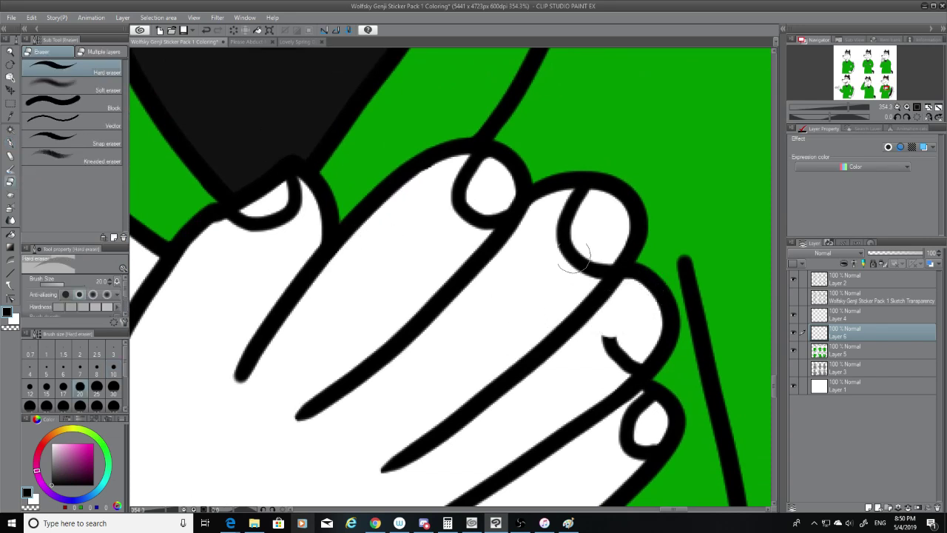
left_click_drag(576, 195, 527, 259)
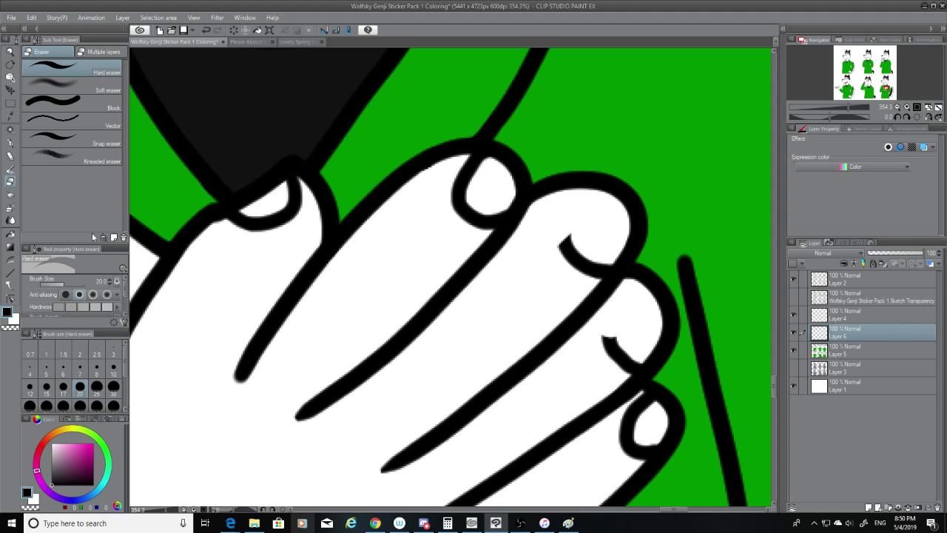
Re-ink the upper side of the front hand's middle fingernail with the G-pen, joining the remaining curve to the fingertip outline.
left_click(11, 142)
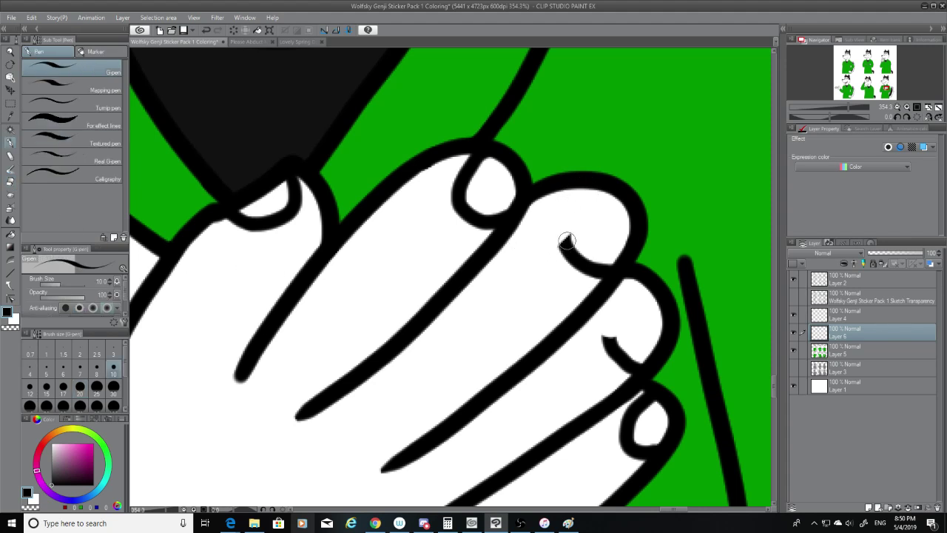
mouse_move(562, 244)
left_mouse_down()
mouse_move(603, 210)
mouse_move(571, 240)
left_mouse_up()
key("ctrl+z")
key("ctrl+z")
mouse_move(601, 188)
left_mouse_down()
mouse_move(570, 241)
mouse_move(603, 190)
left_mouse_up()
key("ctrl+z")
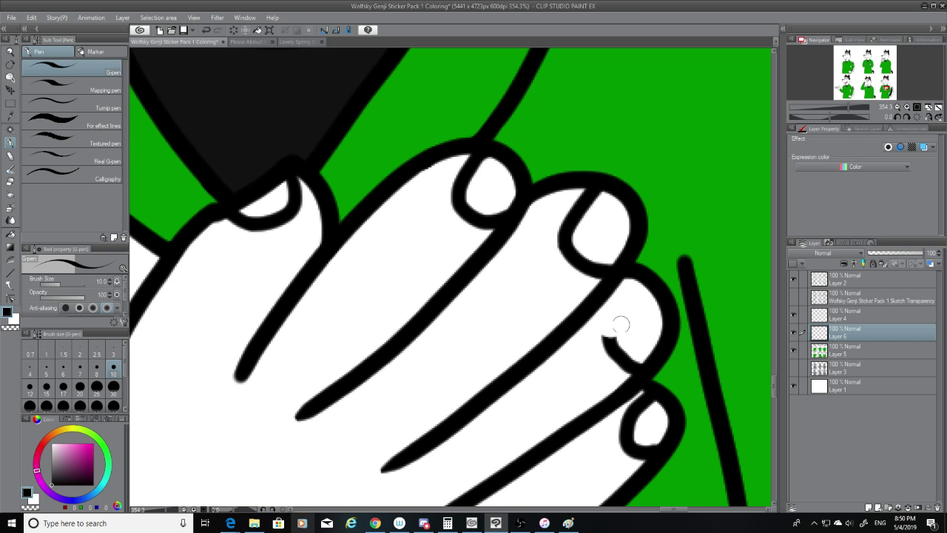
Re-ink the upper side of the front hand's ring fingernail from the remaining curve to the fingertip outline.
left_click_drag(608, 342, 650, 276)
key("ctrl+z")
mouse_move(608, 342)
left_mouse_down()
mouse_move(649, 278)
mouse_move(612, 340)
mouse_move(651, 287)
left_mouse_up()
key("ctrl+z")
key("ctrl+z")
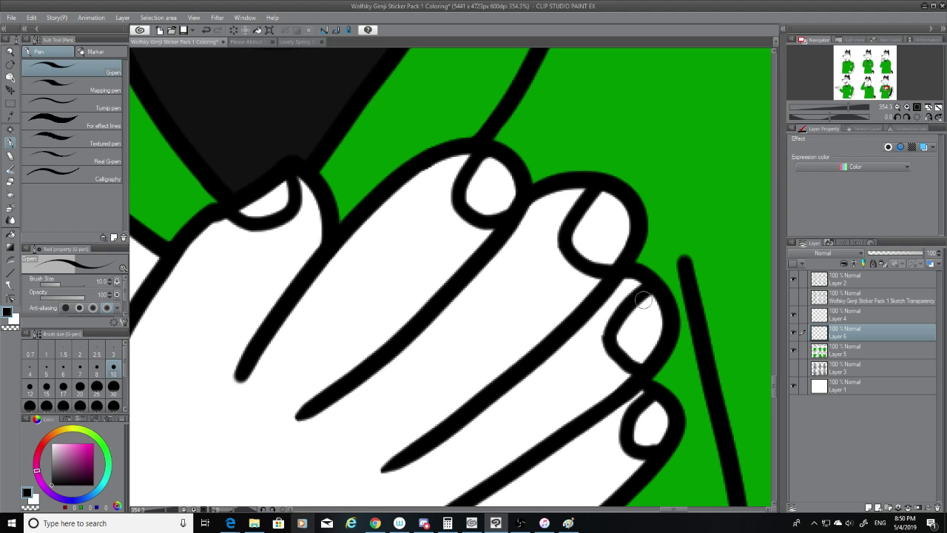
Erase the front hand's entire ring fingernail line with the hard eraser and return to the G-pen.
key("e")
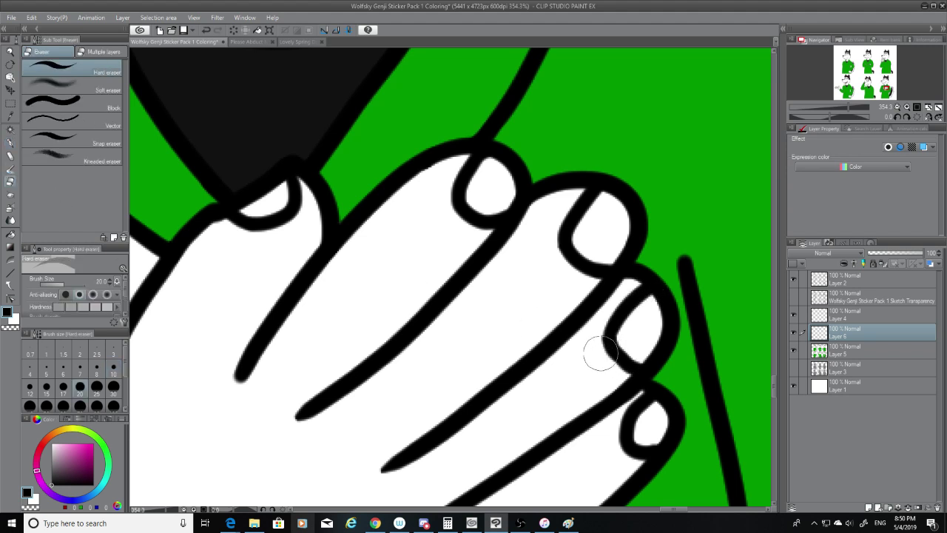
mouse_move(615, 361)
left_mouse_down()
mouse_move(613, 345)
mouse_move(648, 283)
left_mouse_up()
left_click(12, 143)
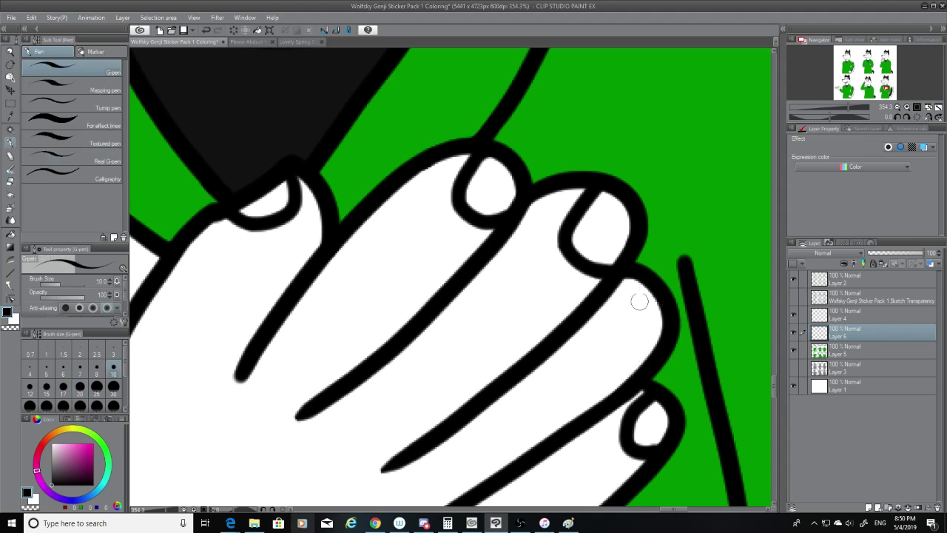
Try to draw a replacement nail on the front hand's ring fingertip with repeated size 10 G-pen strokes.
mouse_move(643, 280)
left_mouse_down()
mouse_move(613, 322)
mouse_move(610, 341)
mouse_move(646, 360)
left_mouse_up()
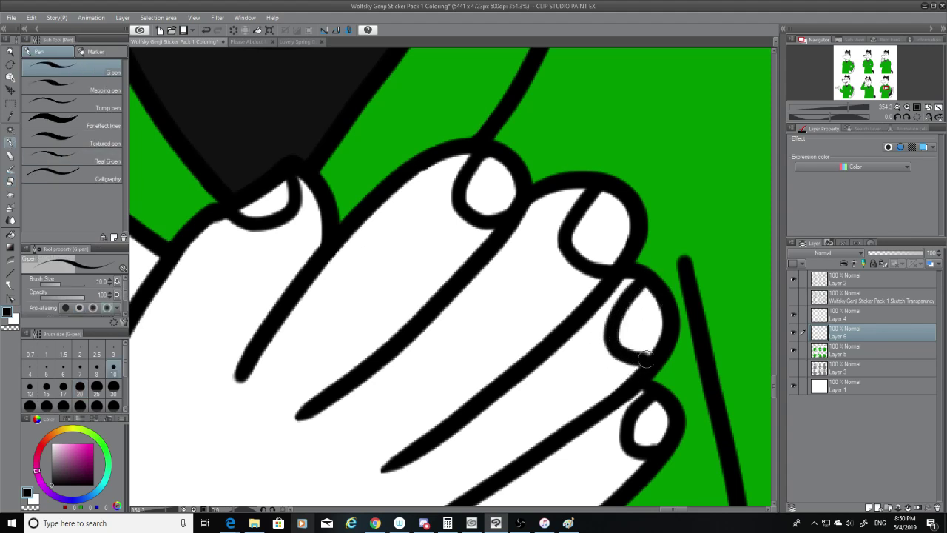
key("ctrl+z")
mouse_move(643, 275)
left_mouse_down()
mouse_move(614, 311)
mouse_move(609, 335)
mouse_move(617, 353)
mouse_move(669, 350)
left_mouse_up()
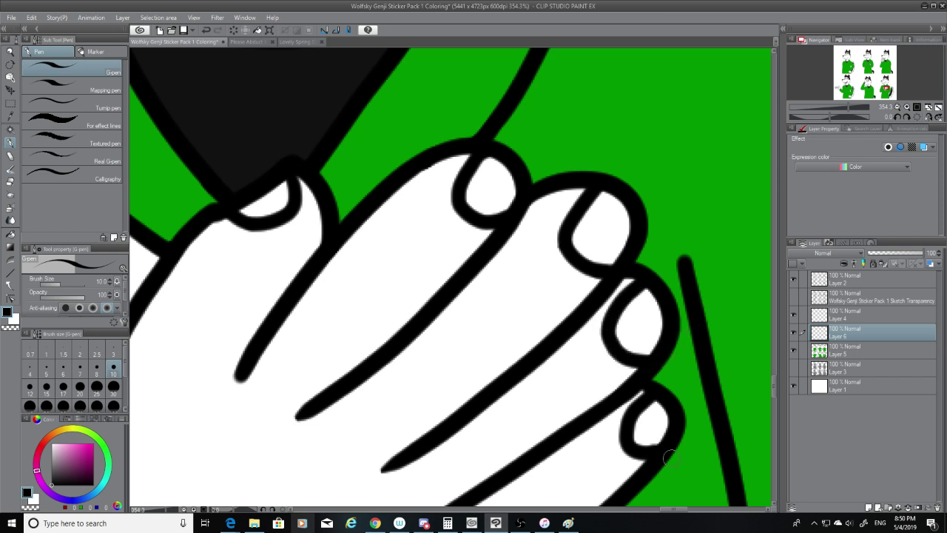
key("ctrl+z")
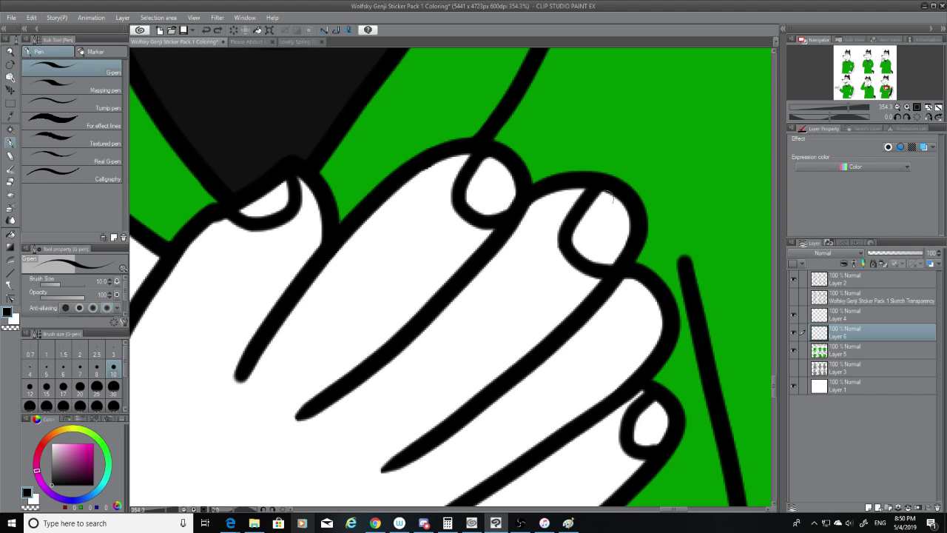
mouse_move(640, 276)
left_mouse_down()
mouse_move(609, 329)
mouse_move(658, 339)
left_mouse_up()
key("ctrl+z")
key("ctrl+z")
mouse_move(644, 270)
left_mouse_down()
mouse_move(620, 303)
mouse_move(612, 349)
mouse_move(638, 358)
left_mouse_up()
key("ctrl+z")
mouse_move(642, 276)
left_mouse_down()
mouse_move(607, 318)
mouse_move(615, 354)
left_mouse_up()
key("ctrl+z")
mouse_move(642, 272)
left_mouse_down()
mouse_move(609, 327)
mouse_move(615, 348)
mouse_move(651, 348)
left_mouse_up()
key("ctrl+z")
mouse_move(642, 274)
left_mouse_down()
mouse_move(623, 299)
mouse_move(612, 340)
mouse_move(650, 352)
left_mouse_up()
key("ctrl+z")
mouse_move(638, 273)
left_mouse_down()
mouse_move(604, 321)
mouse_move(653, 354)
mouse_move(636, 361)
mouse_move(655, 359)
left_mouse_up()
key("ctrl+z")
key("ctrl+z")
key("ctrl+z")
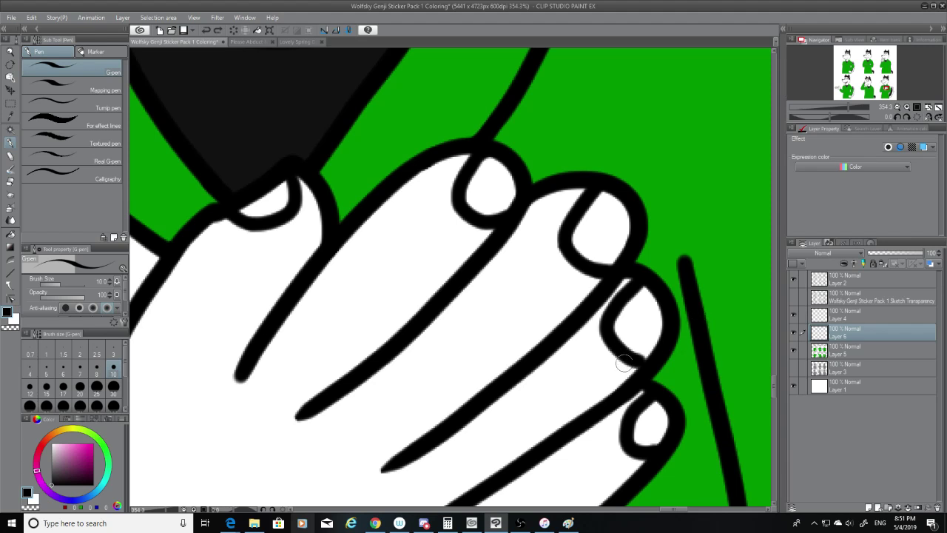
left_click_drag(631, 359, 651, 369)
key("ctrl+z")
key("ctrl+z")
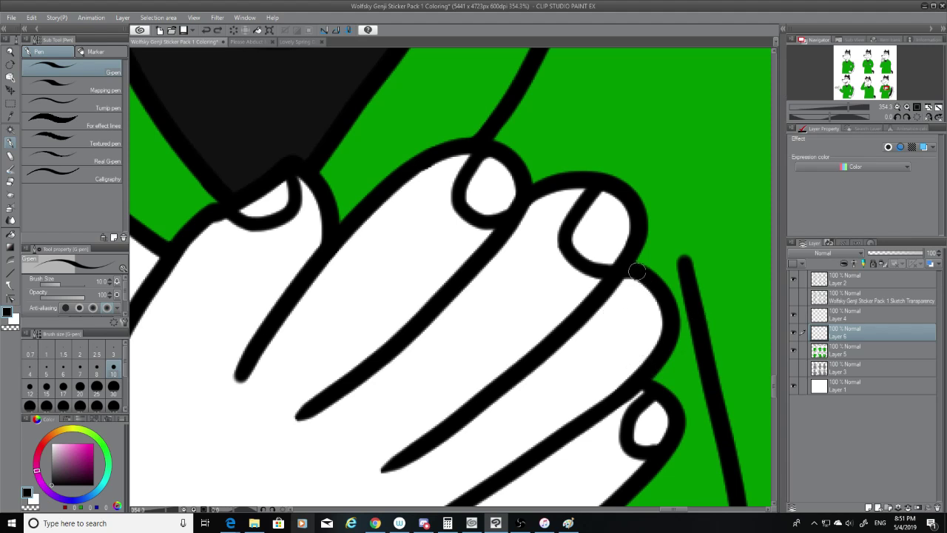
left_click_drag(636, 272, 606, 339)
key("ctrl+z")
mouse_move(640, 272)
left_mouse_down()
mouse_move(615, 318)
mouse_move(614, 344)
mouse_move(659, 360)
left_mouse_up()
key("ctrl+z")
key("ctrl+z")
mouse_move(641, 274)
left_mouse_down()
mouse_move(615, 332)
mouse_move(616, 355)
mouse_move(640, 369)
mouse_move(618, 350)
mouse_move(613, 324)
mouse_move(641, 282)
left_mouse_up()
key("ctrl+z")
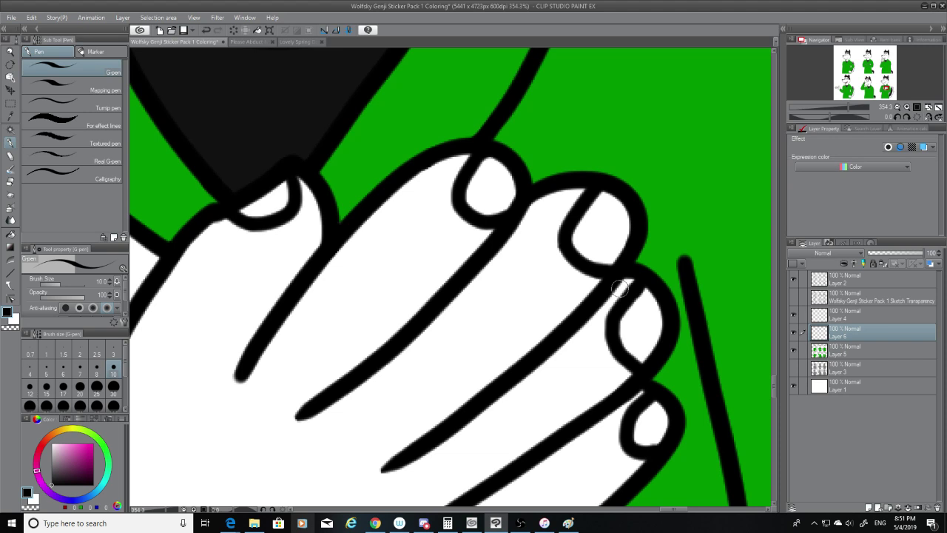
Ink a new rounded nail on the front hand's bare ring fingertip, redrawing the curve from its upper to lower outline.
scroll(621, 289, "down", 4)
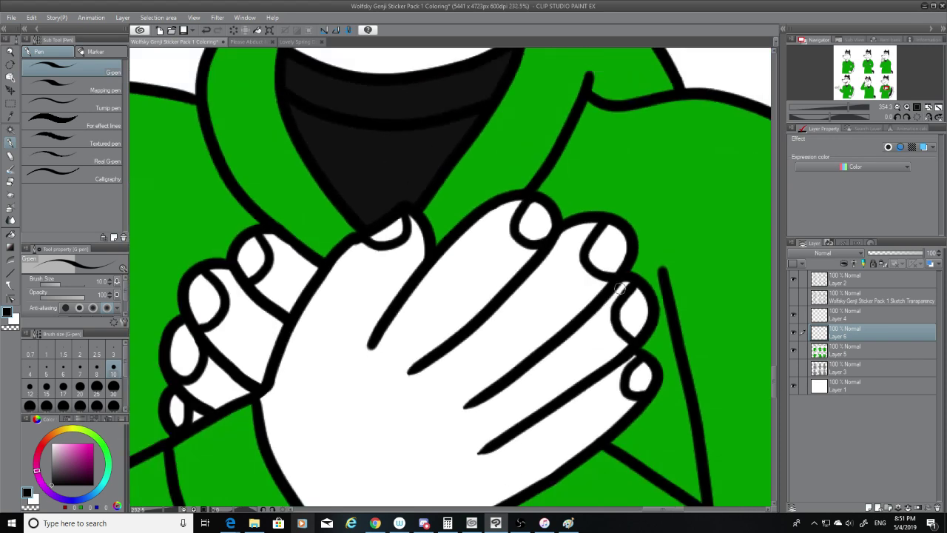
scroll(629, 288, "up", 4)
scroll(638, 288, "up", 2)
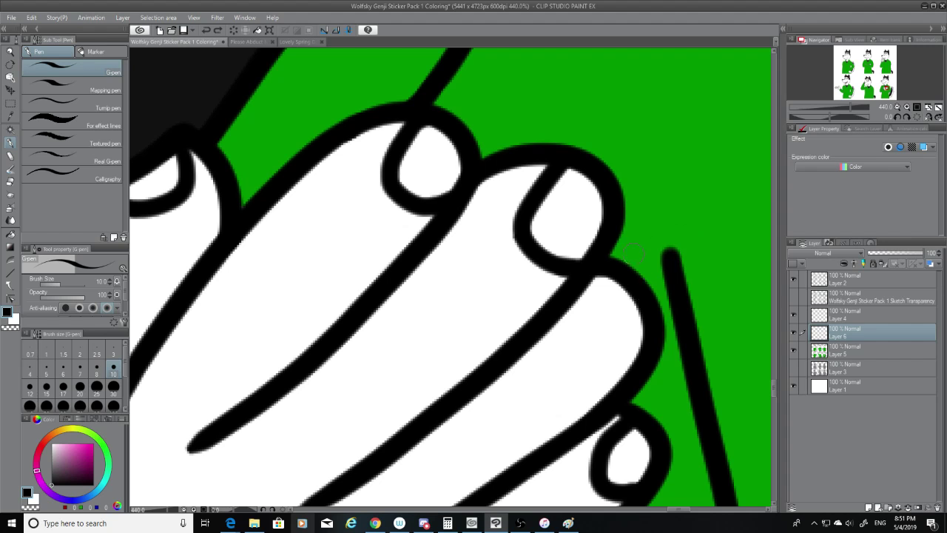
left_click_drag(612, 281, 592, 325)
key("ctrl+z")
mouse_move(612, 280)
left_mouse_down()
mouse_move(592, 340)
mouse_move(621, 288)
mouse_move(614, 376)
mouse_move(624, 380)
left_mouse_up()
key("ctrl+z")
key("ctrl+z")
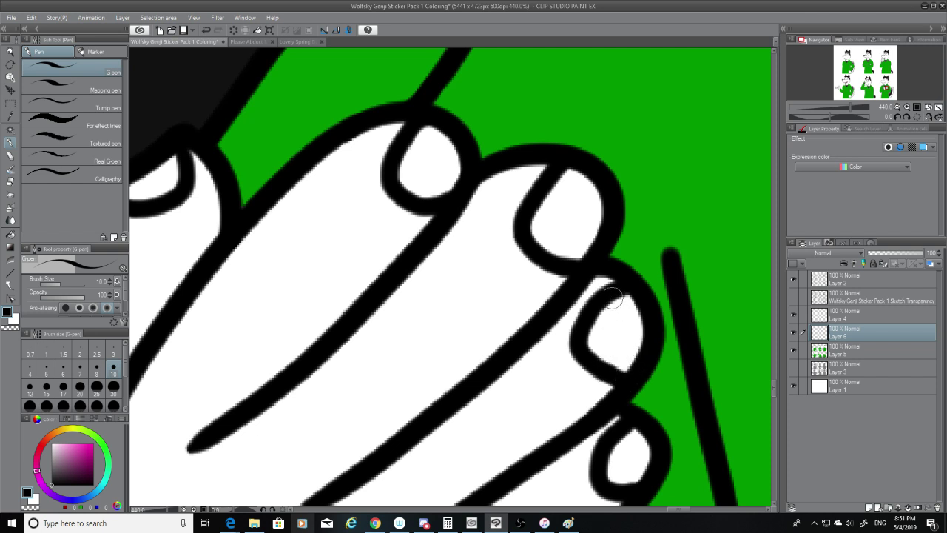
Undo the last stroke on the front hand's ring fingernail and erase the nail's lower curve with the hard eraser.
key("ctrl+z")
key("e")
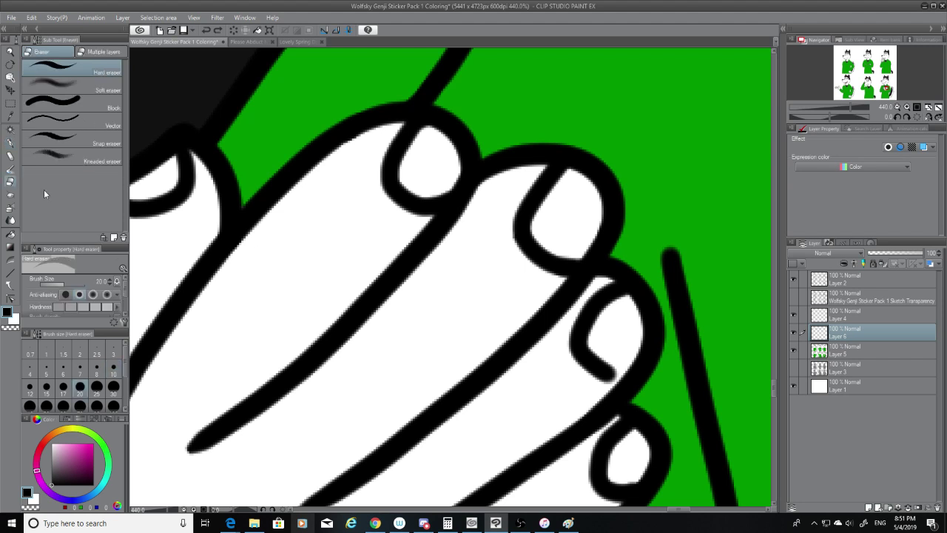
mouse_move(625, 376)
left_mouse_down()
mouse_move(599, 364)
mouse_move(608, 345)
mouse_move(611, 376)
left_mouse_up()
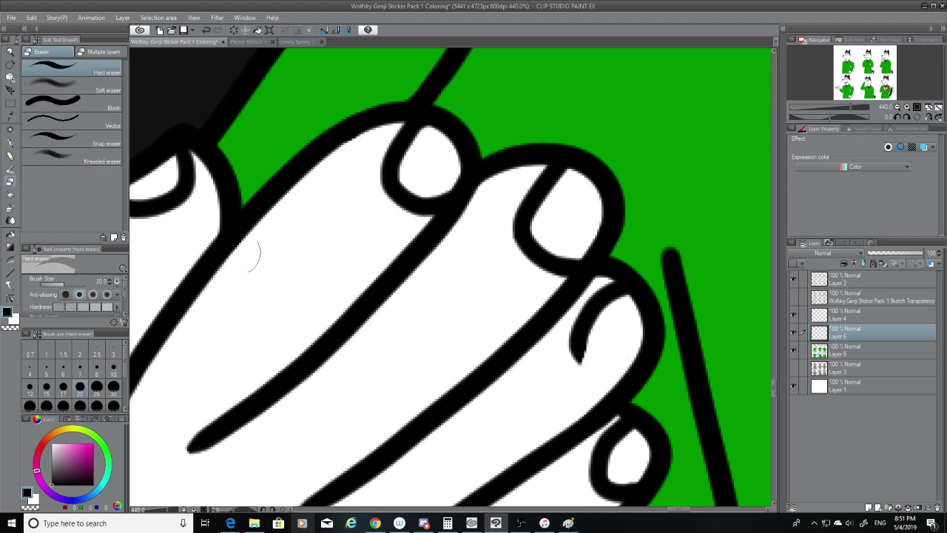
Ink a rounder lower curve on the front hand's ring fingernail with the size 10 G-pen, joining it to the fingertip outline.
key("p")
mouse_move(581, 339)
left_mouse_down()
mouse_move(580, 364)
mouse_move(618, 399)
left_mouse_up()
key("ctrl+z")
mouse_move(581, 337)
left_mouse_down()
mouse_move(602, 392)
mouse_move(628, 387)
left_mouse_up()
key("ctrl+z")
left_click_drag(581, 342, 631, 371)
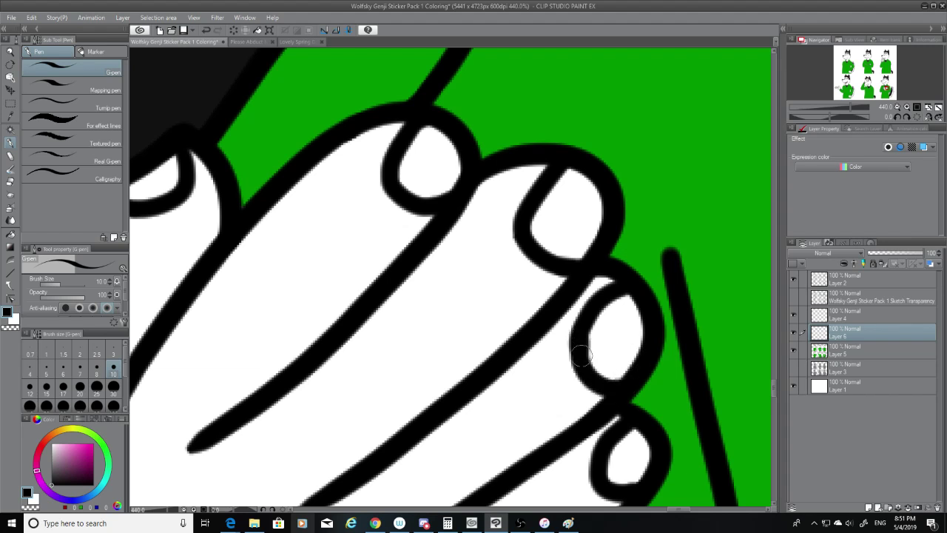
Ink over the lower edge of the front hand's little fingernail with the size 10 G-pen.
scroll(562, 273, "down", 5)
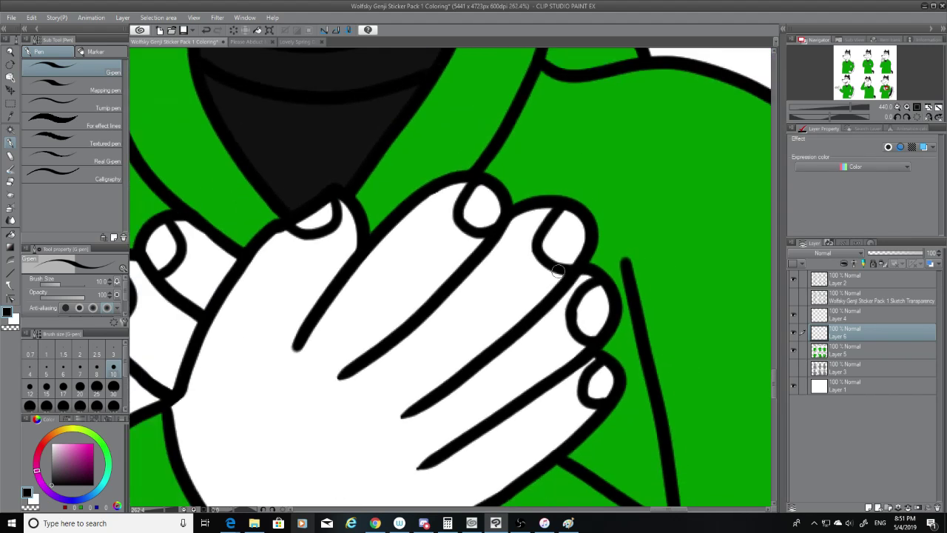
left_click(13, 181)
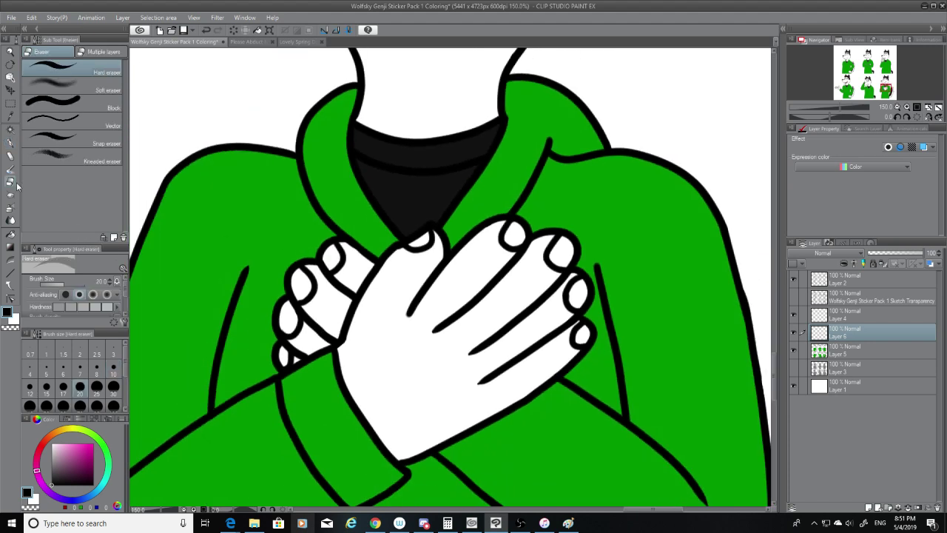
scroll(606, 294, "up", 4)
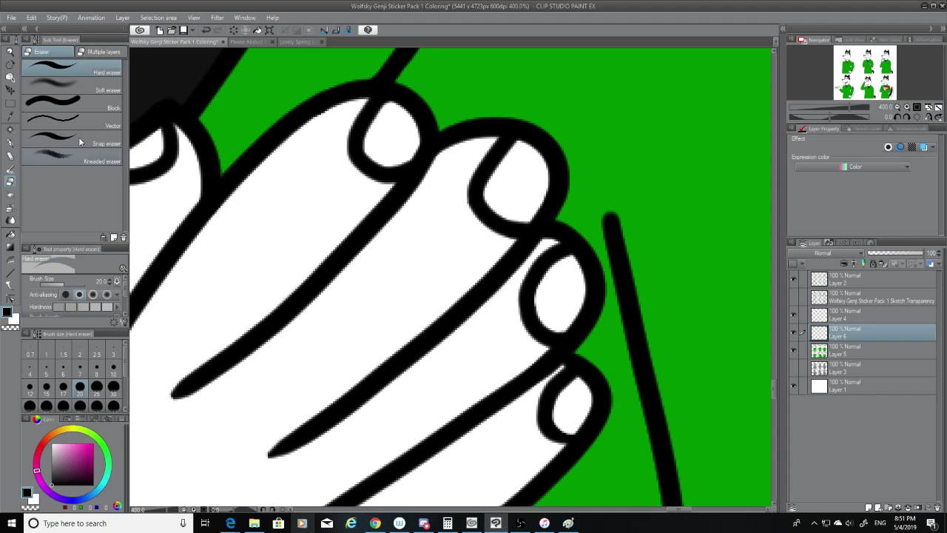
left_click(9, 142)
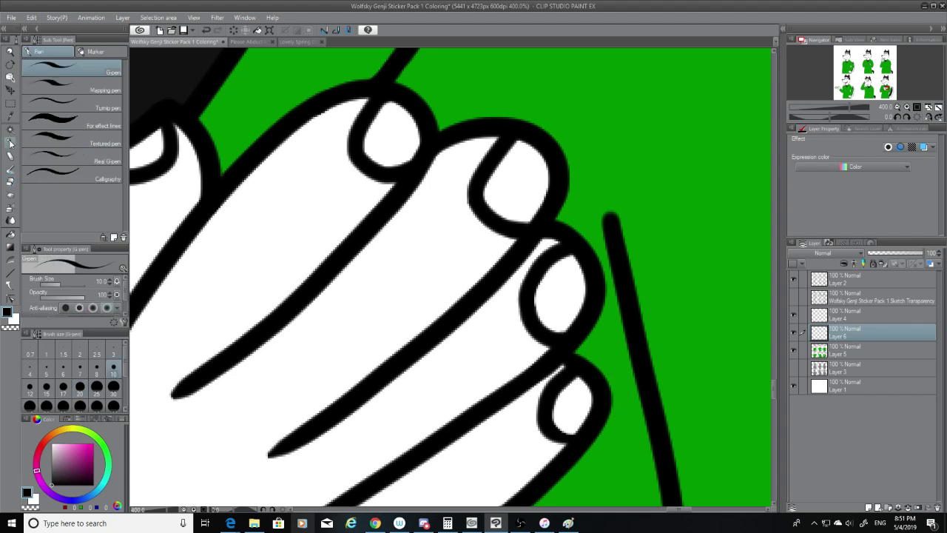
left_click_drag(551, 428, 580, 438)
scroll(608, 494, "down", 5)
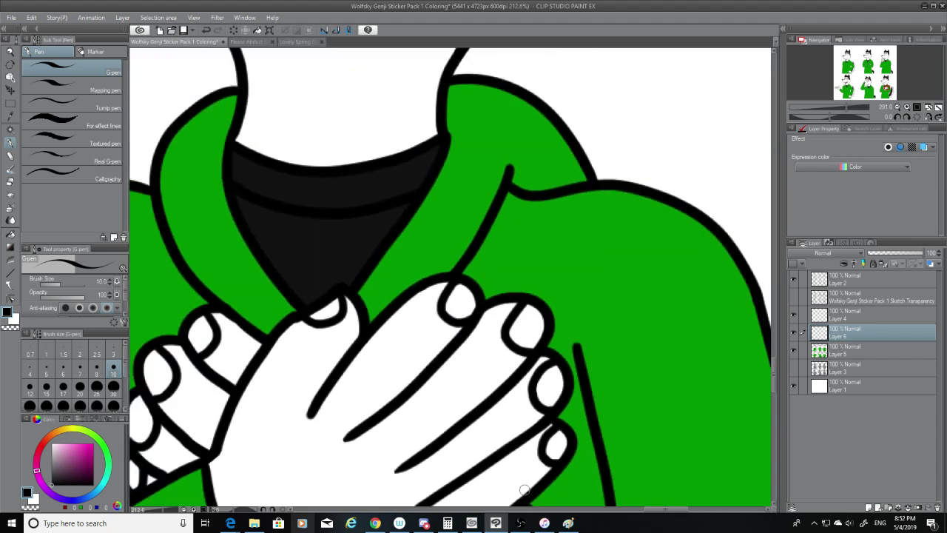
Erase the upper side of the front hand's ring fingernail with the size 20 hard eraser and return to the G-pen.
scroll(538, 490, "up", 6)
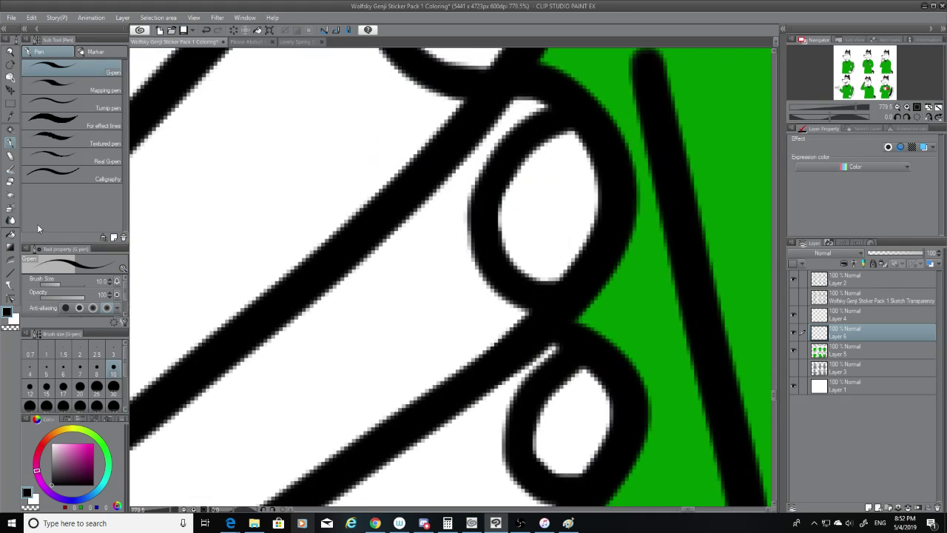
left_click(12, 181)
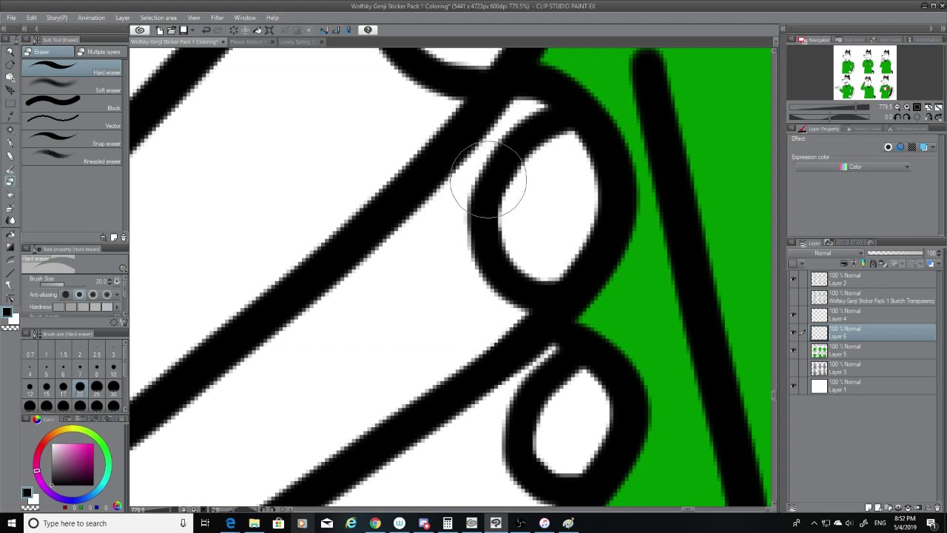
mouse_move(548, 129)
left_mouse_down()
mouse_move(571, 138)
mouse_move(563, 126)
mouse_move(540, 133)
mouse_move(495, 169)
mouse_move(456, 223)
mouse_move(488, 177)
left_mouse_up()
left_click(11, 142)
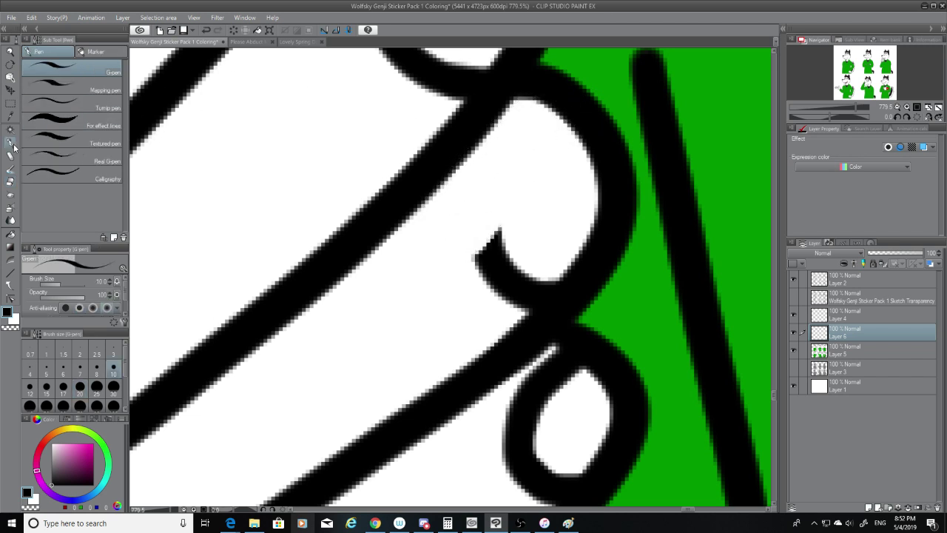
Try to redraw the upper side of the front hand's ring fingernail with G-pen strokes from the remaining curve.
left_click_drag(491, 258, 493, 214)
key("ctrl+z")
mouse_move(498, 264)
left_mouse_down()
mouse_move(490, 228)
mouse_move(588, 101)
mouse_move(581, 111)
left_mouse_up()
key("ctrl+z")
scroll(581, 111, "down", 6)
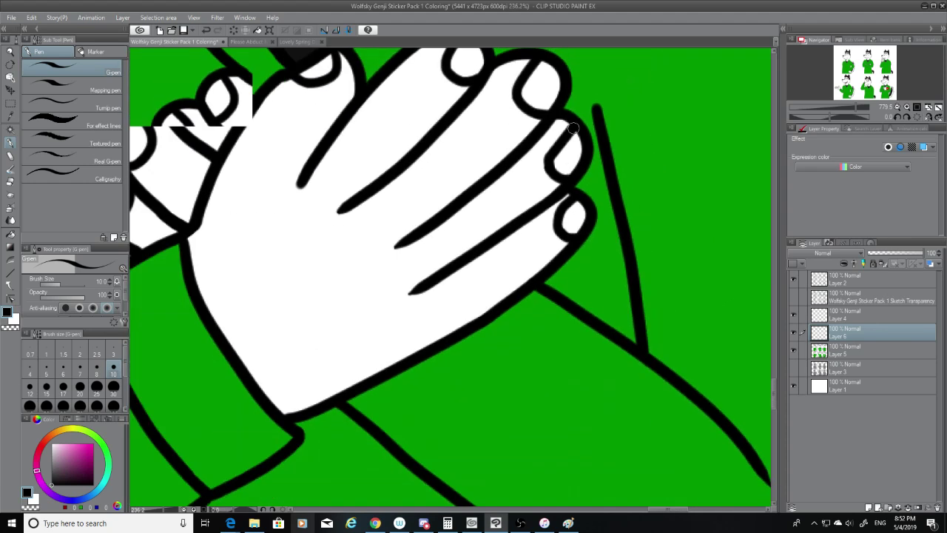
scroll(556, 138, "up", 3)
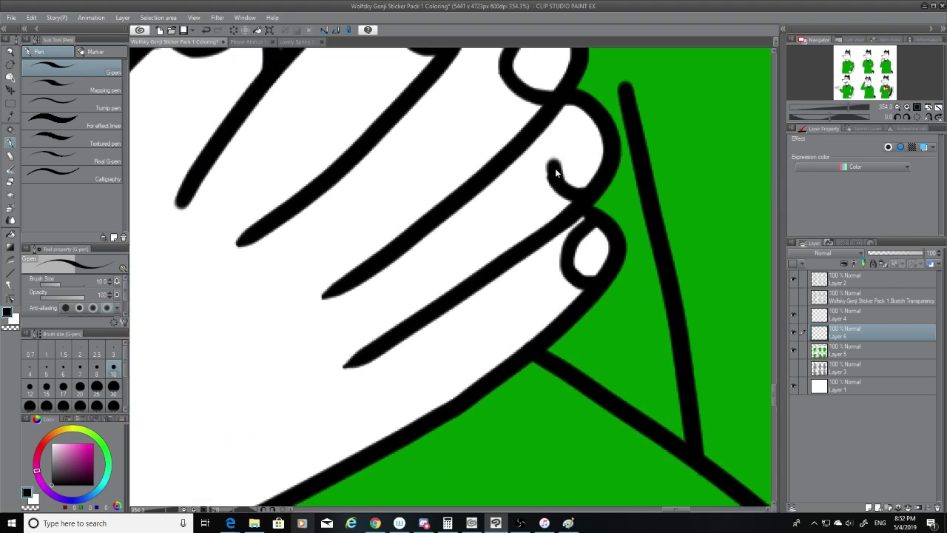
key("ctrl+z")
Extend the ring fingernail's remaining curve upward, add a straight line toward the fingertip, and join it to the finger outline.
left_click_drag(557, 182, 551, 155)
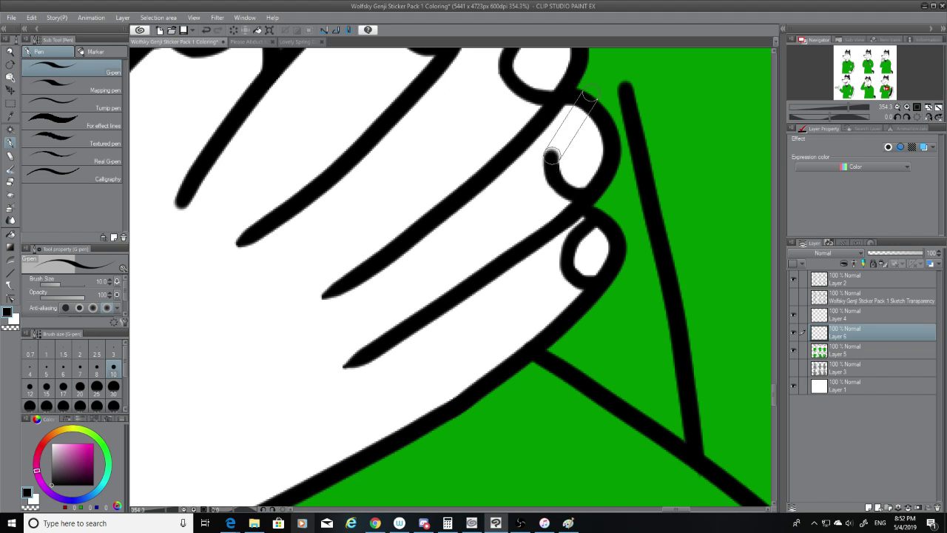
left_click(593, 110, "shift")
scroll(585, 113, "down", 4)
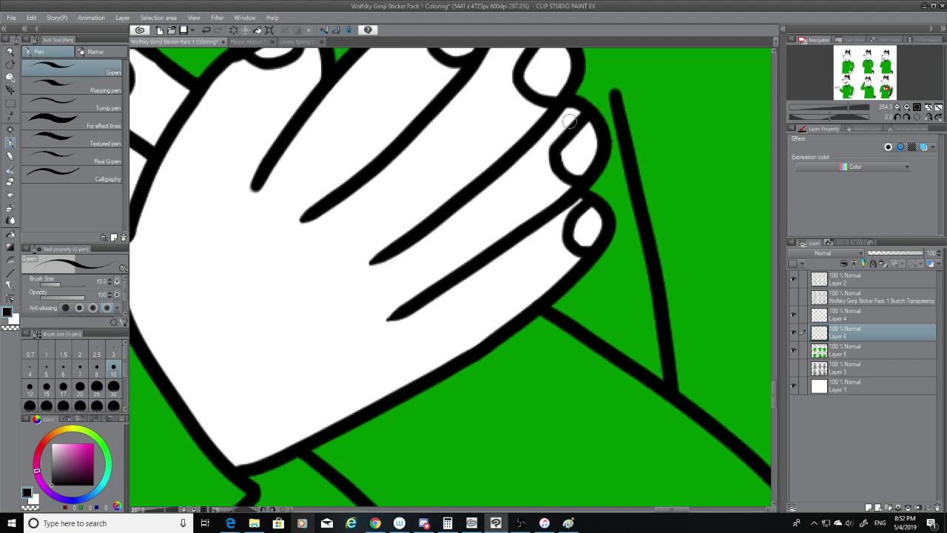
key("ctrl+z")
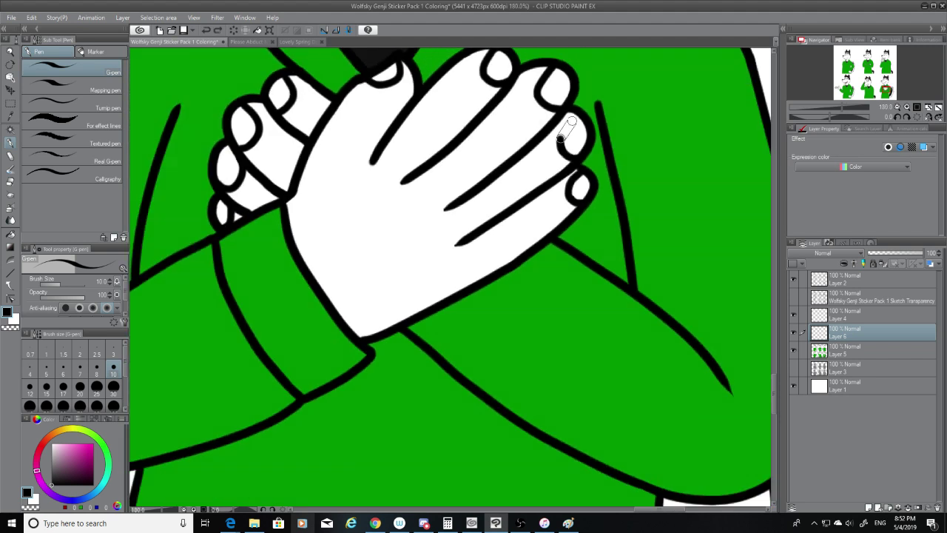
left_click(574, 118, "shift")
scroll(587, 122, "up", 7)
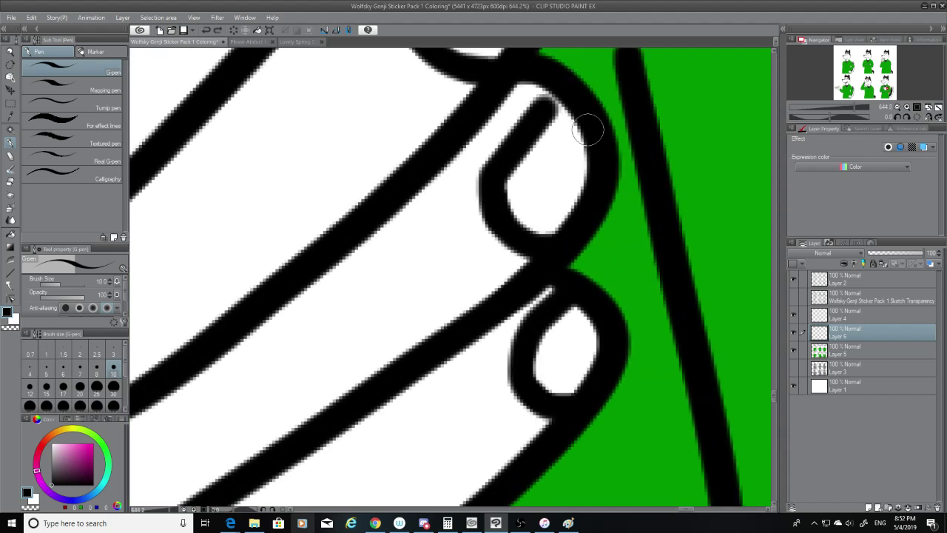
left_click_drag(580, 119, 551, 113)
scroll(562, 209, "down", 4)
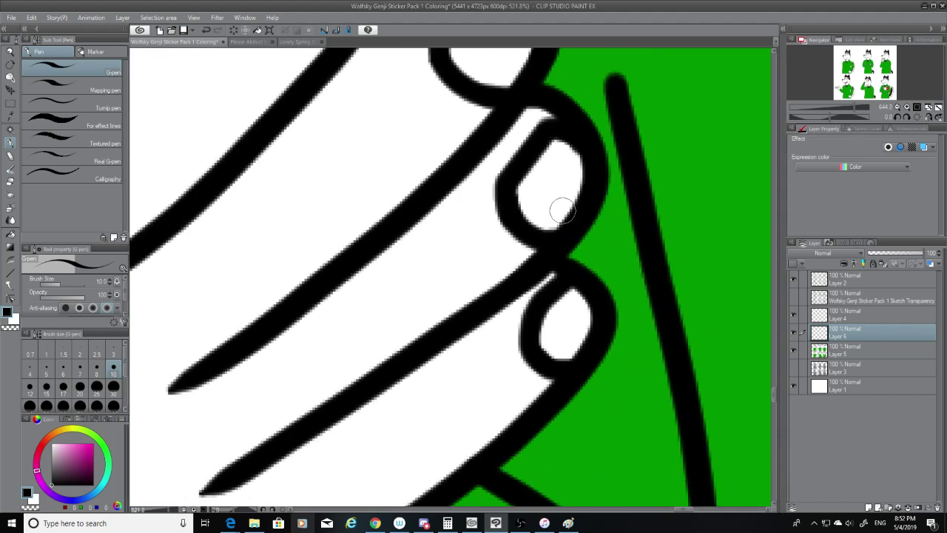
Try to trim the inner edge of the front hand's ring fingernail with the hard eraser, reducing its size to 7.
scroll(562, 209, "down", 2)
scroll(562, 209, "up", 6)
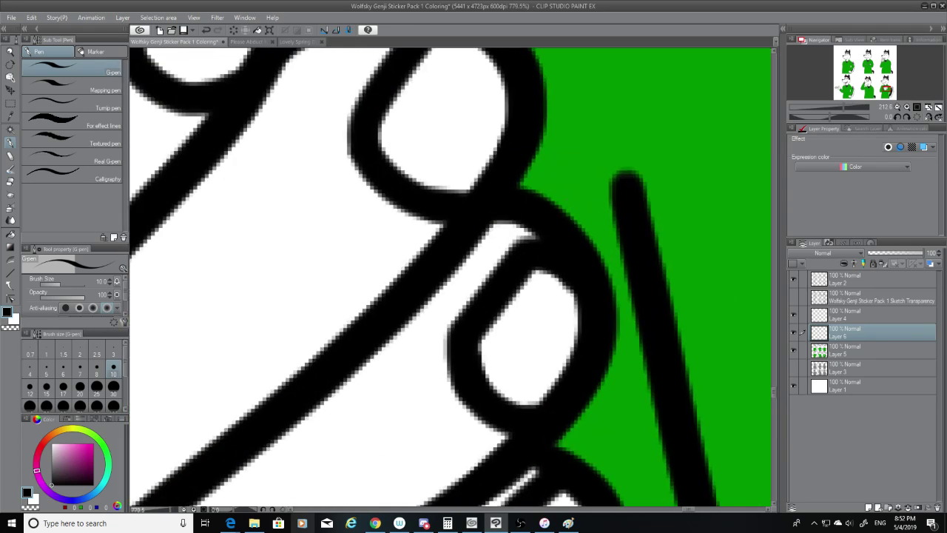
key("e")
left_click_drag(512, 327, 550, 313)
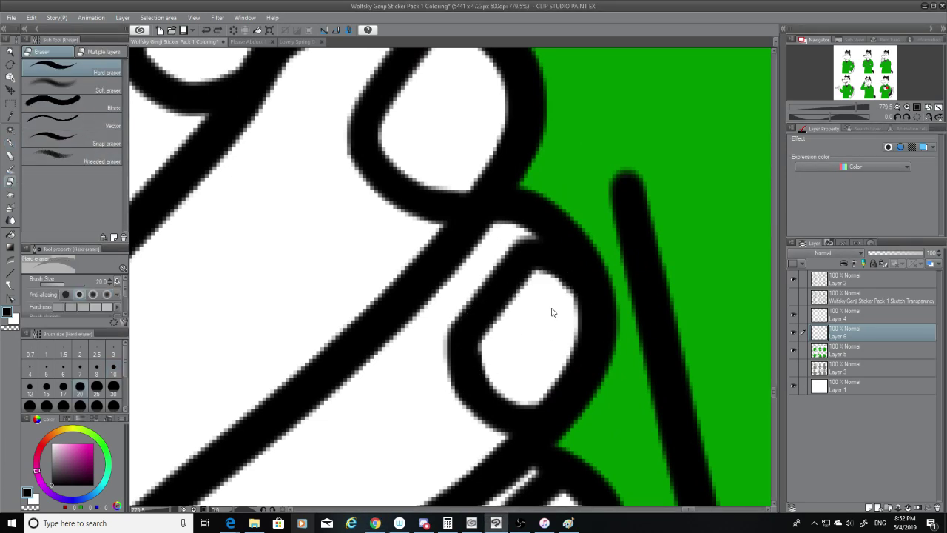
key("ctrl+z")
left_click(80, 365)
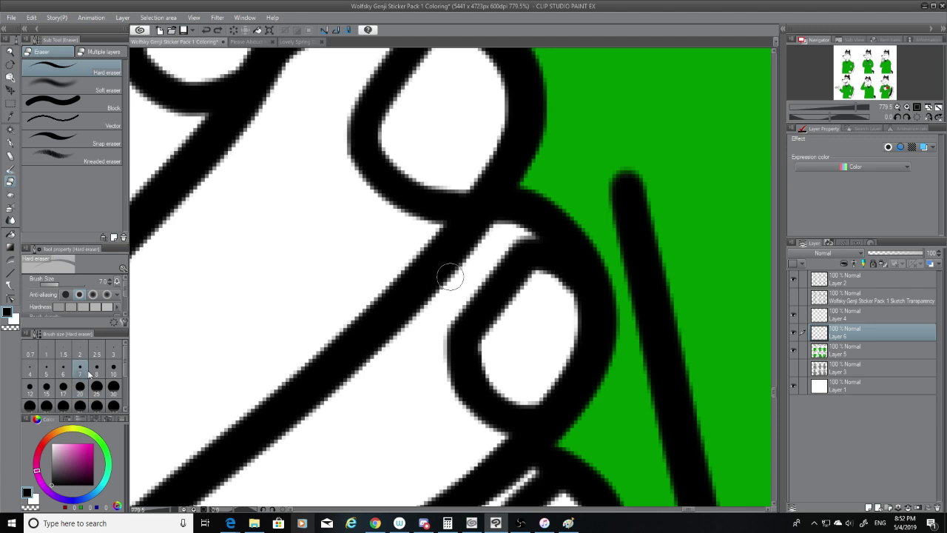
mouse_move(546, 307)
left_mouse_down()
mouse_move(545, 275)
mouse_move(580, 302)
left_mouse_up()
key("ctrl+z")
Review the fingernails and the full sticker sheet, and save the file.
scroll(559, 343, "down", 8)
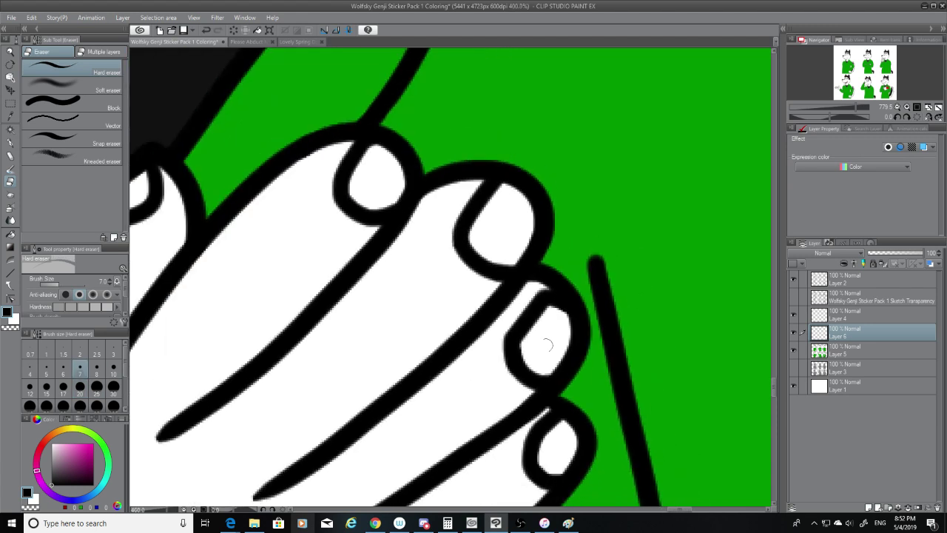
scroll(527, 350, "up", 7)
scroll(527, 346, "down", 8)
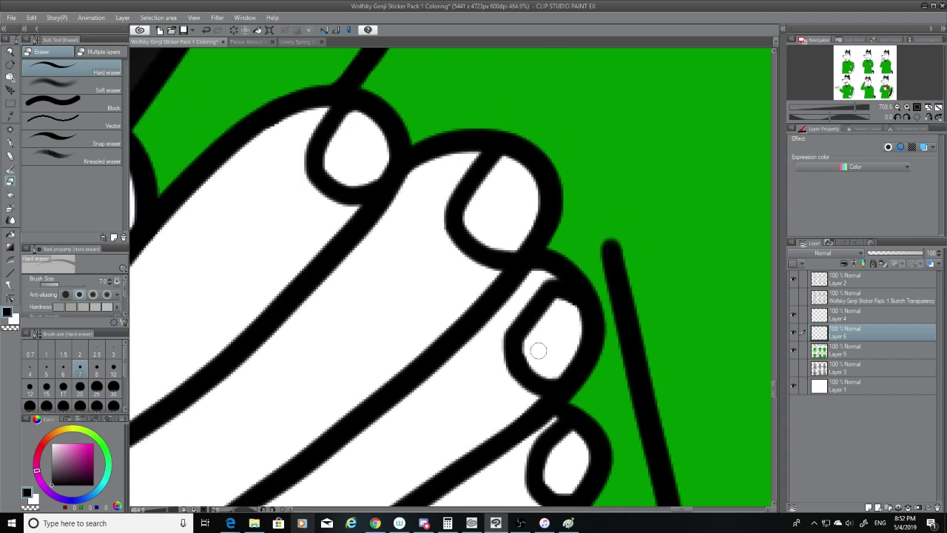
scroll(529, 344, "down", 6)
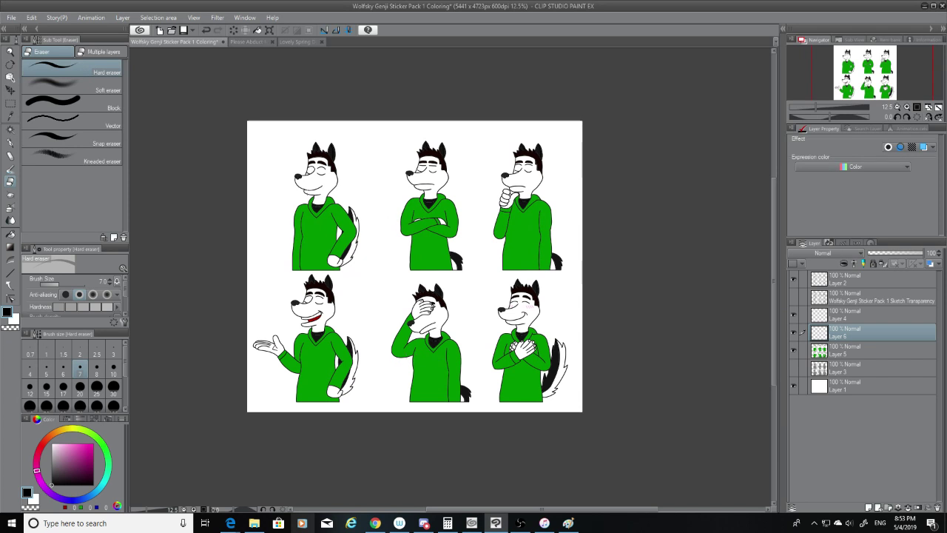
scroll(309, 154, "up", 2)
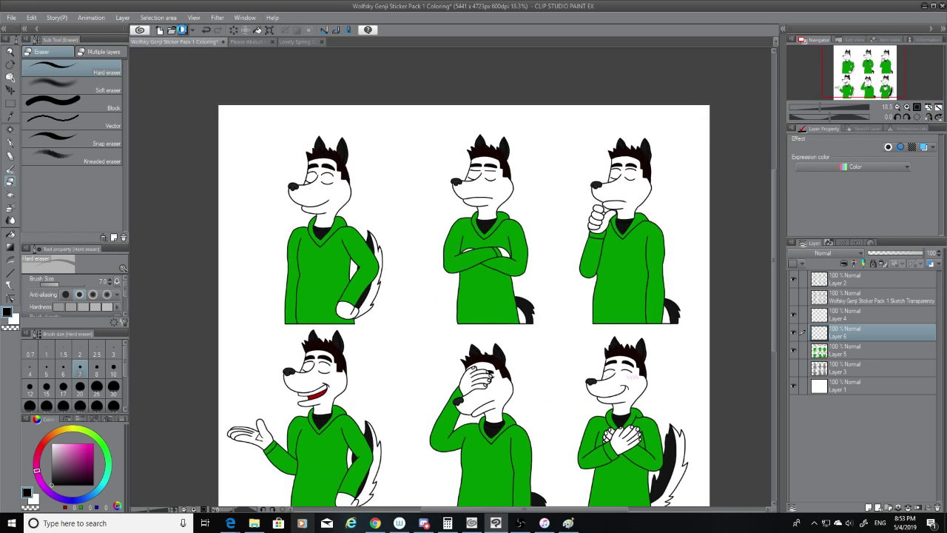
key("ctrl+s")
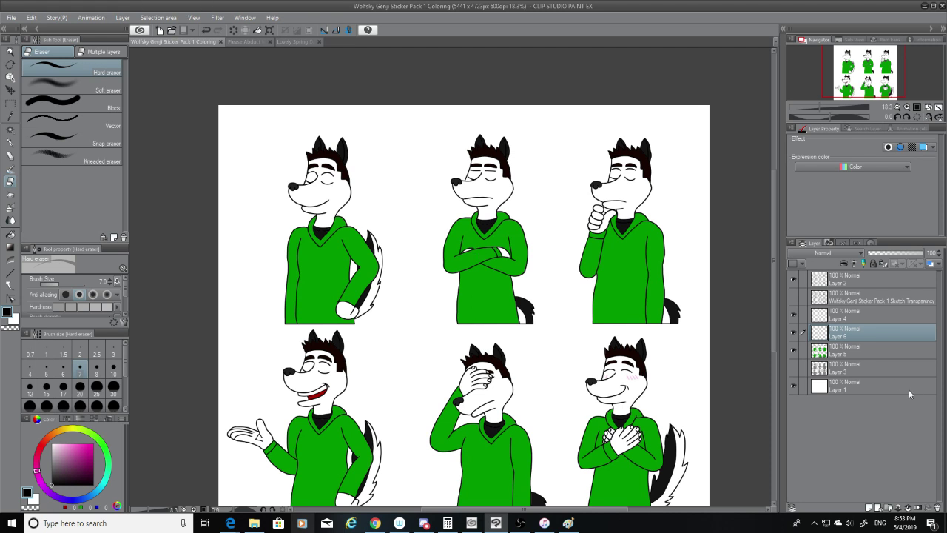
Show the Wolfsky Genji Sticker Pack 1 Sketch Transparency layer to check the first wolf's eyes against the pencil sketch.
left_click(794, 314)
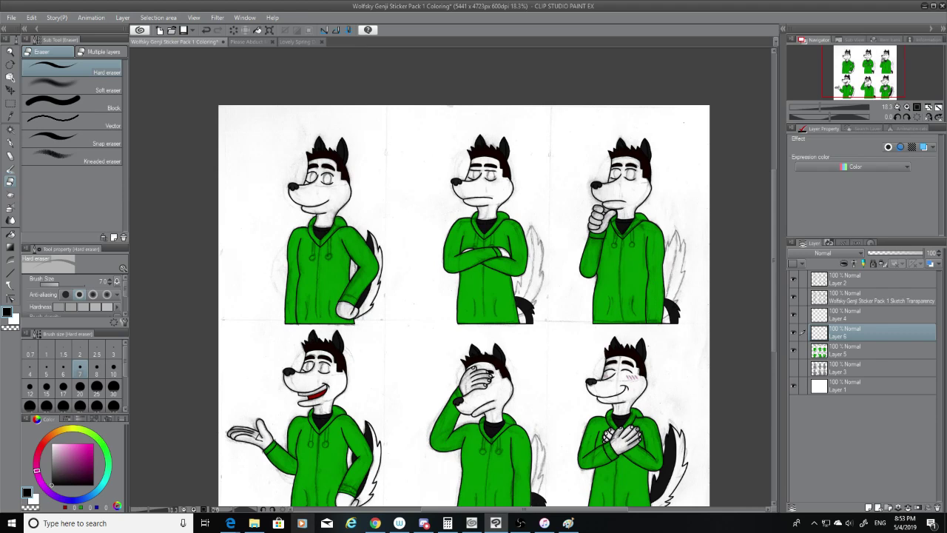
scroll(336, 185, "up", 2)
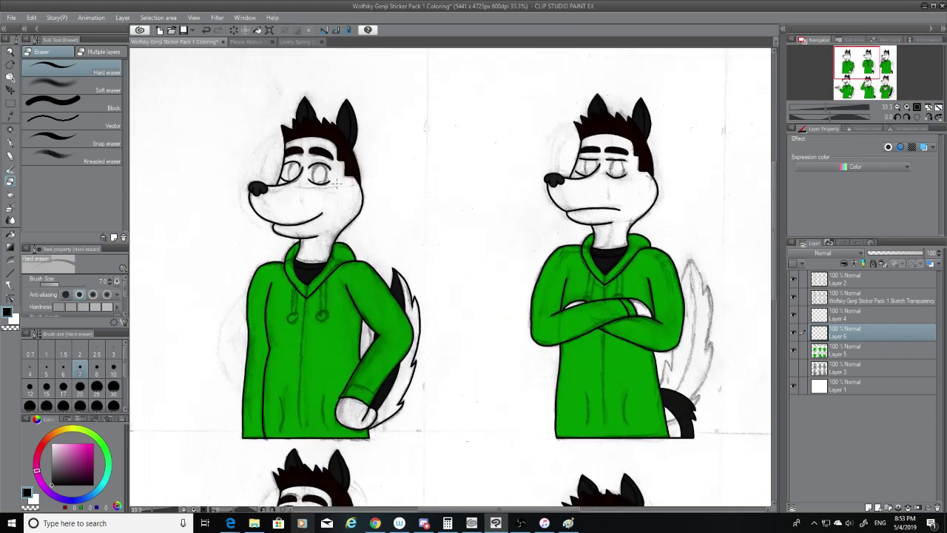
scroll(336, 185, "up", 1)
scroll(337, 184, "up", 6)
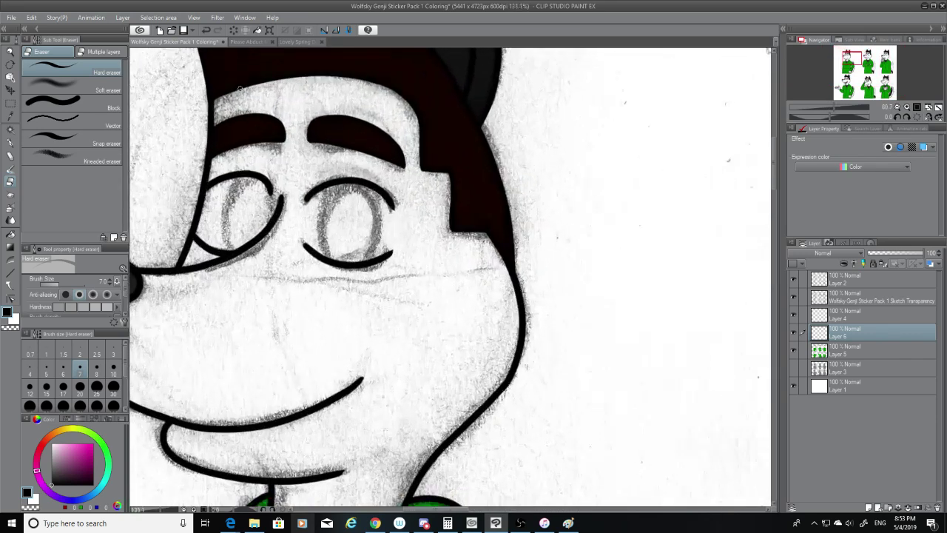
scroll(271, 128, "up", 2)
scroll(299, 314, "down", 2)
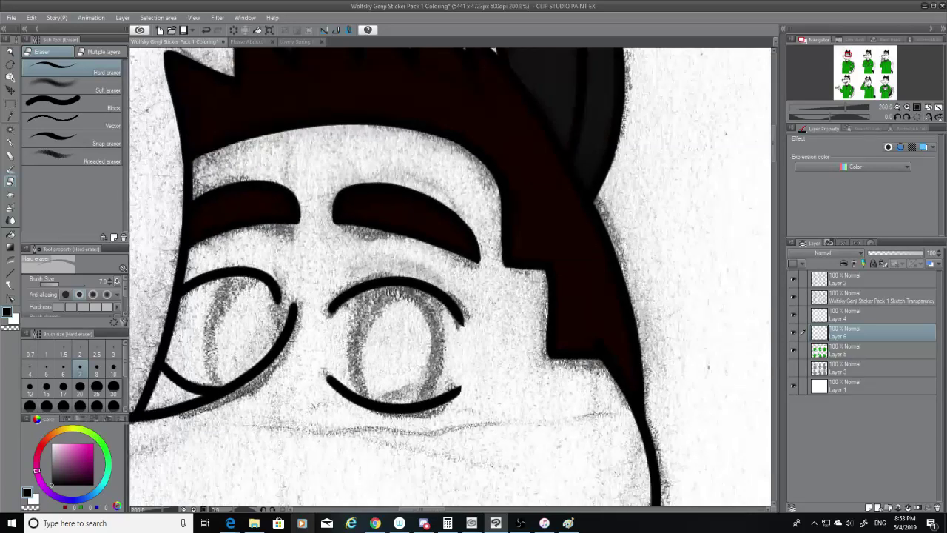
scroll(419, 510, "left", 3)
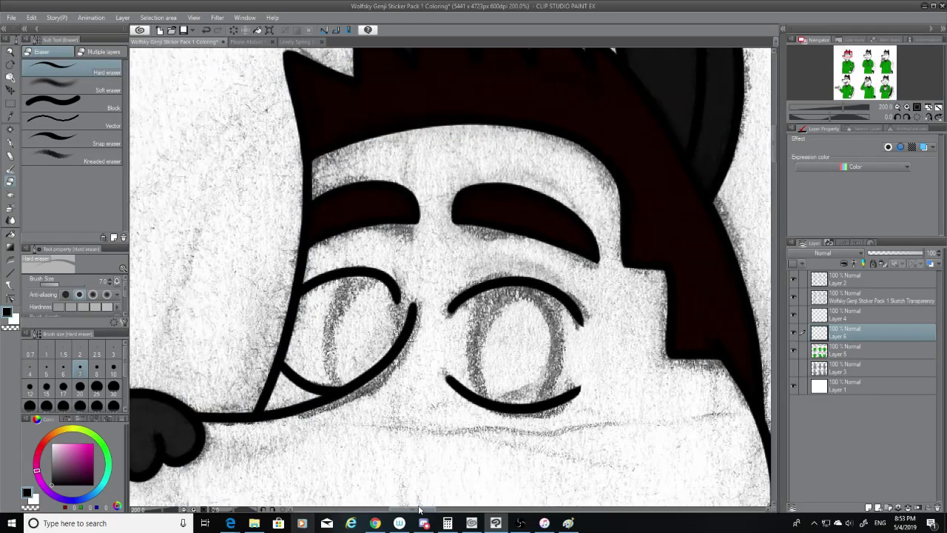
scroll(378, 319, "up", 2)
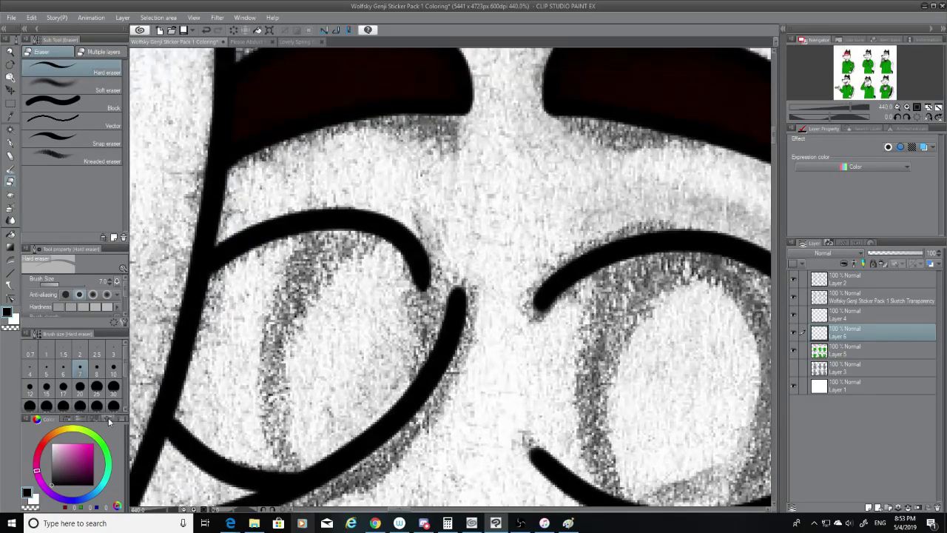
Trim the inner end of the first wolf's left upper eyelid line on Layer 2 with the hard eraser at size 7.
left_click(87, 393)
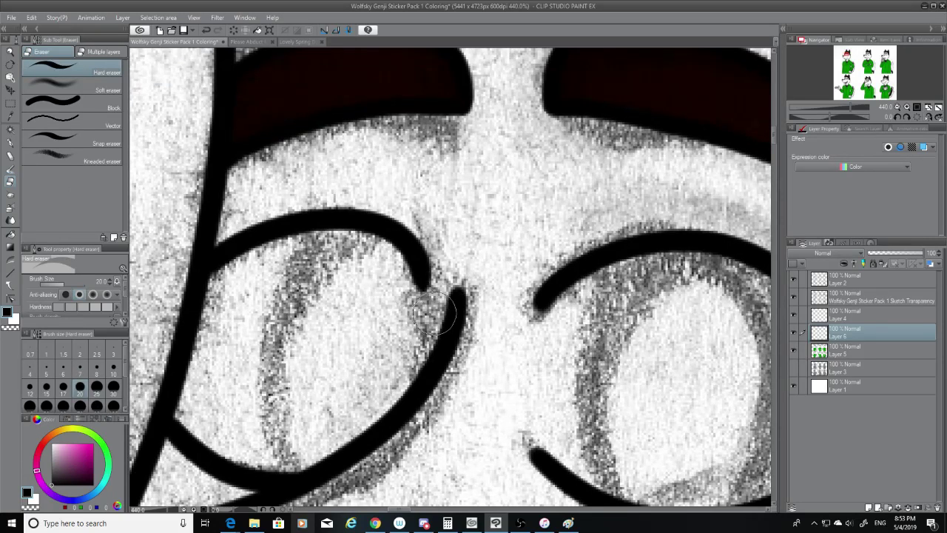
left_click_drag(411, 291, 424, 283)
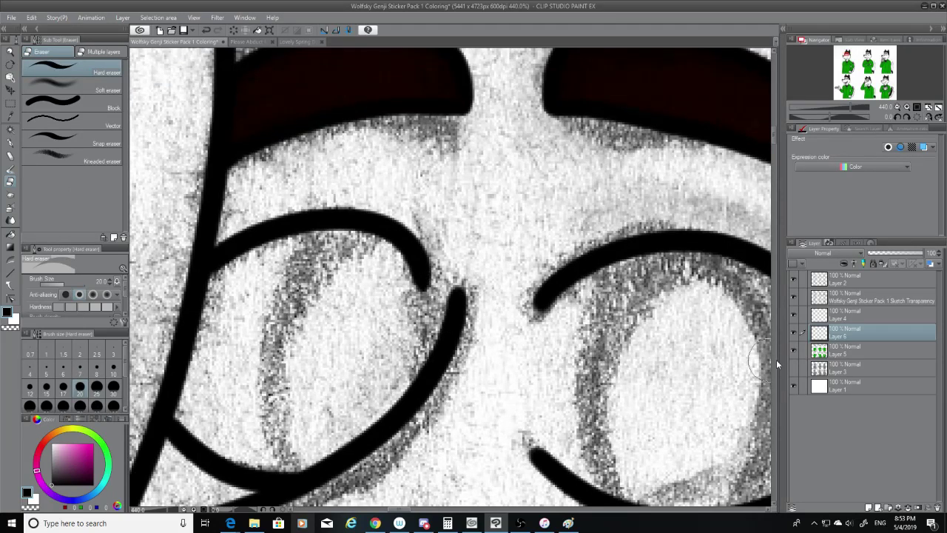
left_click(865, 277)
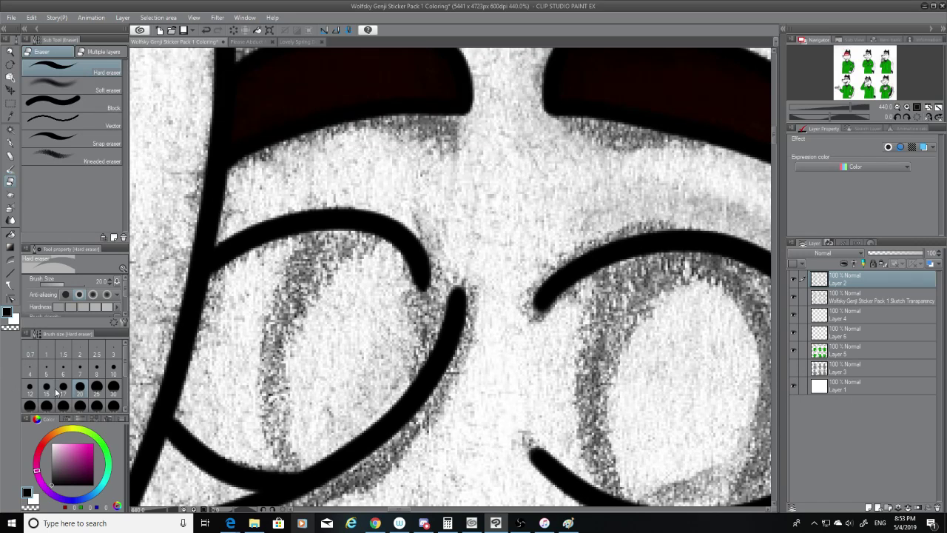
left_click(80, 368)
mouse_move(441, 276)
left_mouse_down()
mouse_move(387, 270)
mouse_move(443, 275)
mouse_move(390, 263)
left_mouse_up()
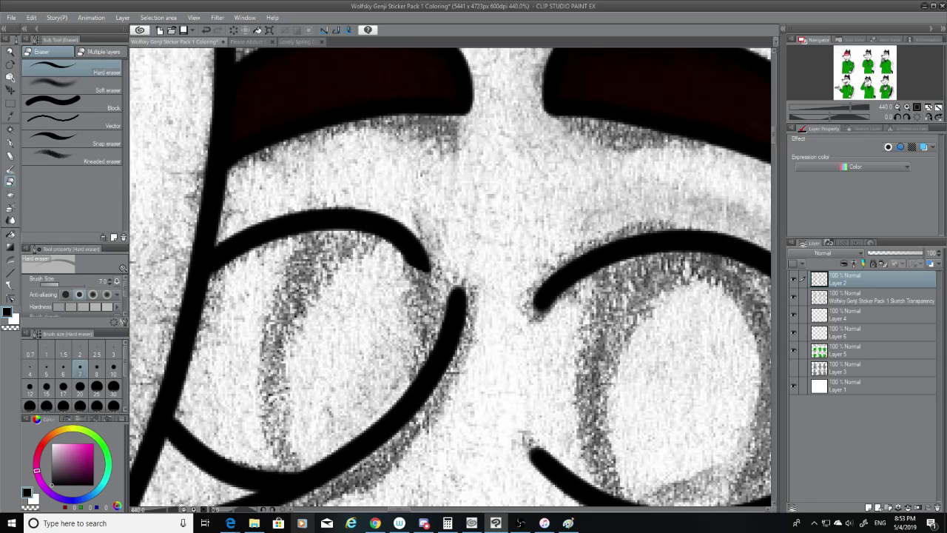
Redraw the inner end of the left upper eyelid with the G-pen at size 12, extending it downward, and hide the sketch layer.
left_click(10, 142)
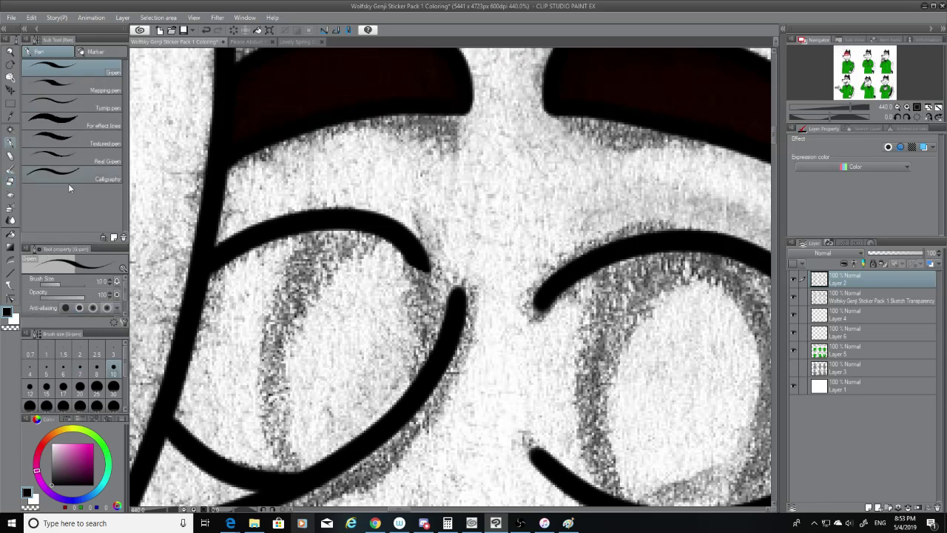
left_click(31, 390)
mouse_move(411, 246)
left_mouse_down()
mouse_move(426, 296)
mouse_move(437, 300)
left_mouse_up()
key("ctrl+z")
key("ctrl+z")
left_click_drag(407, 244, 436, 305)
key("ctrl+z")
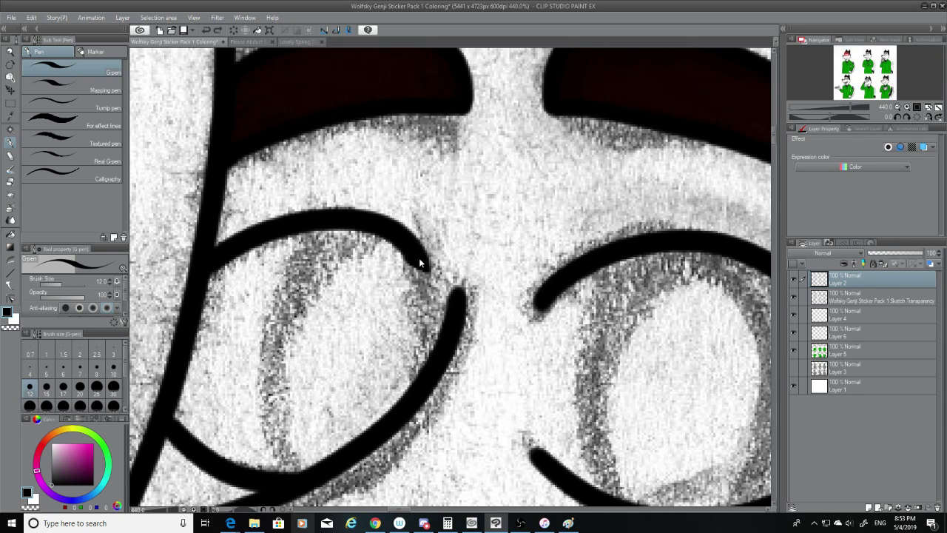
left_click_drag(407, 245, 432, 302)
left_click(794, 296)
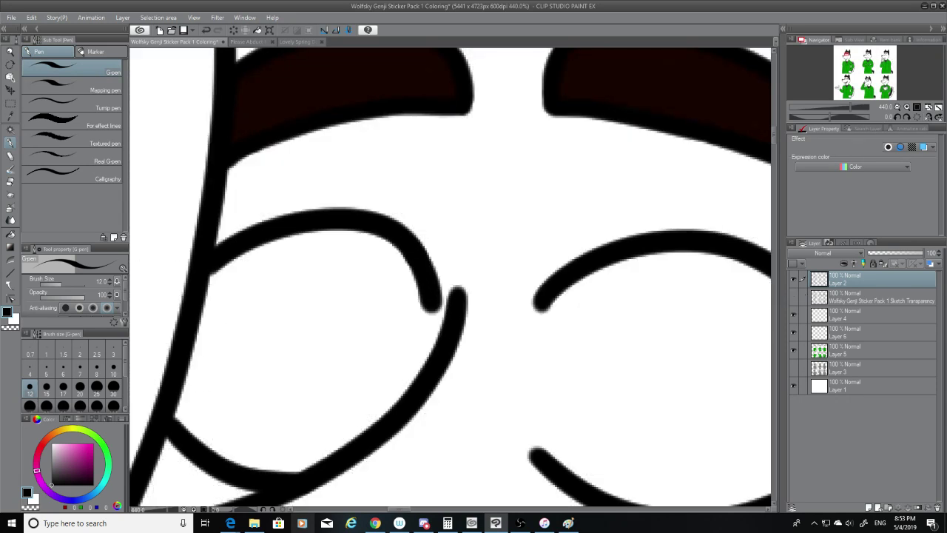
Pick up the brown eye colour from Layer 5 of Please Abduct Me Outfit #2 Coloring and return to the sticker pack file.
left_click(10, 182)
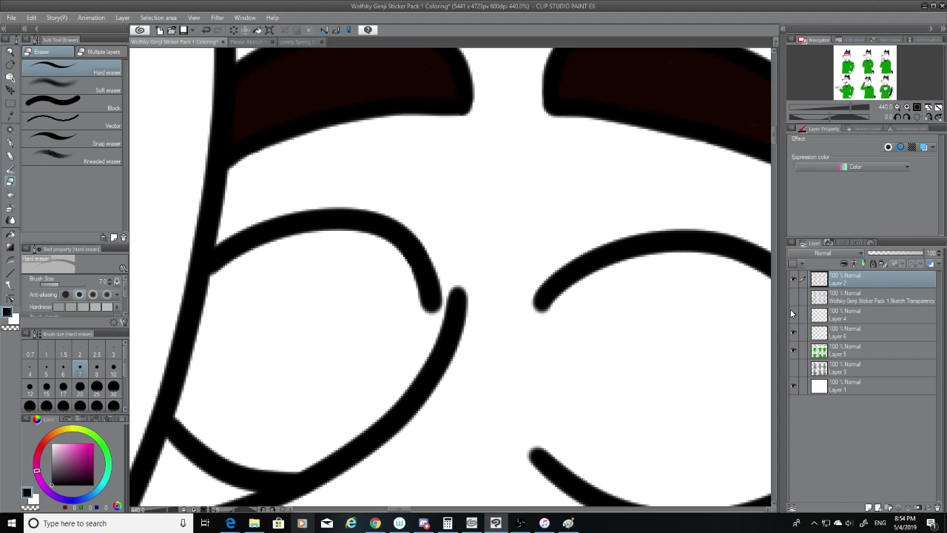
left_click(227, 42)
left_click(10, 115)
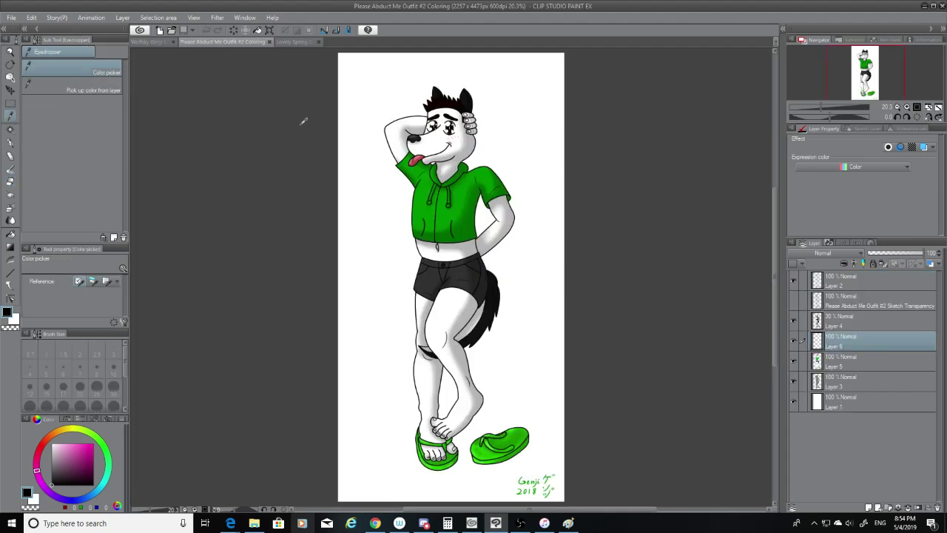
left_click(852, 362)
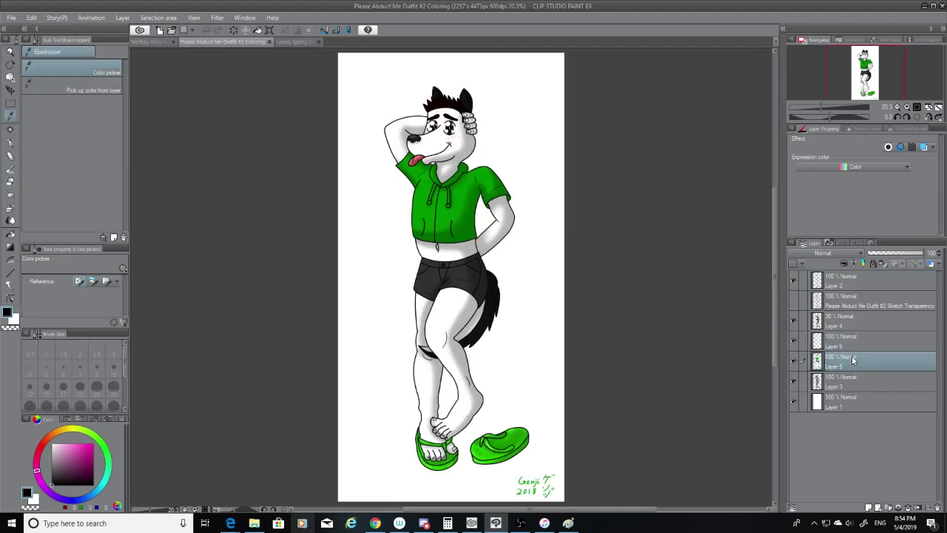
left_click(450, 126)
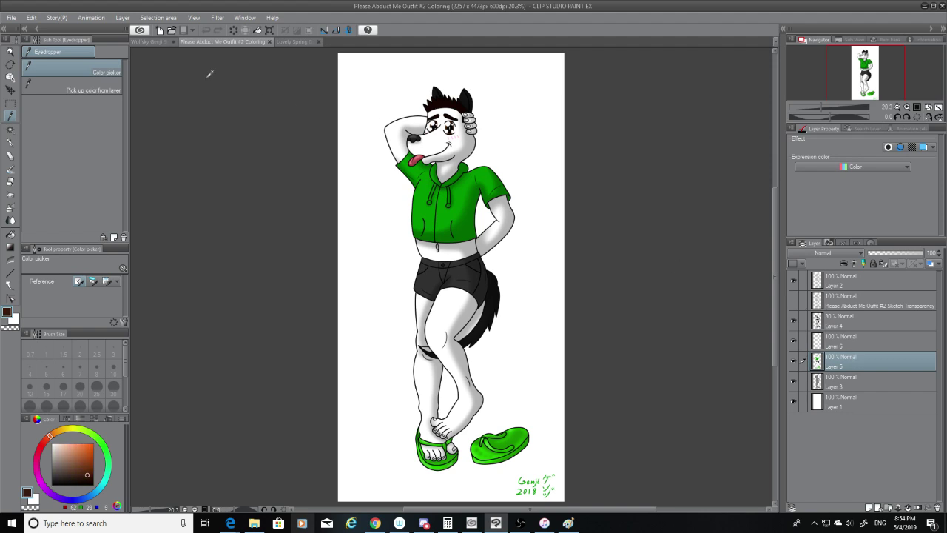
left_click(154, 43)
Show the sketch layer and draw the left iris's inner edge in brown on Layer 5 with the G-pen at size 12.
left_click(10, 142)
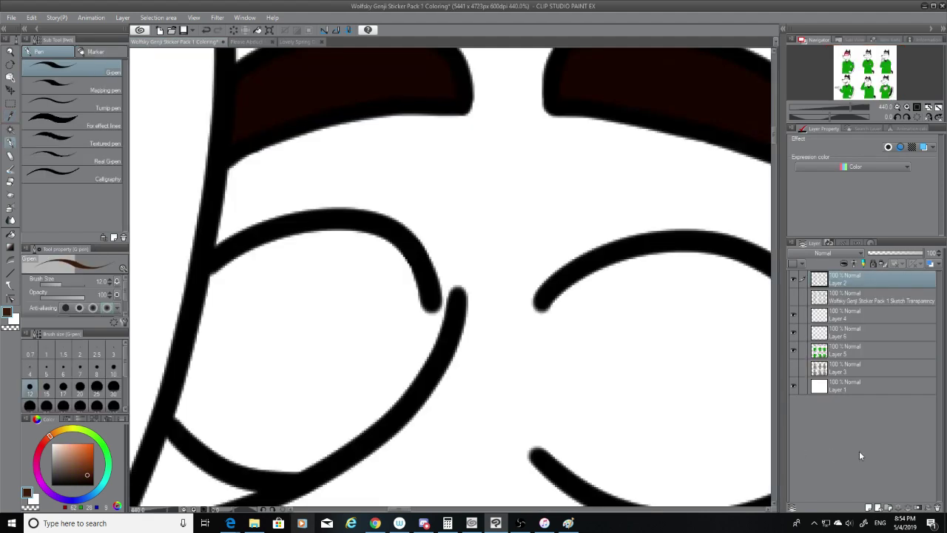
left_click(793, 296)
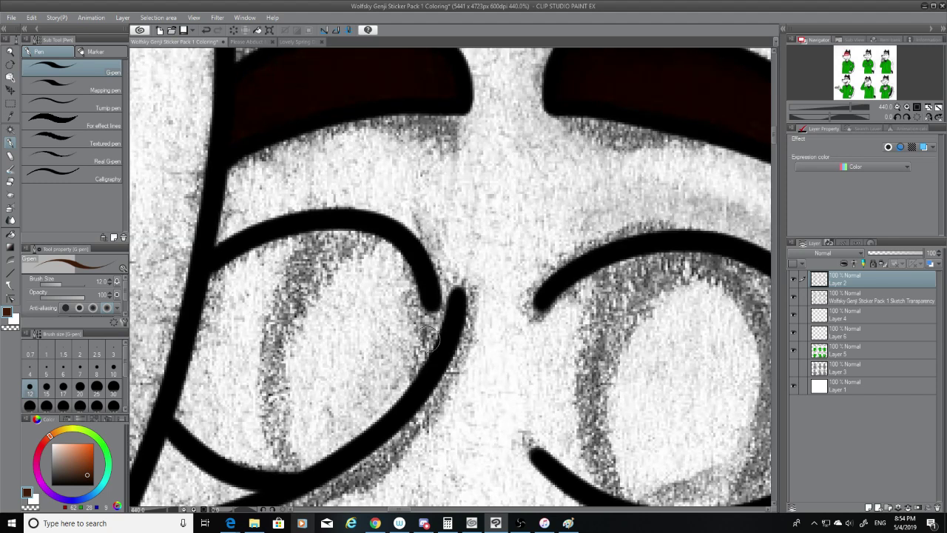
mouse_move(430, 300)
left_mouse_down()
mouse_move(427, 353)
mouse_move(404, 400)
left_mouse_up()
key("ctrl+z")
left_click(844, 352)
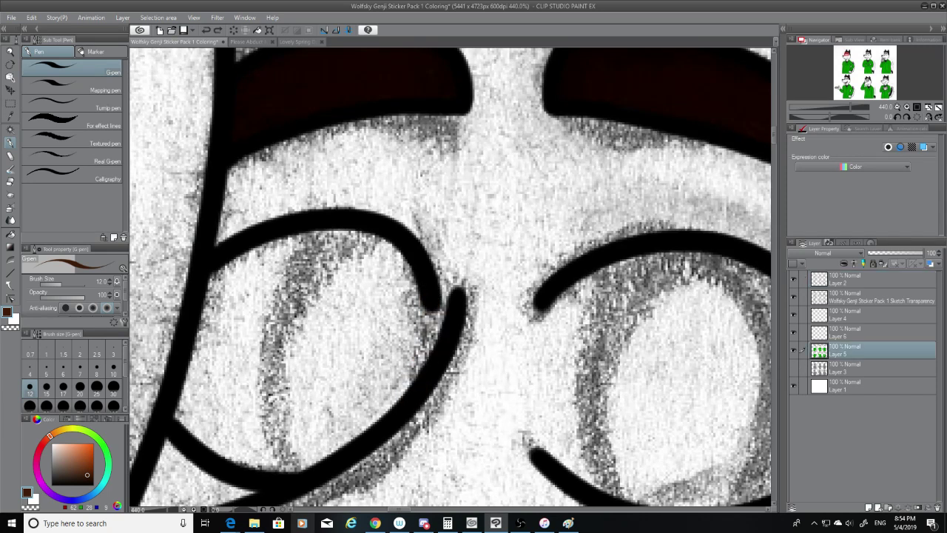
left_click_drag(430, 296, 403, 391)
key("ctrl+z")
key("ctrl+z")
left_click_drag(422, 312, 414, 391)
key("ctrl+z")
left_click_drag(432, 295, 416, 378)
Draw the left iris's outer edge as a brown curve from the upper eyelid to the lower eyelid.
left_click_drag(322, 220, 292, 455)
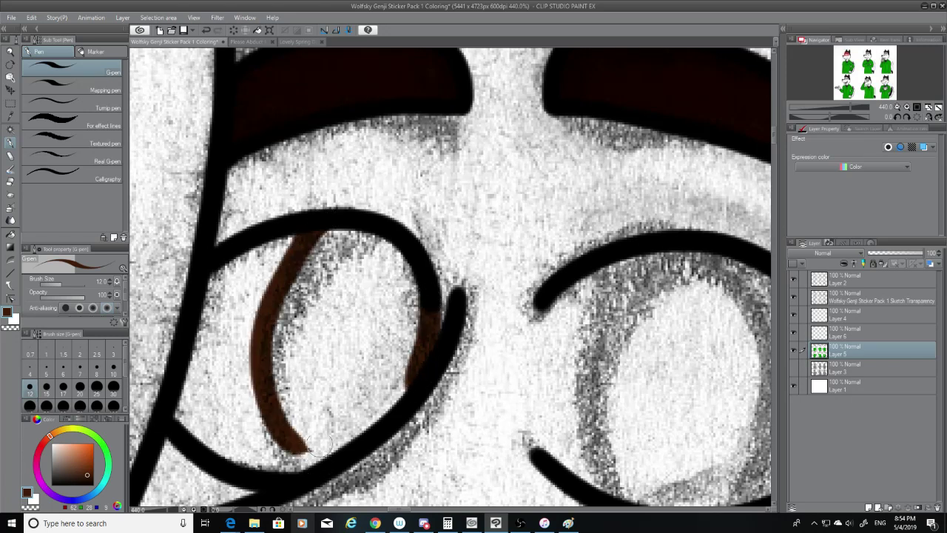
key("ctrl+z")
left_click_drag(325, 226, 288, 470)
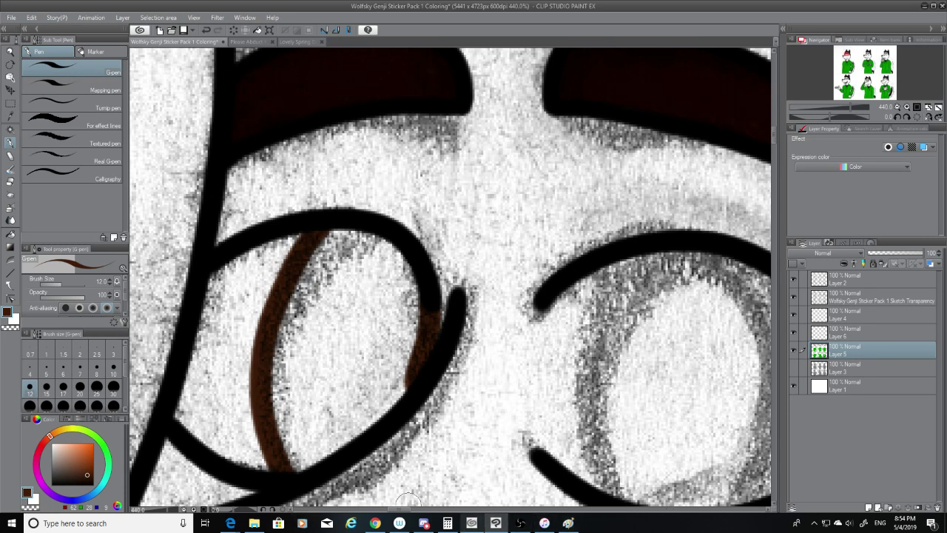
Draw both side edges of the right eye's iris in brown between the eyelids, following the pencil sketch.
scroll(408, 500, "right", 2)
mouse_move(518, 252)
left_mouse_down()
mouse_move(474, 438)
mouse_move(526, 502)
left_mouse_up()
left_click_drag(621, 267, 580, 525)
key("ctrl+z")
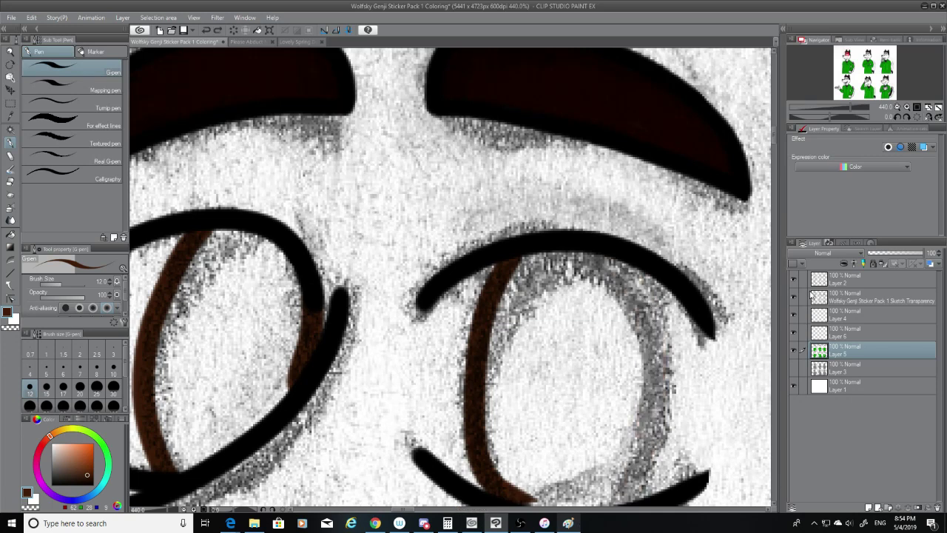
scroll(770, 141, "down", 2)
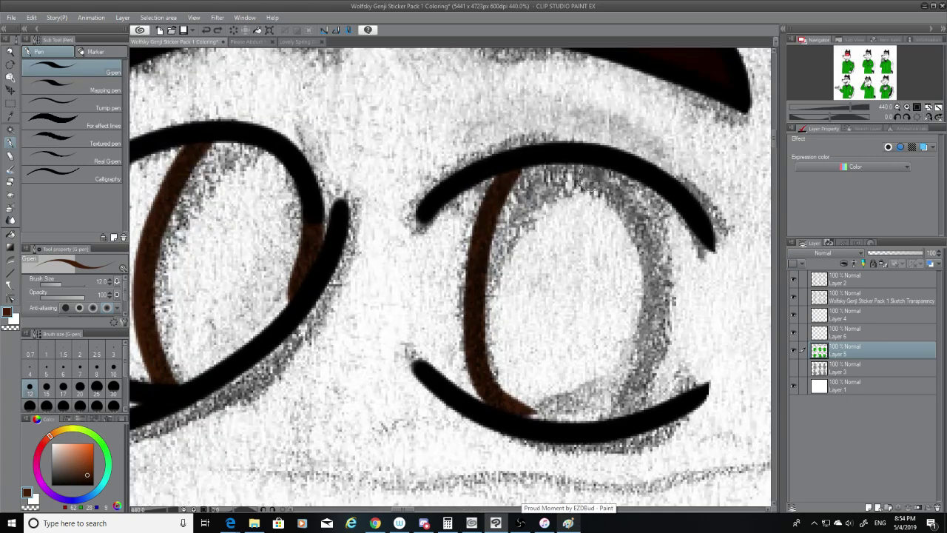
left_click_drag(620, 177, 616, 391)
key("ctrl+z")
mouse_move(625, 172)
left_mouse_down()
mouse_move(643, 364)
mouse_move(575, 407)
mouse_move(628, 399)
mouse_move(647, 368)
mouse_move(588, 407)
left_mouse_up()
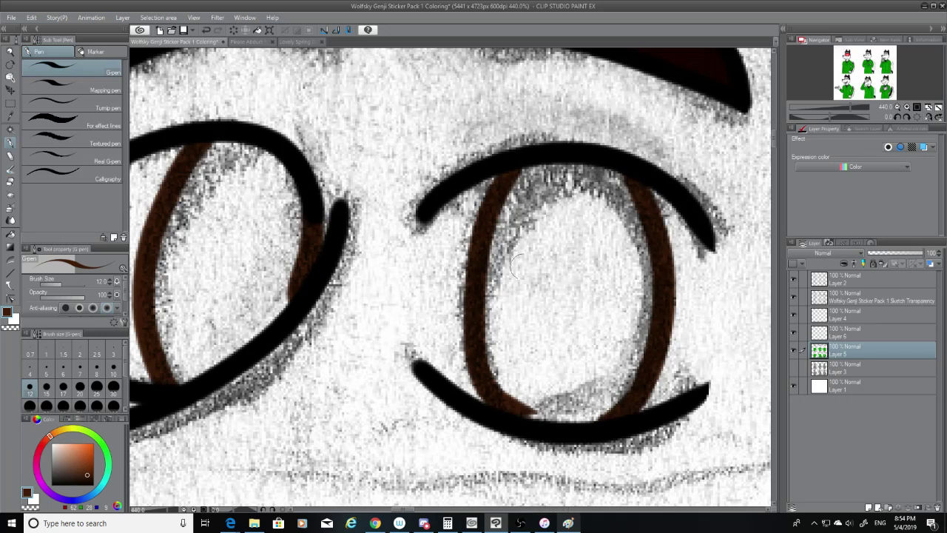
Fill the left iris with brown using the G-pen at size 20, hiding the sketch layer.
left_click(79, 387)
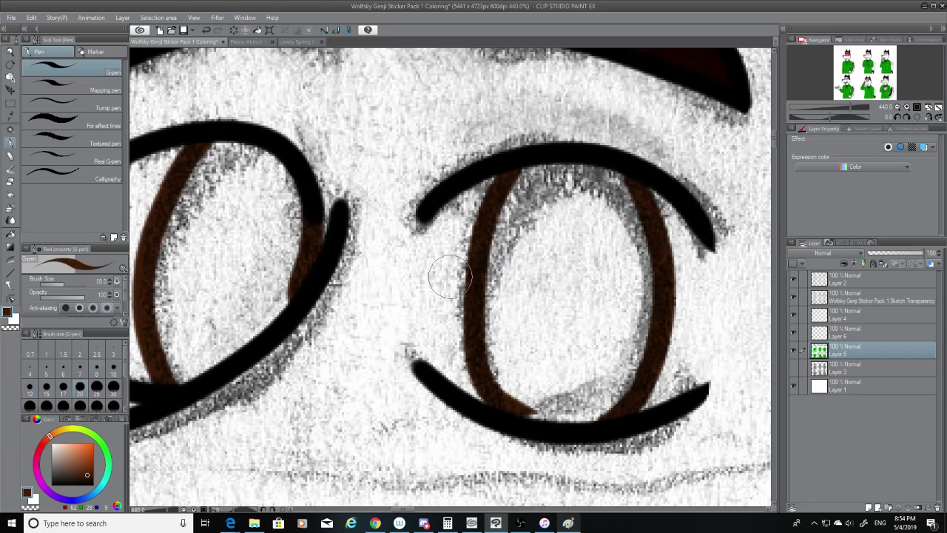
mouse_move(231, 181)
left_mouse_down()
mouse_move(214, 157)
mouse_move(264, 170)
mouse_move(303, 238)
left_mouse_up()
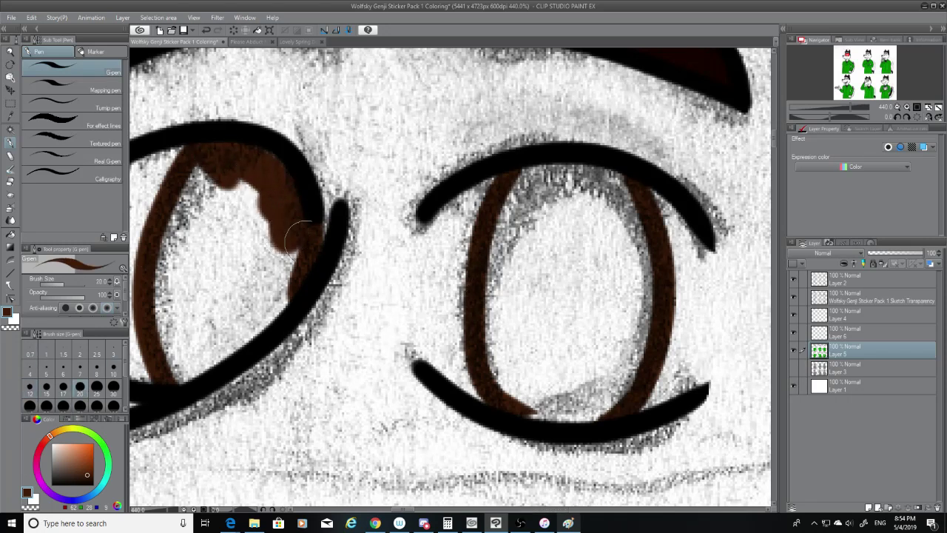
left_click(794, 296)
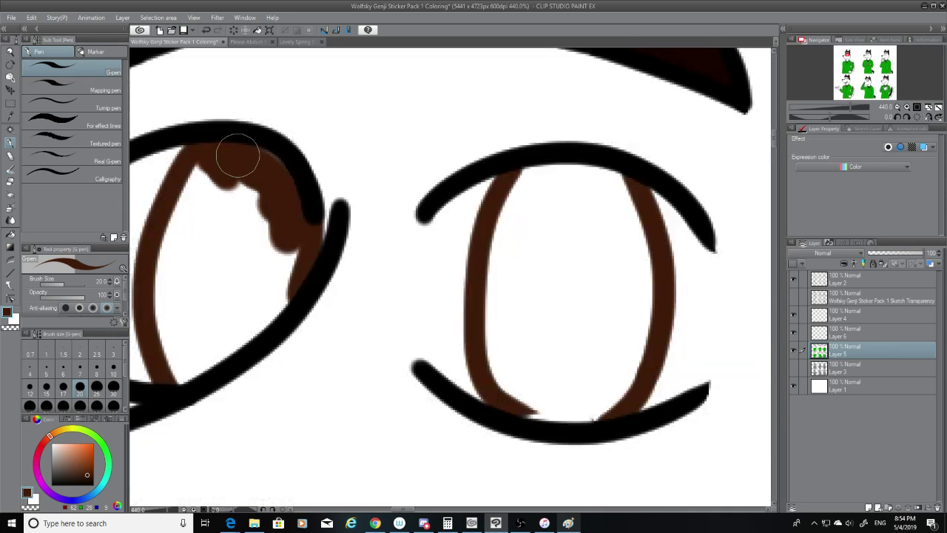
mouse_move(236, 155)
left_mouse_down()
mouse_move(276, 189)
mouse_move(281, 274)
mouse_move(289, 254)
mouse_move(267, 313)
mouse_move(176, 373)
mouse_move(170, 331)
mouse_move(182, 229)
mouse_move(235, 204)
mouse_move(205, 237)
mouse_move(196, 324)
mouse_move(231, 245)
mouse_move(196, 251)
mouse_move(229, 170)
mouse_move(245, 230)
left_mouse_up()
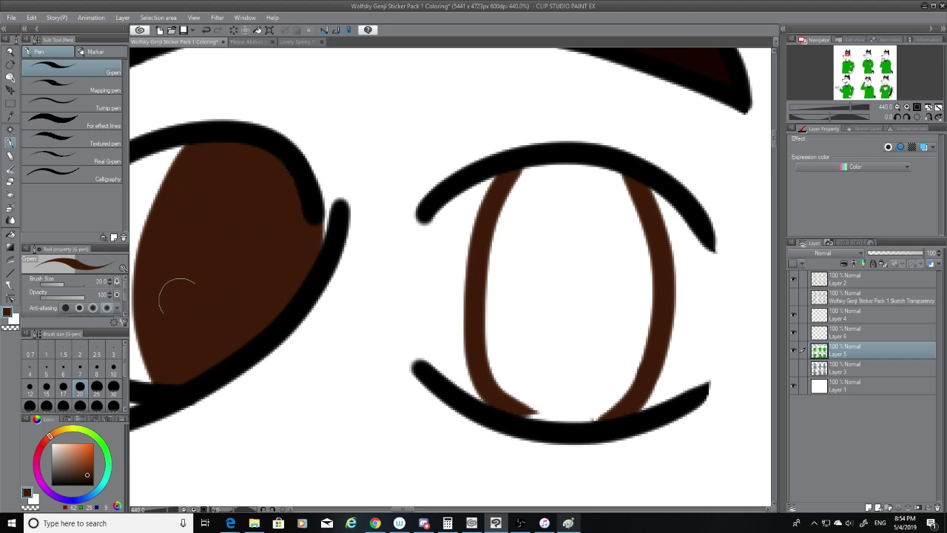
Paint white over the left iris's inner edge to trim the brown near the eye corner.
left_click_drag(66, 452, 38, 410)
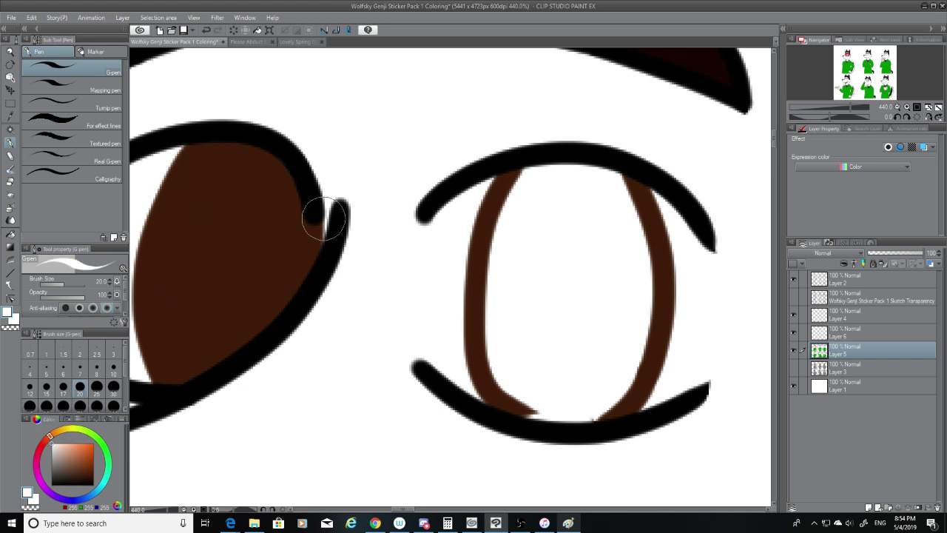
mouse_move(324, 218)
left_mouse_down()
mouse_move(338, 213)
mouse_move(322, 322)
left_mouse_up()
left_click_drag(342, 248, 329, 281)
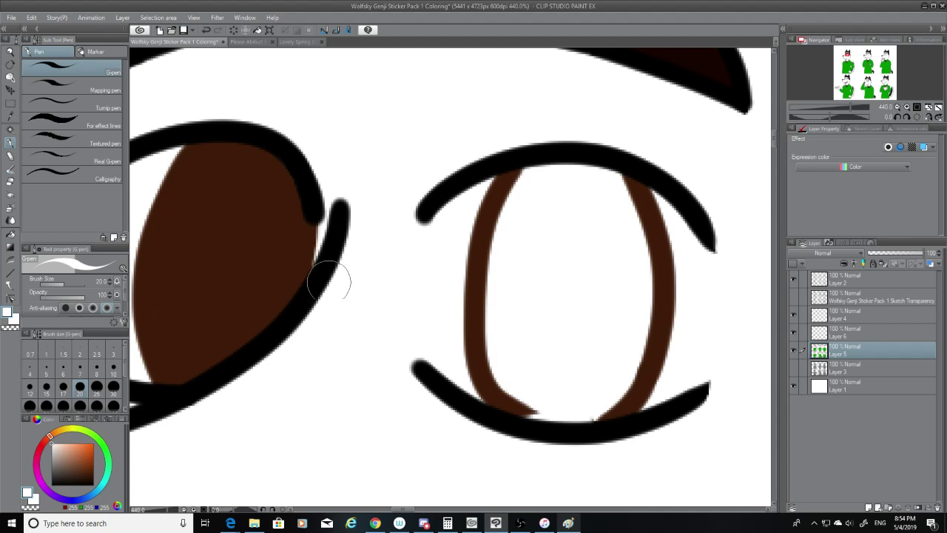
Sample the brown from the left iris and fill the right iris with it using the G-pen.
left_click(11, 105)
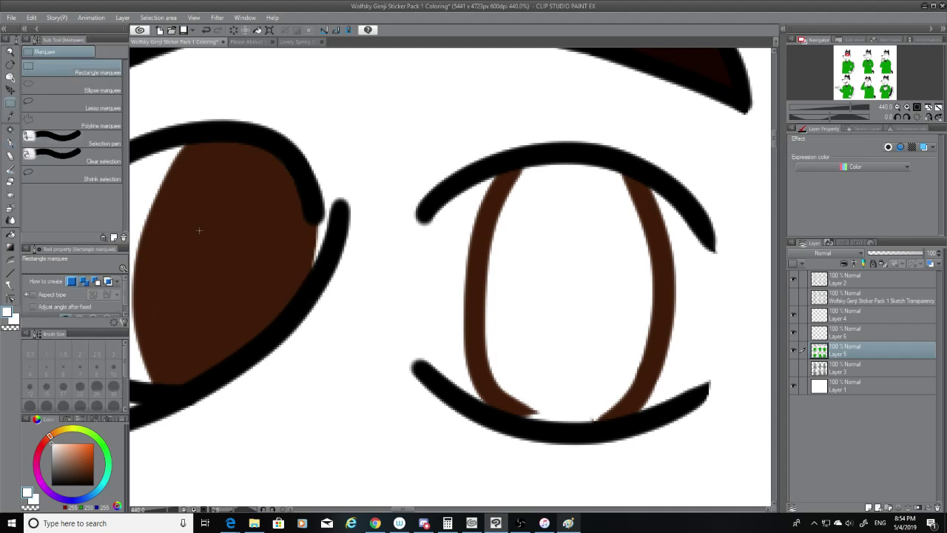
key("i")
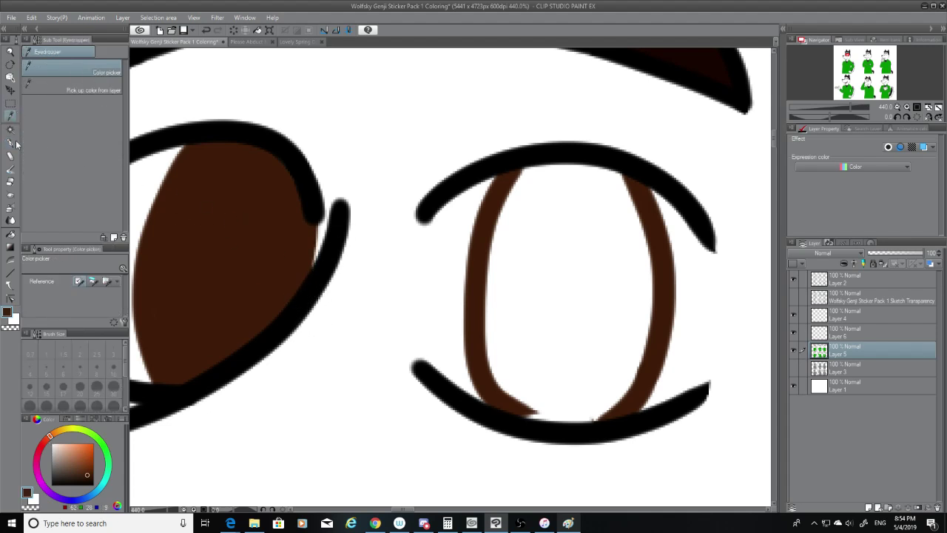
left_click(11, 143)
mouse_move(526, 181)
left_mouse_down()
mouse_move(585, 174)
mouse_move(624, 206)
mouse_move(629, 311)
mouse_move(637, 310)
mouse_move(639, 241)
mouse_move(637, 320)
mouse_move(615, 389)
mouse_move(588, 415)
mouse_move(544, 412)
mouse_move(501, 355)
mouse_move(495, 275)
mouse_move(525, 191)
mouse_move(526, 220)
mouse_move(609, 290)
mouse_move(616, 372)
mouse_move(562, 393)
mouse_move(544, 389)
mouse_move(522, 314)
mouse_move(531, 274)
left_mouse_up()
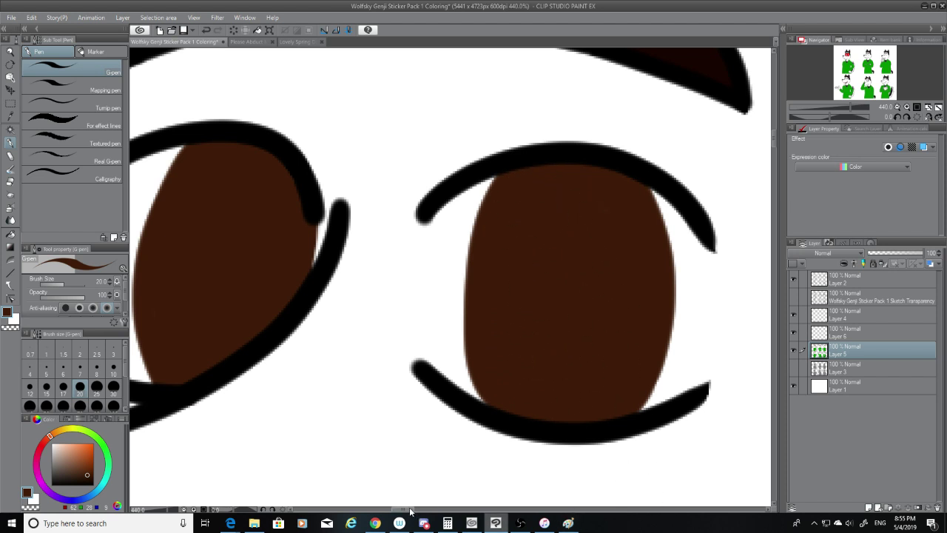
Paint a black oval pupil in the left iris on Layer 6 with the G-pen at size 30.
left_click_drag(410, 509, 408, 509)
left_click(856, 332)
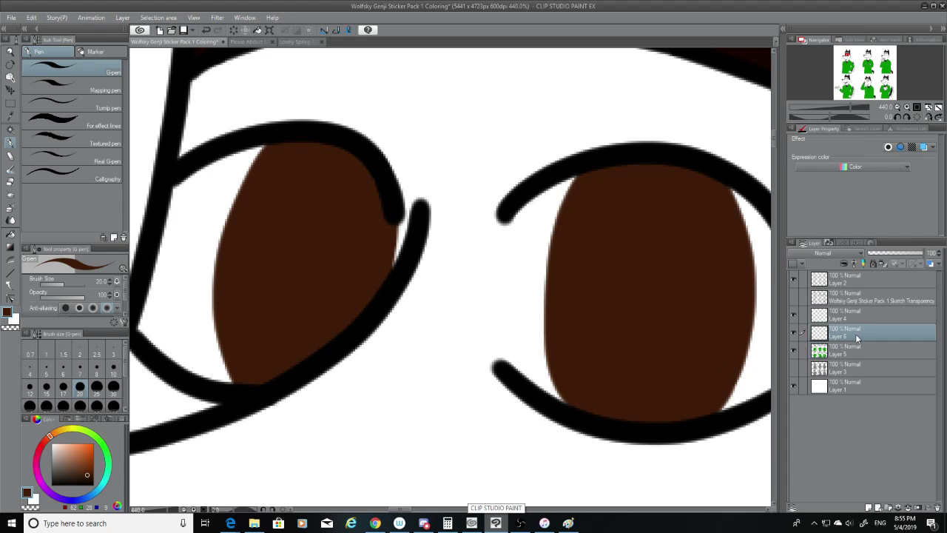
left_click_drag(76, 477, 52, 485)
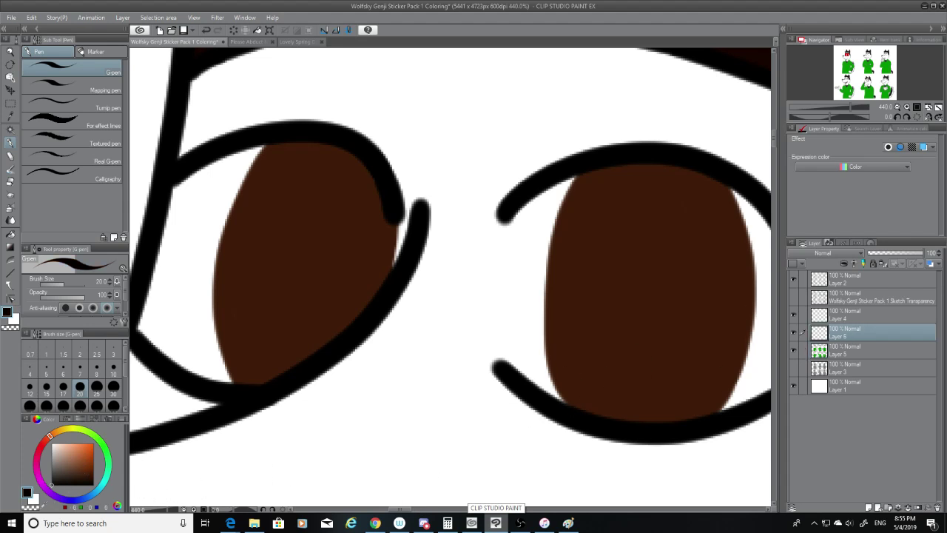
left_click_drag(650, 237, 636, 362)
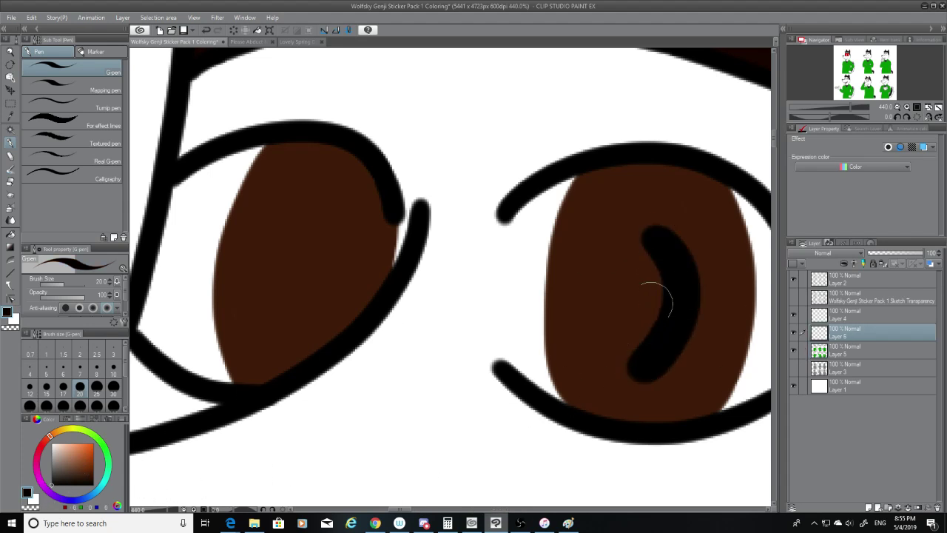
key("ctrl+z")
left_click(114, 386)
mouse_move(324, 210)
left_mouse_down()
mouse_move(334, 273)
mouse_move(323, 308)
mouse_move(310, 309)
mouse_move(294, 290)
mouse_move(294, 250)
mouse_move(310, 217)
mouse_move(328, 221)
mouse_move(328, 254)
mouse_move(348, 270)
left_mouse_up()
Paint a black oval pupil in the right iris and round out its edges with the same pen size.
mouse_move(654, 240)
left_mouse_down()
mouse_move(679, 288)
mouse_move(658, 350)
mouse_move(636, 296)
left_mouse_up()
key("ctrl+z")
mouse_move(659, 245)
left_mouse_down()
mouse_move(666, 314)
mouse_move(645, 328)
mouse_move(633, 300)
mouse_move(636, 260)
mouse_move(648, 244)
mouse_move(664, 245)
mouse_move(655, 268)
mouse_move(647, 247)
mouse_move(668, 253)
mouse_move(649, 321)
mouse_move(639, 274)
left_mouse_up()
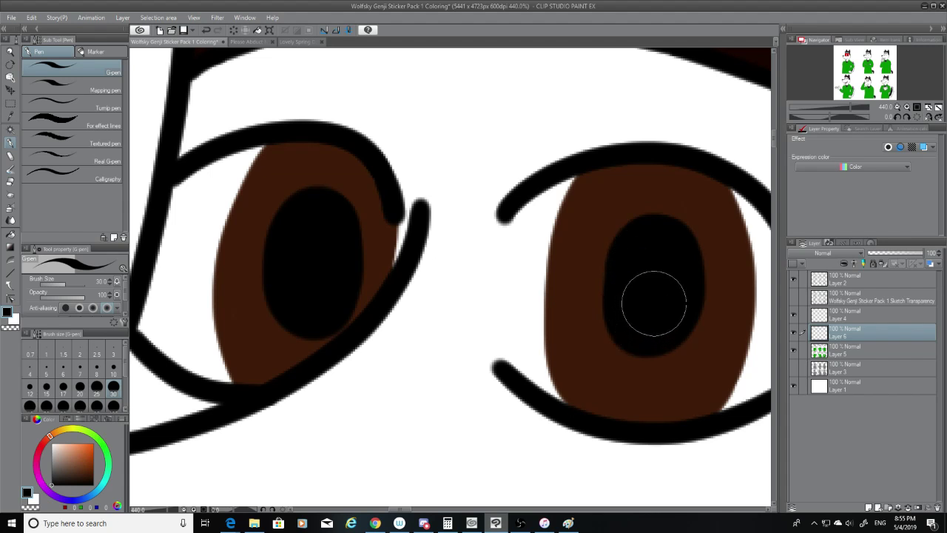
mouse_move(612, 343)
left_mouse_down()
mouse_move(651, 310)
mouse_move(650, 241)
mouse_move(668, 230)
mouse_move(670, 239)
mouse_move(652, 242)
mouse_move(634, 264)
mouse_move(627, 307)
mouse_move(644, 334)
mouse_move(658, 331)
mouse_move(667, 310)
mouse_move(661, 245)
left_mouse_up()
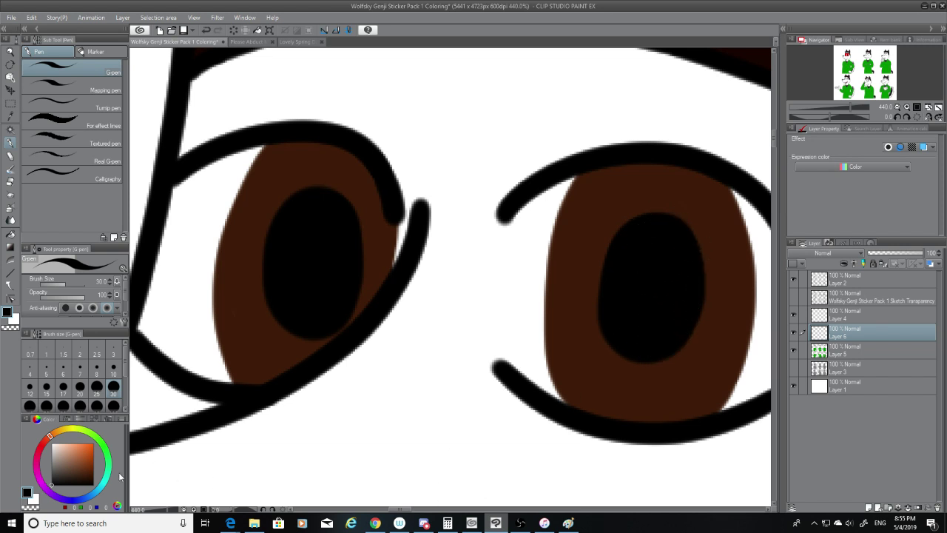
Stamp a round white highlight over the upper-left part of each iris with the G-pen at size 40.
key("x")
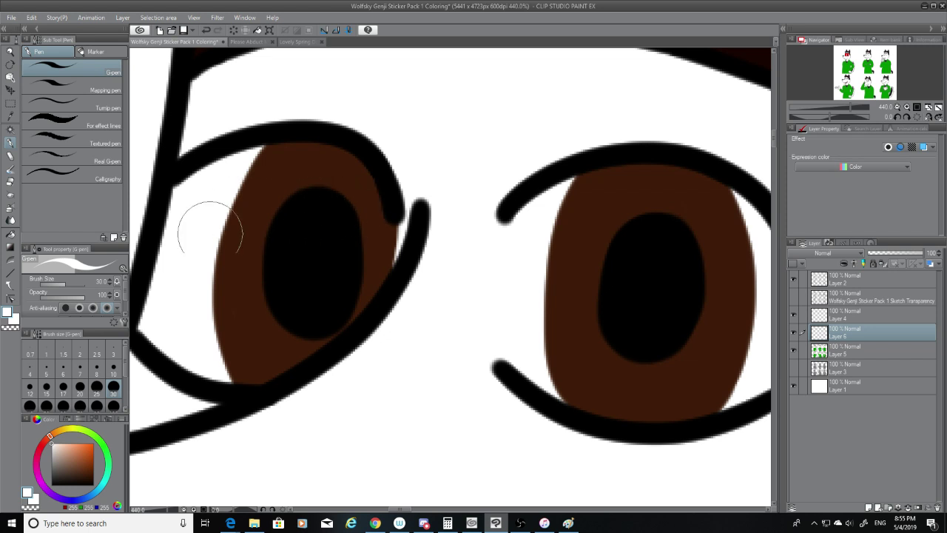
scroll(98, 396, "down", 1)
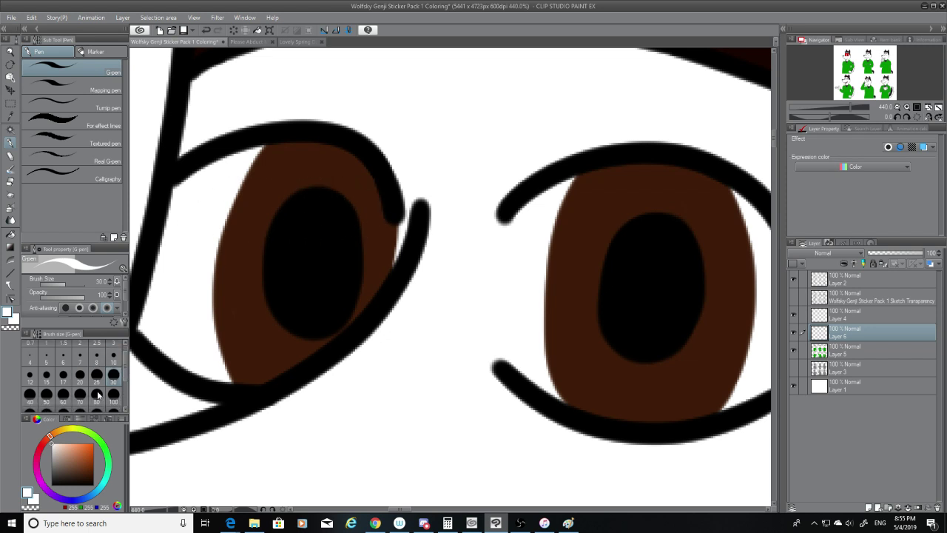
left_click(37, 398)
left_click(274, 189)
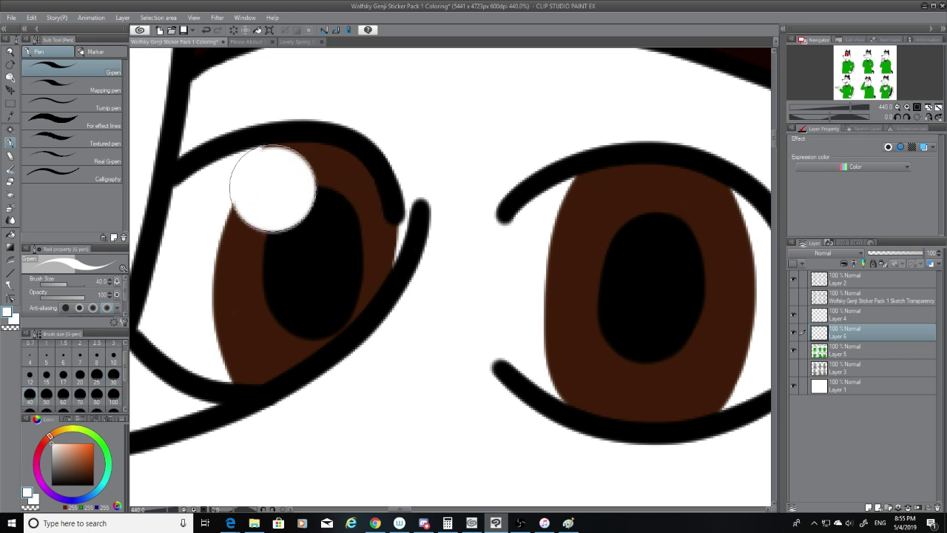
left_click(600, 213)
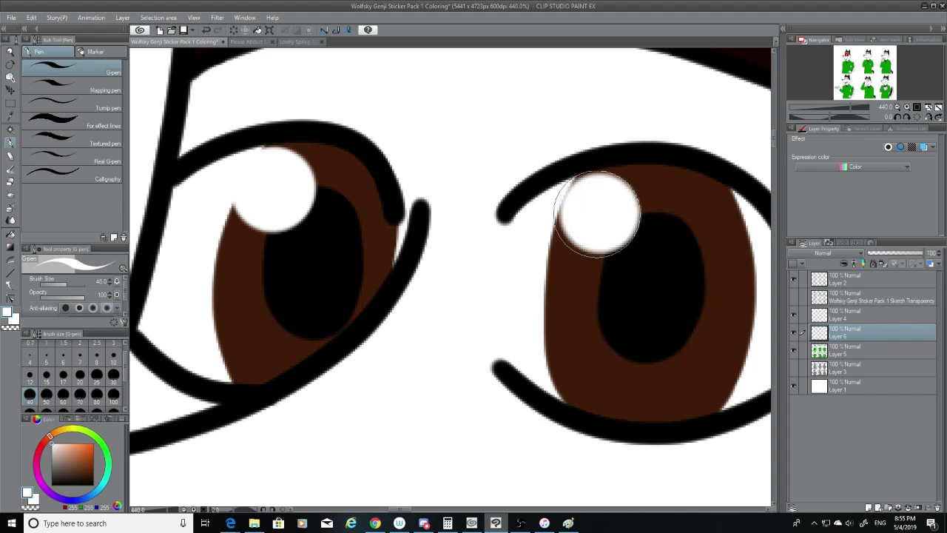
left_click_drag(597, 214, 592, 215)
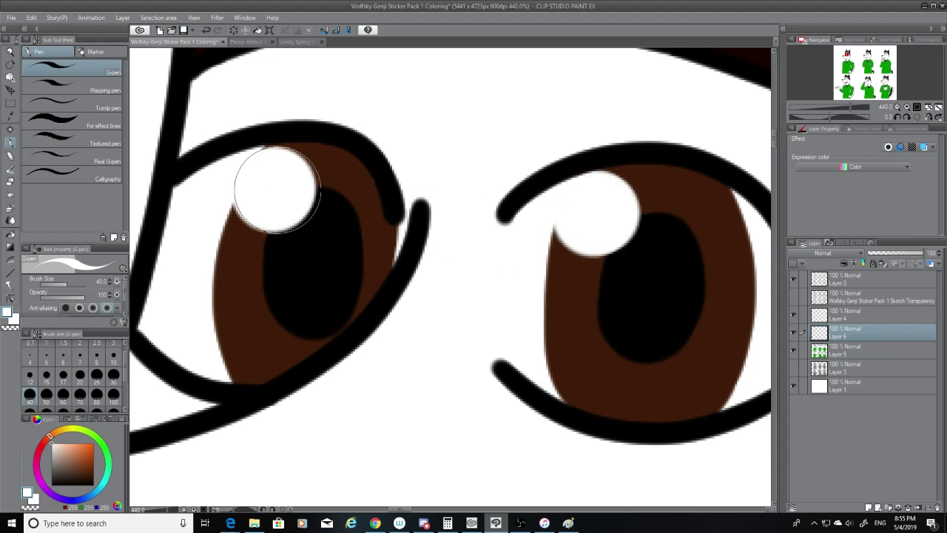
key("ctrl+z")
key("ctrl+z")
key("ctrl+z")
left_click(264, 179)
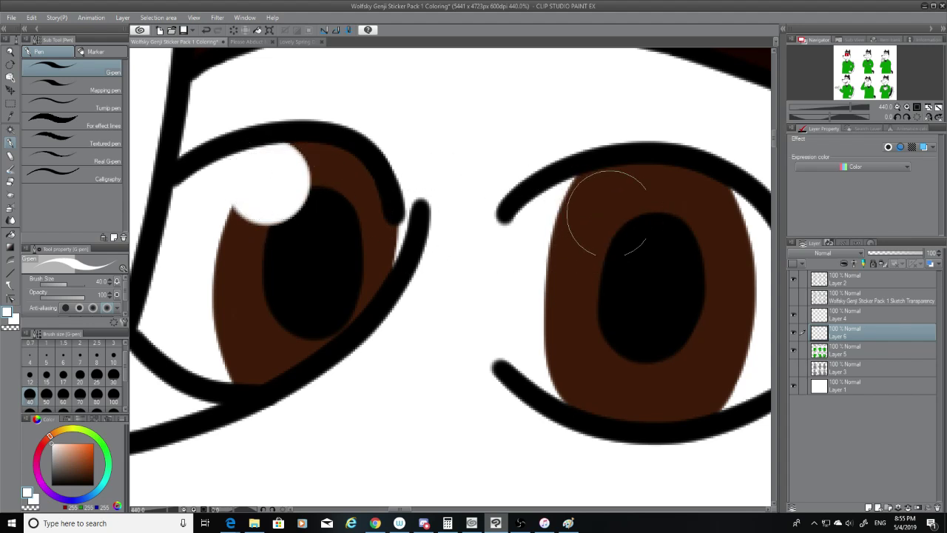
left_click(596, 210)
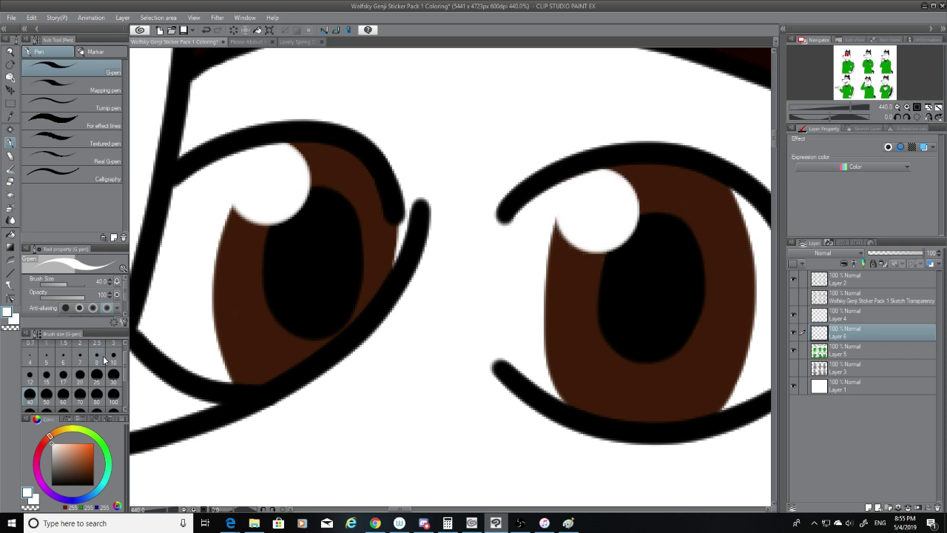
Paint a short vertical white glint in the centre of the left pupil with the G-pen at size 7.
left_click(80, 362)
left_click_drag(319, 243, 317, 284)
key("ctrl+z")
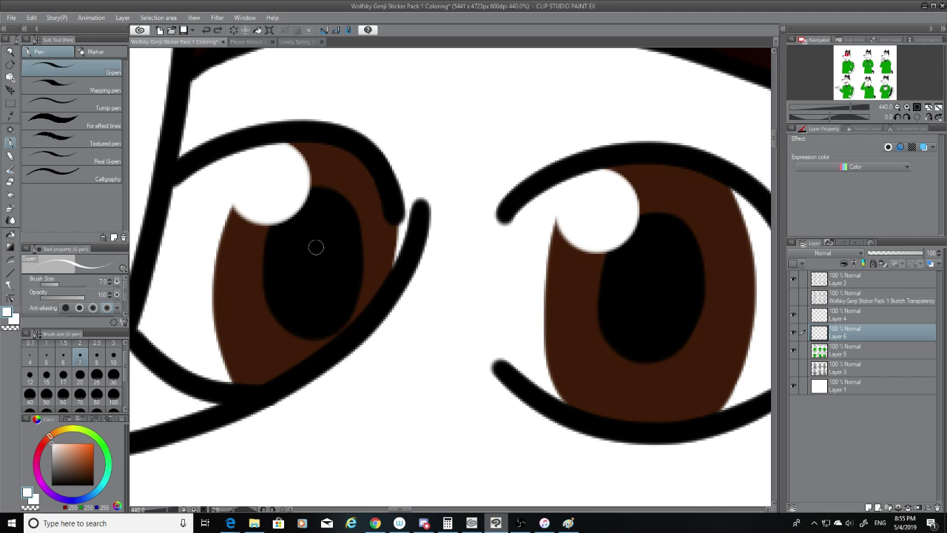
left_click_drag(315, 246, 317, 278)
Paint a matching vertical white glint in the right pupil, redoing the stroke until it is straight and centred.
left_click_drag(654, 265, 653, 311)
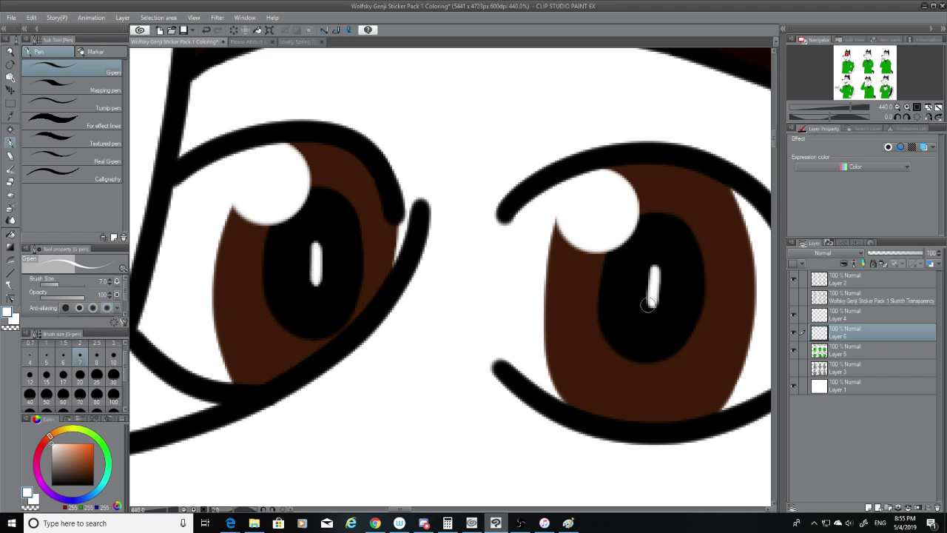
key("ctrl+z")
left_click_drag(655, 265, 653, 306)
key("ctrl+z")
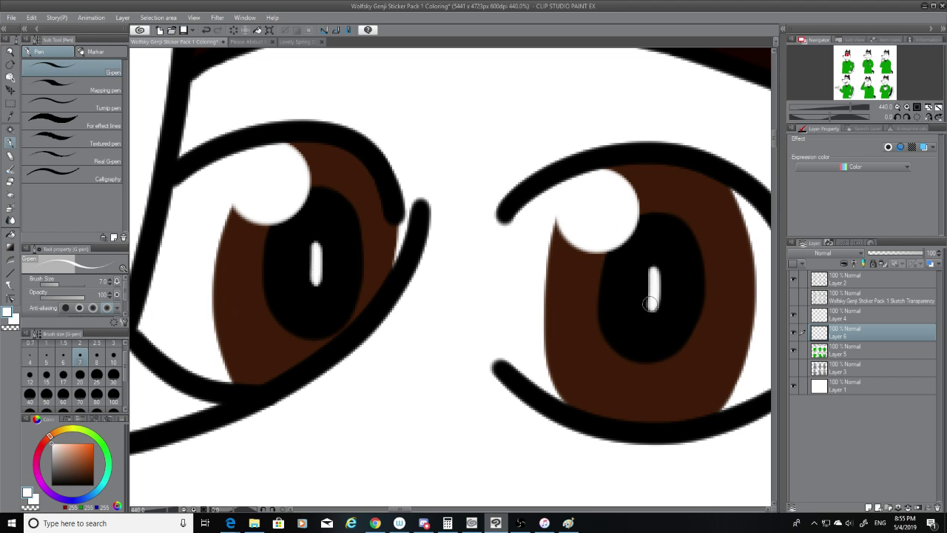
key("ctrl+z")
left_click_drag(653, 266, 653, 310)
key("ctrl+z")
left_click_drag(655, 263, 653, 300)
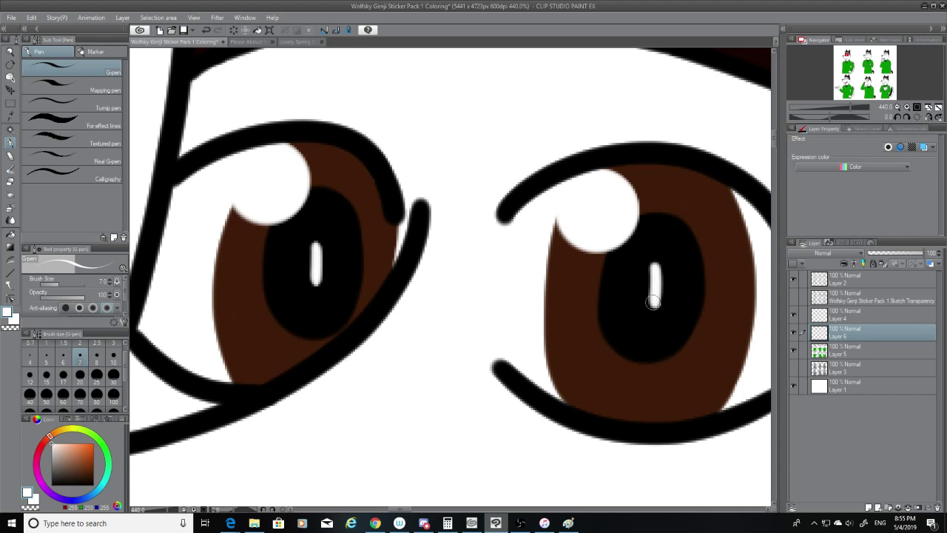
key("ctrl+z")
left_click_drag(654, 264, 653, 309)
key("ctrl+z")
left_click_drag(655, 263, 654, 303)
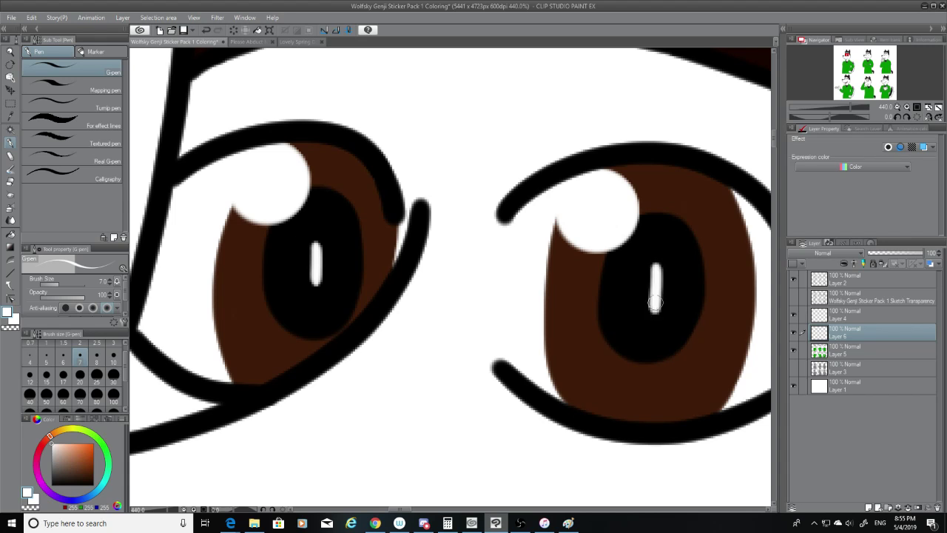
key("ctrl+z")
left_click_drag(655, 261, 653, 304)
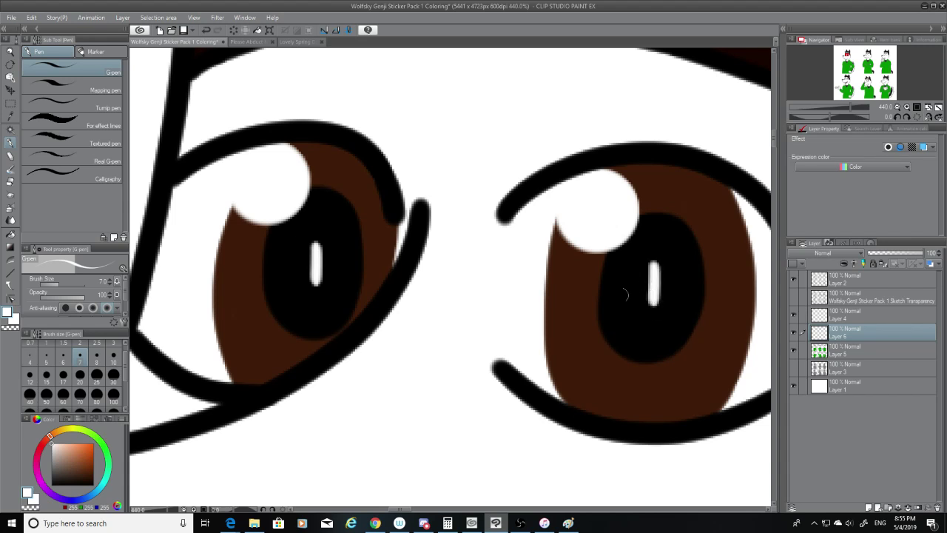
Paint a white wedge from the right pupil's lower-left edge to the iris rim with the G-pen at size 10.
left_click(114, 356)
left_click_drag(611, 331, 555, 364)
key("ctrl+z")
left_click_drag(613, 333, 549, 364)
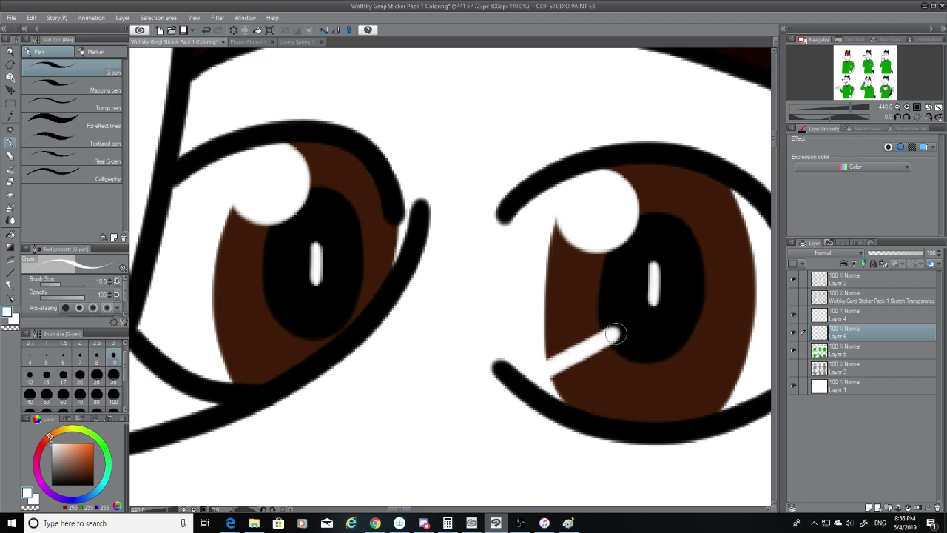
left_click_drag(614, 335, 574, 399)
key("ctrl+z")
mouse_move(616, 332)
left_mouse_down()
mouse_move(578, 401)
mouse_move(577, 387)
mouse_move(580, 401)
mouse_move(566, 397)
mouse_move(556, 381)
mouse_move(594, 358)
left_mouse_up()
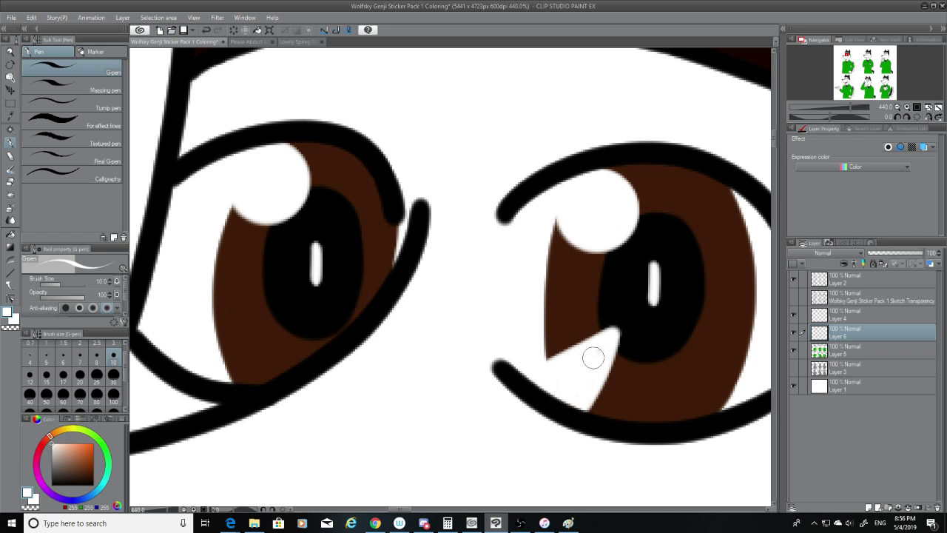
Paint a matching white wedge from the left pupil's lower-left edge to the iris rim, redoing its lower edge.
left_click_drag(287, 308, 211, 350)
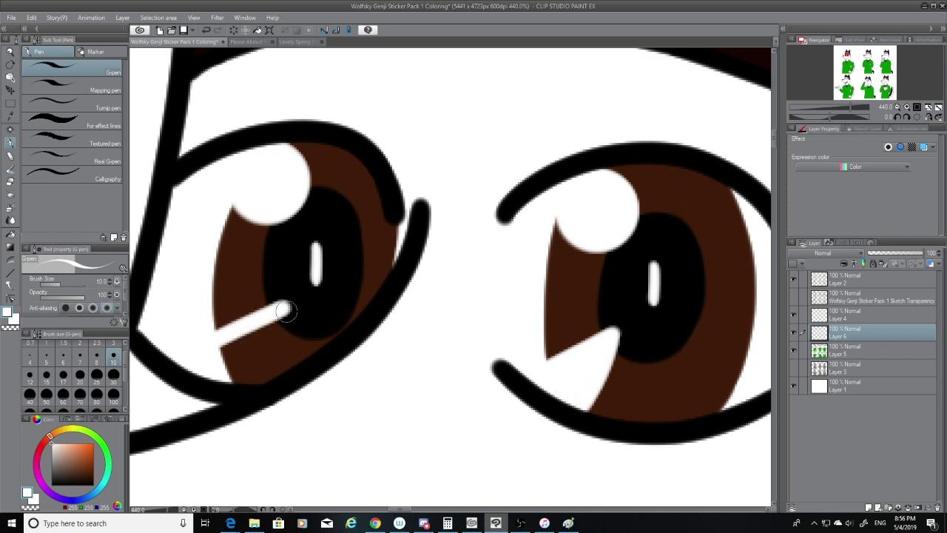
mouse_move(286, 309)
left_mouse_down()
mouse_move(228, 380)
mouse_move(241, 347)
left_mouse_up()
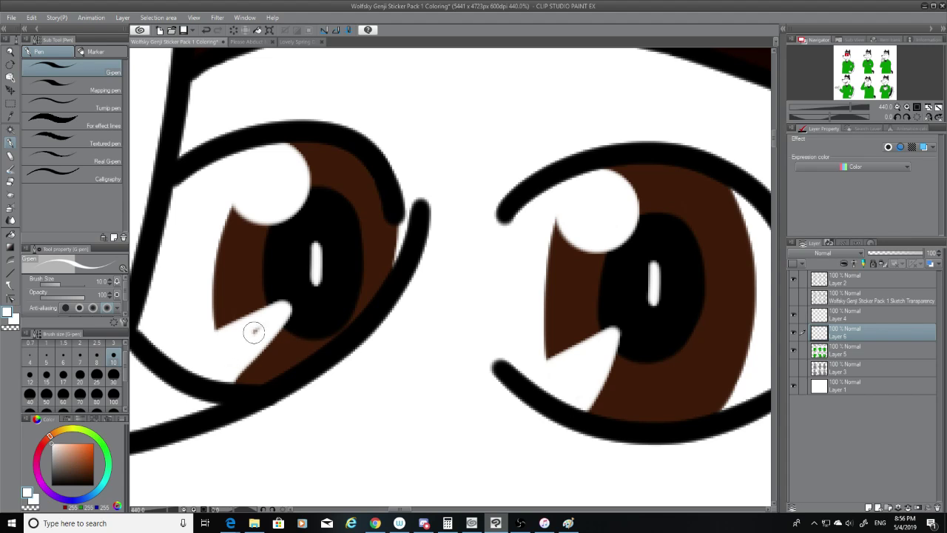
key("ctrl+z")
key("ctrl+z")
left_click_drag(282, 309, 243, 376)
key("ctrl+z")
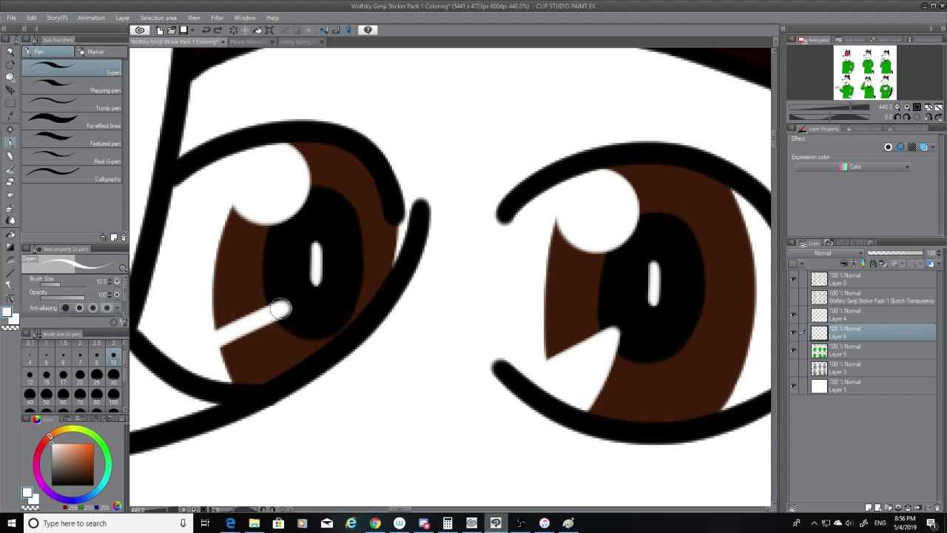
key("ctrl+y")
key("ctrl+z")
key("ctrl+y")
key("ctrl+z")
mouse_move(281, 308)
left_mouse_down()
mouse_move(241, 376)
mouse_move(235, 358)
left_mouse_up()
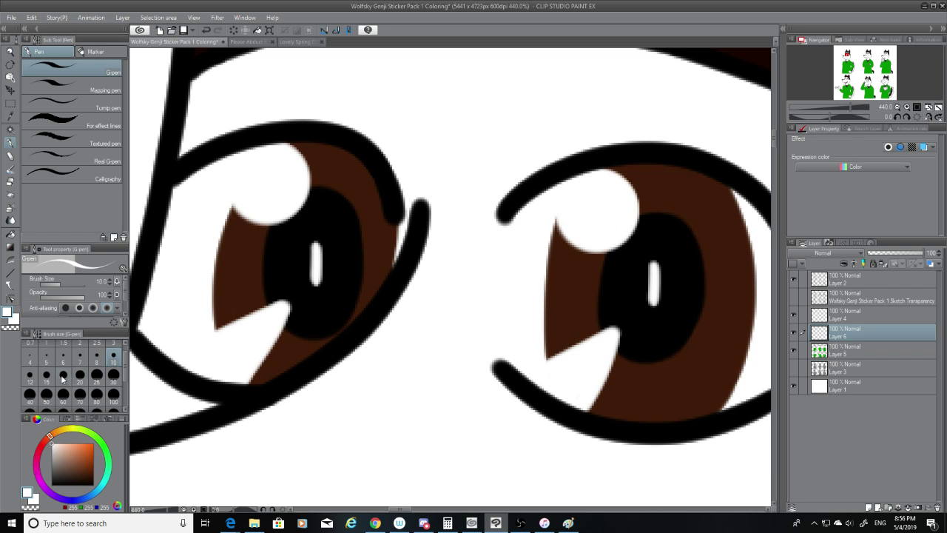
Paint a white streak from the right pupil's bottom to the iris's lower-right rim with the G-pen at size 12.
left_click(31, 376)
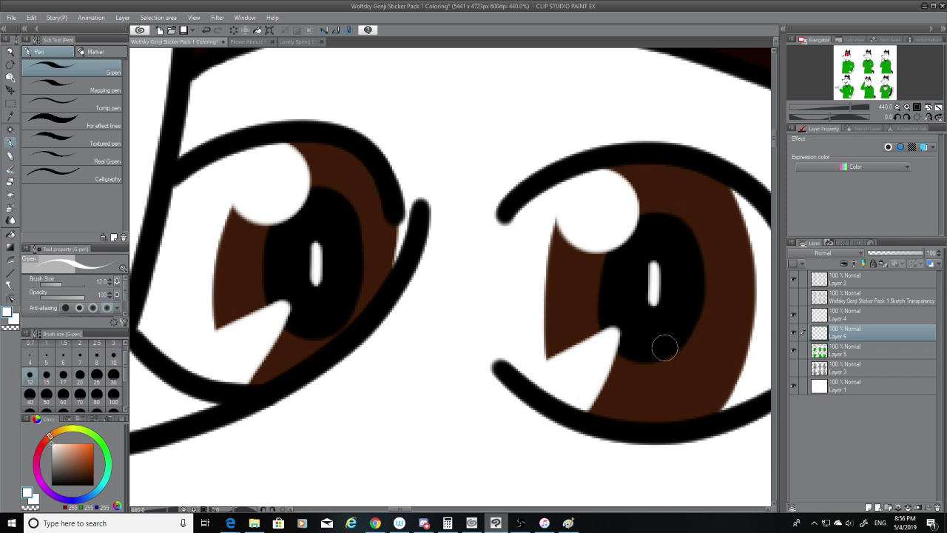
mouse_move(664, 348)
left_mouse_down()
mouse_move(778, 362)
mouse_move(694, 355)
mouse_move(743, 358)
left_mouse_up()
key("ctrl+z")
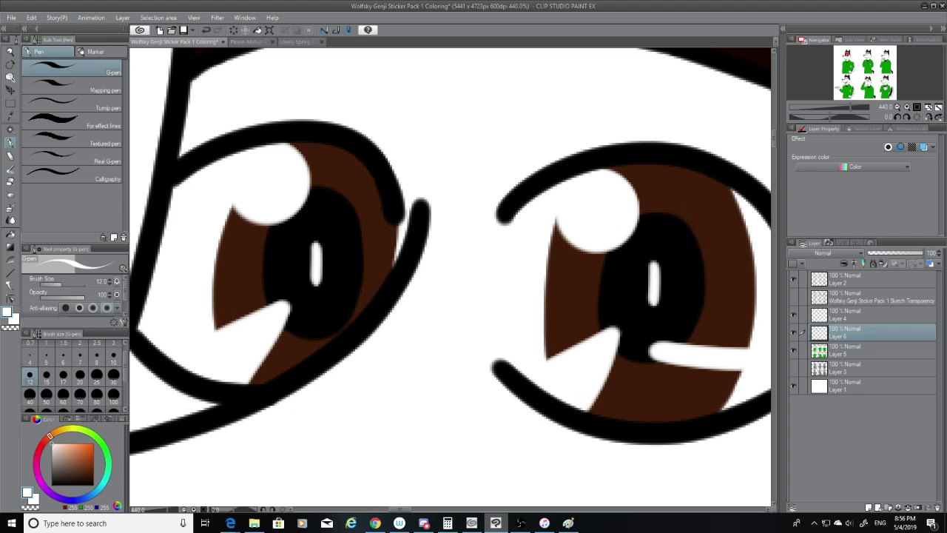
Enlarge the right pupil in black with the G-pen at size 50, covering its white glint.
scroll(622, 486, "down", 10)
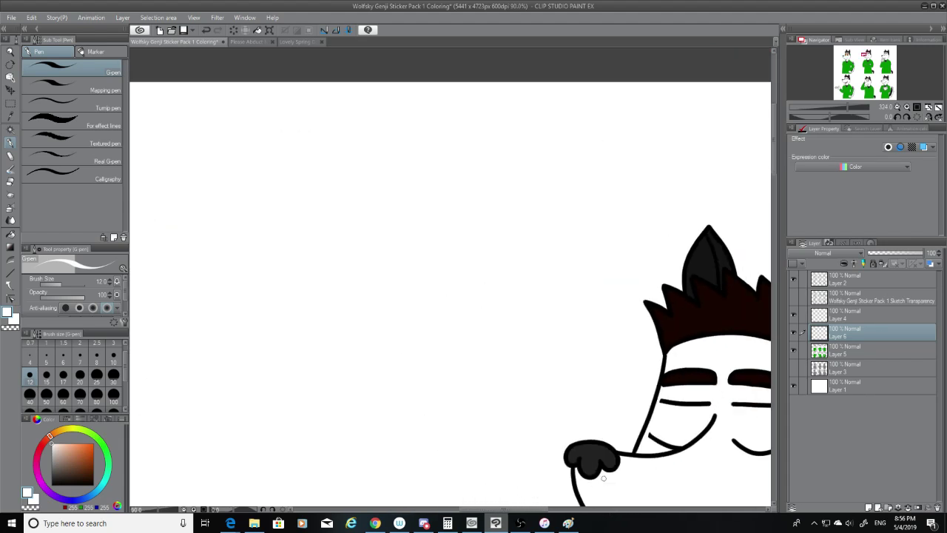
scroll(622, 487, "down", 2)
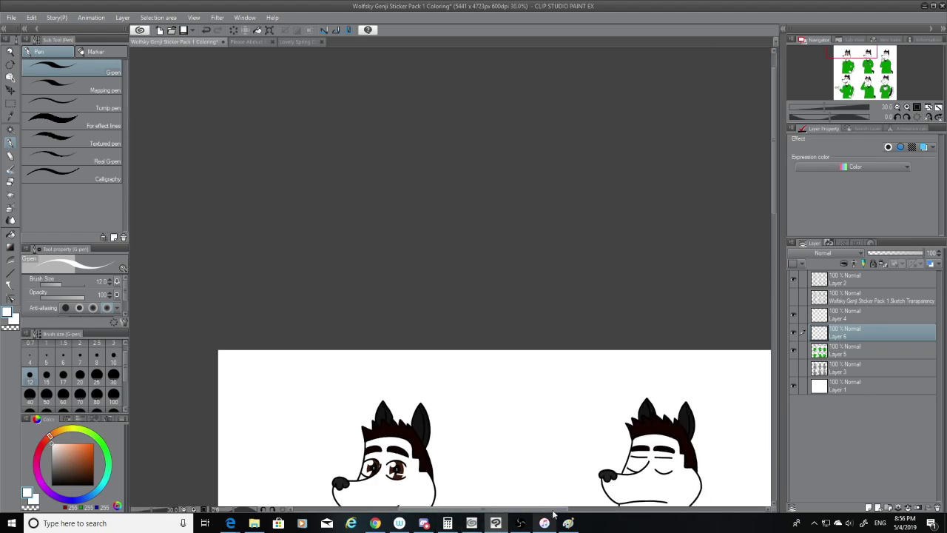
left_click_drag(554, 510, 509, 509)
scroll(524, 474, "up", 8)
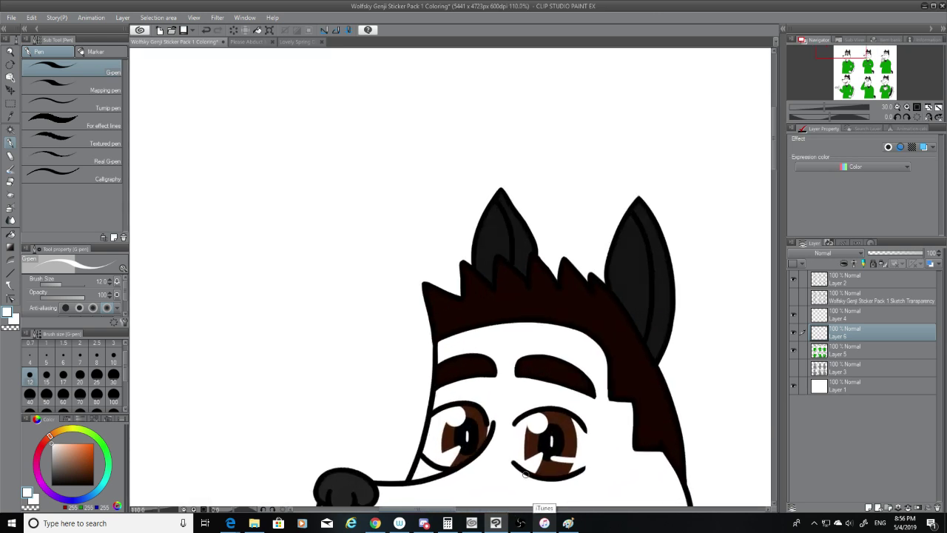
scroll(524, 474, "up", 4)
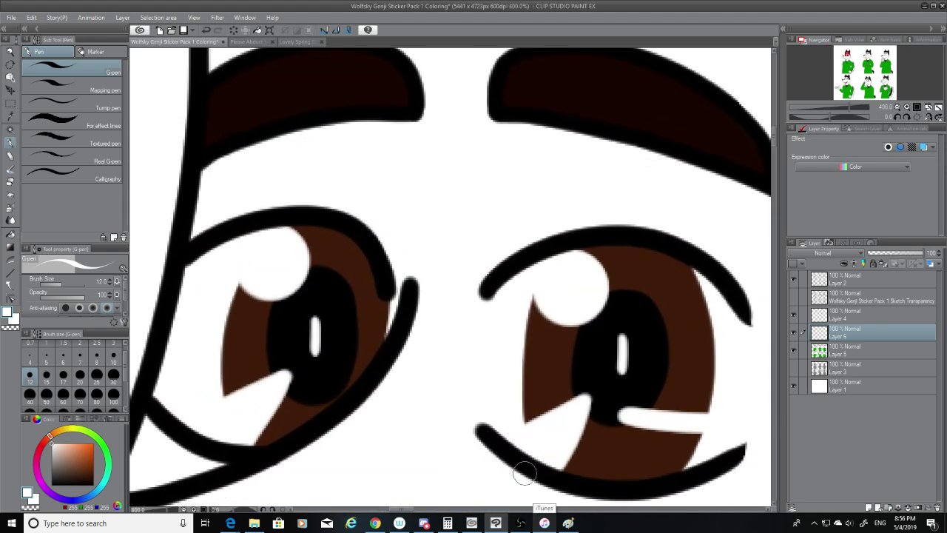
left_click_drag(76, 474, 45, 514)
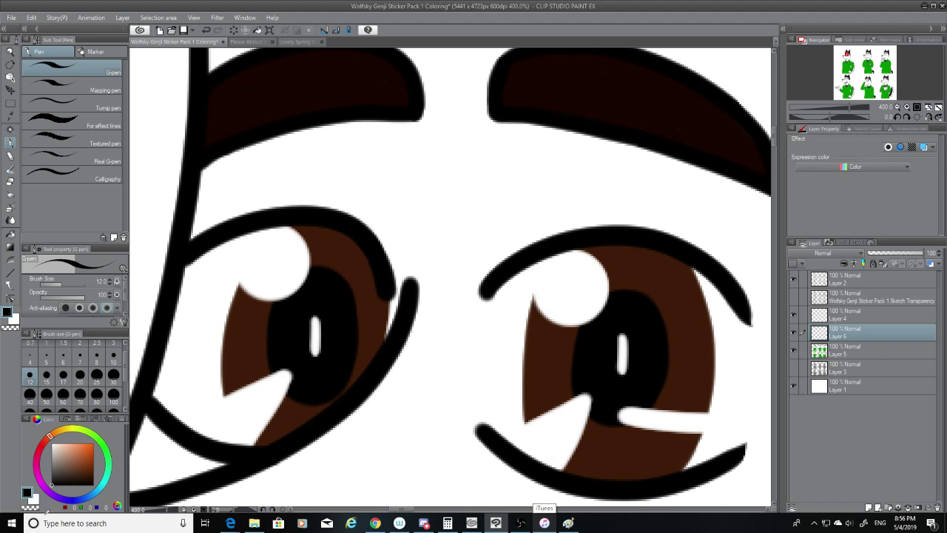
left_click(50, 394)
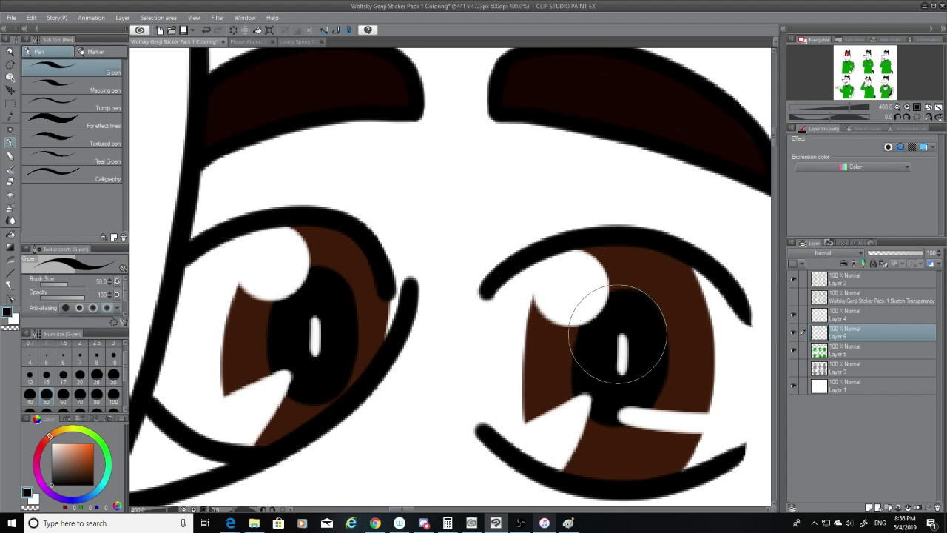
mouse_move(614, 342)
left_mouse_down()
mouse_move(621, 334)
mouse_move(609, 370)
mouse_move(614, 317)
mouse_move(620, 383)
mouse_move(592, 374)
mouse_move(607, 322)
mouse_move(614, 370)
left_mouse_up()
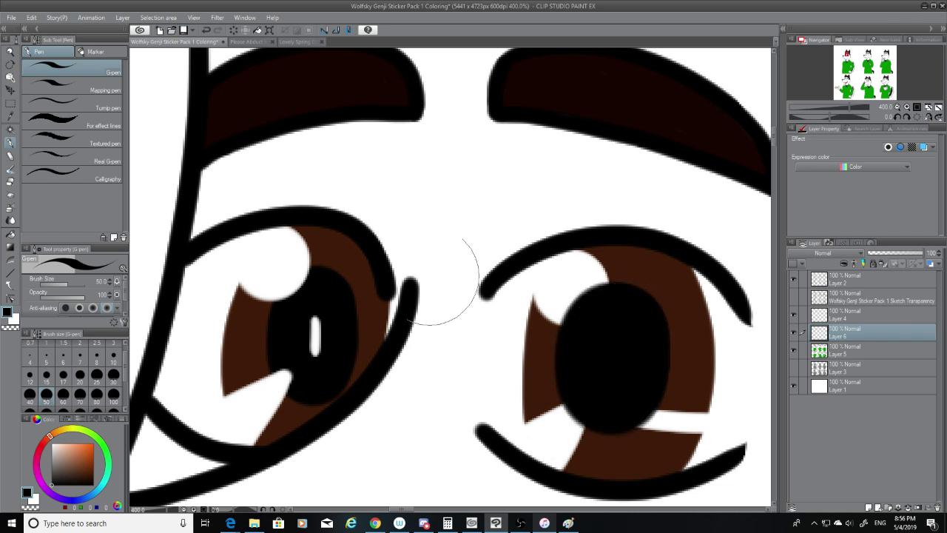
Examine the wolf's eye highlights in the Lovely Spring Day Coloring and Please Abduct Me Outfit #2 Coloring drawings.
left_click(252, 42)
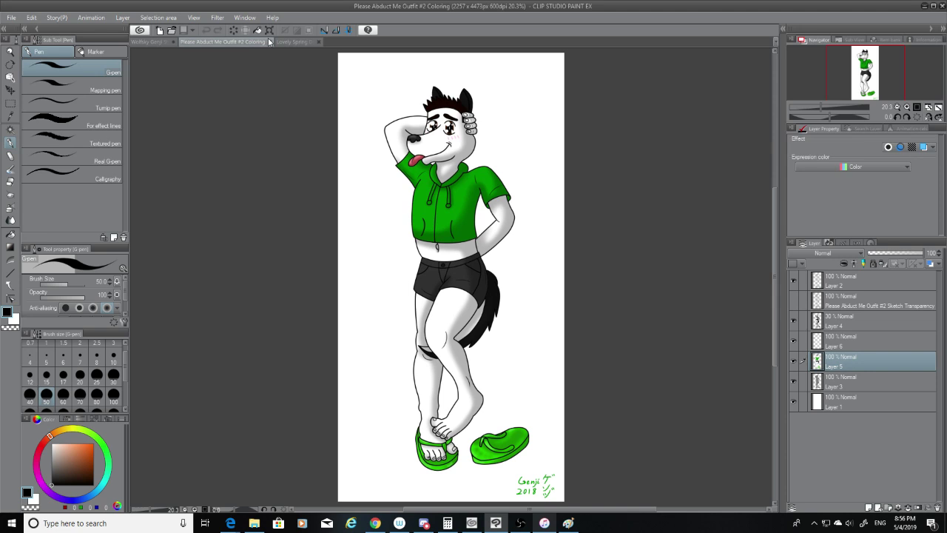
left_click(285, 42)
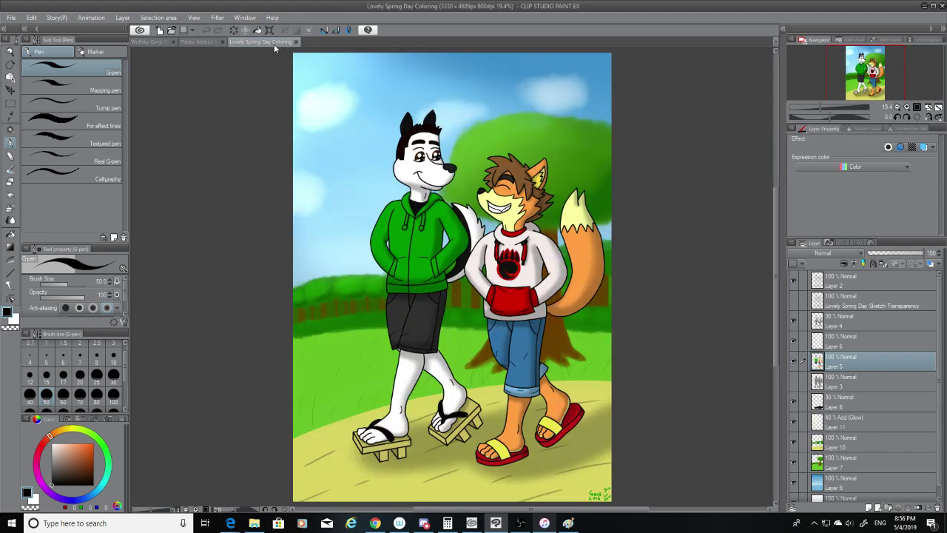
scroll(444, 135, "up", 10)
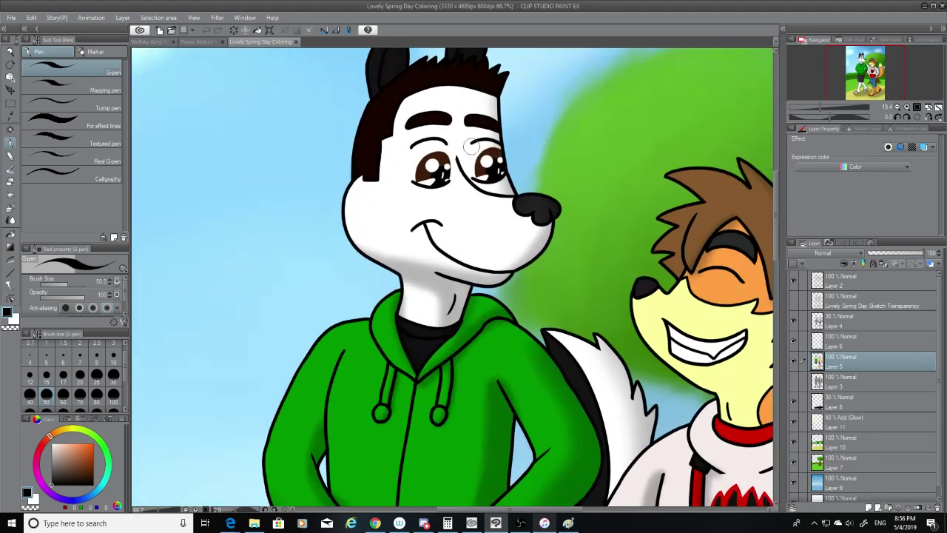
scroll(453, 132, "up", 2)
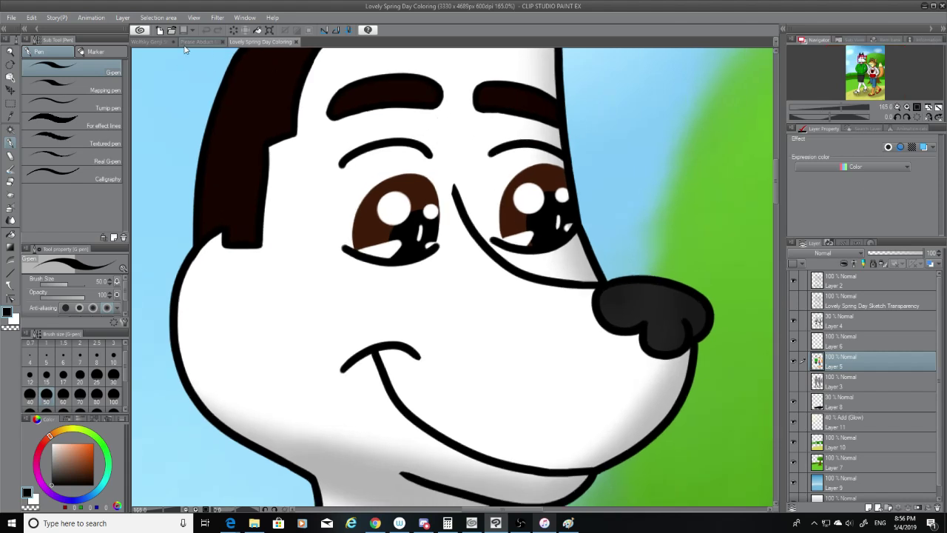
left_click(194, 42)
scroll(468, 94, "up", 6)
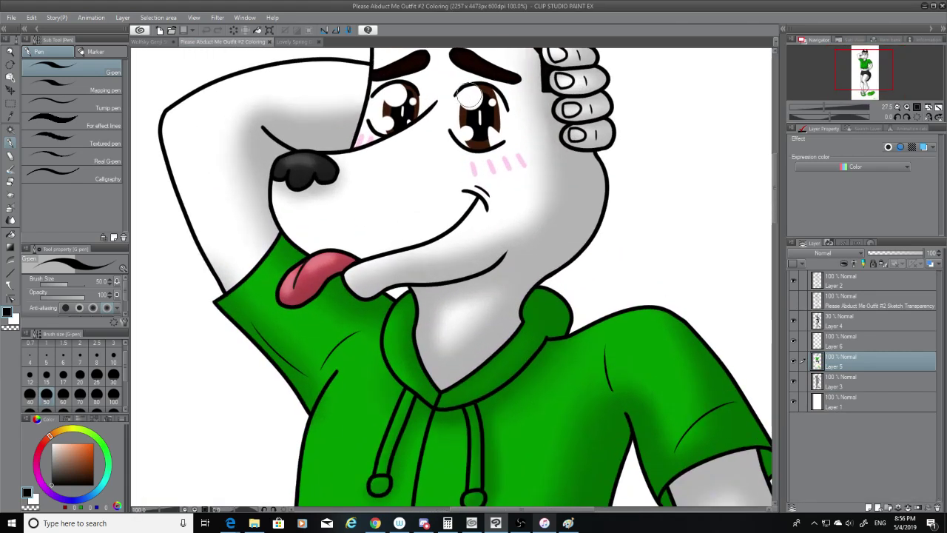
scroll(468, 94, "up", 2)
Return to the Wolfsky Genji Sticker Pack 1 Coloring file and enlarge the left pupil in black, covering its white glint.
left_click(145, 41)
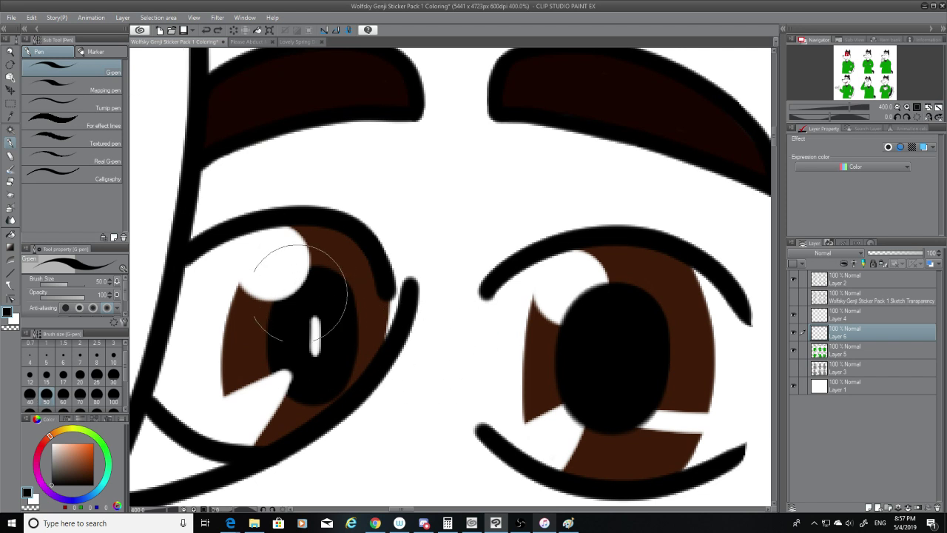
mouse_move(304, 296)
left_mouse_down()
mouse_move(315, 336)
mouse_move(305, 360)
mouse_move(307, 303)
mouse_move(302, 362)
mouse_move(303, 299)
mouse_move(294, 365)
left_mouse_up()
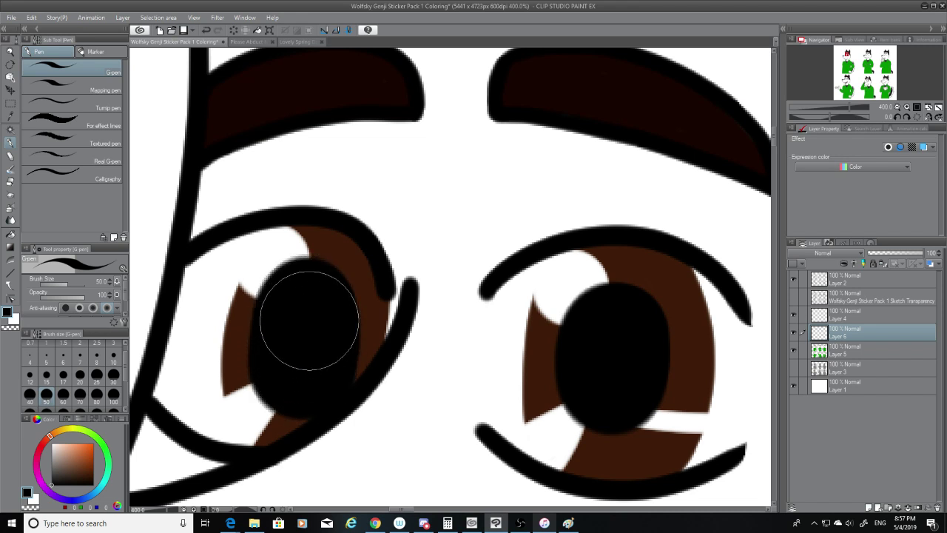
Enlarge the right pupil in black and stamp a size 40 white round highlight at the upper left of both pupils.
mouse_move(612, 322)
left_mouse_down()
mouse_move(603, 370)
mouse_move(626, 364)
mouse_move(620, 317)
mouse_move(627, 363)
left_mouse_up()
mouse_move(615, 400)
left_mouse_down()
mouse_move(602, 360)
mouse_move(613, 318)
mouse_move(607, 338)
mouse_move(620, 370)
mouse_move(603, 328)
mouse_move(581, 348)
left_mouse_up()
key("x")
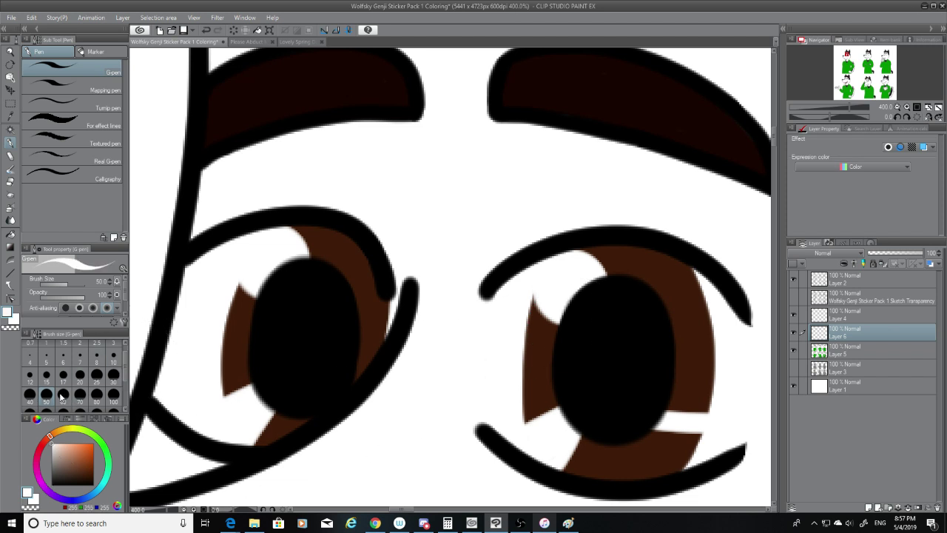
left_click(30, 400)
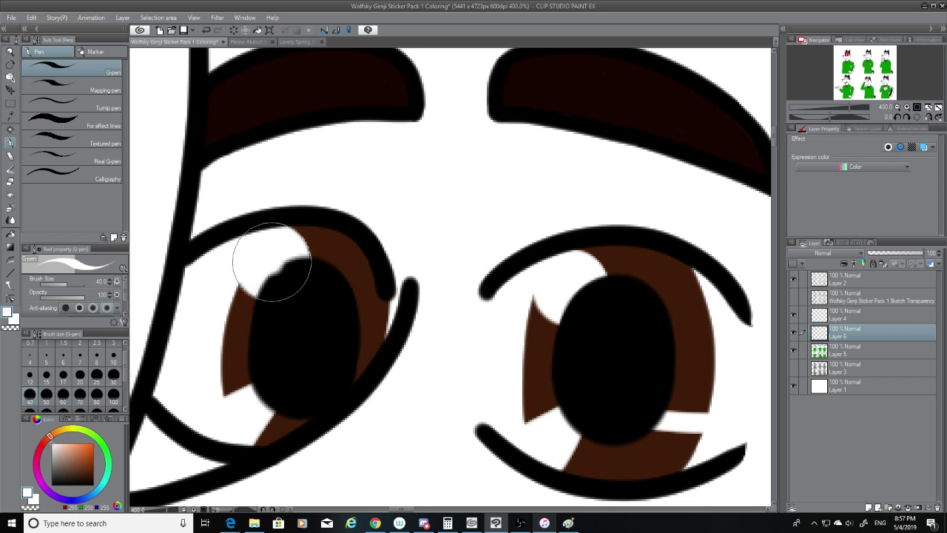
left_click(275, 263)
left_click(571, 287)
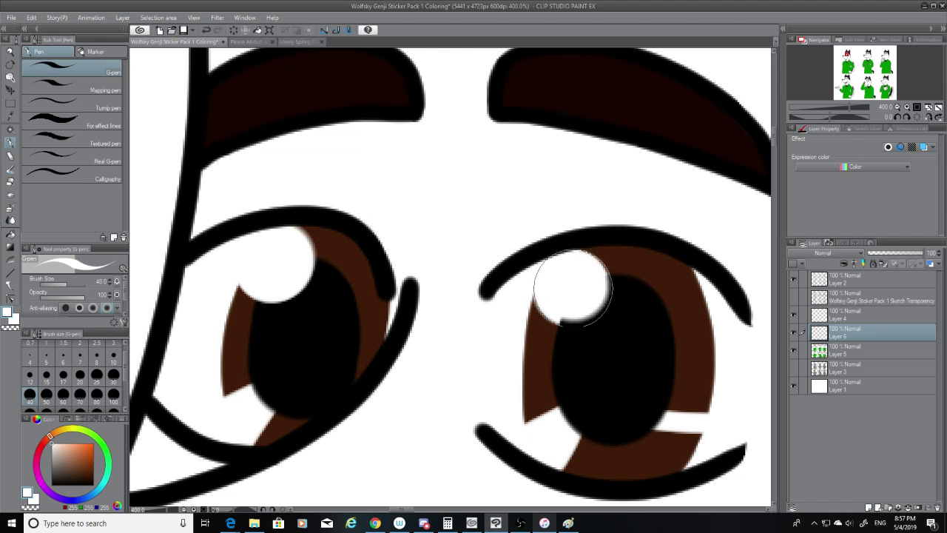
Paint white wedge highlights into the lower left of both pupils with the G-pen at size 10.
left_click(113, 358)
mouse_move(225, 388)
left_mouse_down()
mouse_move(270, 378)
mouse_move(232, 400)
mouse_move(286, 373)
mouse_move(250, 438)
left_mouse_up()
key("ctrl+z")
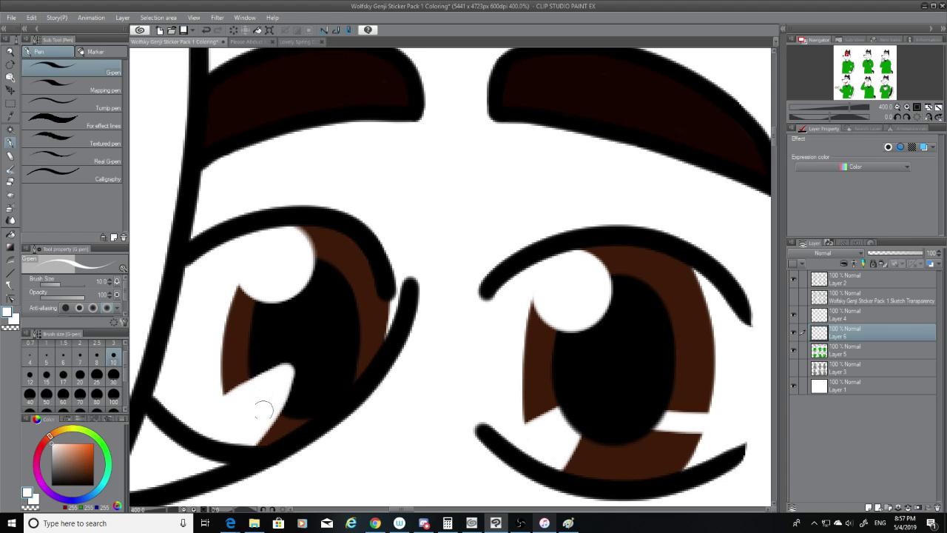
mouse_move(579, 394)
left_mouse_down()
mouse_move(557, 414)
mouse_move(596, 393)
mouse_move(554, 462)
left_mouse_up()
key("ctrl+z")
key("ctrl+z")
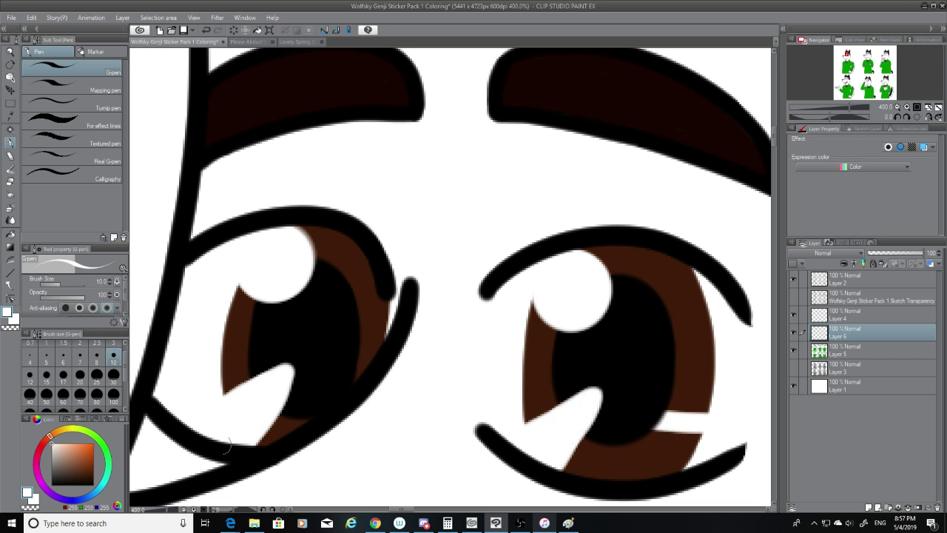
Paint white horizontal streaks from the lower right of both pupils towards the iris rims with the G-pen at size 12.
left_click(34, 380)
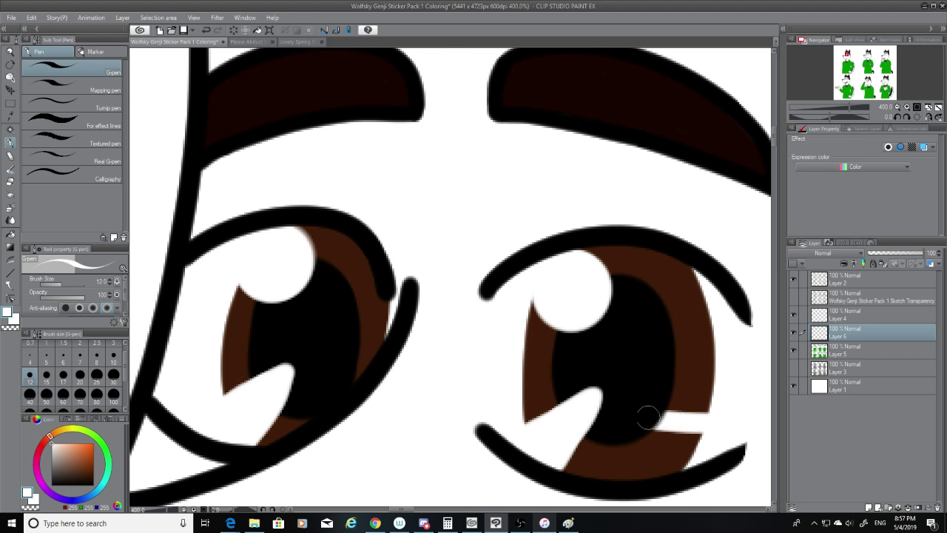
left_click_drag(646, 419, 718, 425)
key("ctrl+z")
left_click_drag(632, 419, 726, 416)
key("ctrl+z")
mouse_move(630, 420)
left_mouse_down()
mouse_move(747, 425)
mouse_move(727, 423)
left_mouse_up()
key("ctrl+z")
key("ctrl+z")
left_click_drag(634, 419, 733, 425)
left_click_drag(305, 393, 366, 396)
key("ctrl+z")
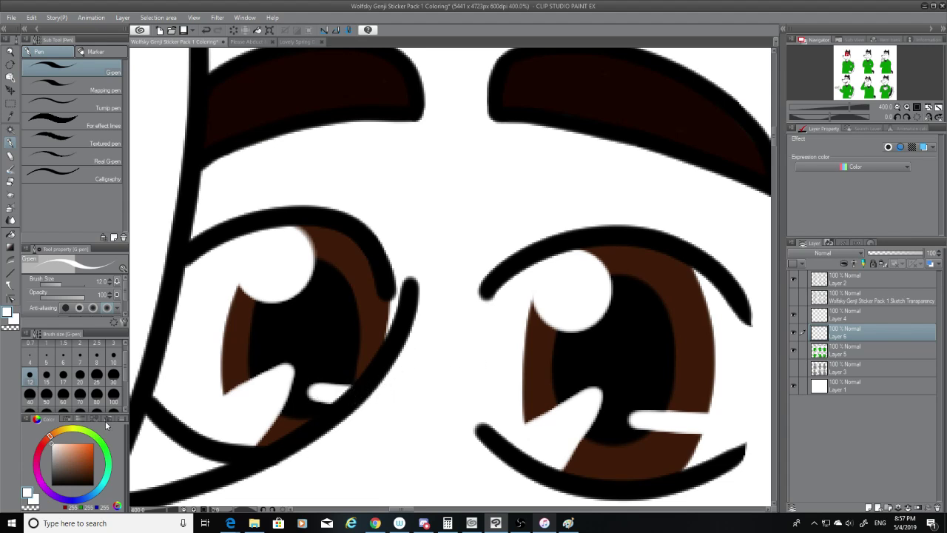
Paint a short vertical white glint in the middle of the left pupil with the G-pen at size 7.
left_click(80, 360)
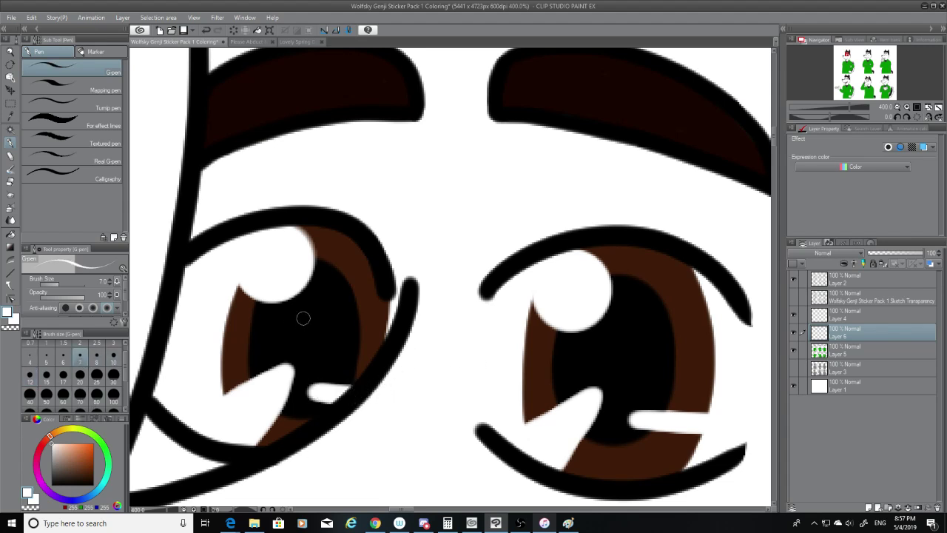
left_click_drag(304, 319, 308, 354)
key("ctrl+z")
key("ctrl+z")
key("ctrl+z")
key("ctrl+z")
left_click_drag(308, 320, 310, 354)
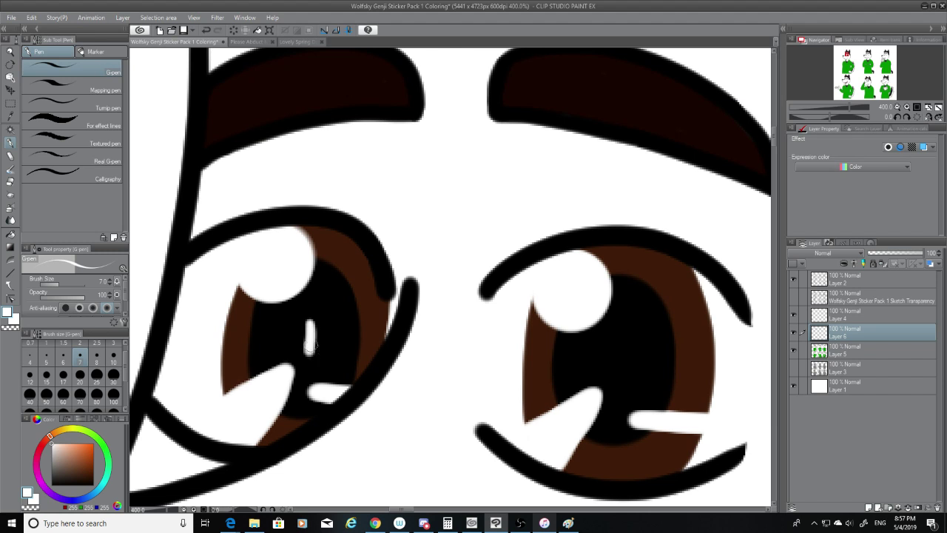
key("ctrl+z")
left_click_drag(311, 319, 309, 345)
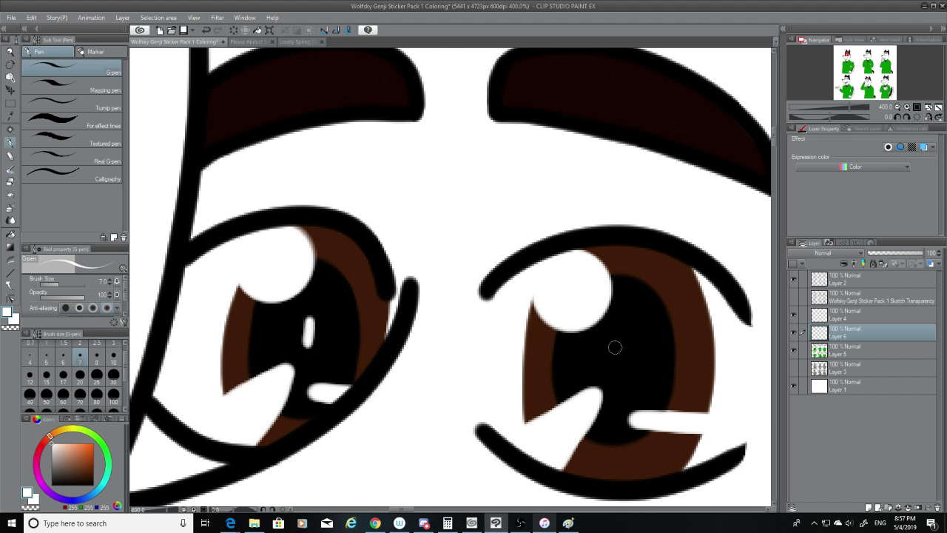
Paint a matching short vertical white glint in the middle of the right pupil.
left_click_drag(617, 343, 615, 376)
key("ctrl+z")
left_click_drag(617, 336, 619, 378)
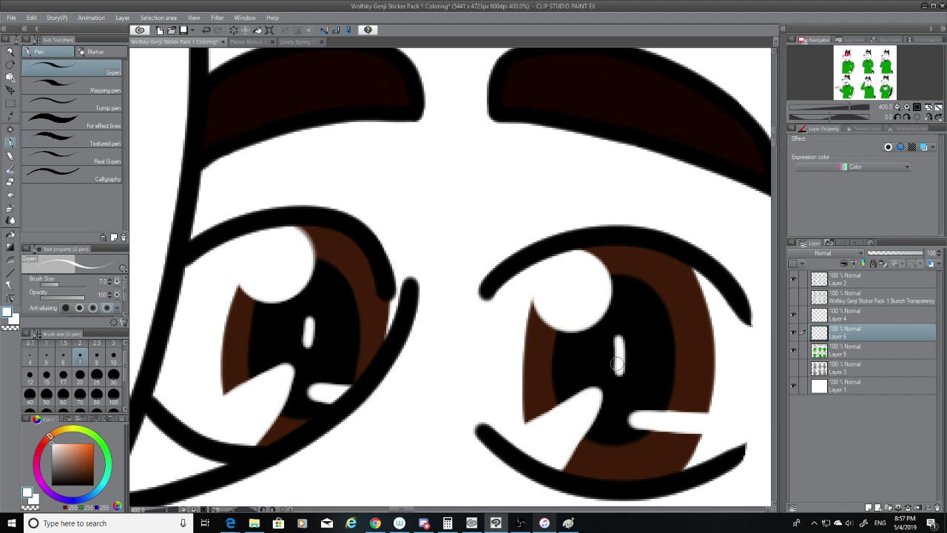
key("ctrl+z")
left_click_drag(622, 339, 619, 374)
key("ctrl+z")
left_click_drag(618, 339, 618, 367)
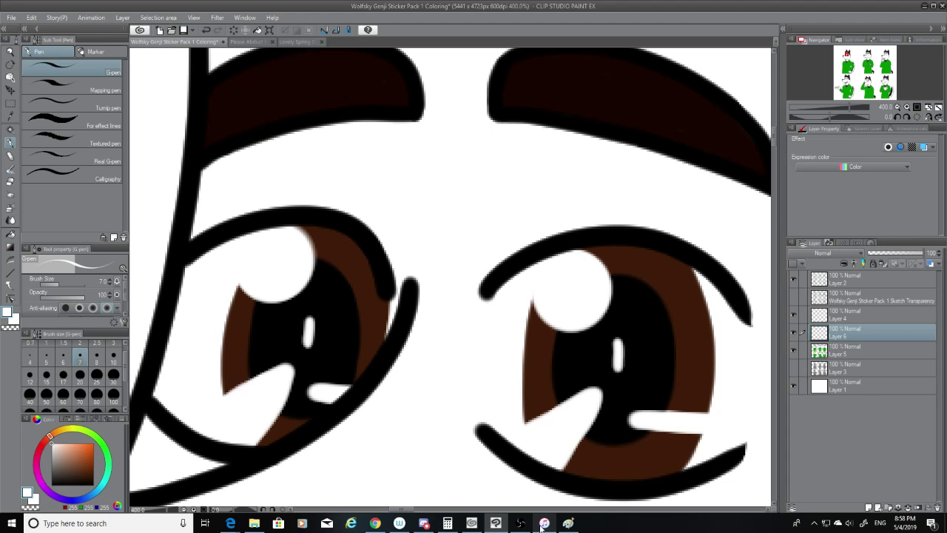
Stamp a smaller white round highlight at the upper right of both pupils with the G-pen at size 30.
scroll(596, 414, "down", 14)
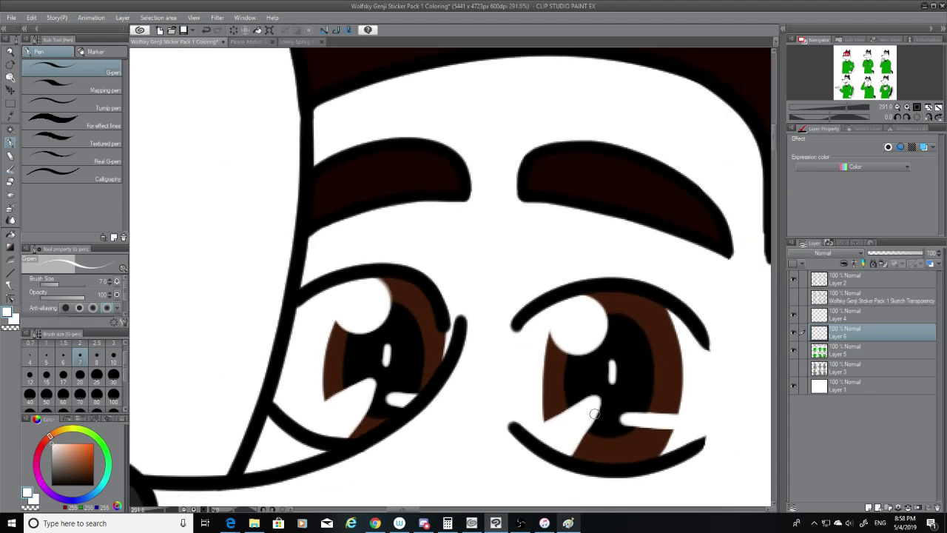
key("ctrl+minus")
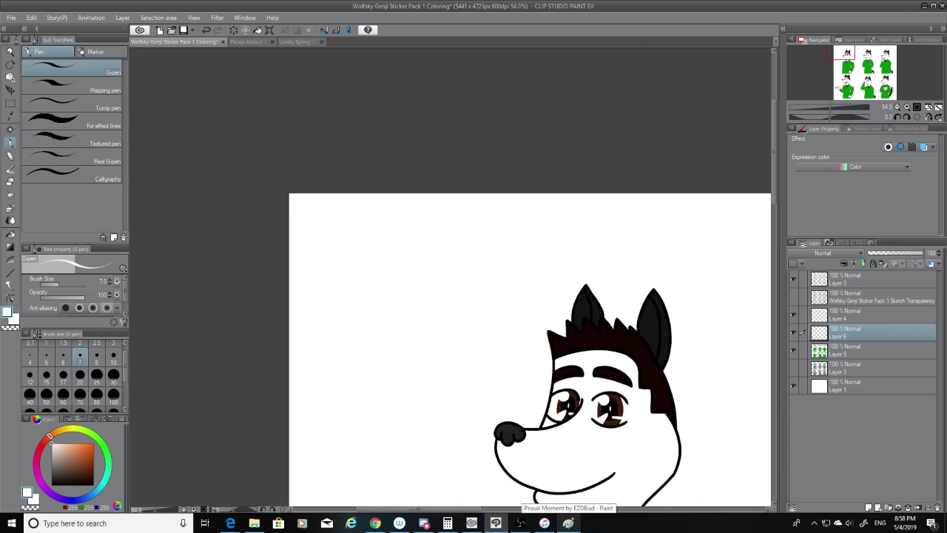
left_click_drag(465, 509, 506, 509)
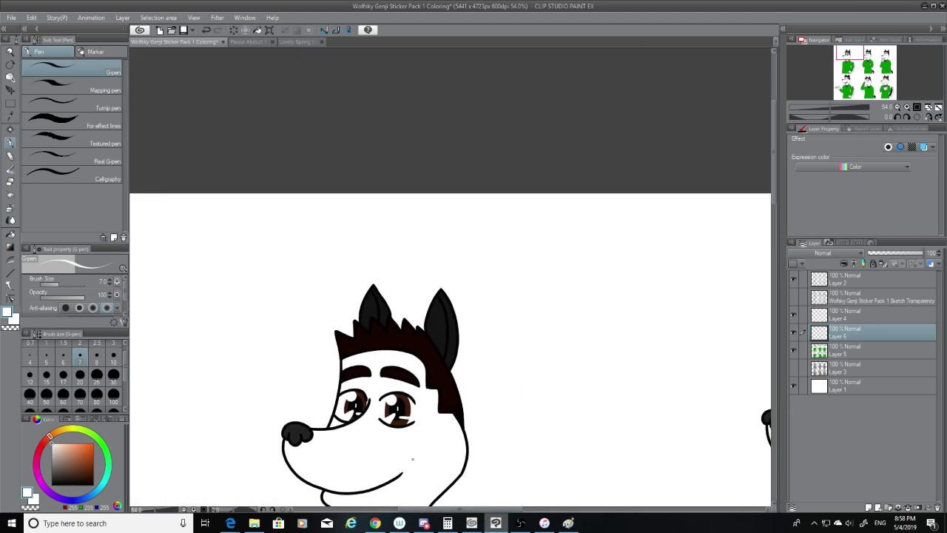
scroll(413, 458, "up", 14)
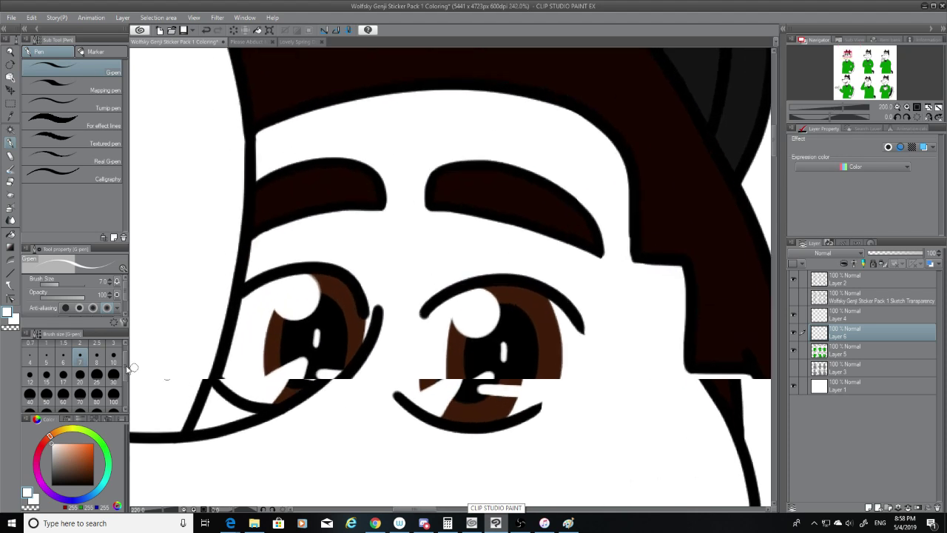
left_click(112, 377)
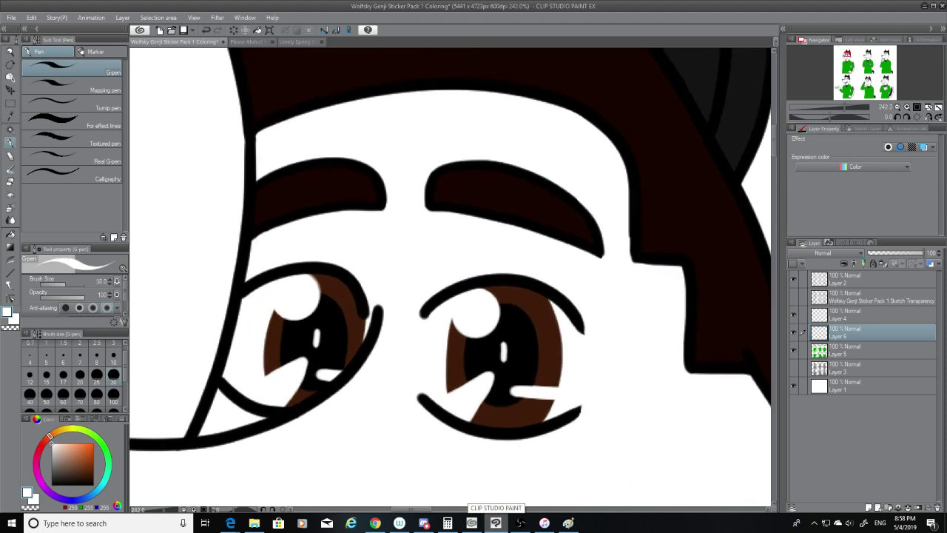
left_click(532, 322)
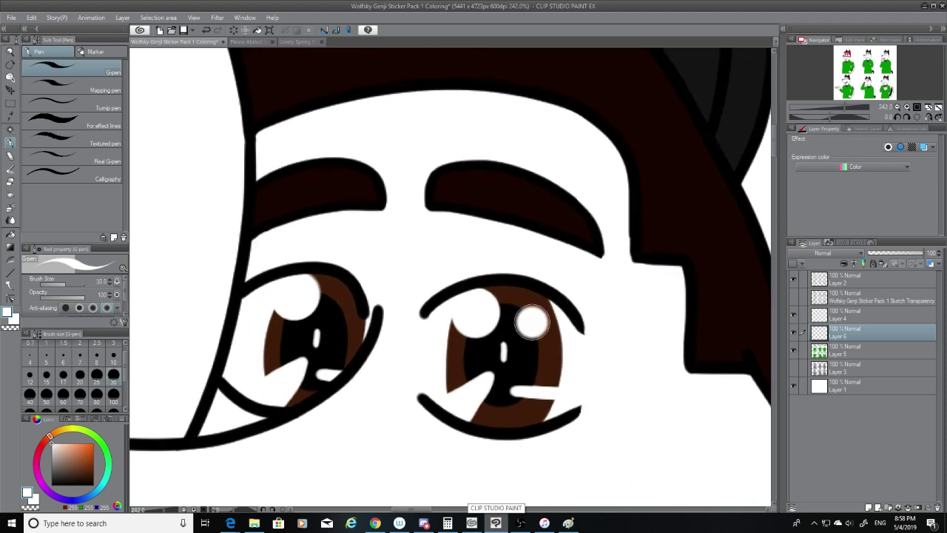
left_click(340, 309)
On Layer 2, erase the inner edge of the left eye's upper lid line beside the small highlight with the Hard eraser at size 20.
scroll(341, 309, "up", 3)
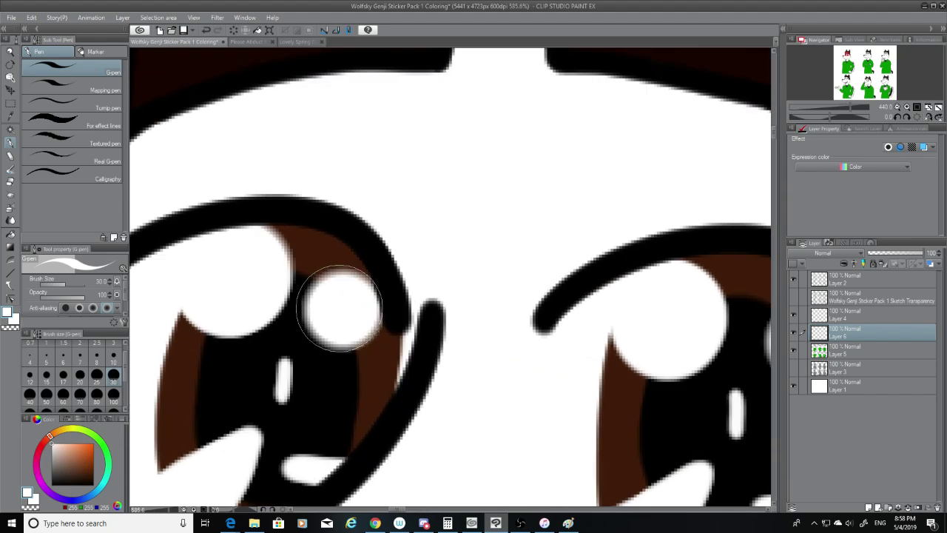
scroll(504, 333, "down", 5)
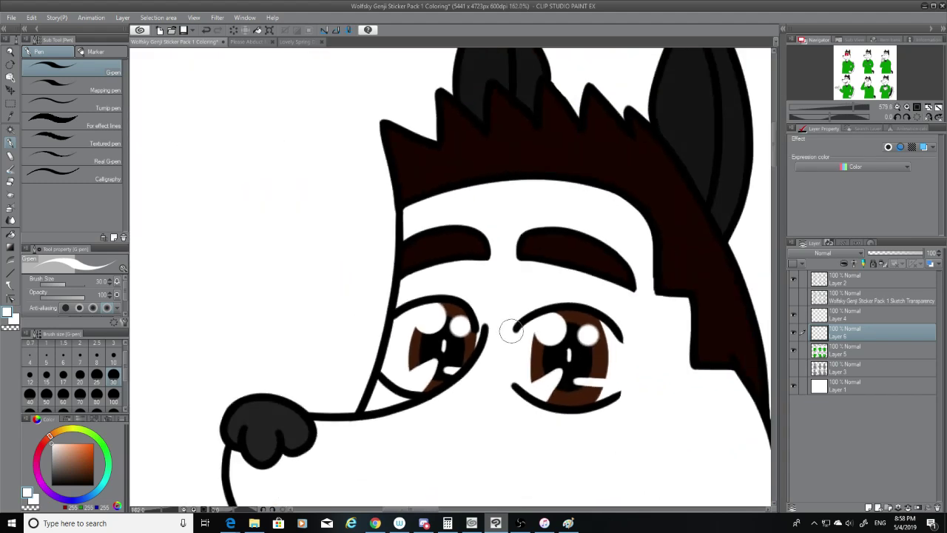
scroll(510, 328, "up", 1)
scroll(511, 328, "up", 5)
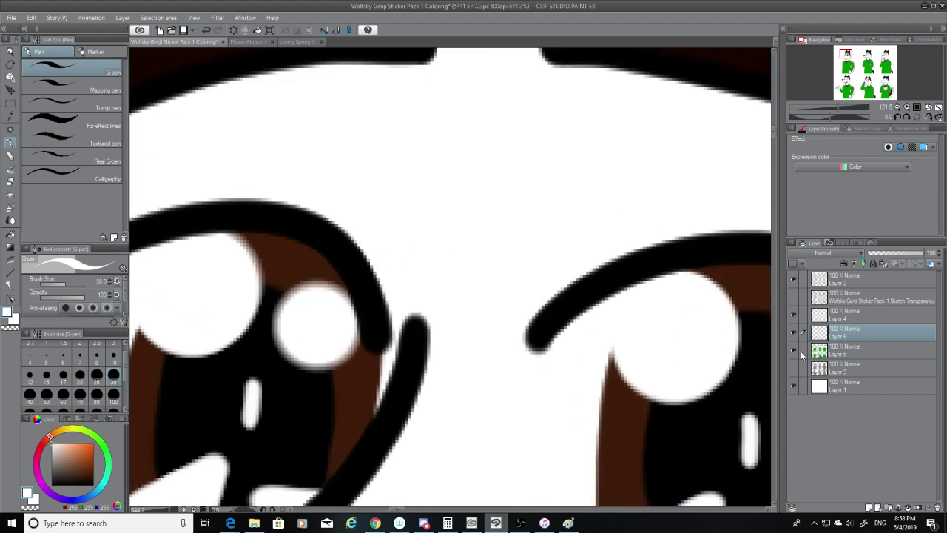
left_click(858, 283)
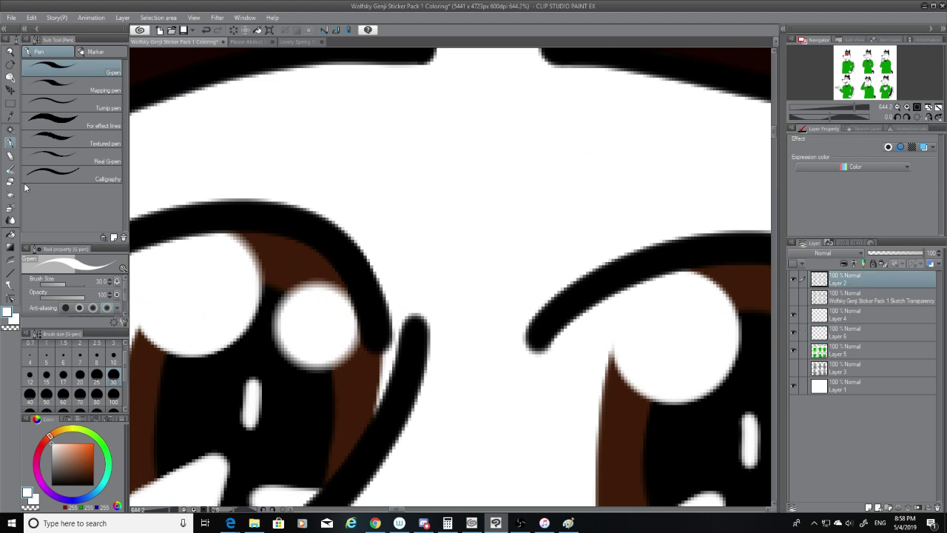
key("e")
left_click_drag(400, 308, 363, 341)
key("ctrl+z")
left_click(80, 373)
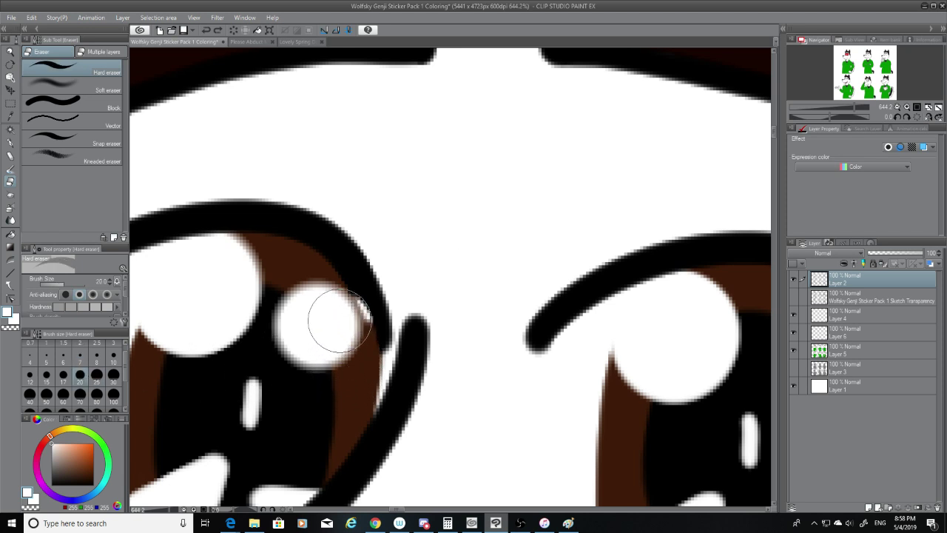
mouse_move(345, 362)
left_mouse_down()
mouse_move(329, 313)
mouse_move(288, 283)
mouse_move(313, 286)
mouse_move(334, 334)
mouse_move(368, 366)
mouse_move(385, 355)
left_mouse_up()
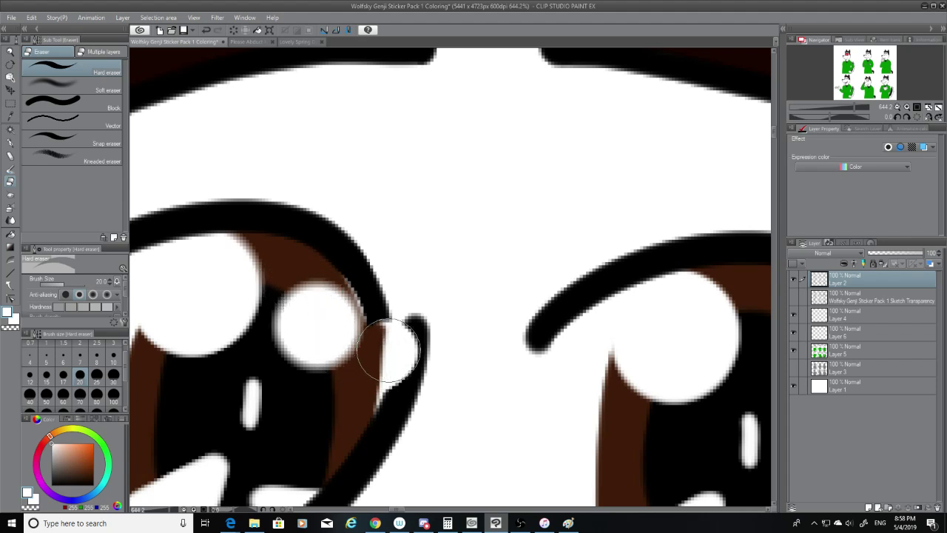
key("ctrl+z")
Trim the tip and outer edge of the left eye's upper lid line with the Hard eraser at size 7.
left_click(82, 360)
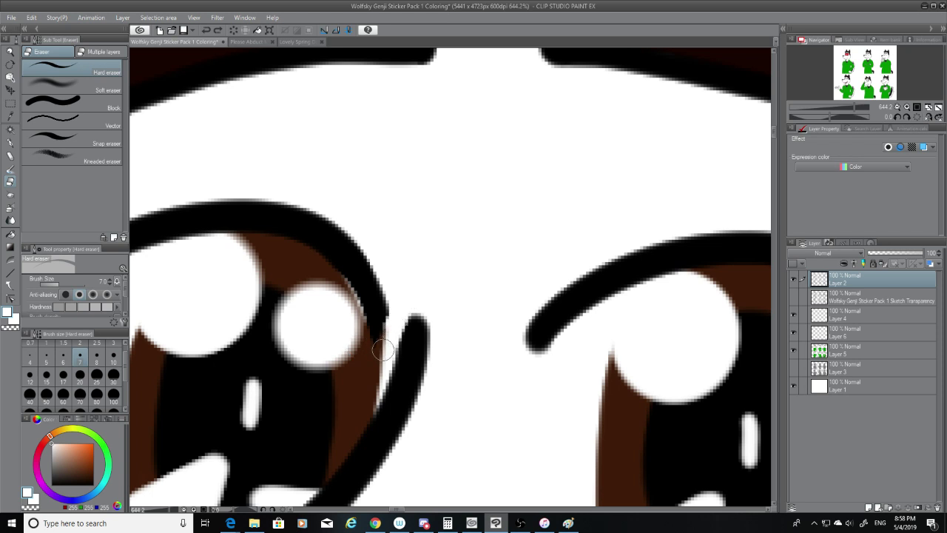
mouse_move(393, 317)
left_mouse_down()
mouse_move(364, 356)
mouse_move(378, 340)
mouse_move(357, 340)
mouse_move(389, 321)
mouse_move(394, 282)
left_mouse_up()
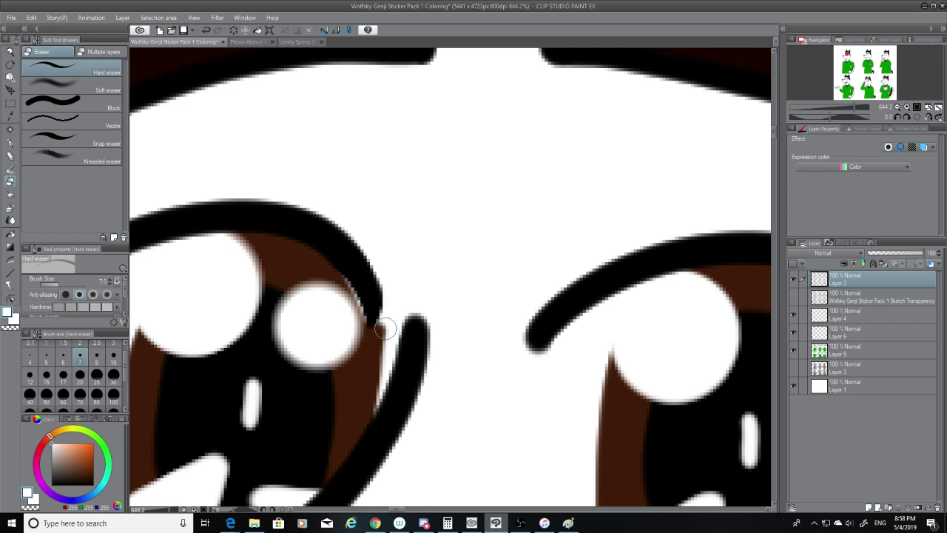
left_click_drag(385, 328, 366, 329)
key("x")
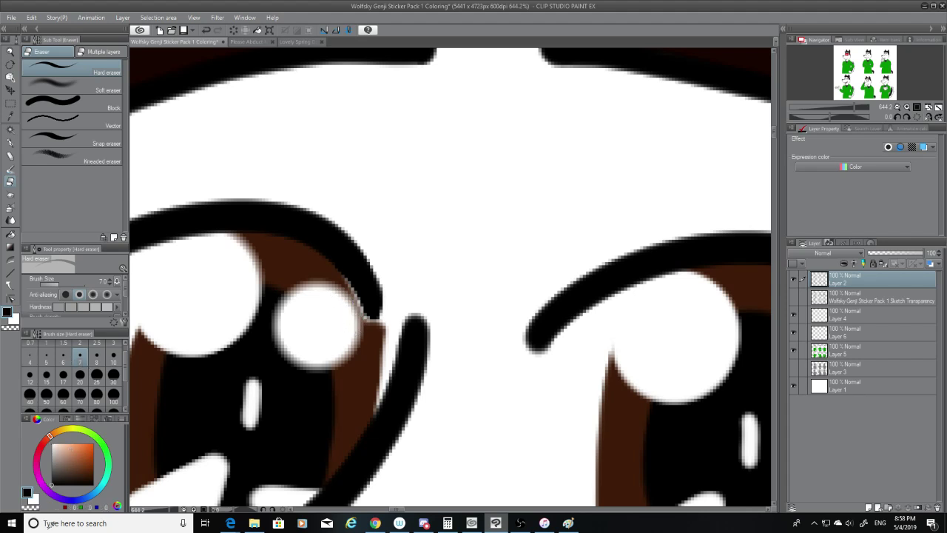
left_click(9, 145)
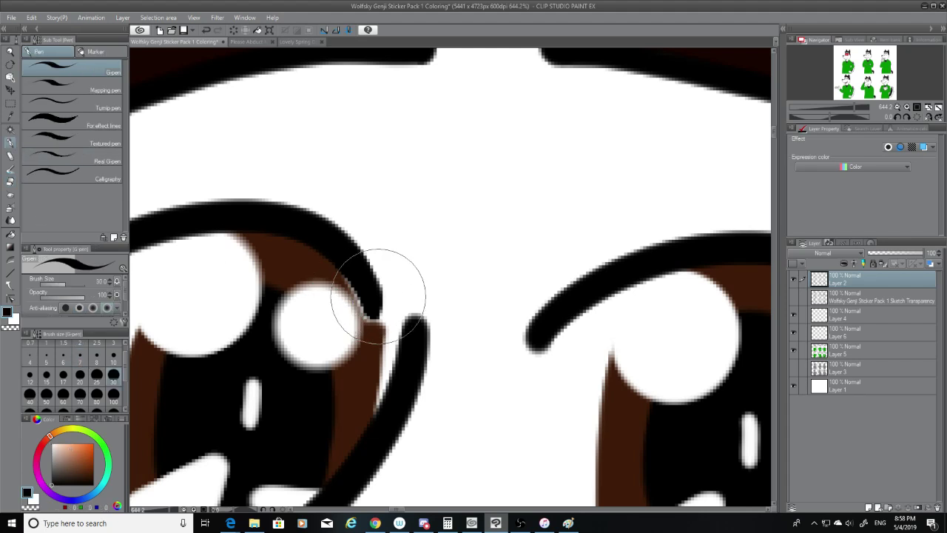
left_click(80, 357)
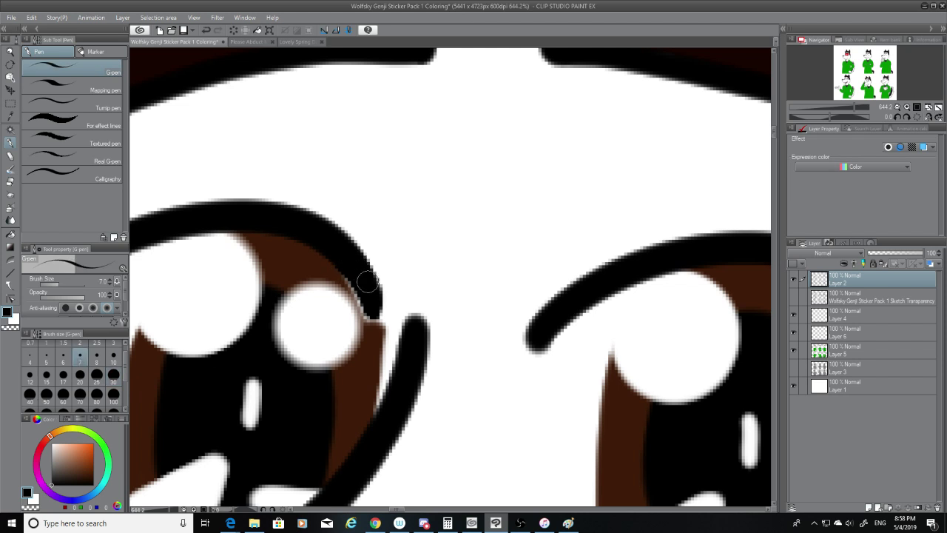
mouse_move(368, 281)
left_mouse_down()
mouse_move(373, 313)
mouse_move(334, 255)
mouse_move(366, 278)
mouse_move(373, 312)
mouse_move(352, 279)
left_mouse_up()
key("ctrl+z")
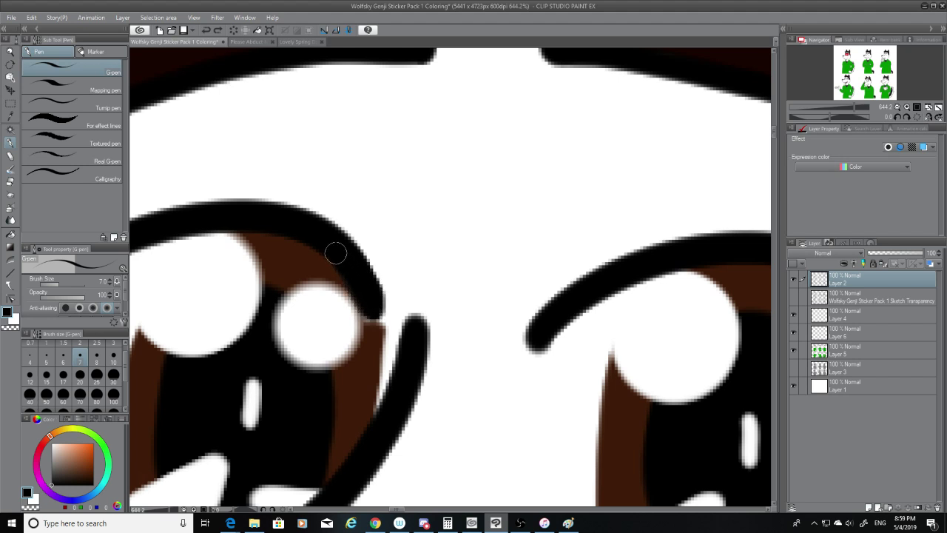
key("ctrl+z")
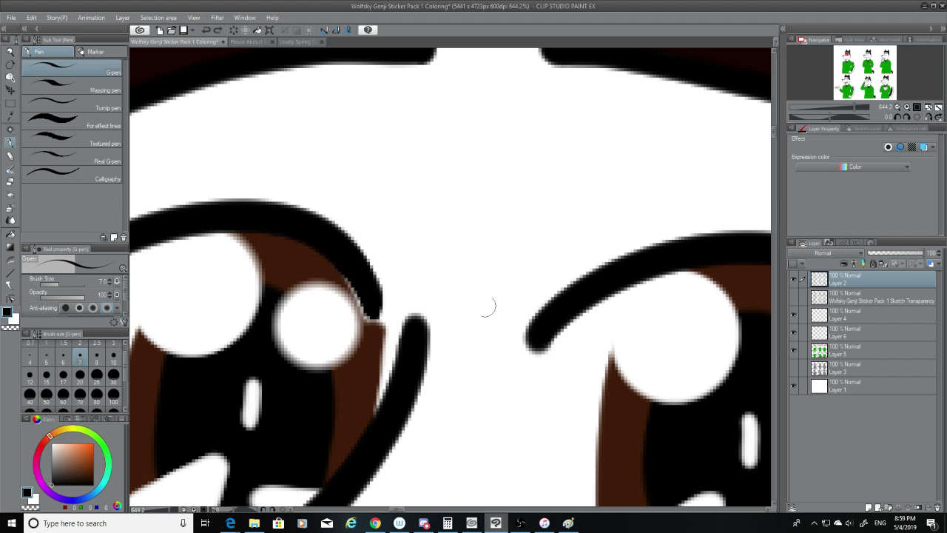
Erase the right end of the left eye's upper lid line with the Hard eraser at size 20.
left_click(10, 182)
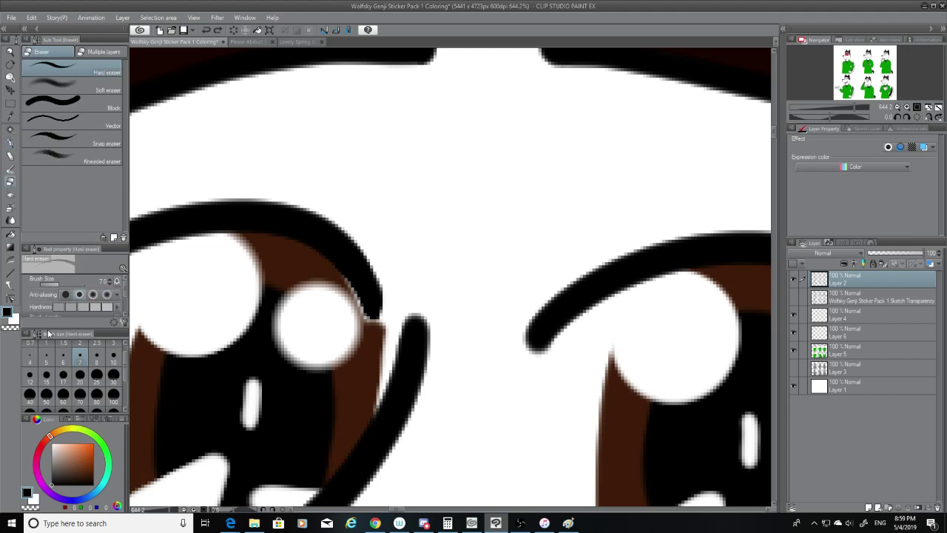
left_click(79, 376)
mouse_move(390, 276)
left_mouse_down()
mouse_move(372, 298)
mouse_move(332, 304)
mouse_move(370, 265)
mouse_move(324, 300)
mouse_move(328, 293)
left_mouse_up()
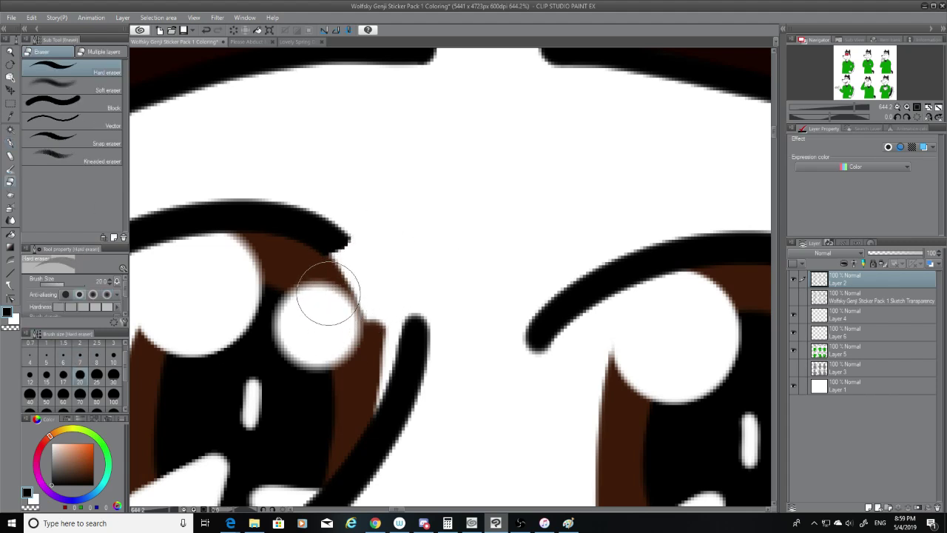
Redraw the right end of the left eye's upper lid line in black with the G-pen at size 12.
left_click(10, 143)
left_click(29, 380)
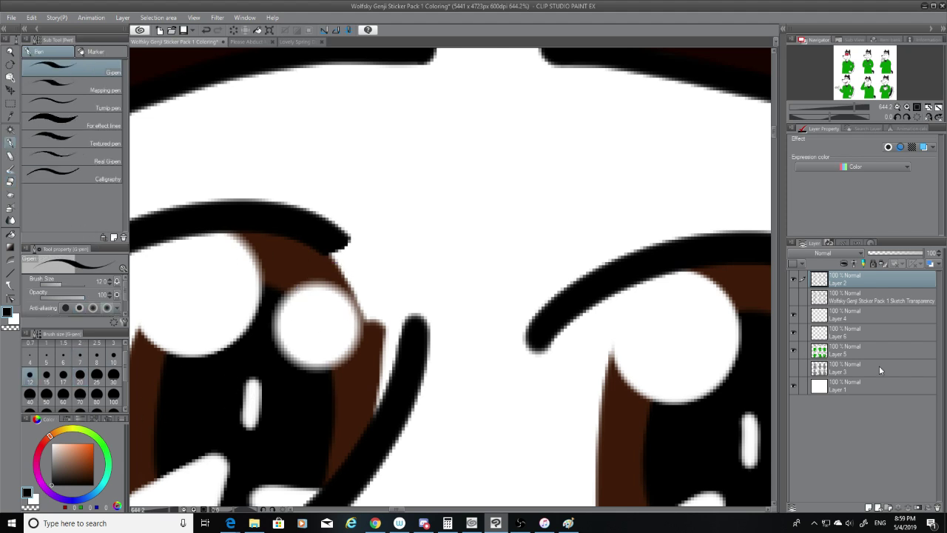
left_click_drag(333, 243, 372, 285)
key("ctrl+z")
left_click_drag(333, 243, 375, 288)
On Layer 5, paint the gap between the left eye's small highlight and upper lid line in the sampled iris brown with the size 12 G-pen.
left_click(869, 353)
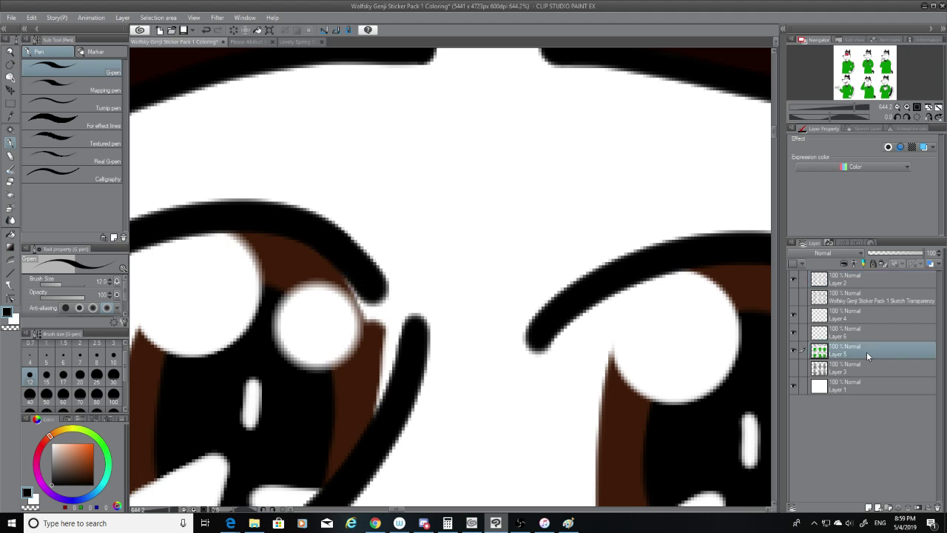
left_click(10, 116)
left_click(293, 280)
left_click(10, 142)
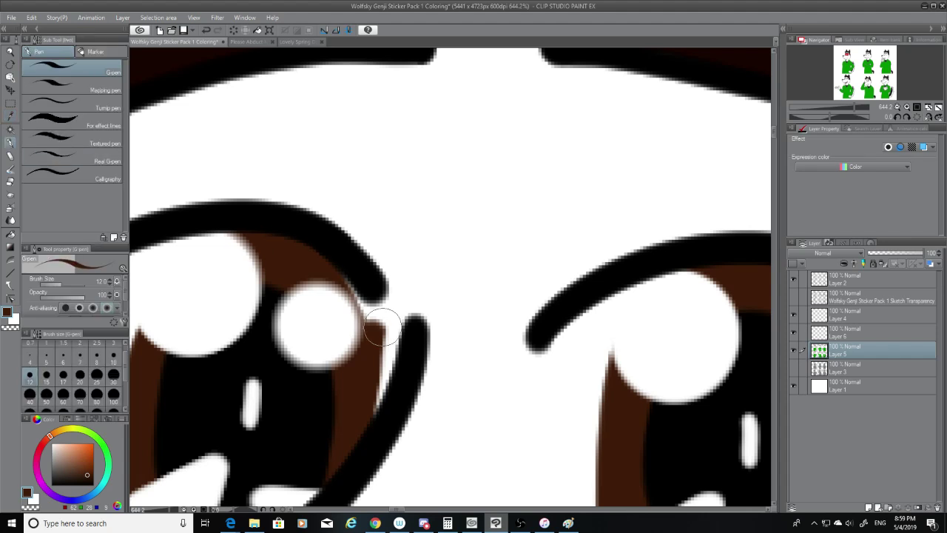
mouse_move(338, 259)
left_mouse_down()
mouse_move(372, 320)
mouse_move(370, 363)
left_mouse_up()
key("ctrl+z")
left_click_drag(341, 274, 359, 384)
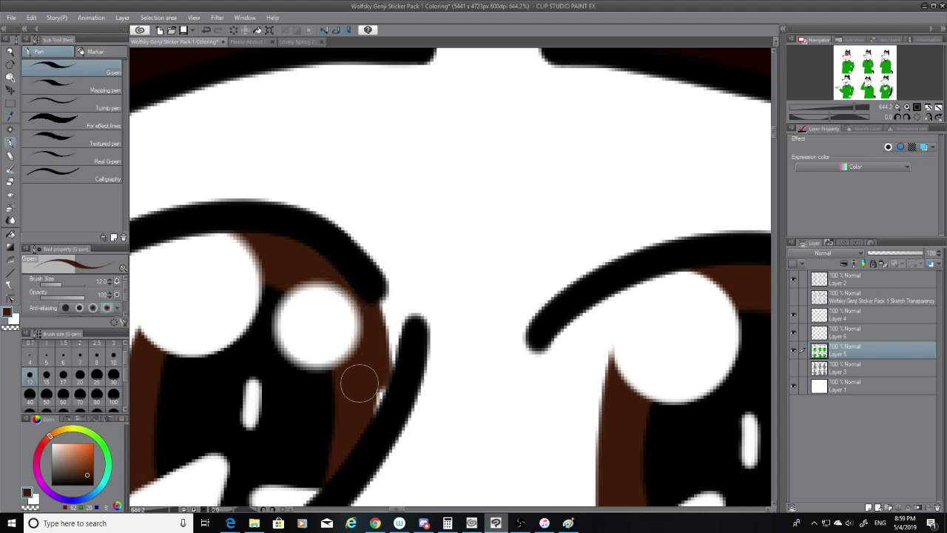
key("ctrl+z")
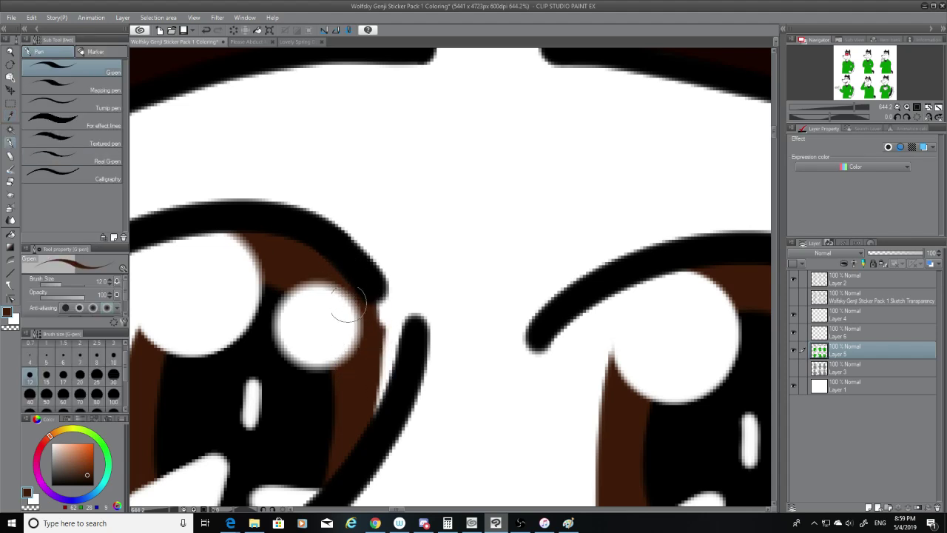
Trim the outer edge of the left eye's brown iris below the upper lid line in sampled white with the G-pen at size 12.
left_click(11, 120)
left_click(391, 182)
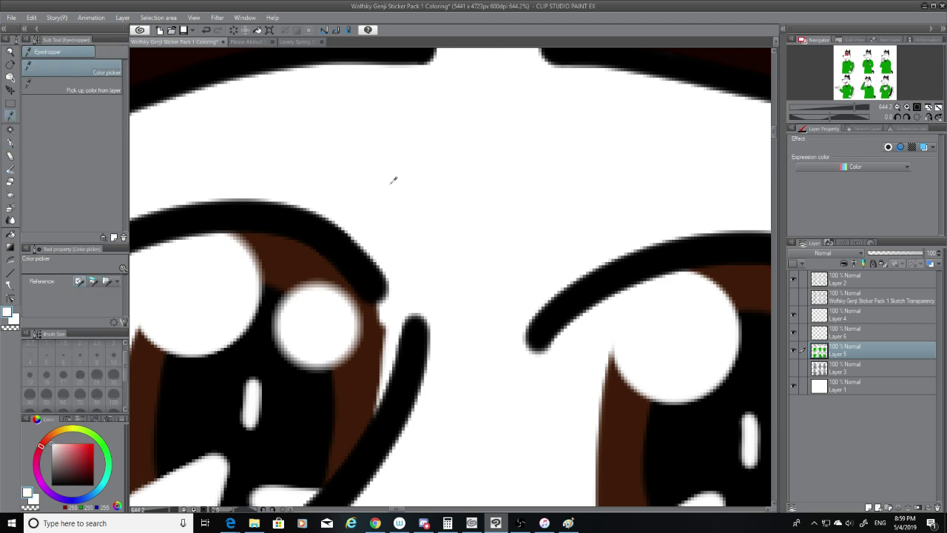
left_click(11, 142)
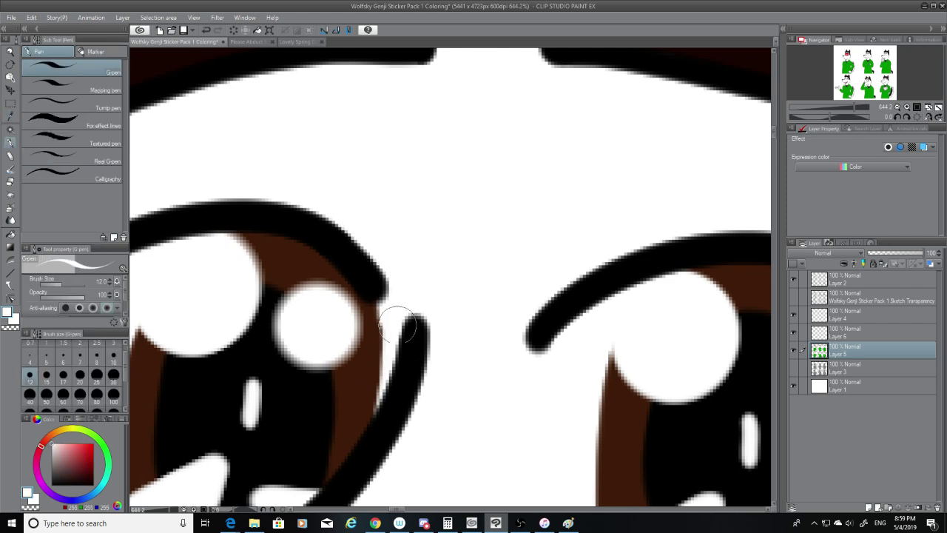
Fill the gap between the left iris's outer edge and the lower lid line in the sampled brown with the size 12 G-pen.
left_click(11, 115)
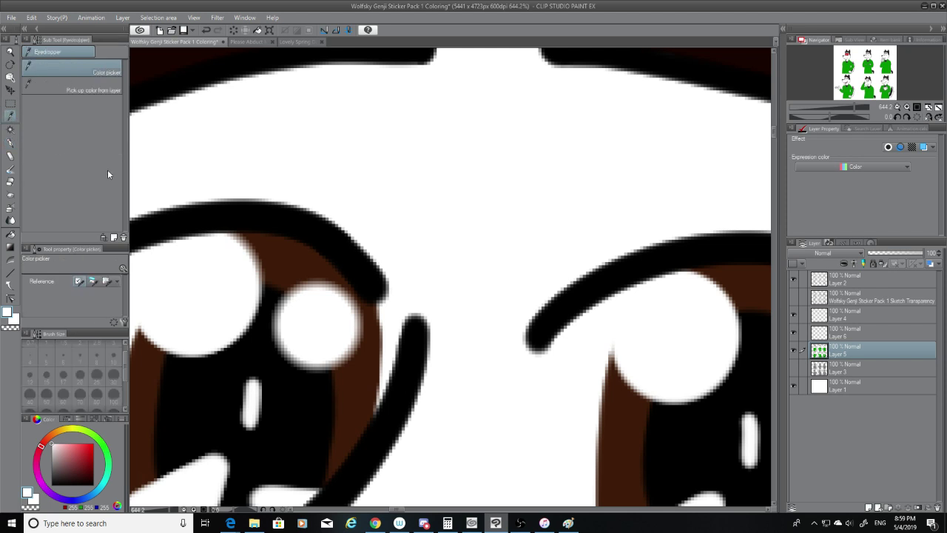
left_click(341, 277)
left_click(11, 142)
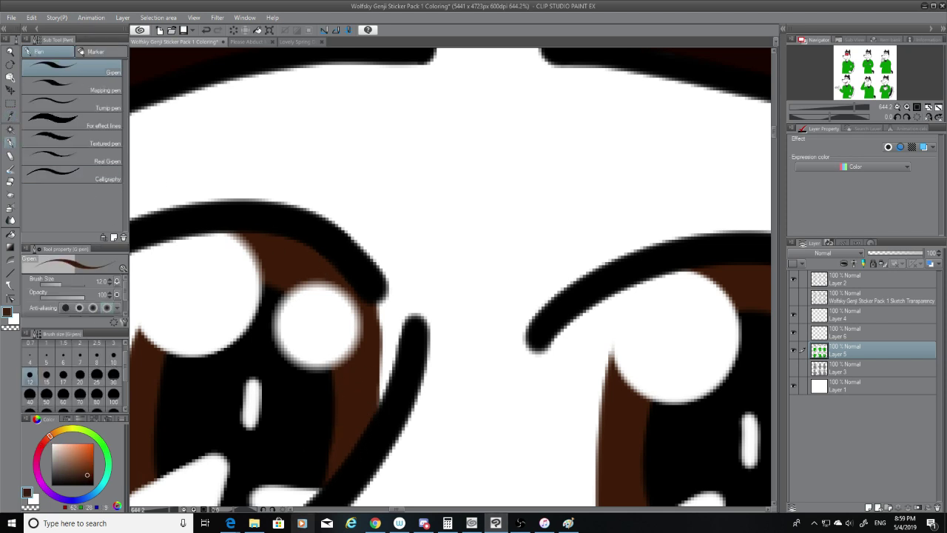
scroll(474, 445, "down", 5)
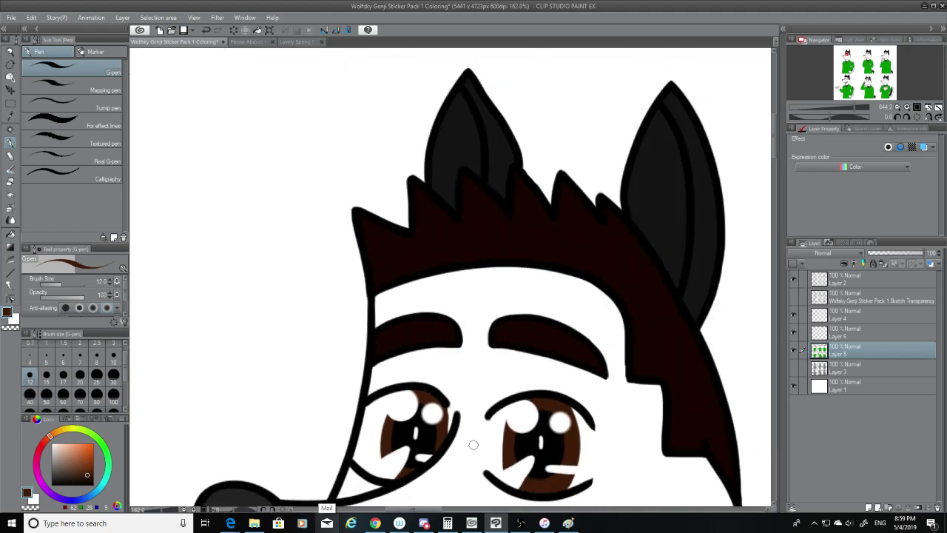
scroll(474, 445, "down", 1)
scroll(466, 440, "up", 6)
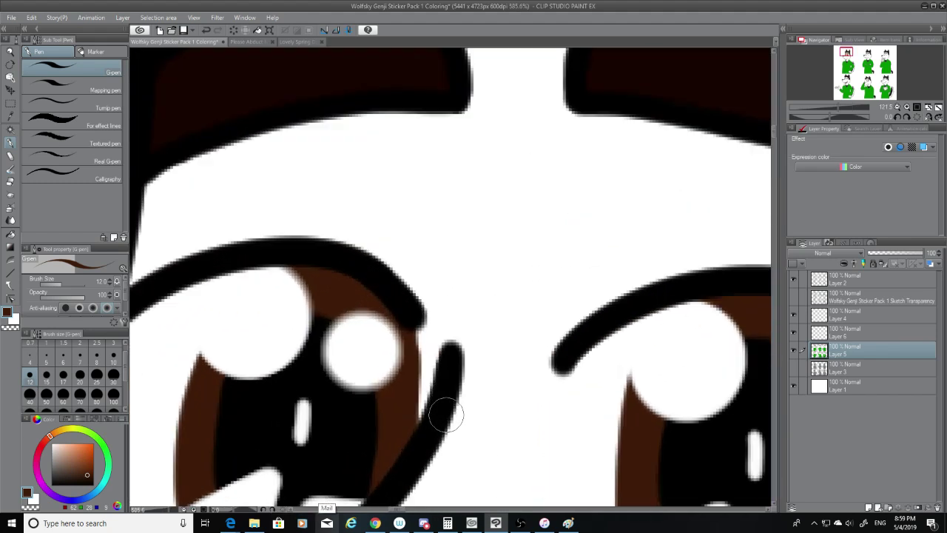
scroll(446, 417, "up", 3)
mouse_move(427, 284)
left_mouse_down()
mouse_move(430, 338)
mouse_move(396, 296)
left_mouse_up()
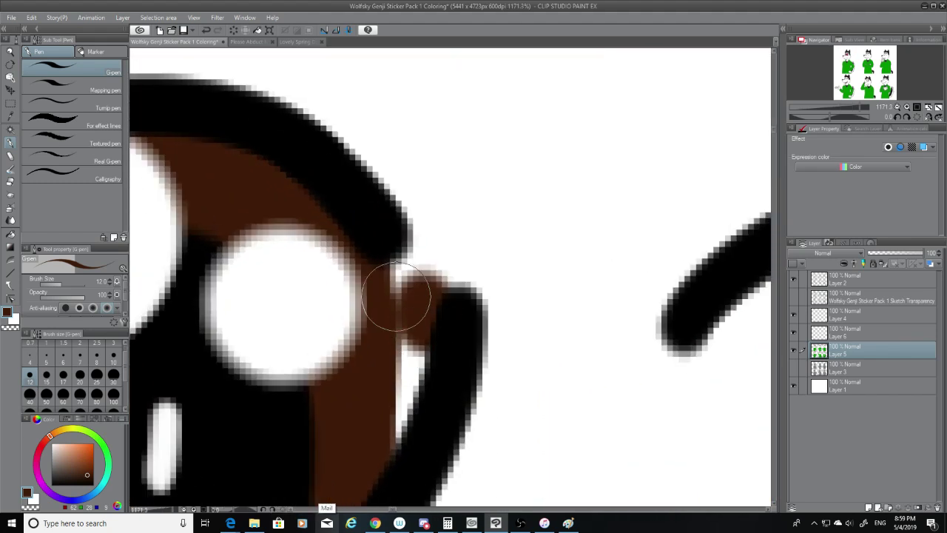
key("ctrl+z")
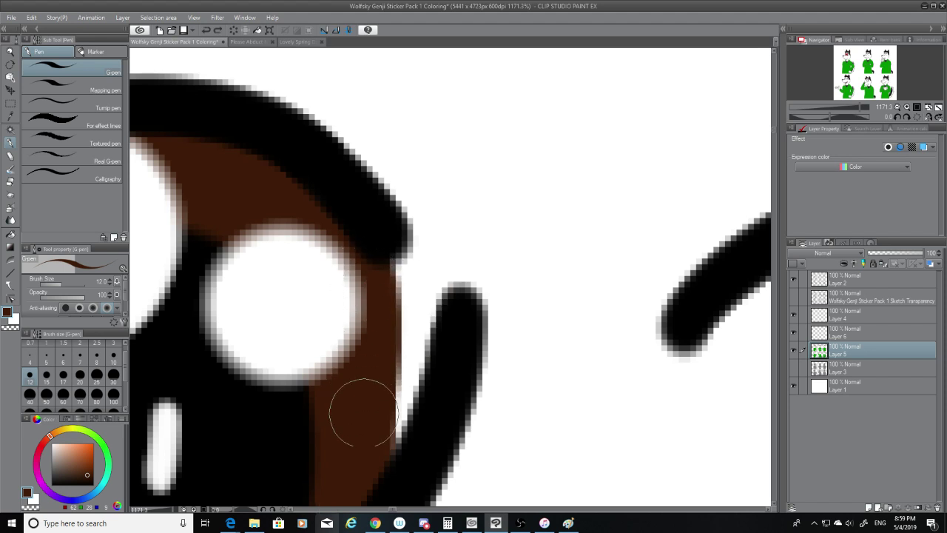
key("ctrl+z")
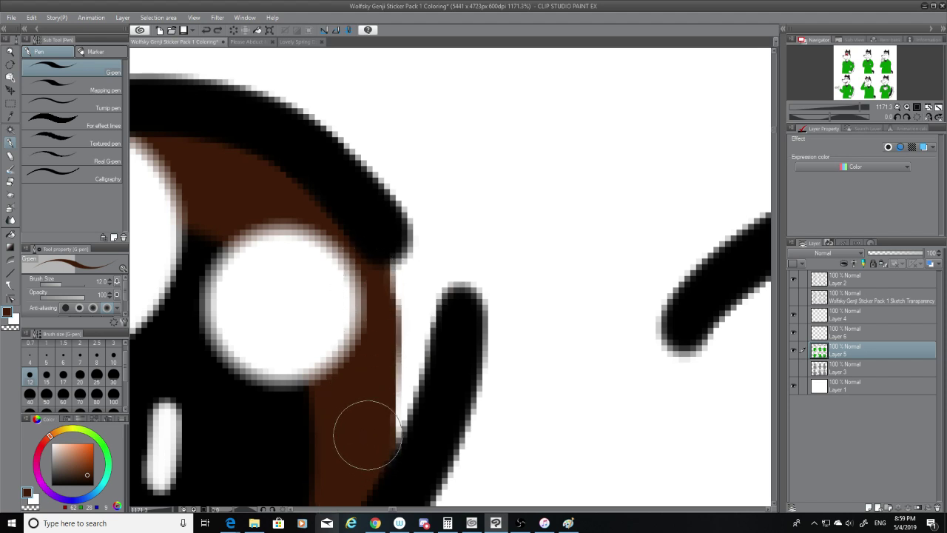
Paint over the left iris's outer edge beside the small highlight in brown to even out its contour.
mouse_move(368, 435)
left_mouse_down()
mouse_move(372, 344)
mouse_move(368, 310)
left_mouse_up()
scroll(325, 463, "down", 3)
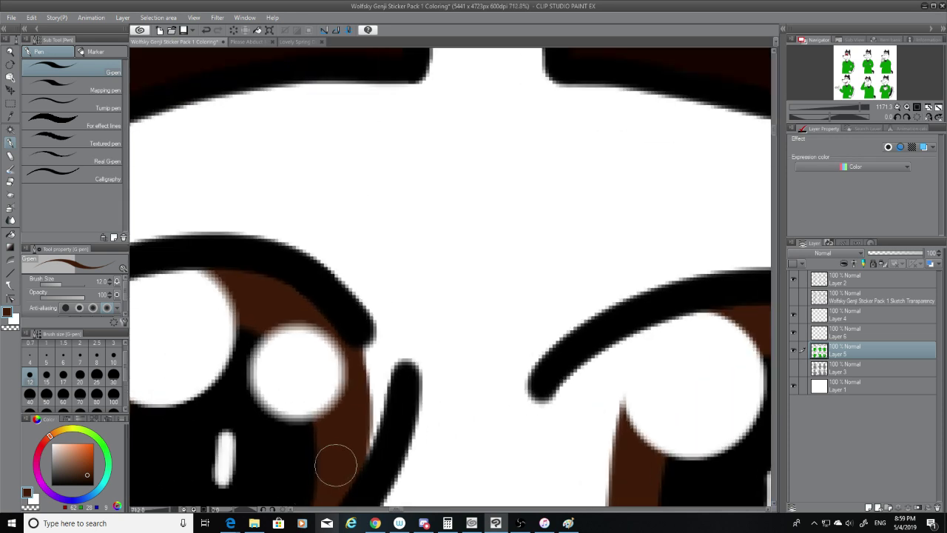
scroll(336, 465, "down", 5)
scroll(340, 456, "up", 5)
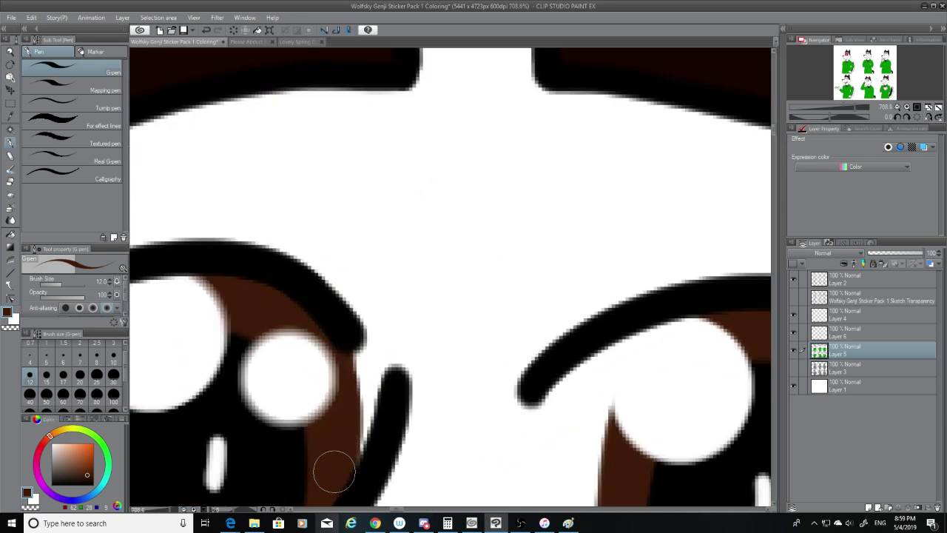
Examine the first wolf's finished eyes and face, and compare the figure with the other characters on the sheet.
scroll(336, 459, "down", 5)
scroll(336, 470, "down", 1)
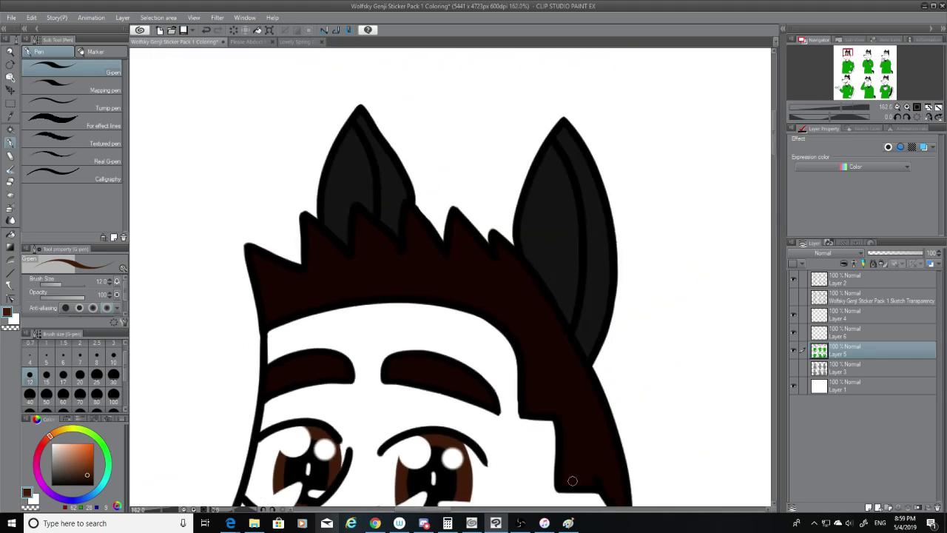
scroll(775, 156, "down", 4)
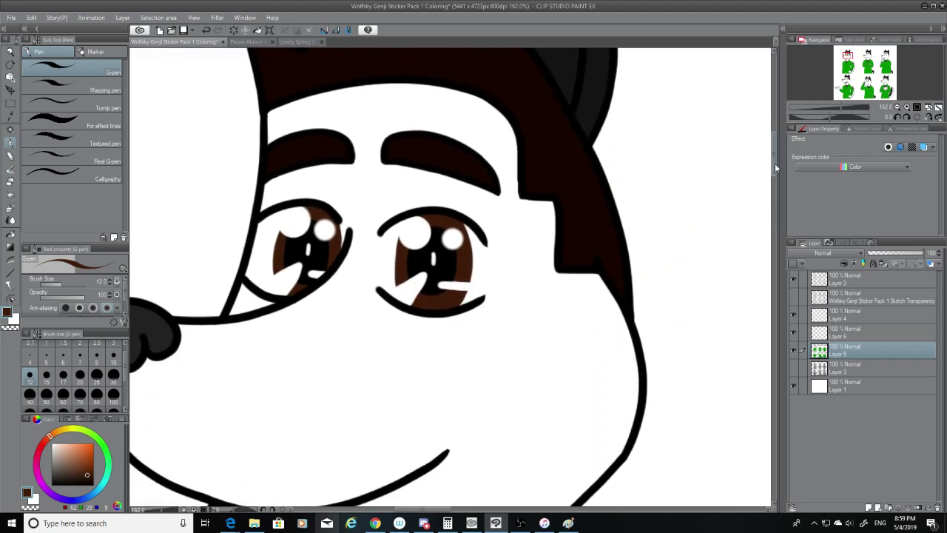
scroll(645, 388, "down", 3)
scroll(645, 388, "down", 1)
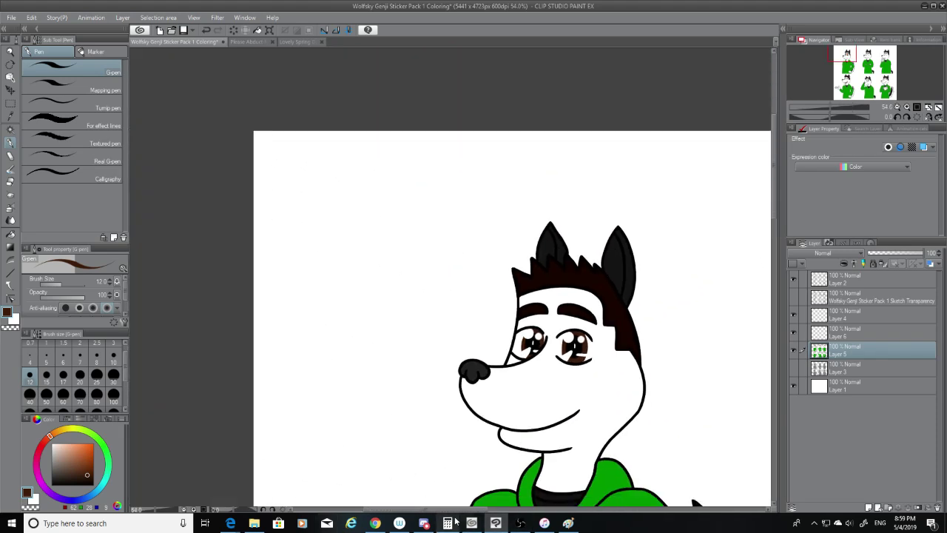
mouse_move(426, 509)
left_mouse_down()
mouse_move(478, 507)
mouse_move(500, 524)
mouse_move(538, 527)
mouse_move(504, 522)
left_mouse_up()
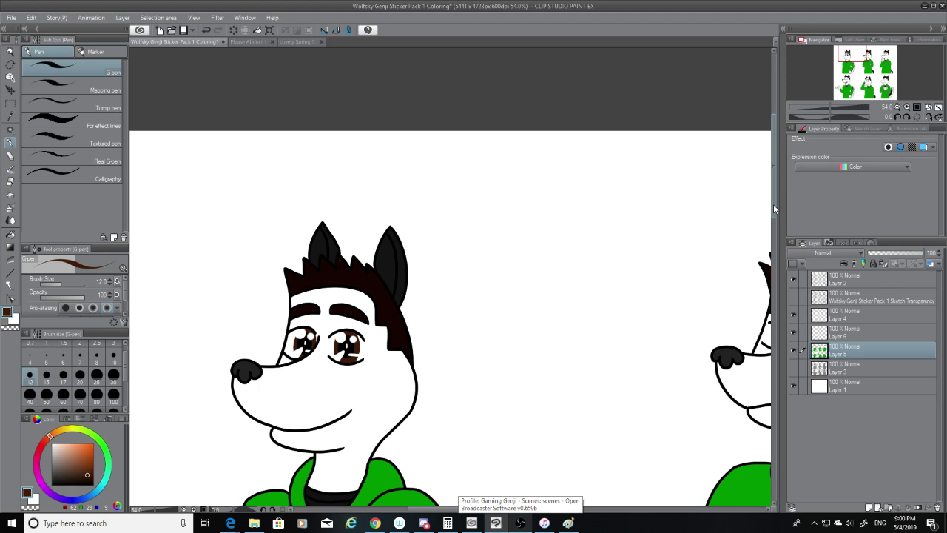
left_click_drag(773, 204, 781, 258)
scroll(548, 364, "down", 7)
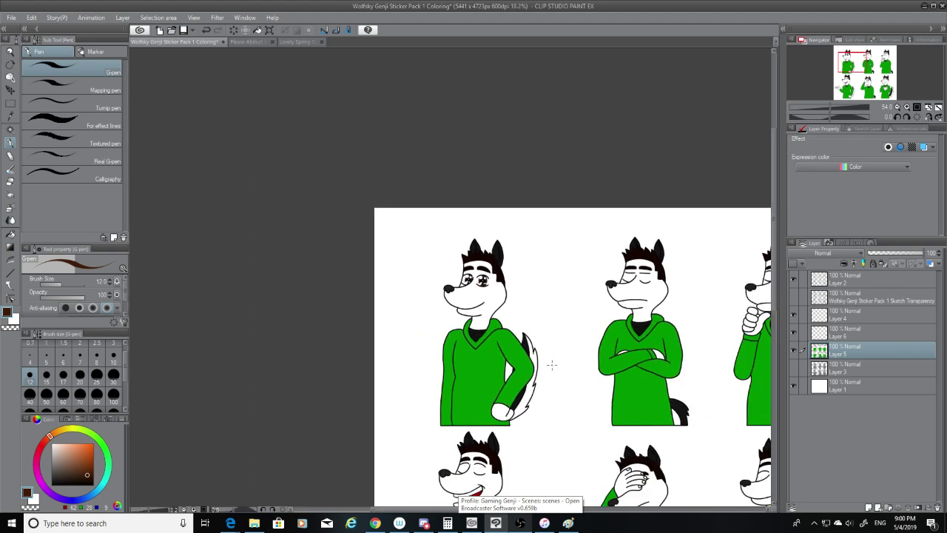
scroll(562, 363, "up", 1)
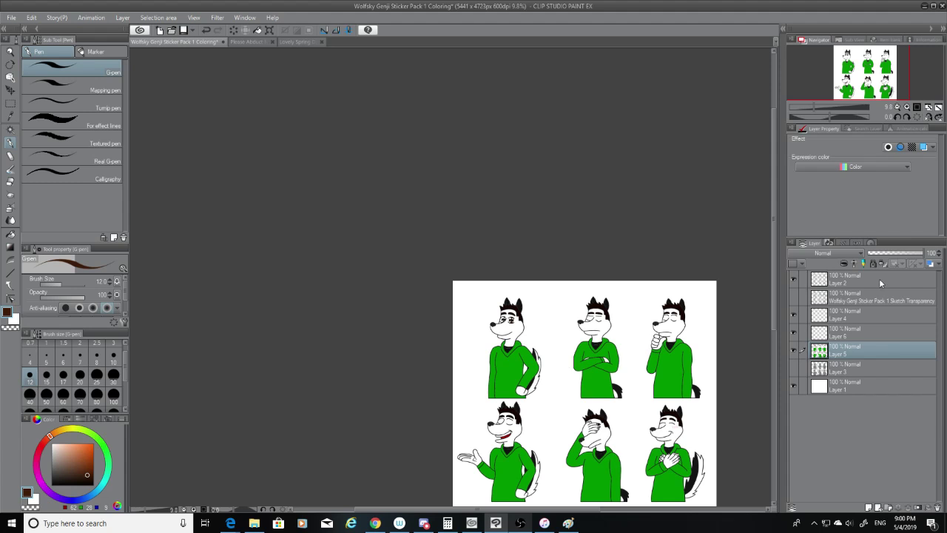
Show the Wolfsky Genji Sticker Pack 1 Sketch Transparency layer over the six characters and save the colouring file.
left_click(794, 297)
left_click_drag(774, 299, 778, 319)
scroll(703, 309, "up", 4)
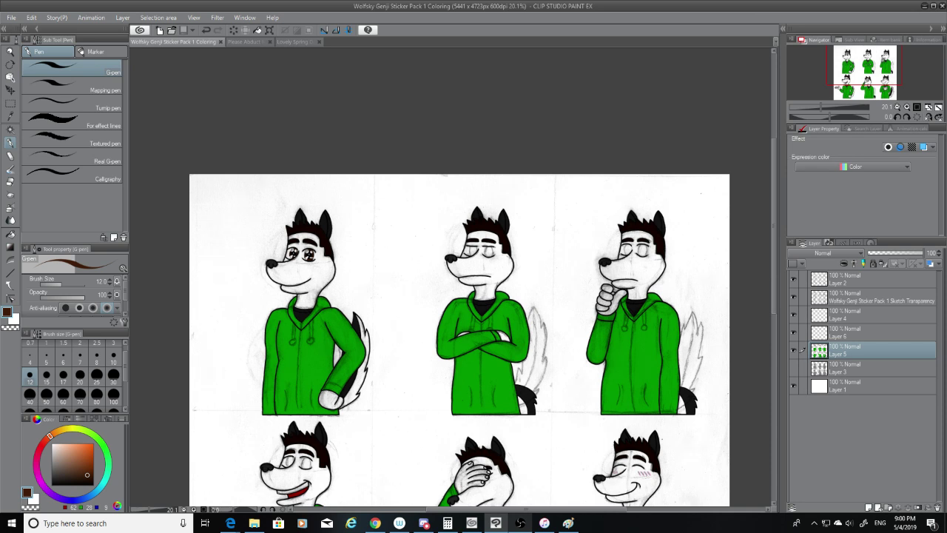
left_click_drag(774, 291, 774, 294)
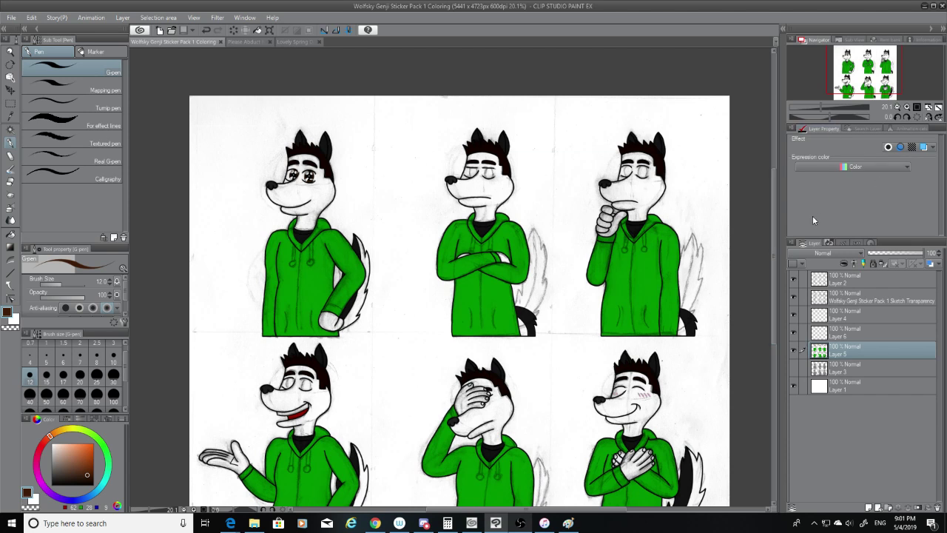
left_click_drag(772, 252, 769, 276)
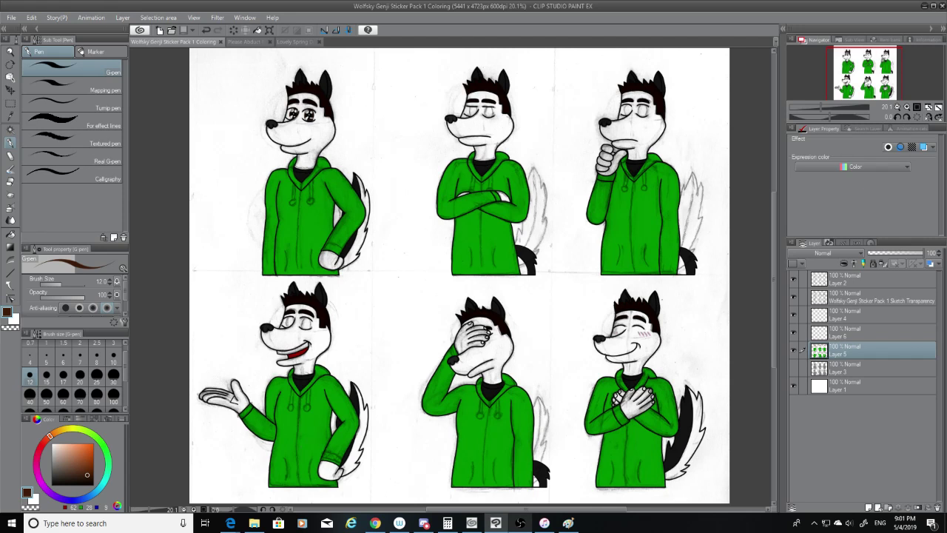
left_click(495, 523)
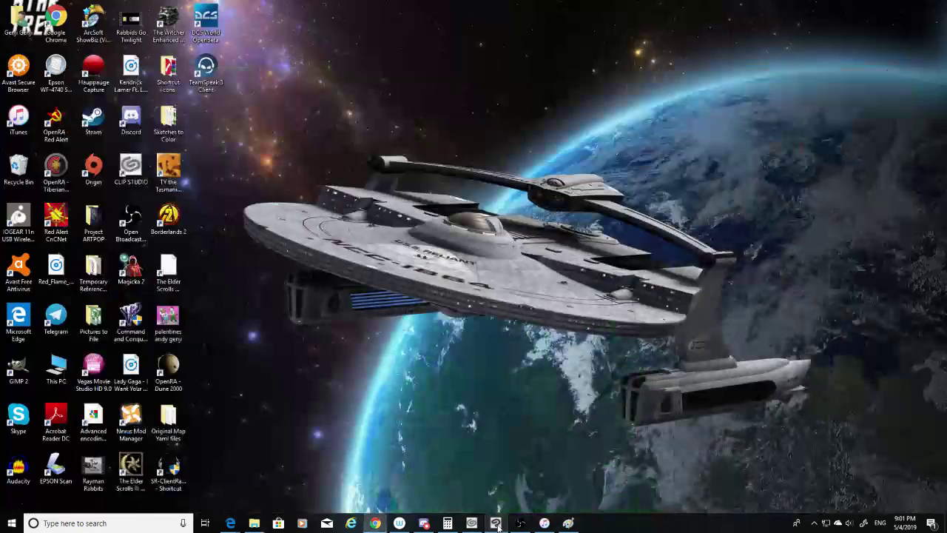
left_click(496, 523)
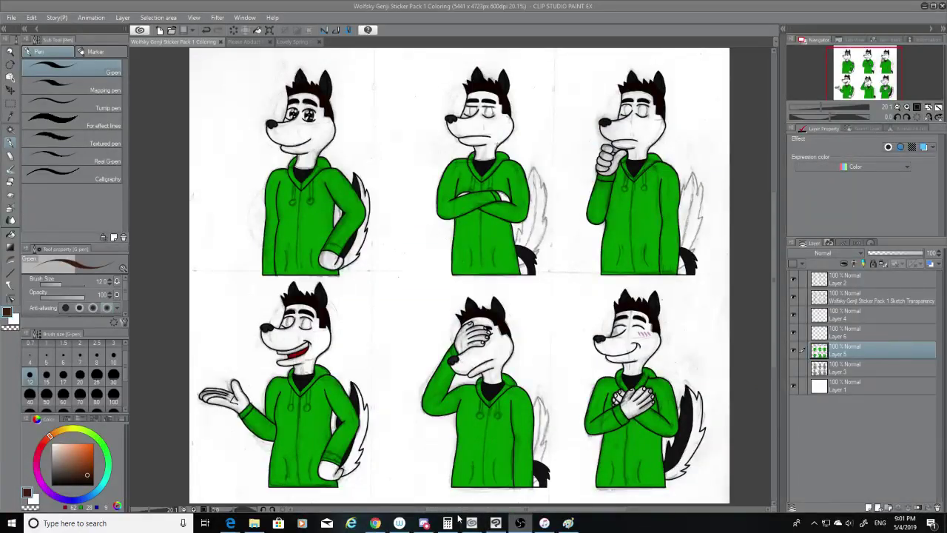